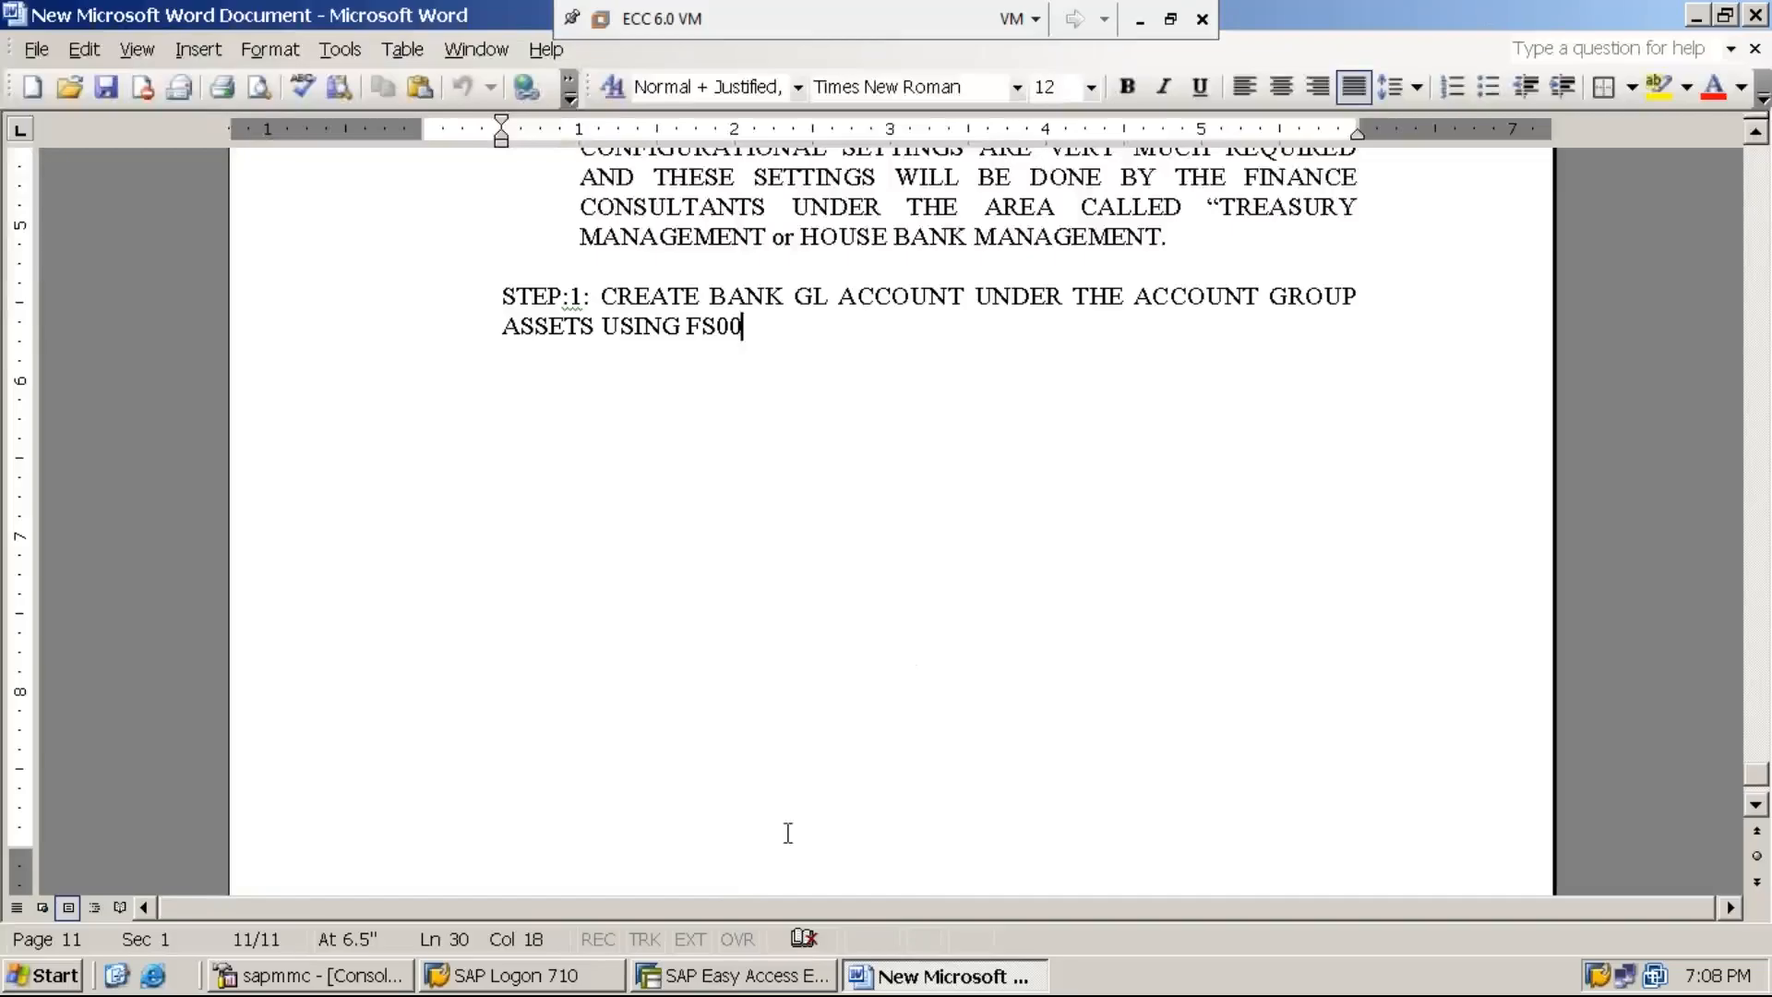
- Switch to SAP Easy Access and open transaction FS00 for editing G/L accounts centrally
click(736, 978)
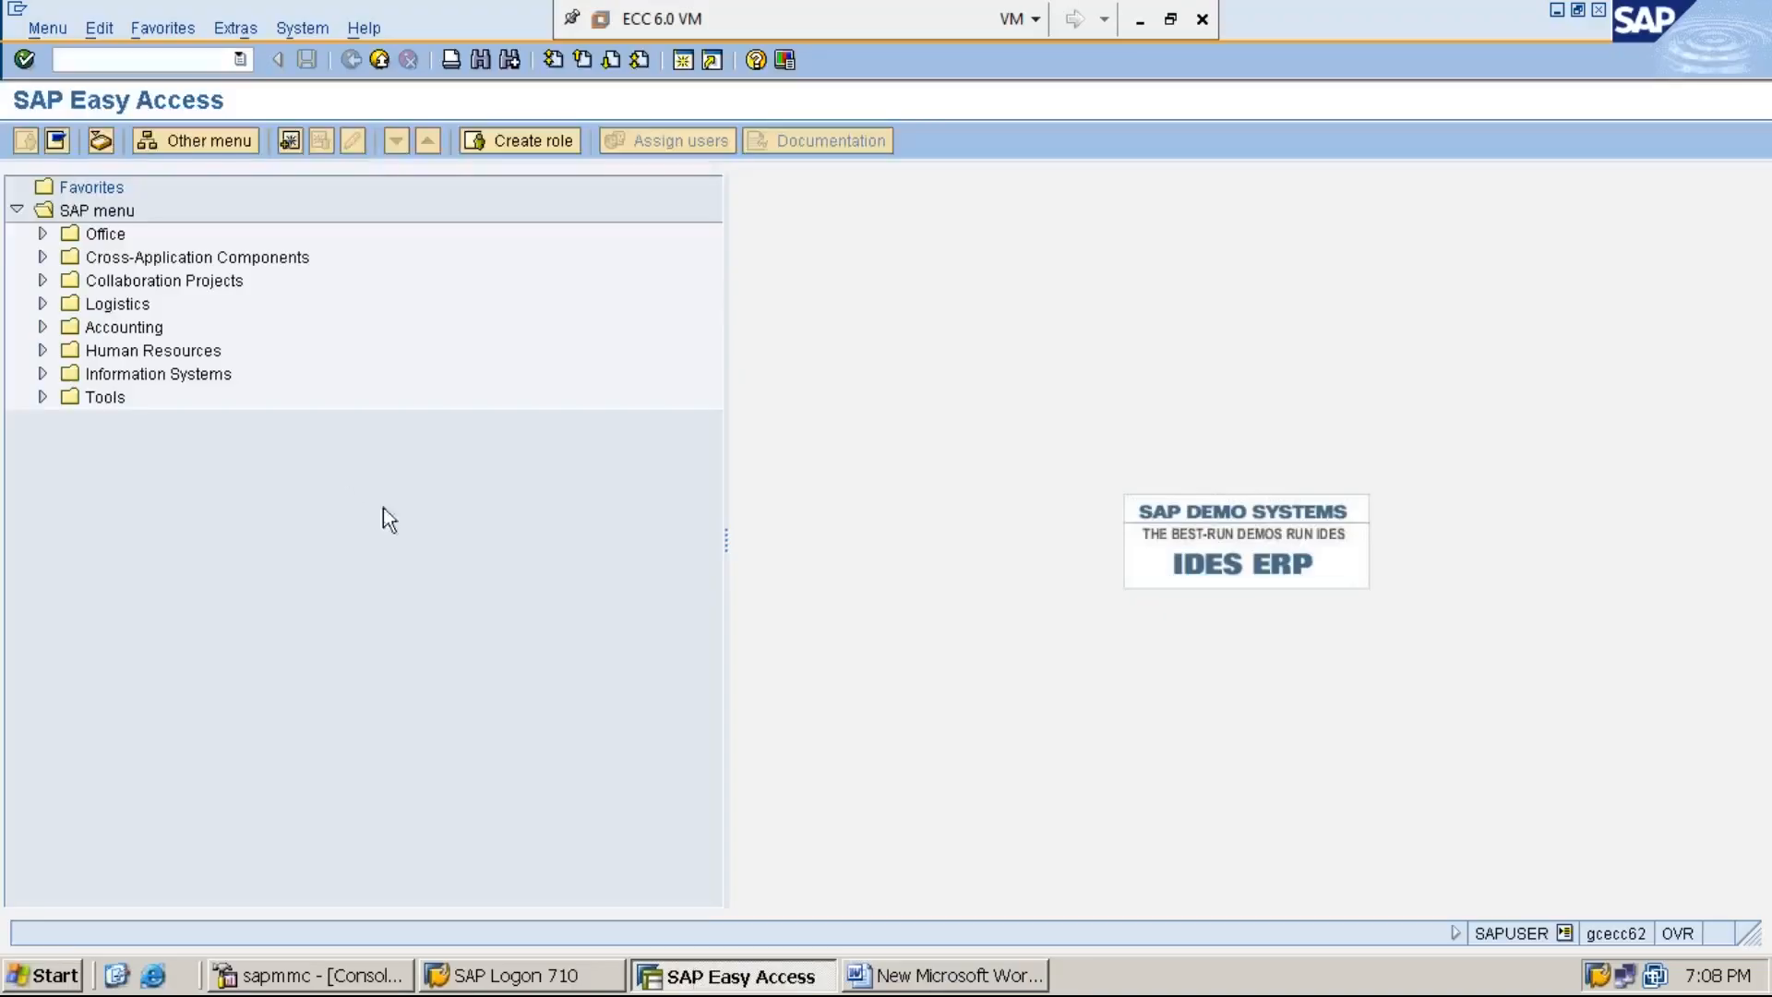
text(fsdl)
key(BackSpace)
key(BackSpace)
key(BackSpace)
key(BackSpace)
text(FS00)
key(Return)
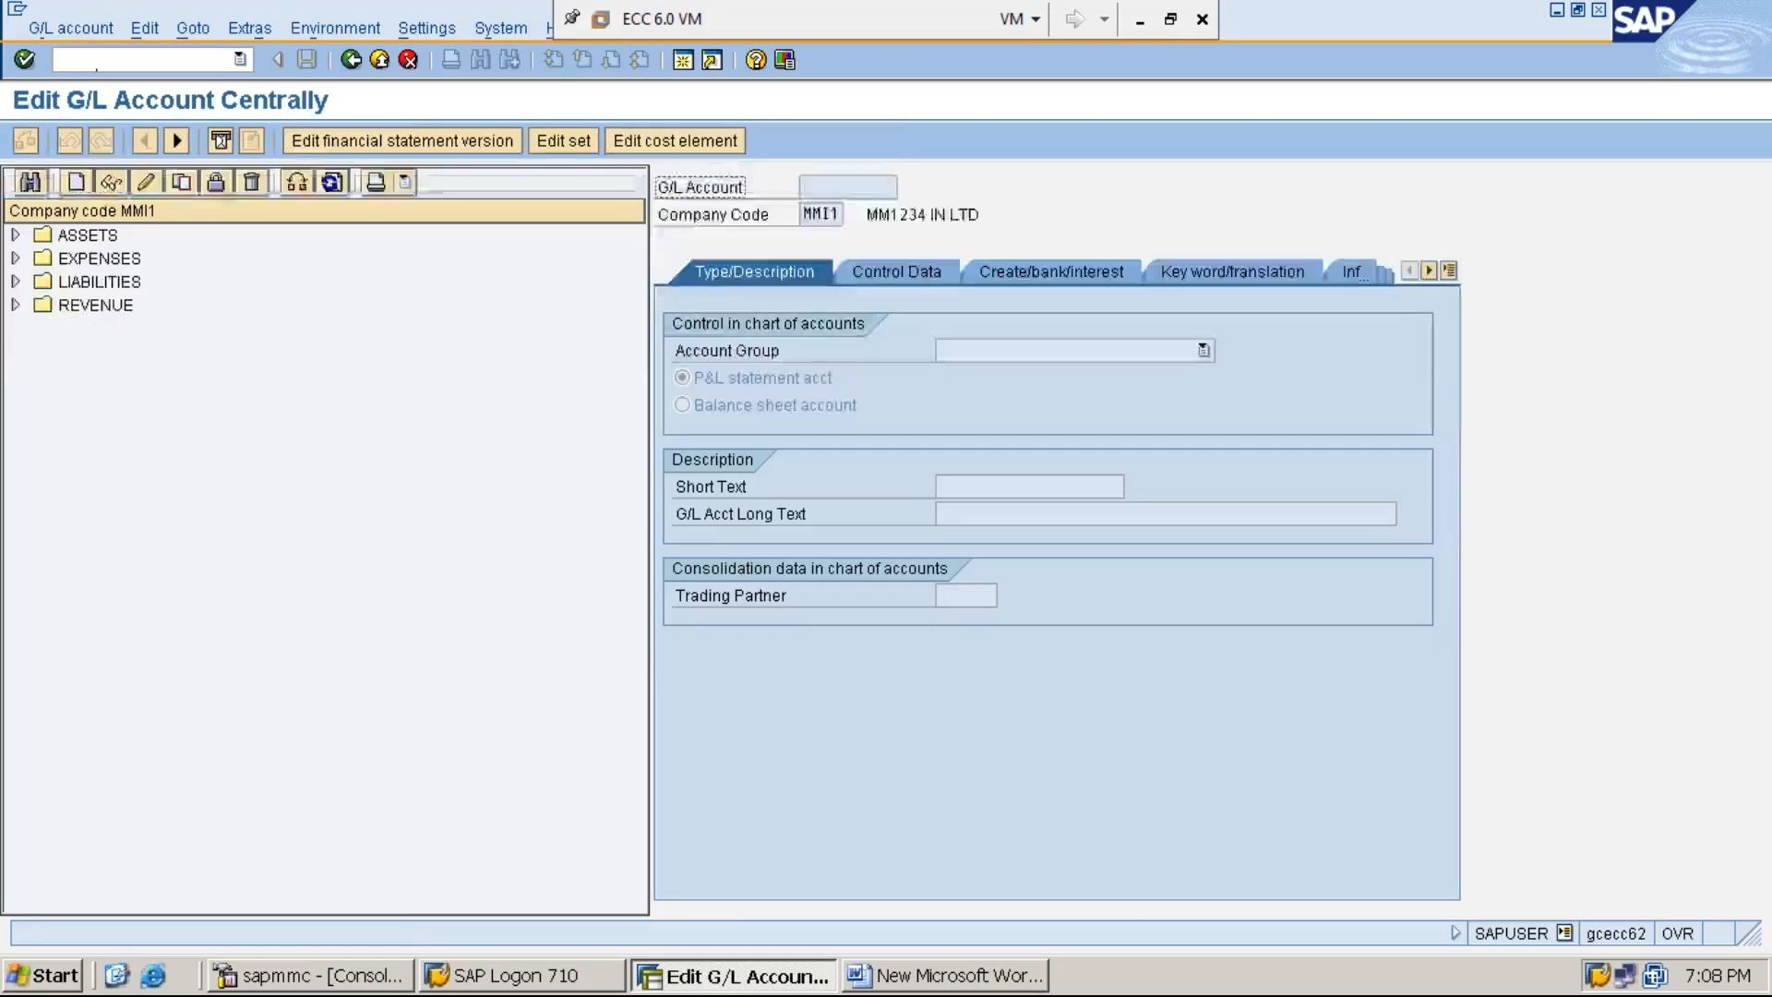
- Copy the CASH A/C ledger account from the ASSETS group to new G/L account 100004 in company code MMI1
click(15, 235)
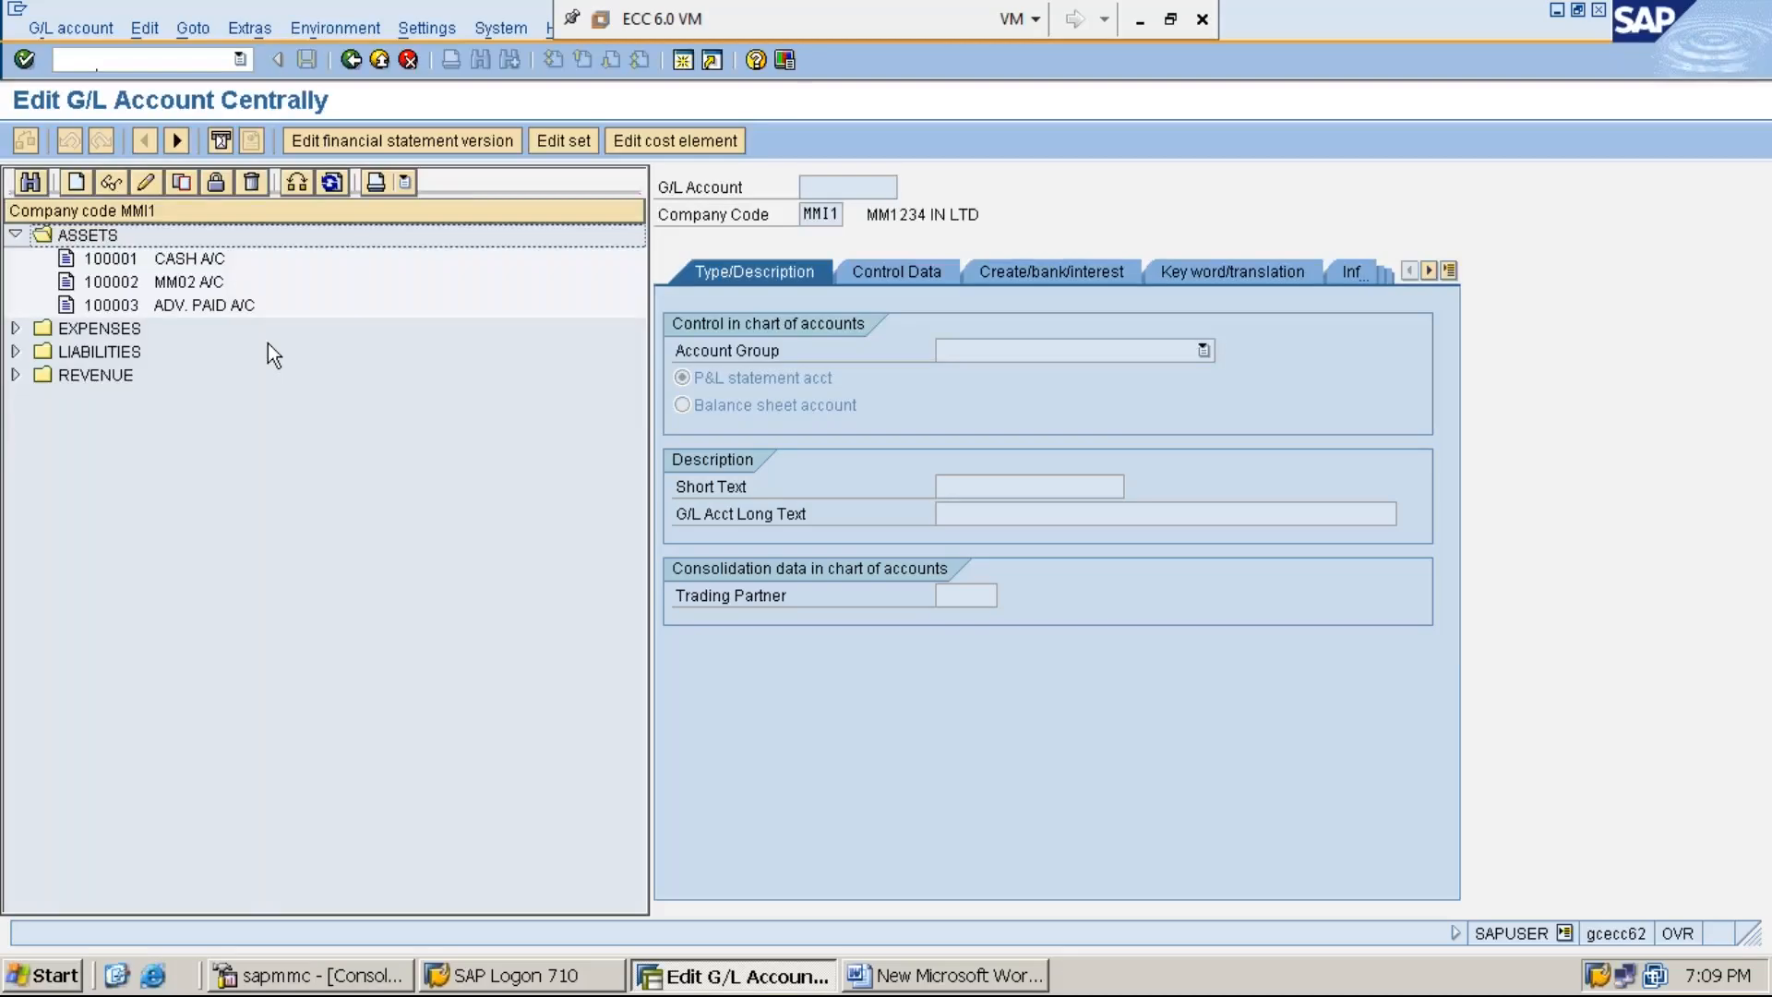
click(190, 262)
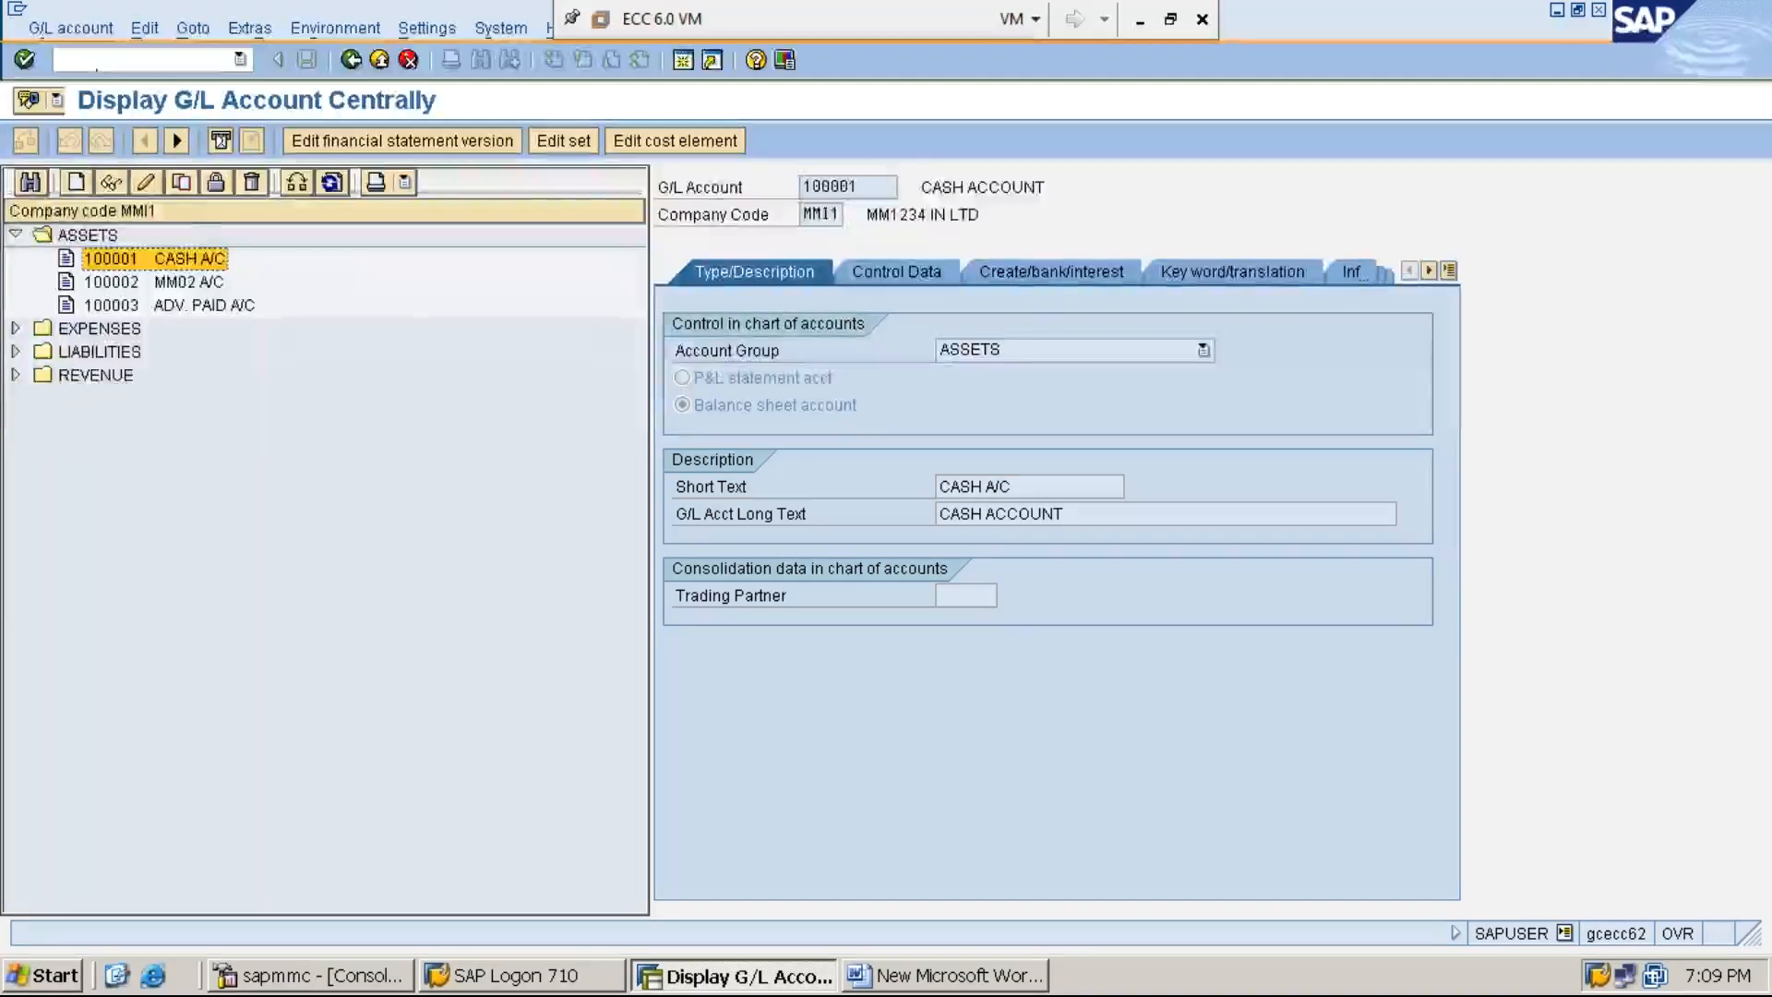
click(182, 186)
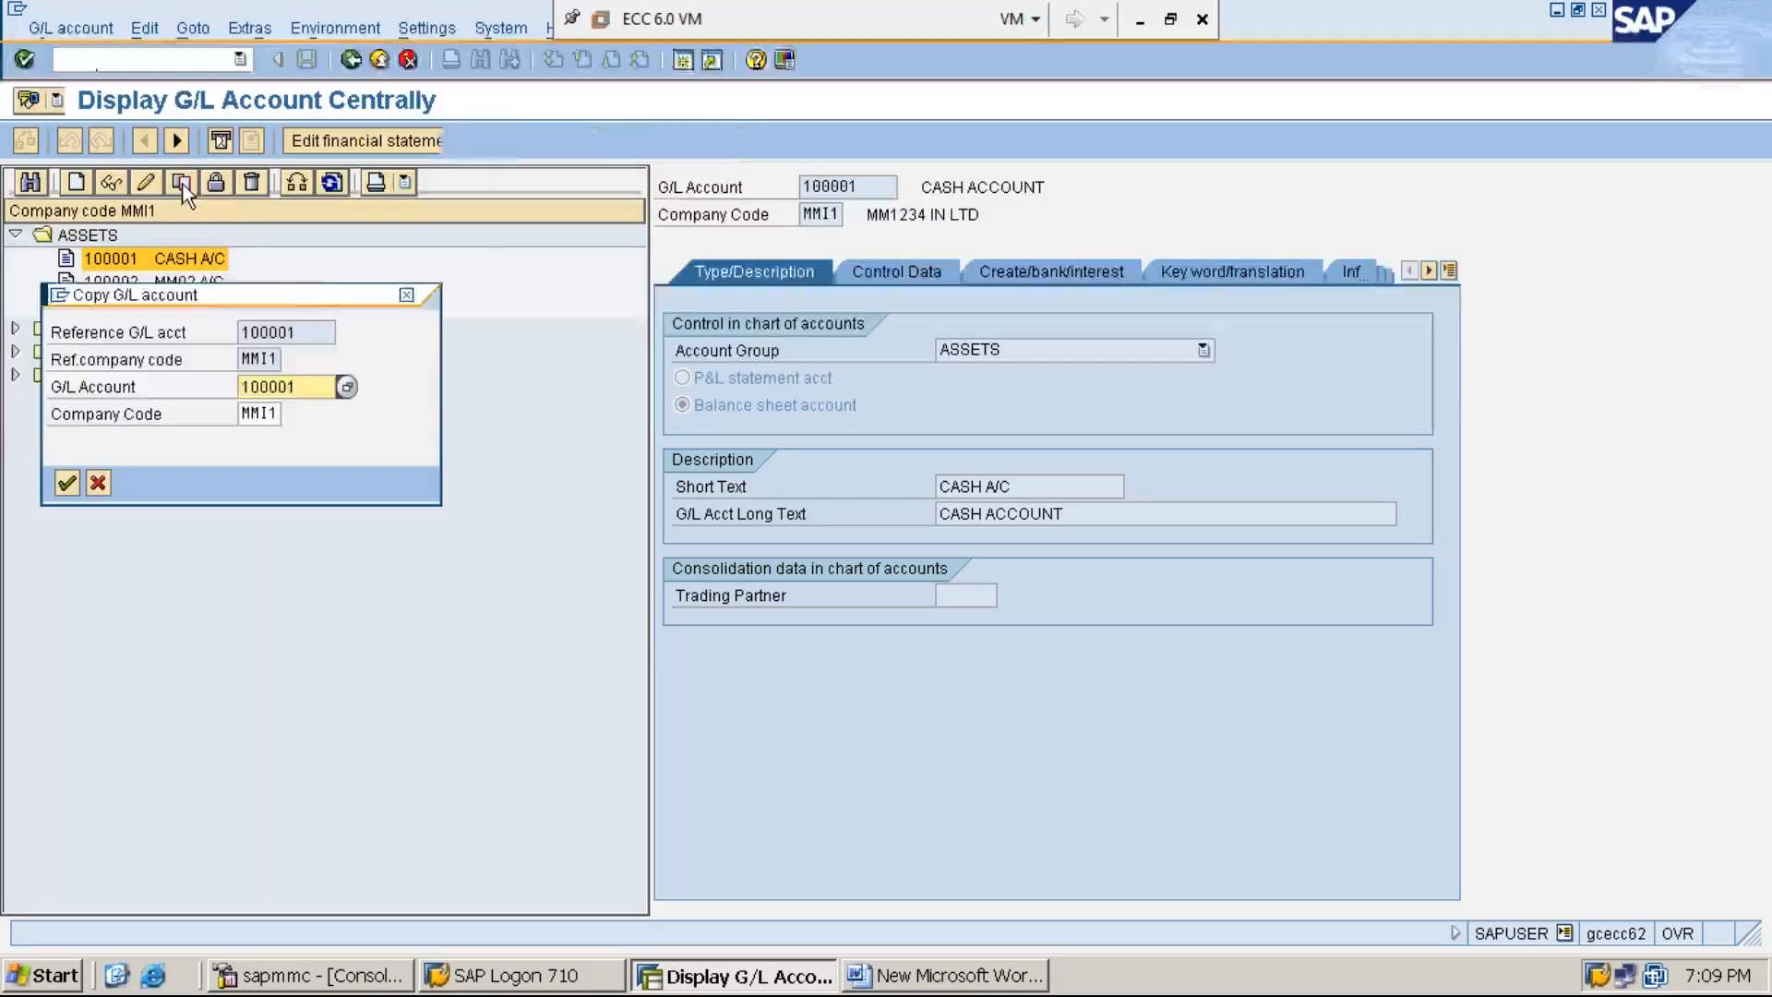
drag(323, 293, 482, 381)
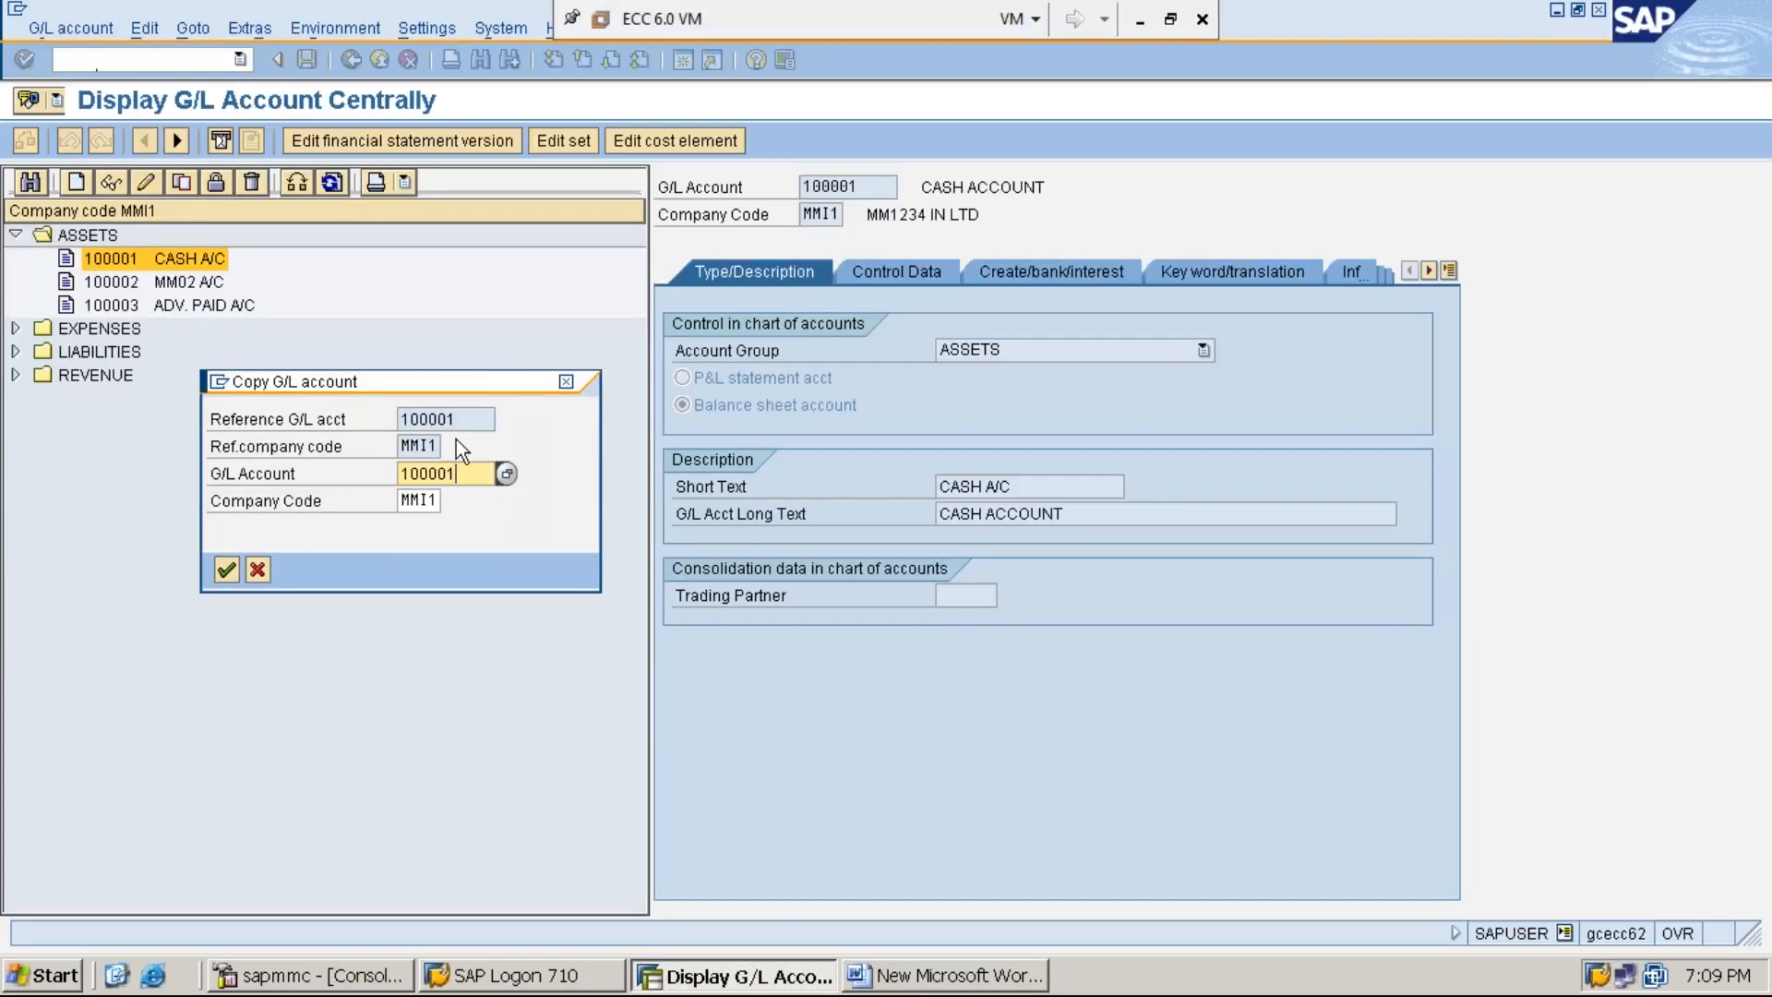
key(BackSpace)
text(4)
click(422, 499)
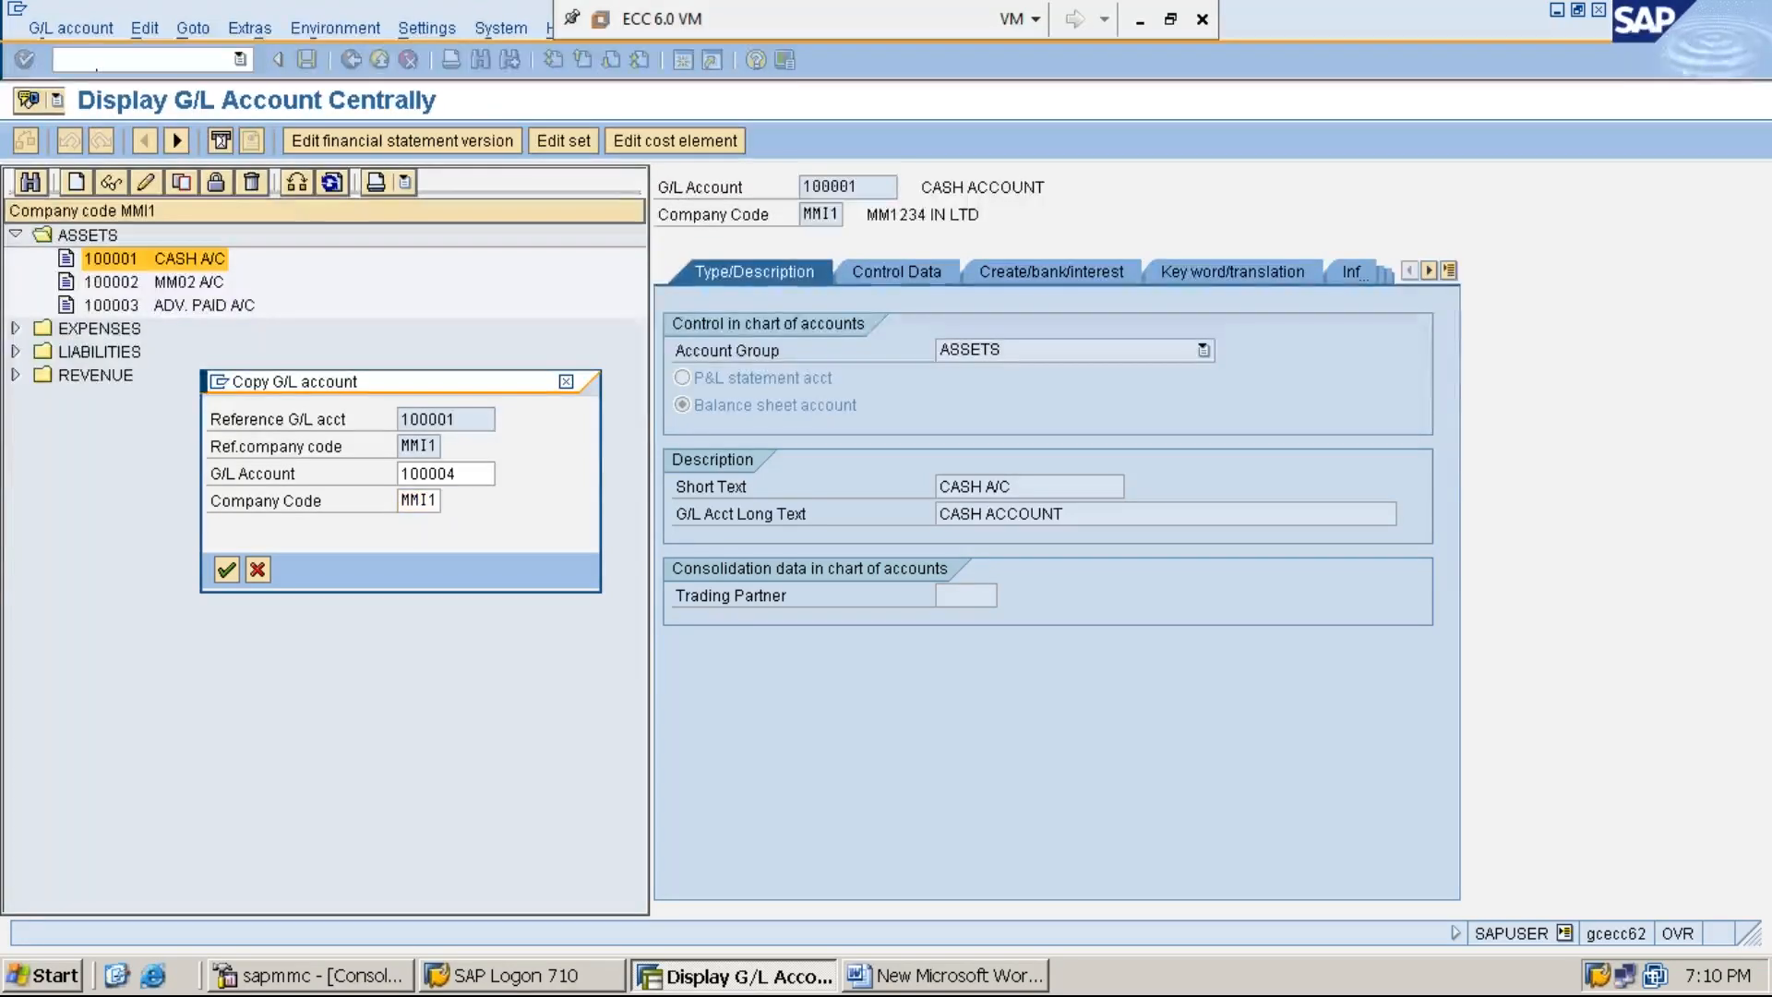
key(Return)
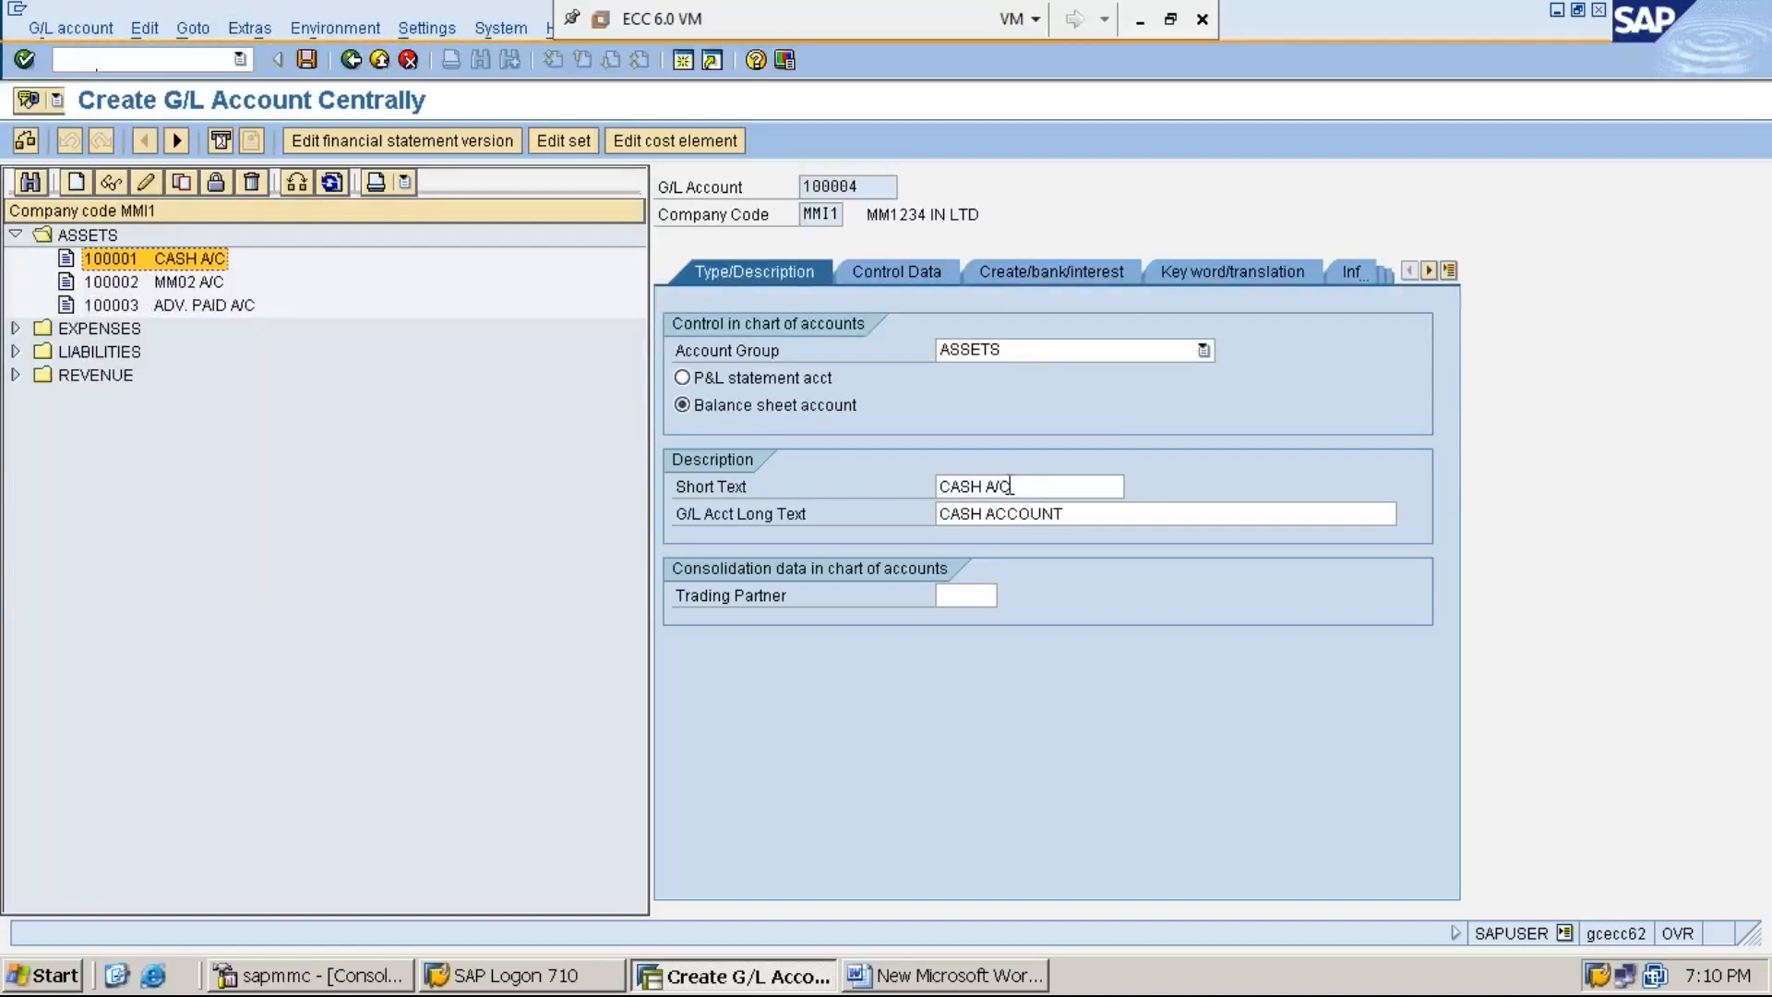
- Replace the new G/L account's short text with BOB CURRENT A/C
click(1043, 487)
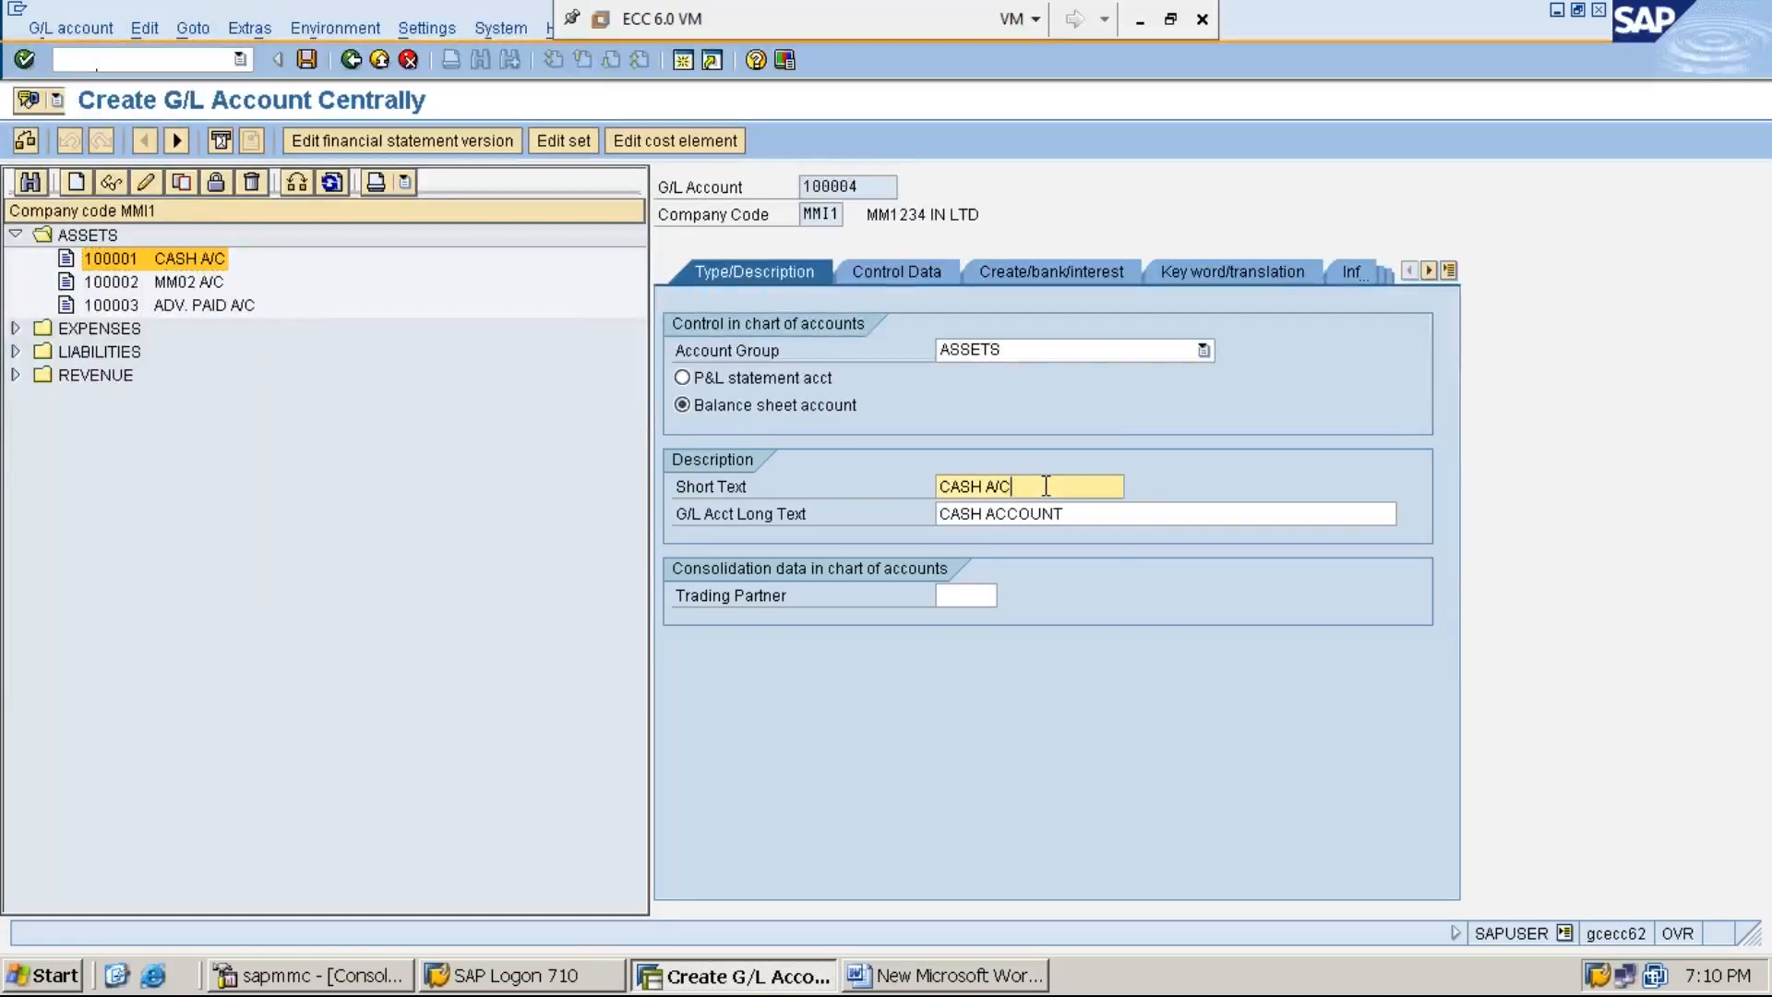
key(BackSpace)
key(BackSpace)
key(BackSpace)
key(BackSpace)
key(BackSpace)
key(BackSpace)
key(BackSpace)
key(BackSpace)
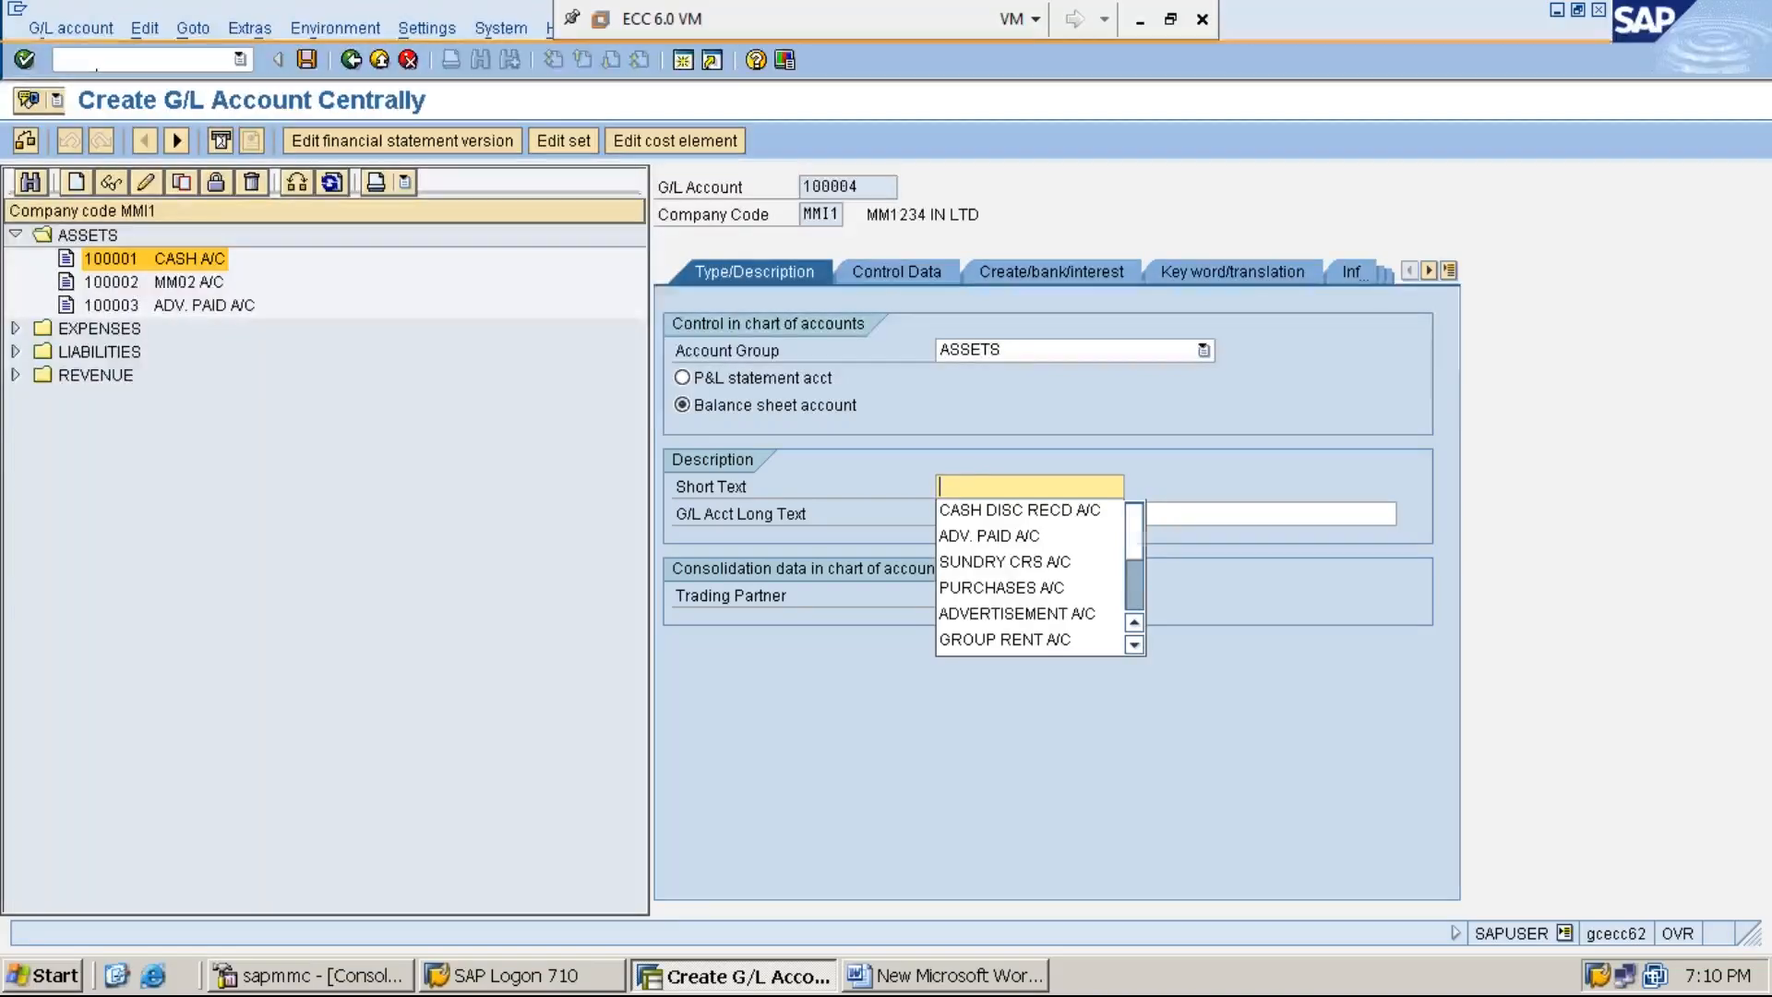
text(BOB CU)
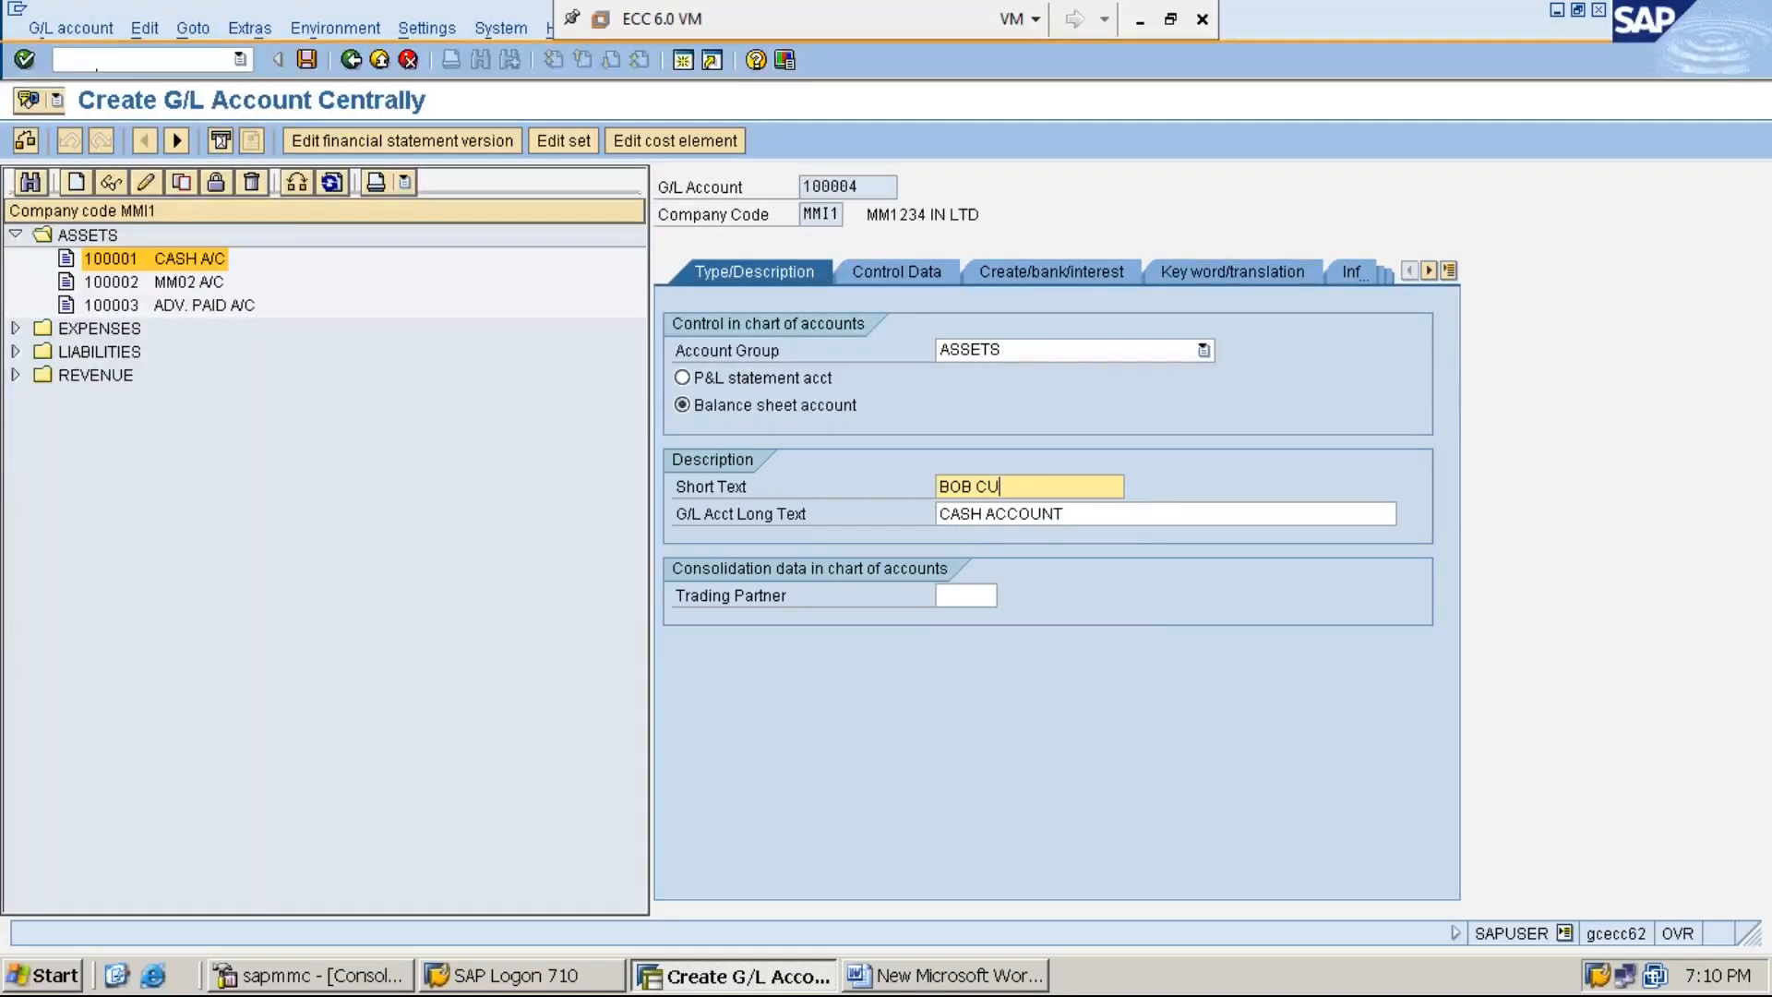
text(RRENT A/C)
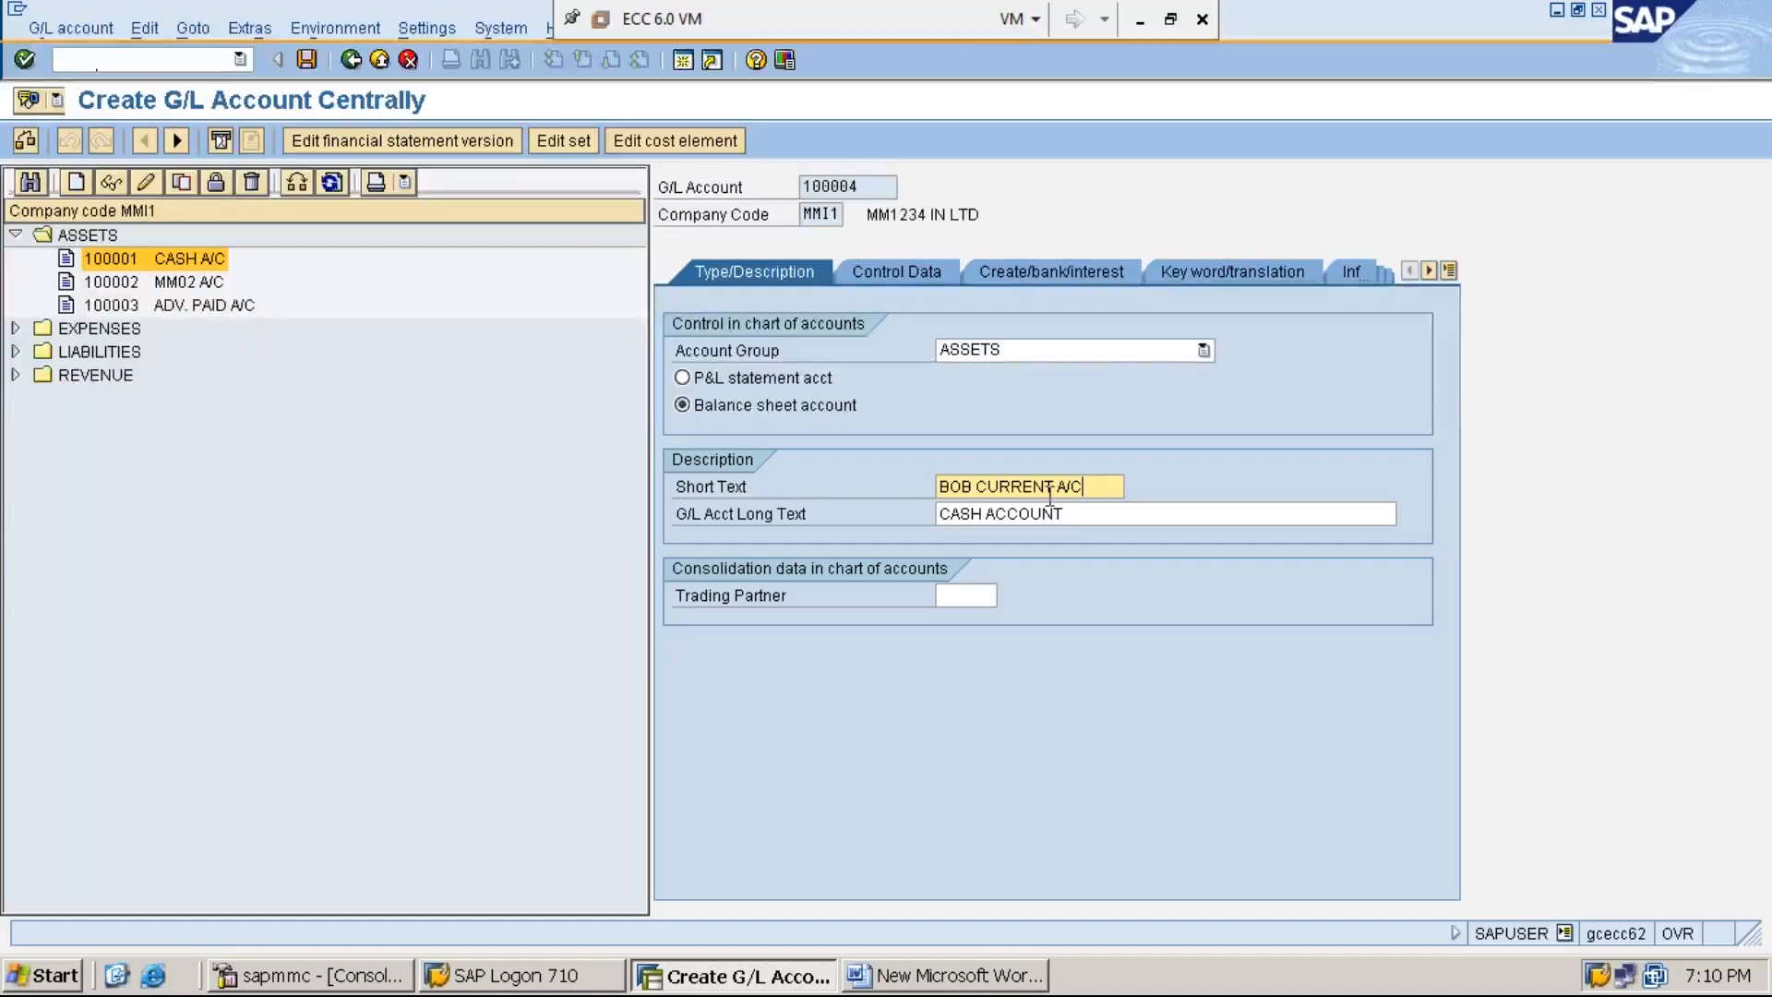
- Set the G/L account long text to BANK OF BARODA CURRENT ACCOUNT and save the new account
click(1078, 514)
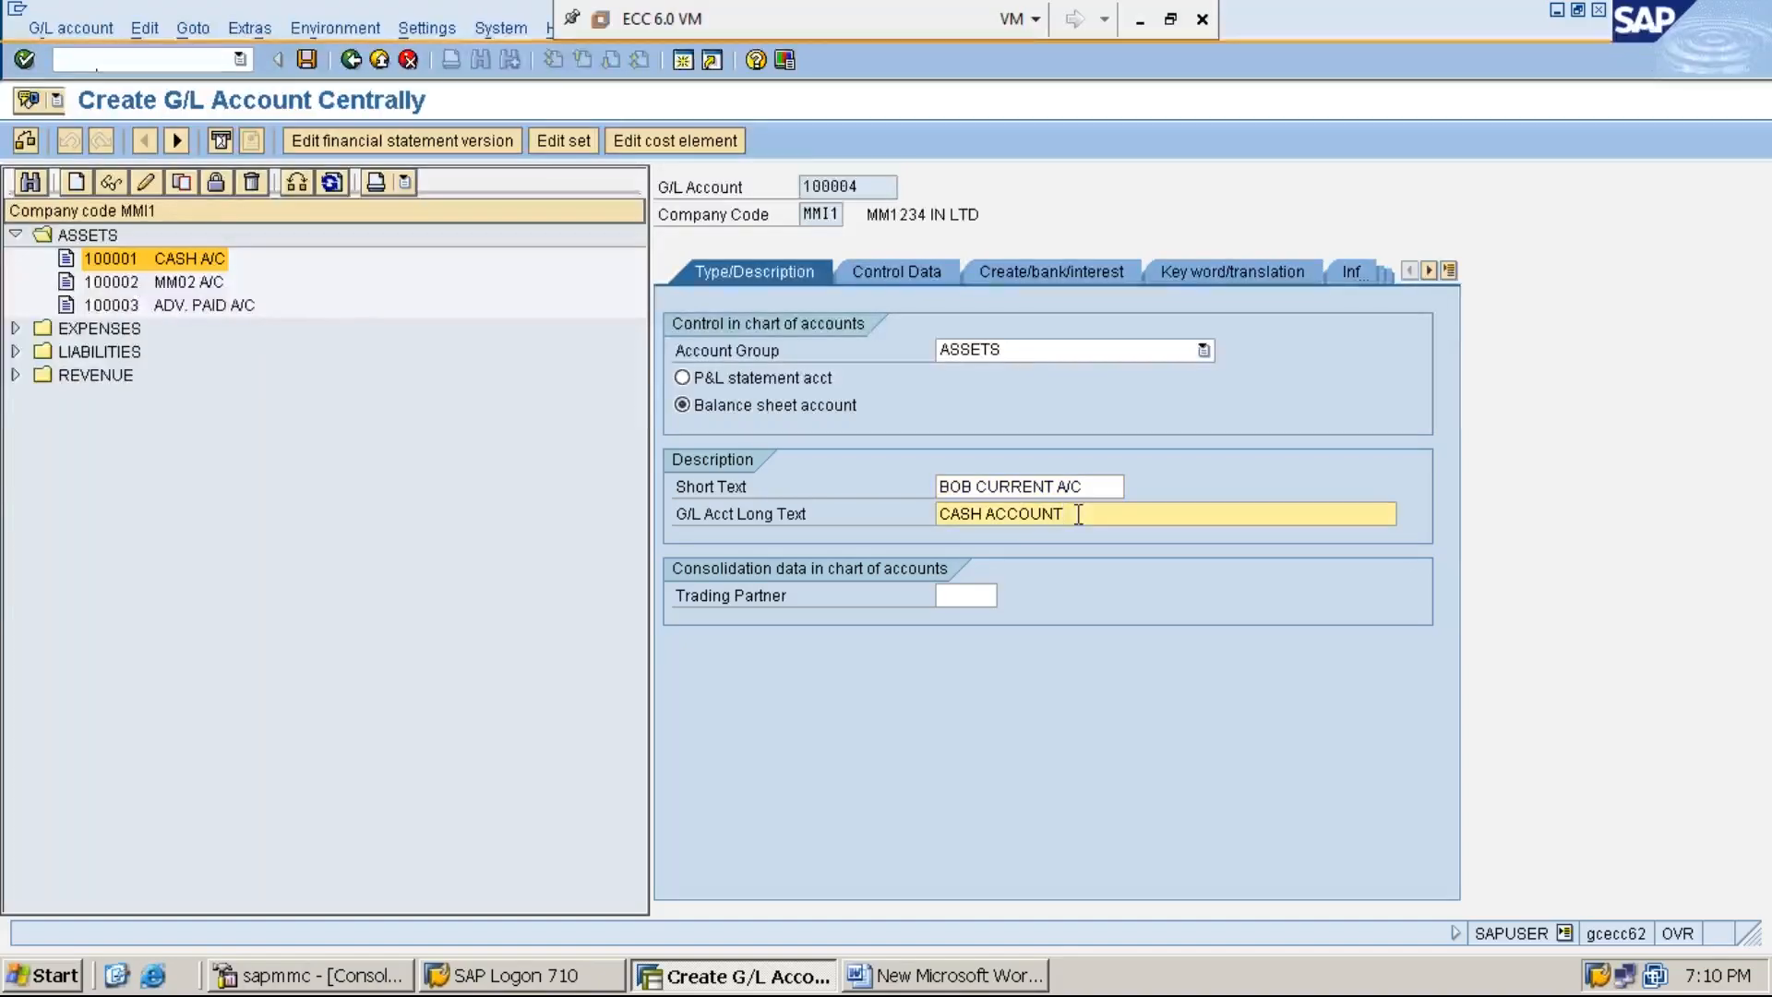
key(BackSpace)
key(BackSpace)
key(BackSpace)
key(BackSpace)
key(BackSpace)
key(BackSpace)
key(BackSpace)
key(BackSpace)
key(BackSpace)
key(BackSpace)
key(BackSpace)
key(BackSpace)
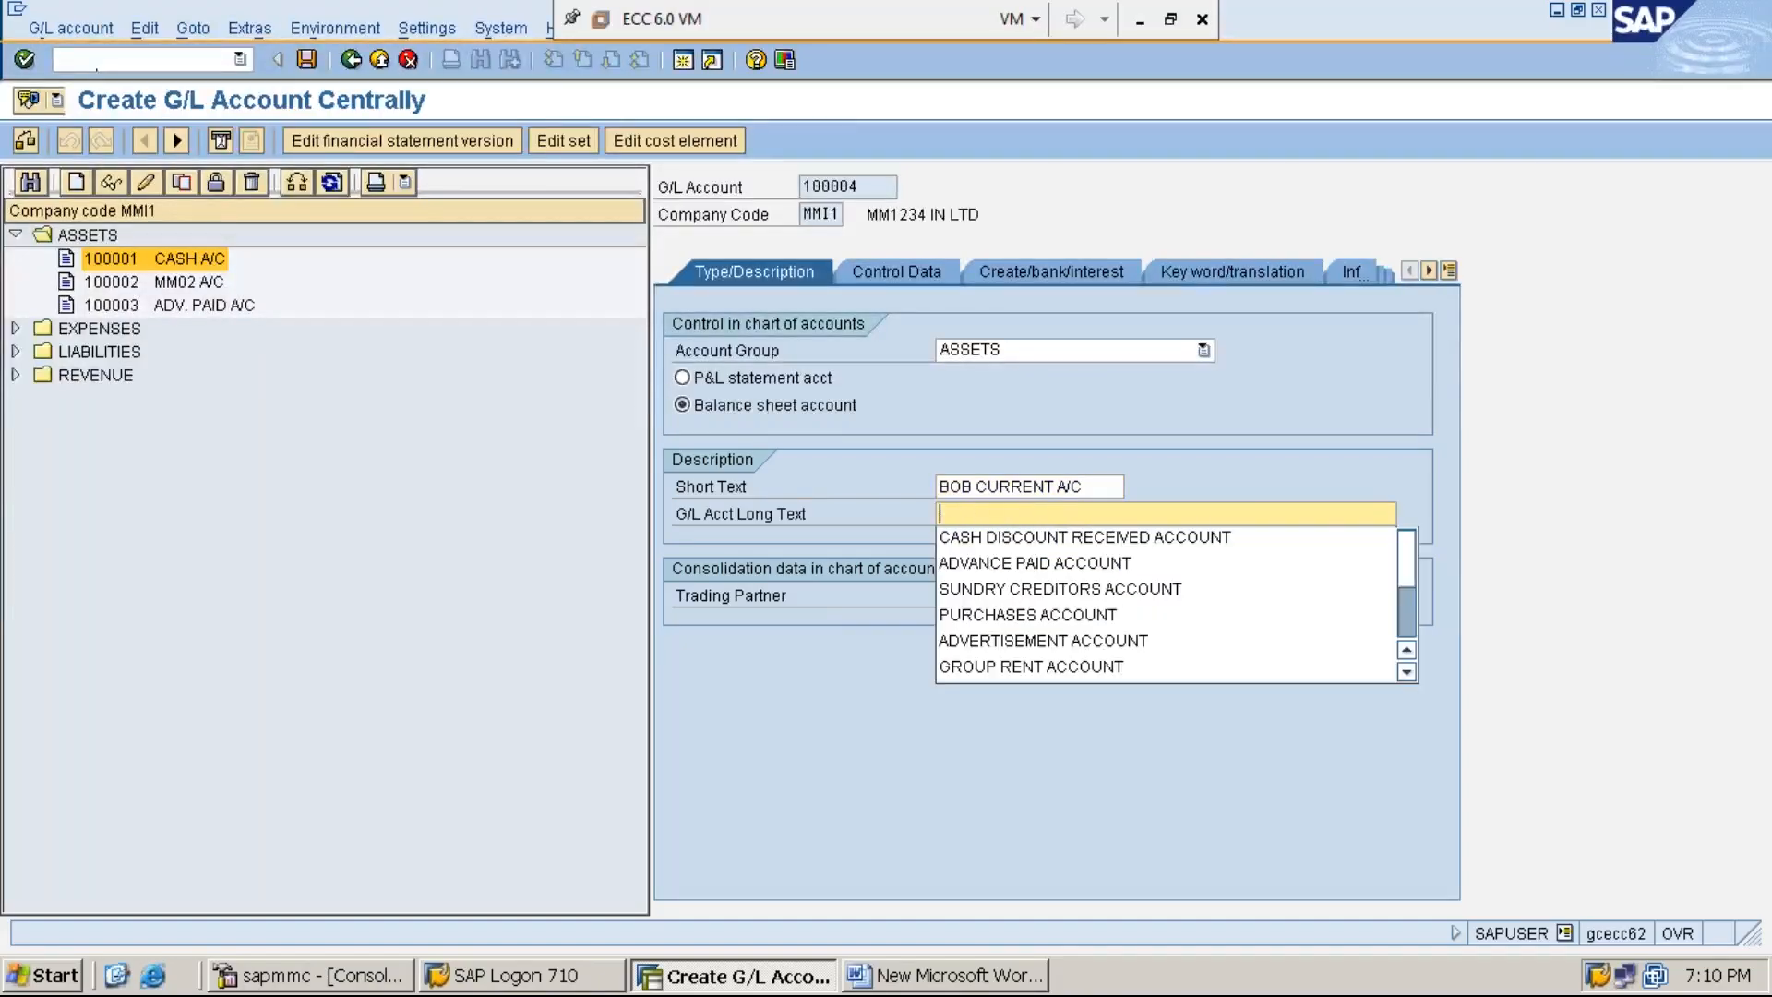
text(BANK O)
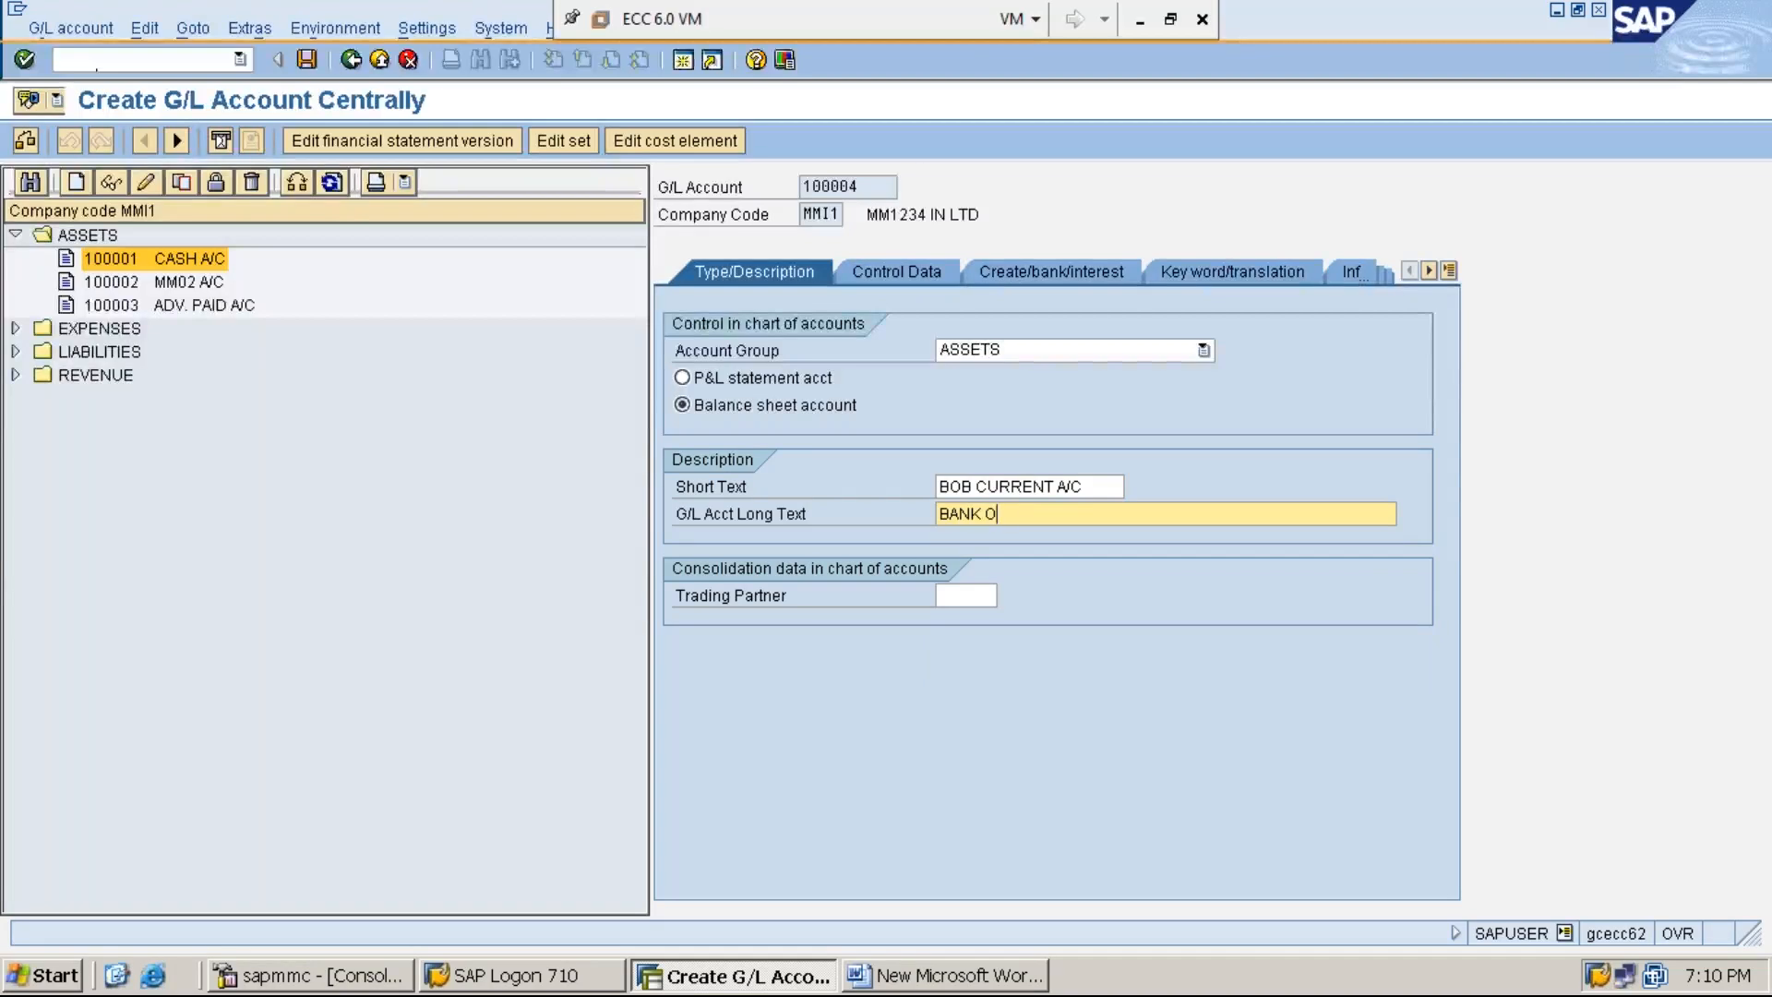
text(F BARODA)
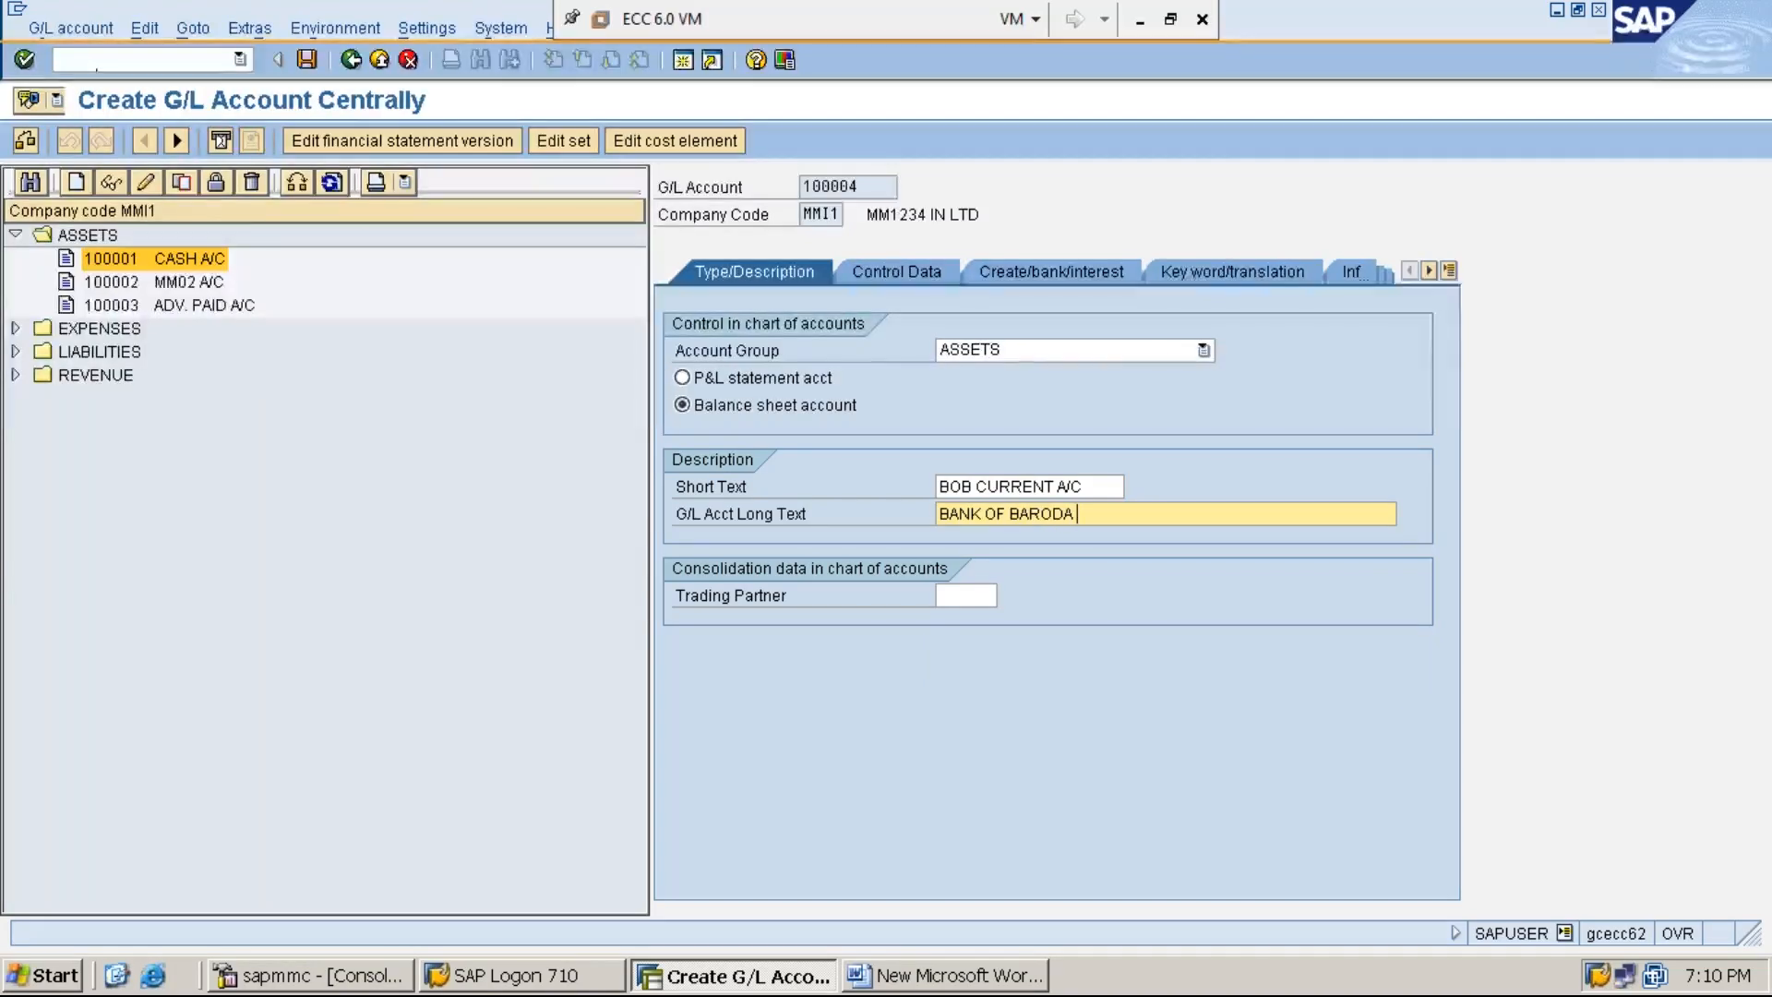
text( CURRENT ACCOUNT)
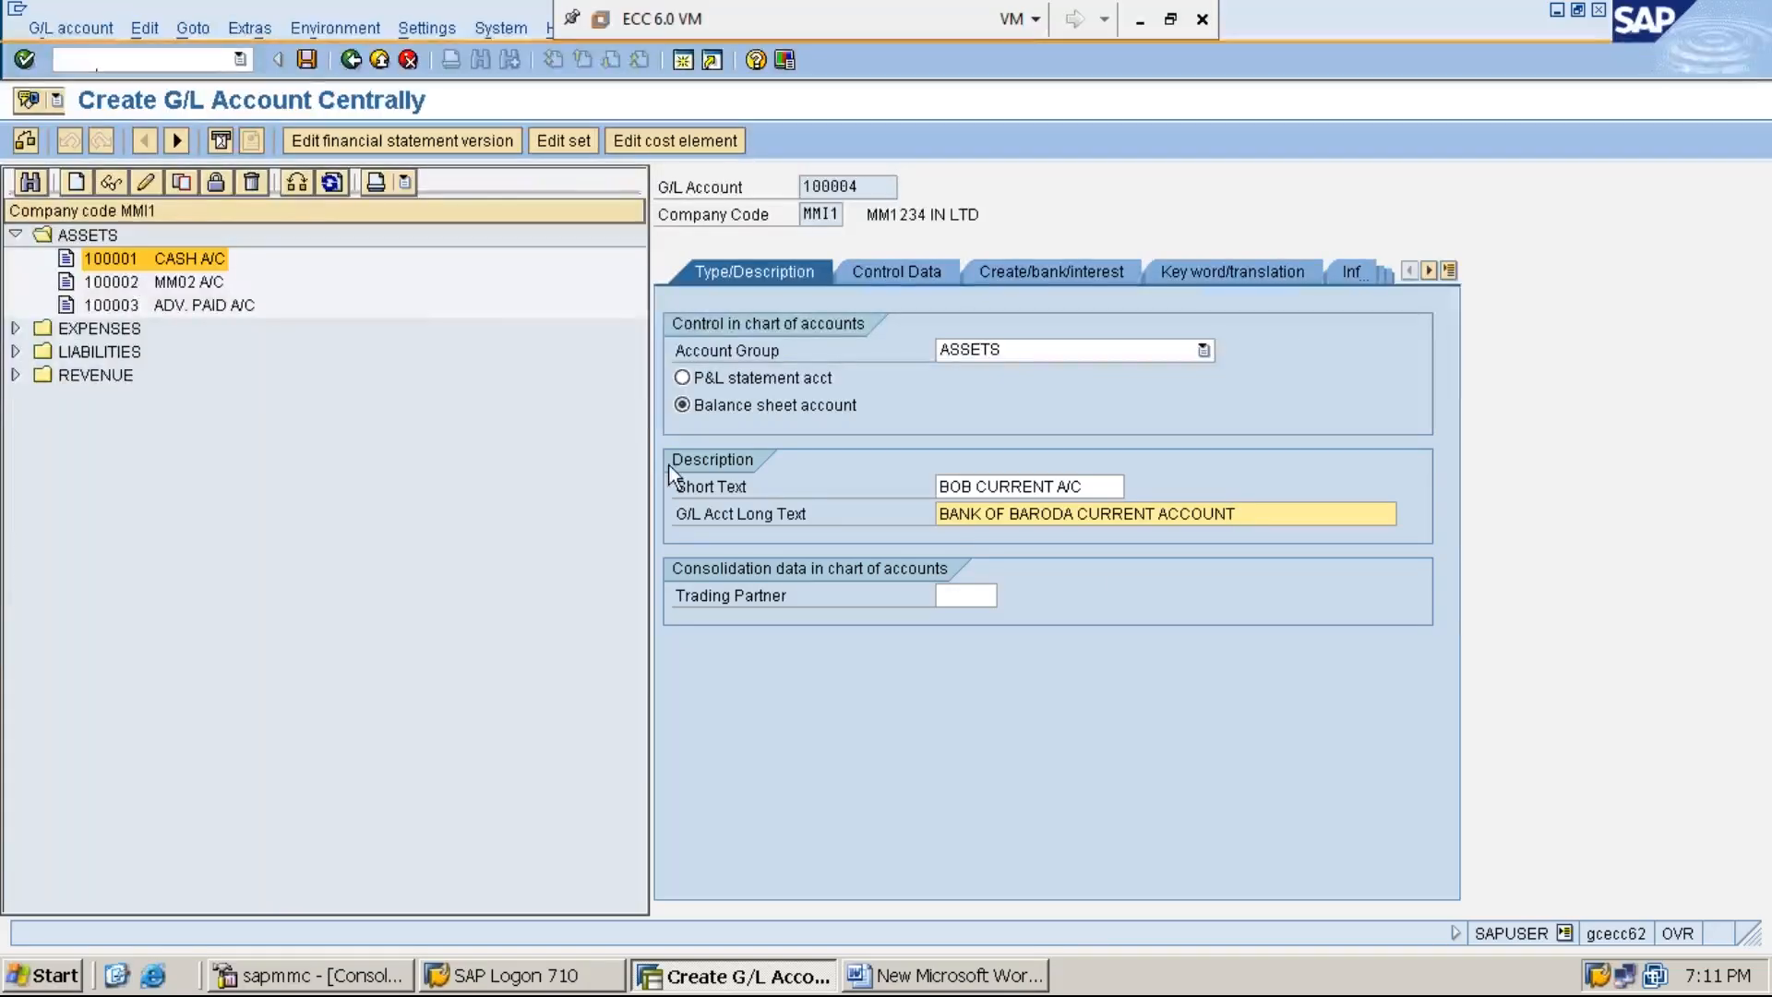
click(307, 61)
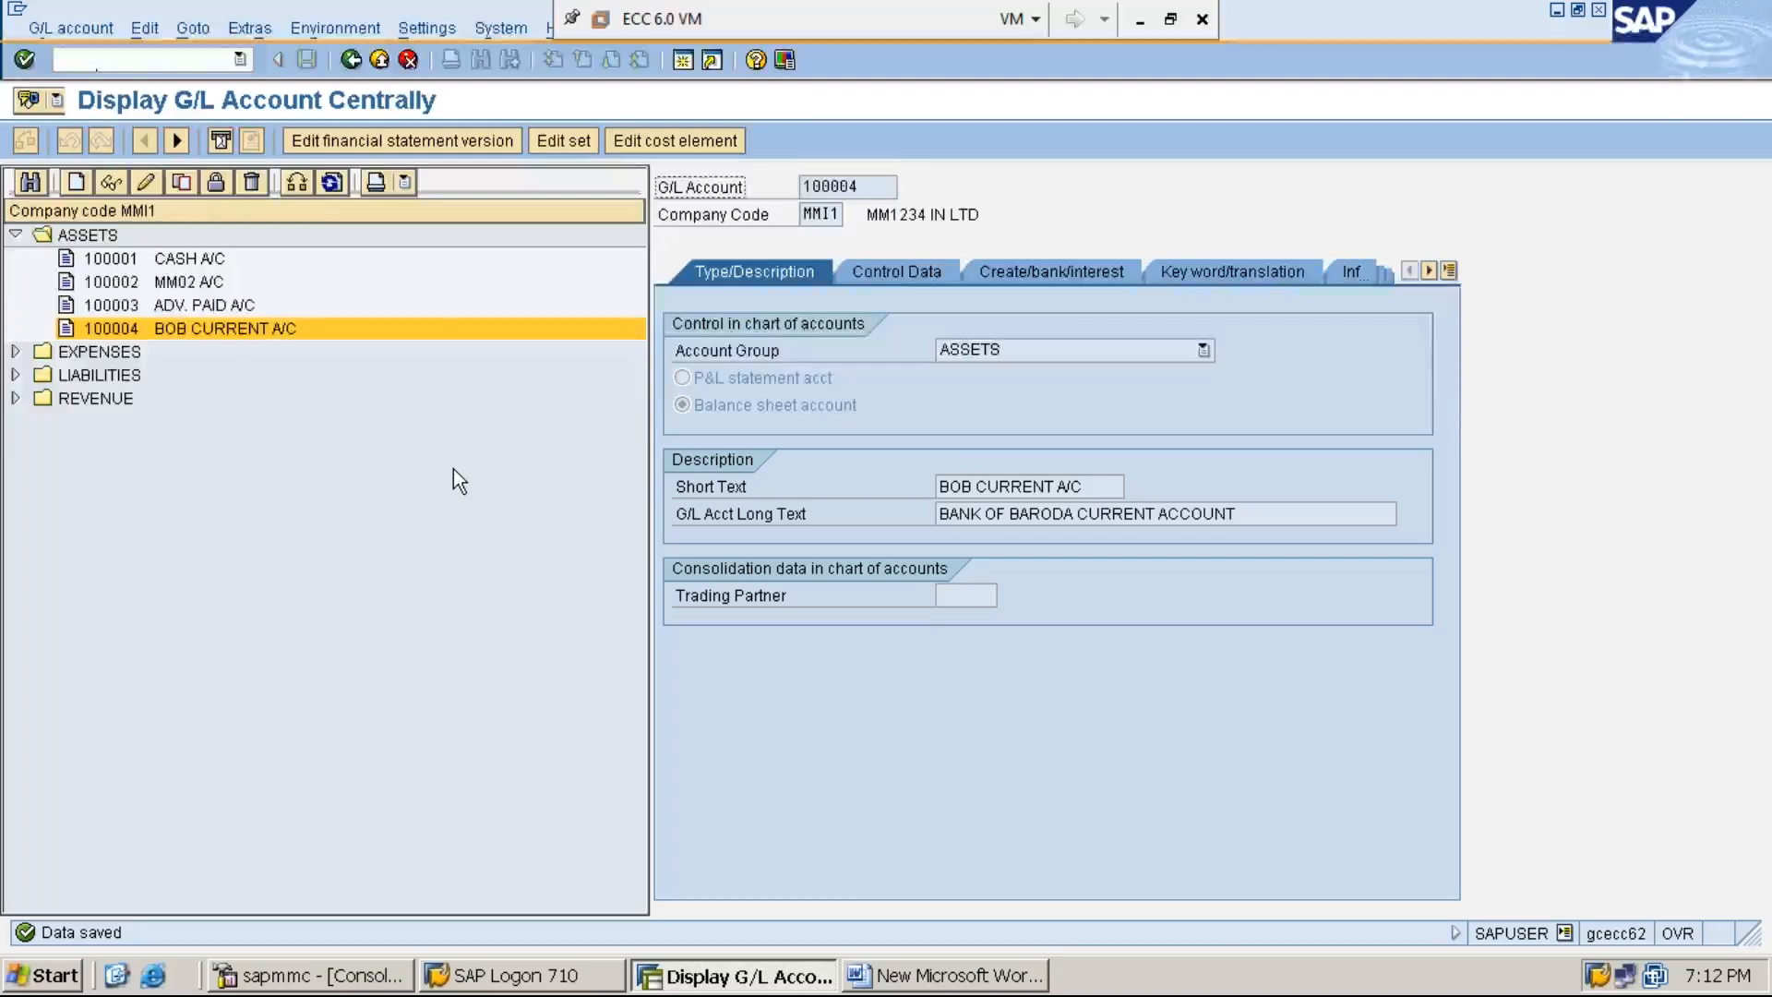
- Review the BOB CURRENT A/C account's control data and its document creation, bank and interest settings
click(899, 273)
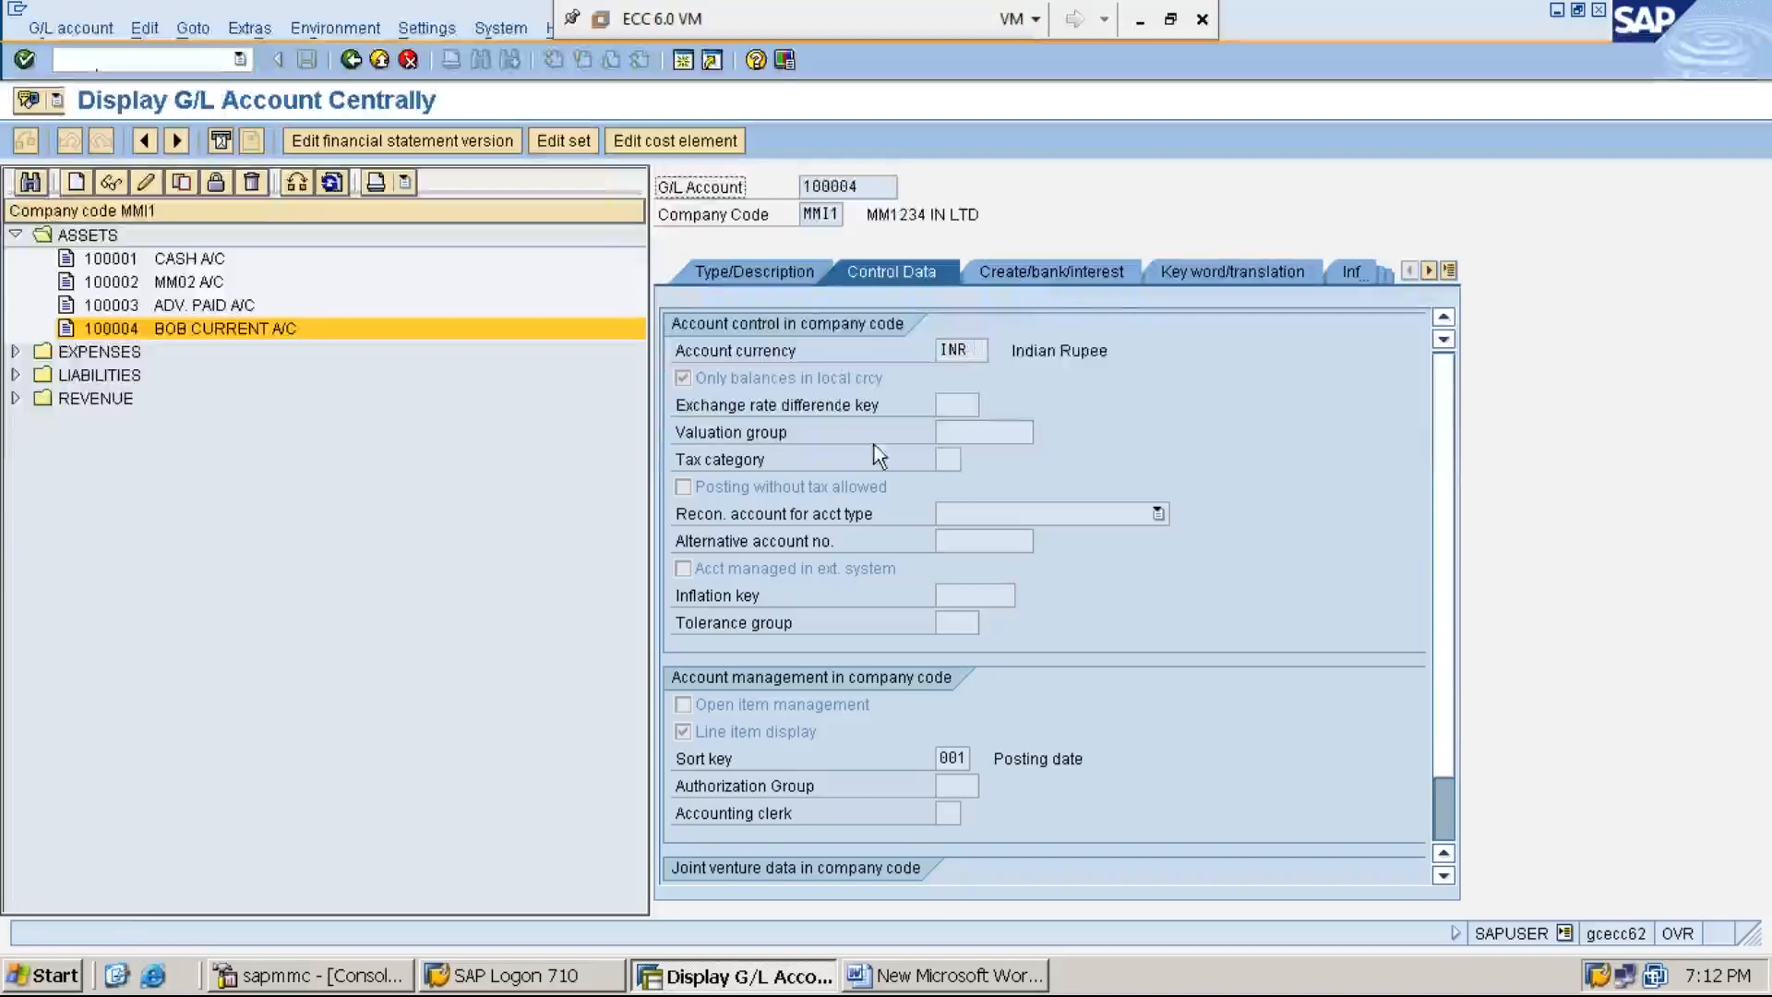
click(1060, 270)
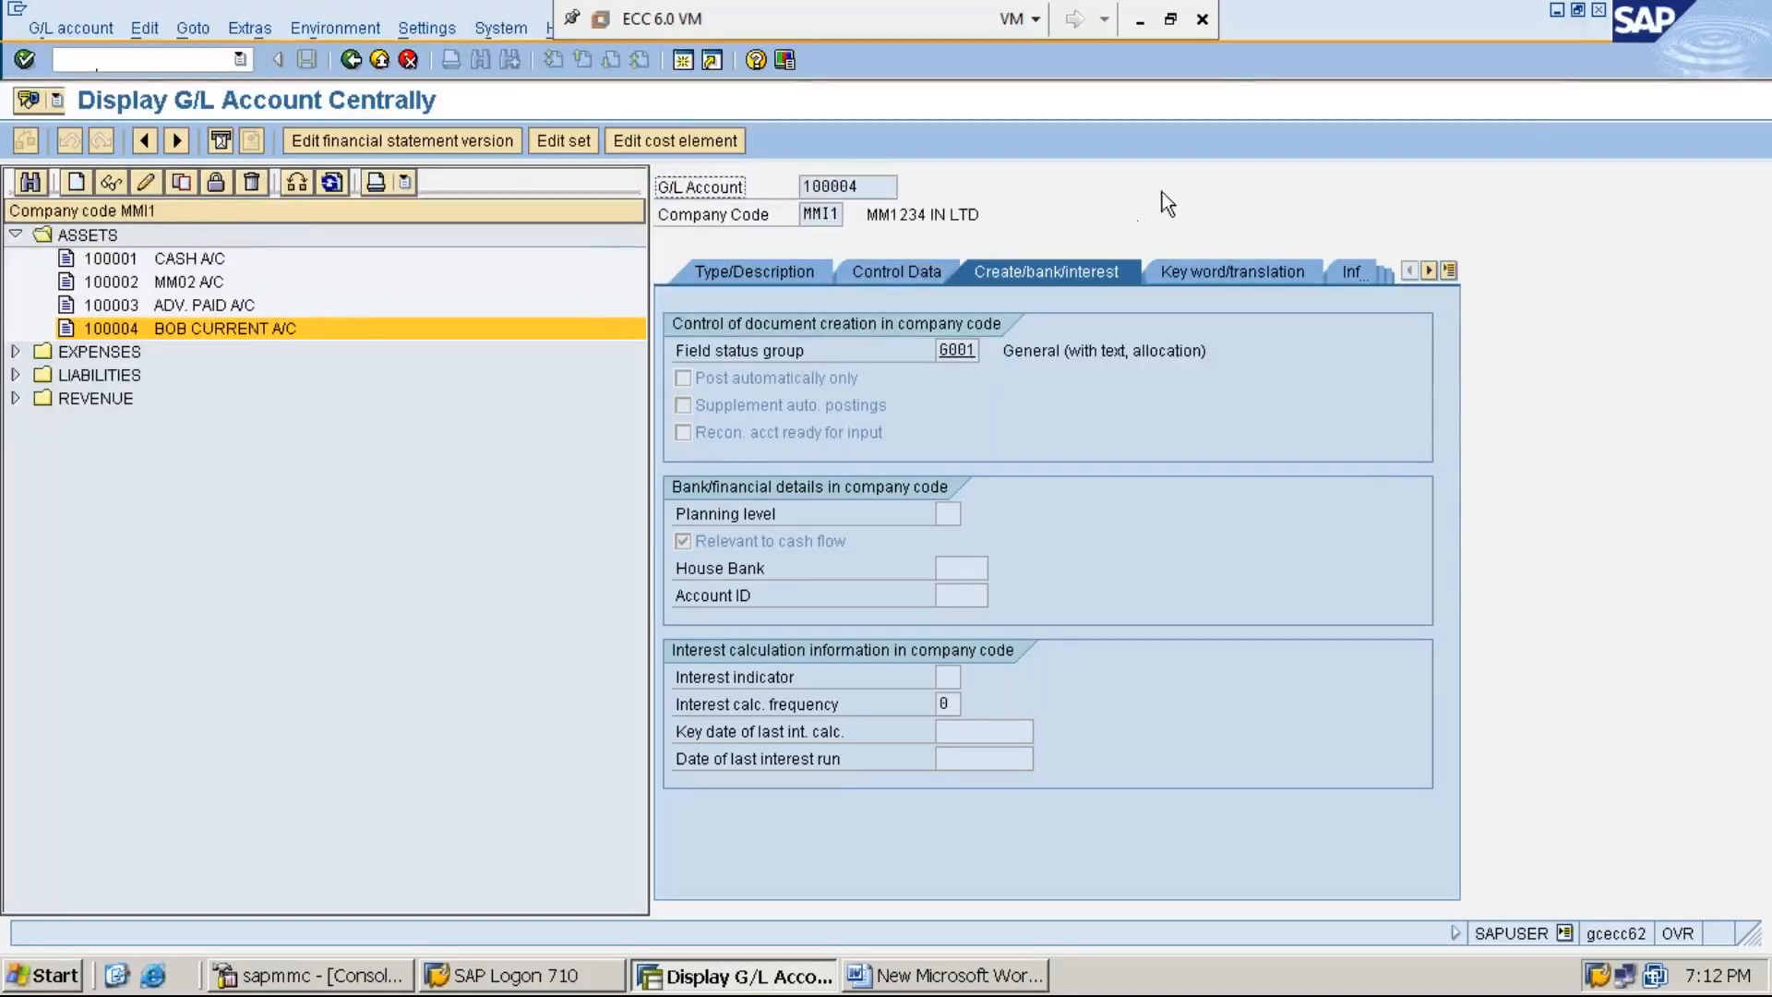
- Switch to the Word document and add a line "*STEP:2:" below the step 1 text
click(1557, 11)
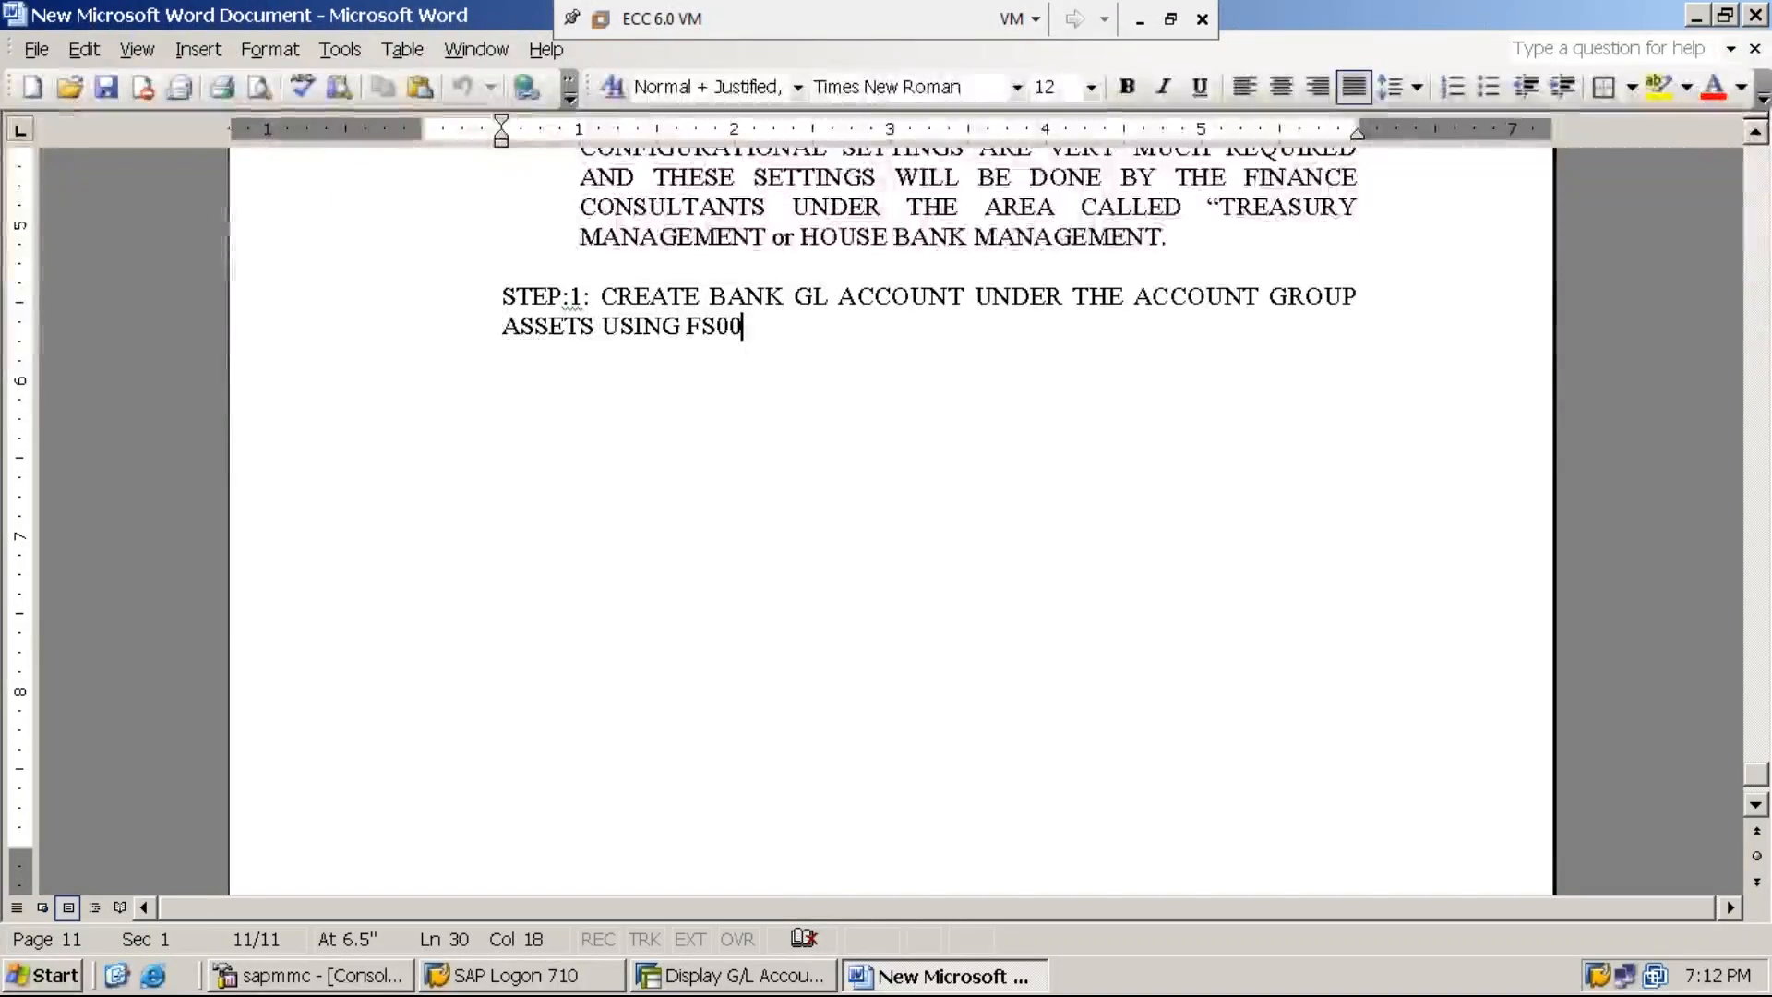
key(Return)
text(STEP)
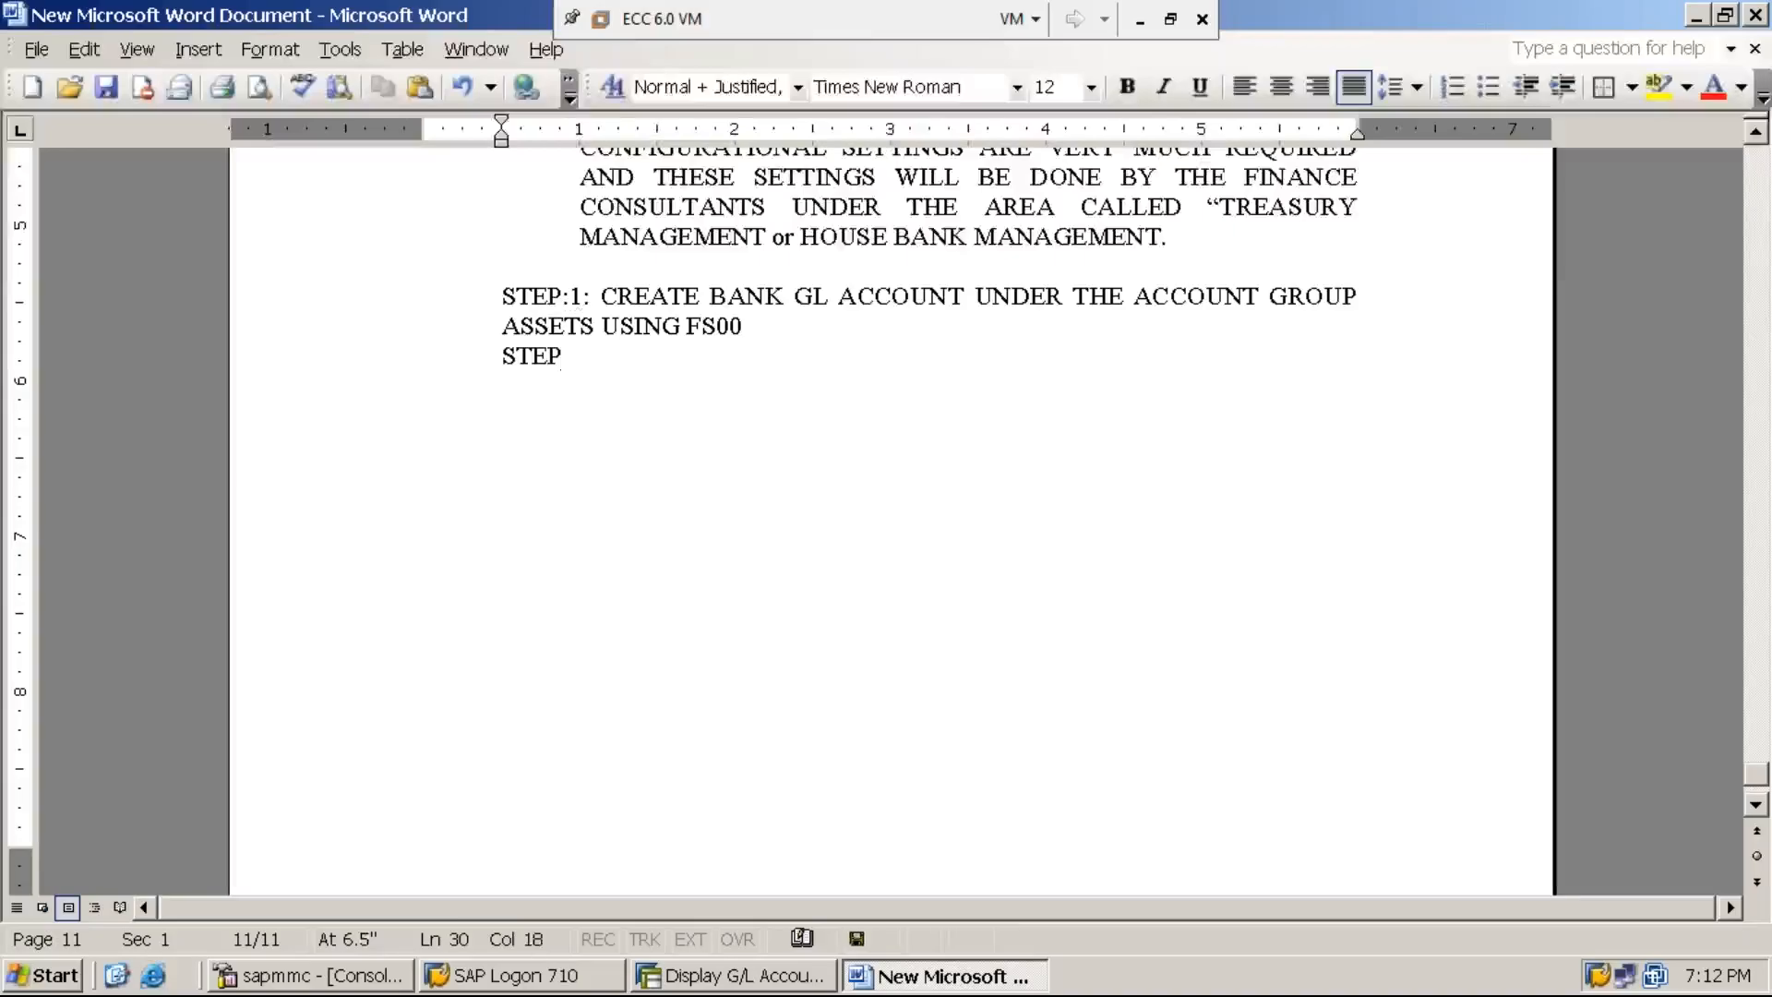
text(:2:)
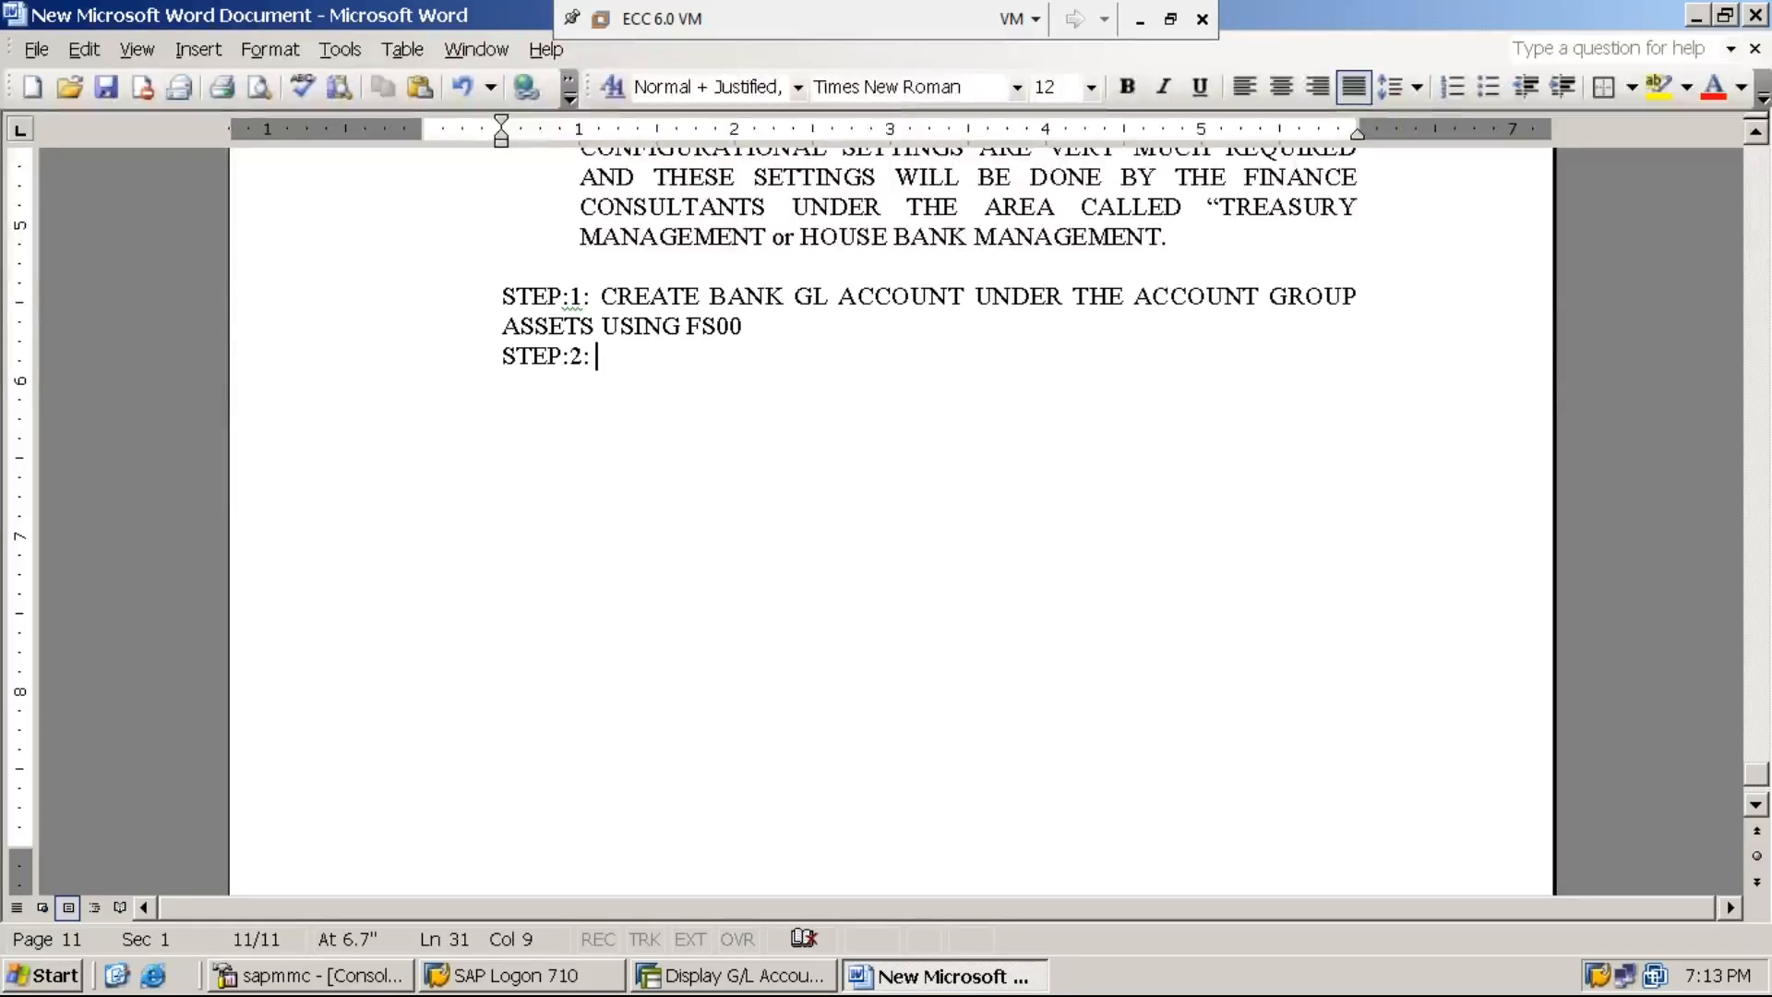
key(Home)
text(*)
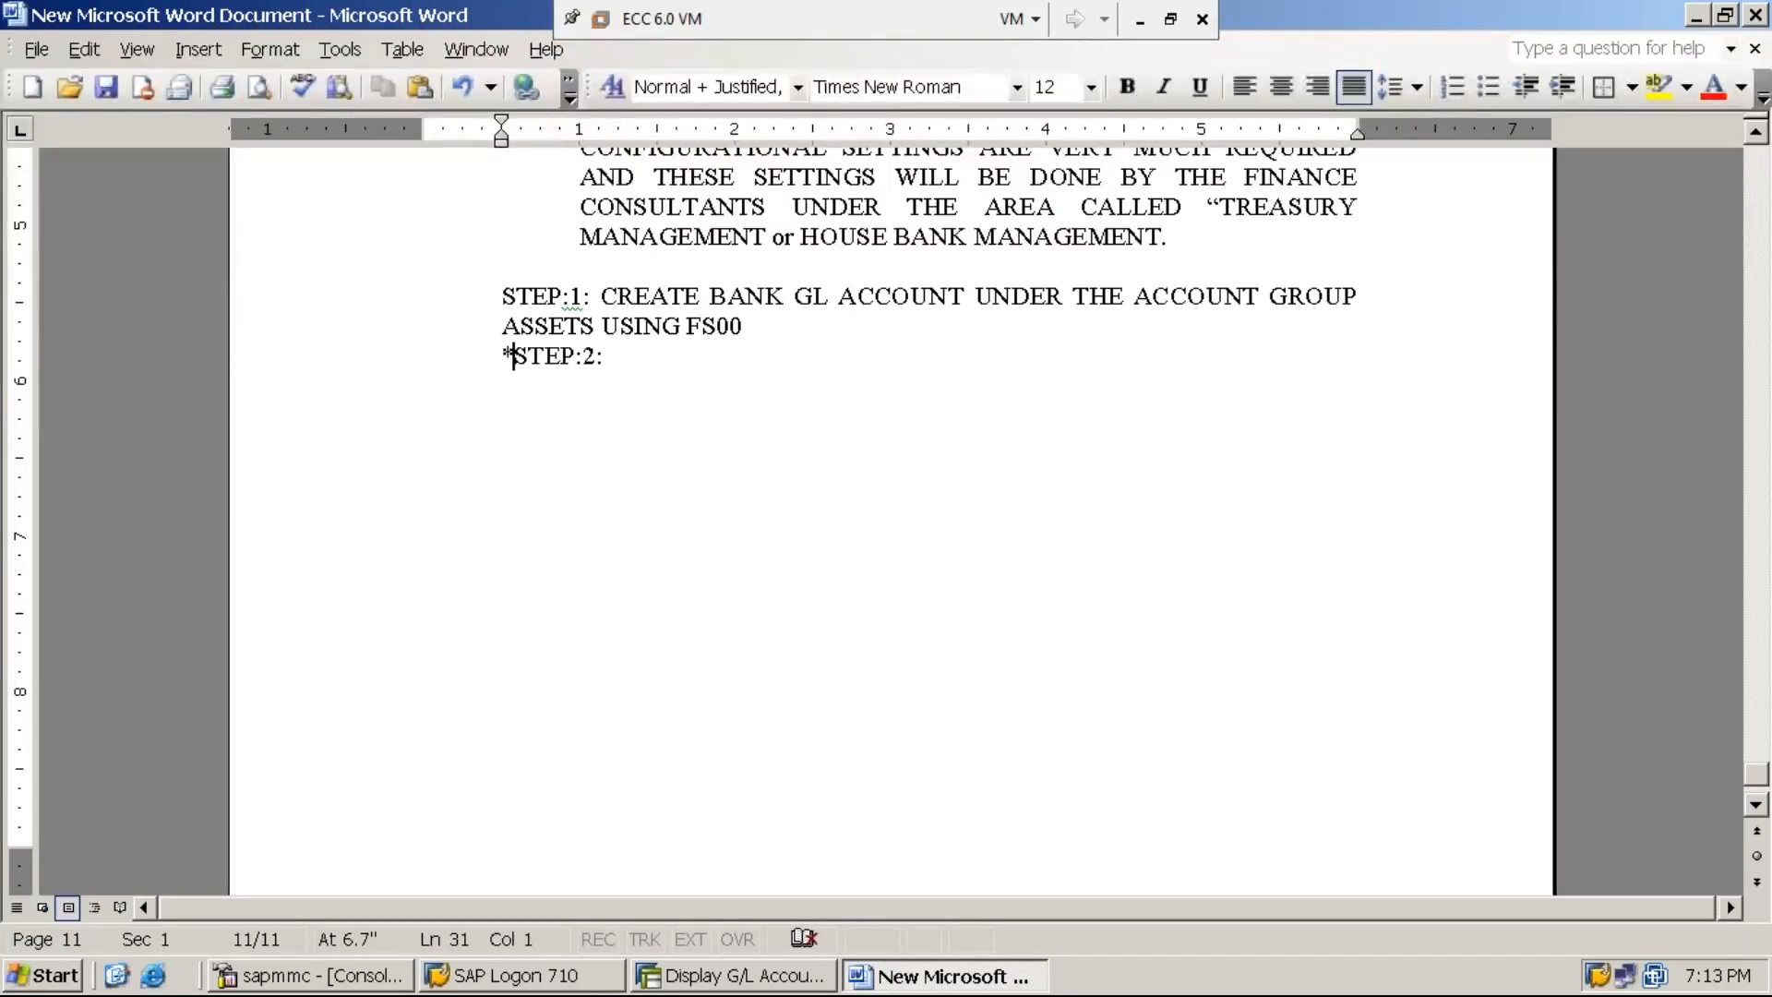
- Complete the step 2 line with the text "CREATE/DEFINE/SETUP HOUSE BANK USING FI12"
key(End)
text(CREATE/DEF)
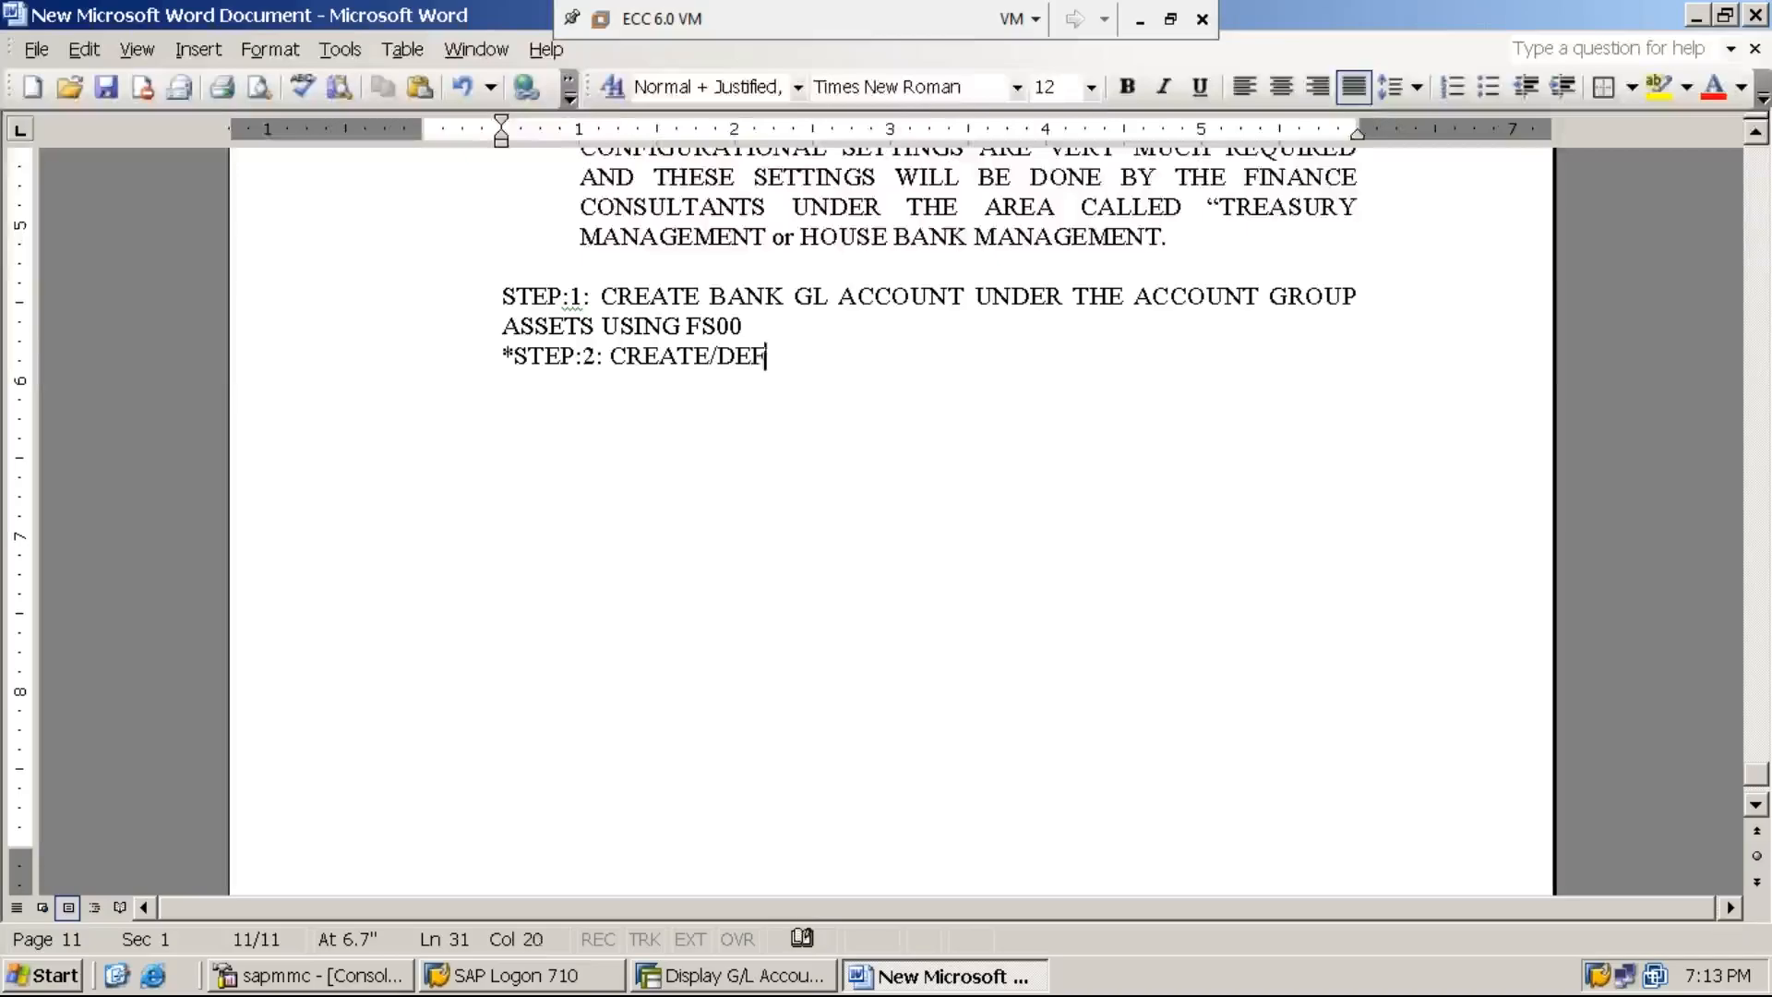
text(INE/SETUP )
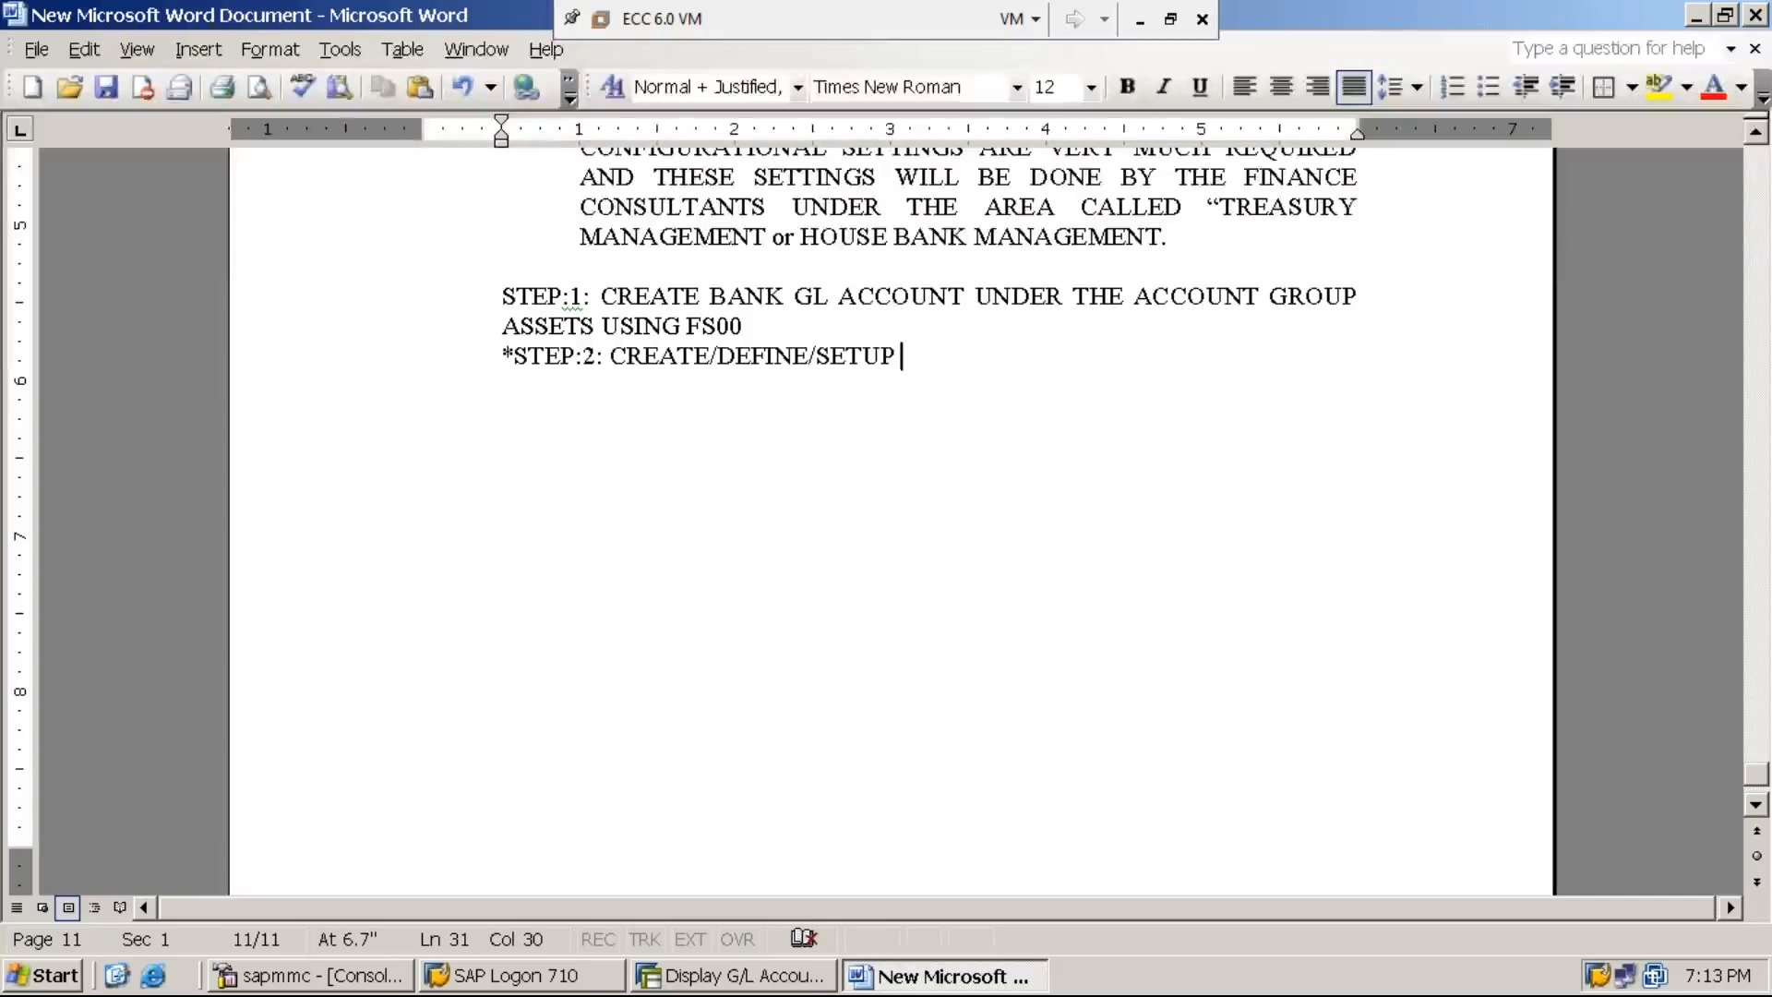
text(HOUSE )
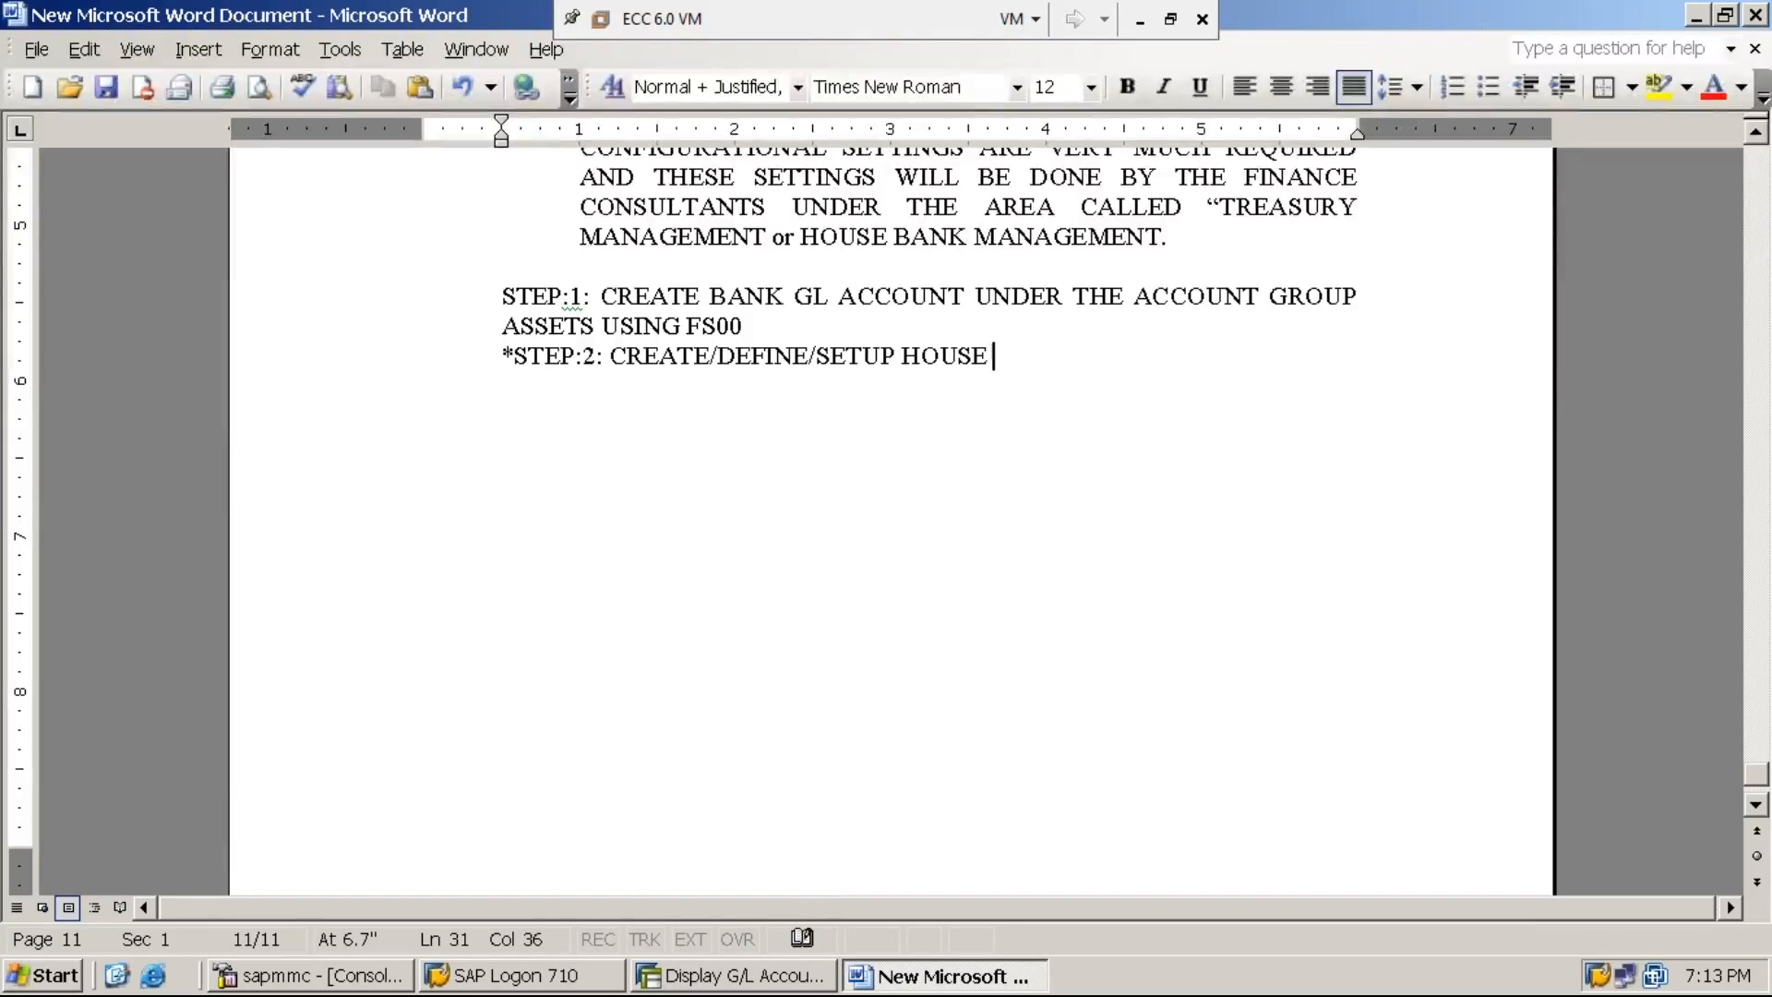
text(BANK USING FI12)
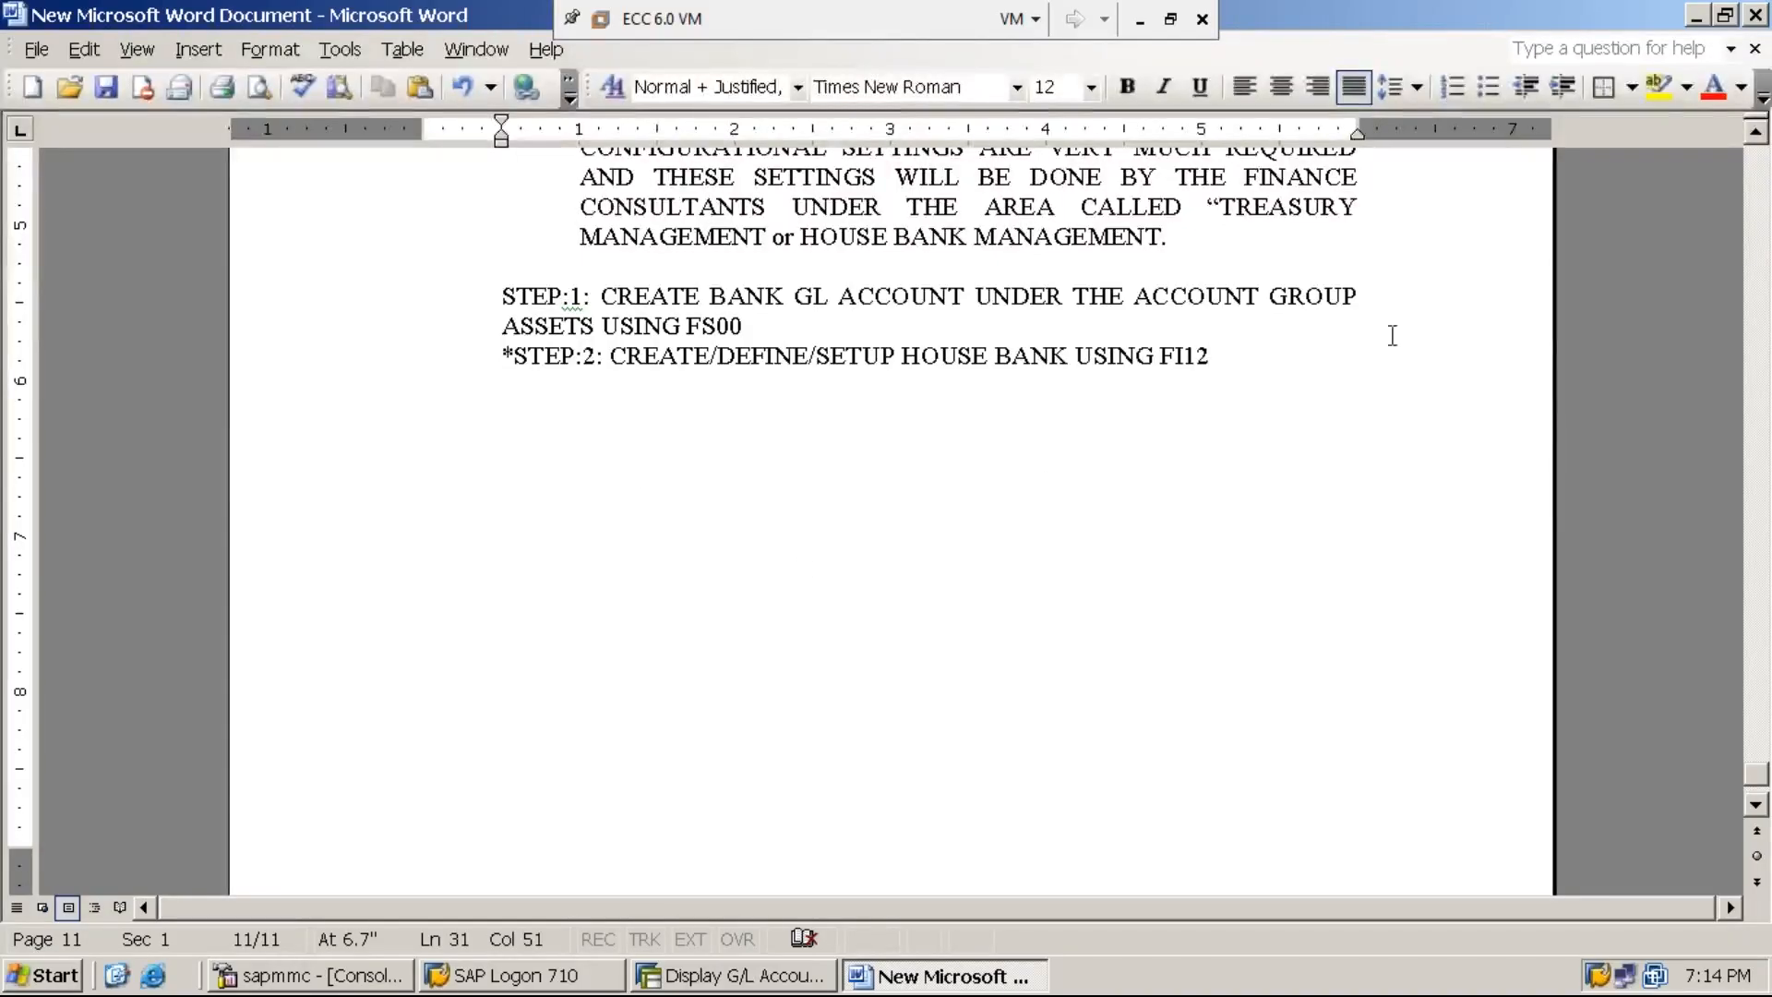
- Return to SAP, start a new session with transaction SPRO and open the SAP Reference IMG
click(1698, 19)
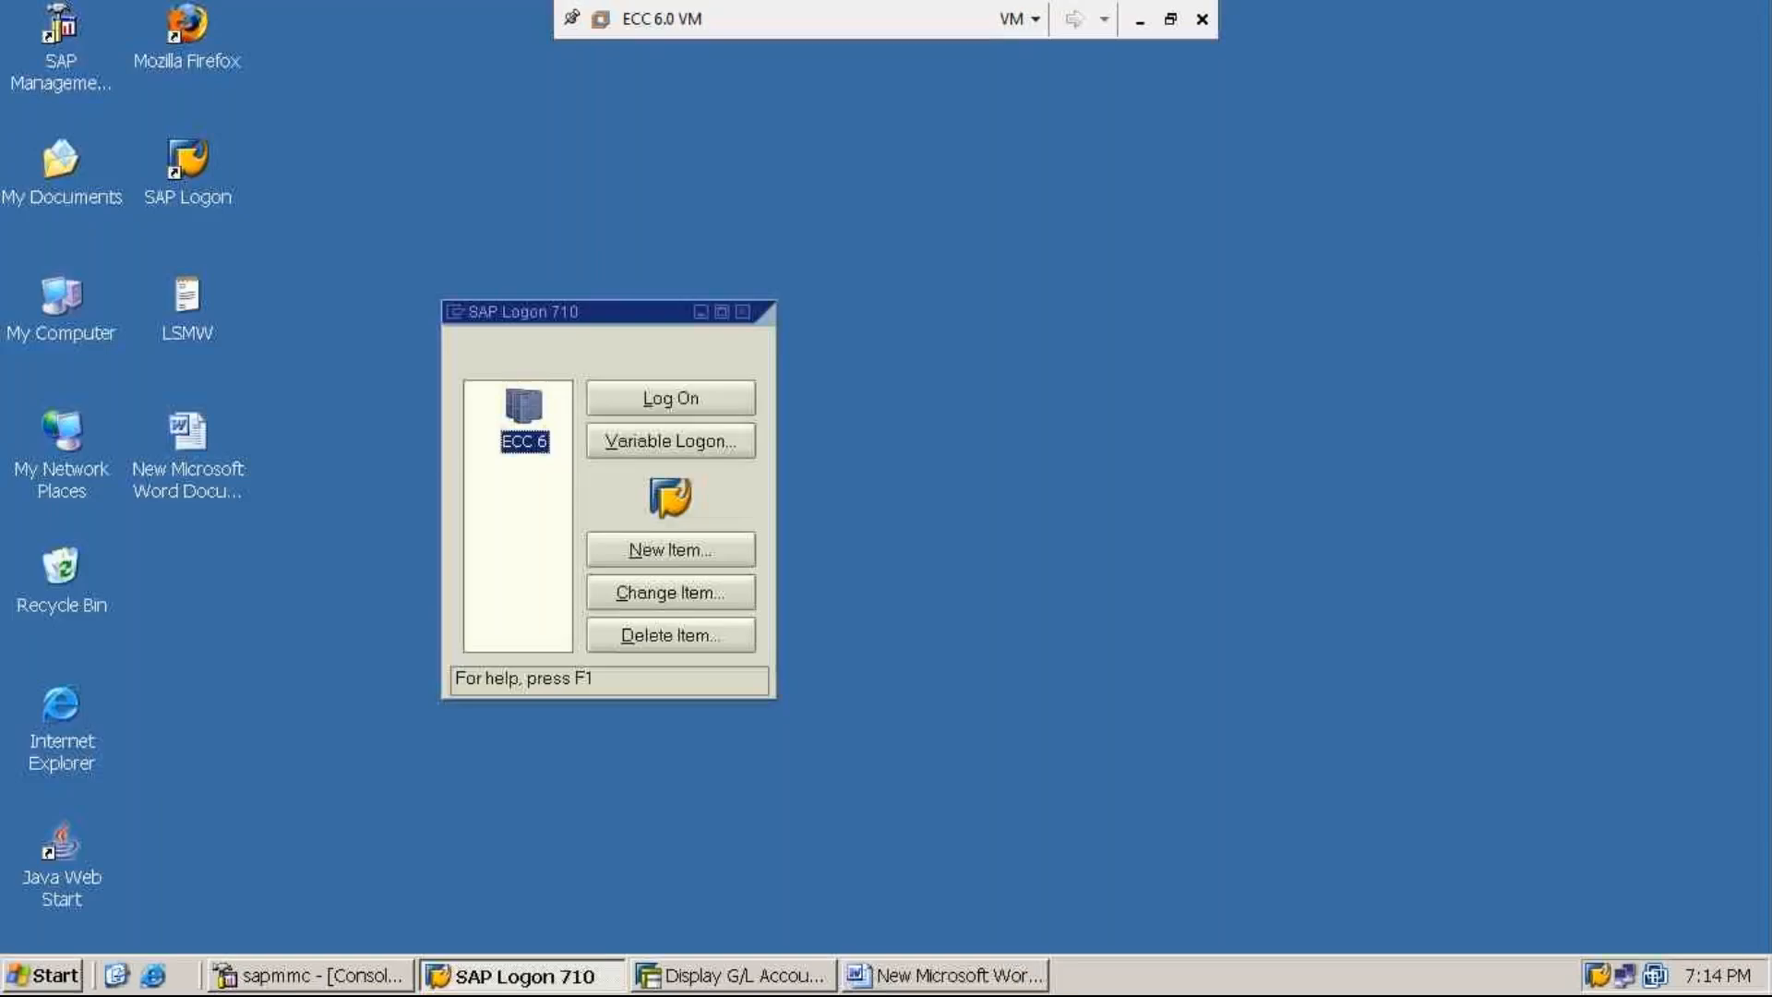
click(738, 983)
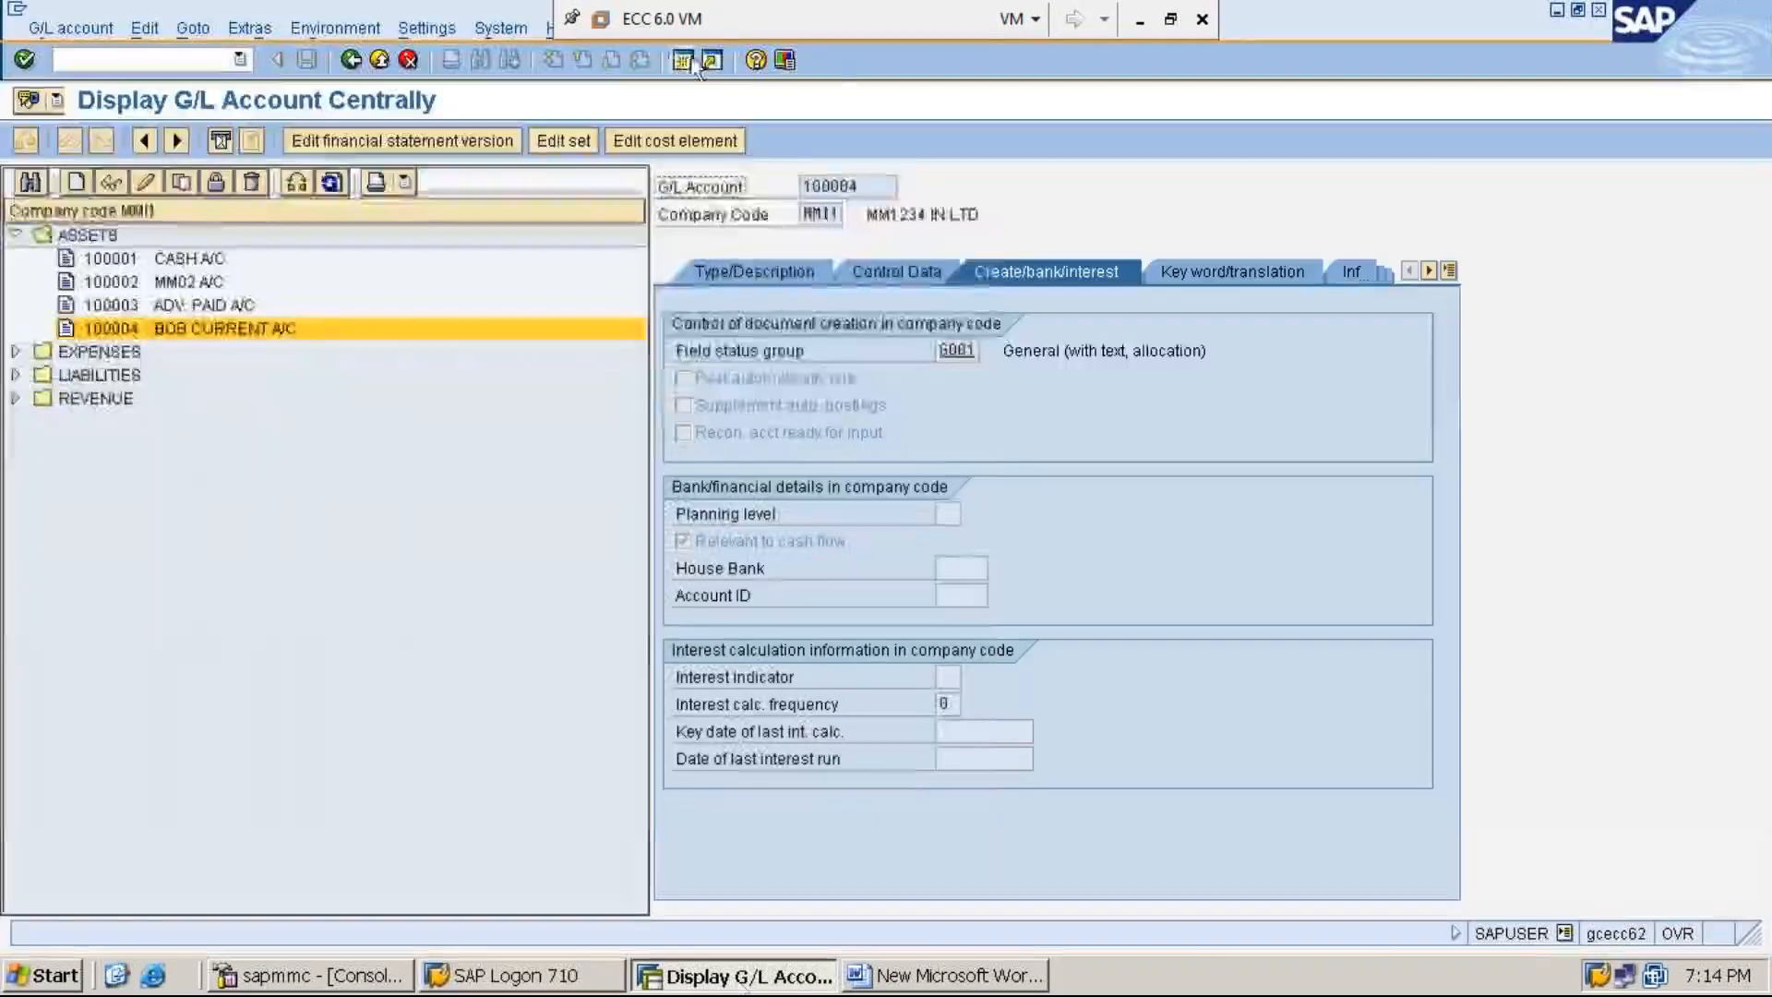
click(683, 61)
text(SP)
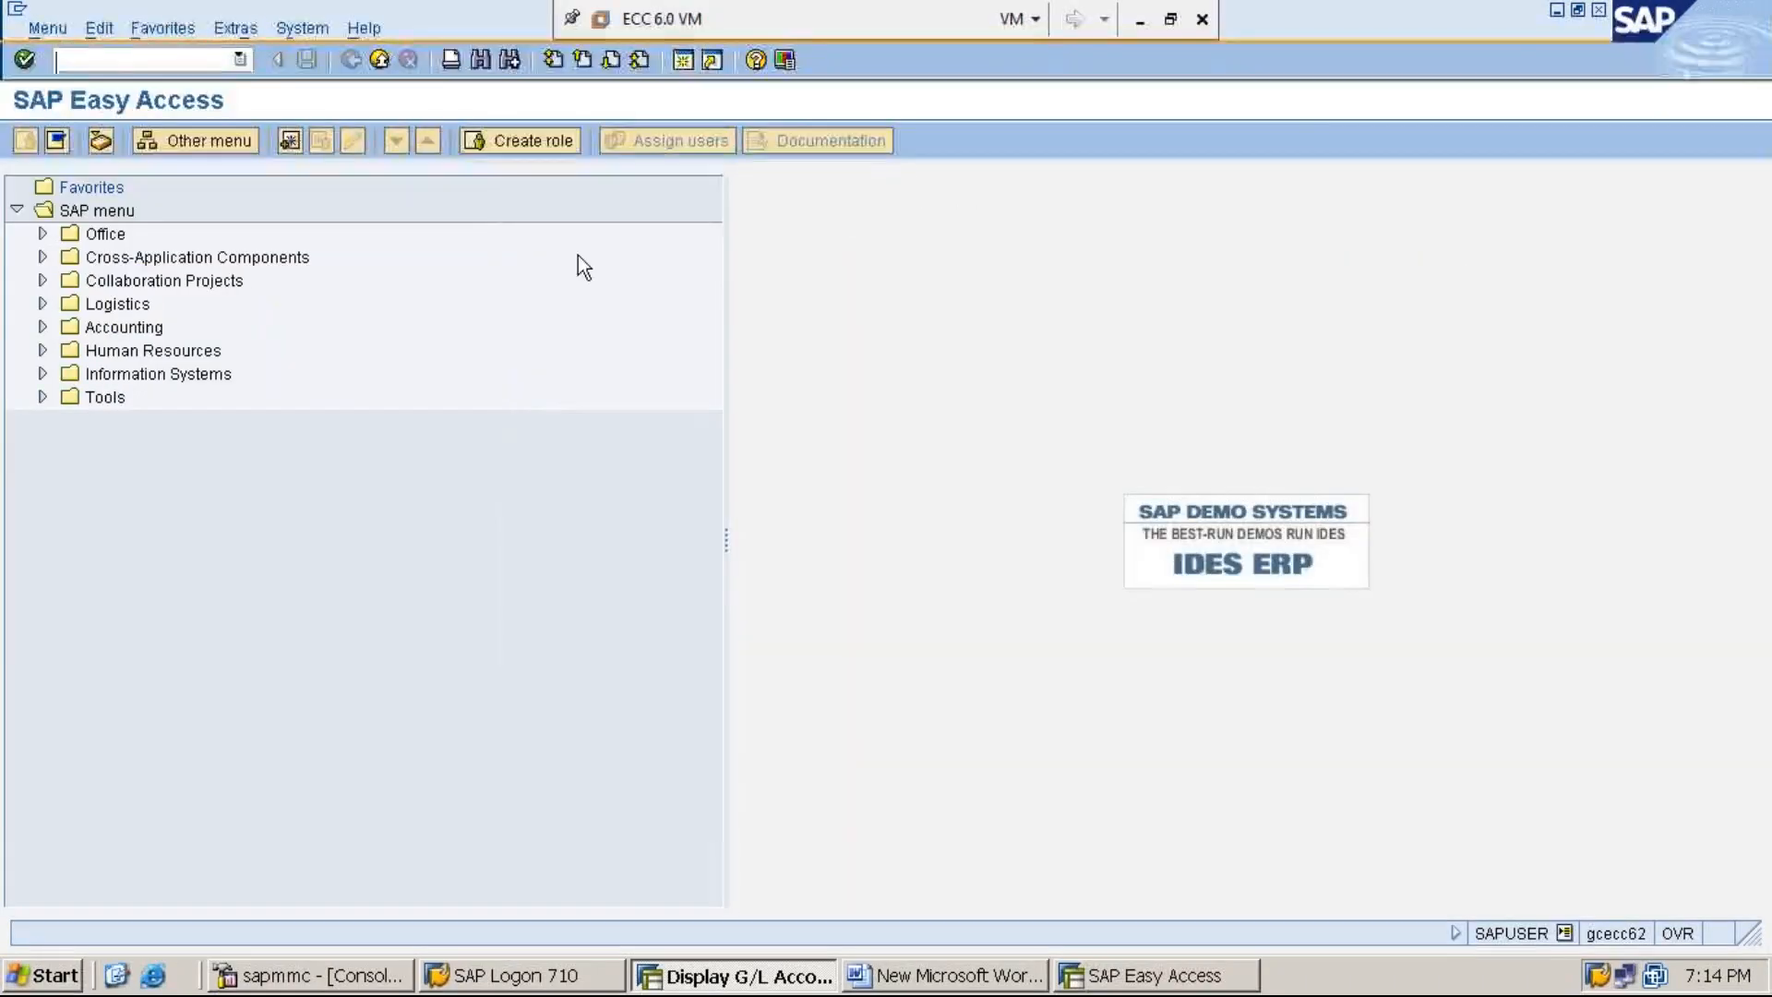
text(RO)
key(Return)
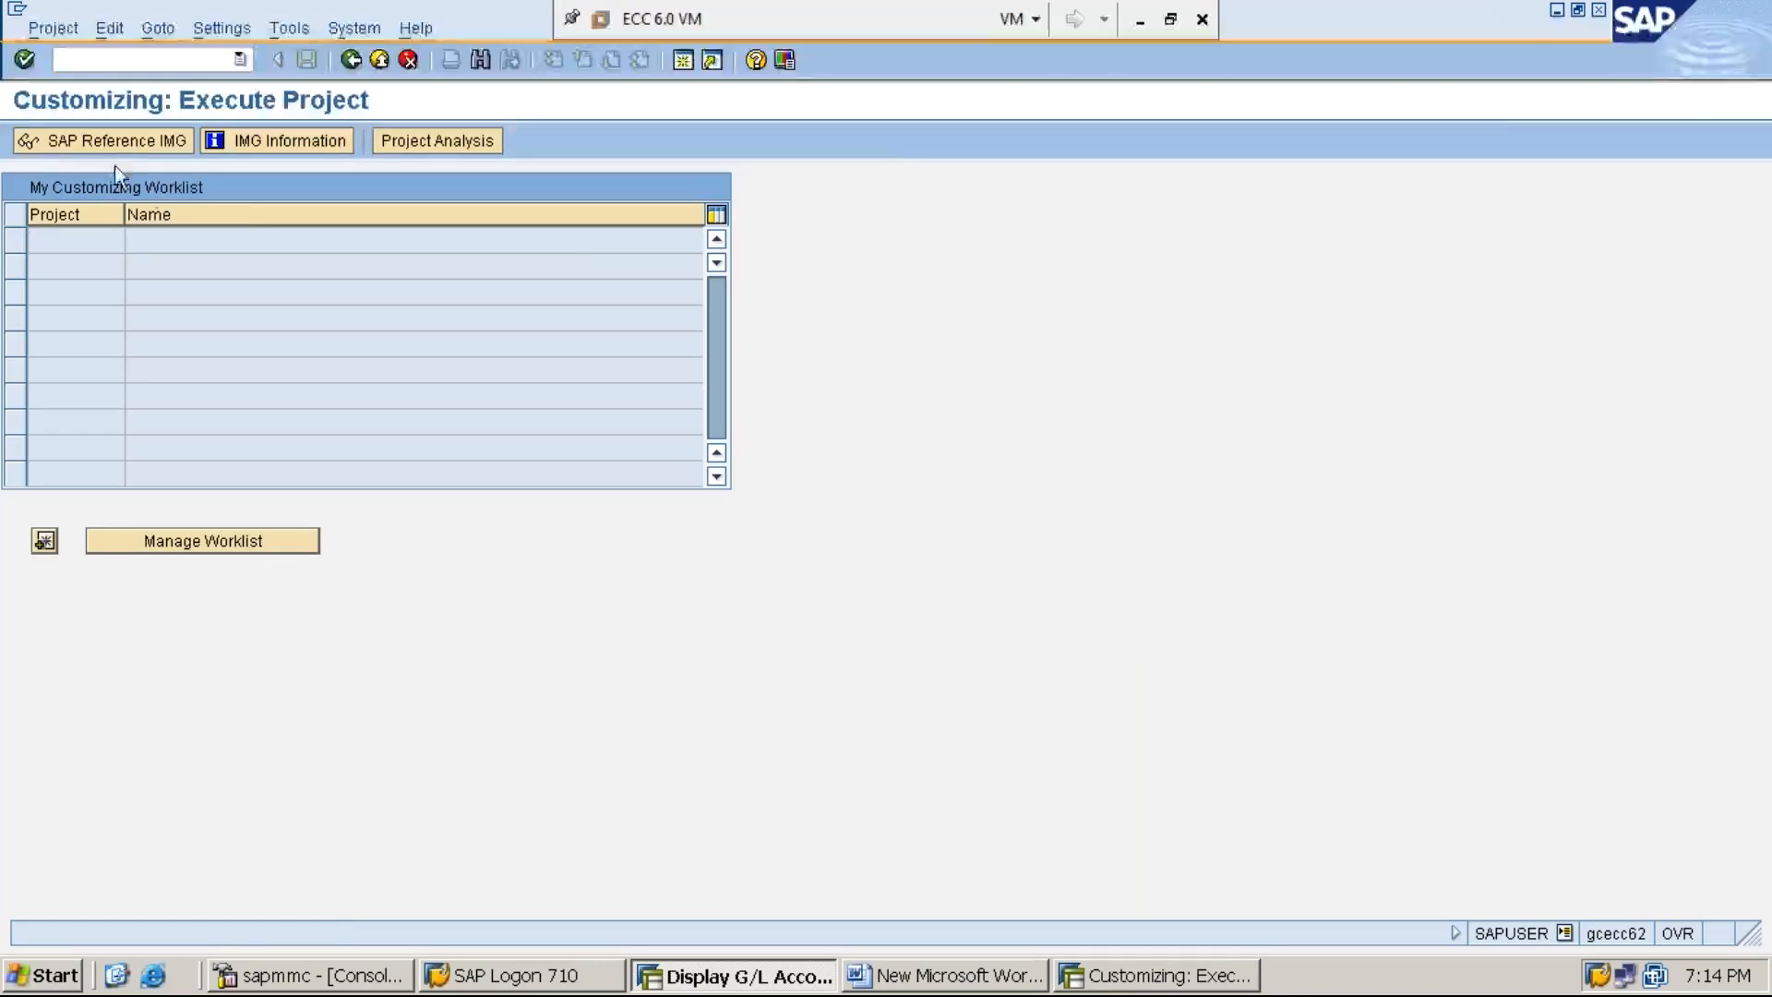
click(129, 141)
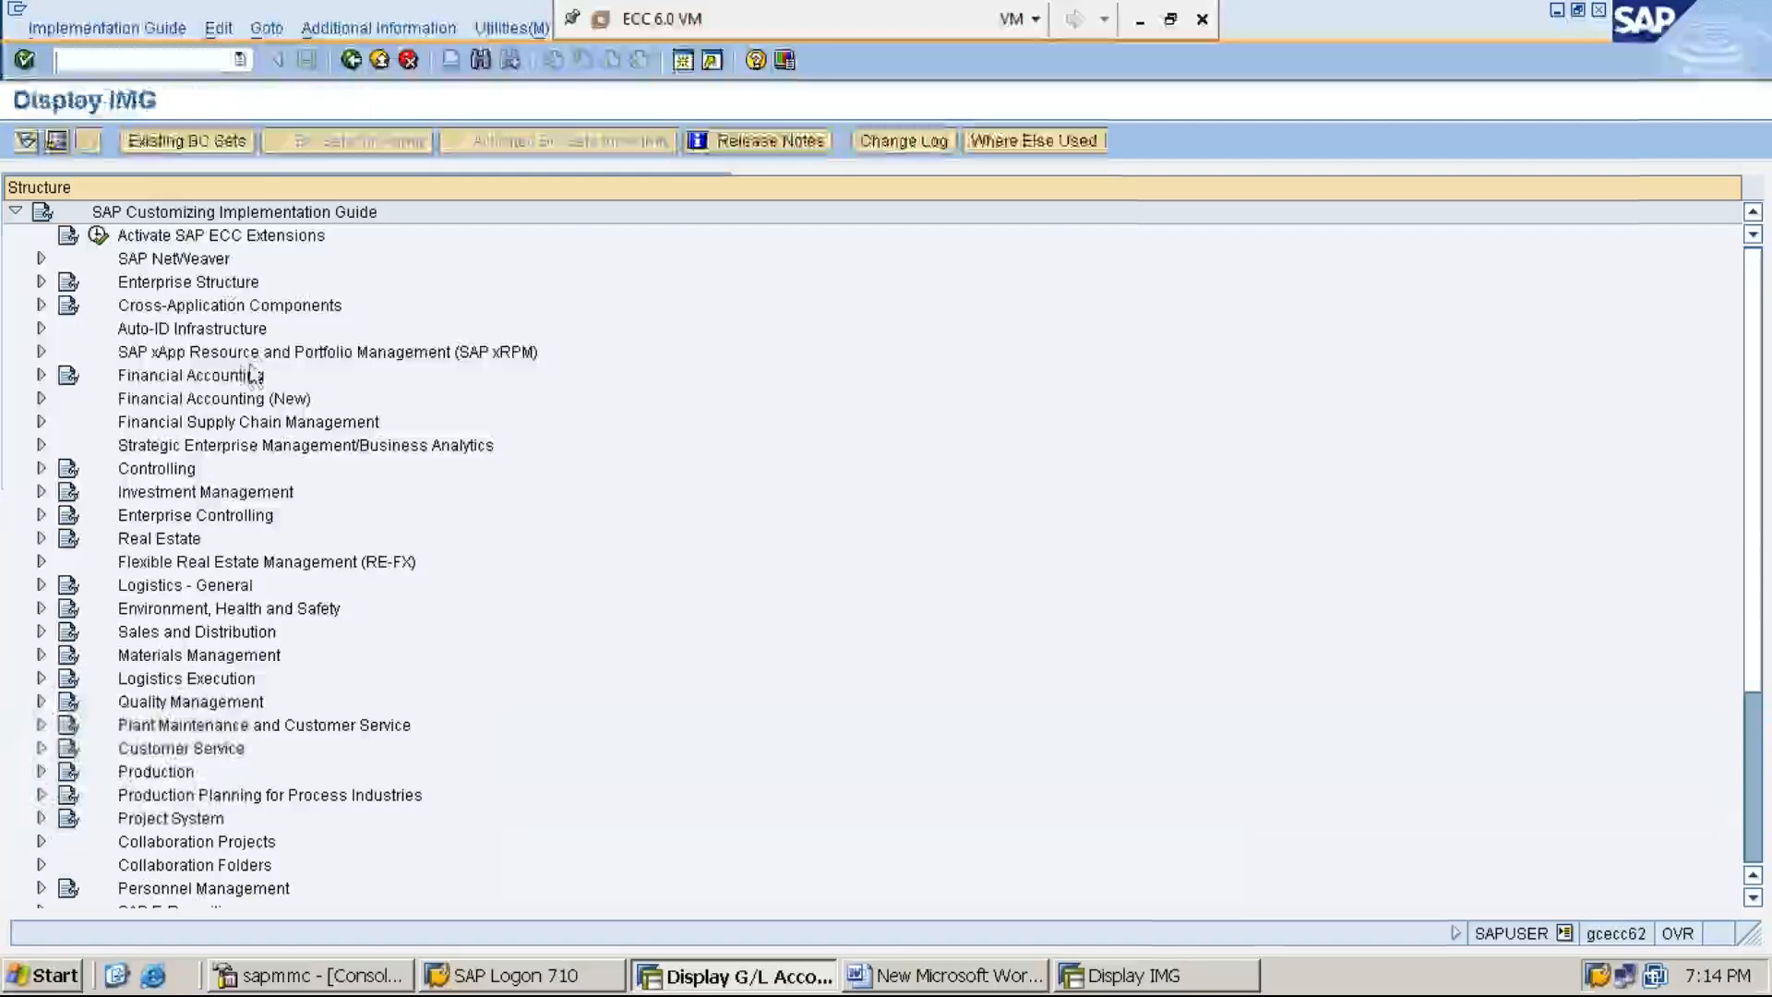
- Select Financial Accounting in the IMG structure and display the additional information column with technical keys
click(244, 376)
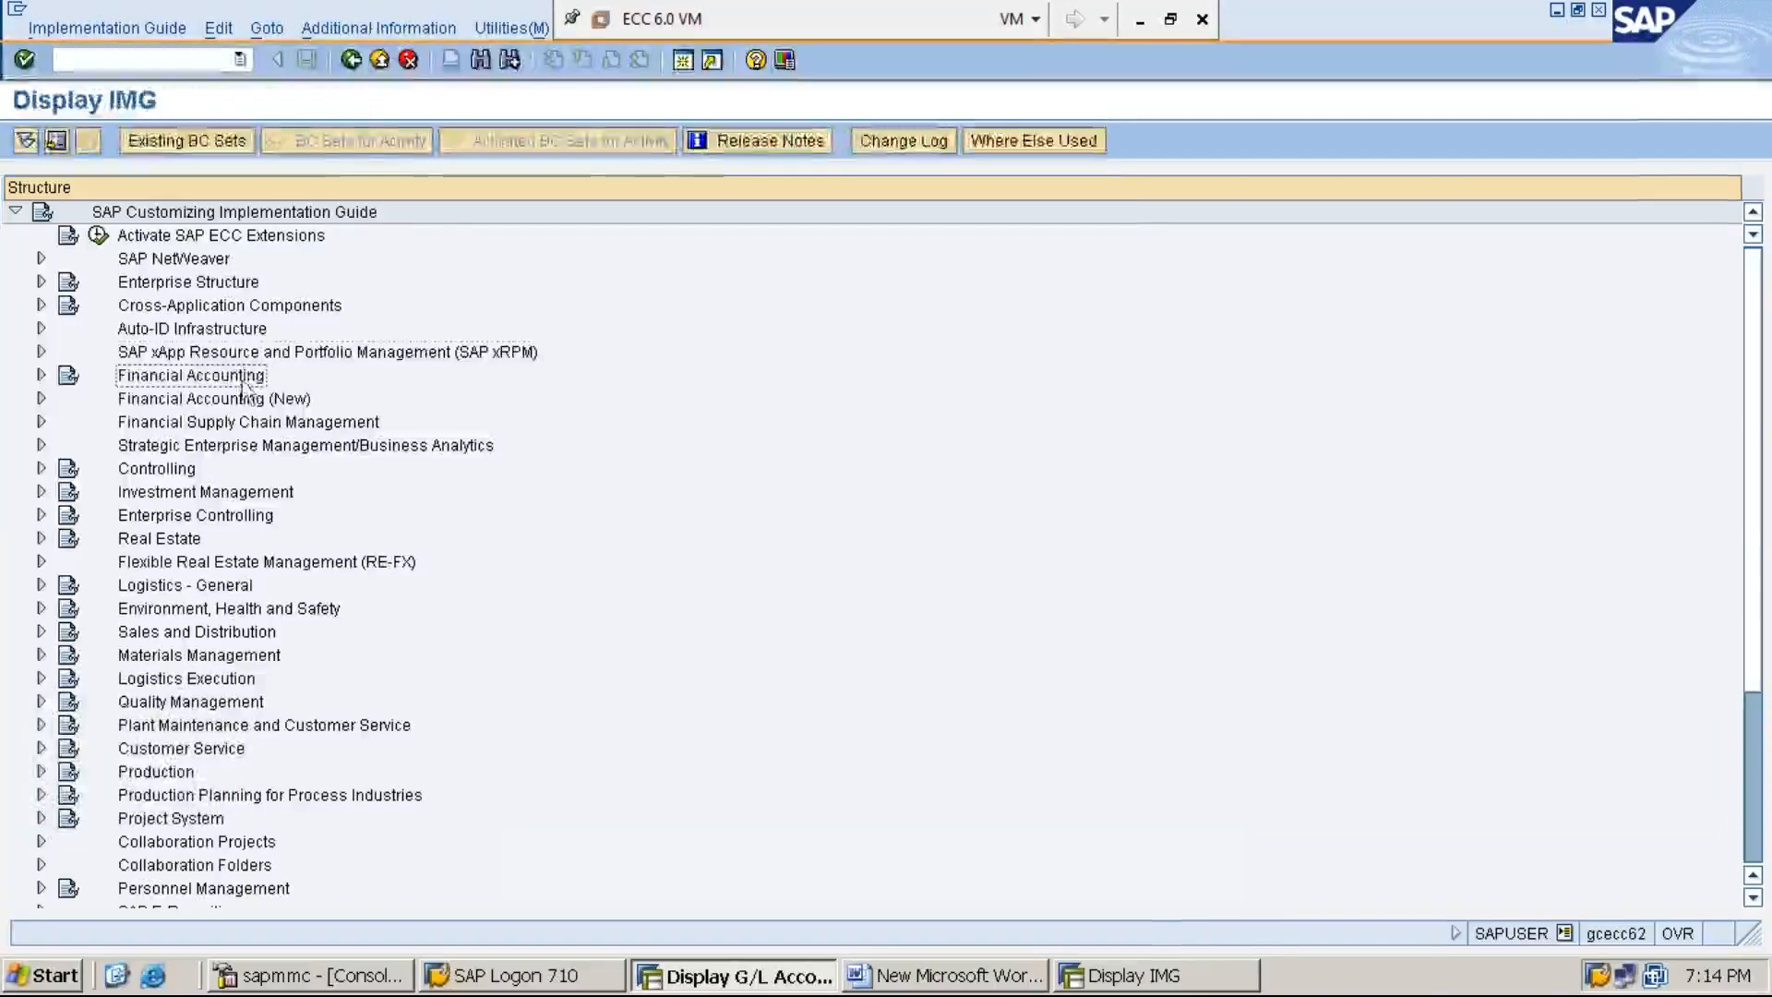
click(407, 28)
key(Down)
key(Right)
key(Down)
key(Right)
key(Down)
key(Return)
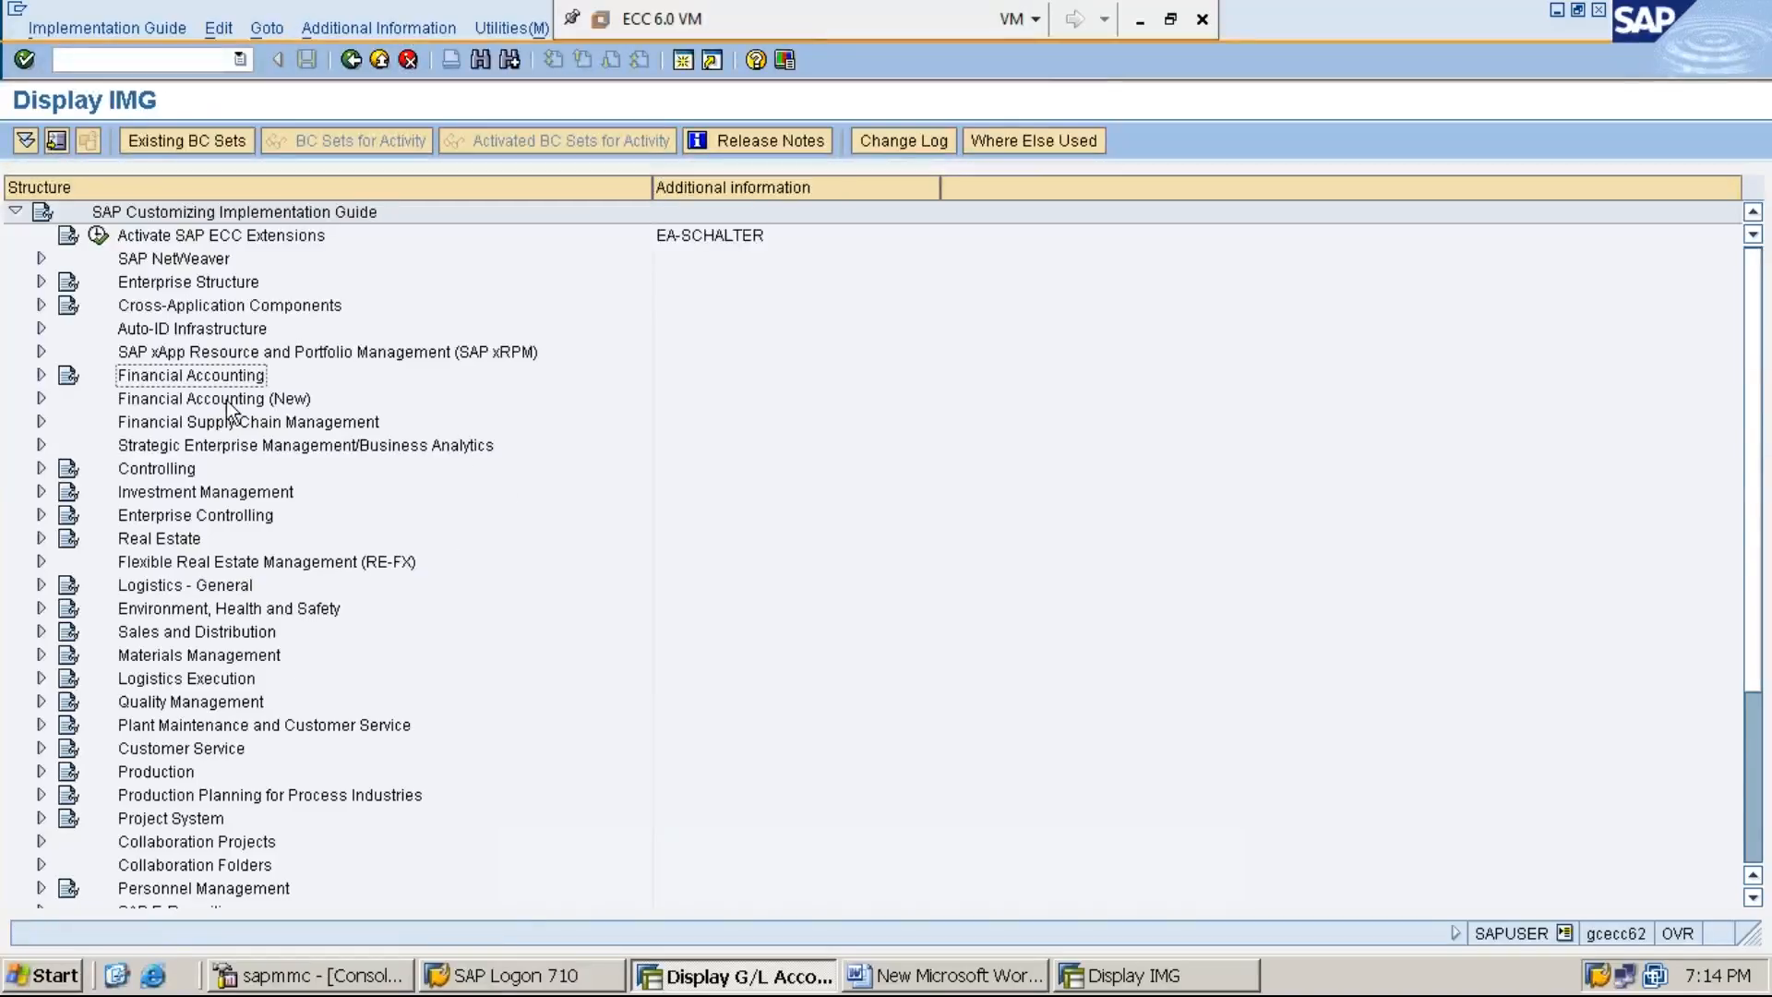
- Expand Financial Accounting in the IMG structure, followed by Bank Accounting and its Bank Accounts node
key(Right)
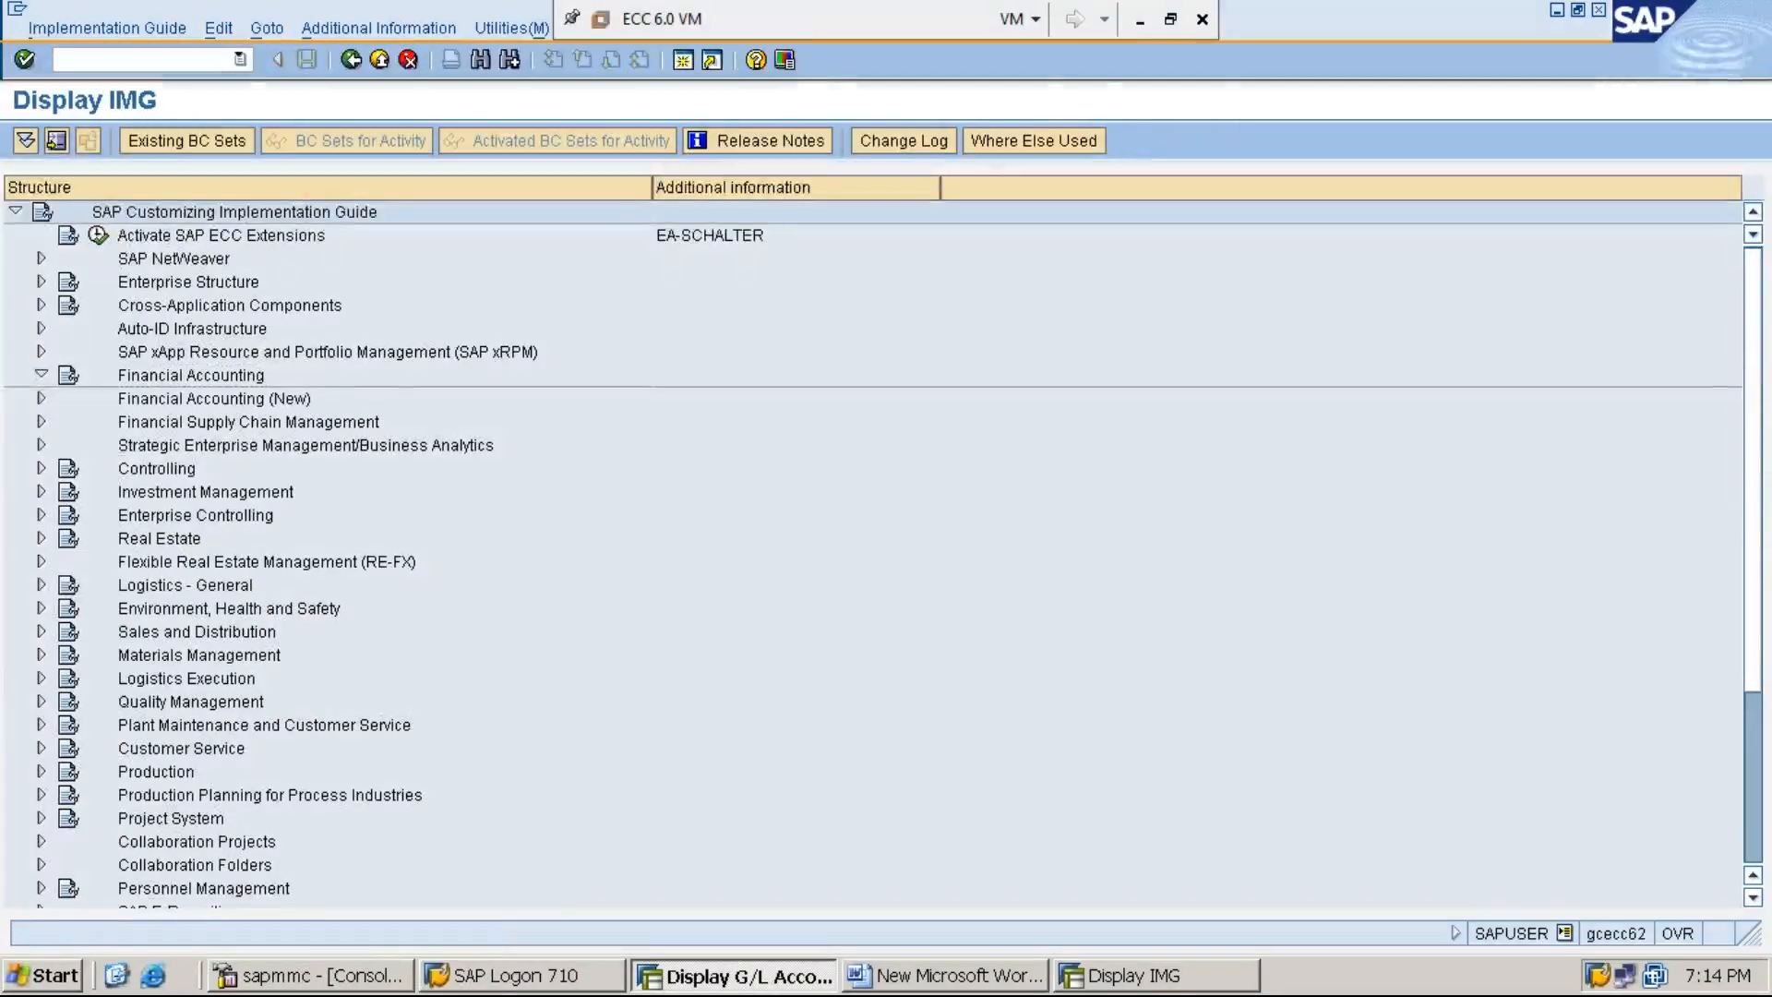
key(Down)
key(Down)
key(Down)
key(Down)
key(Right)
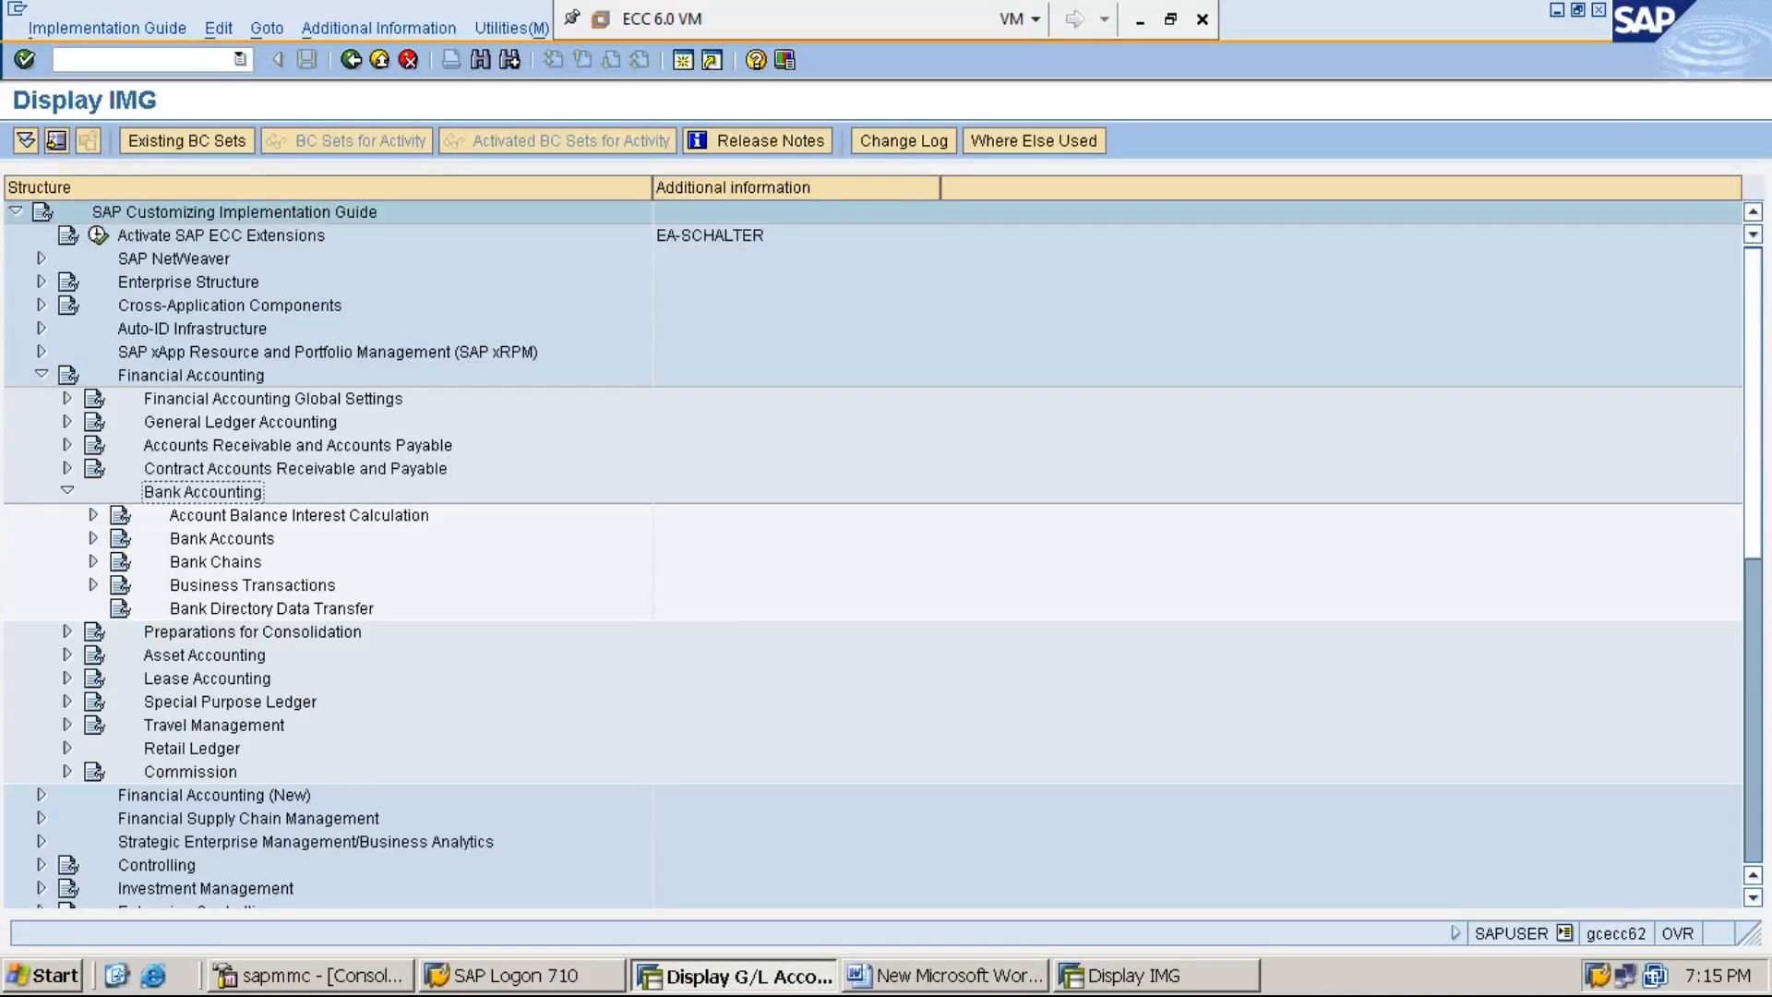
key(Down)
key(Down)
key(Right)
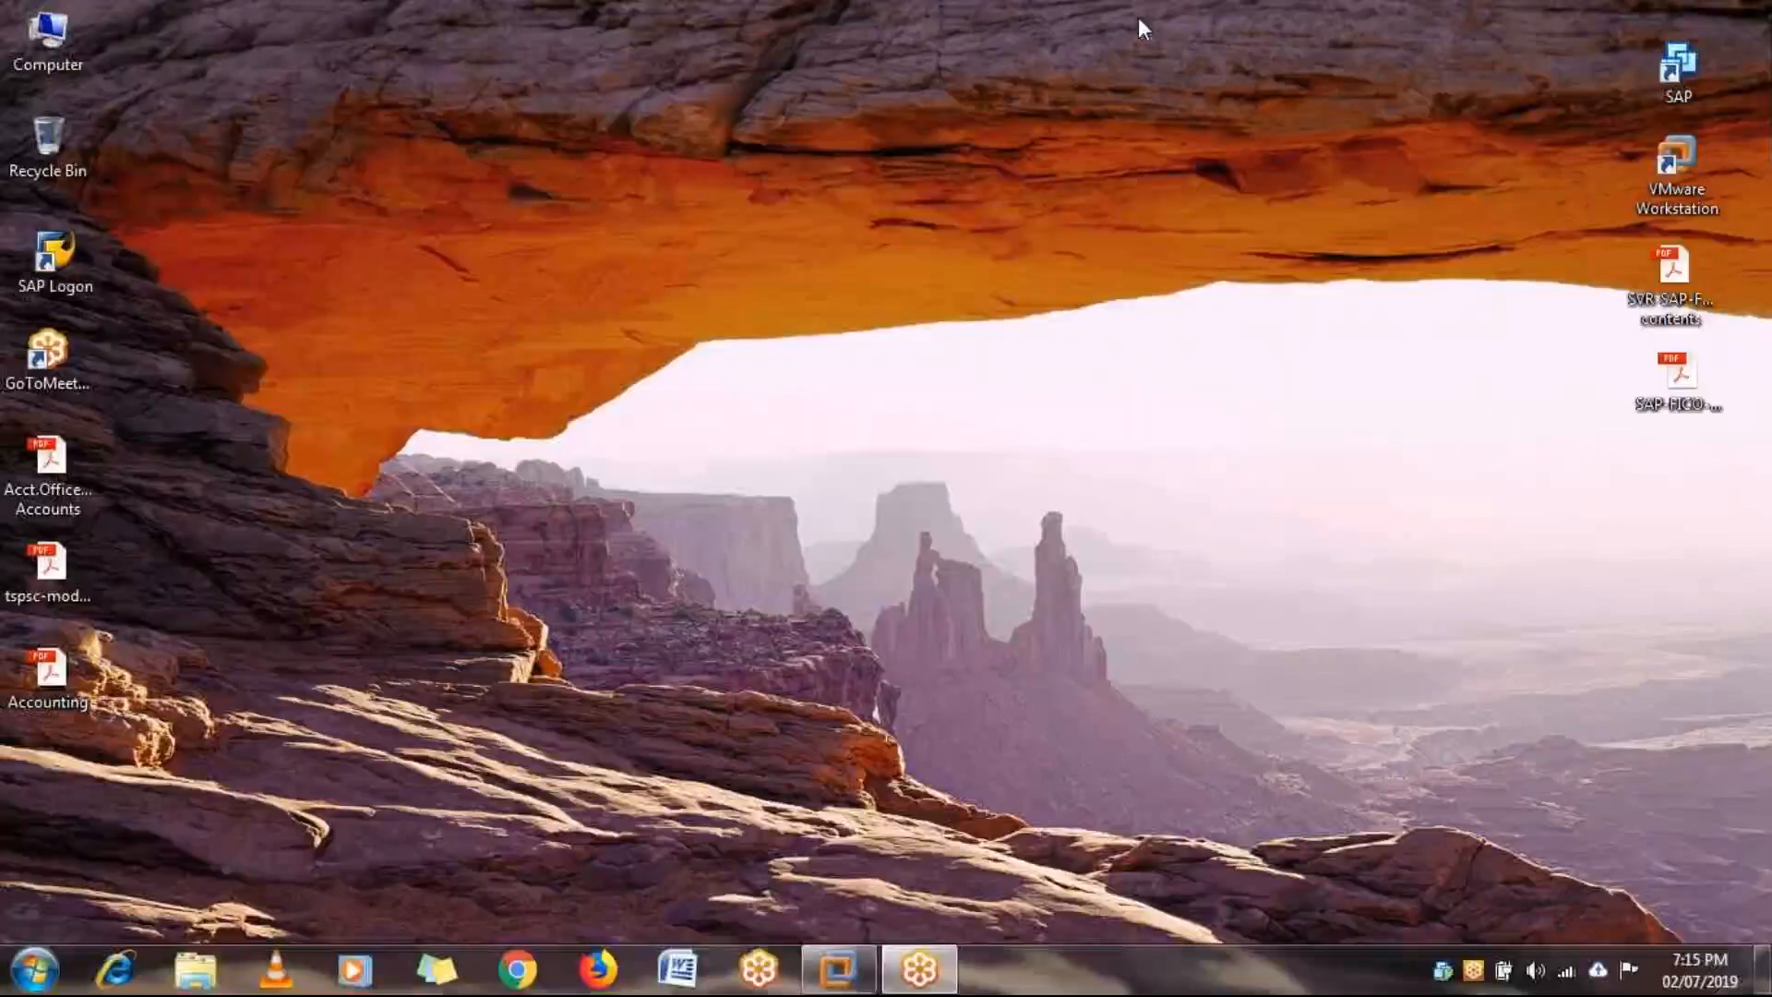
click(837, 969)
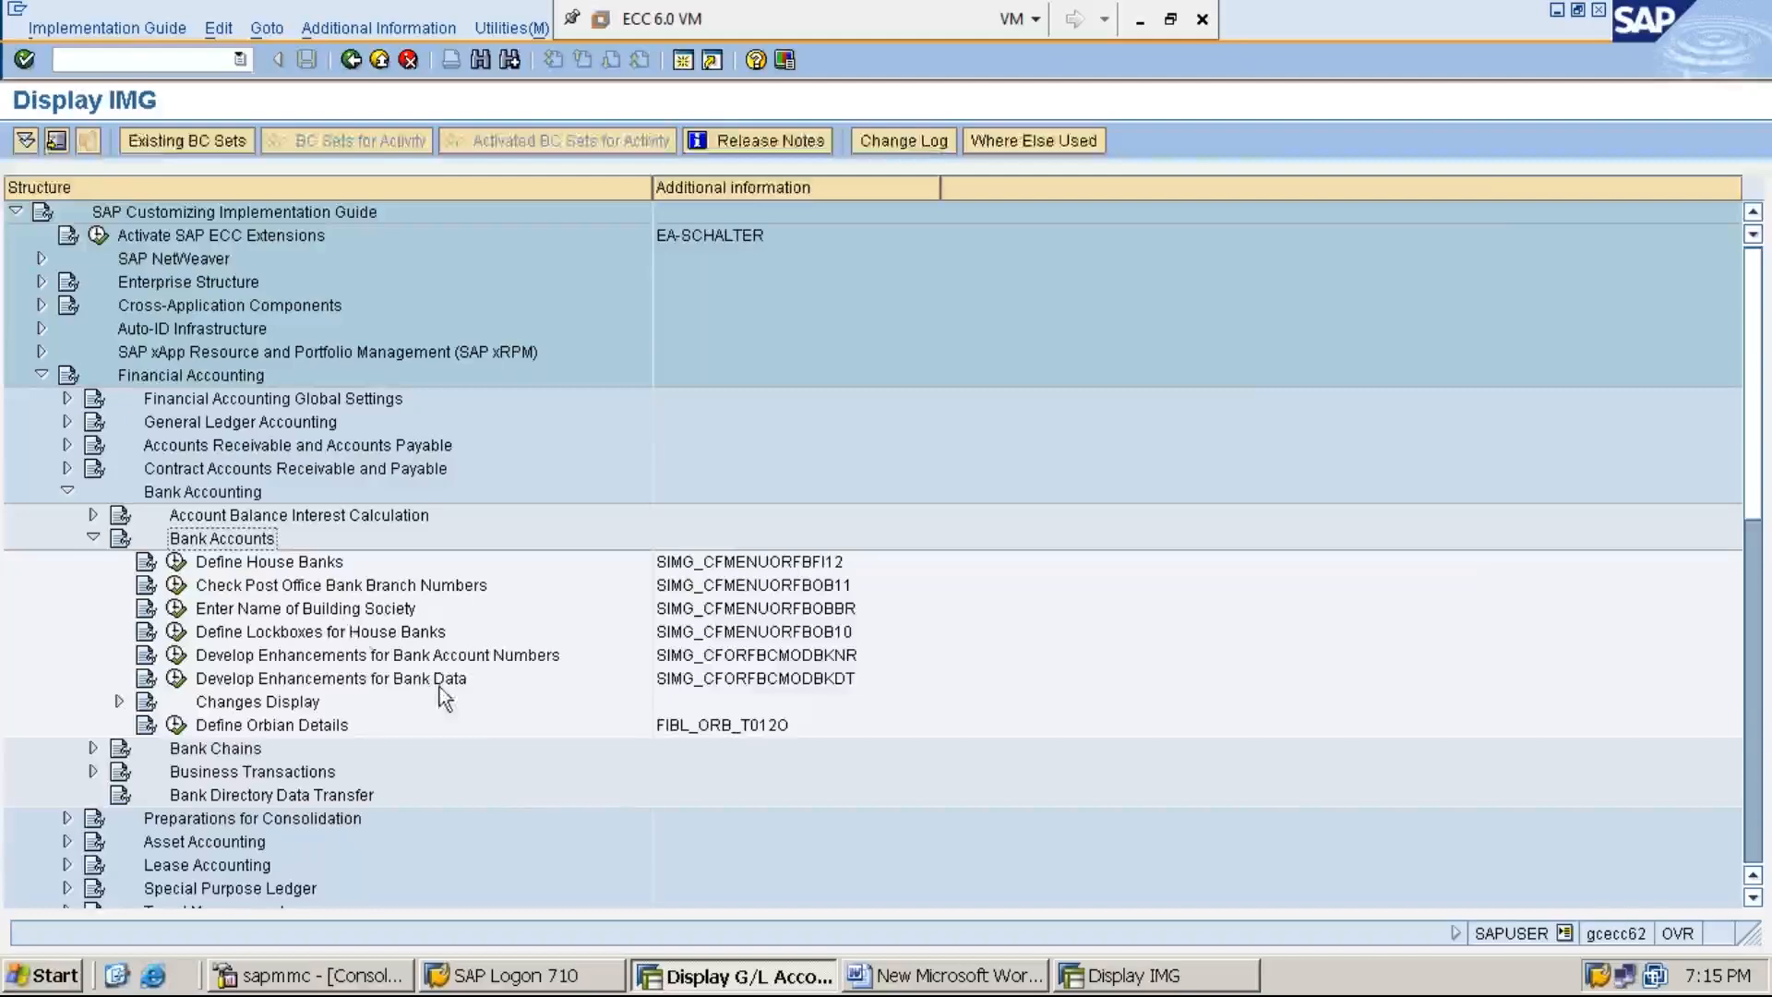
- Run the Define House Banks activity and confirm company code MMI1 as the work area
click(310, 565)
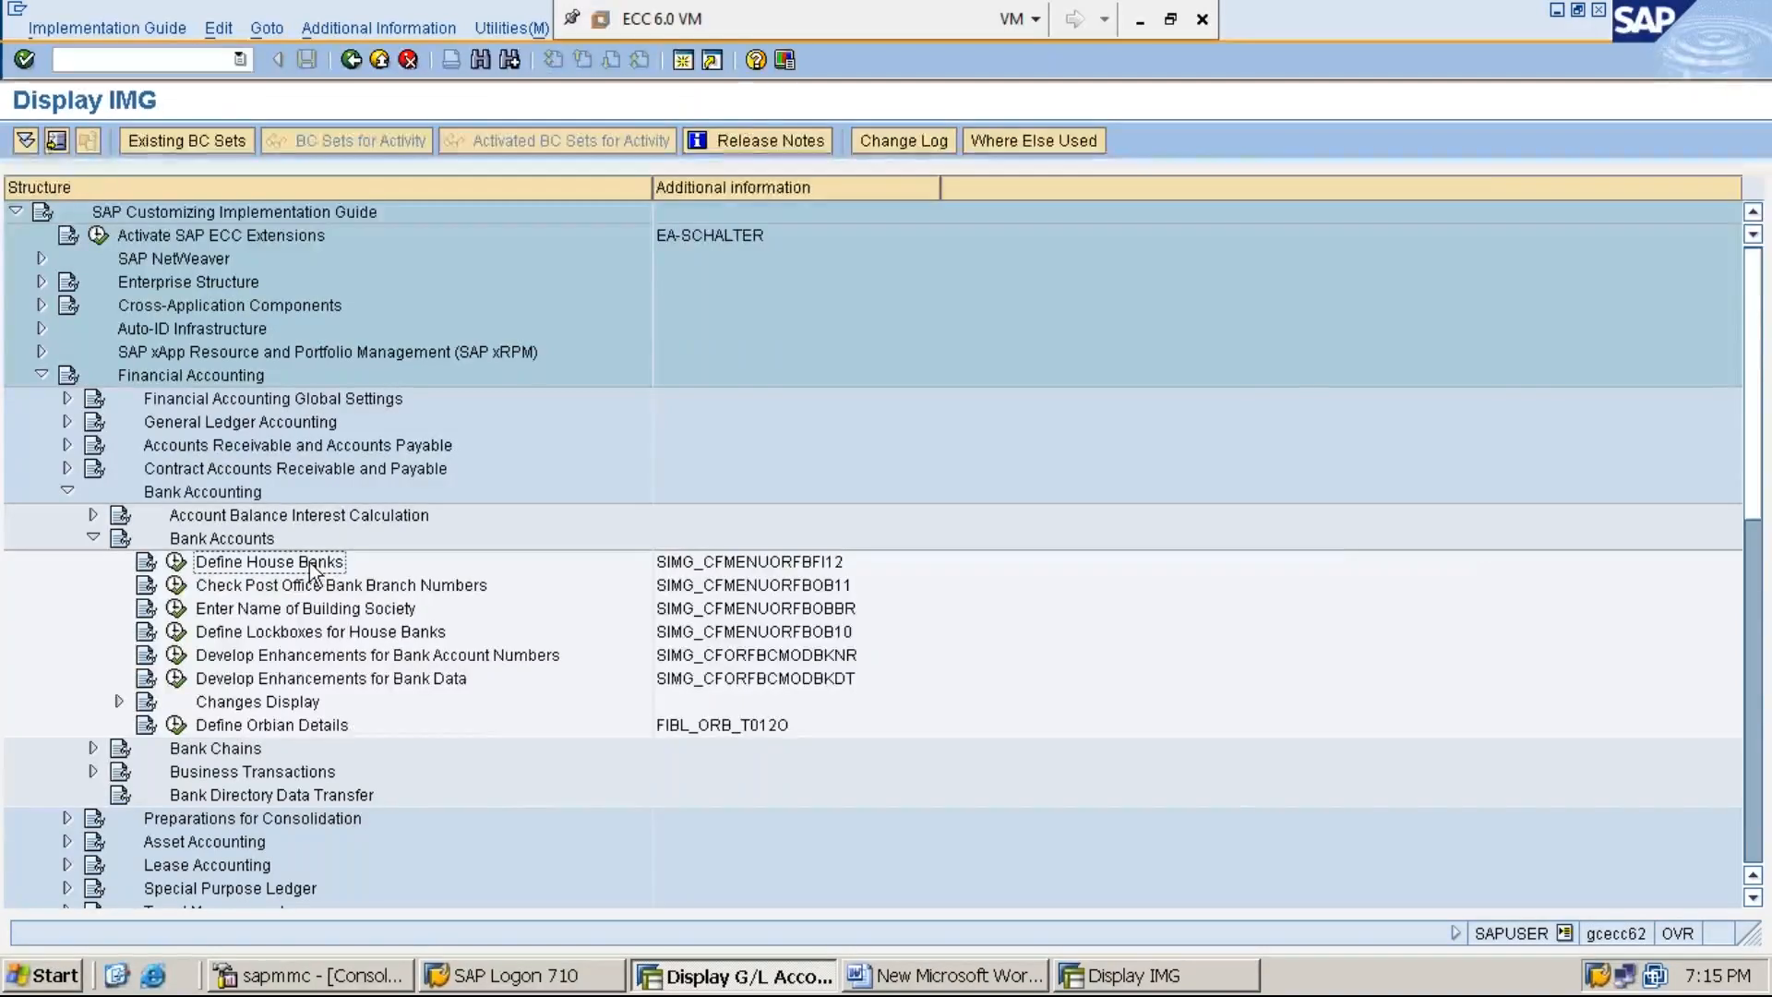
click(177, 563)
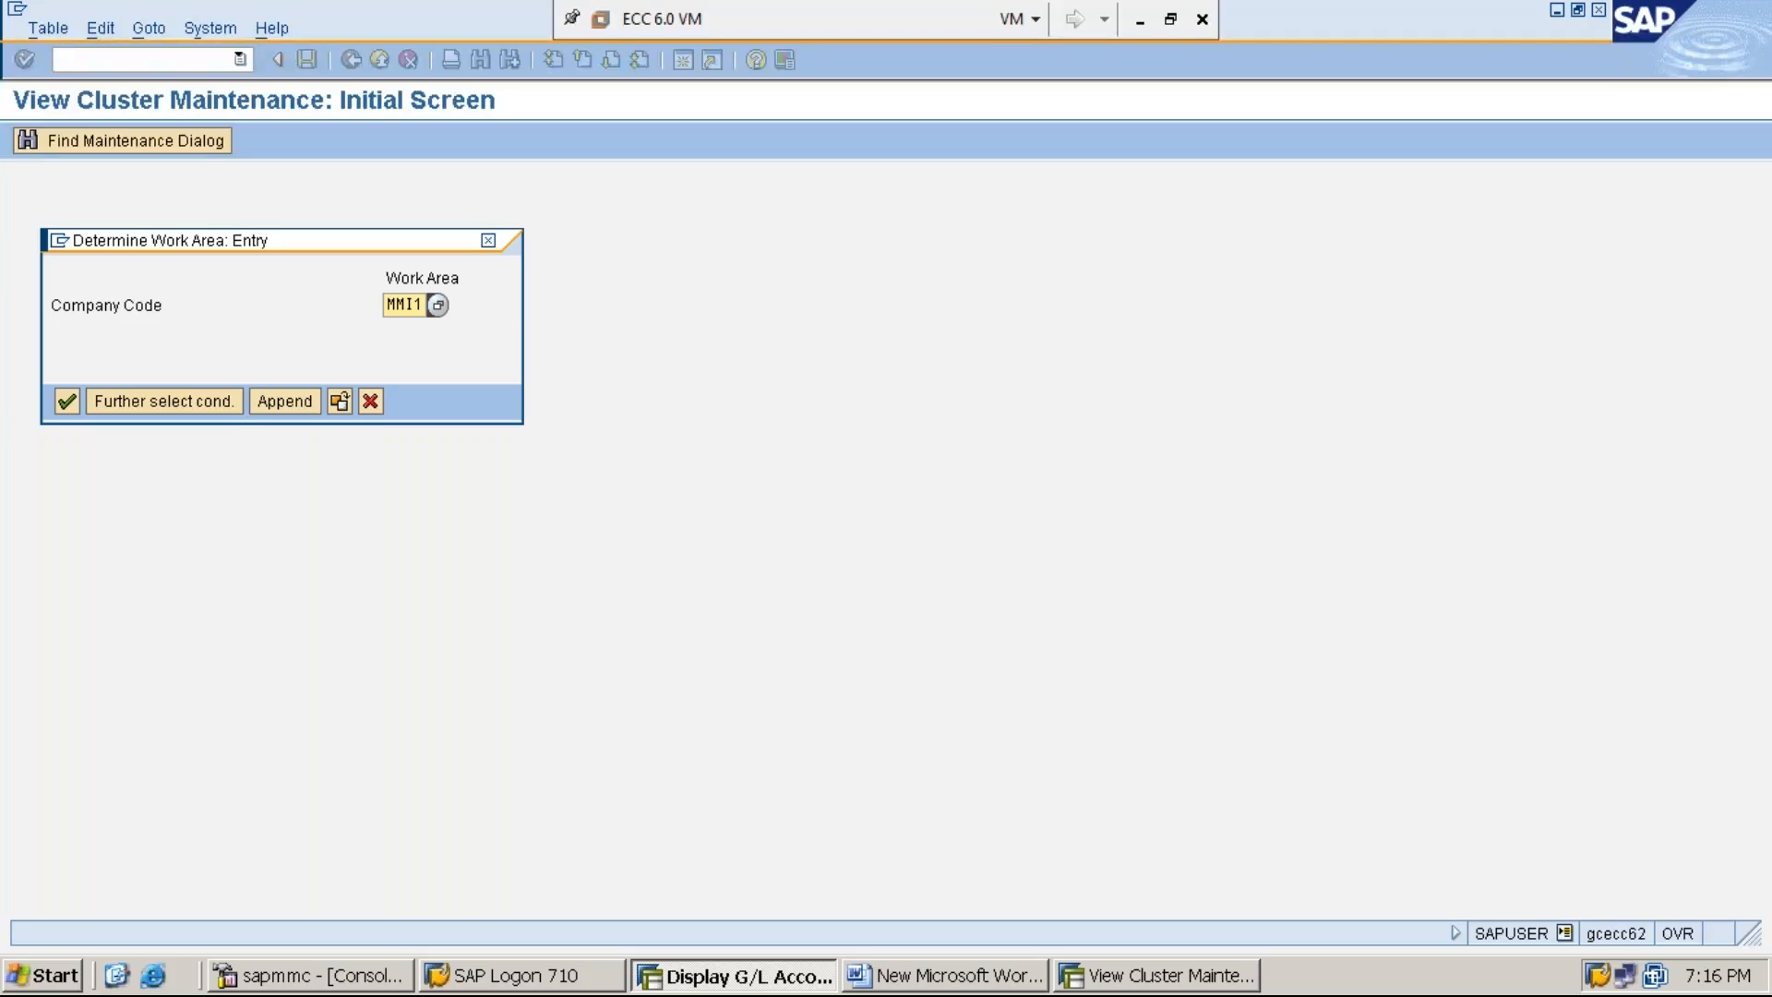
key(Return)
click(1138, 32)
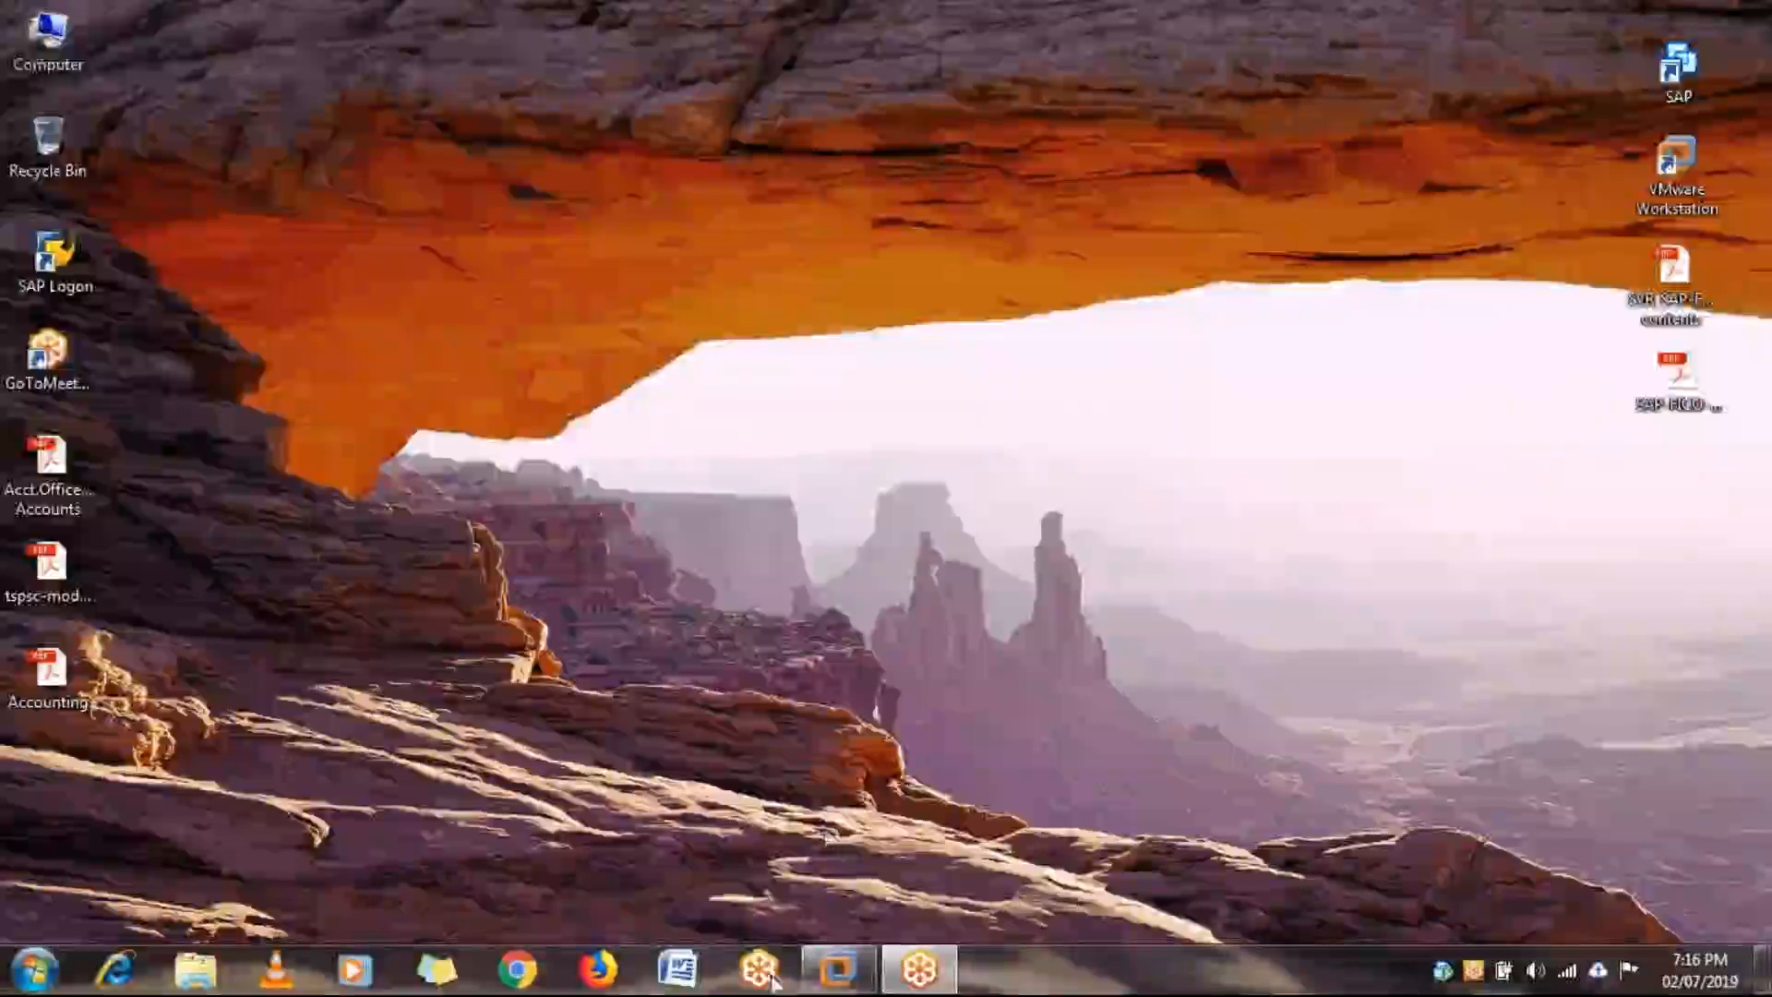
mouse_move(863, 971)
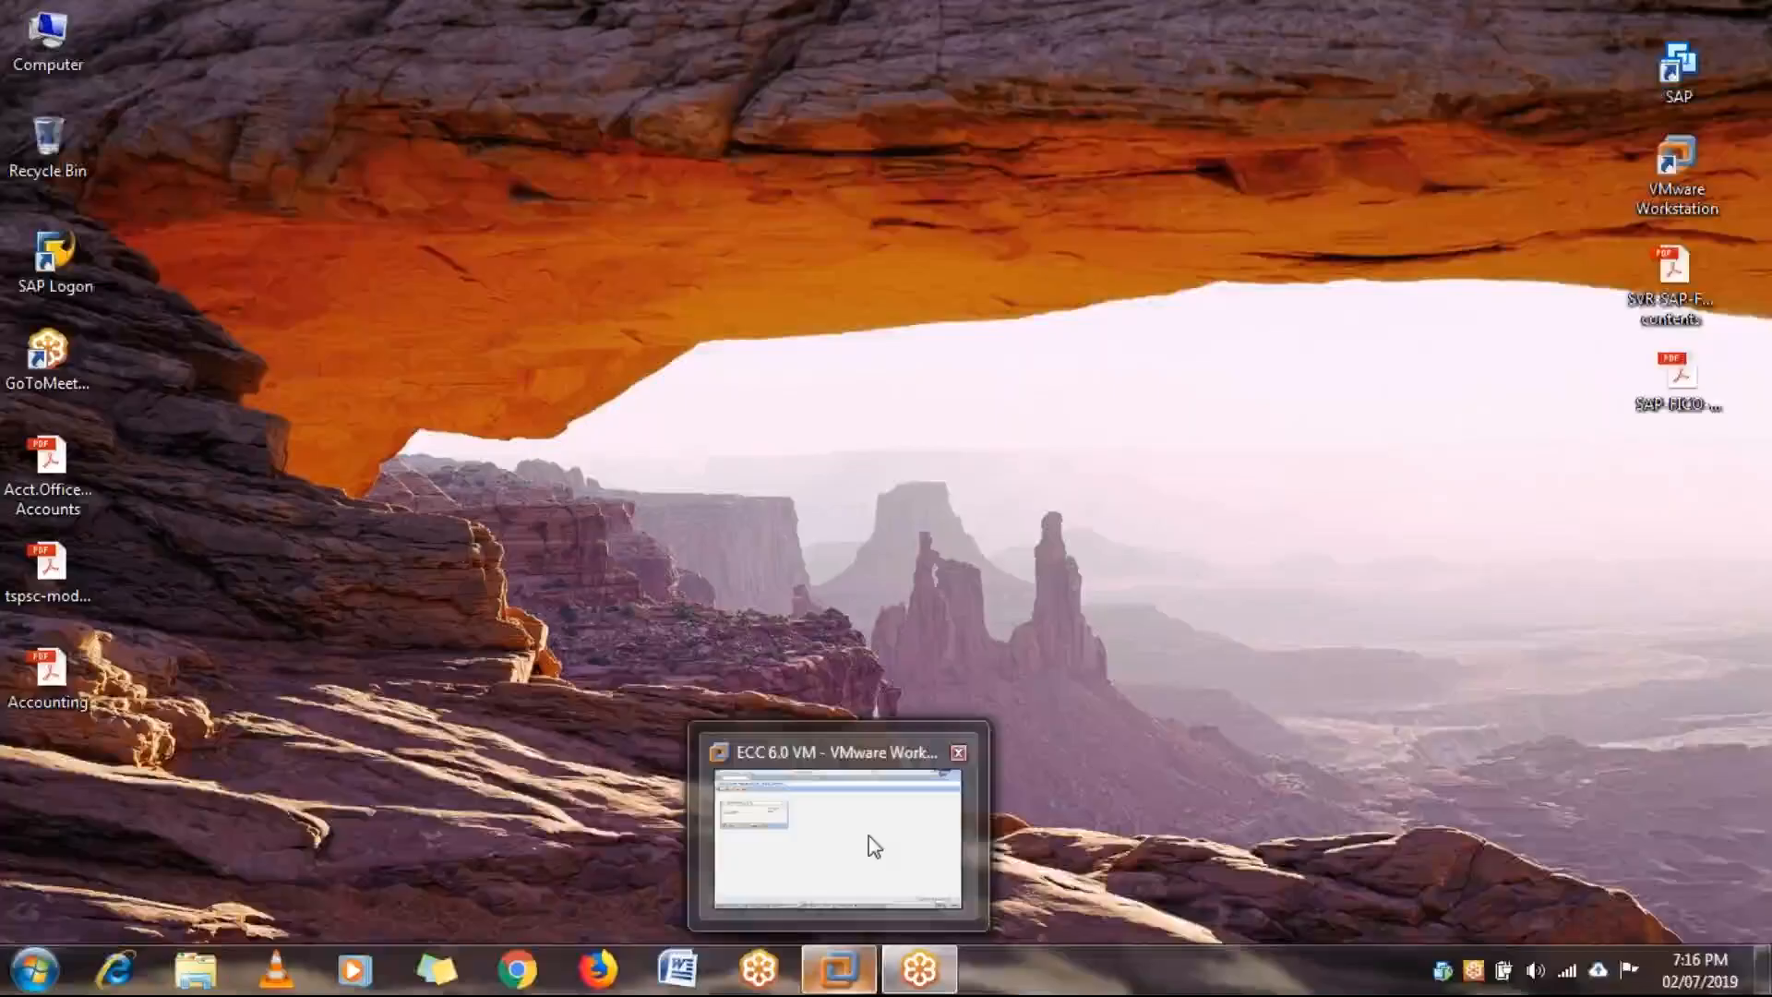
click(870, 839)
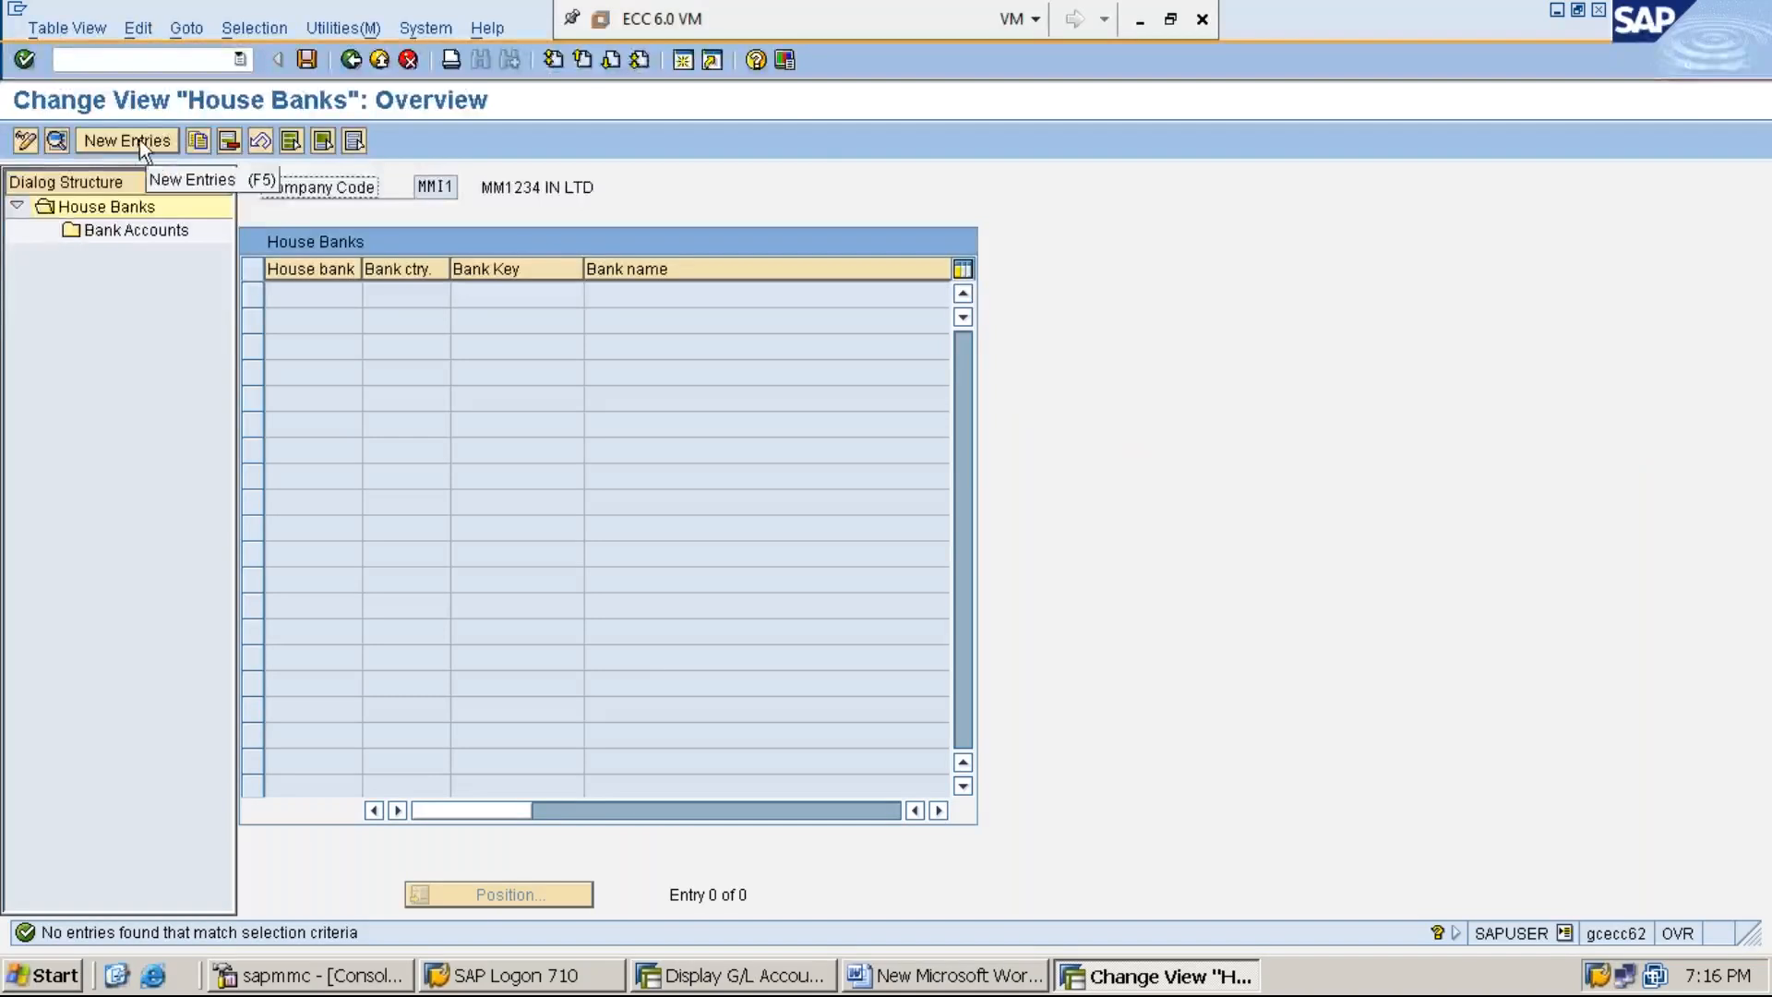
- Start a new house bank entry MMI1B with bank country IN and bank key MMI1234
click(138, 141)
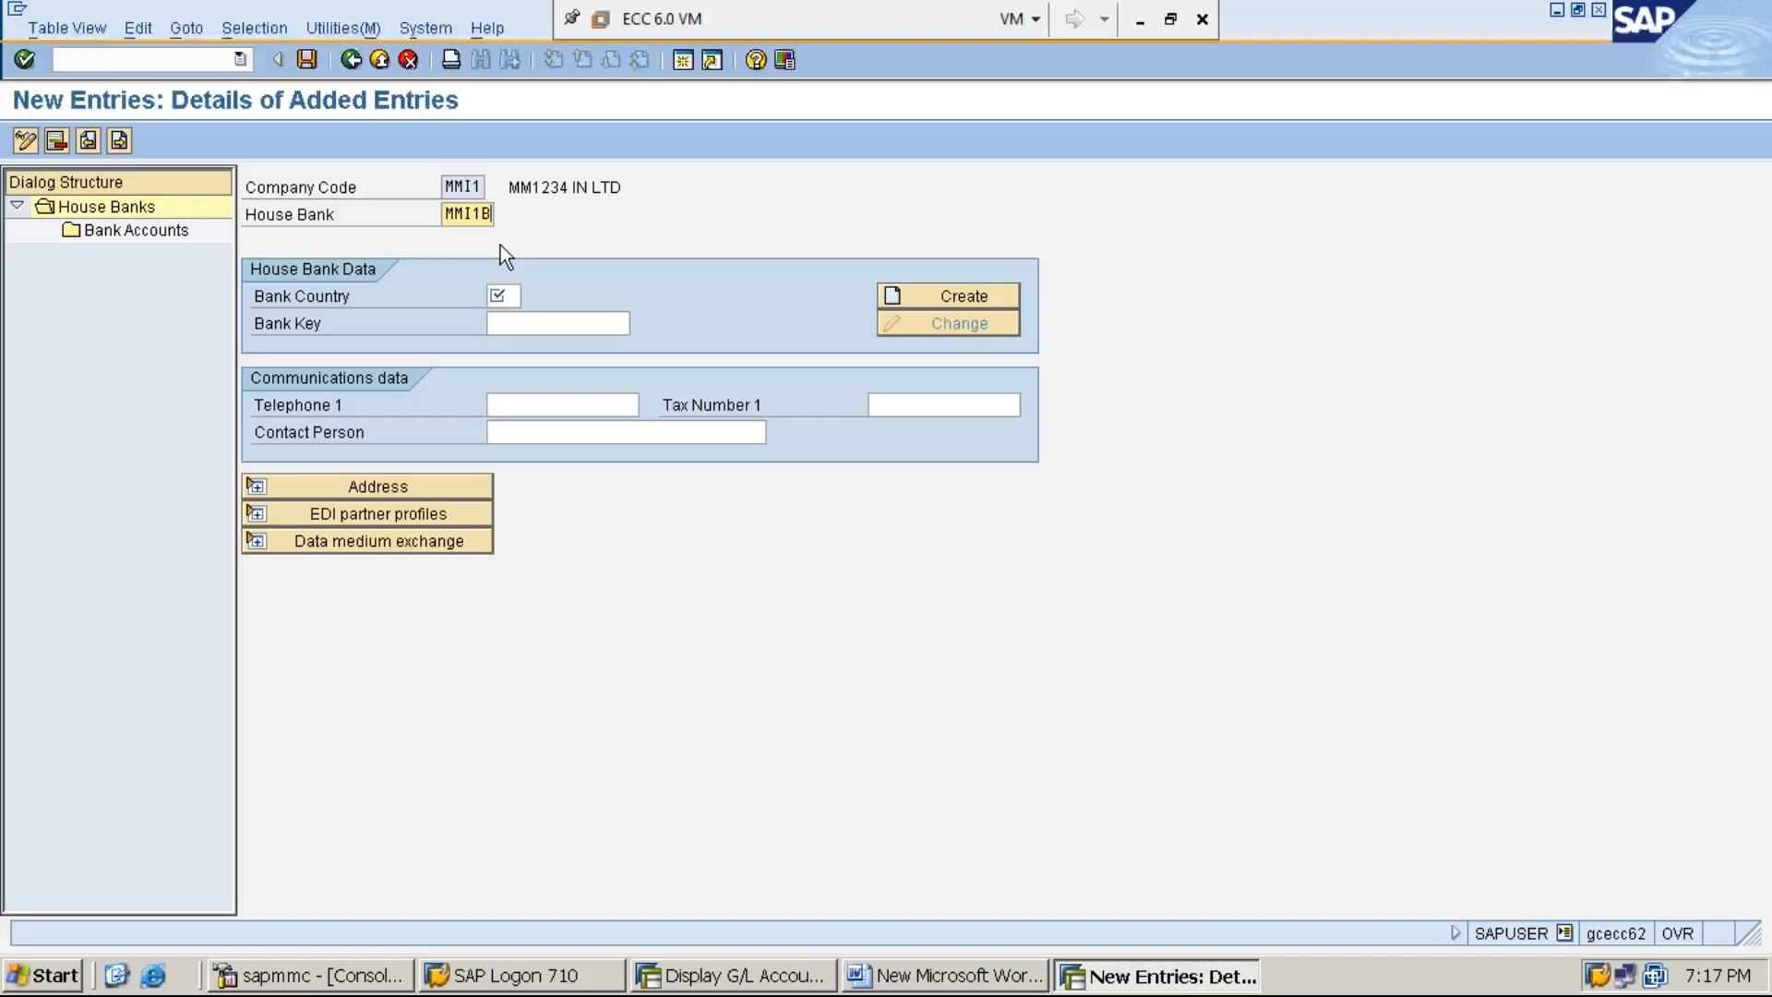
click(507, 295)
text(IN)
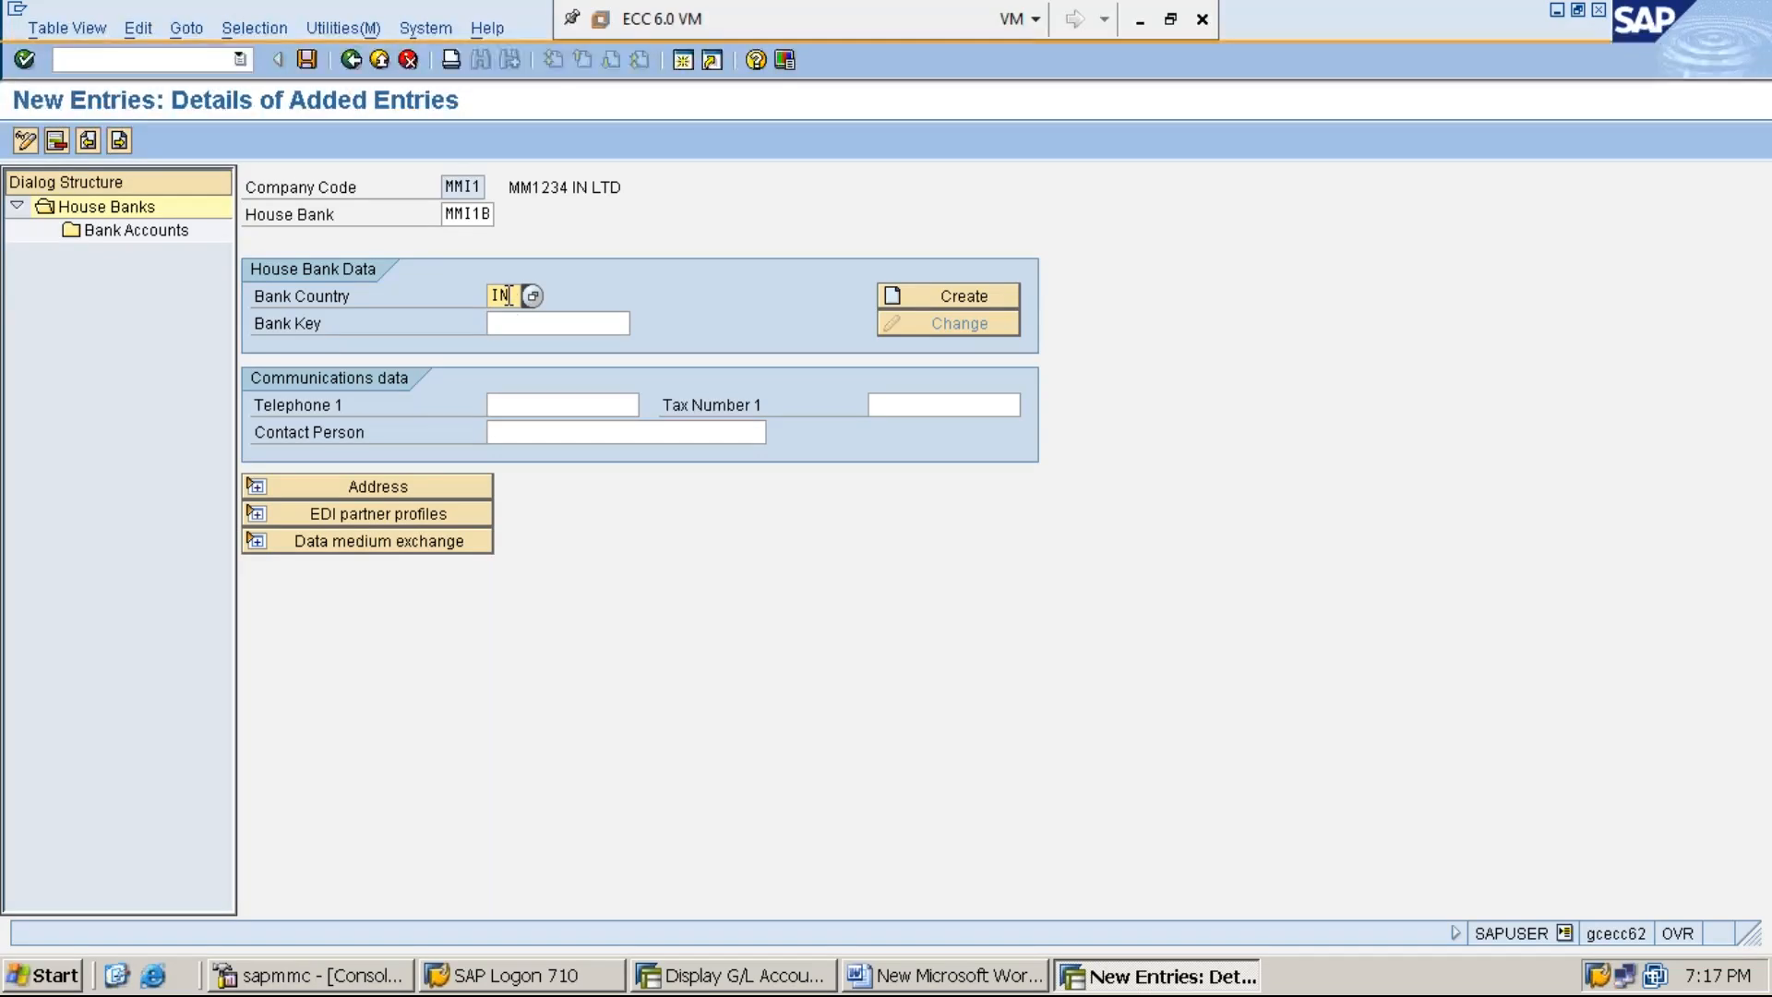
click(552, 326)
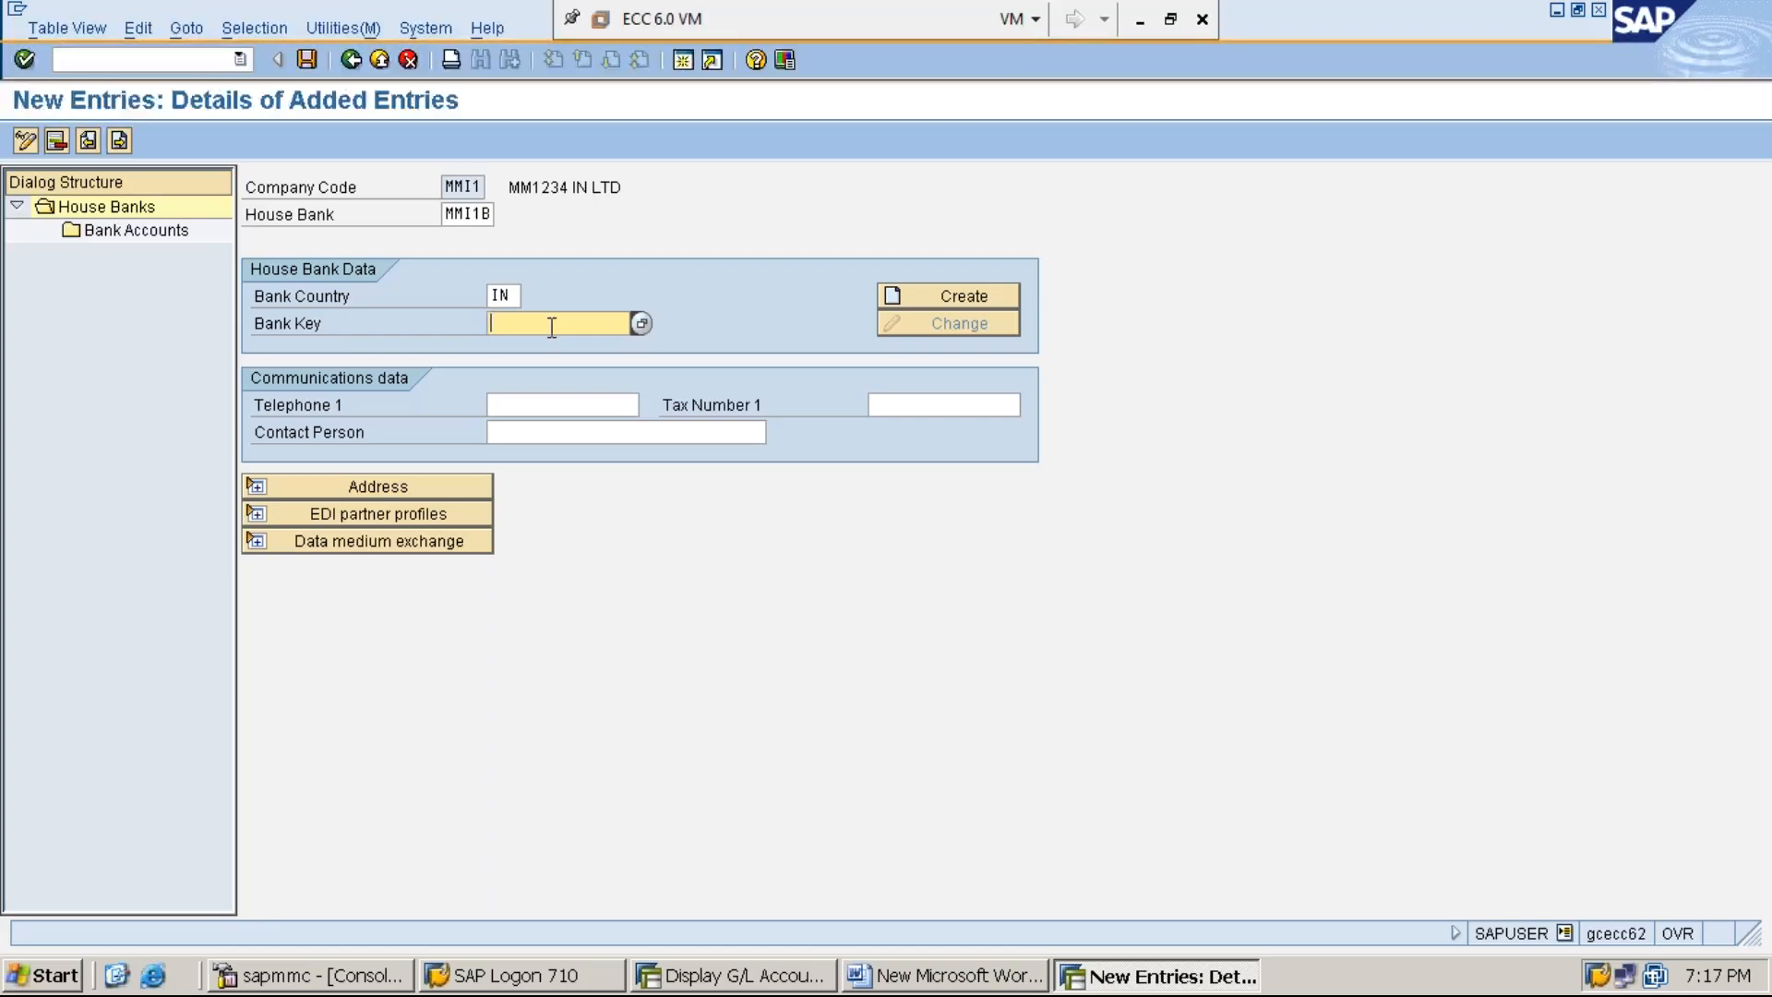
text(M)
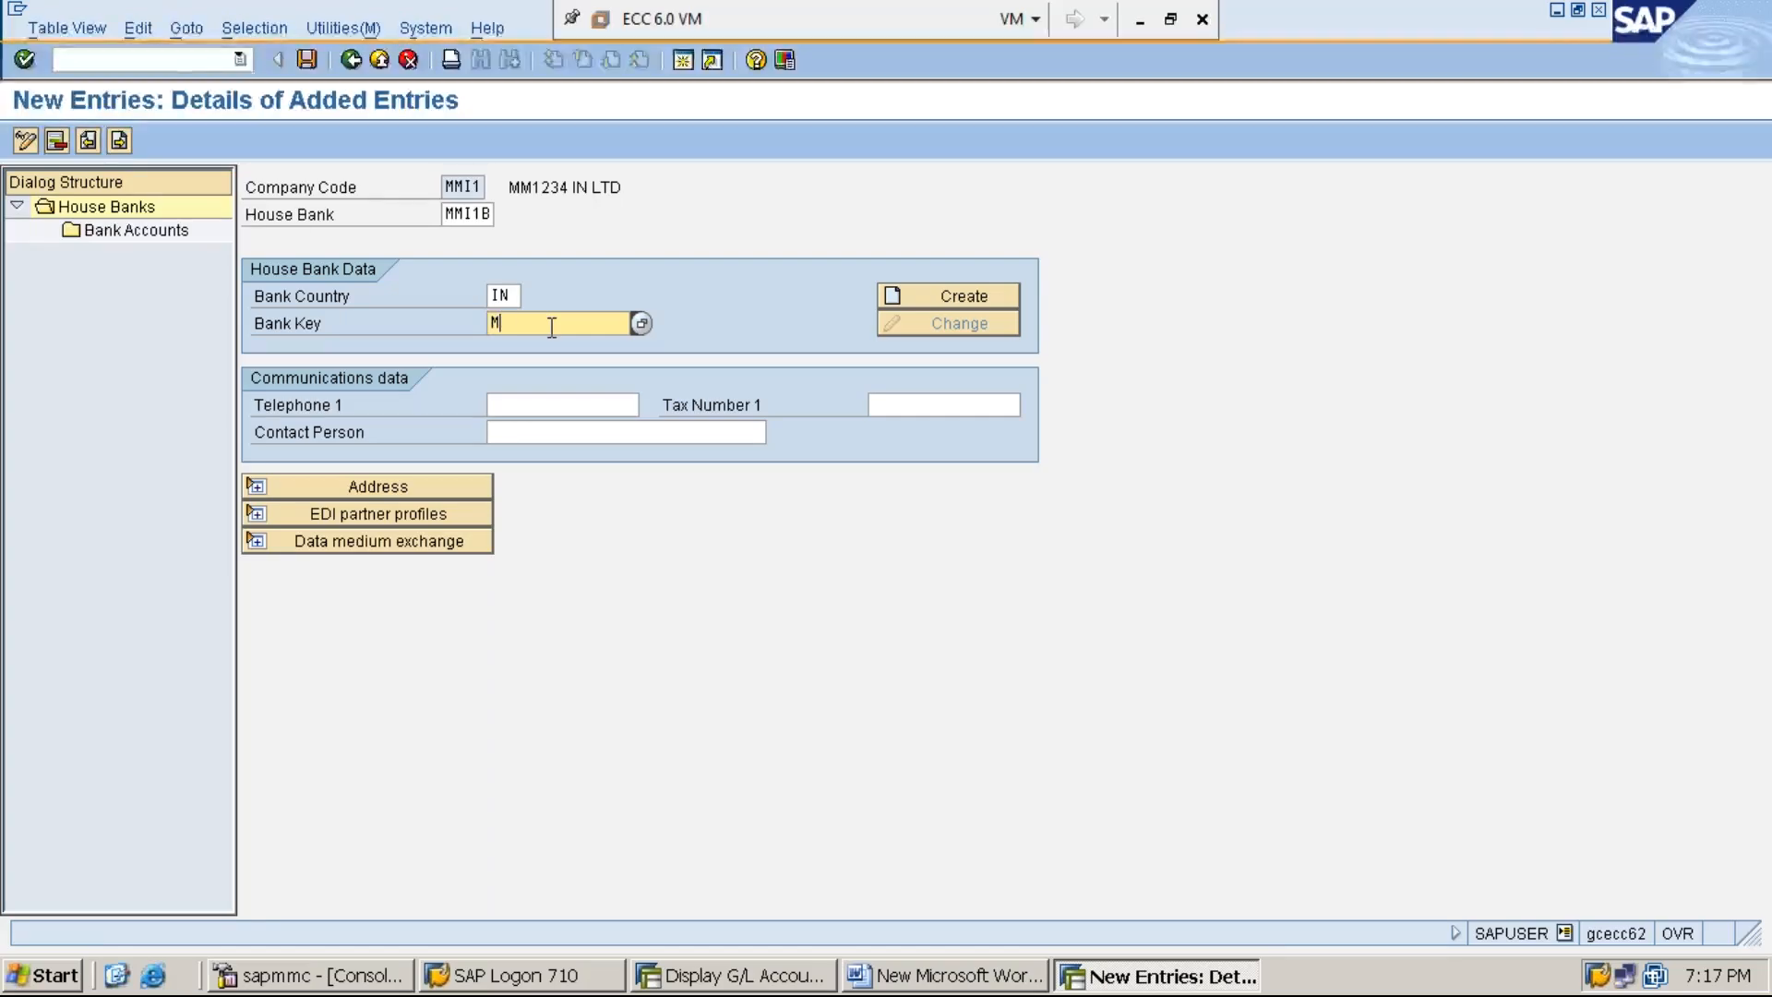
text(MI1234)
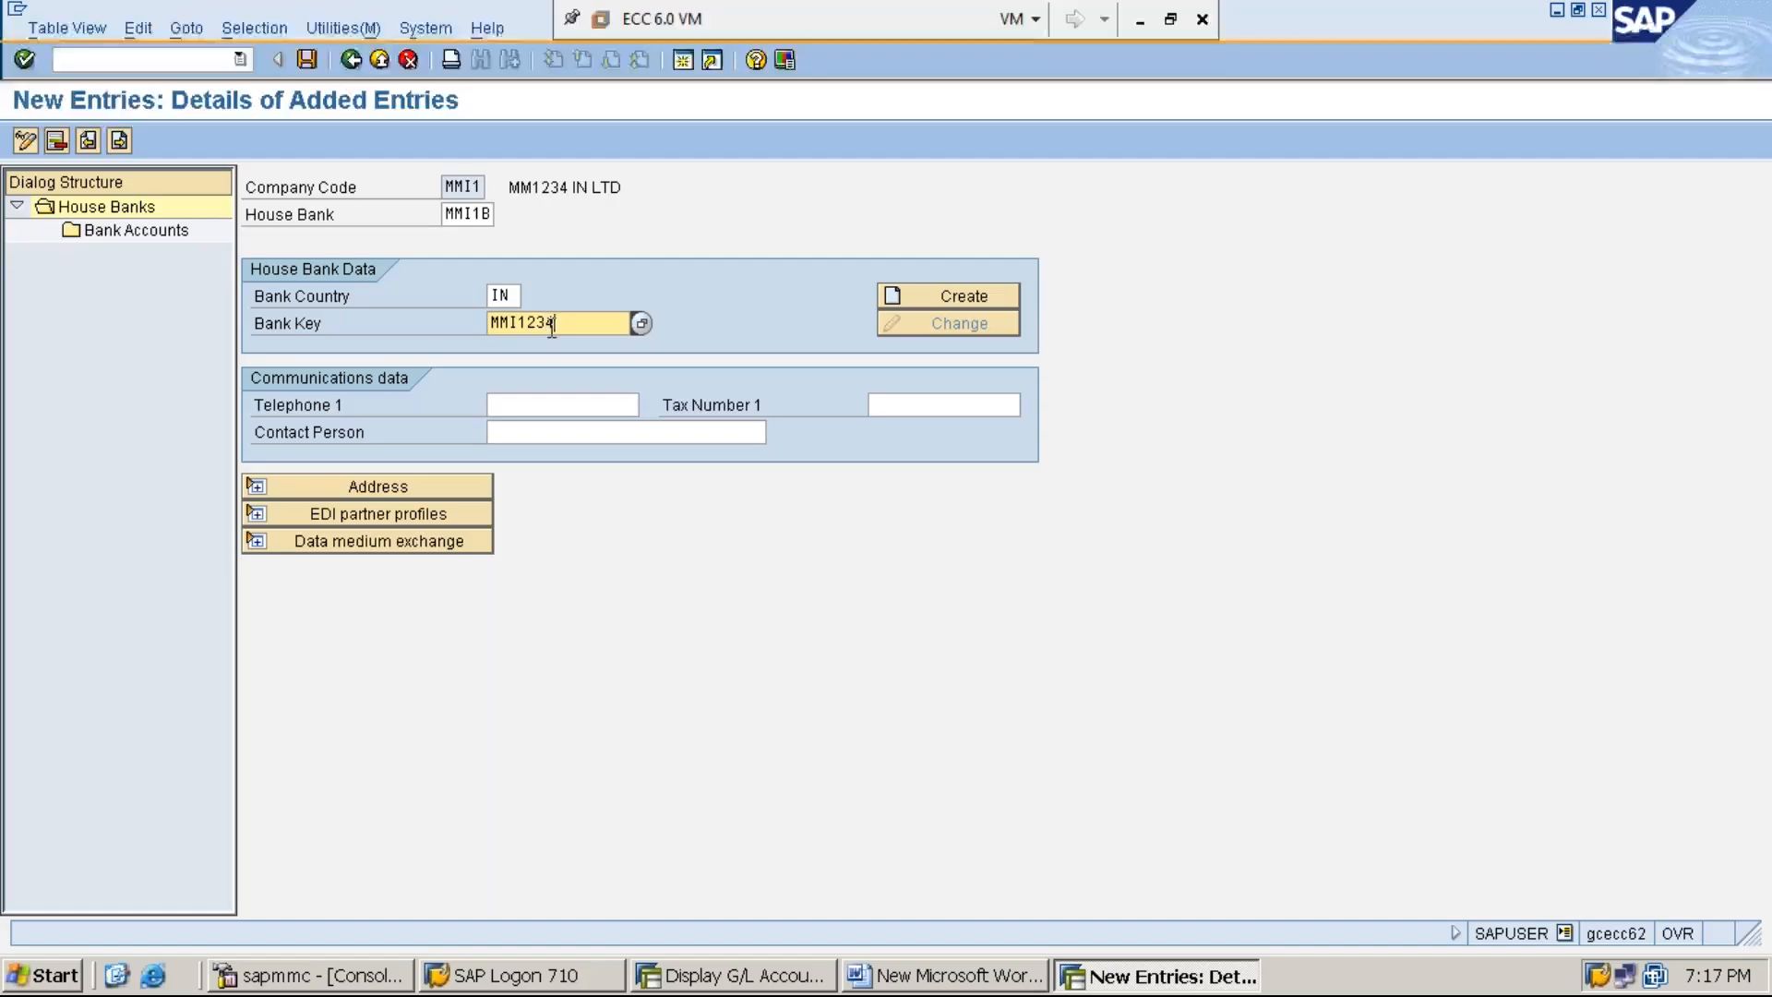
- Create the bank master data for the new bank key, entering the bank name BANK OF BARODA and the bank's street
click(923, 295)
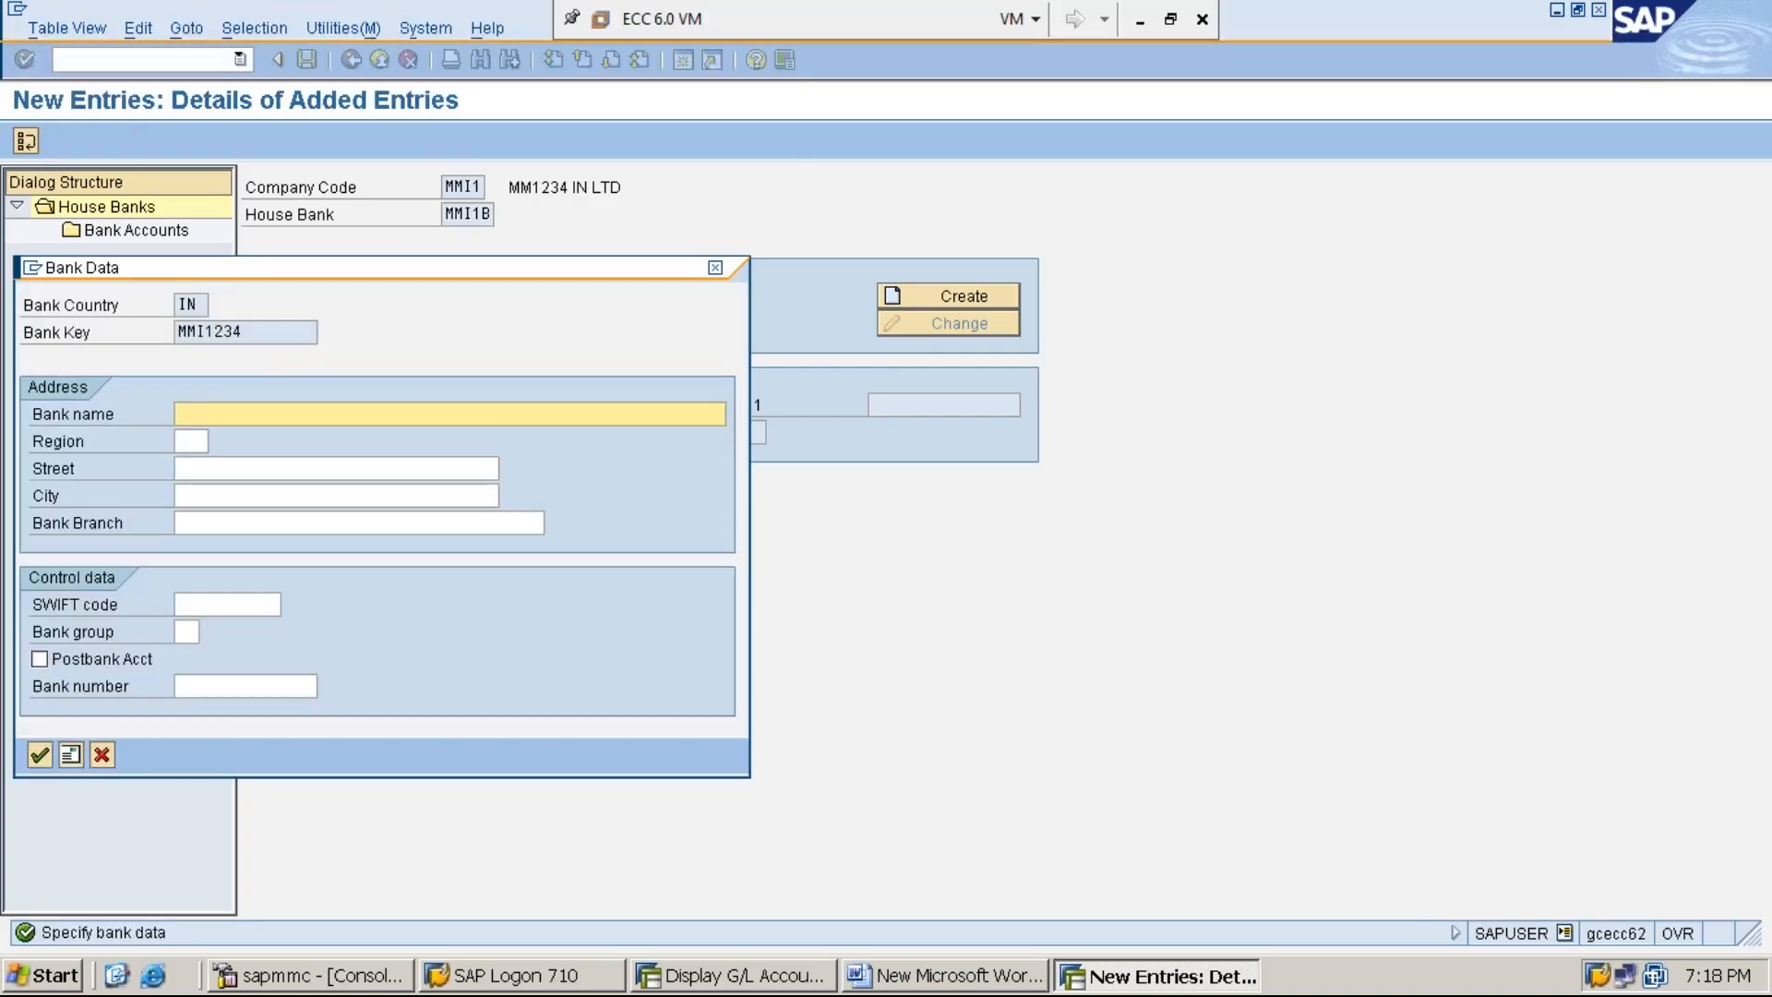
text(BANK OF BA)
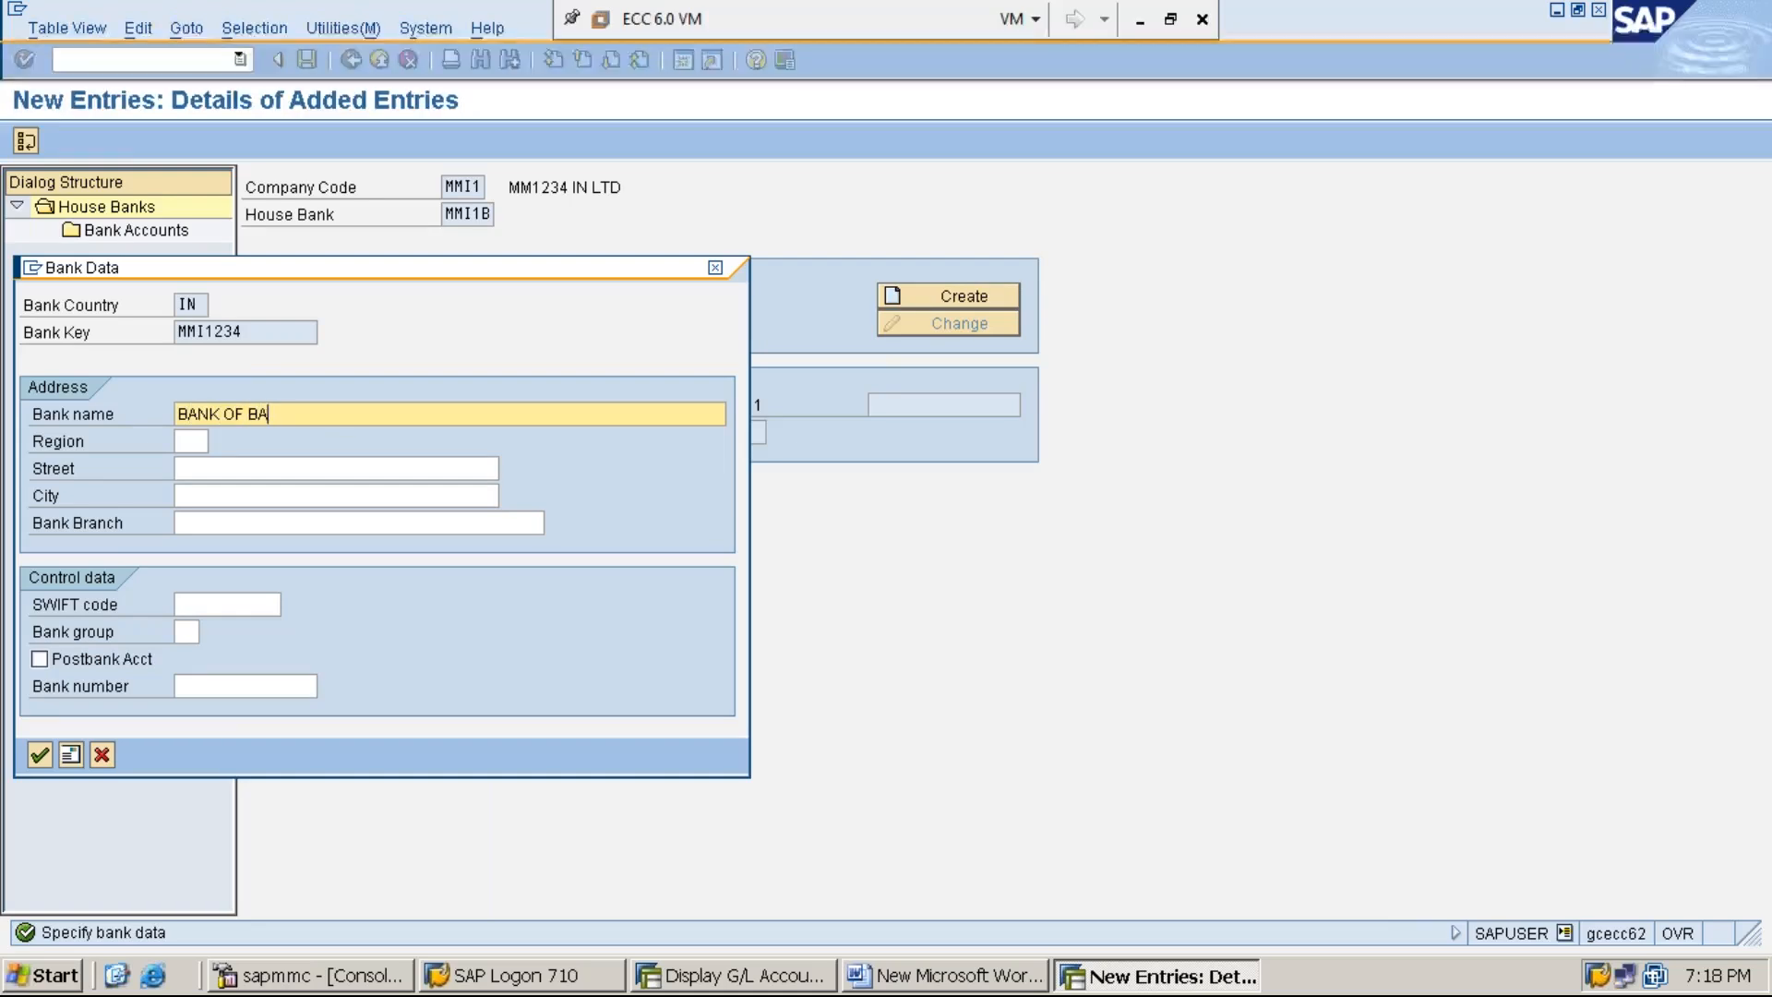
text(RODA)
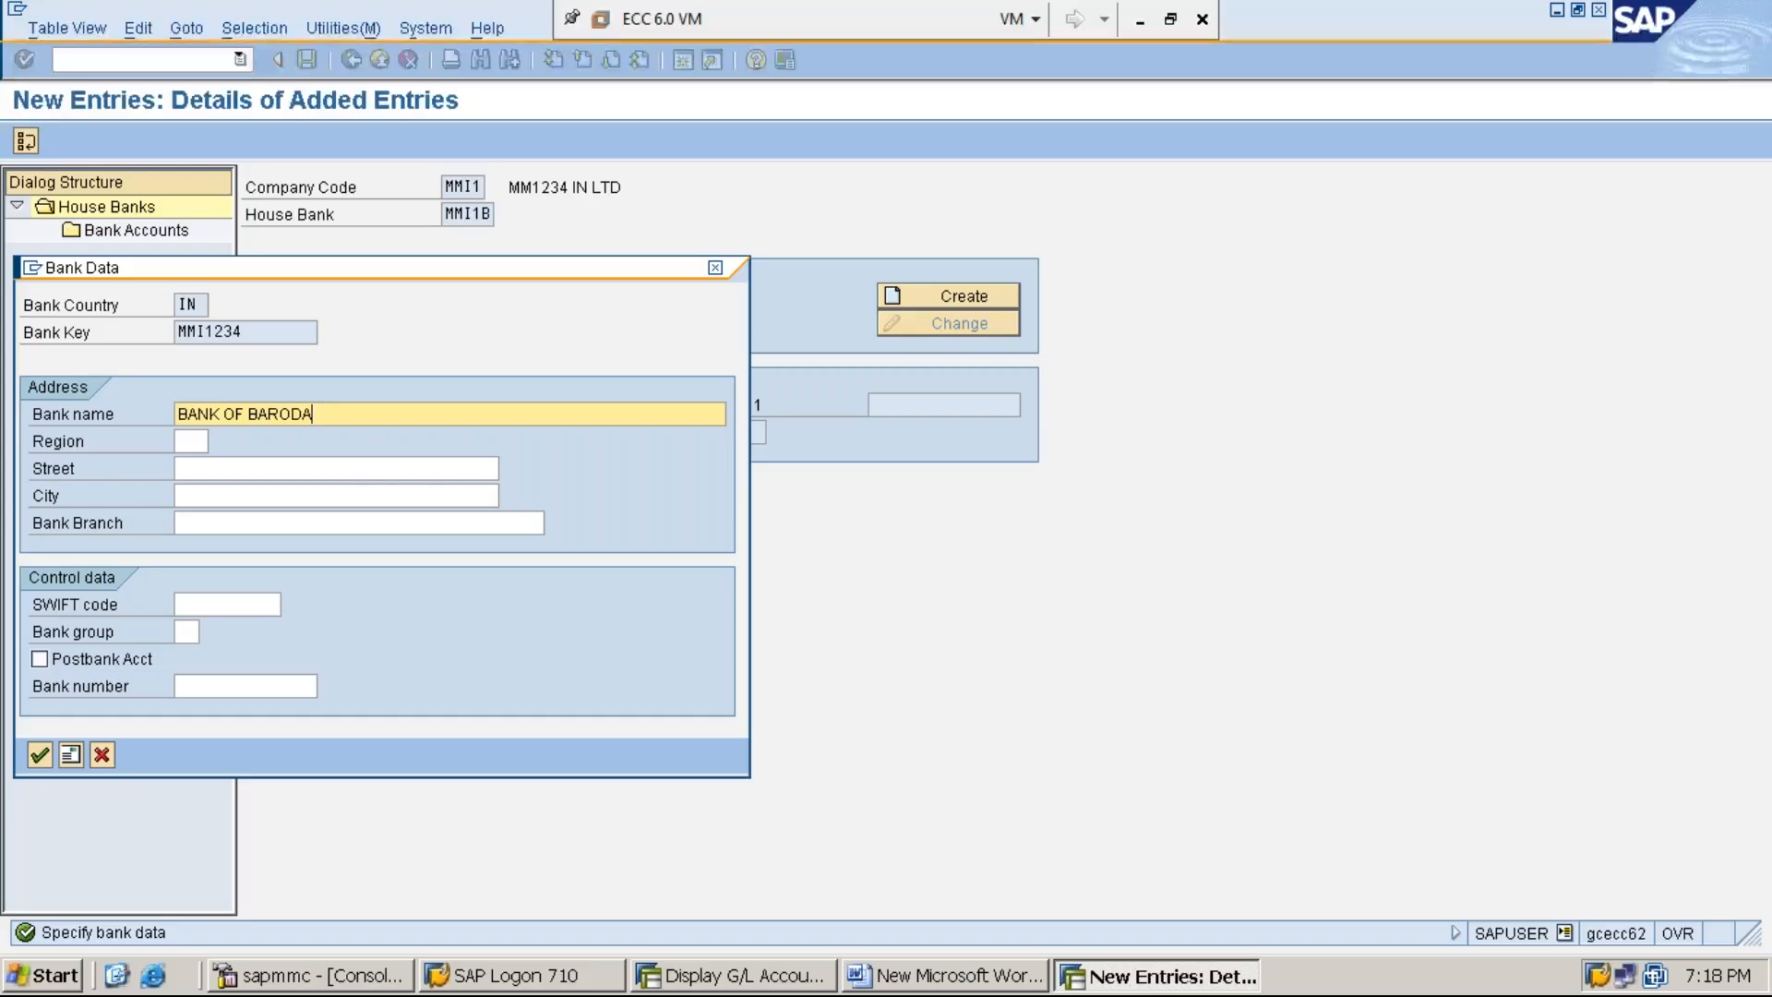
click(371, 469)
text(BANK S)
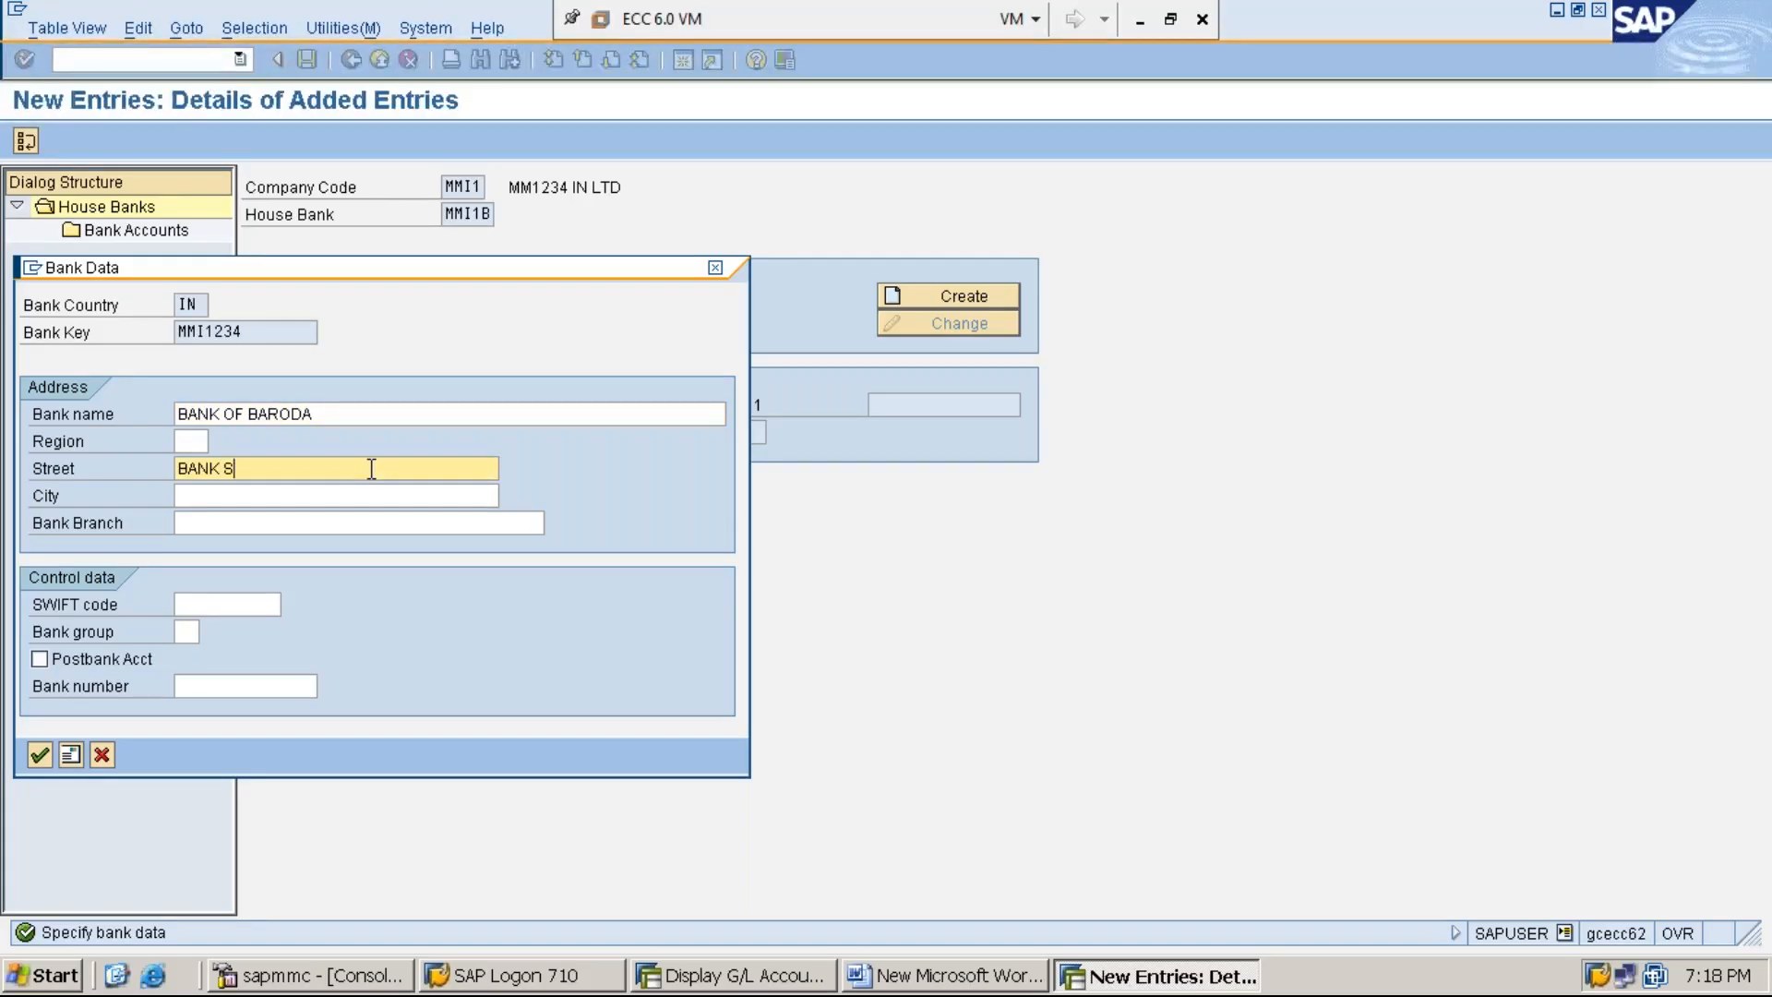
text(TREET)
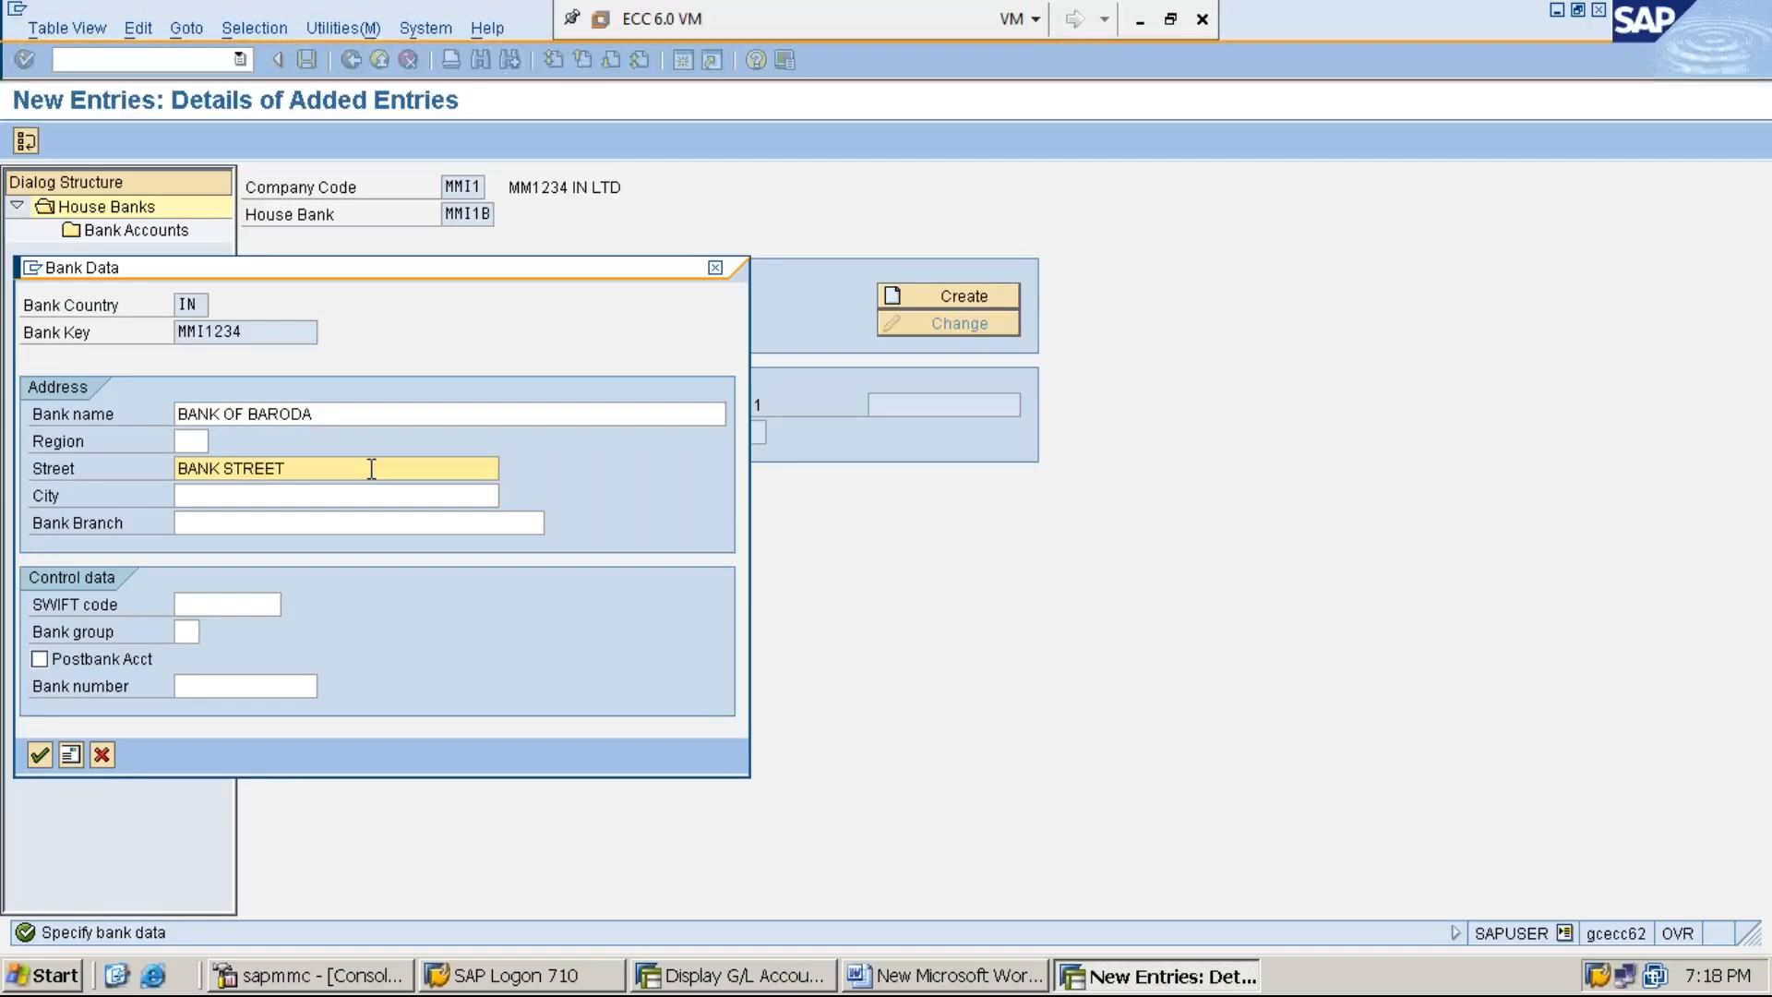
- Complete the bank data with city HYDERABAD and bank branch MAIN BRANCH, and accept it
click(298, 496)
text(HYD)
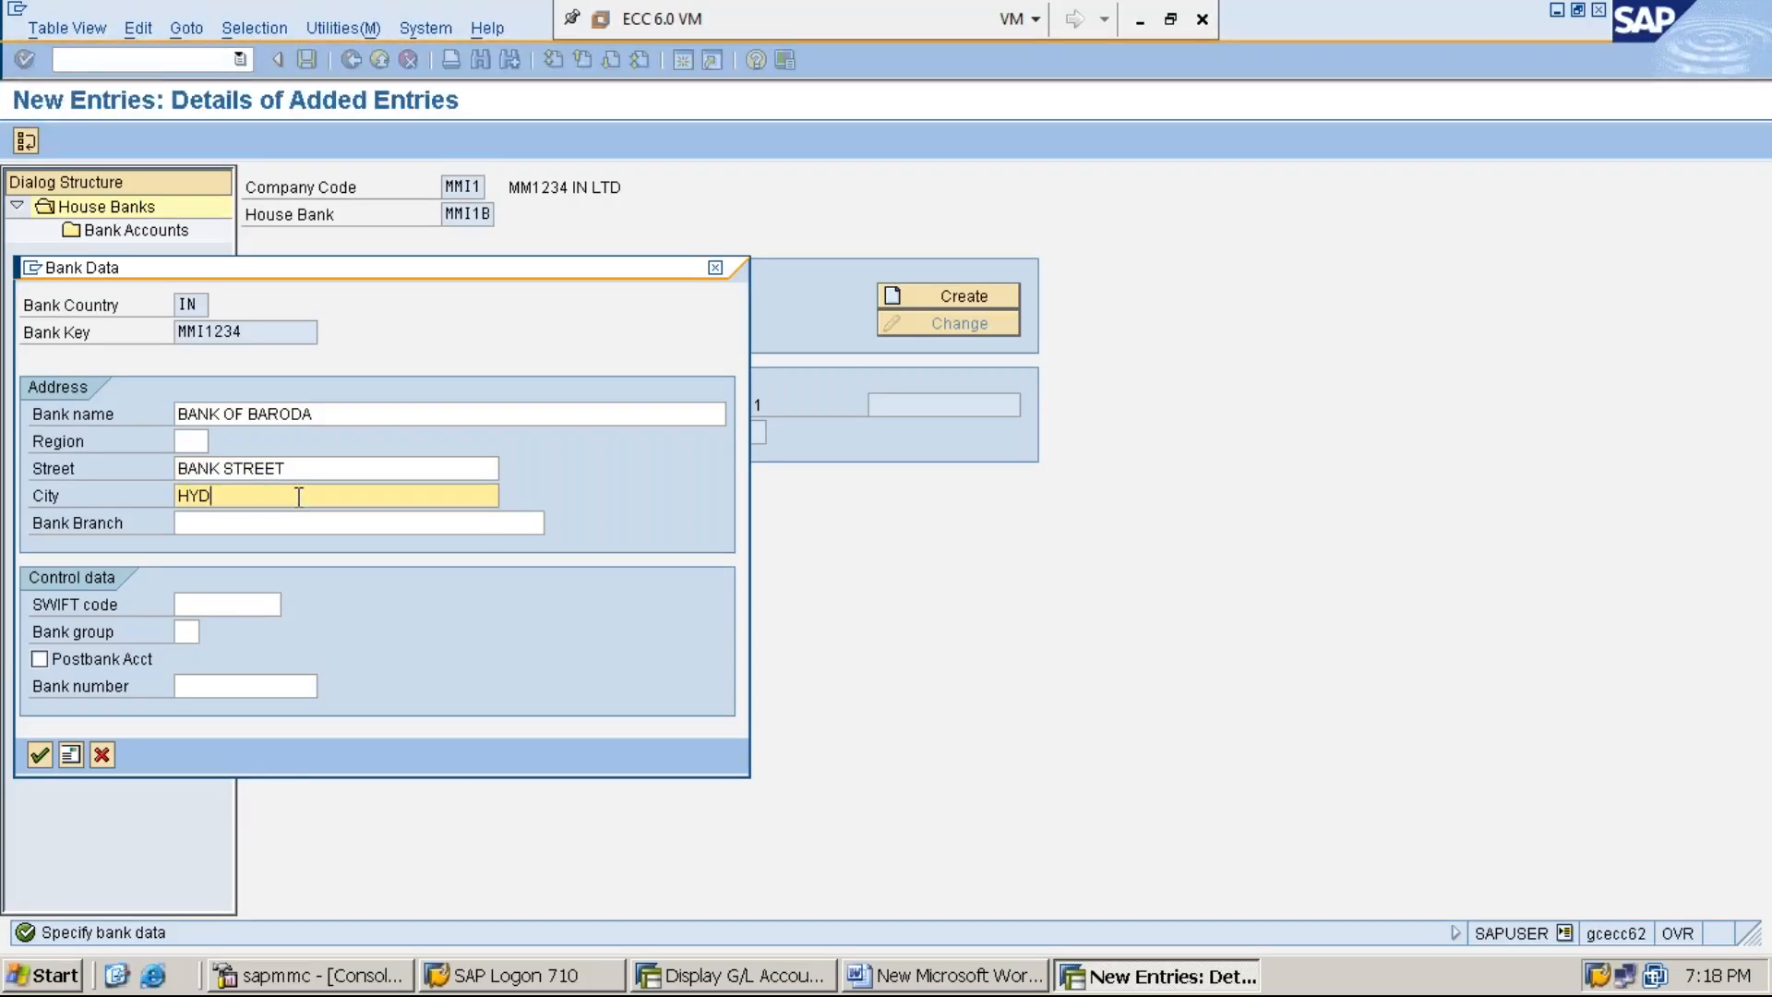
text(ERABAD)
click(354, 523)
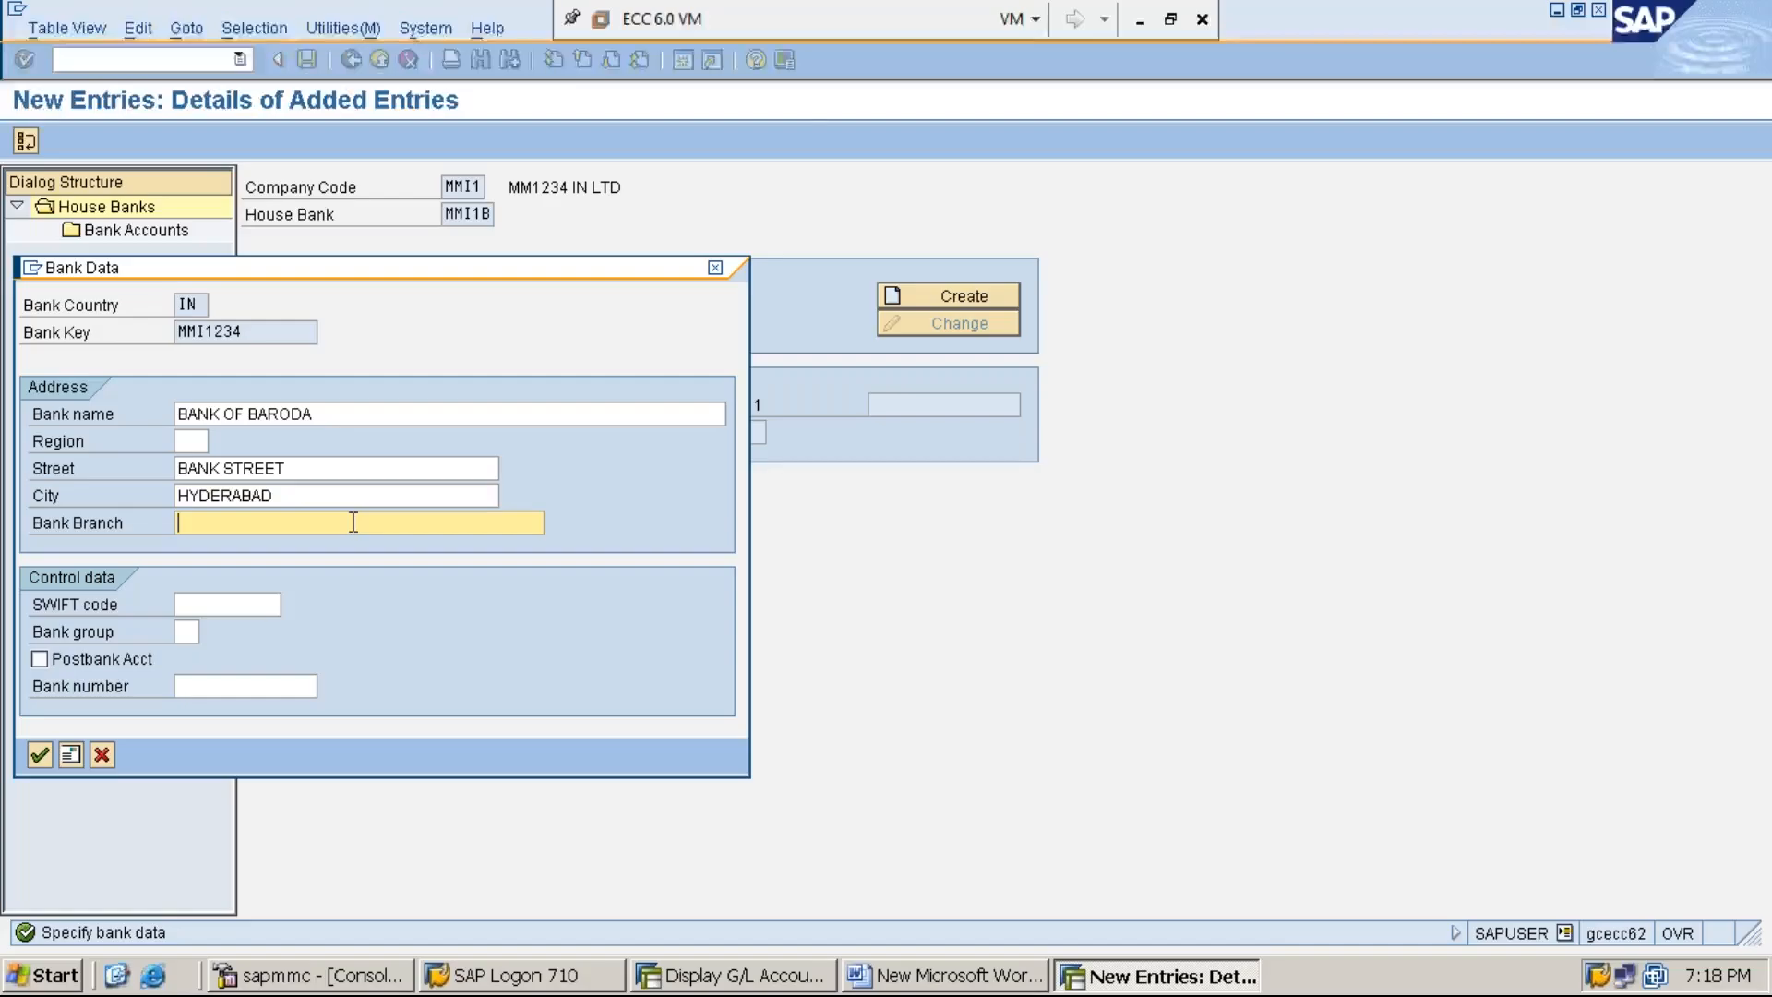
text(MAIN BRANCH)
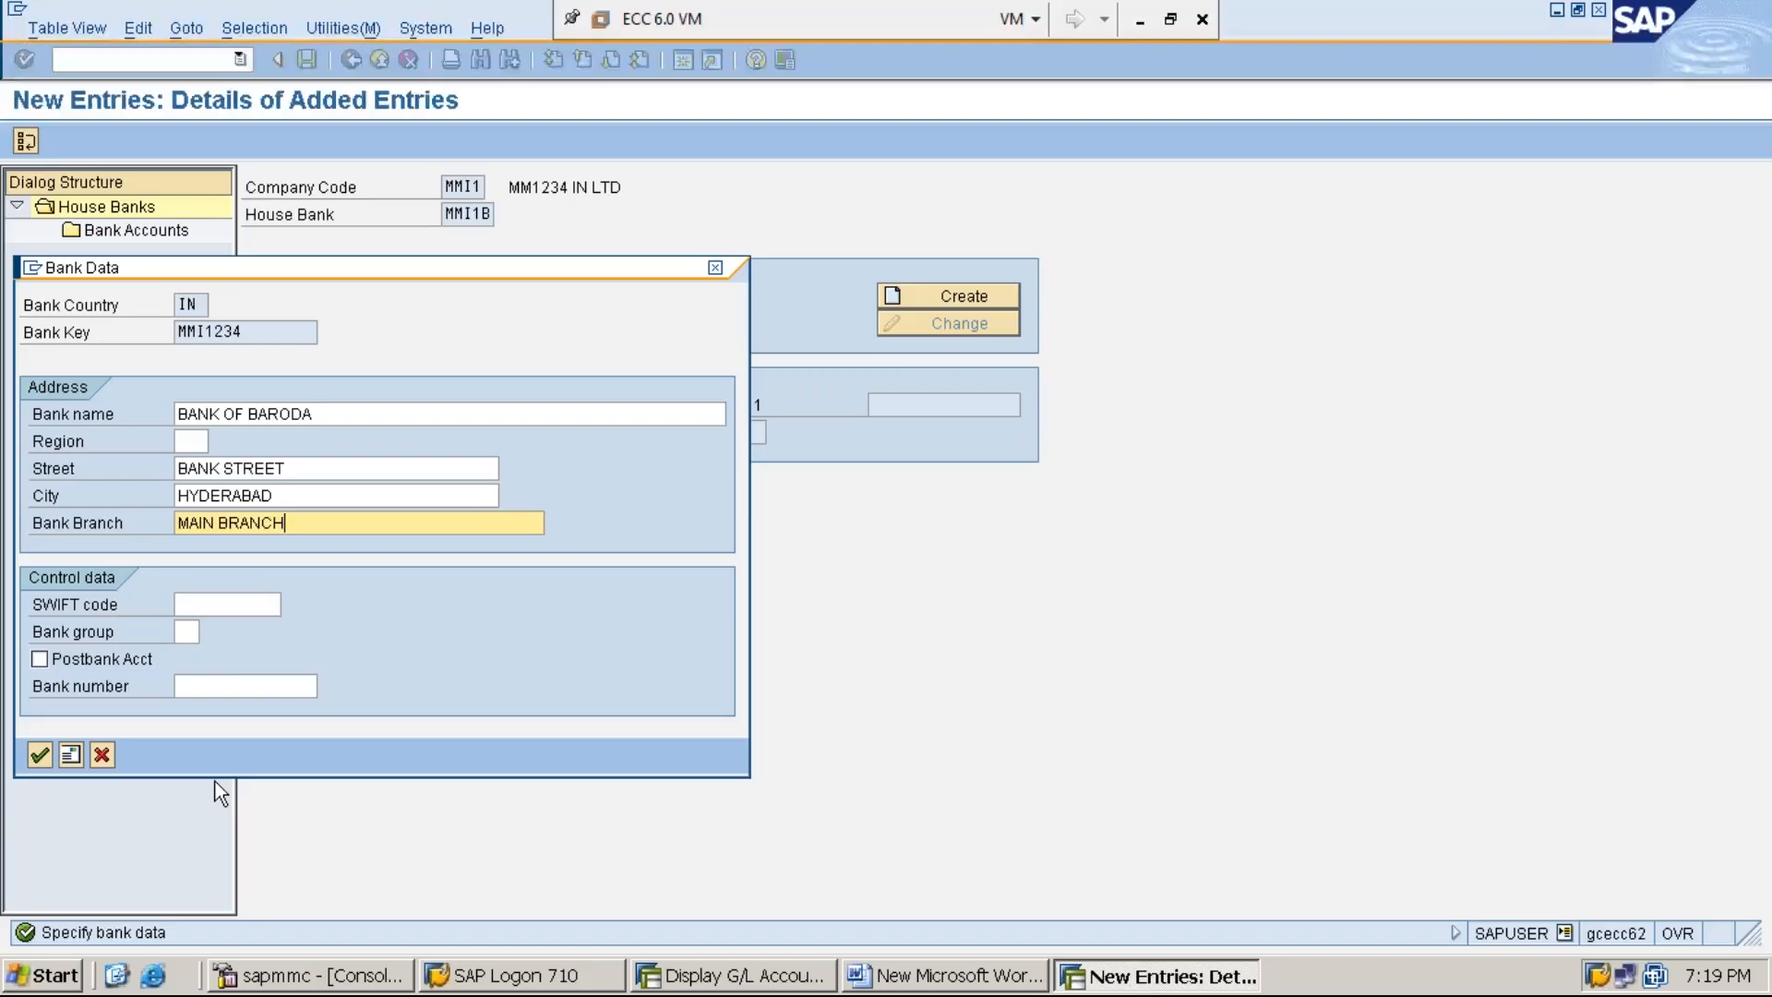
key(Return)
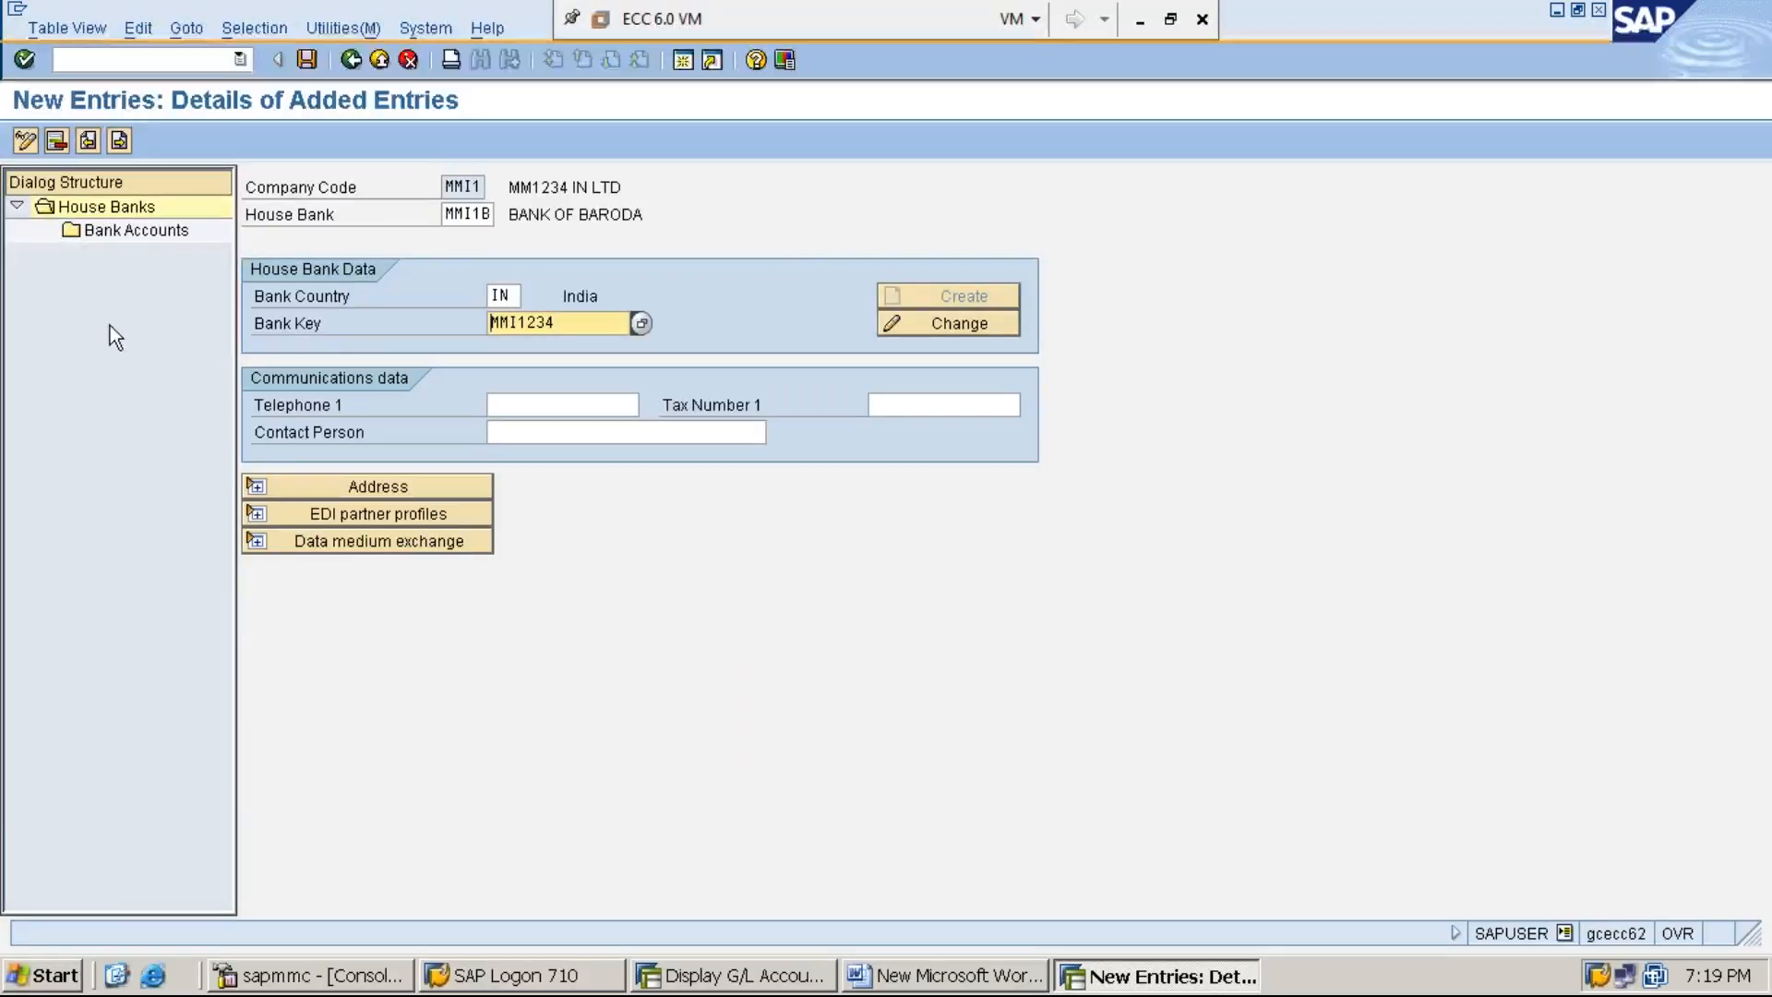
- Open the house bank's Bank Accounts and start a new entry with account ID MMI1C
double_click(148, 233)
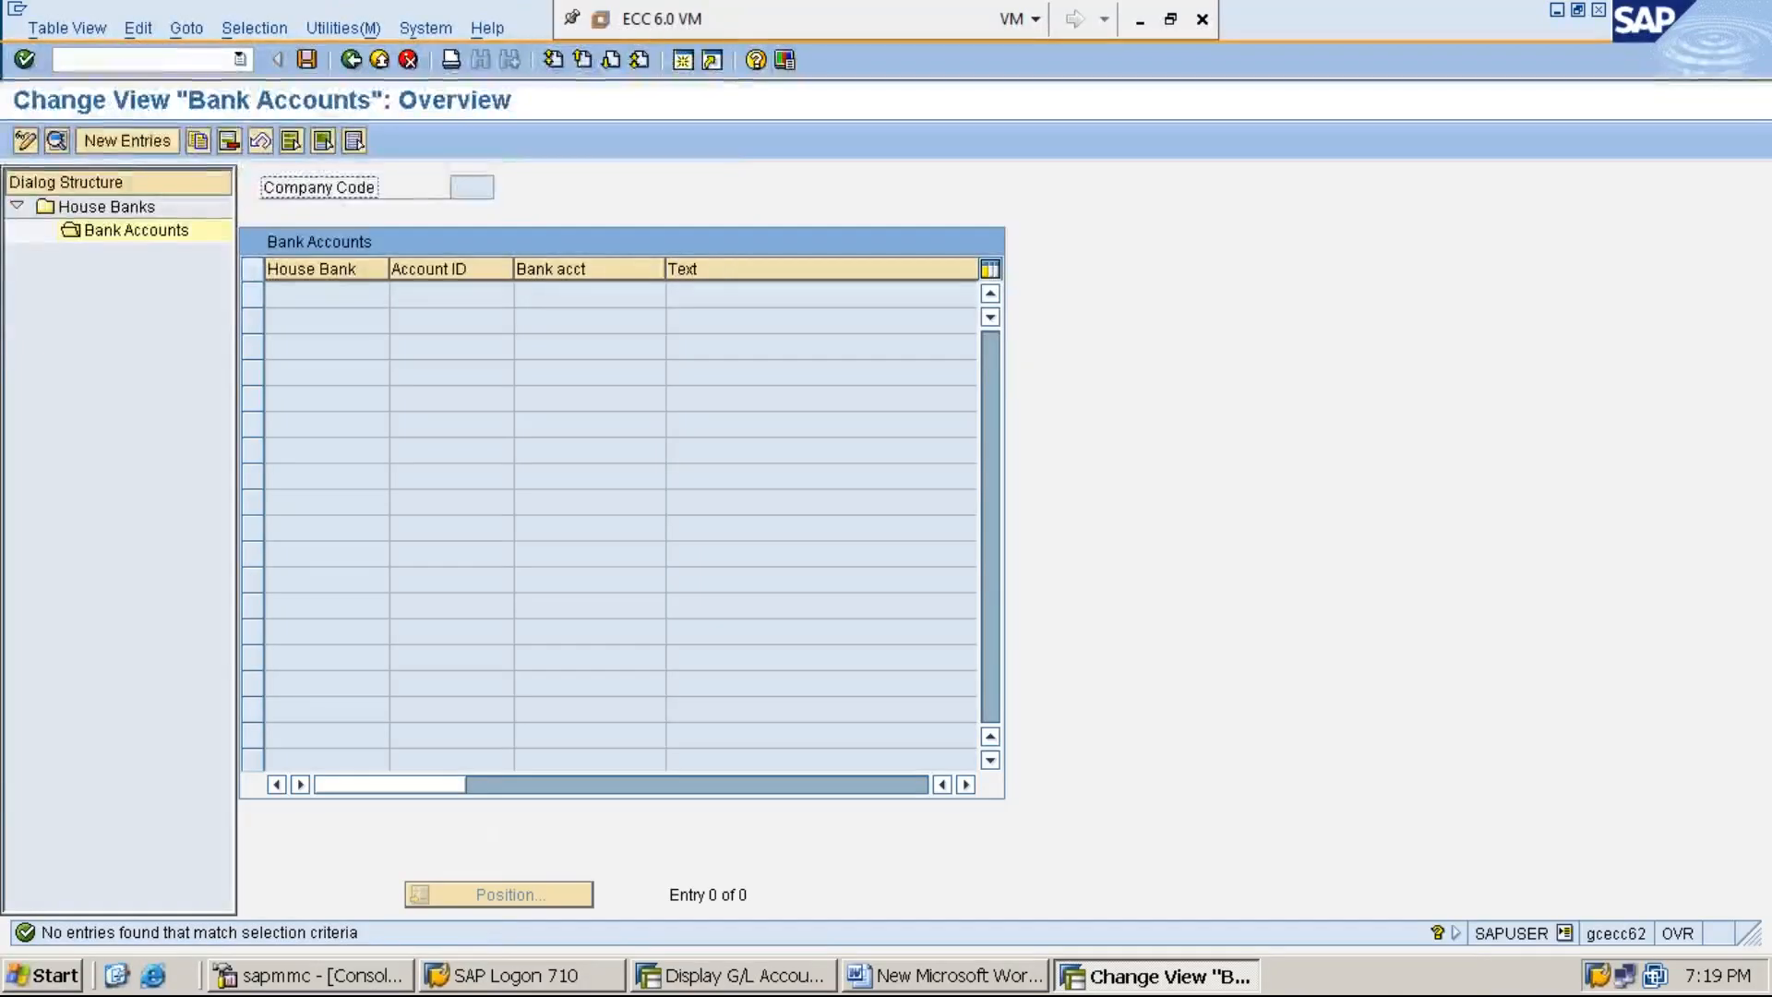
click(142, 144)
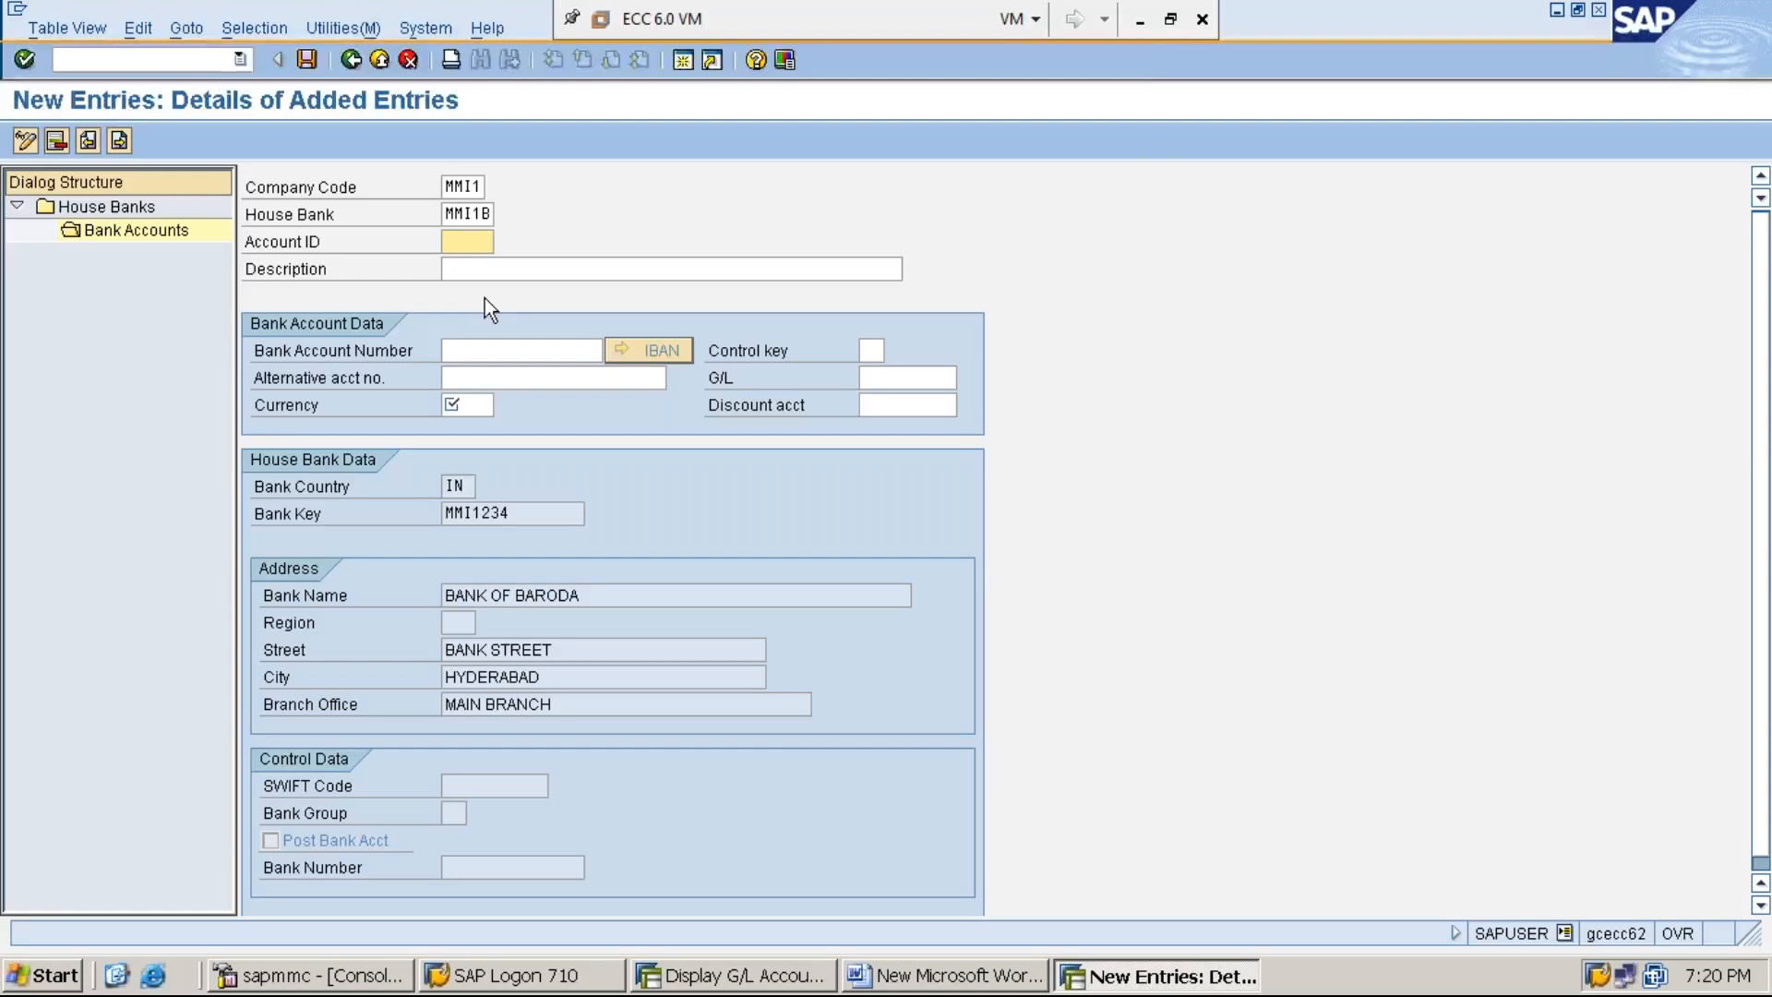
click(1139, 20)
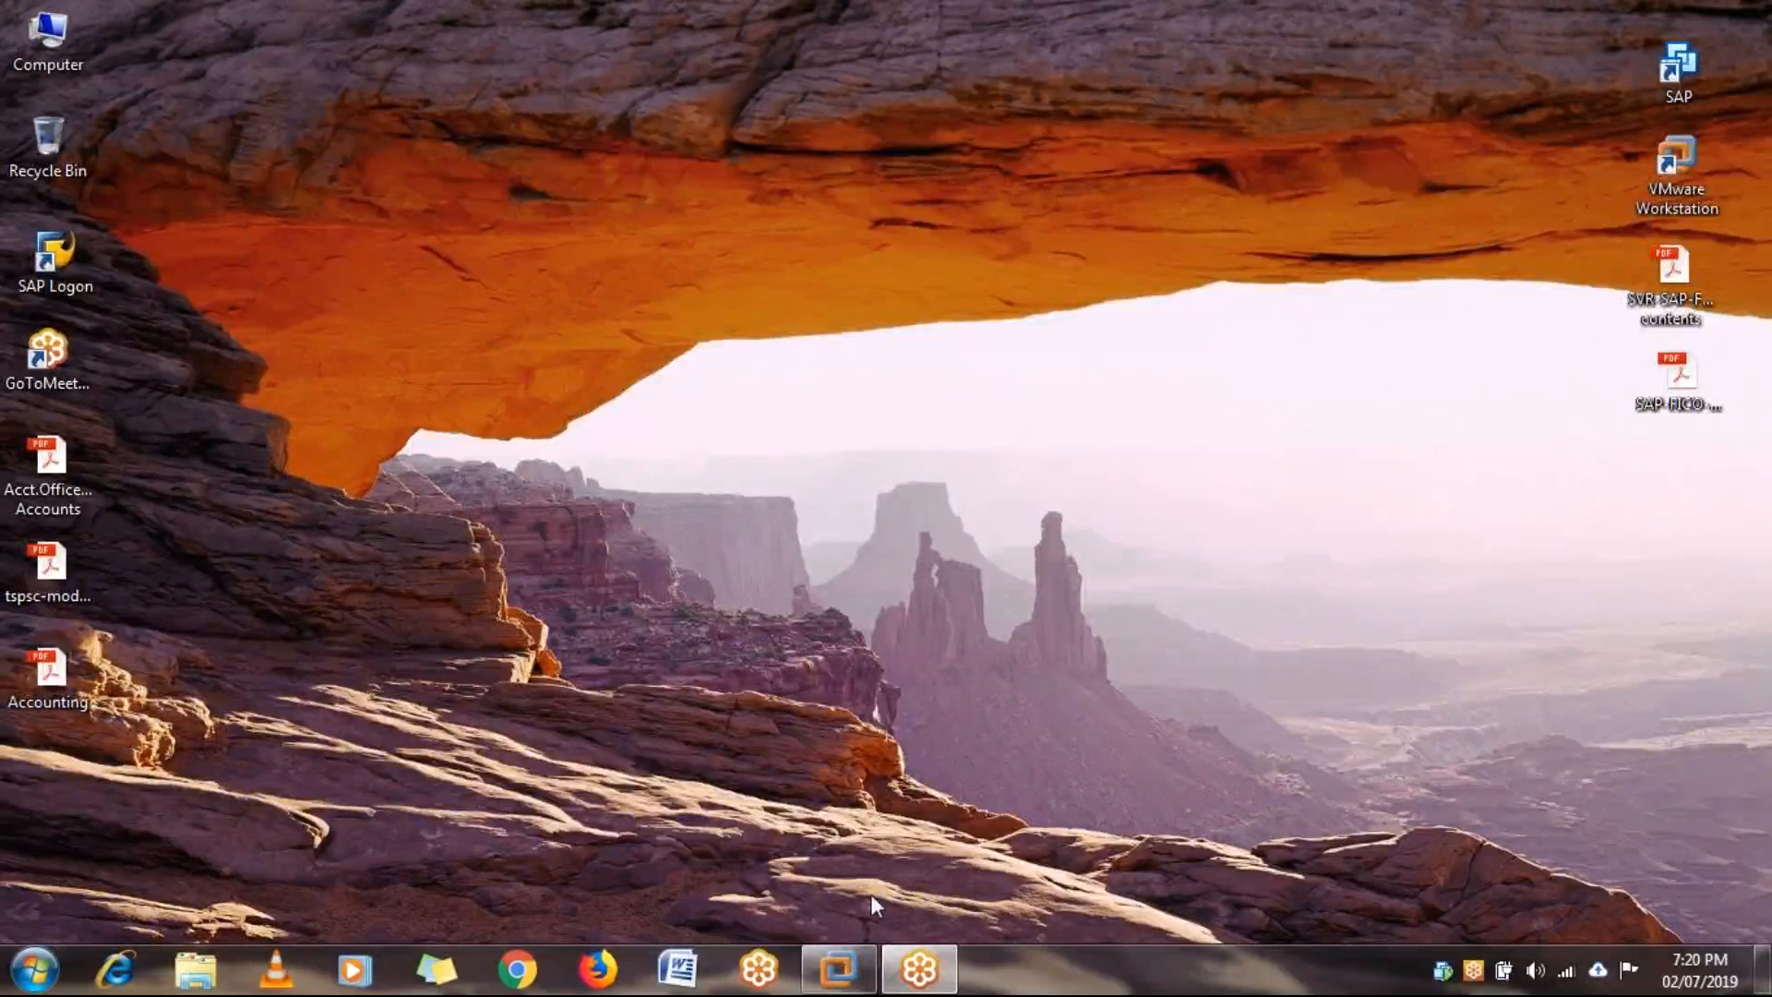
mouse_move(845, 976)
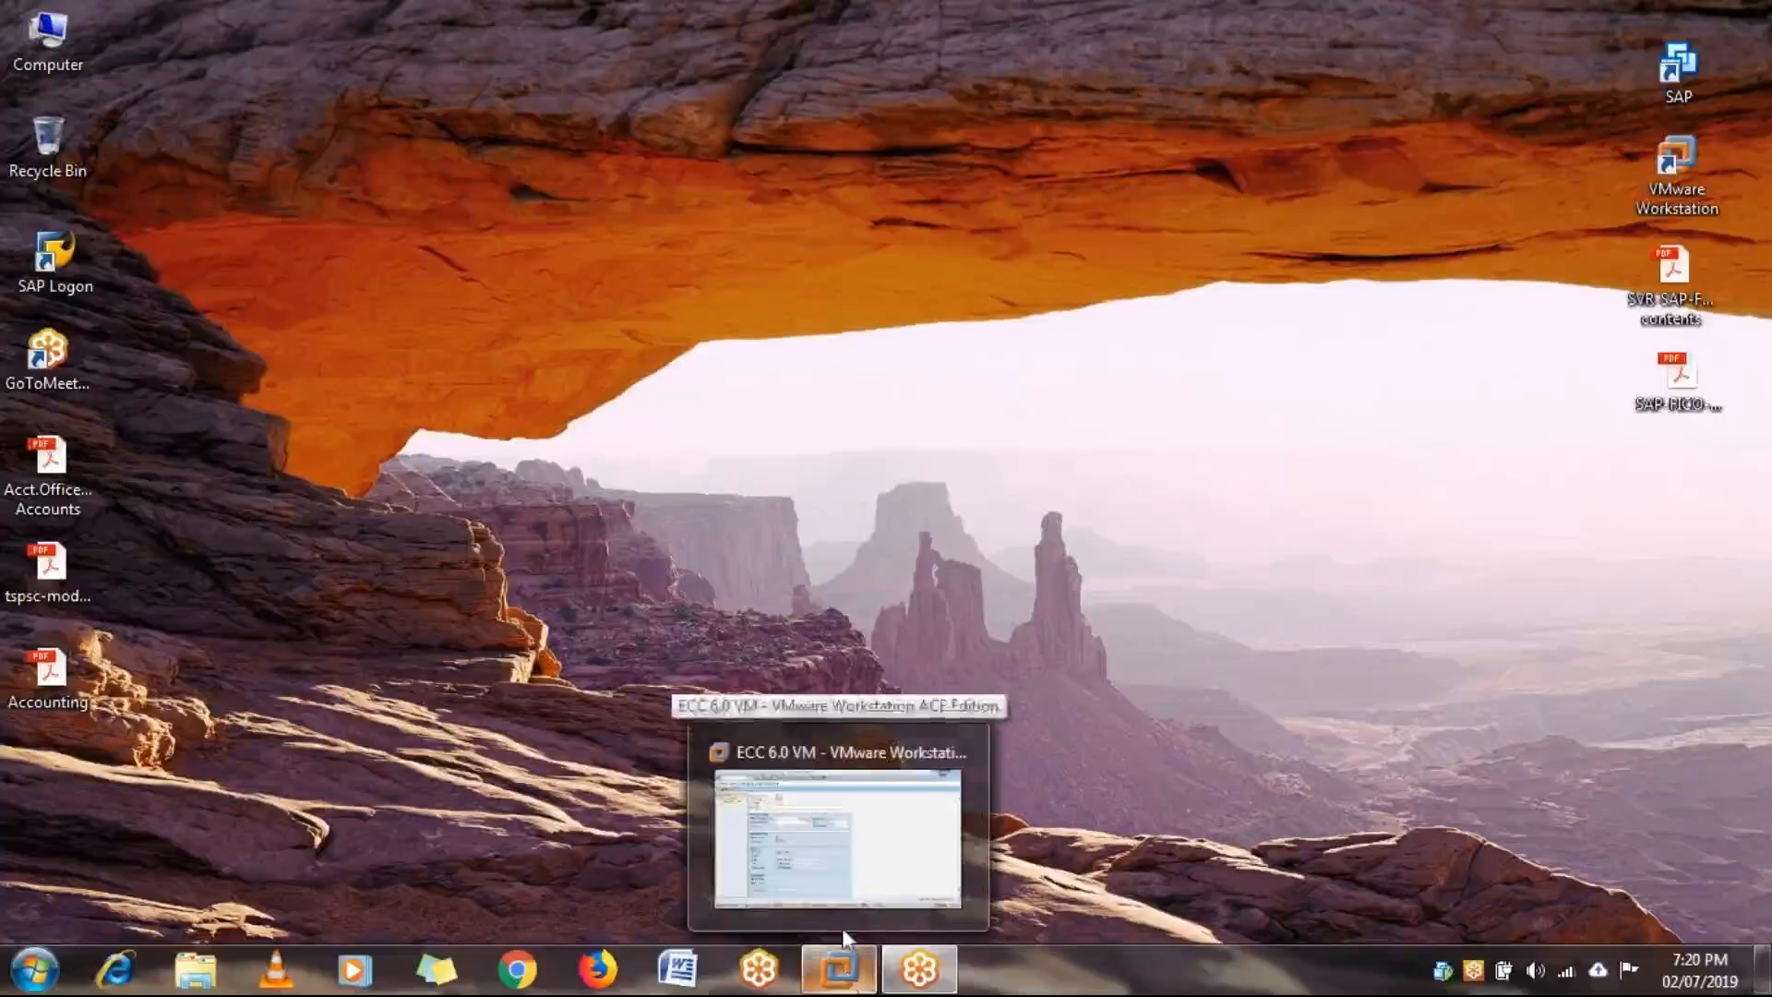
click(894, 855)
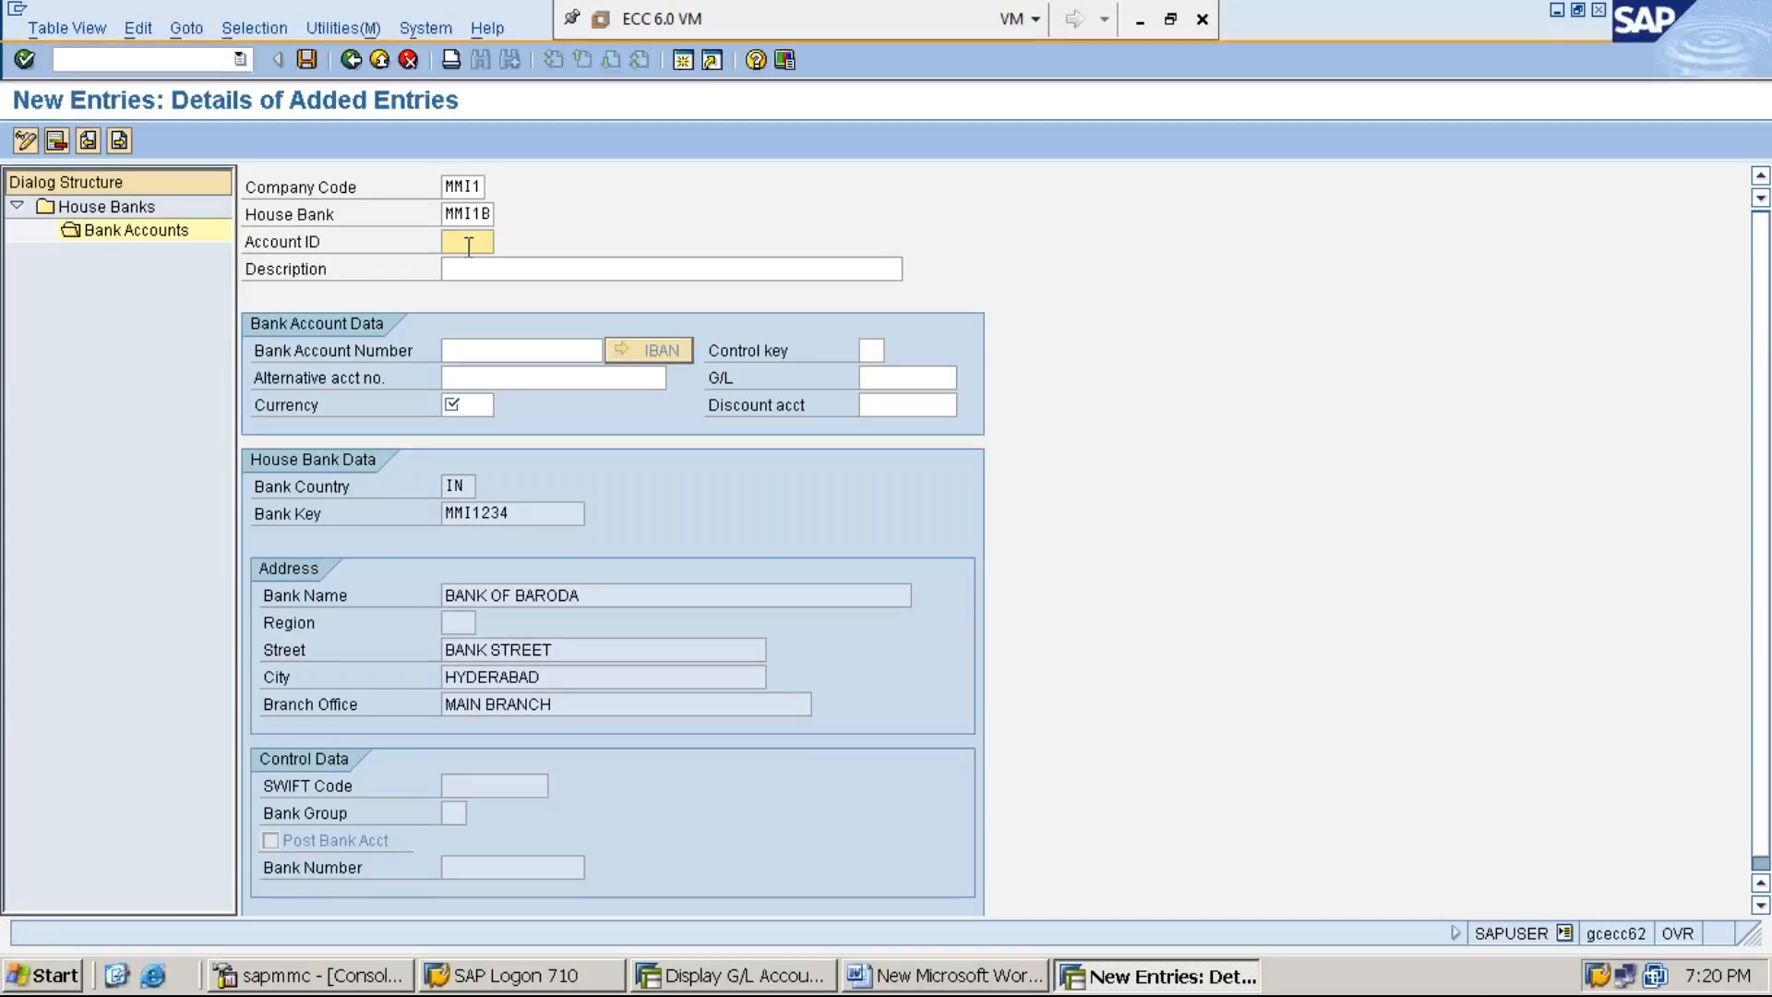
text(MMI1C)
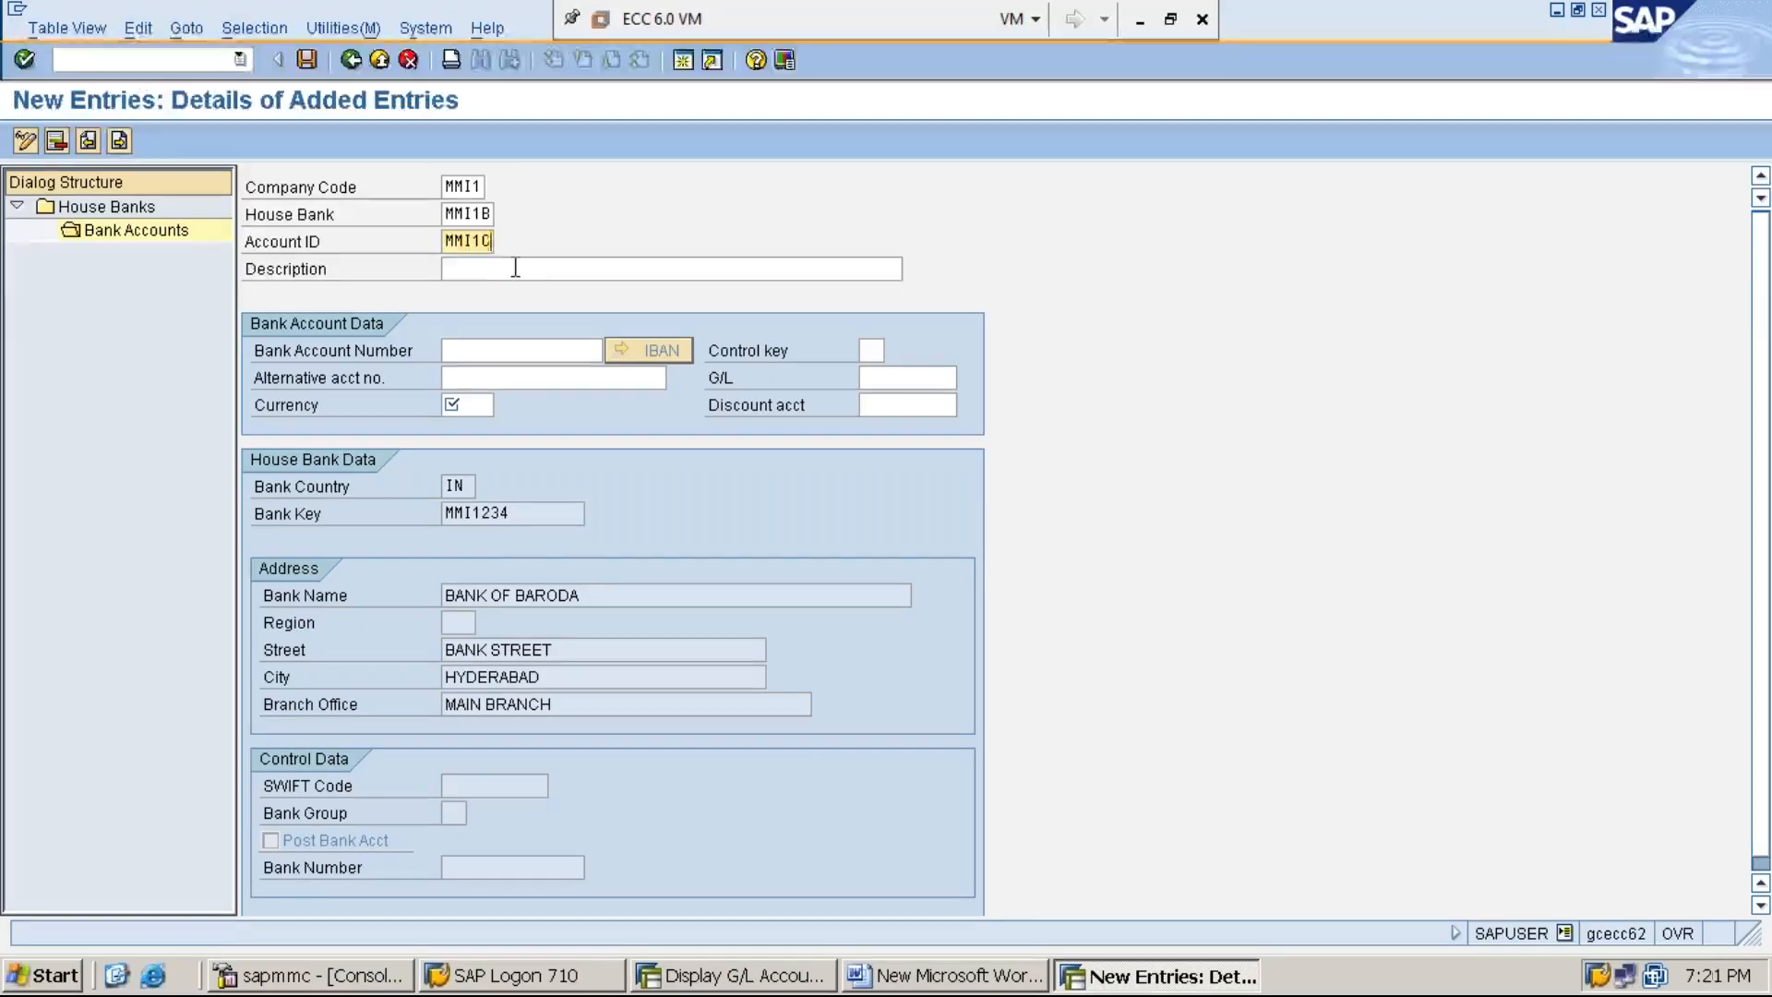
- Set the bank account's description to "BANK OF BARODA CURRENT ACCOUNT"
click(516, 268)
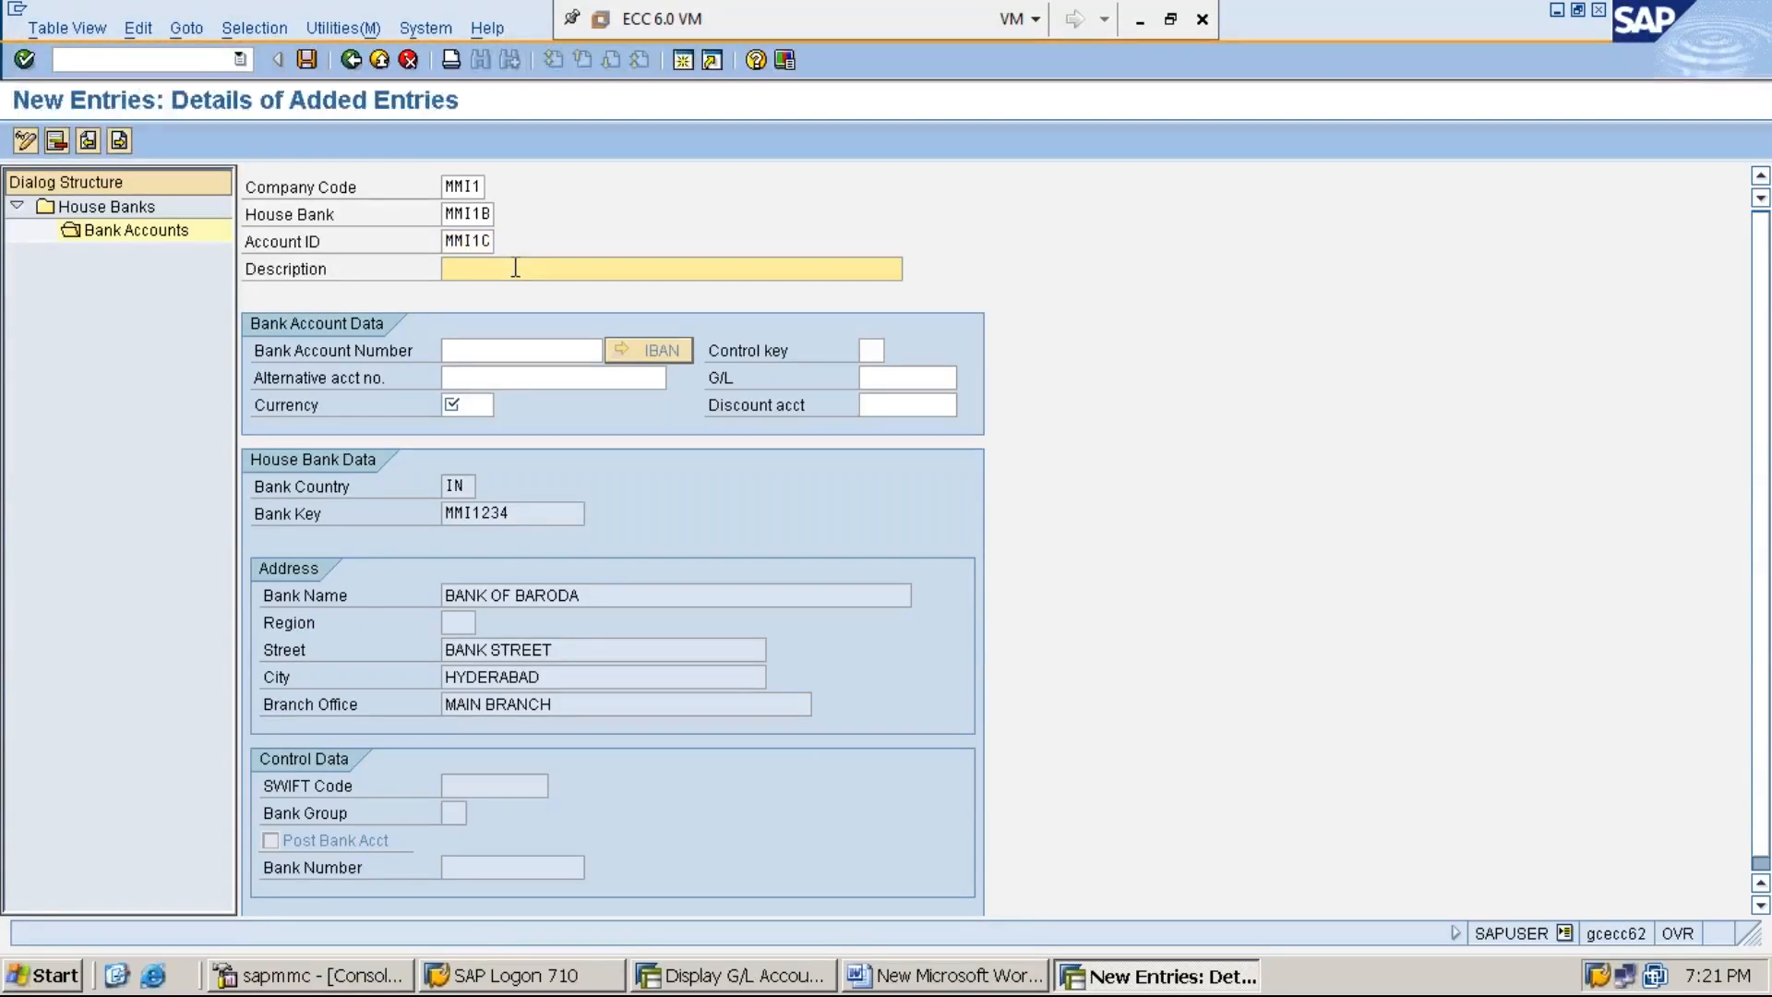
text(BANKO)
key(BackSpace)
text(OF BARODACURE)
key(BackSpace)
key(BackSpace)
key(BackSpace)
key(BackSpace)
text(CURRENT ACCOUNT)
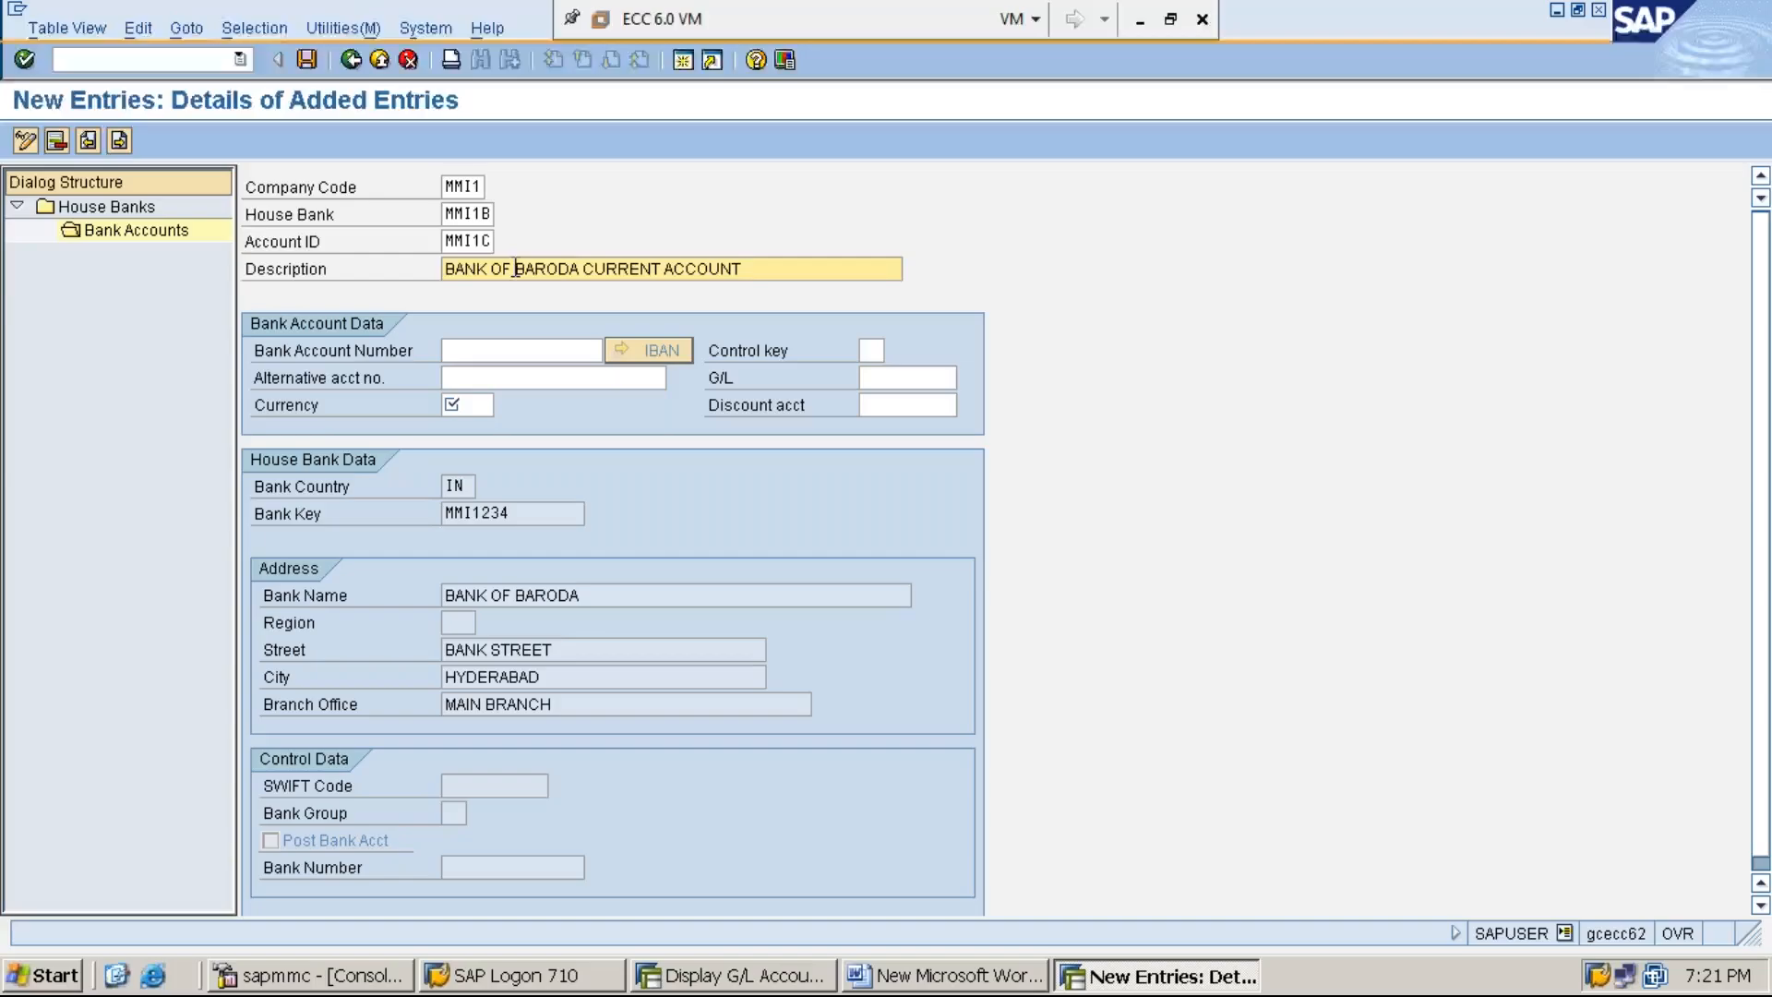
- Enter the bank account number and set the account currency to INR
click(492, 353)
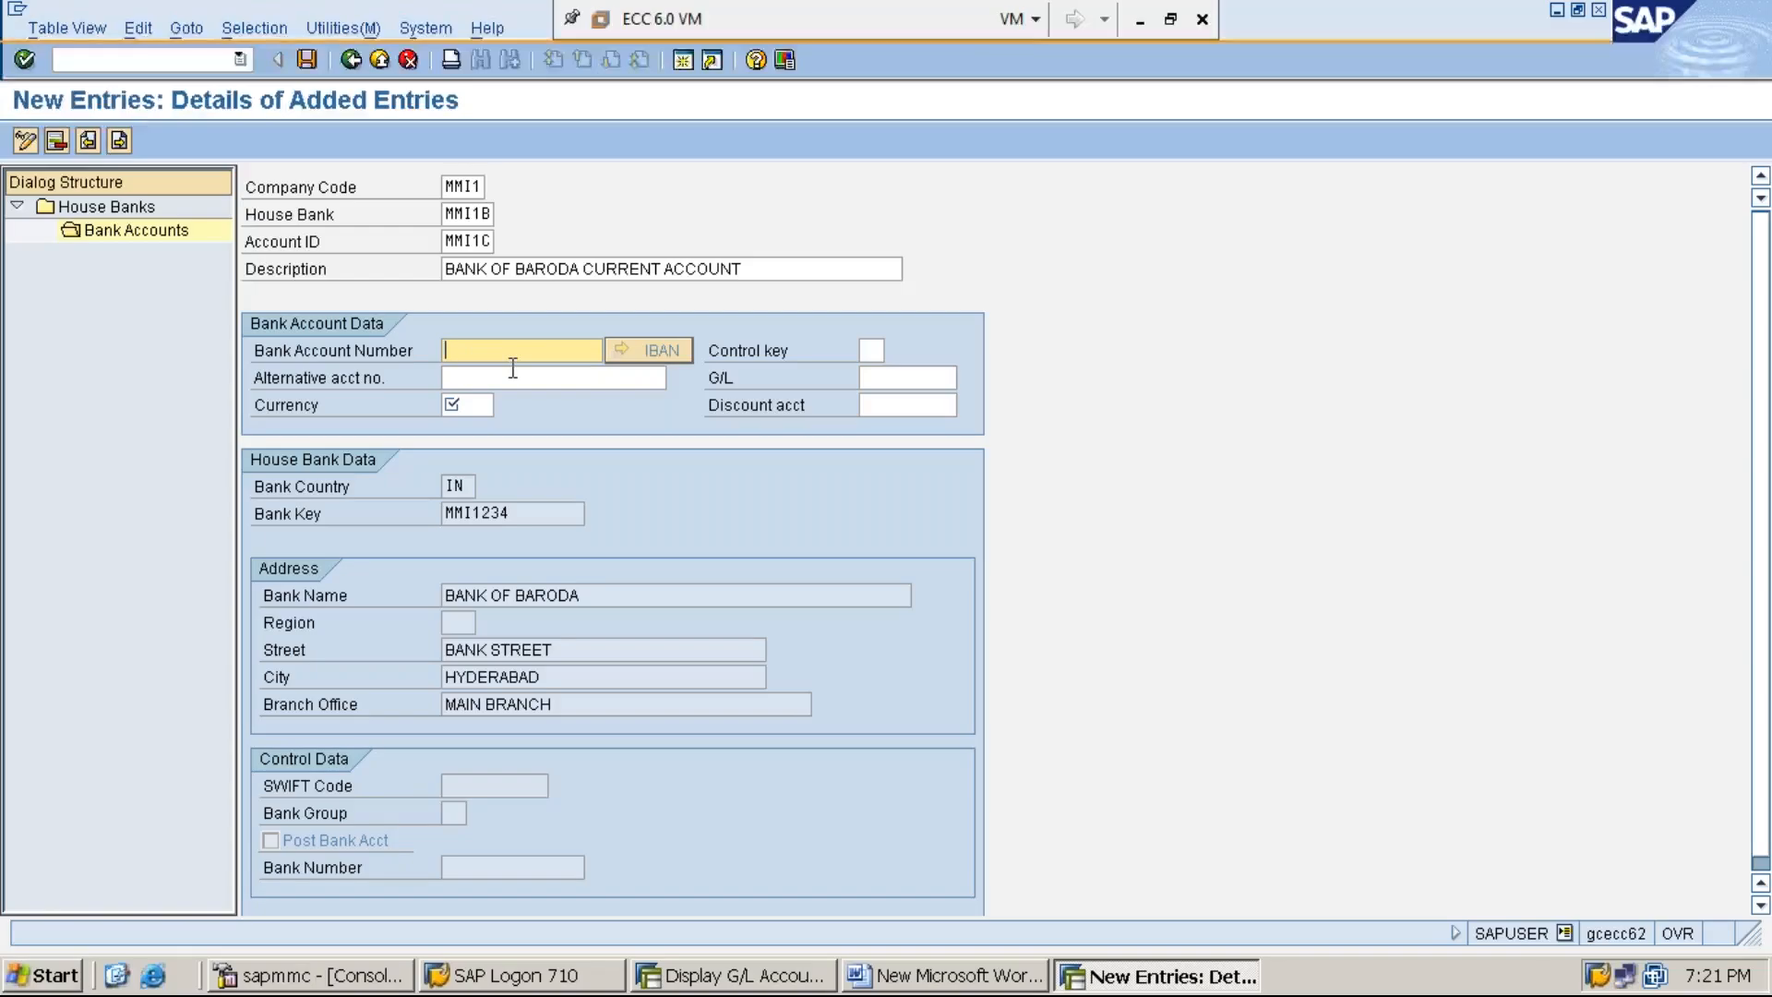
text(MMIC)
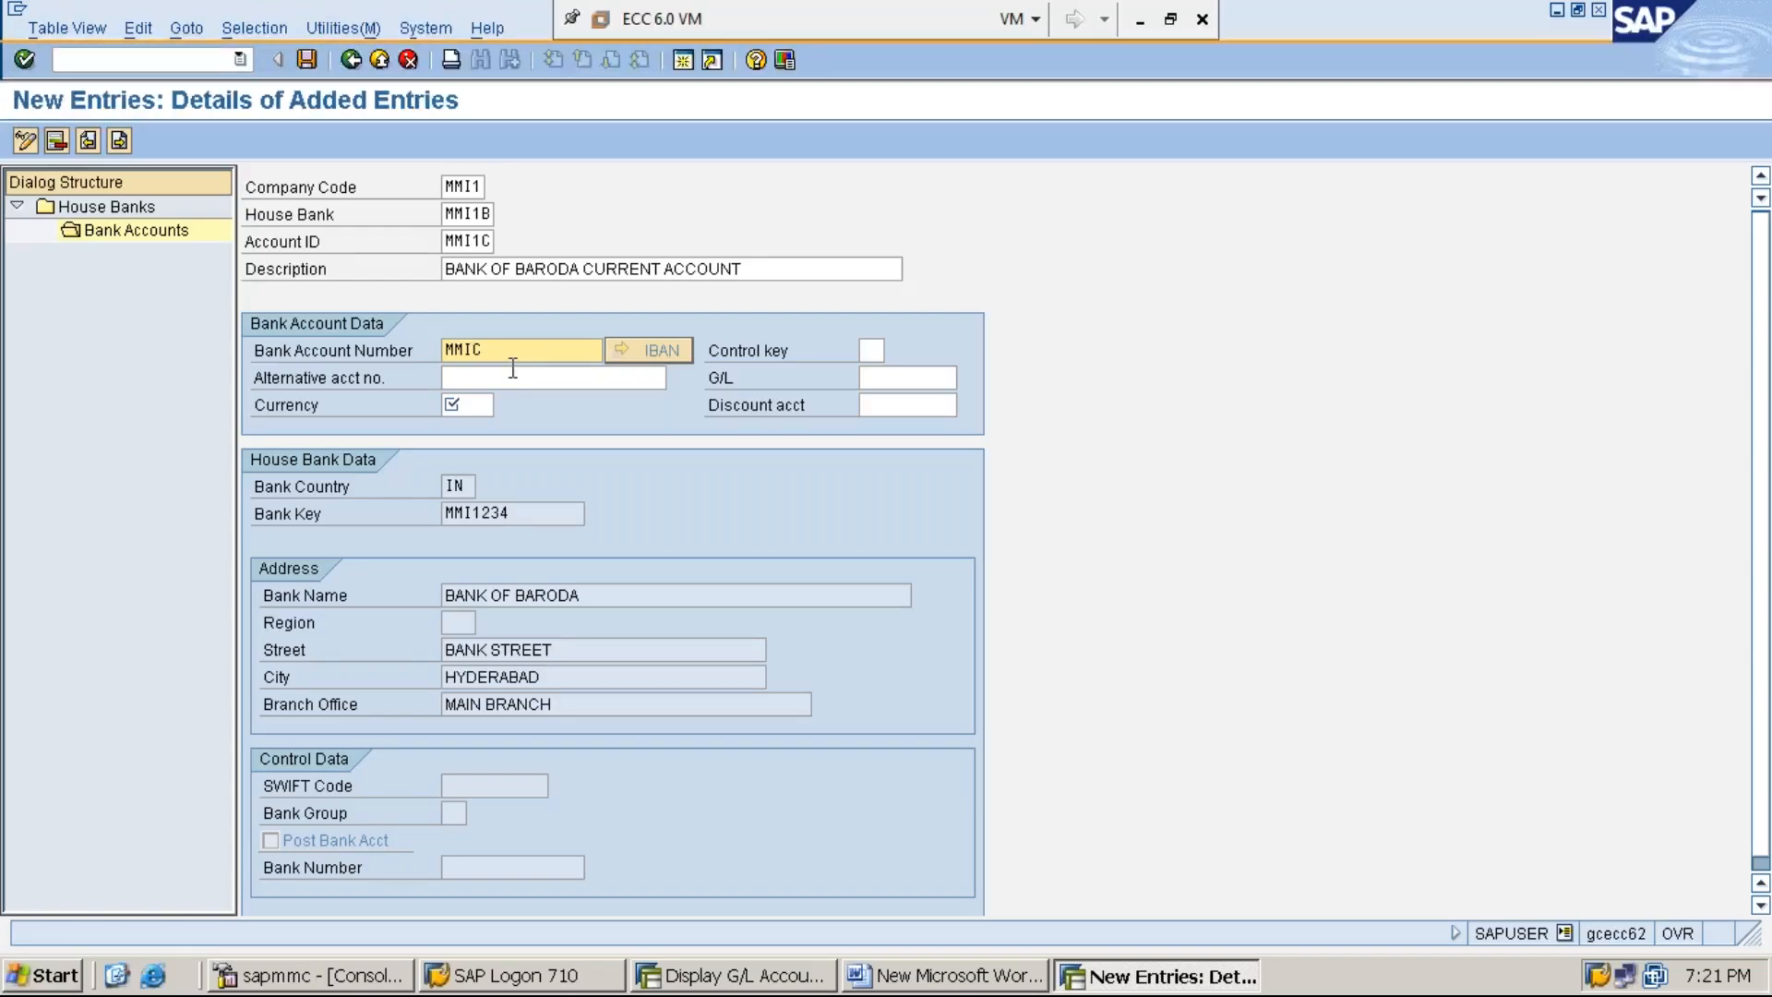
text(0012345)
click(467, 407)
text(INR)
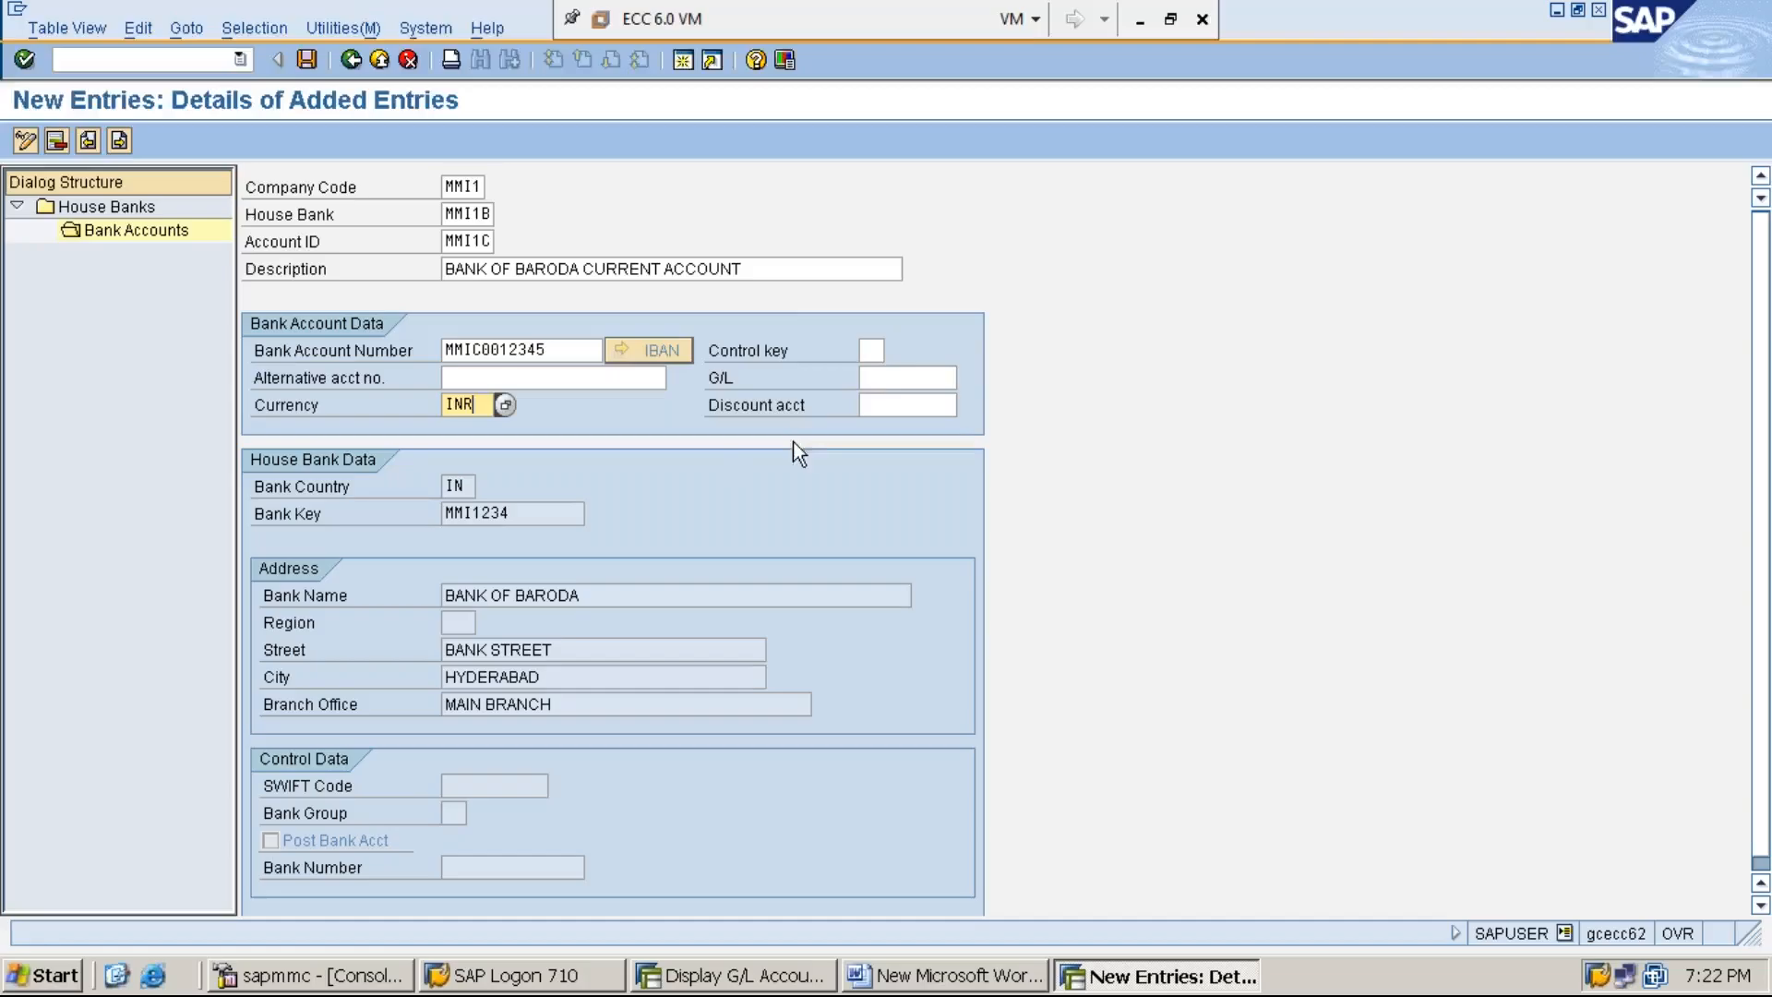
- Assign G/L account 100004 to the bank account and save it under customizing request ECCK900148
click(883, 376)
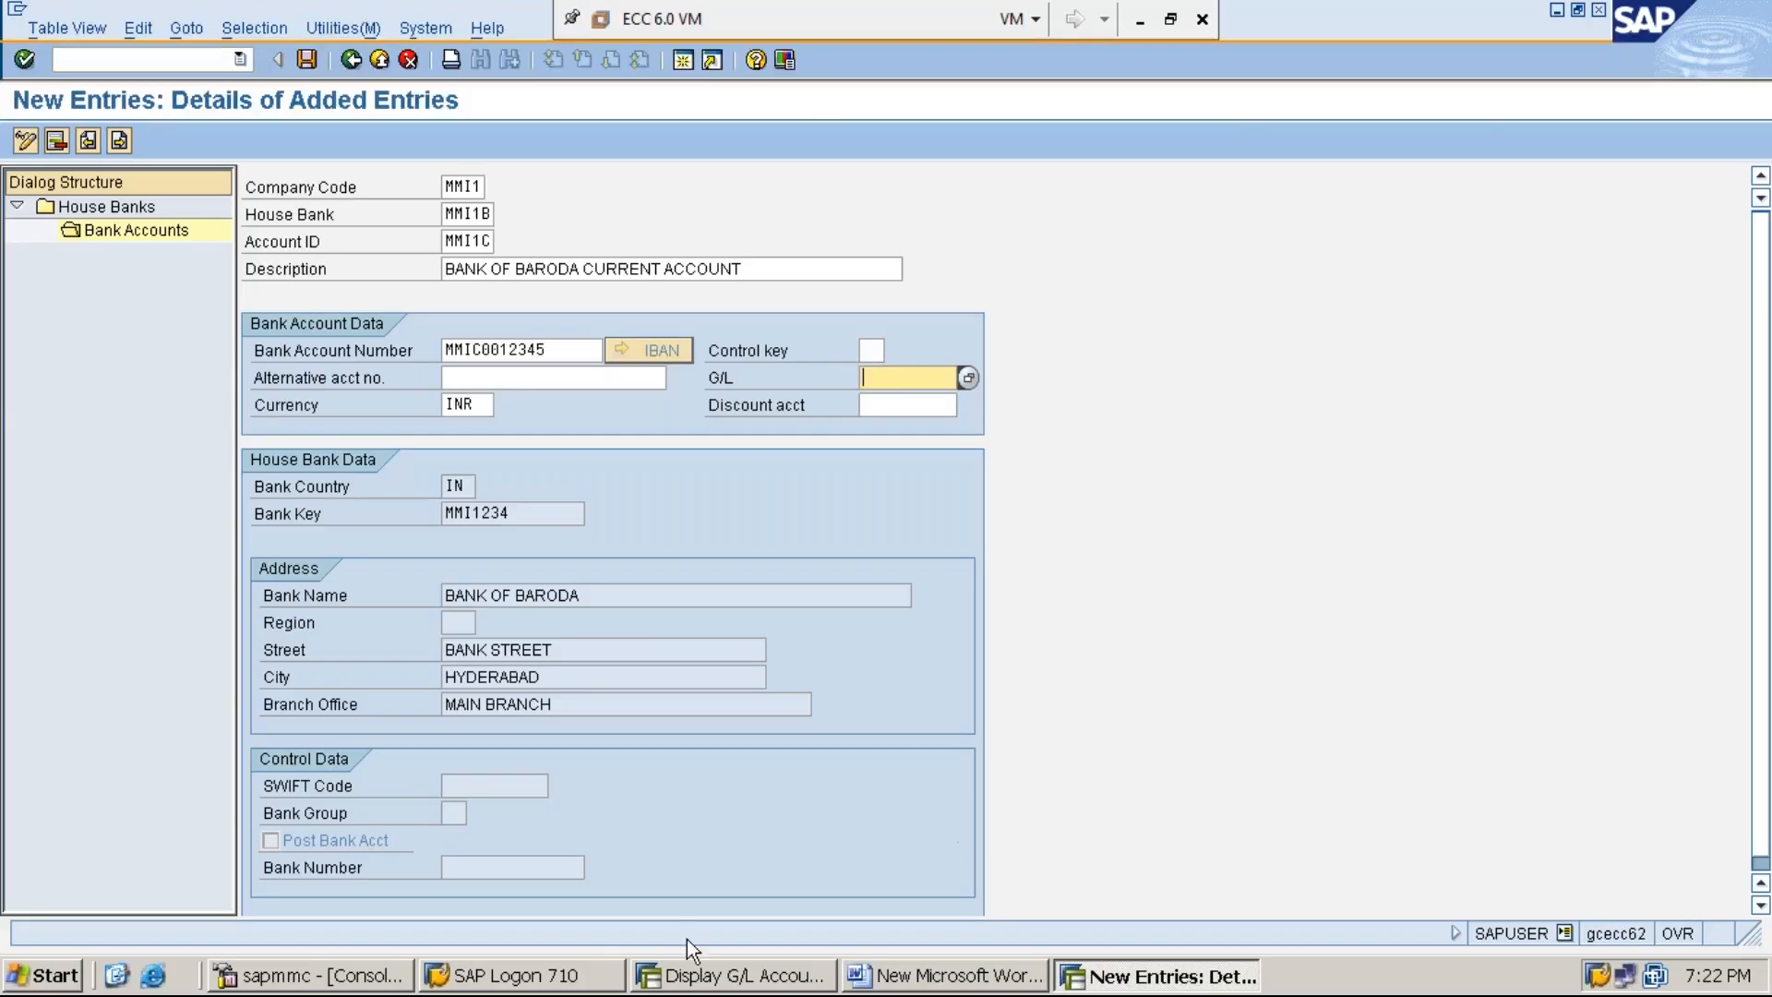
click(750, 984)
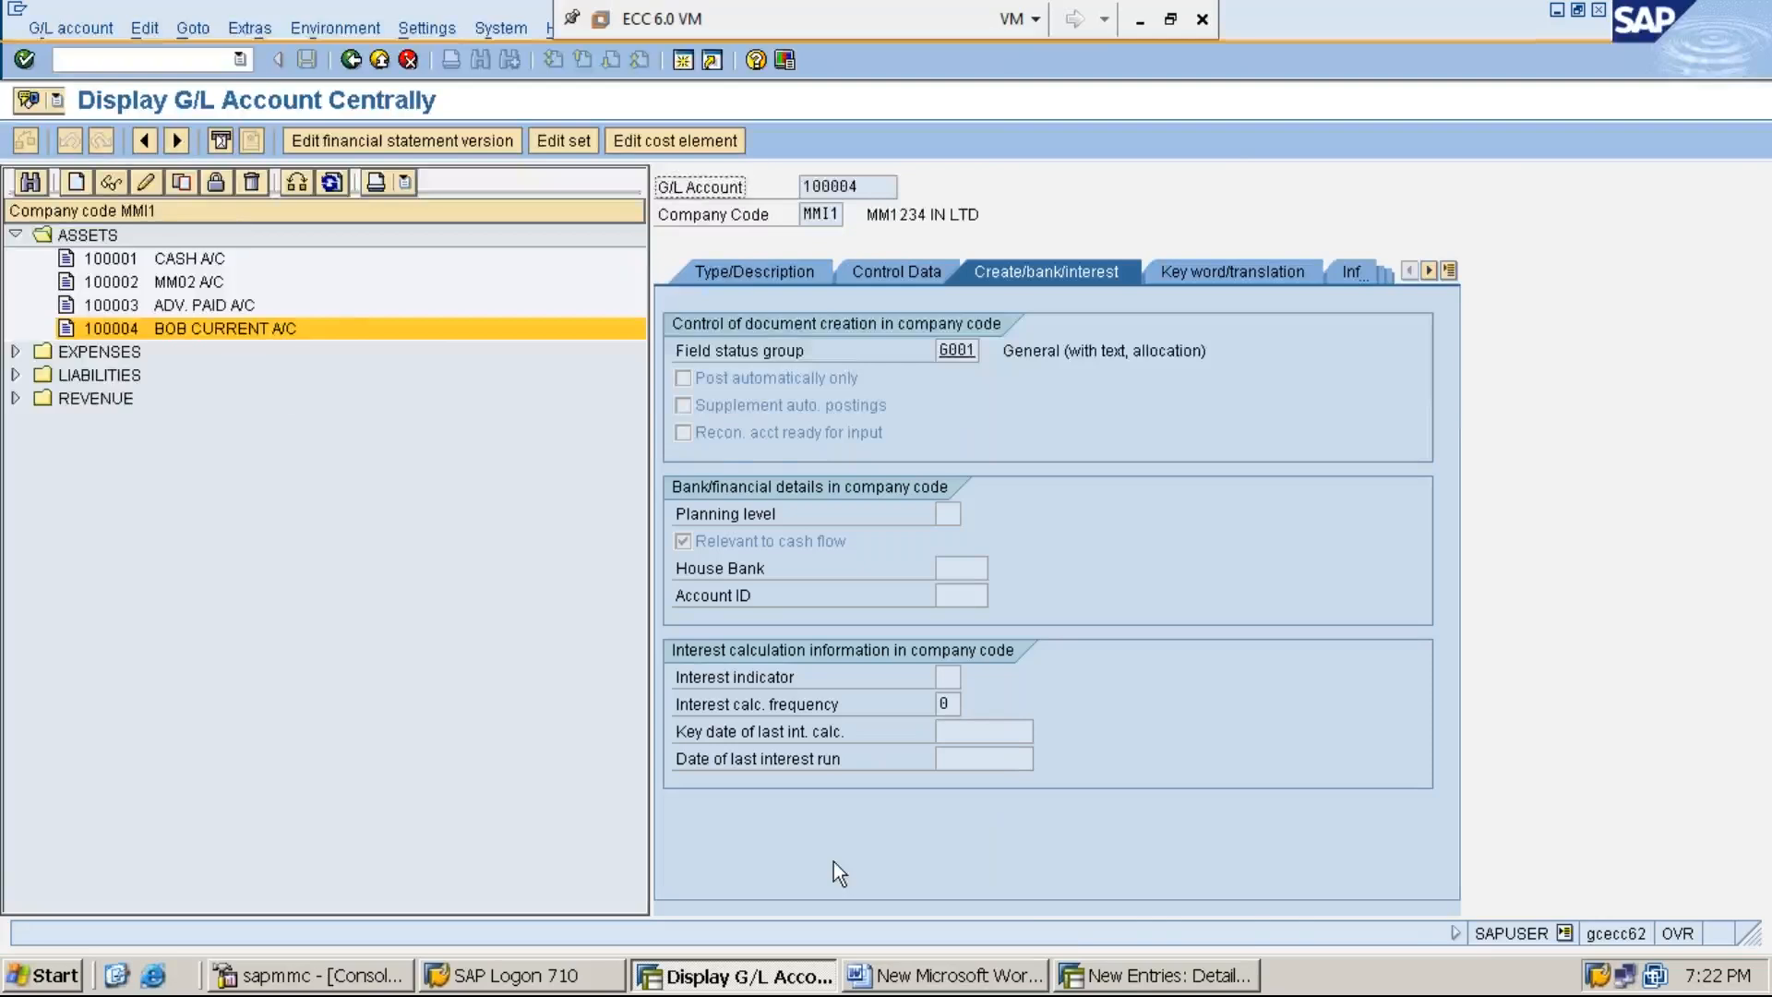
click(1130, 977)
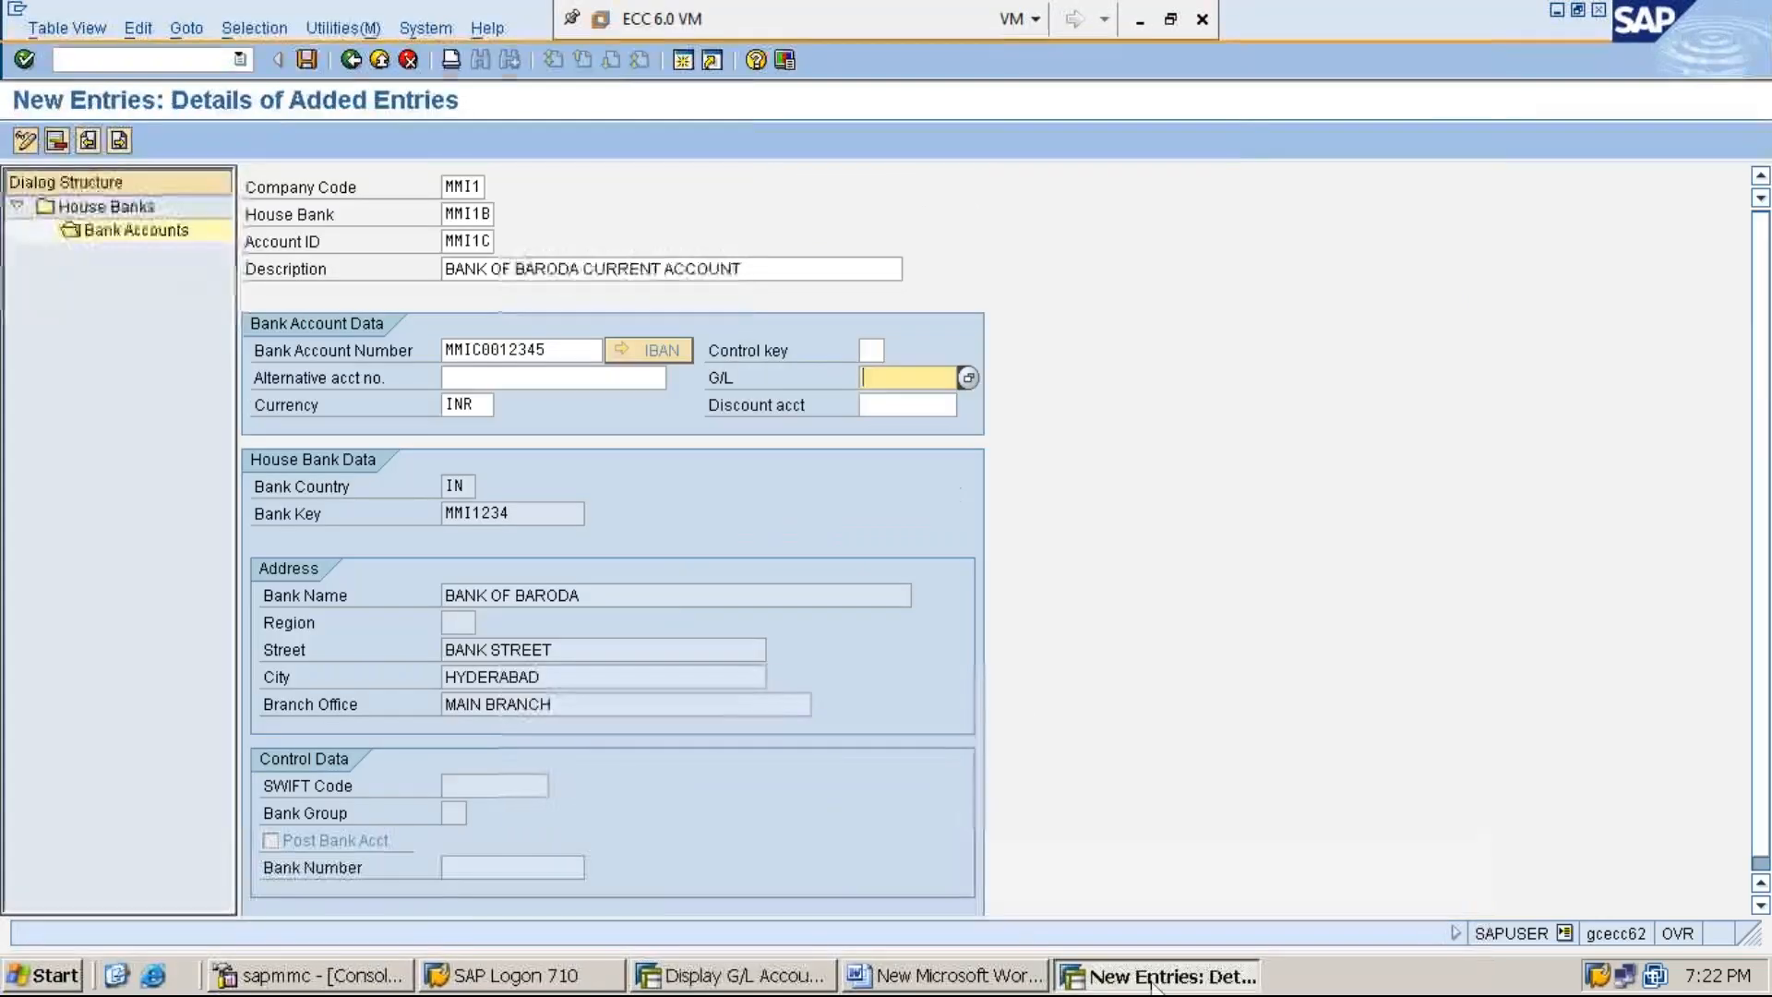
text(100)
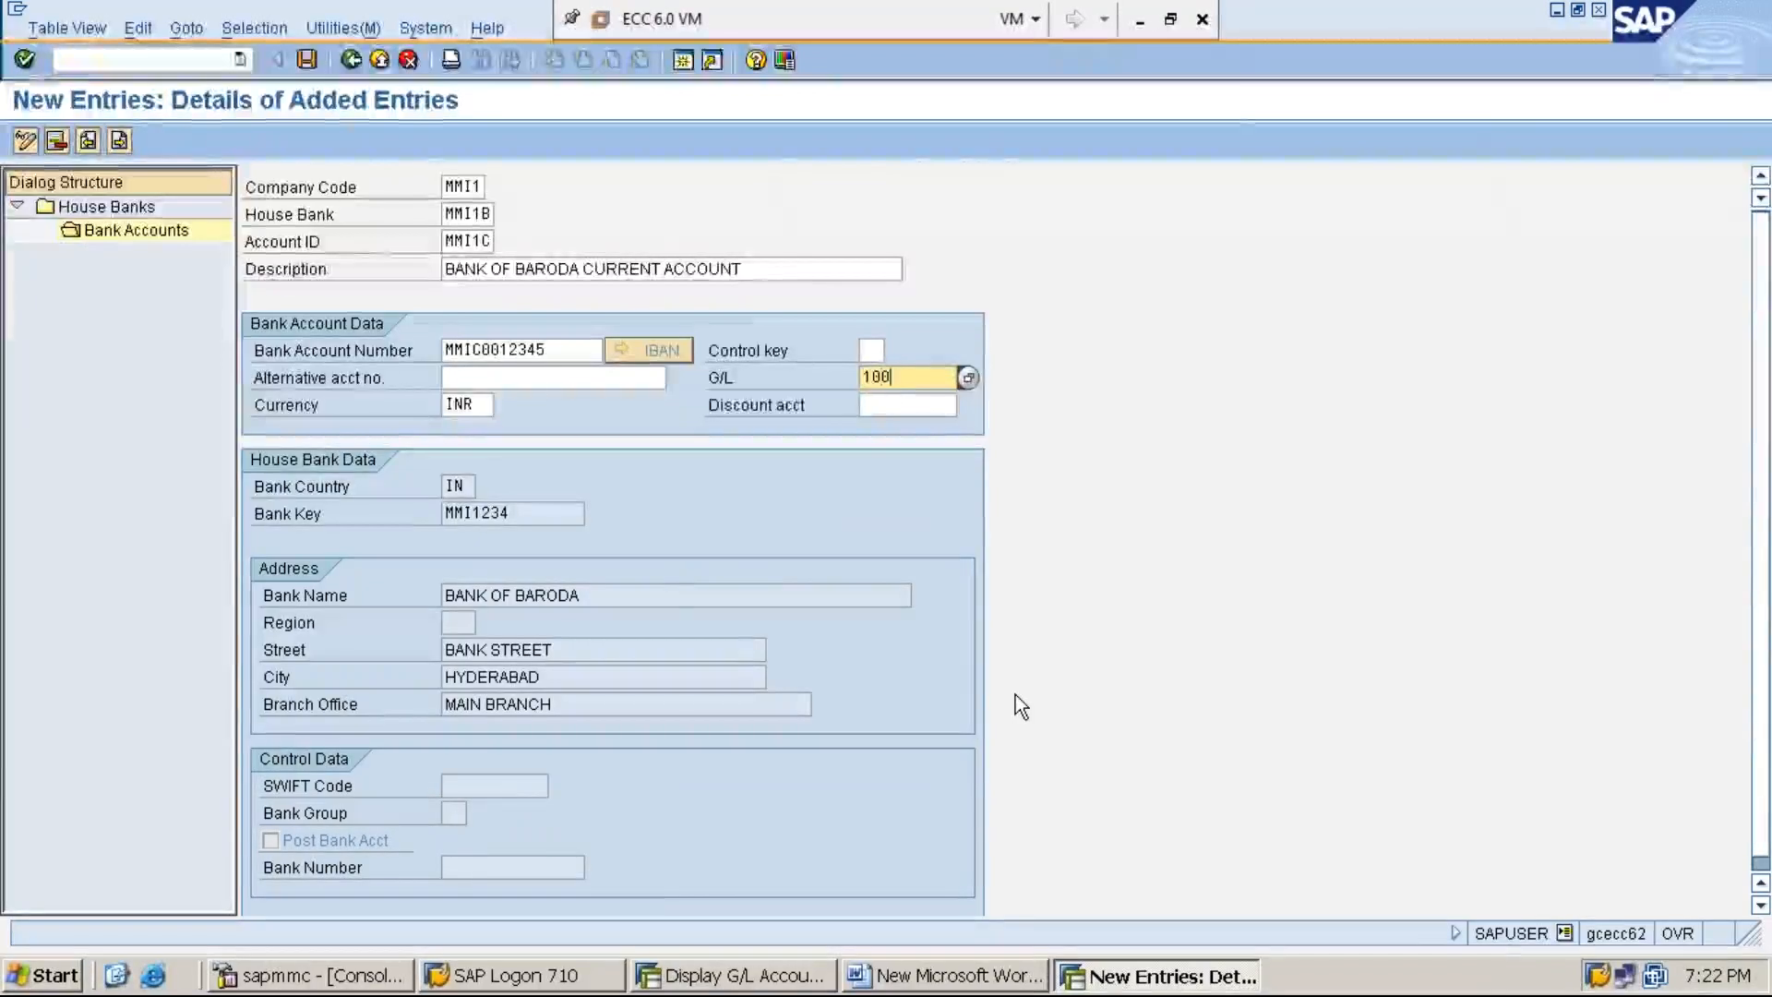
text(004)
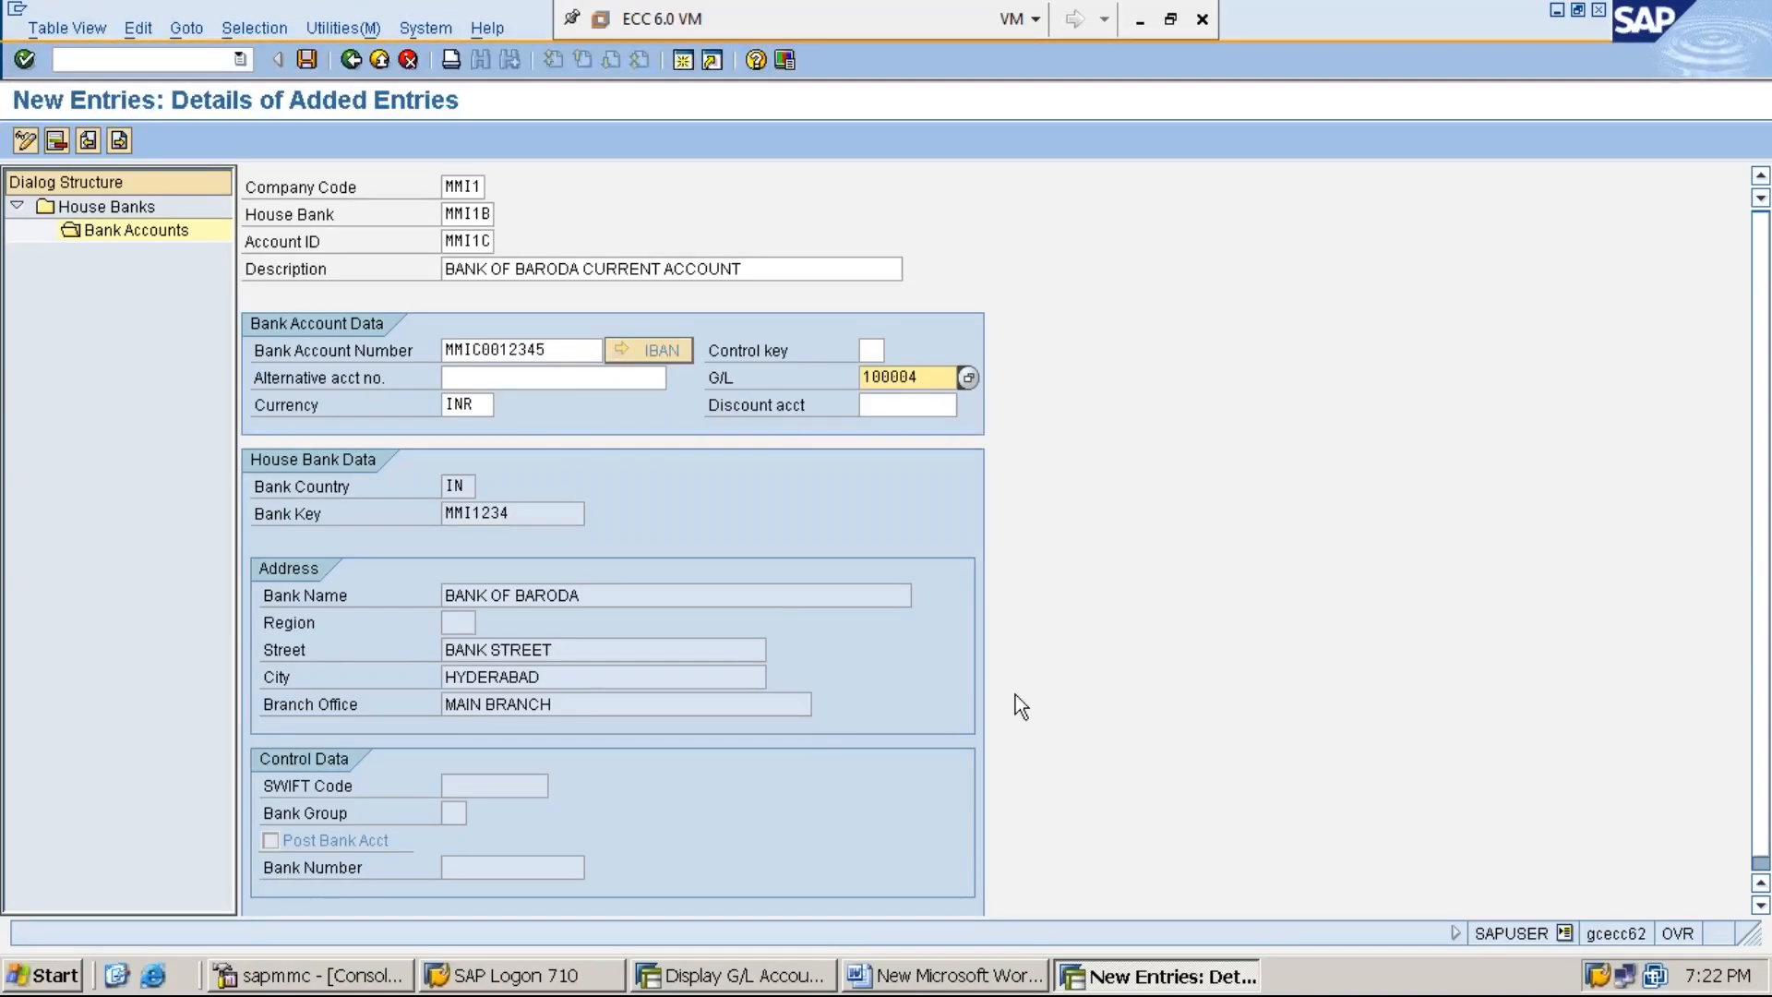
click(306, 58)
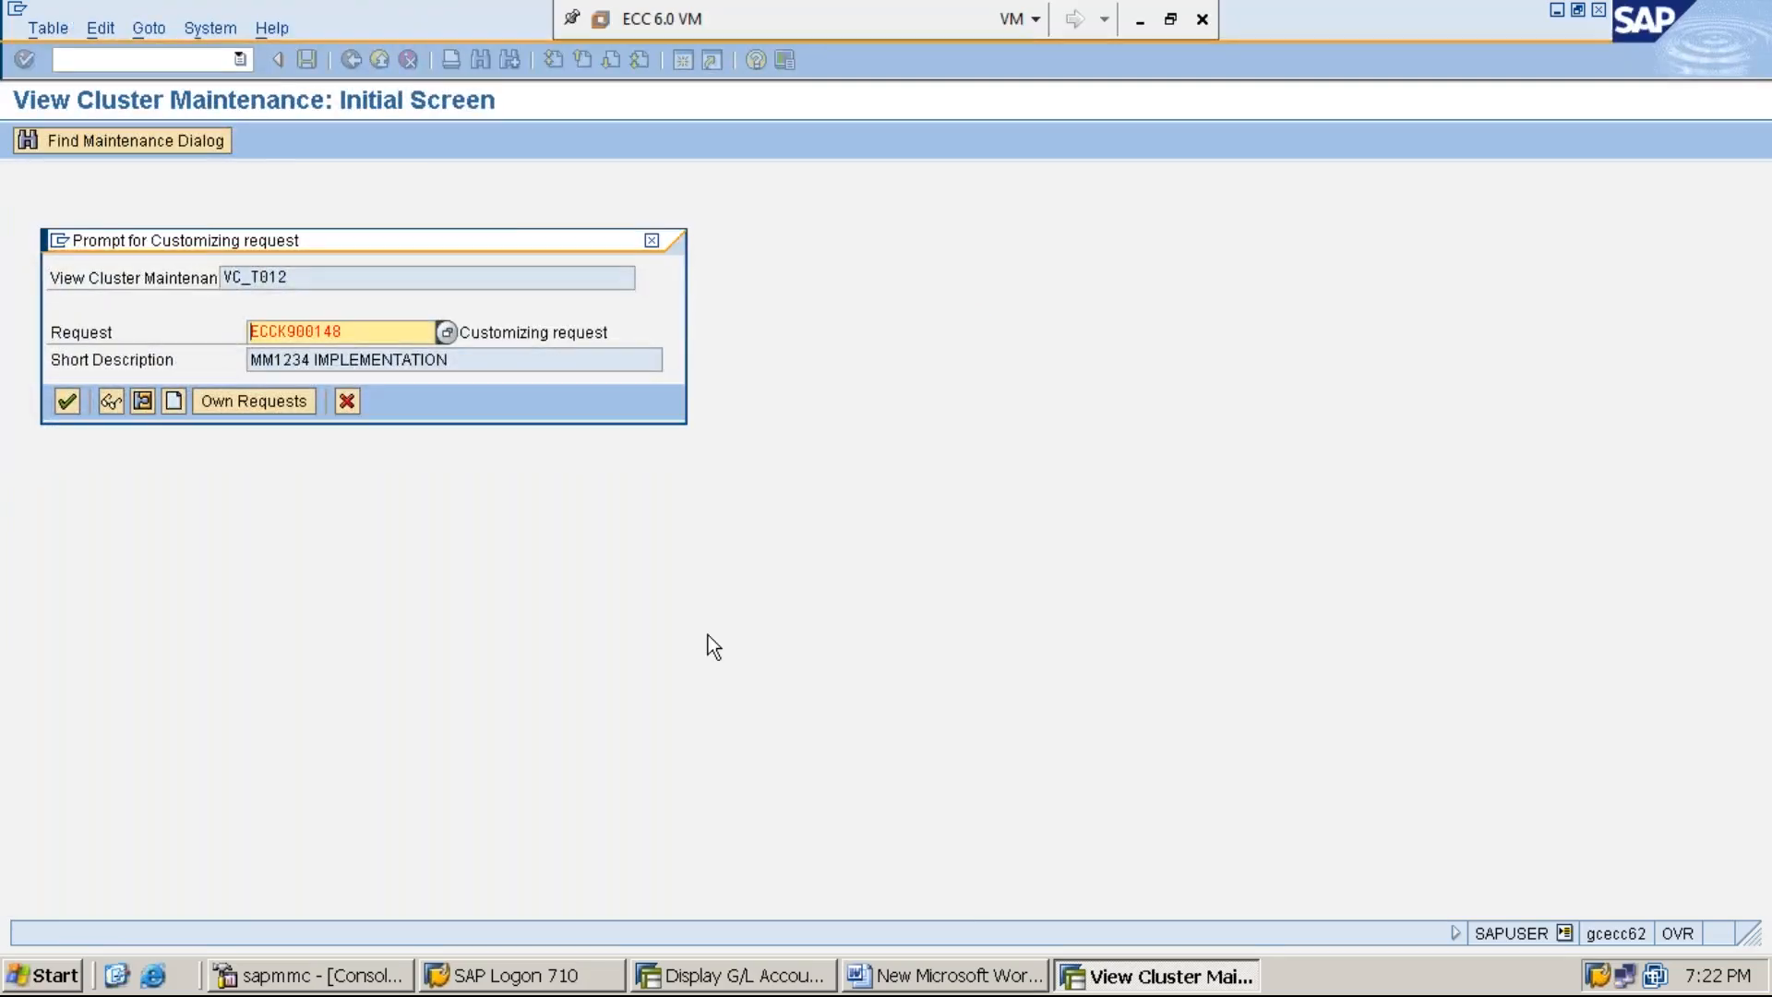
key(Return)
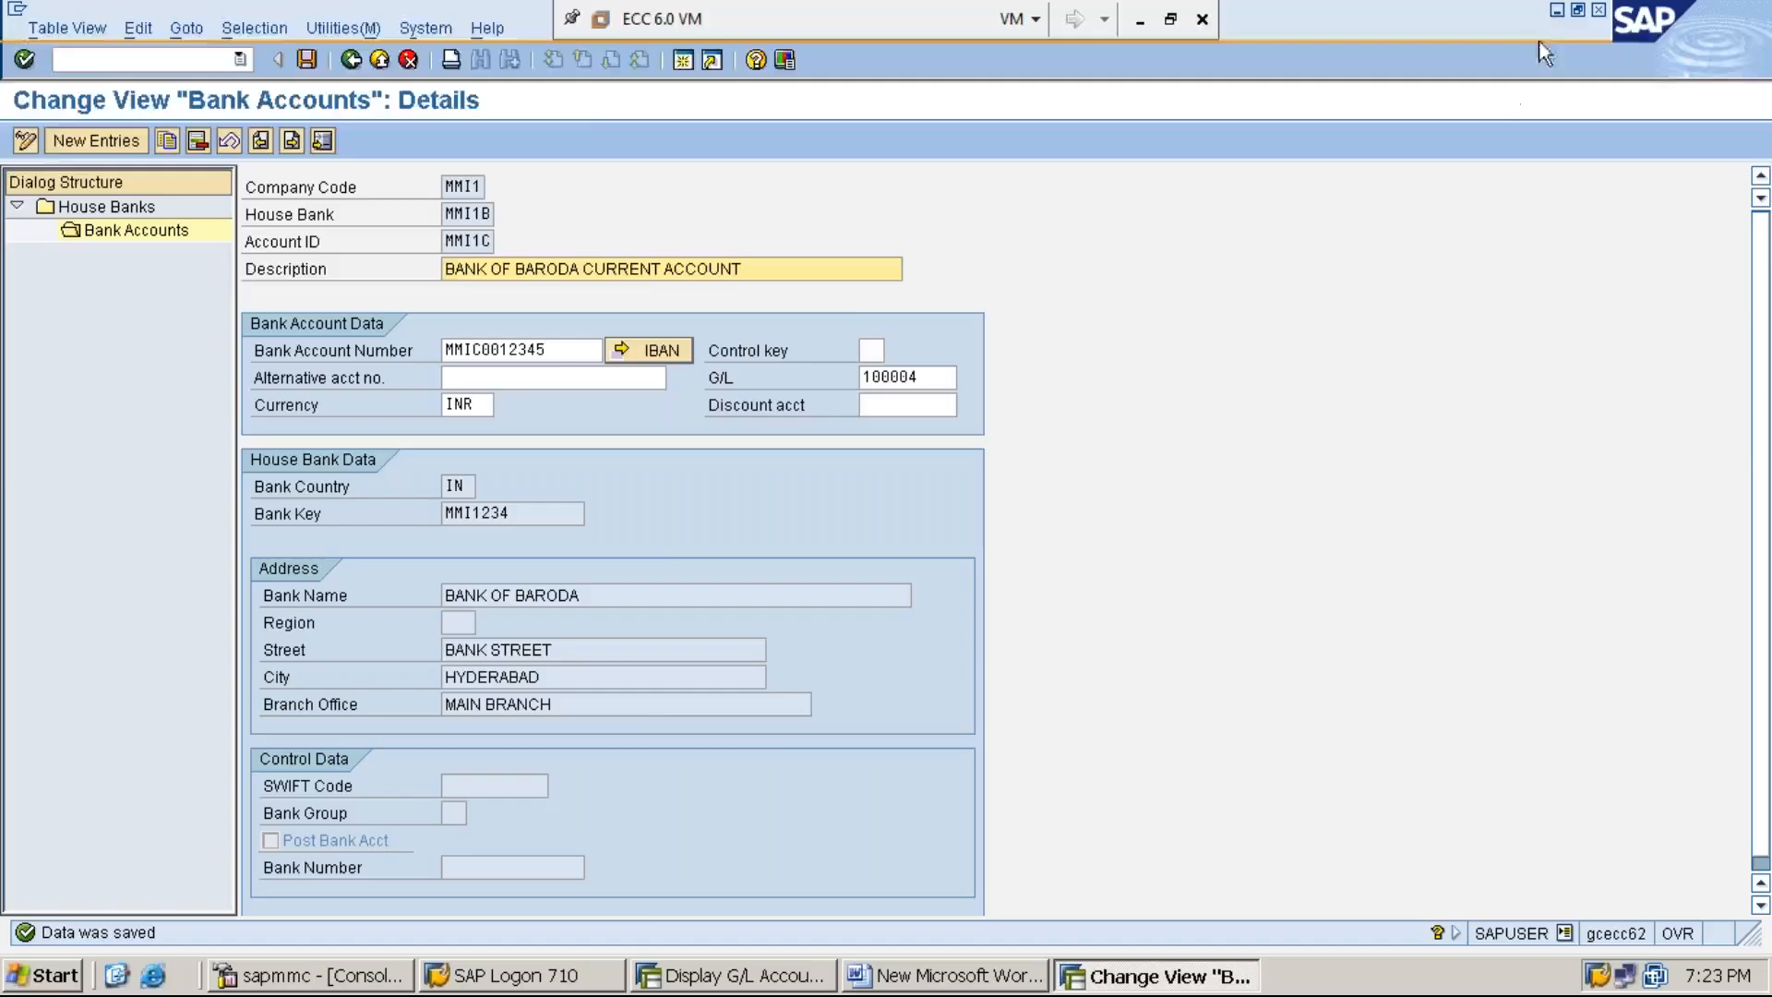
- Switch to the Word document and add the line "STEP:3: CREATE CHEQUE LOTS USING FCHI"
click(1558, 11)
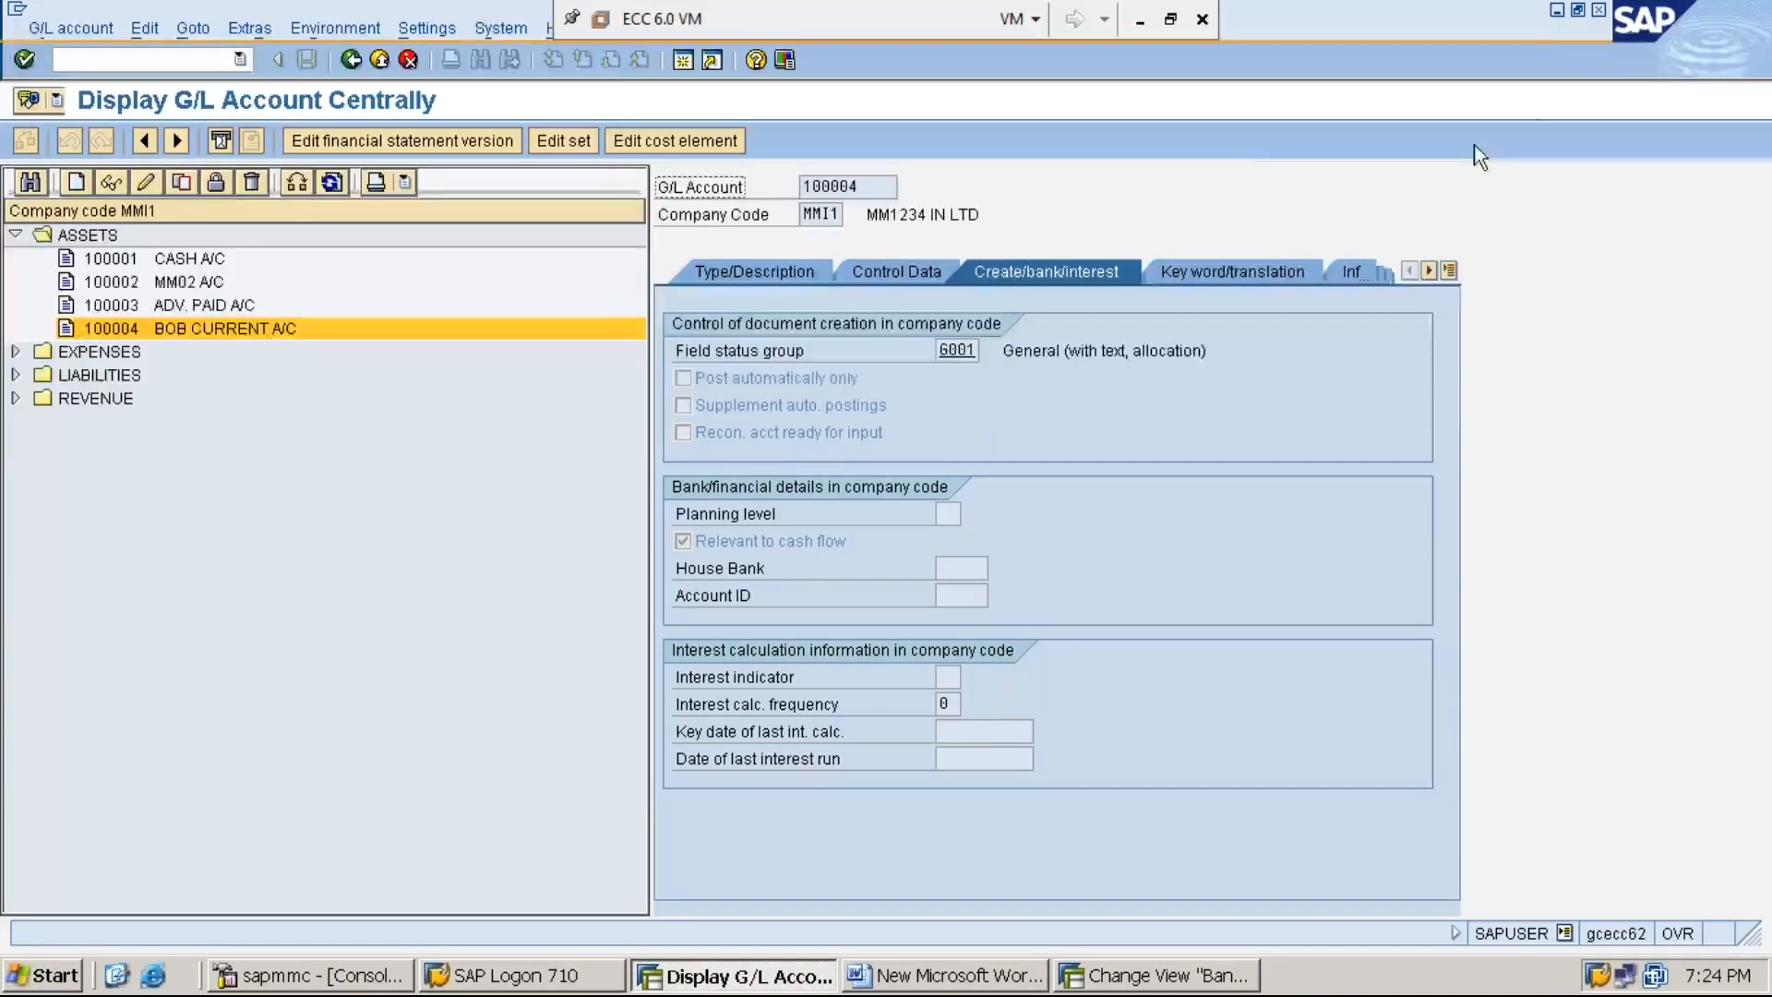
click(1558, 12)
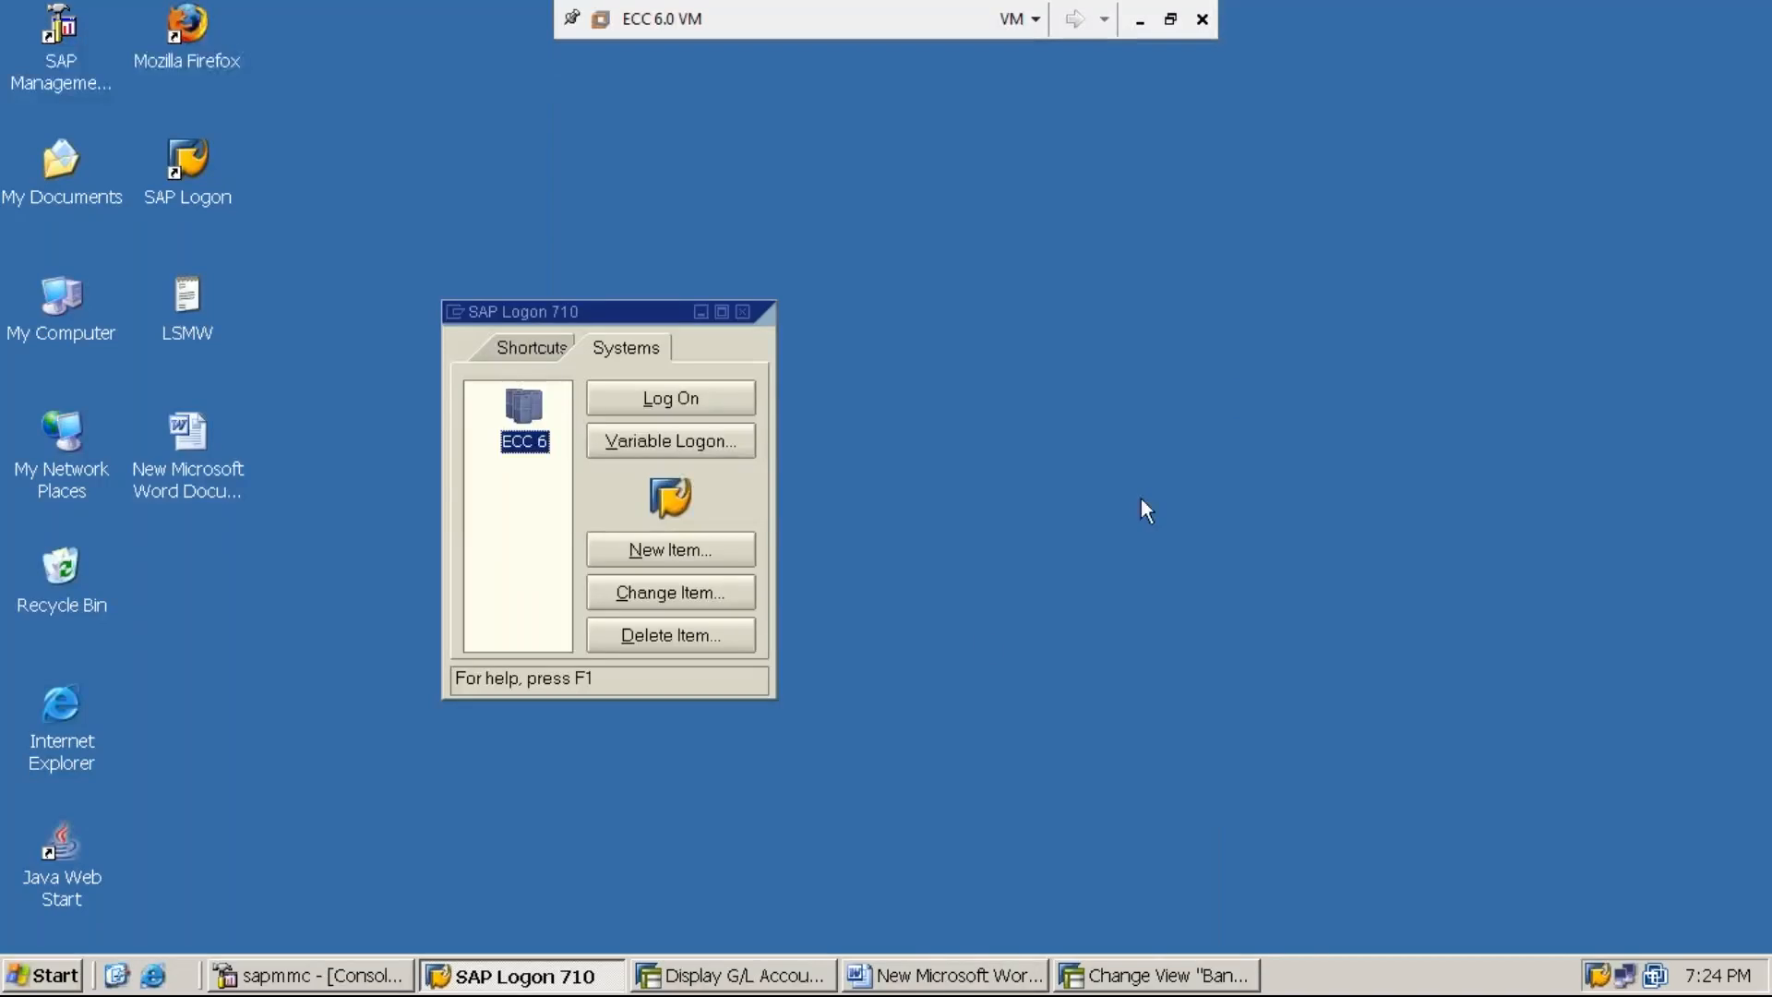
click(950, 978)
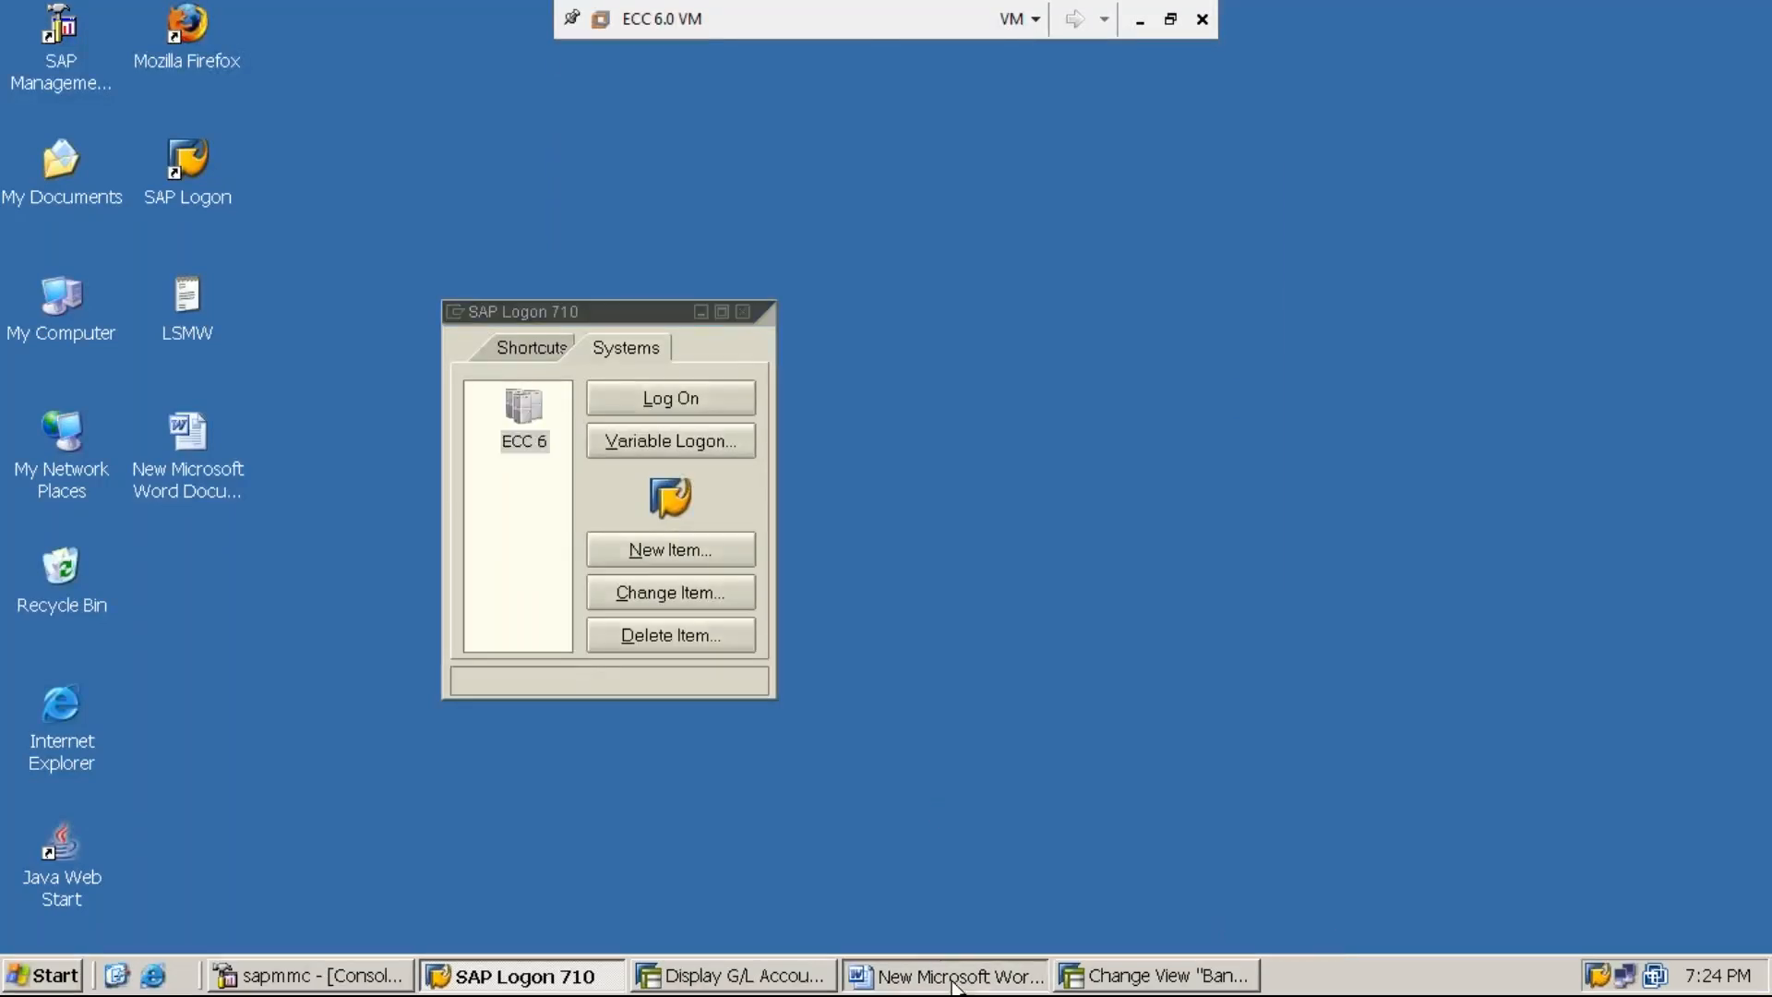
key(Return)
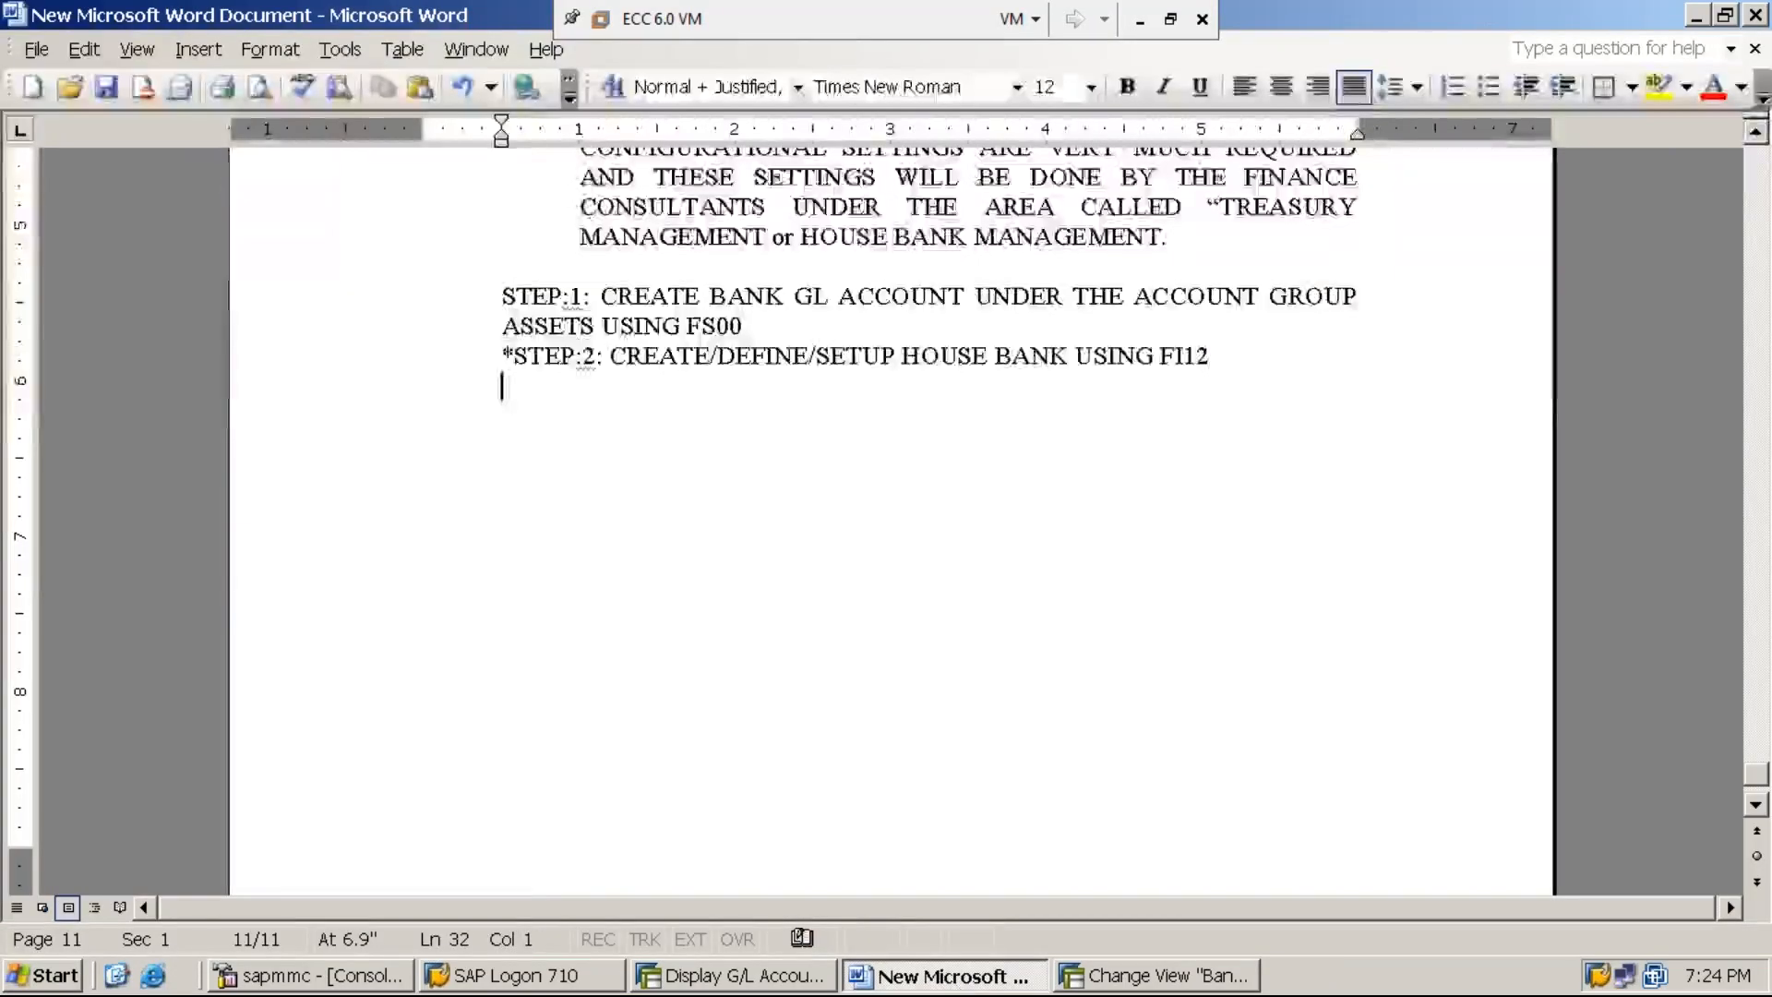
text(STEP:)
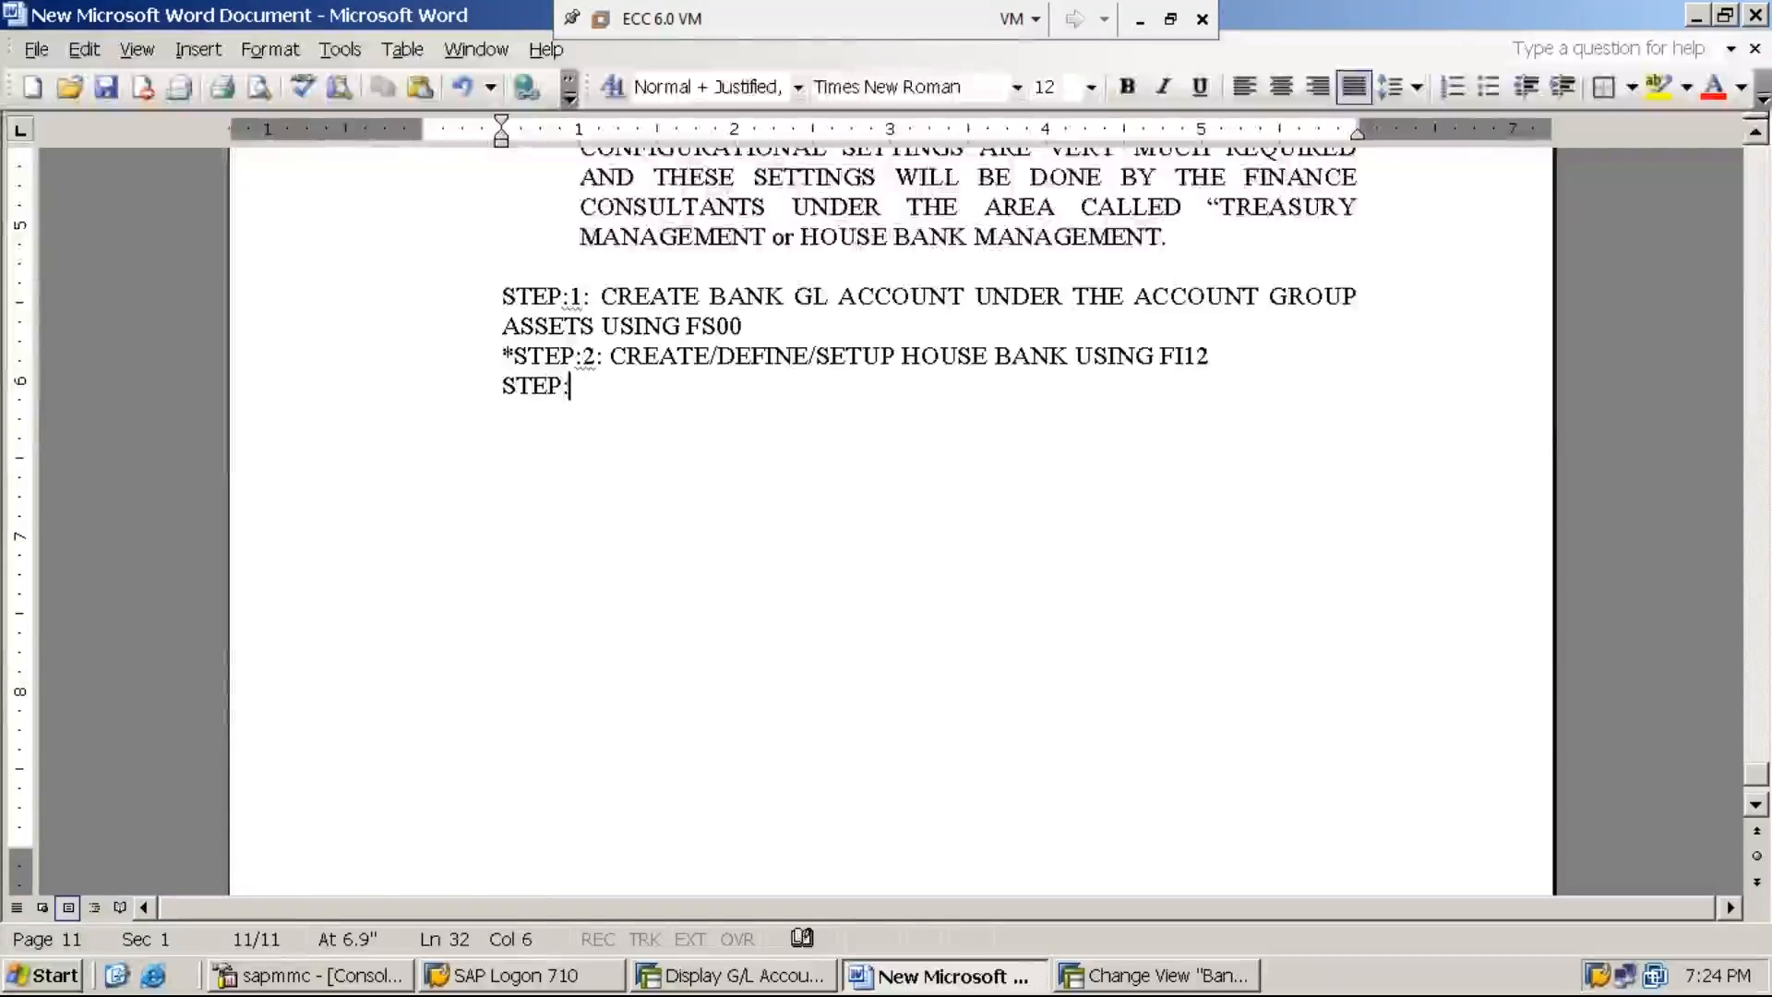
text(3: CREATE)
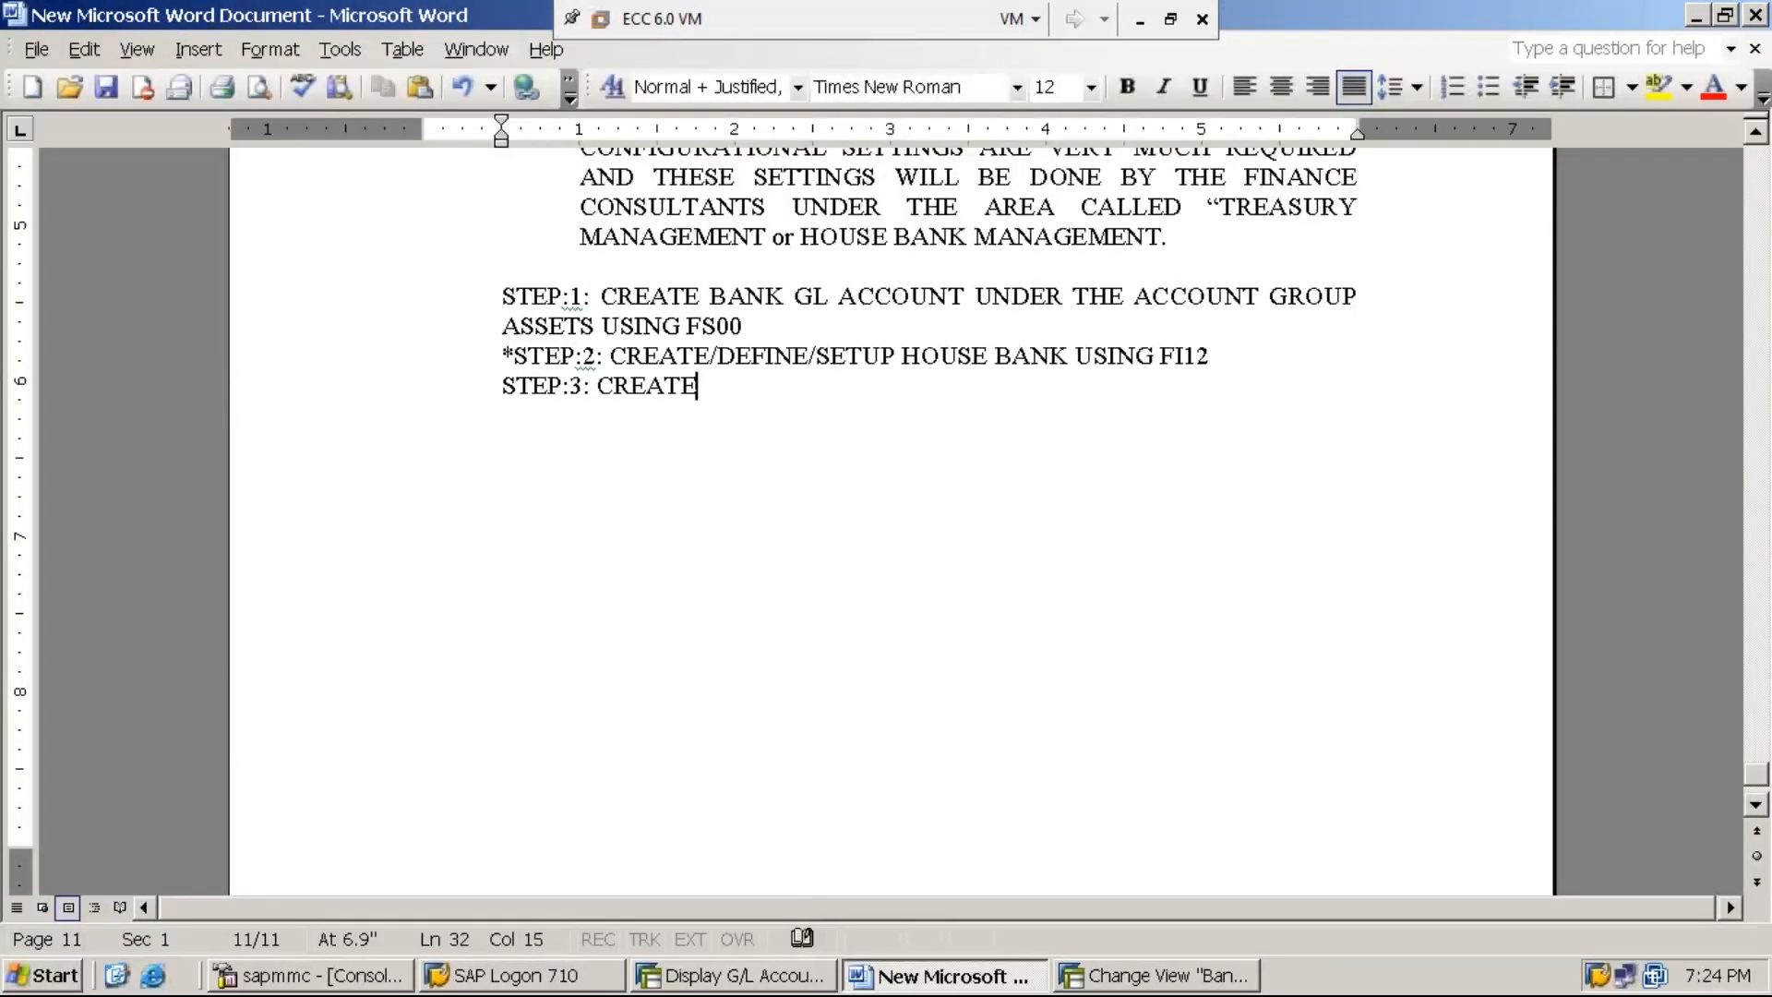
text( CHEQUE L)
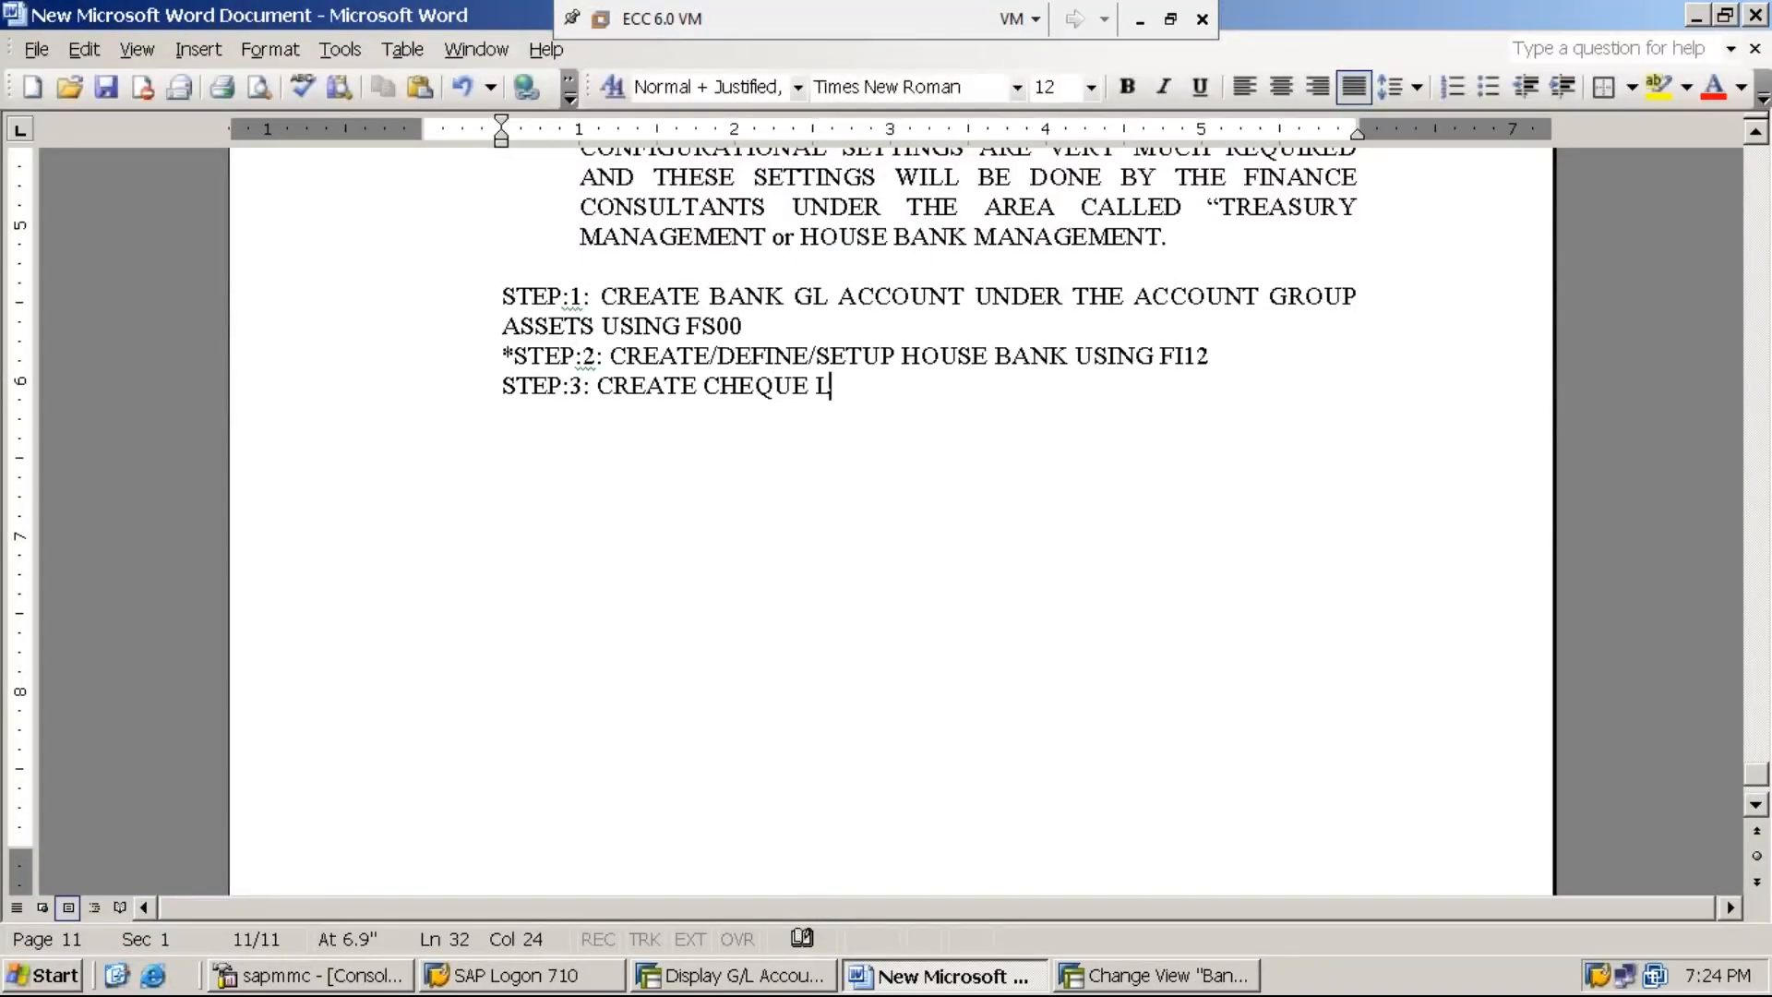
text(OTS USING )
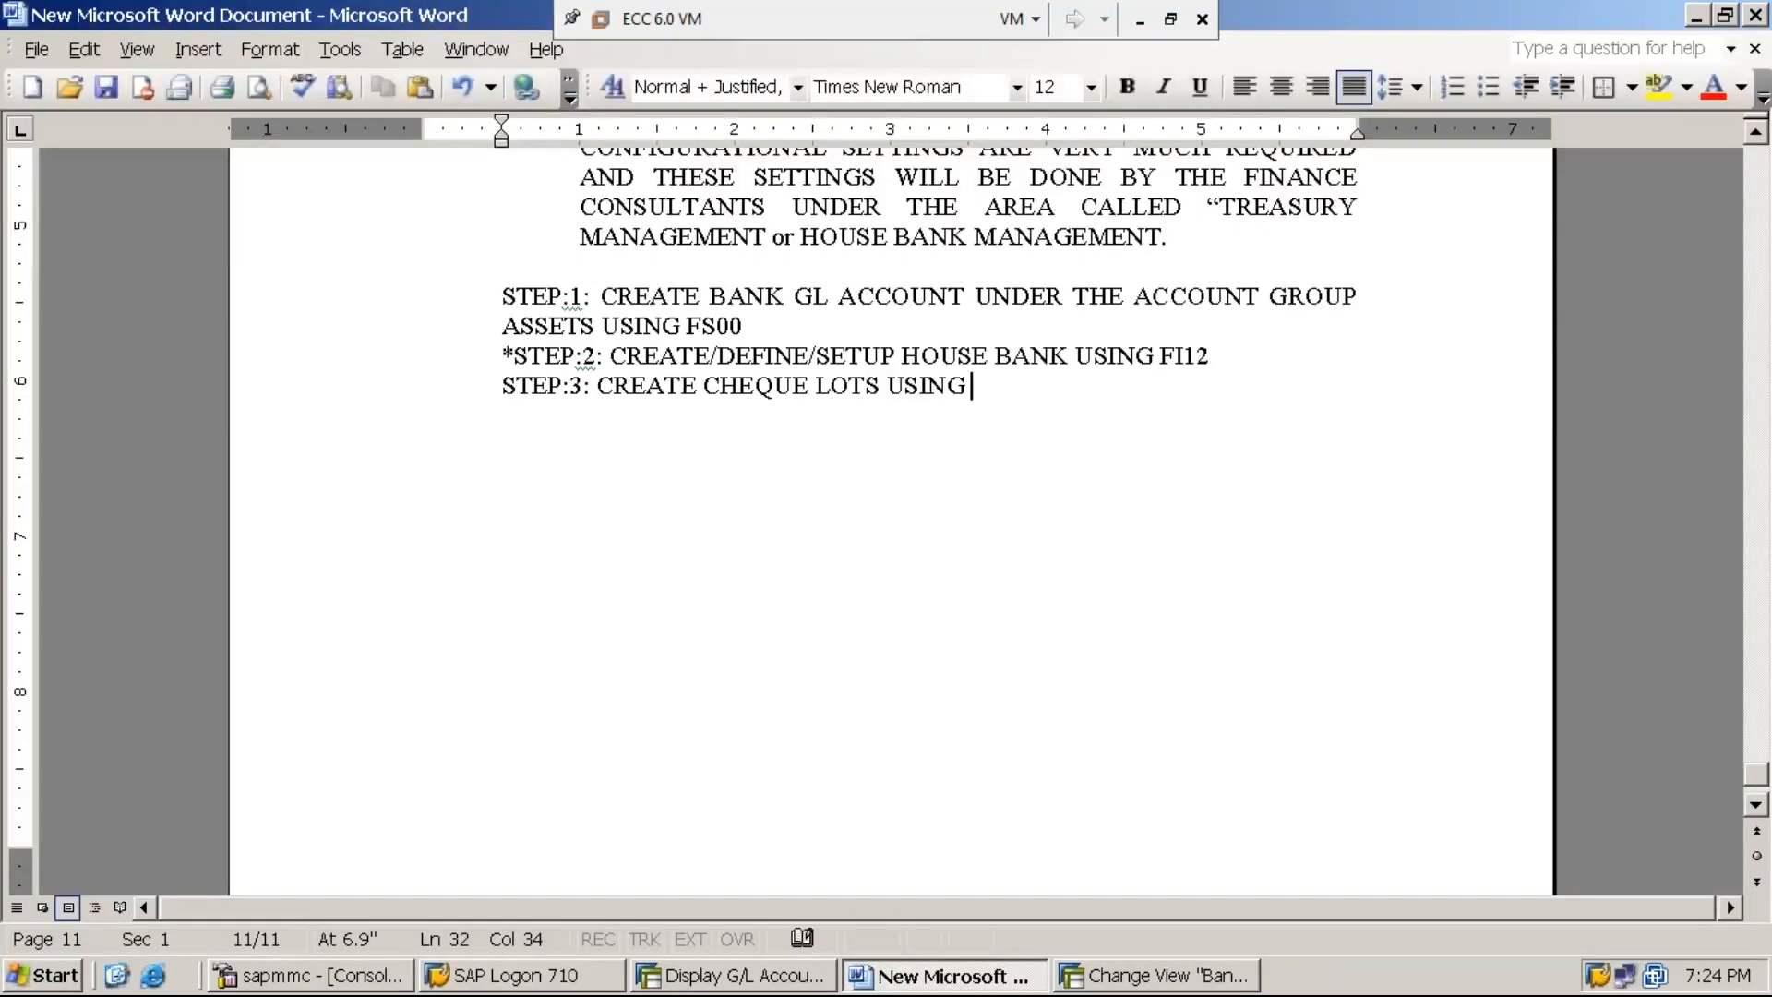
text(FCHI)
click(425, 653)
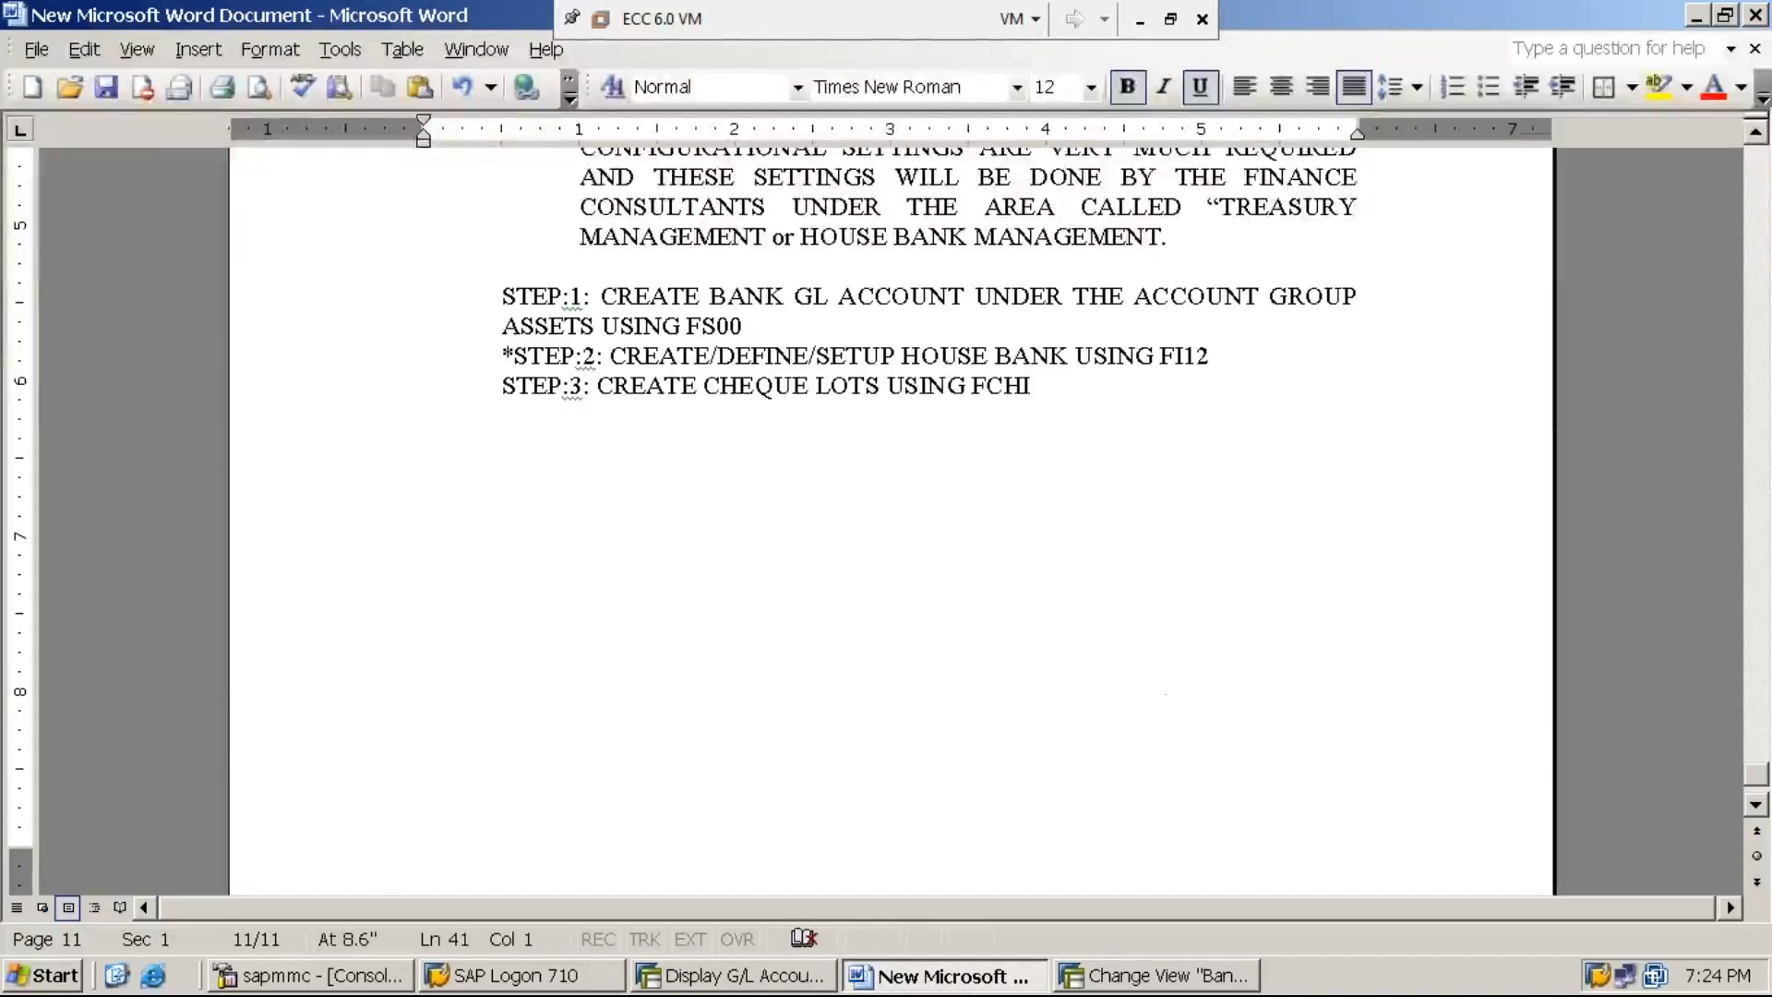
- Switch back to SAP, leave the bank account view with /N and open the SAP Reference IMG through transaction SPRO
click(1149, 978)
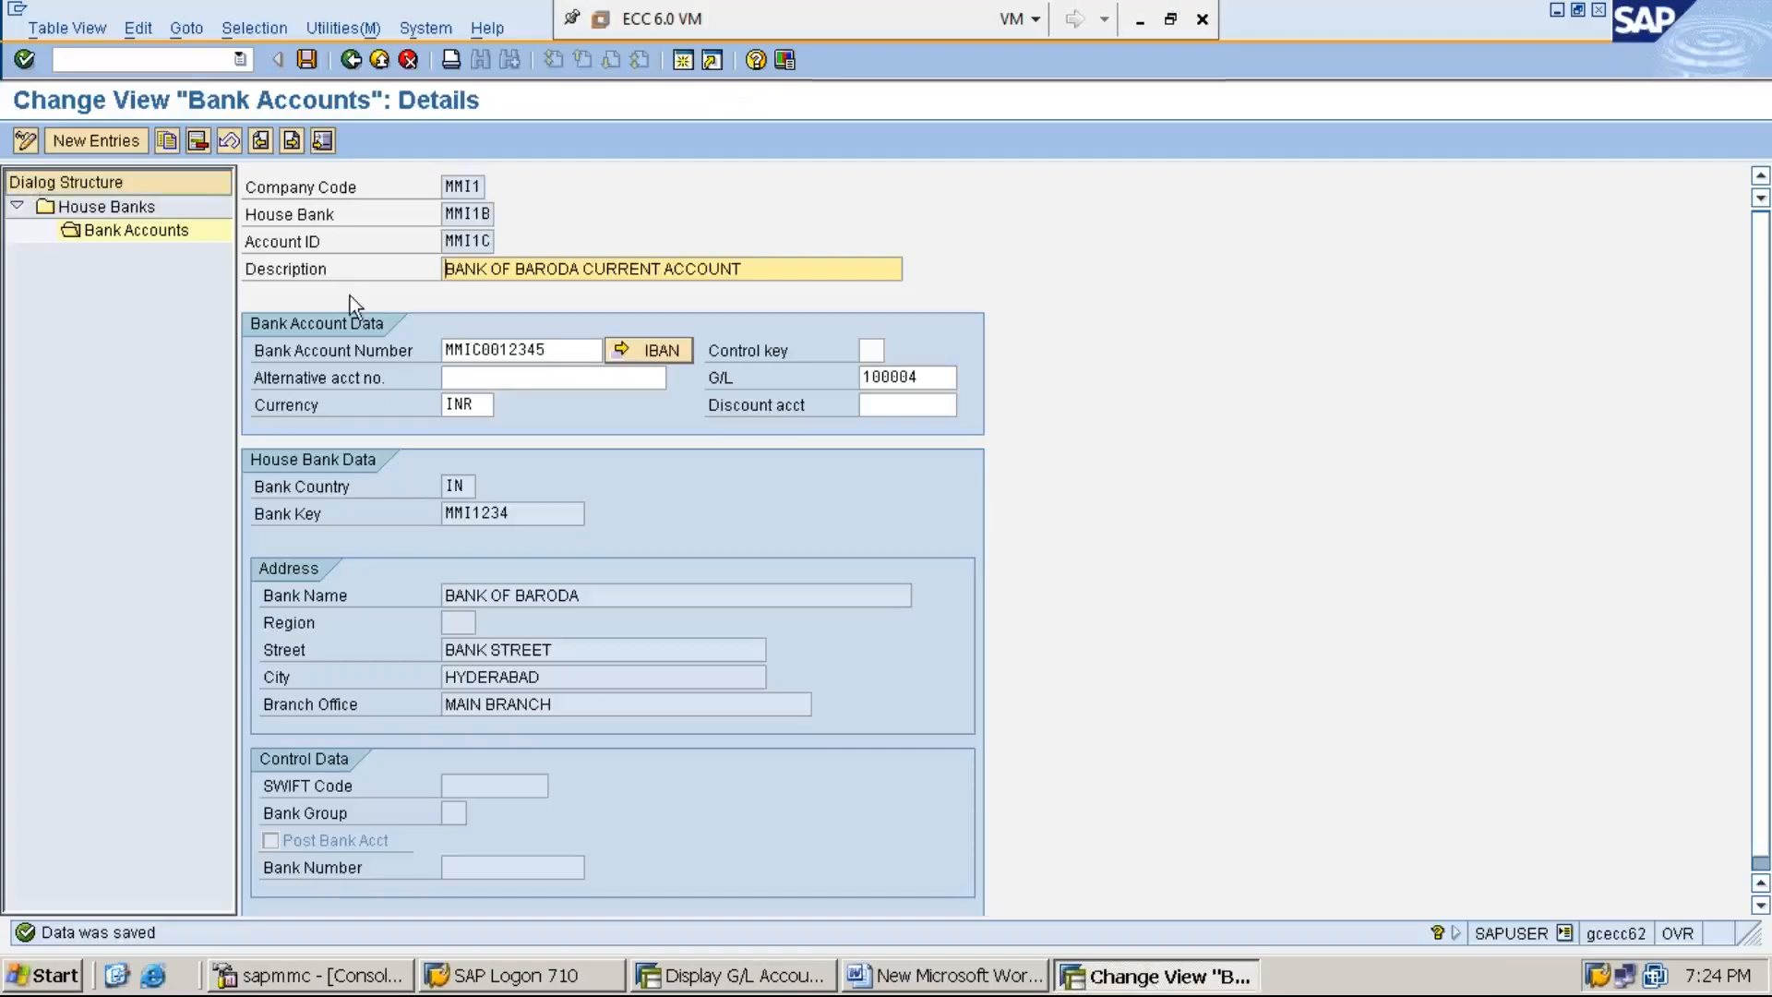
click(181, 59)
text(/N)
key(Return)
text(SPRO)
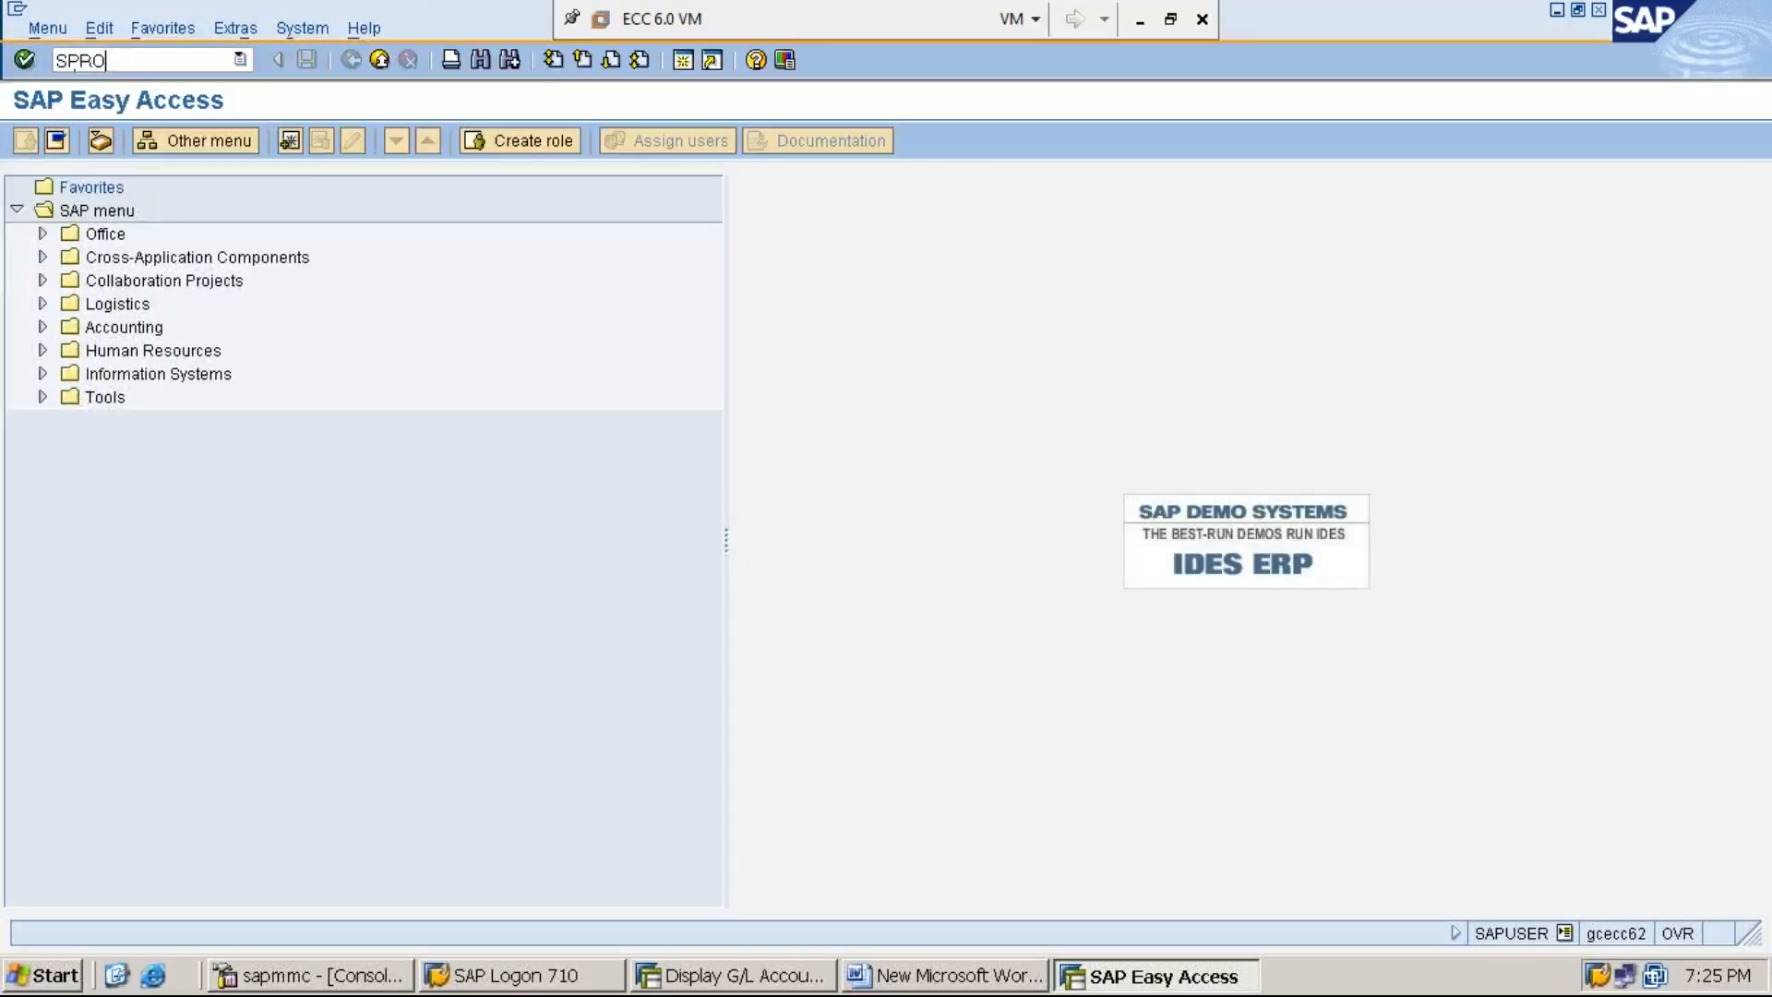
key(Return)
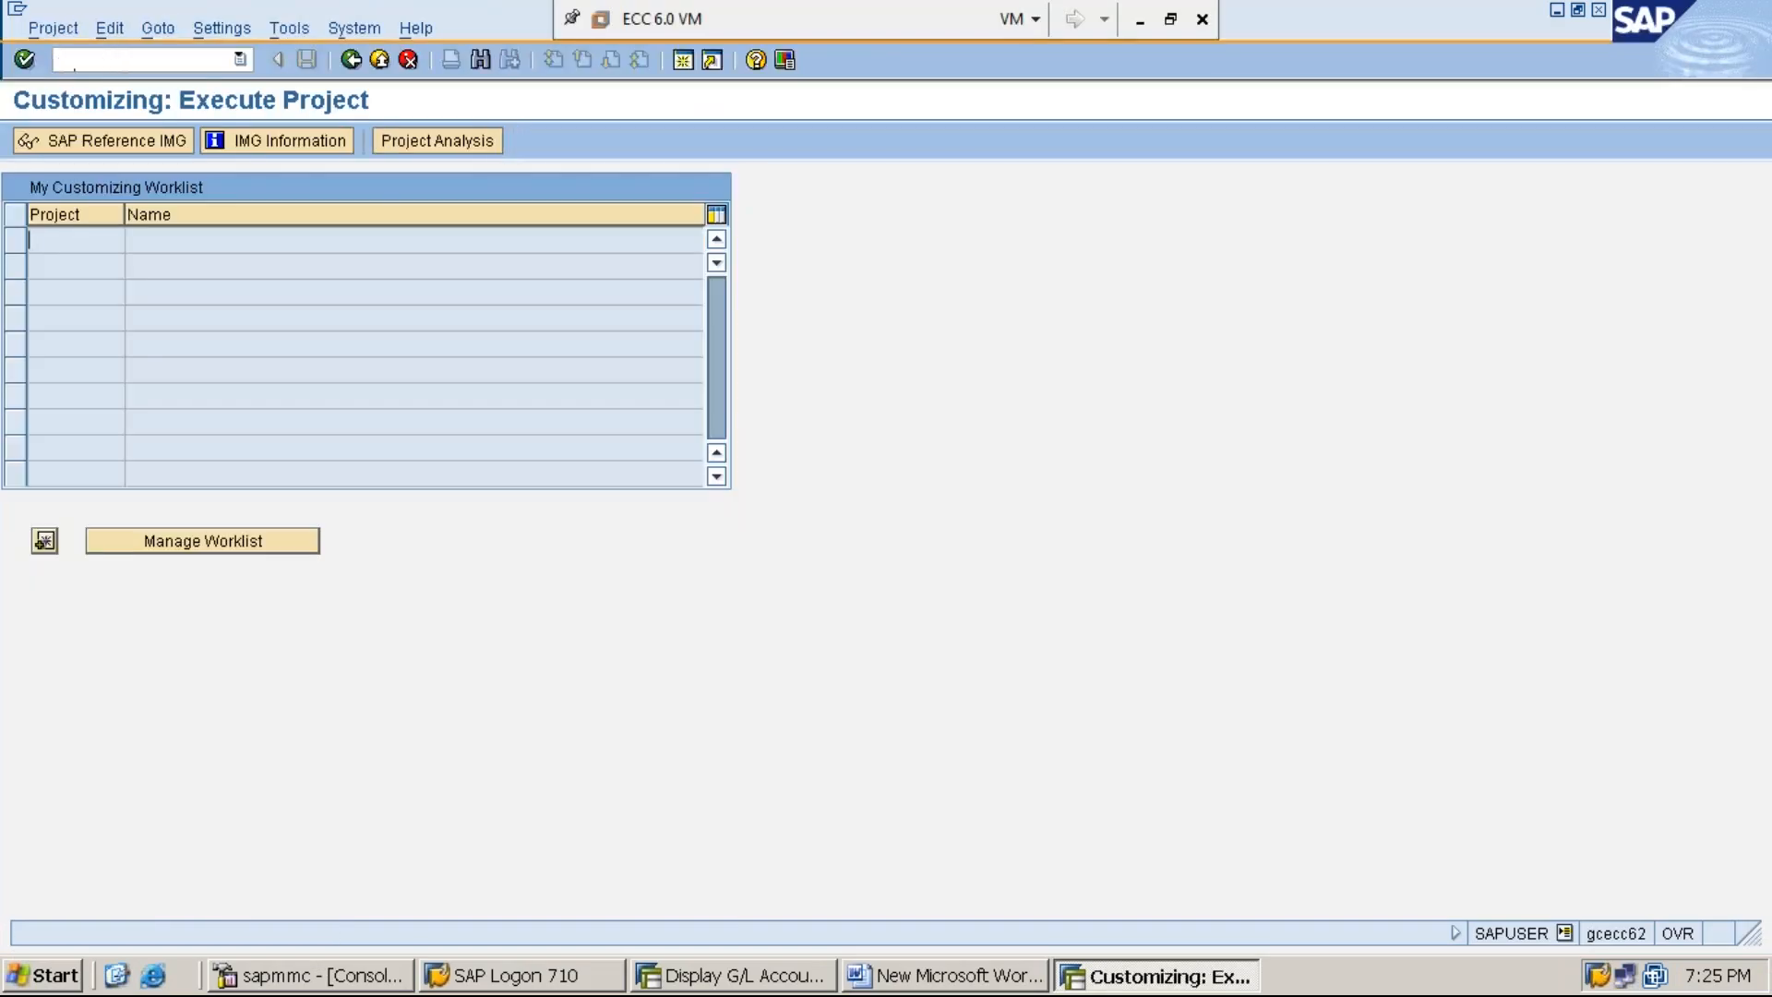
click(138, 143)
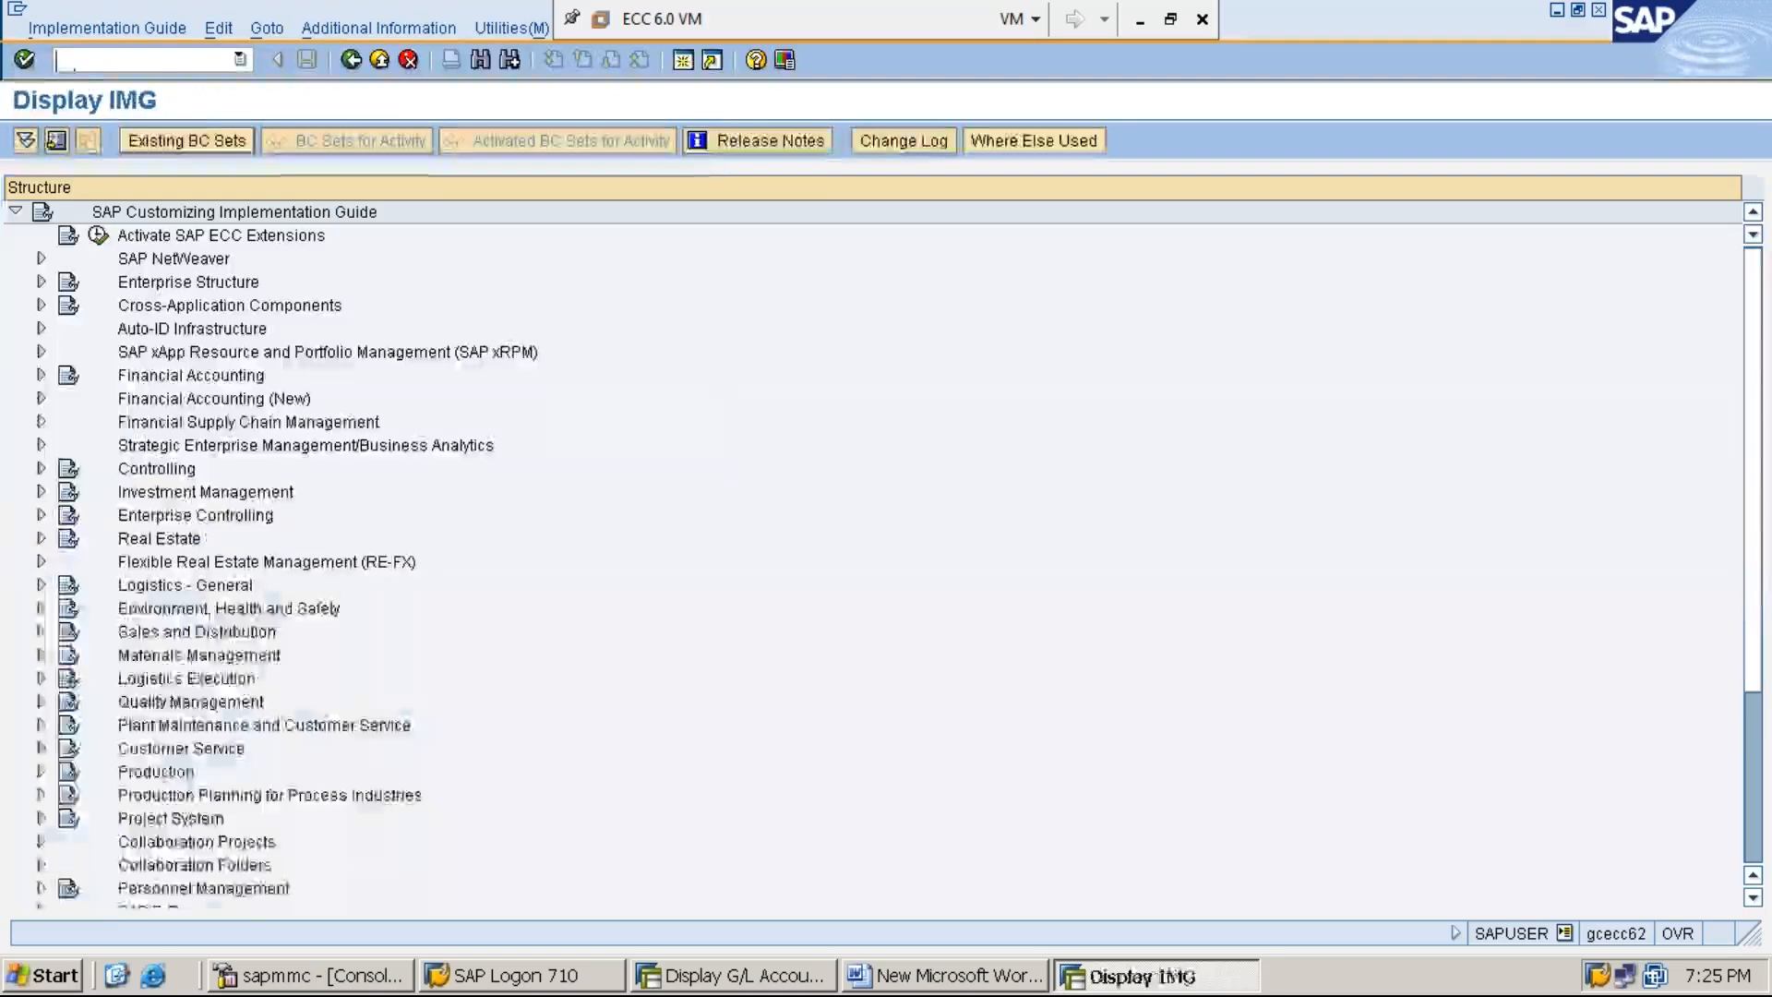
- Display the IMG activity keys as additional information in the IMG structure
click(407, 32)
key(Down)
key(Right)
key(Down)
key(Right)
key(Down)
key(Return)
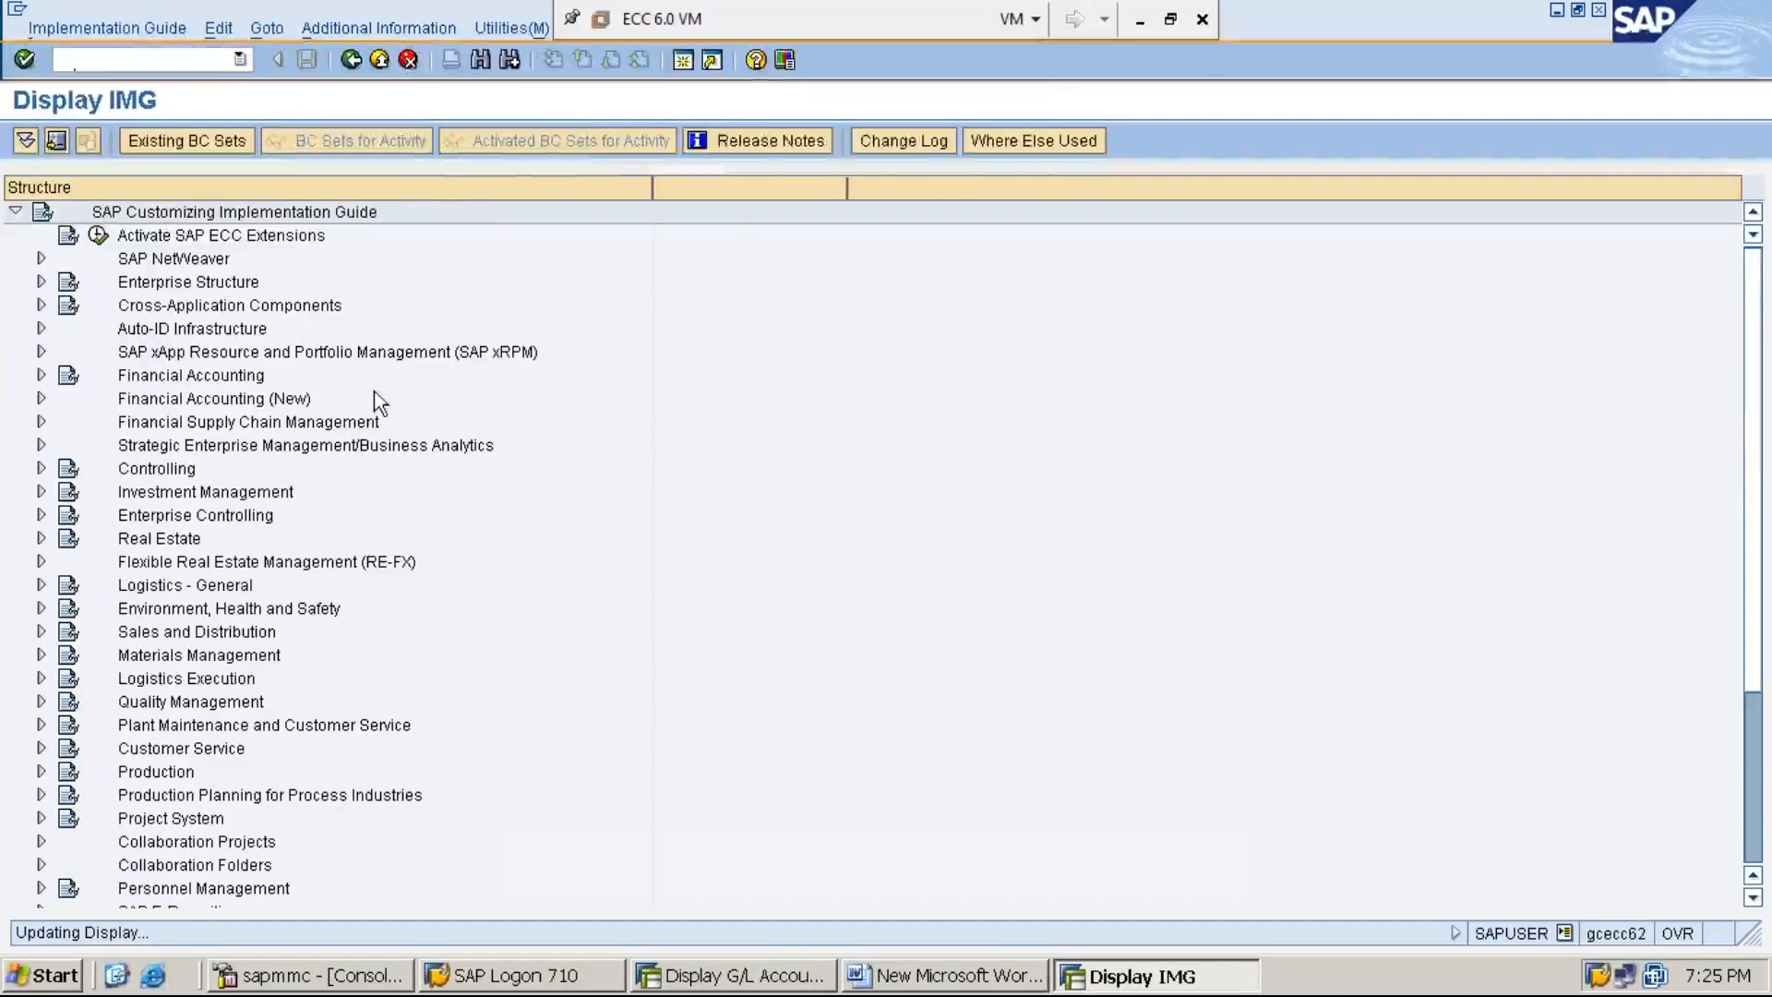
- Expand Financial Accounting, Accounts Receivable and Accounts Payable, down to the contents of Business Transactions
double_click(238, 379)
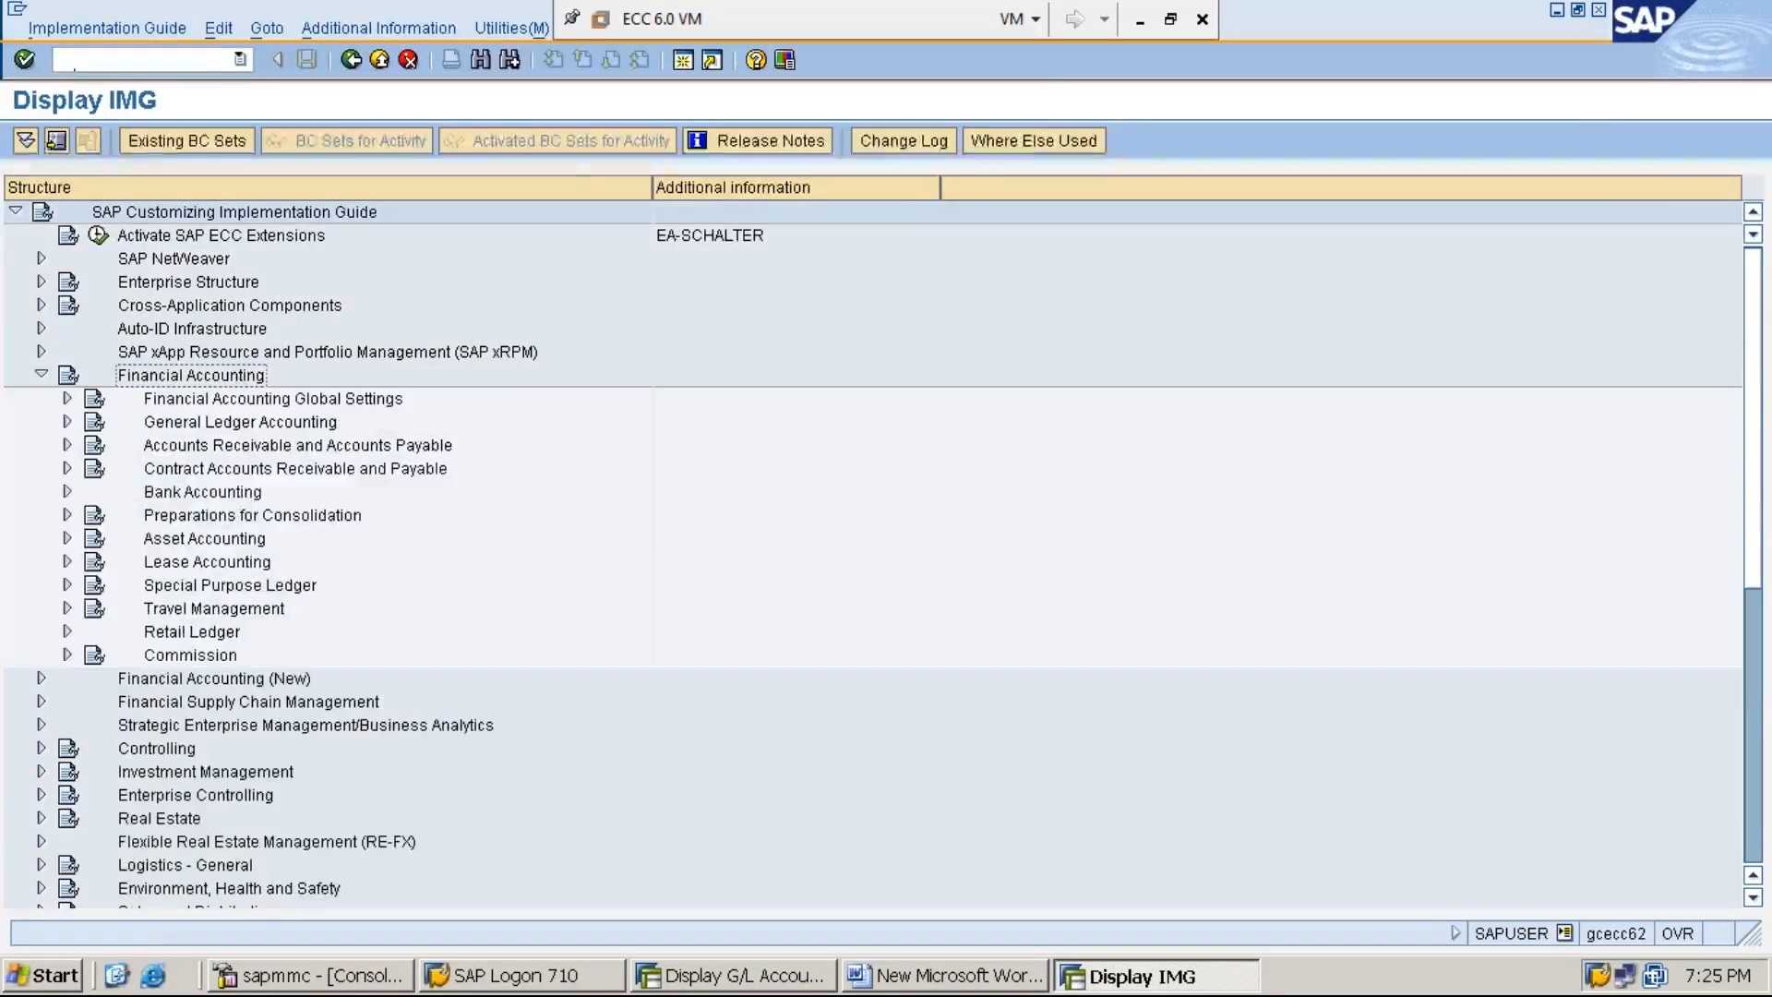
key(Down)
key(Down)
key(Down)
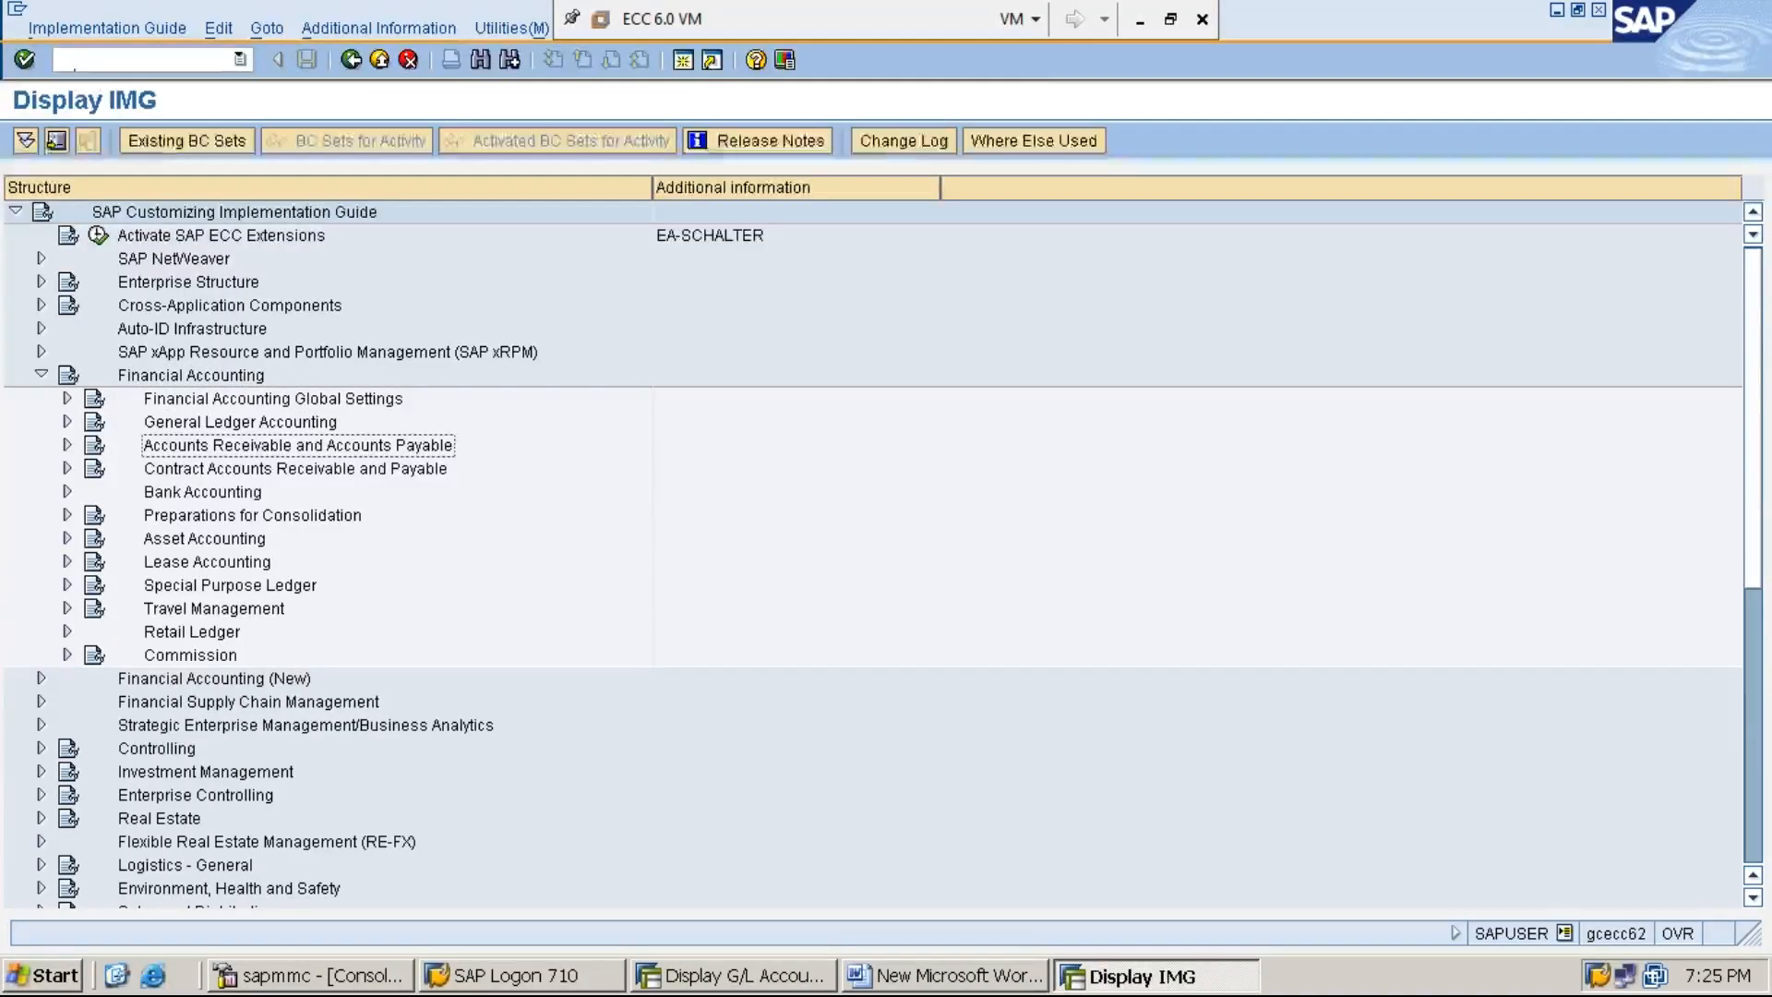
key(Right)
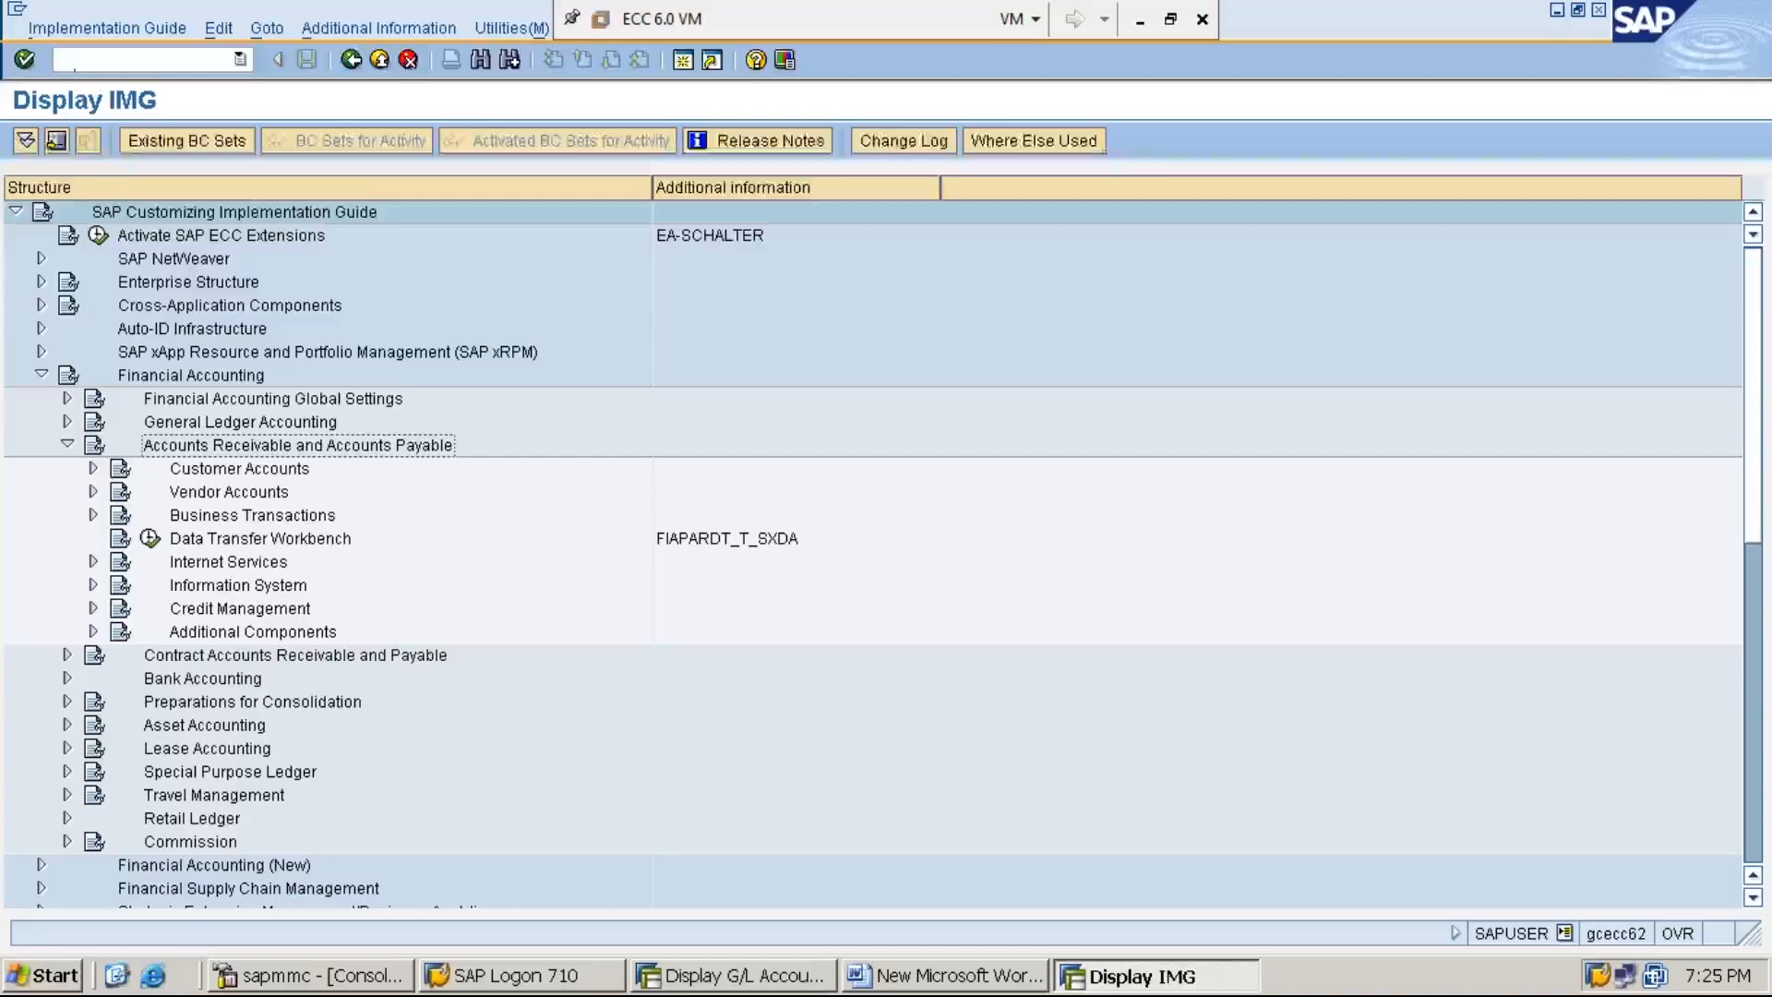
key(Down)
key(Down)
key(Down)
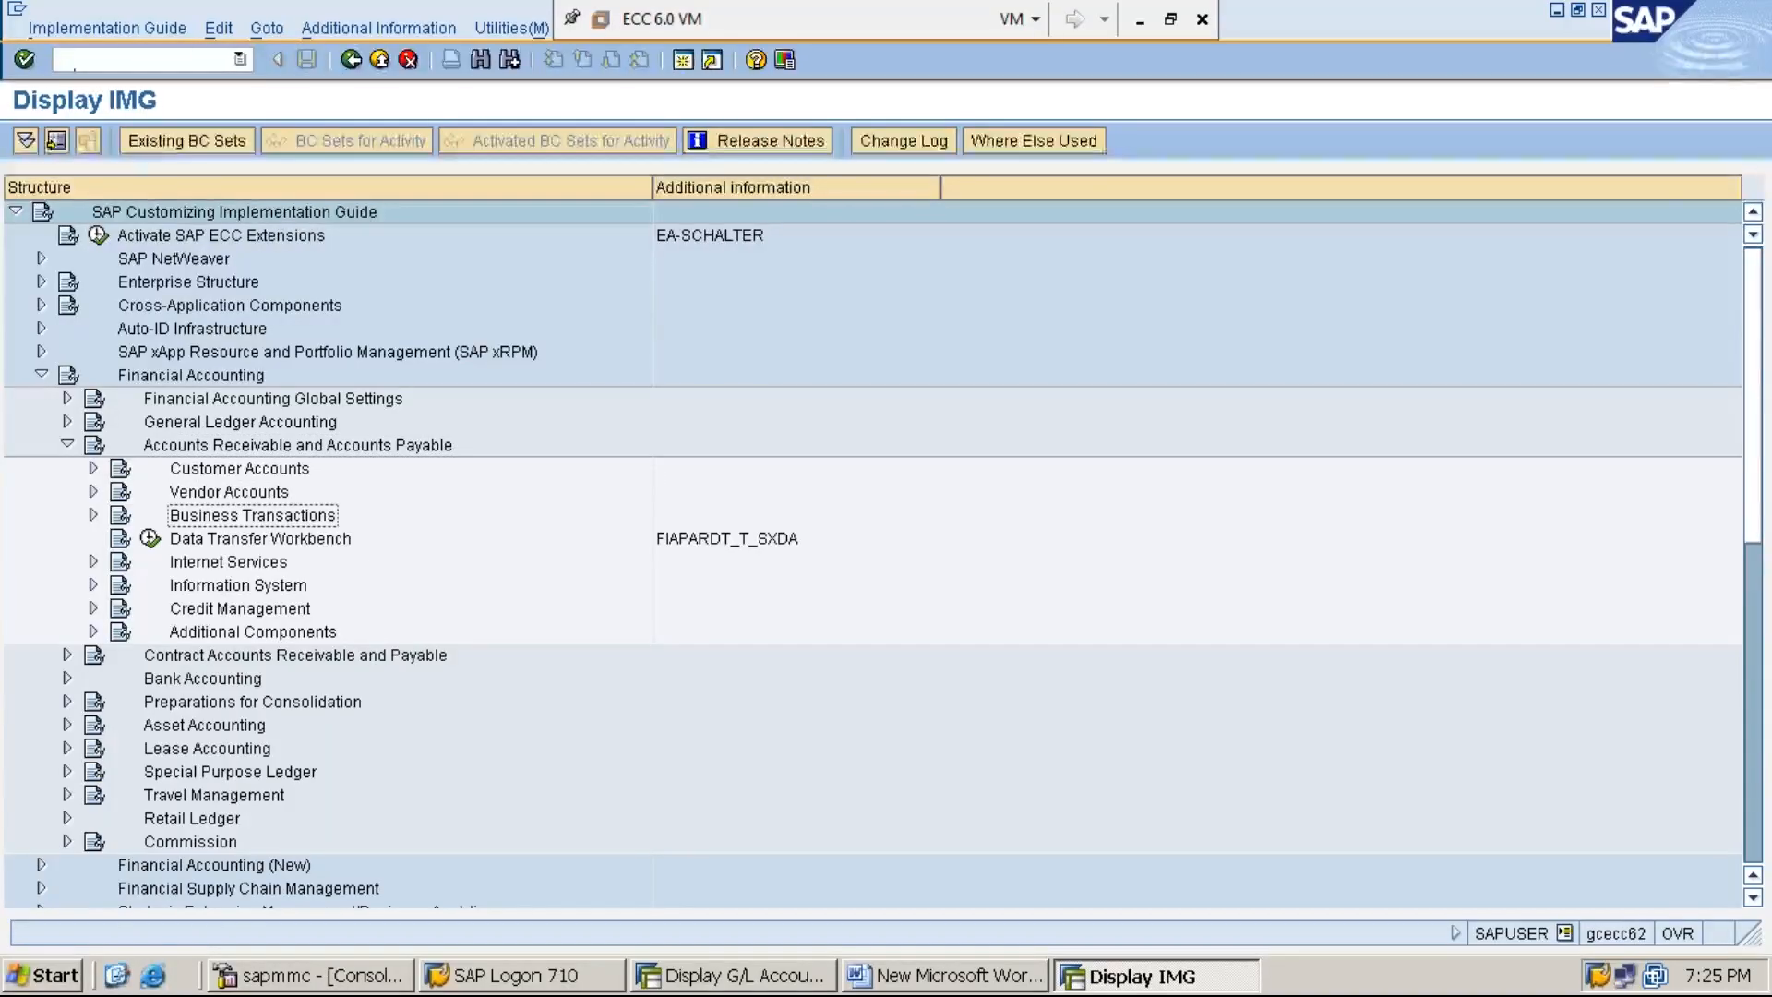
key(Right)
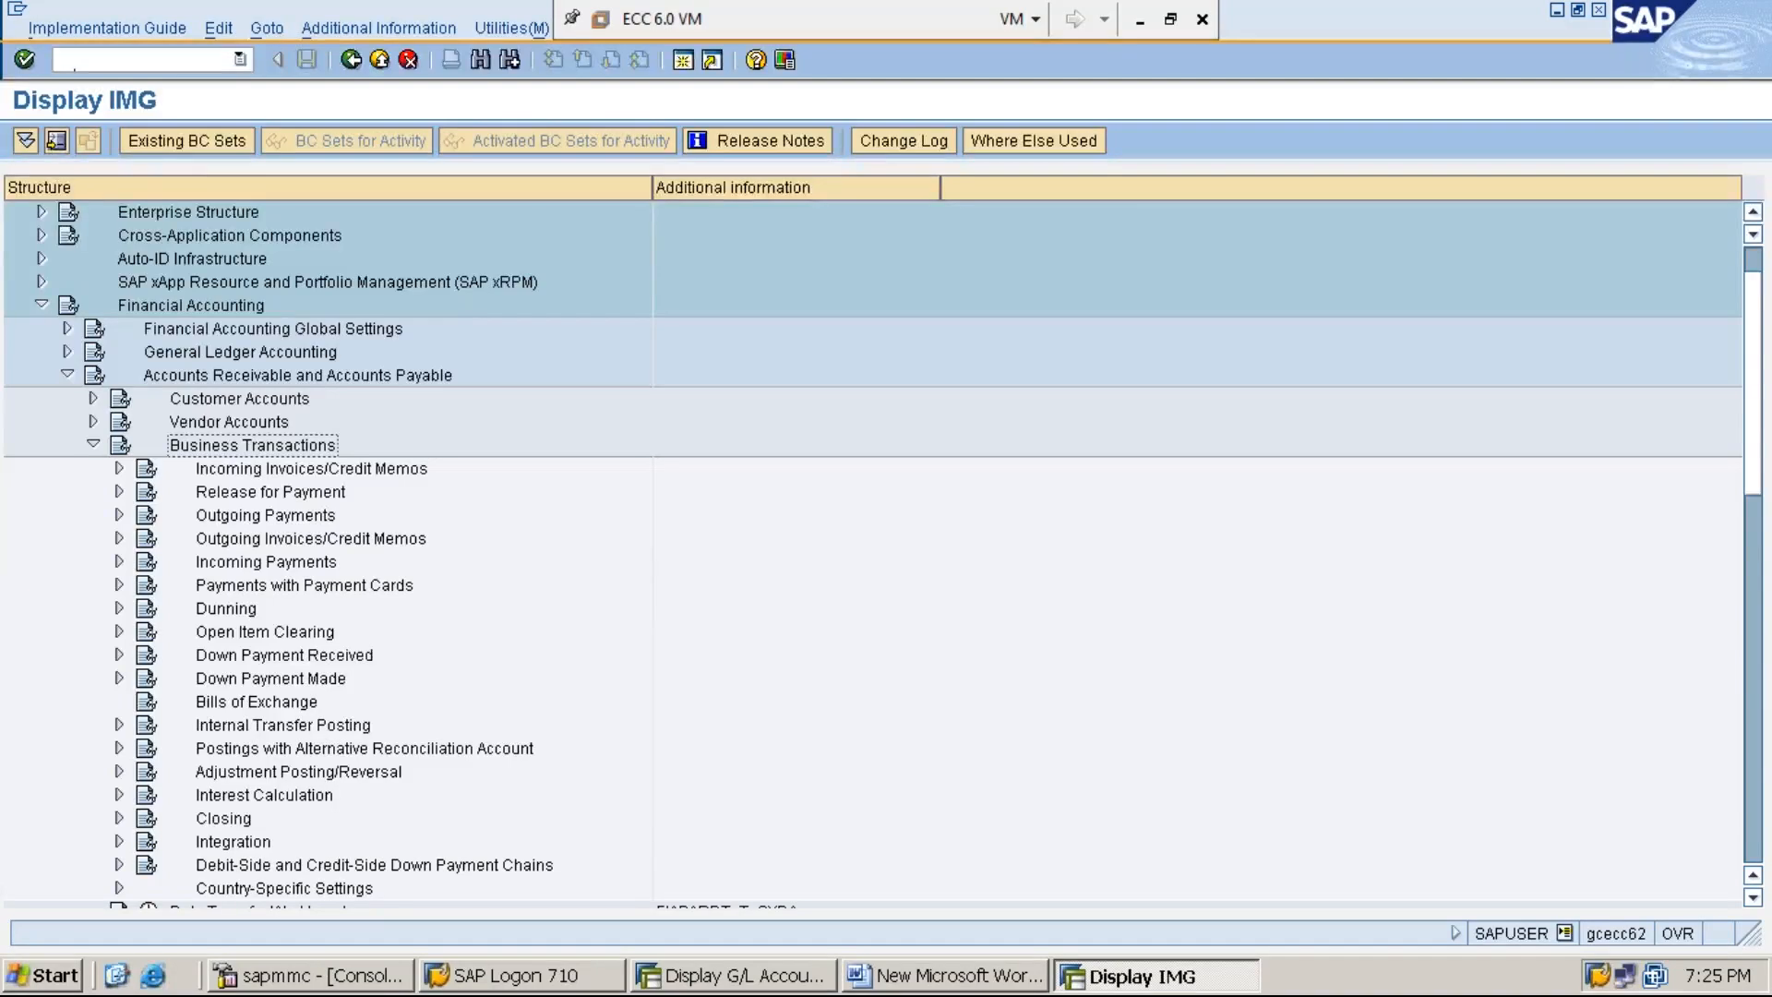
- Expand Outgoing Payments under Business Transactions, and its Automatic Outgoing Payments node
key(Down)
key(Down)
key(Down)
key(Right)
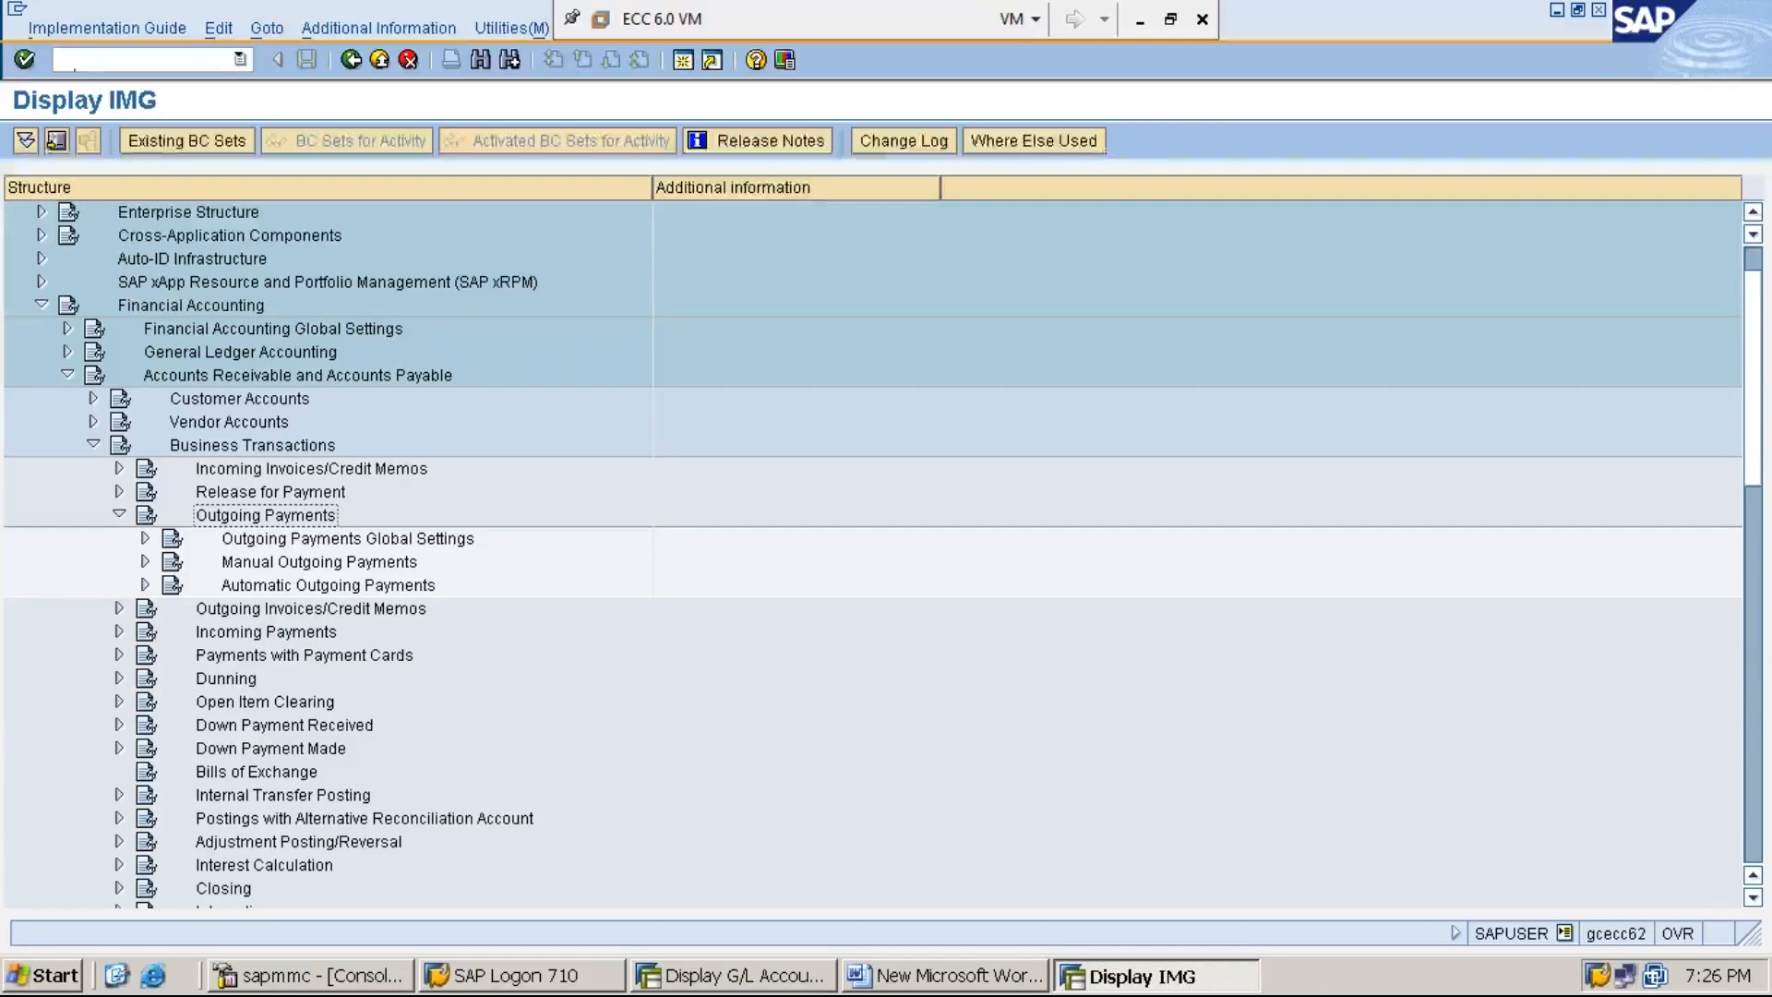
key(Down)
key(Down)
key(Down)
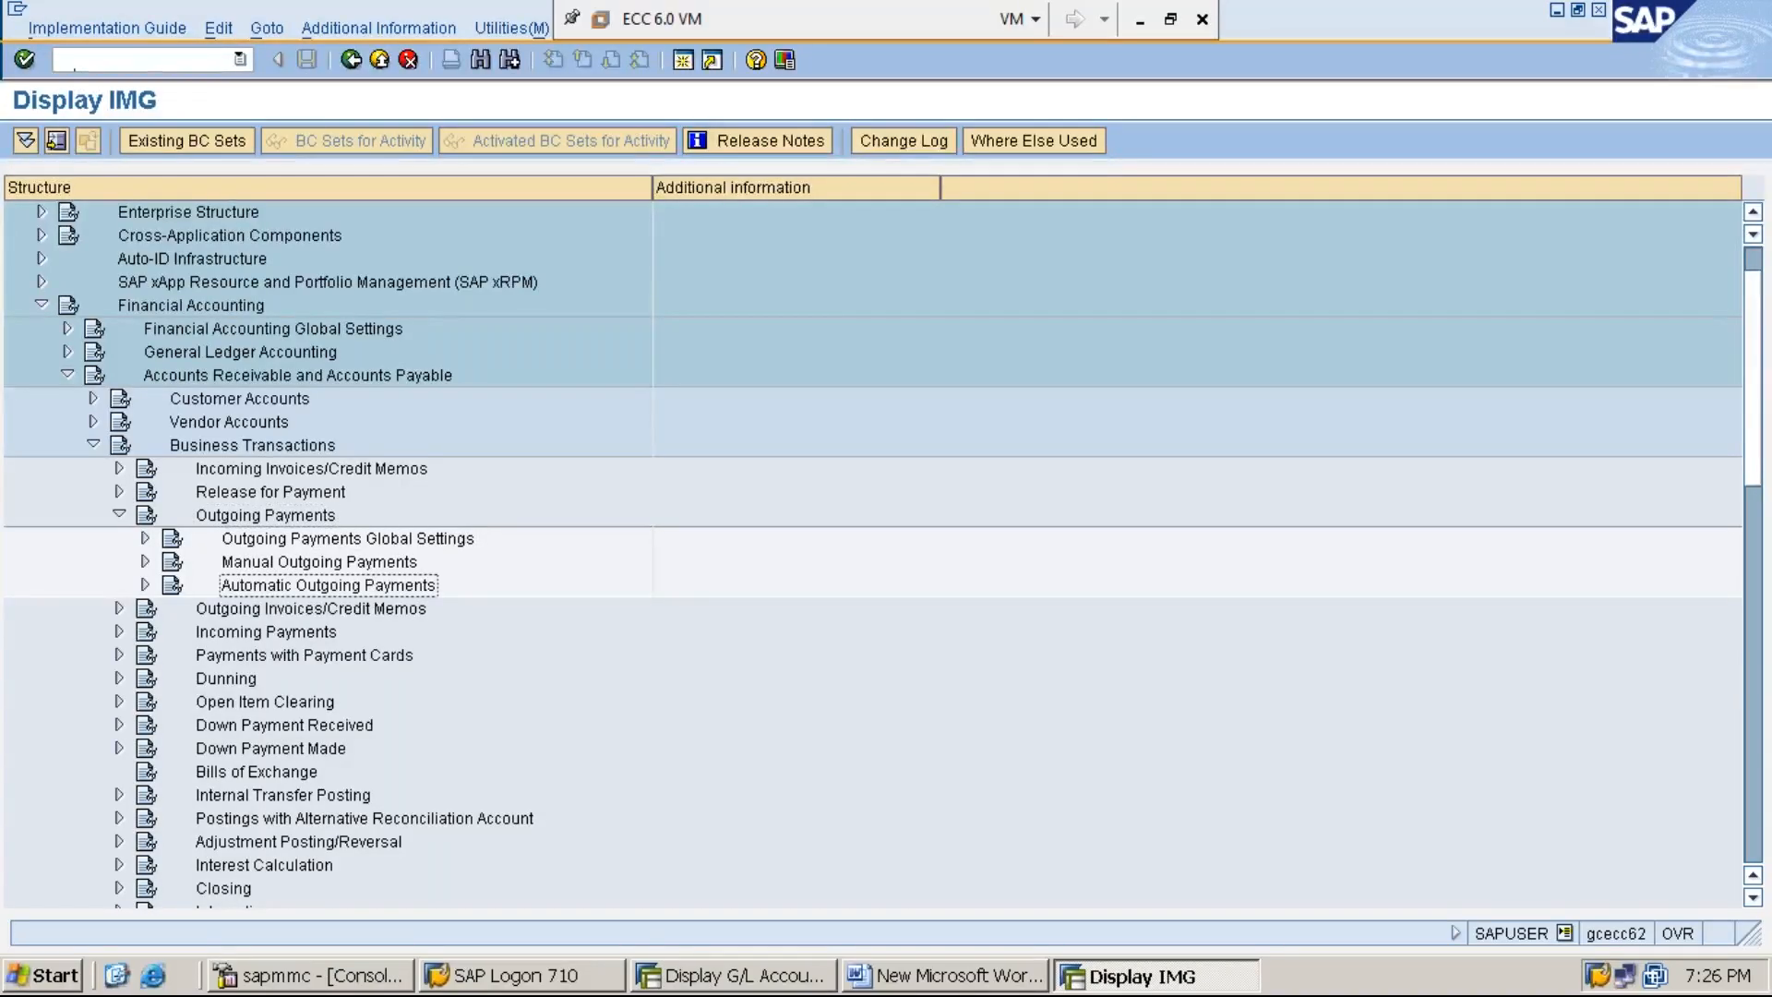
key(Right)
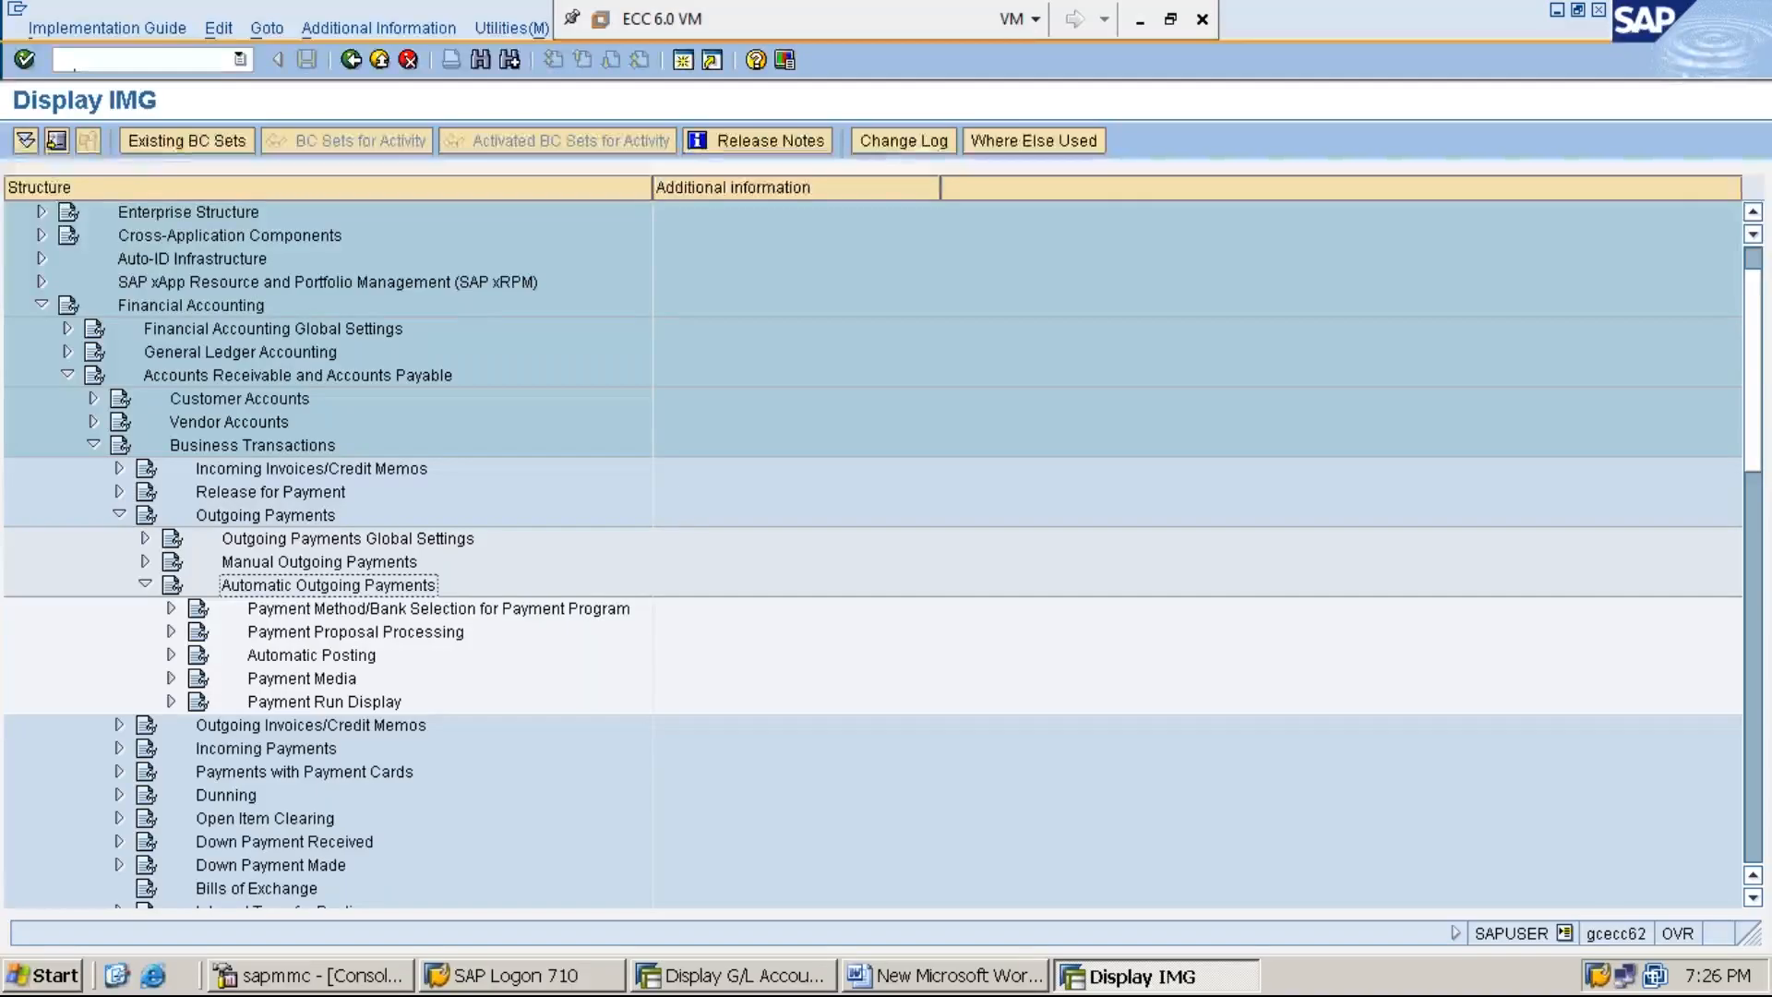
- Expand Payment Media under Automatic Outgoing Payments, and its Check Management node
key(Down)
key(Down)
key(Down)
key(Down)
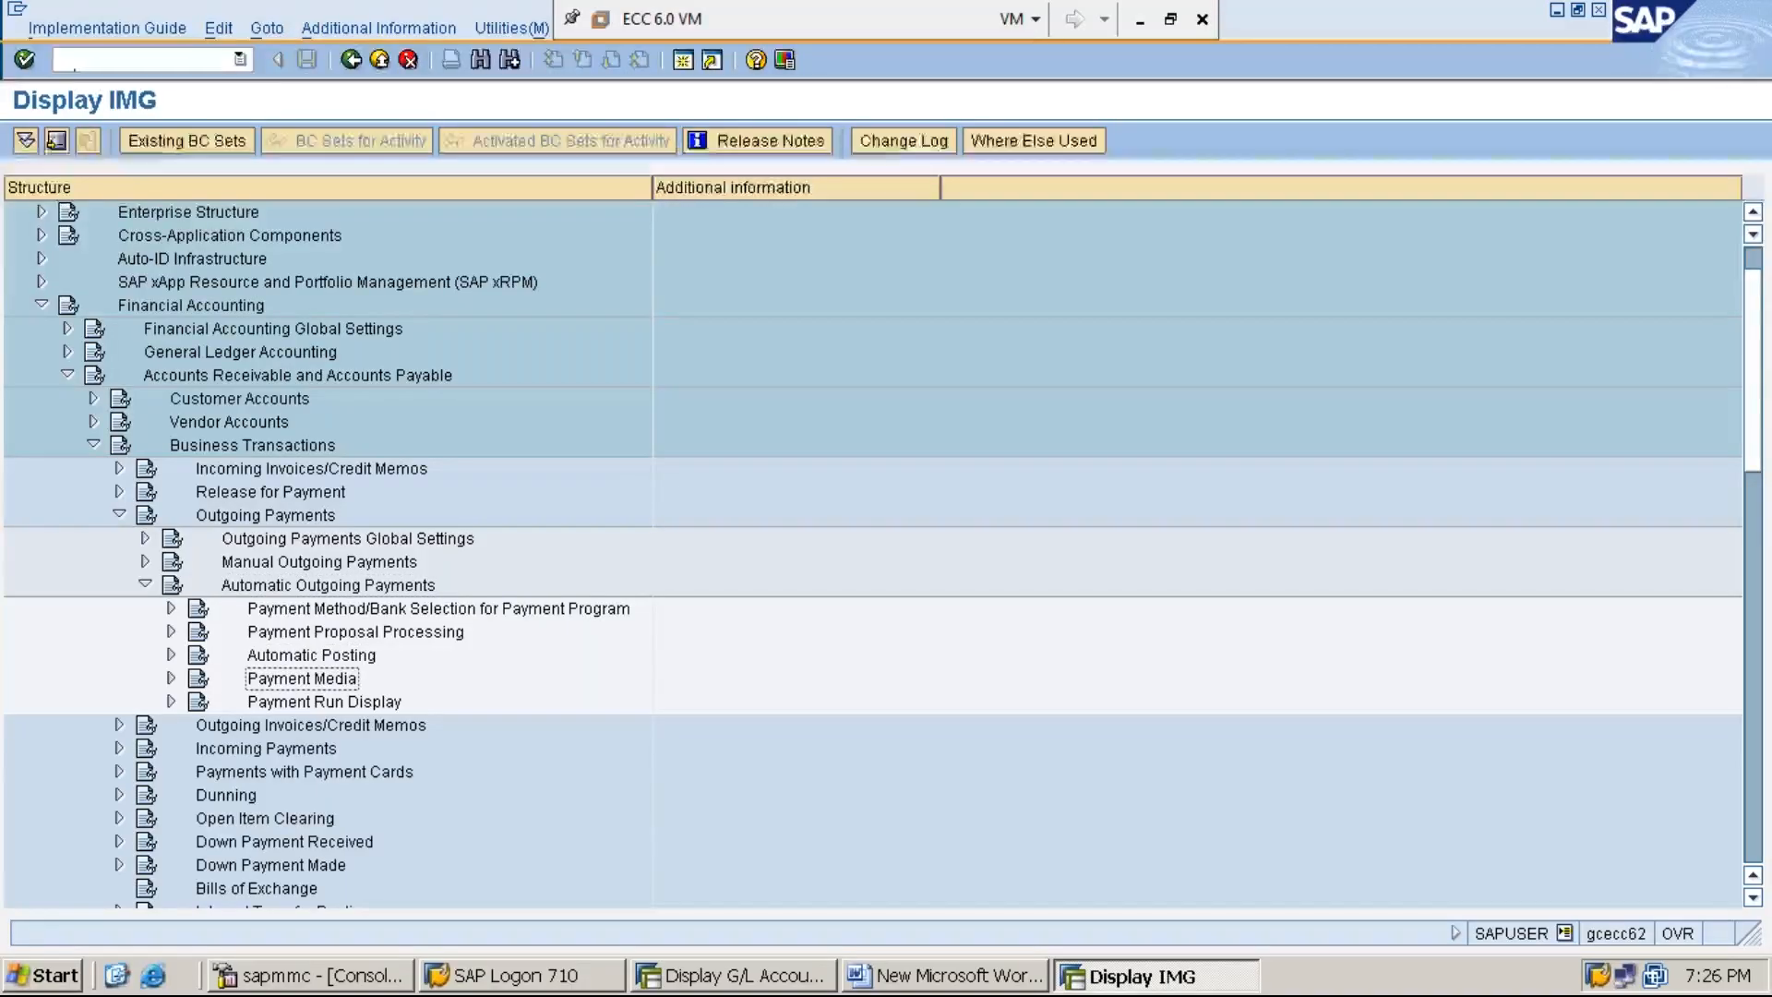
key(Right)
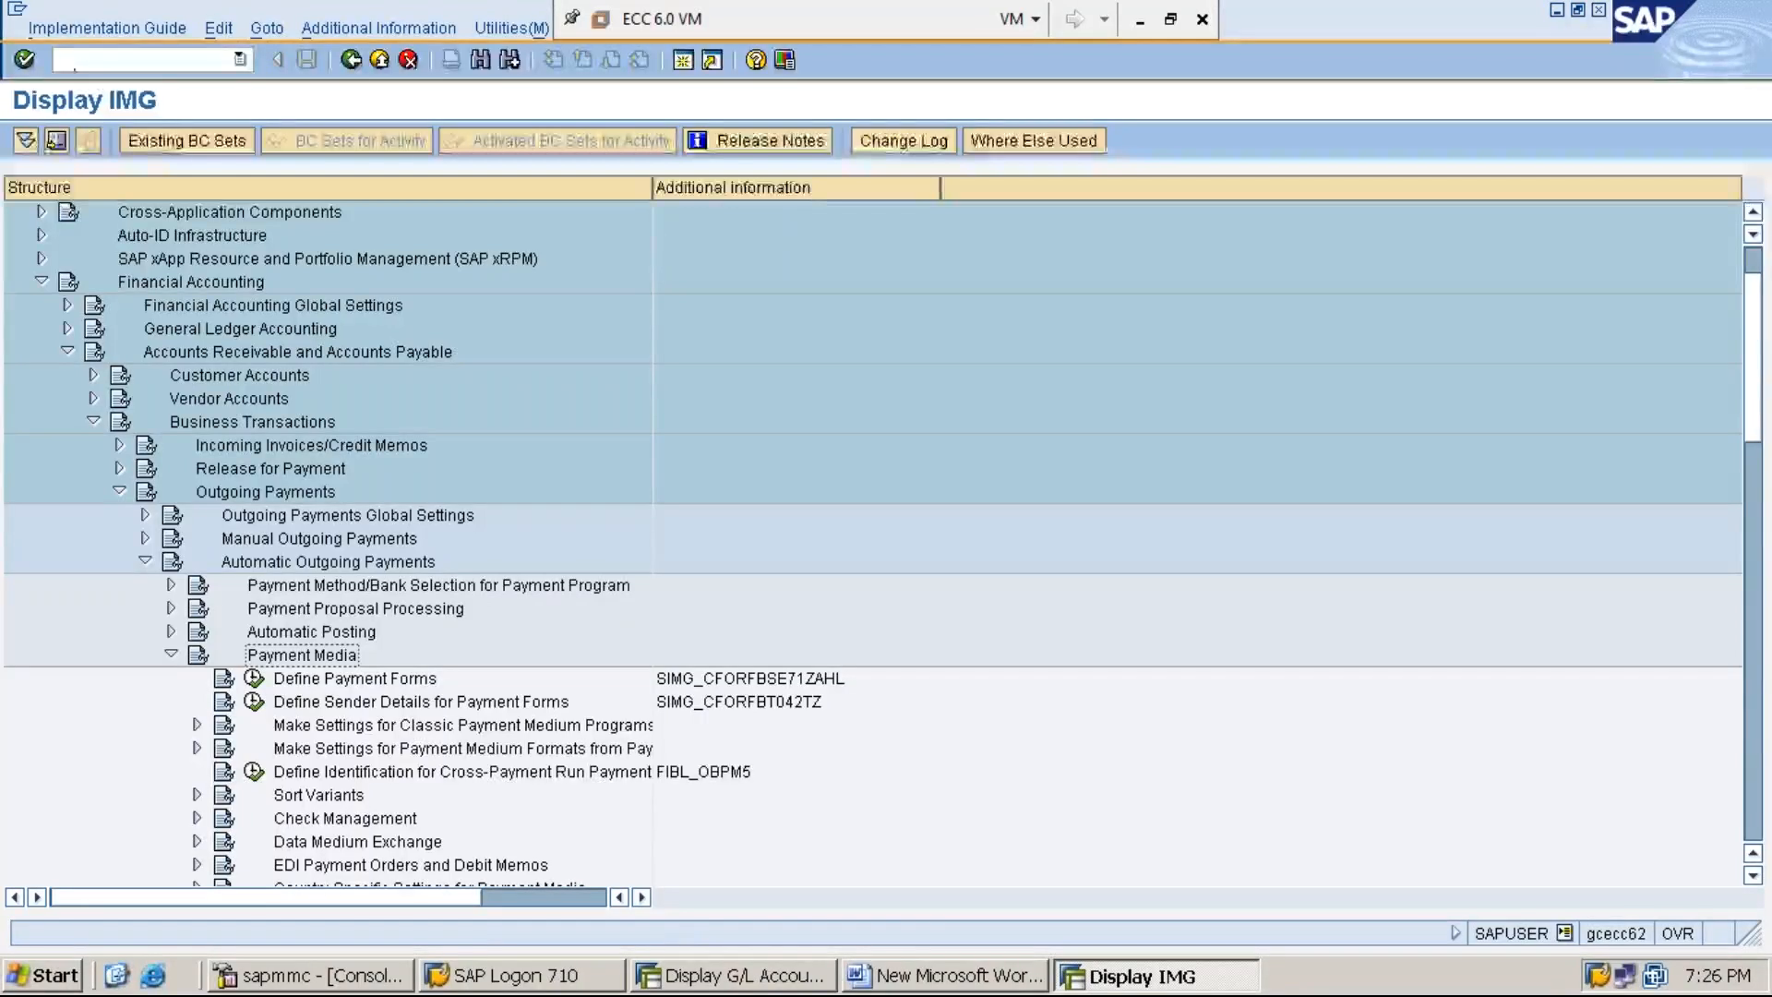
key(Down)
key(Down)
key(Down)
key(Down)
key(Down)
key(Down)
key(Down)
key(Right)
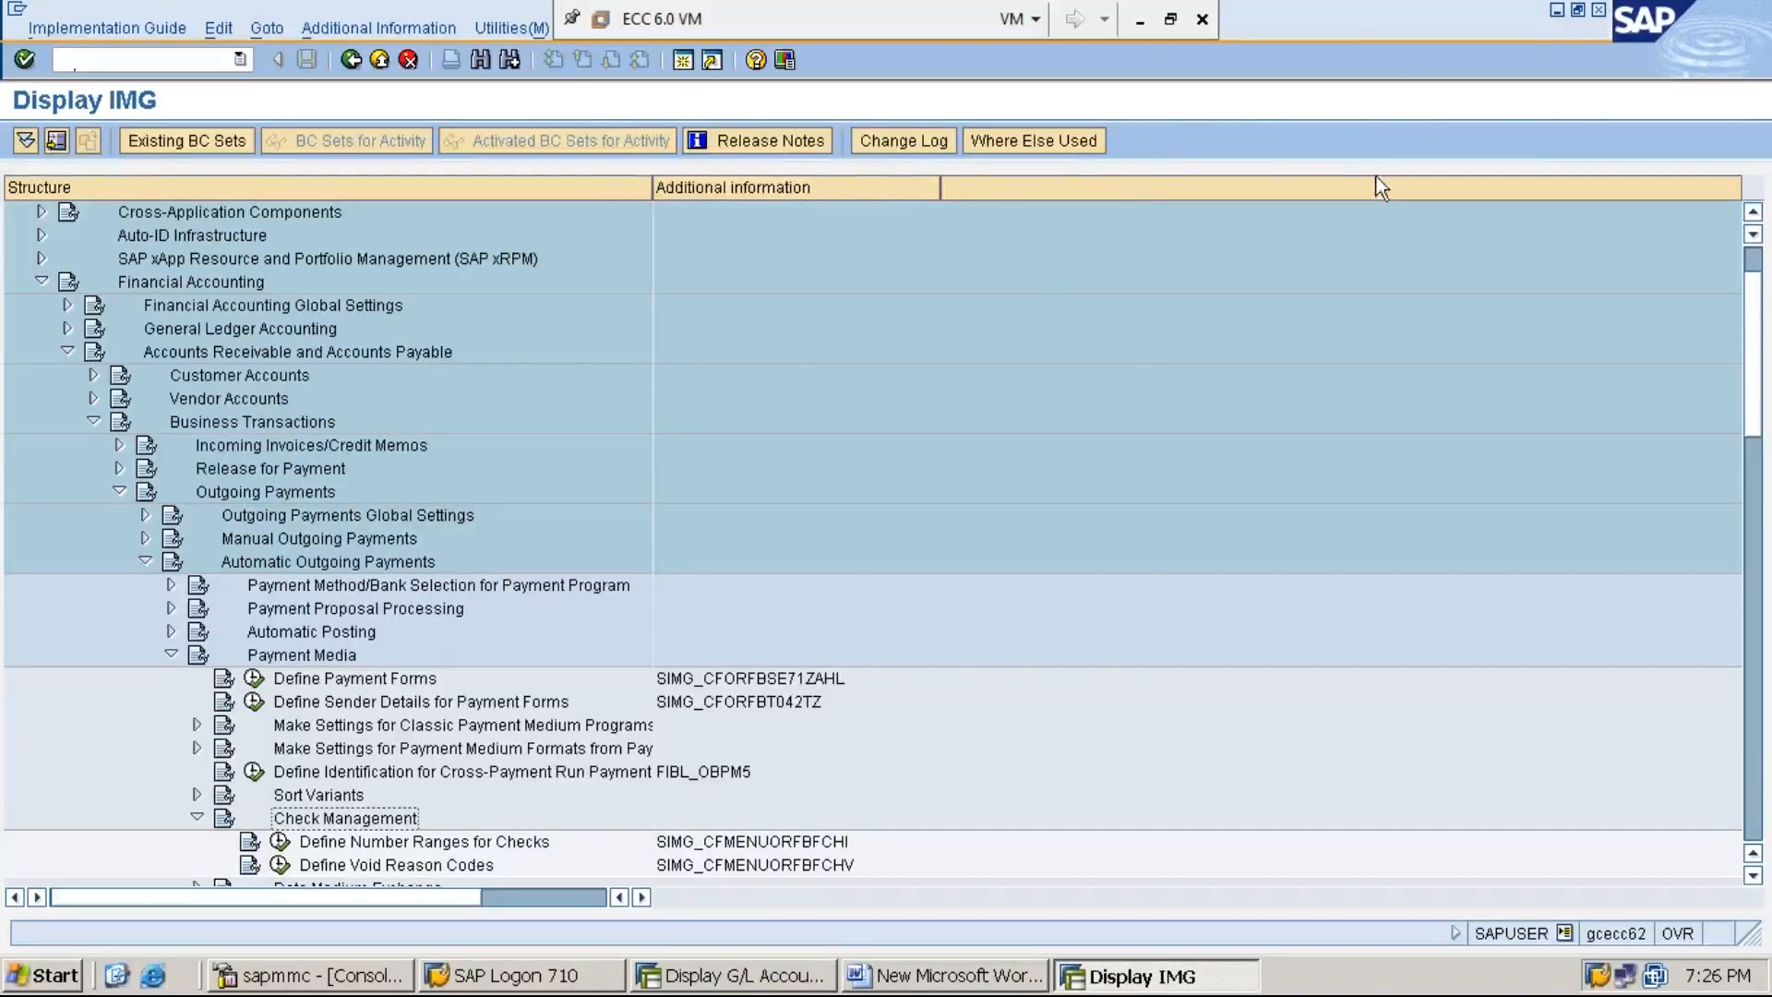
- Open the Define Number Ranges for Checks activity under Check Management in the SAP IMG structure
click(1558, 11)
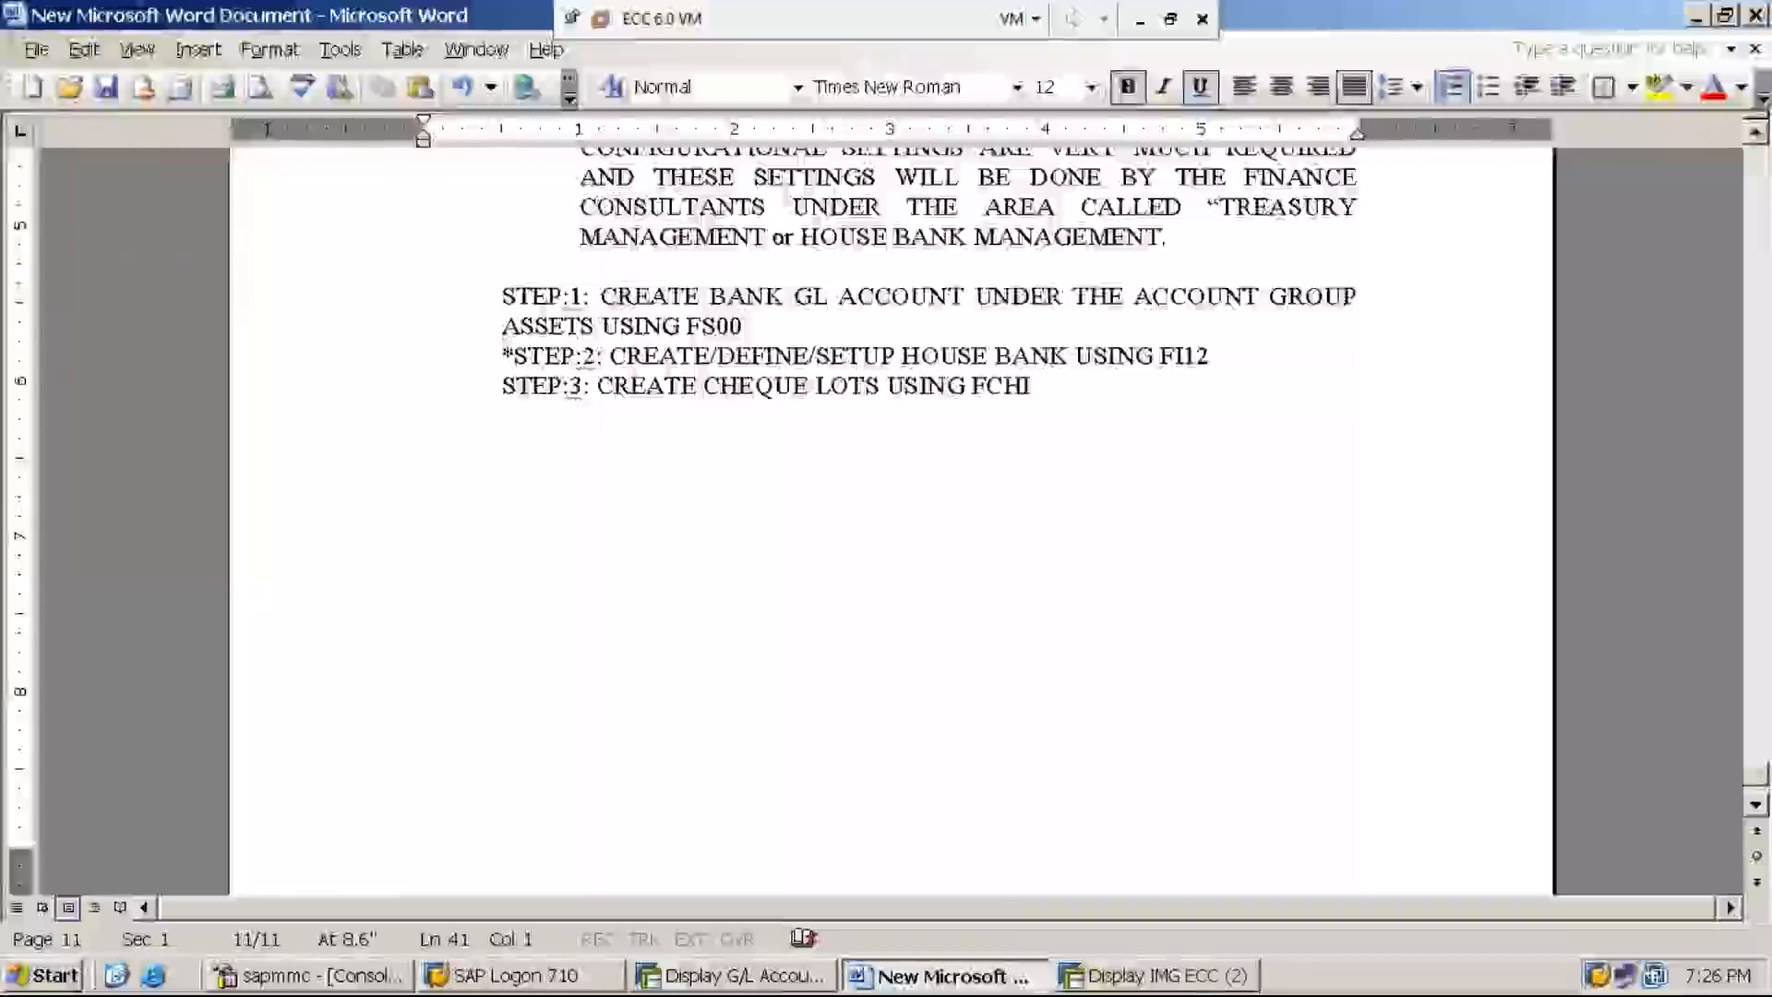
click(1192, 986)
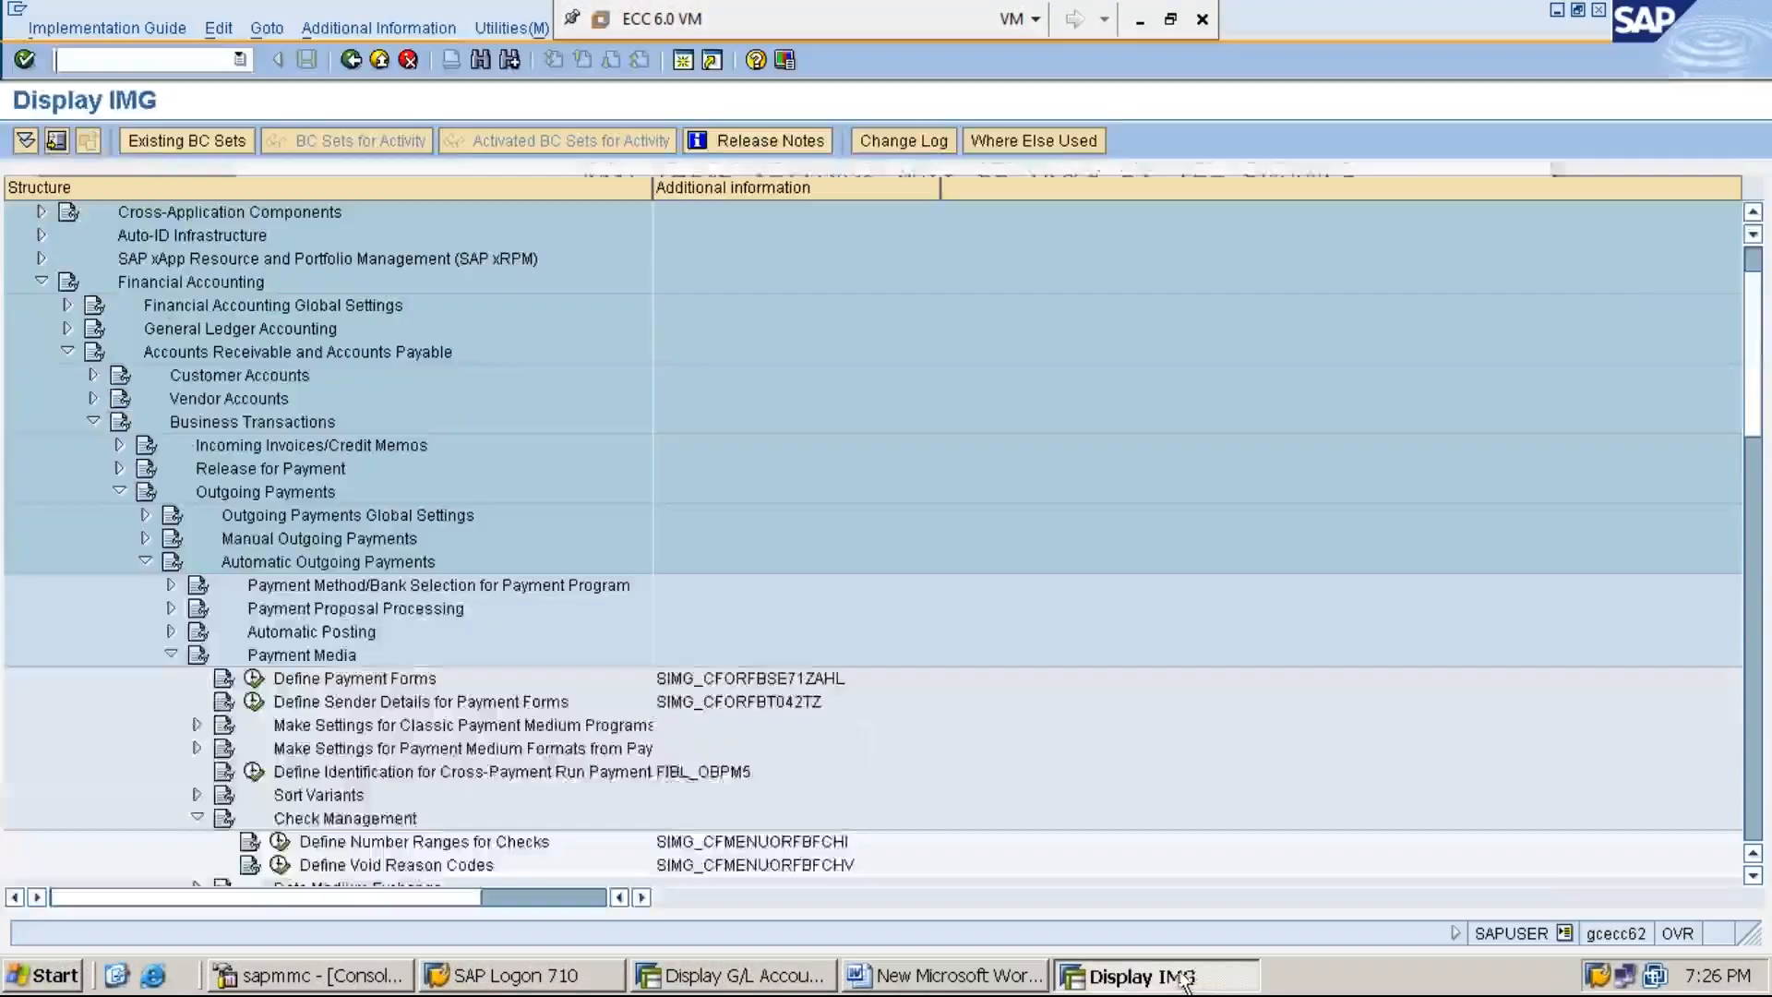
text(/N)
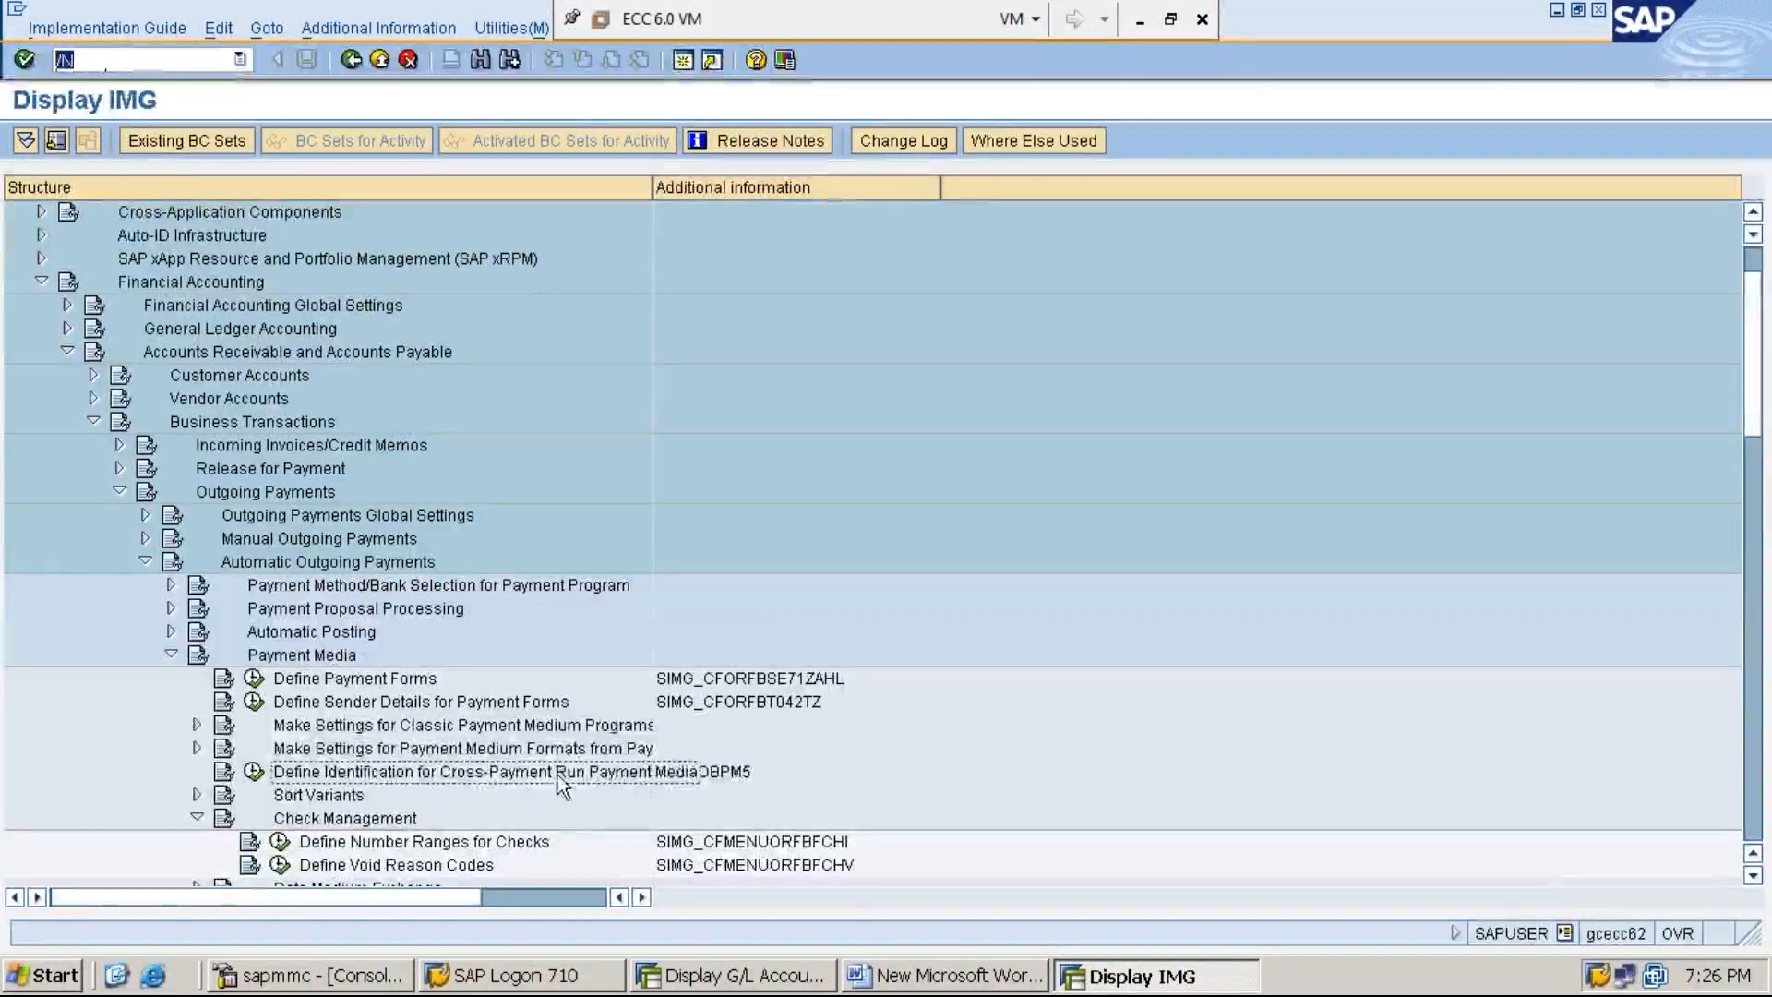
click(394, 844)
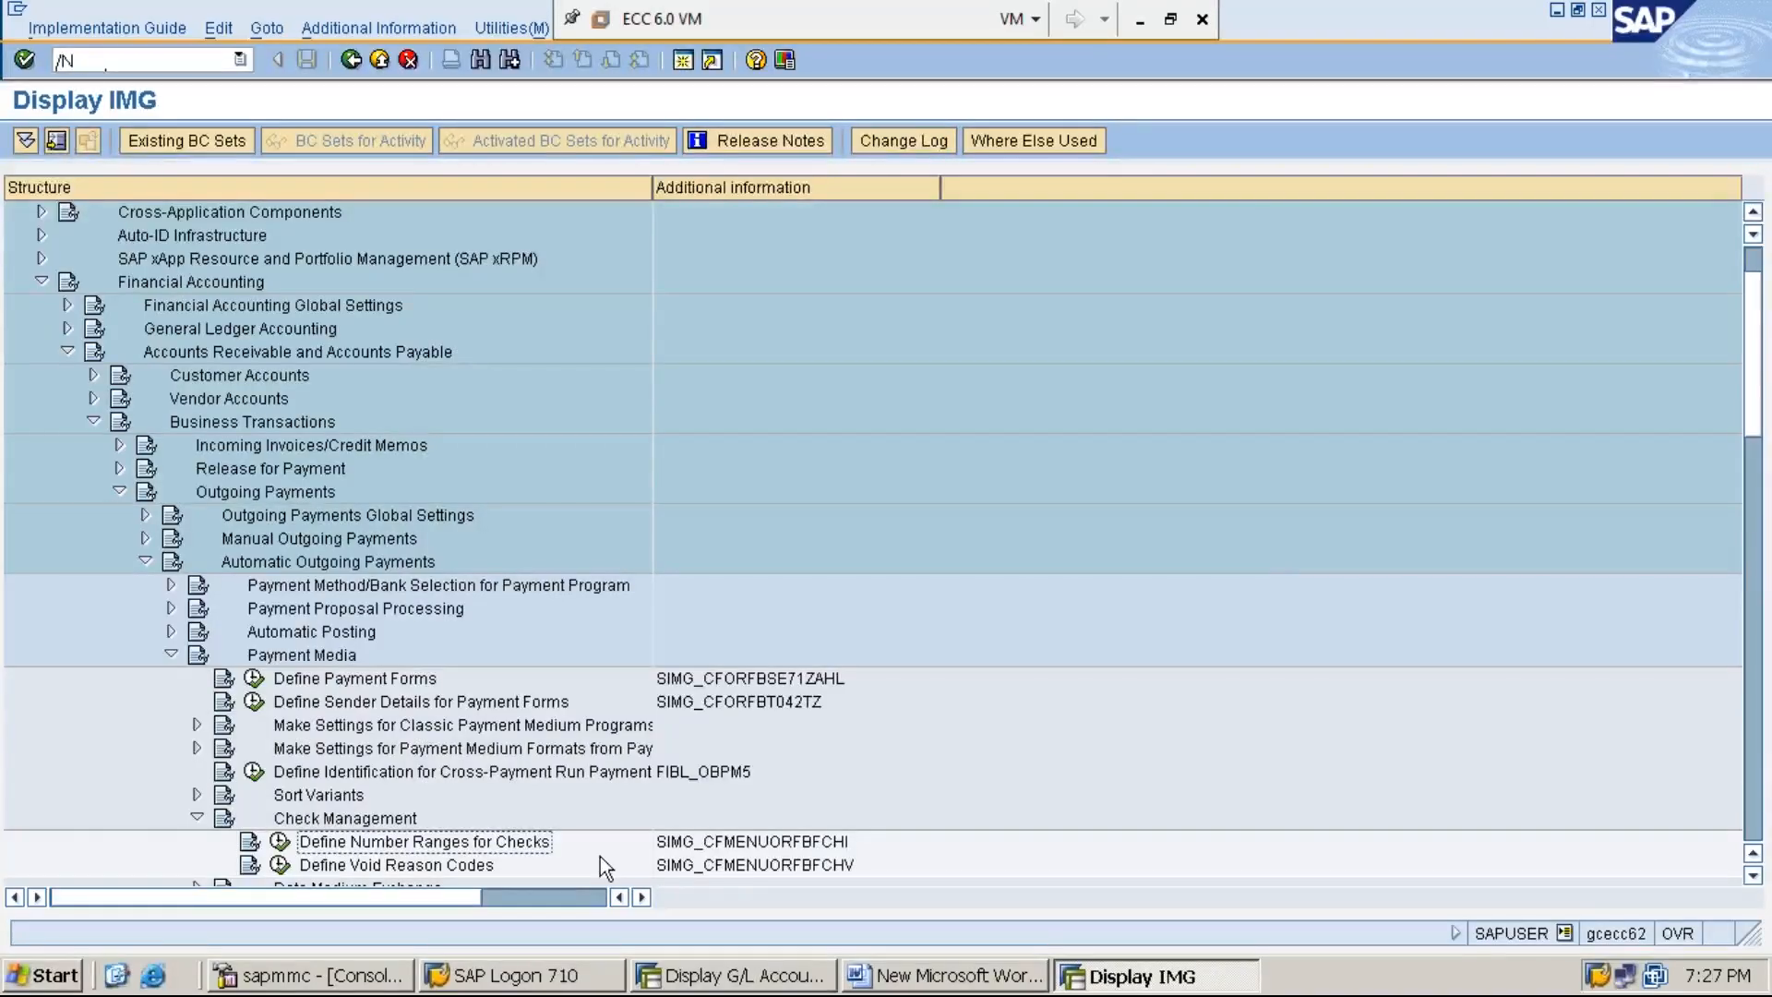
key(Up)
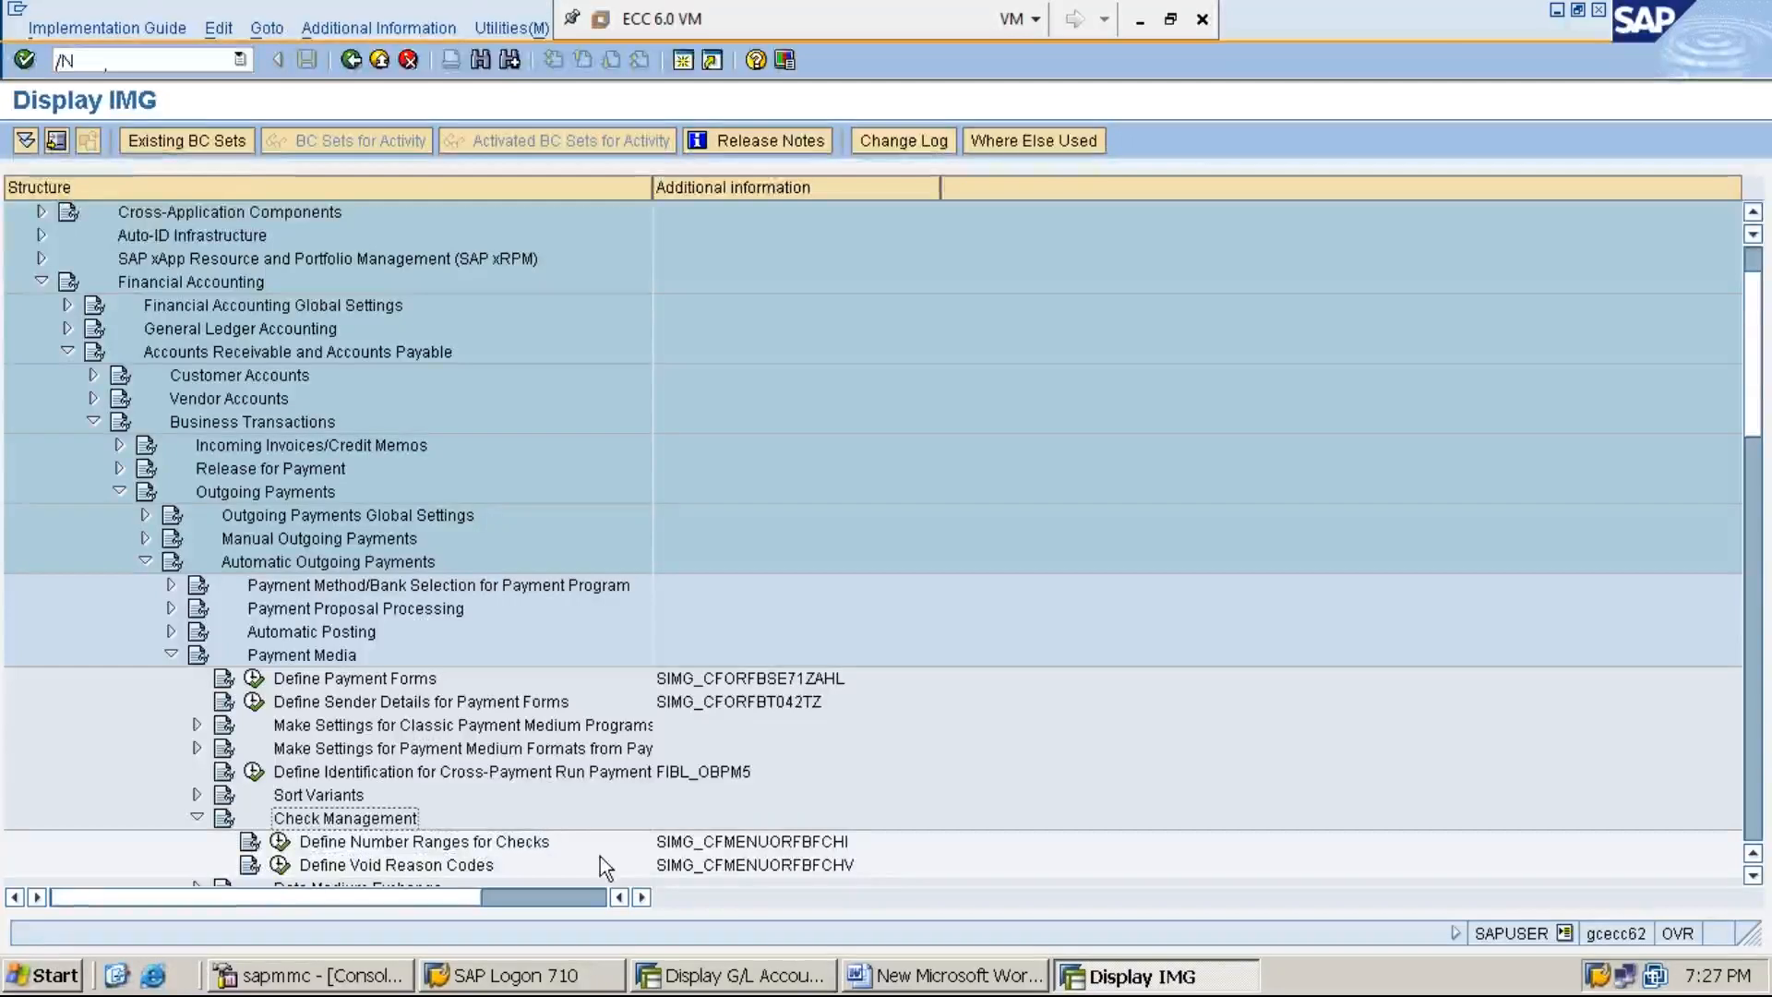
key(Down)
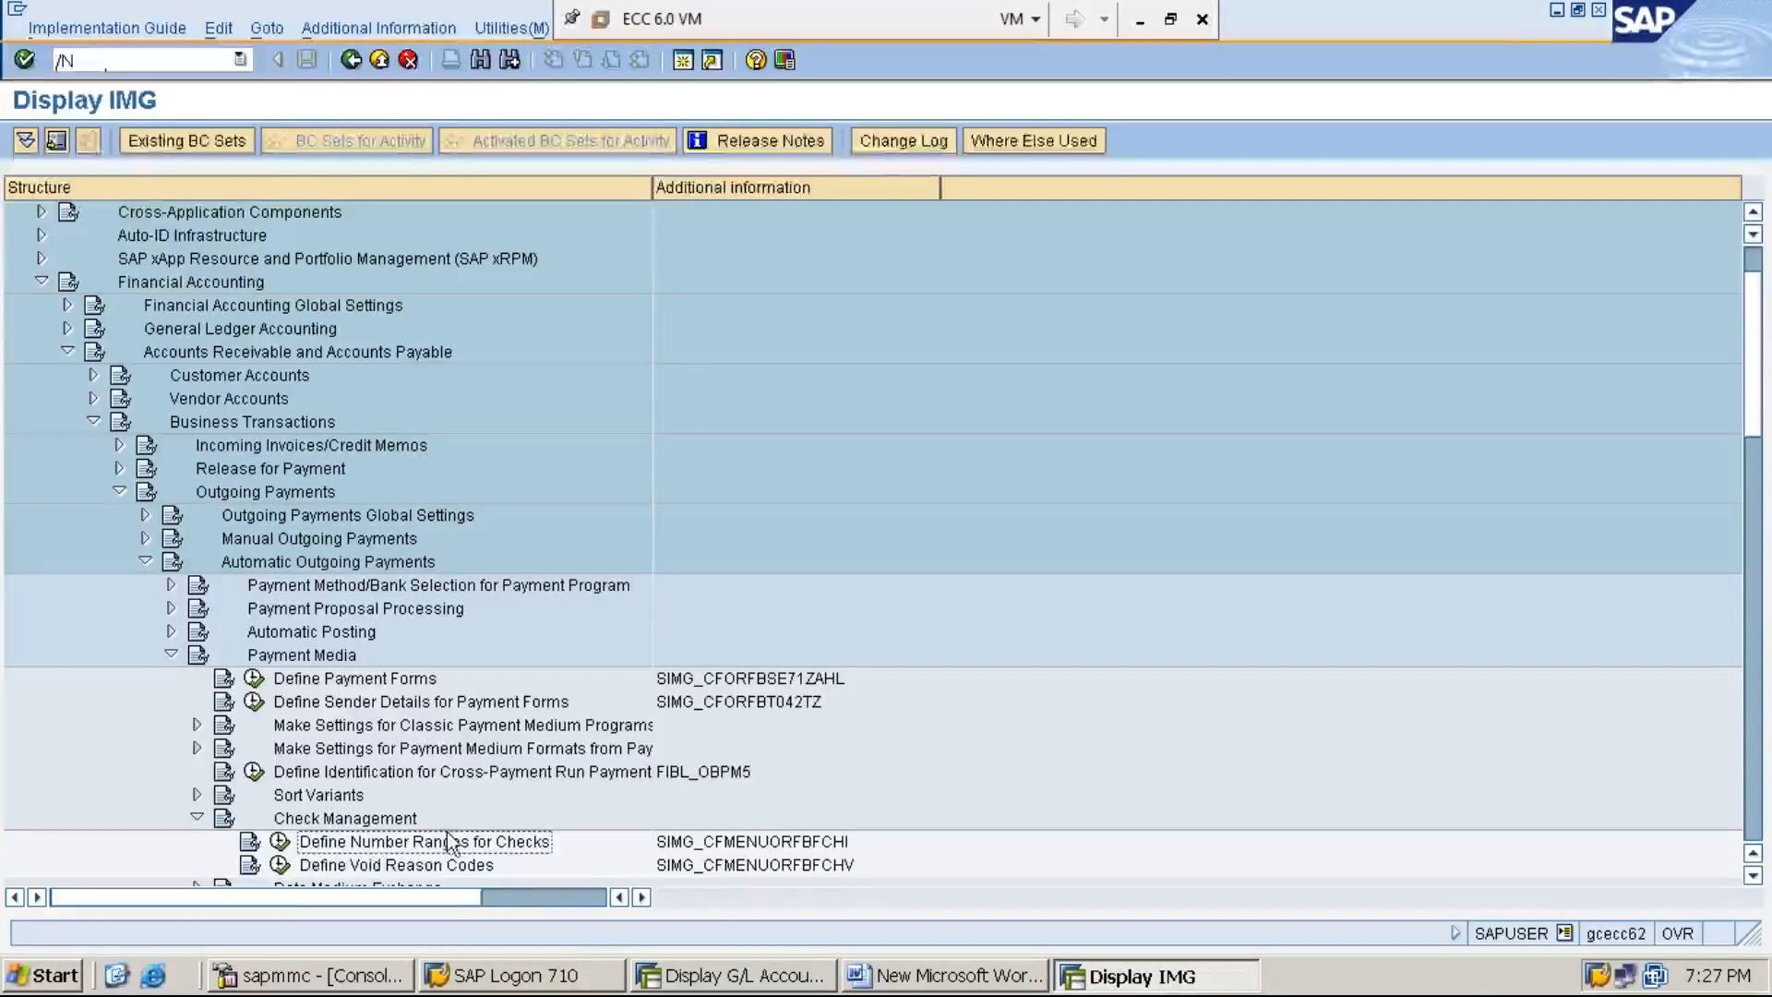
click(280, 843)
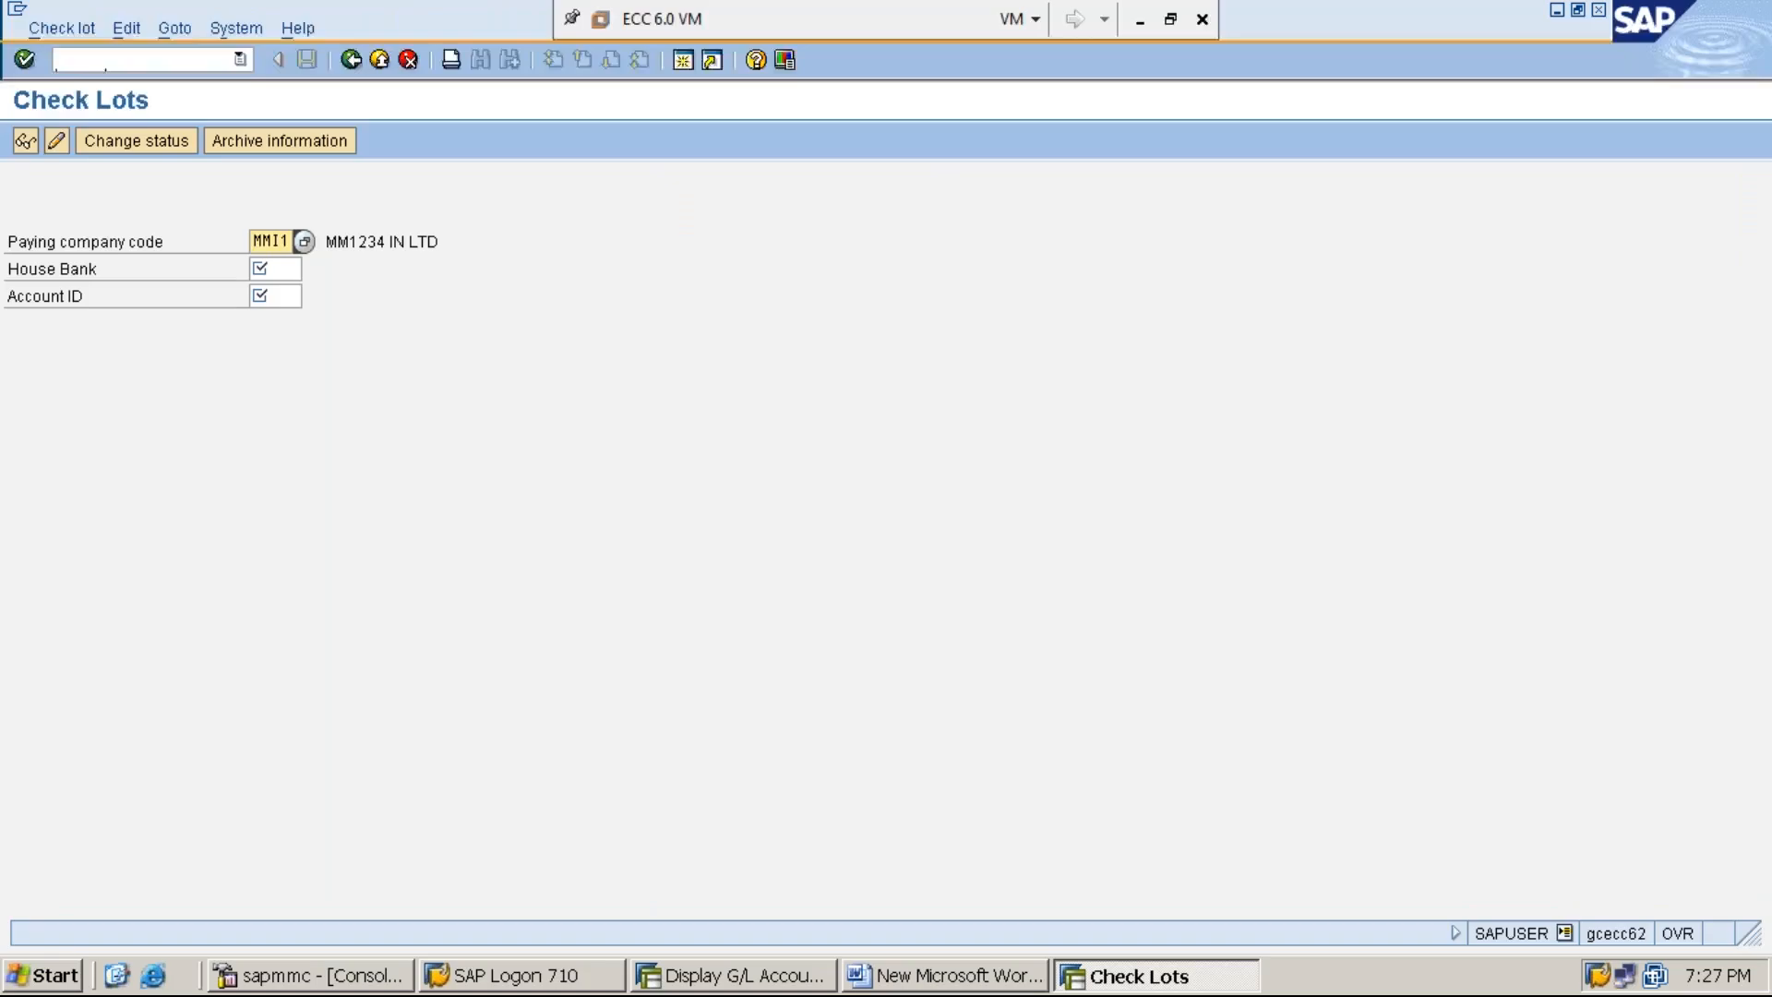
- Enter MMI1 as the paying company code and select MMI1B as the house bank for the check lots
key(BackSpace)
key(BackSpace)
key(BackSpace)
key(BackSpace)
text(MMI1)
click(286, 269)
click(313, 268)
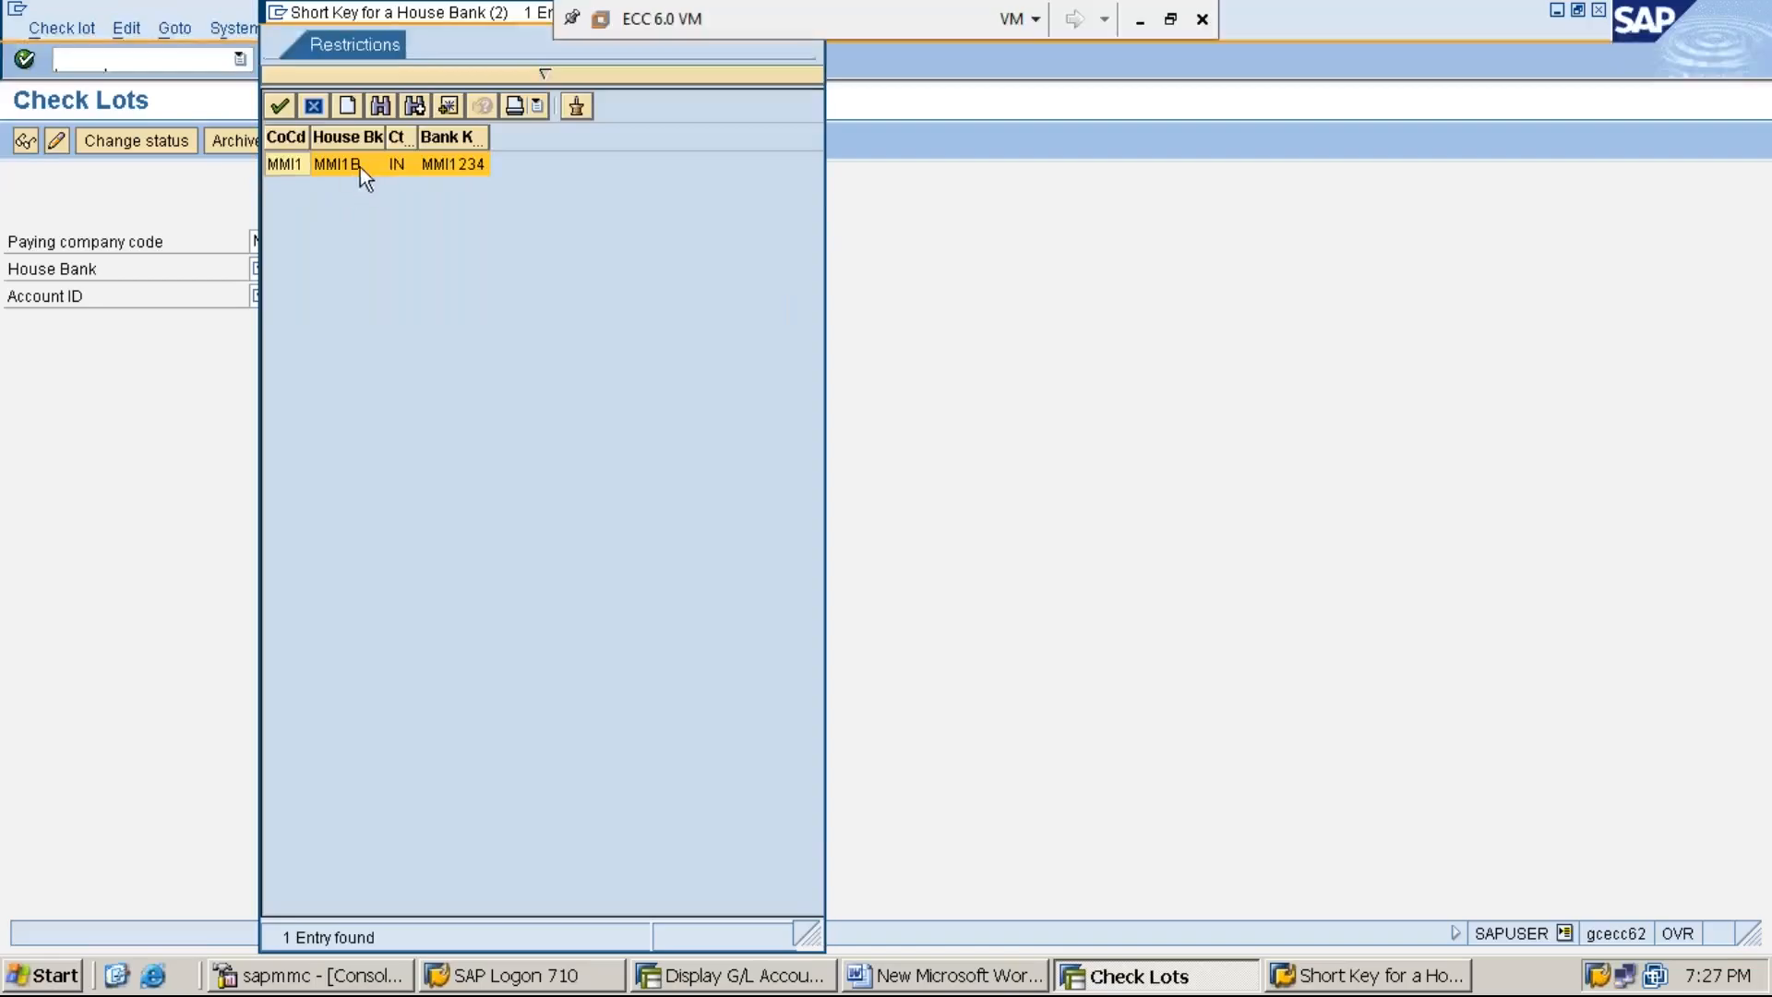
double_click(357, 170)
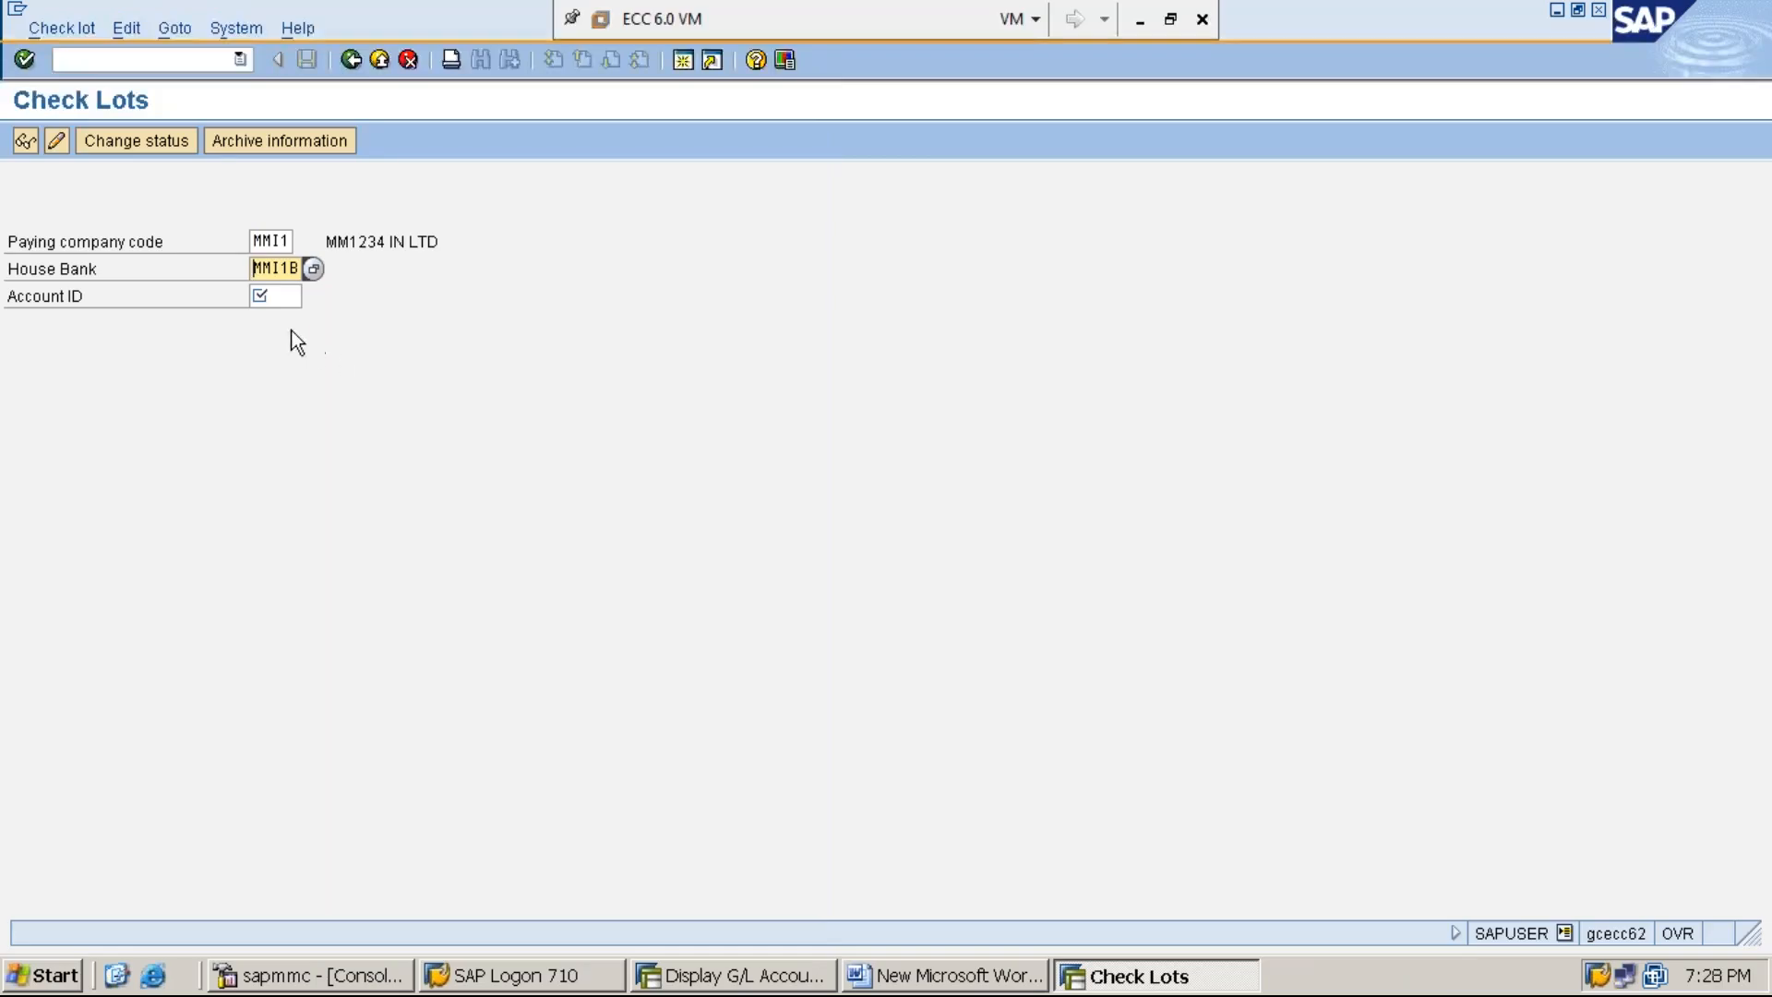
- Select account ID MMI1C and open the account's check lots for changing
click(287, 296)
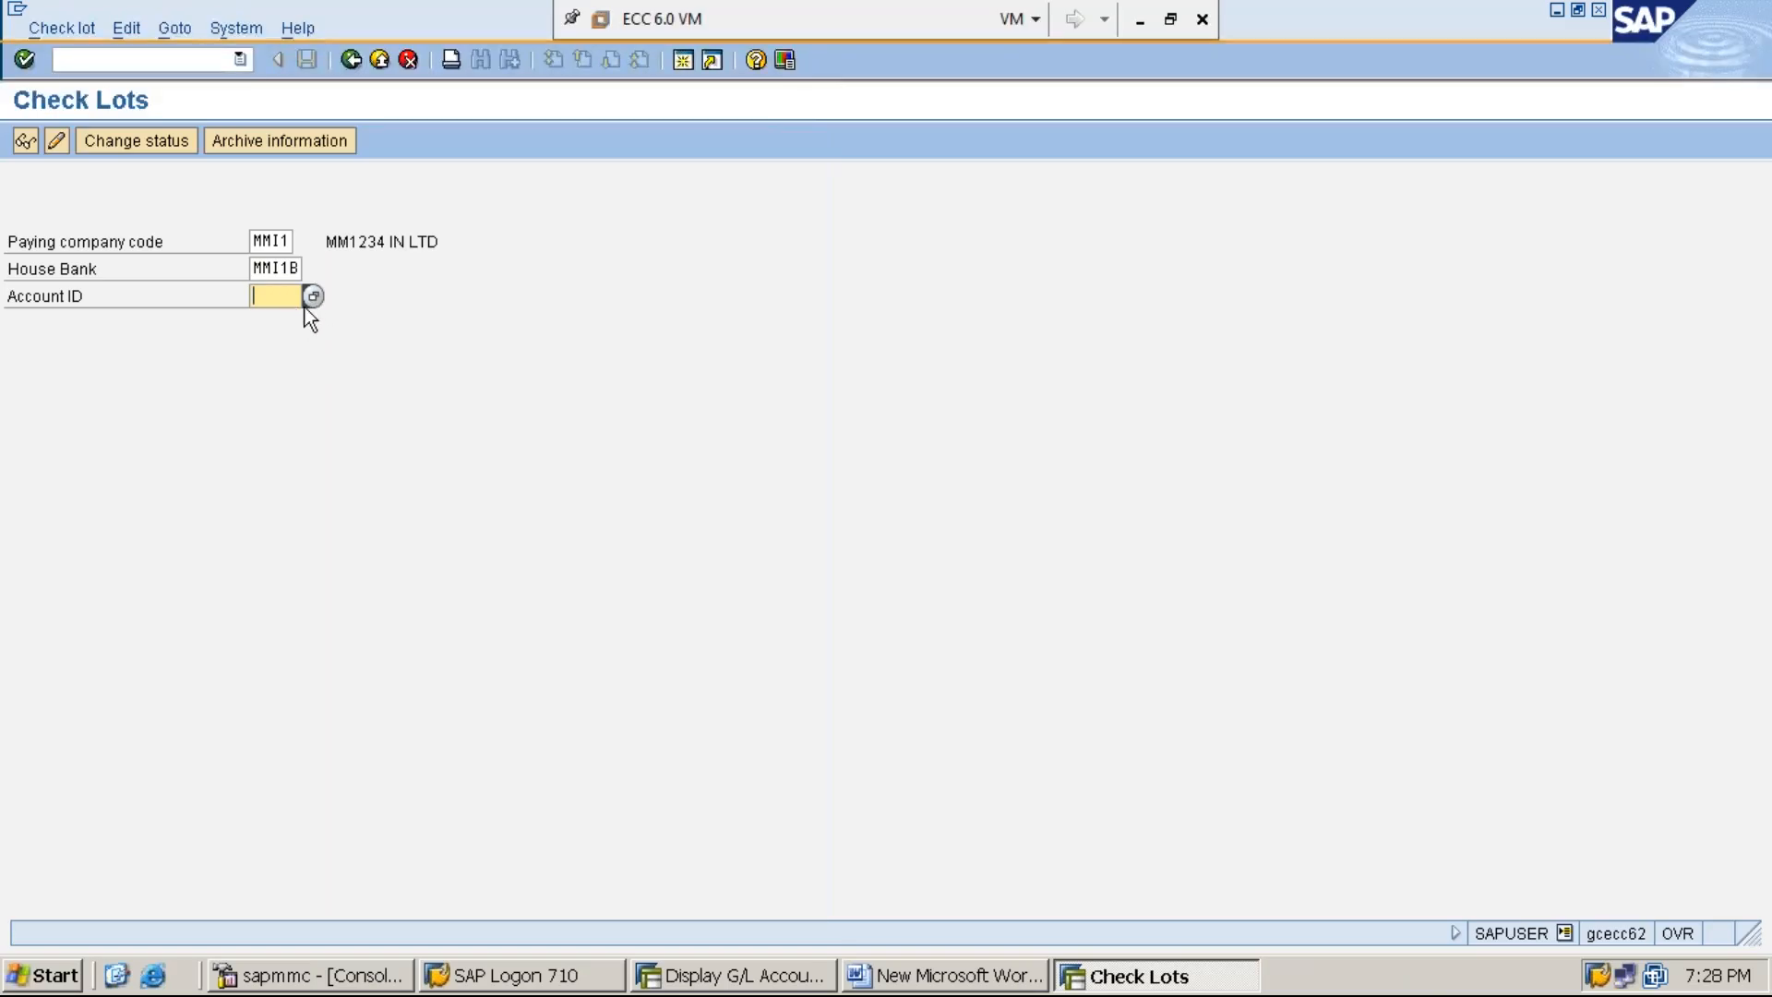
click(314, 296)
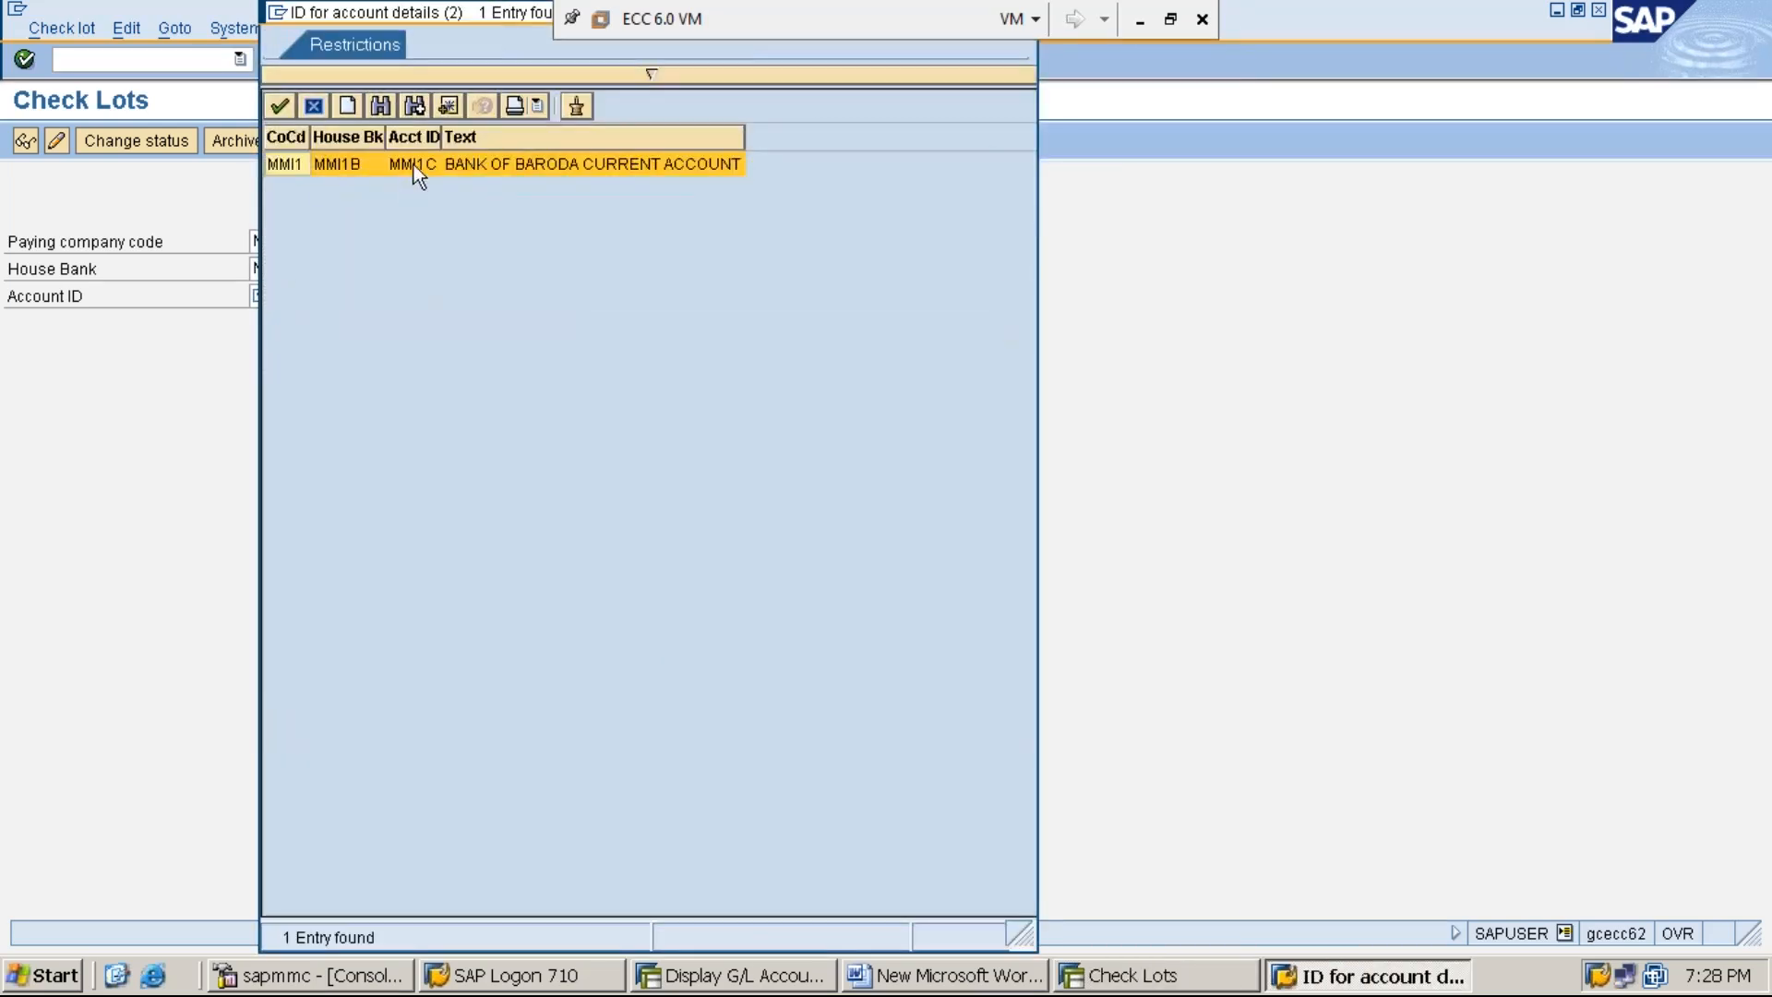
double_click(415, 163)
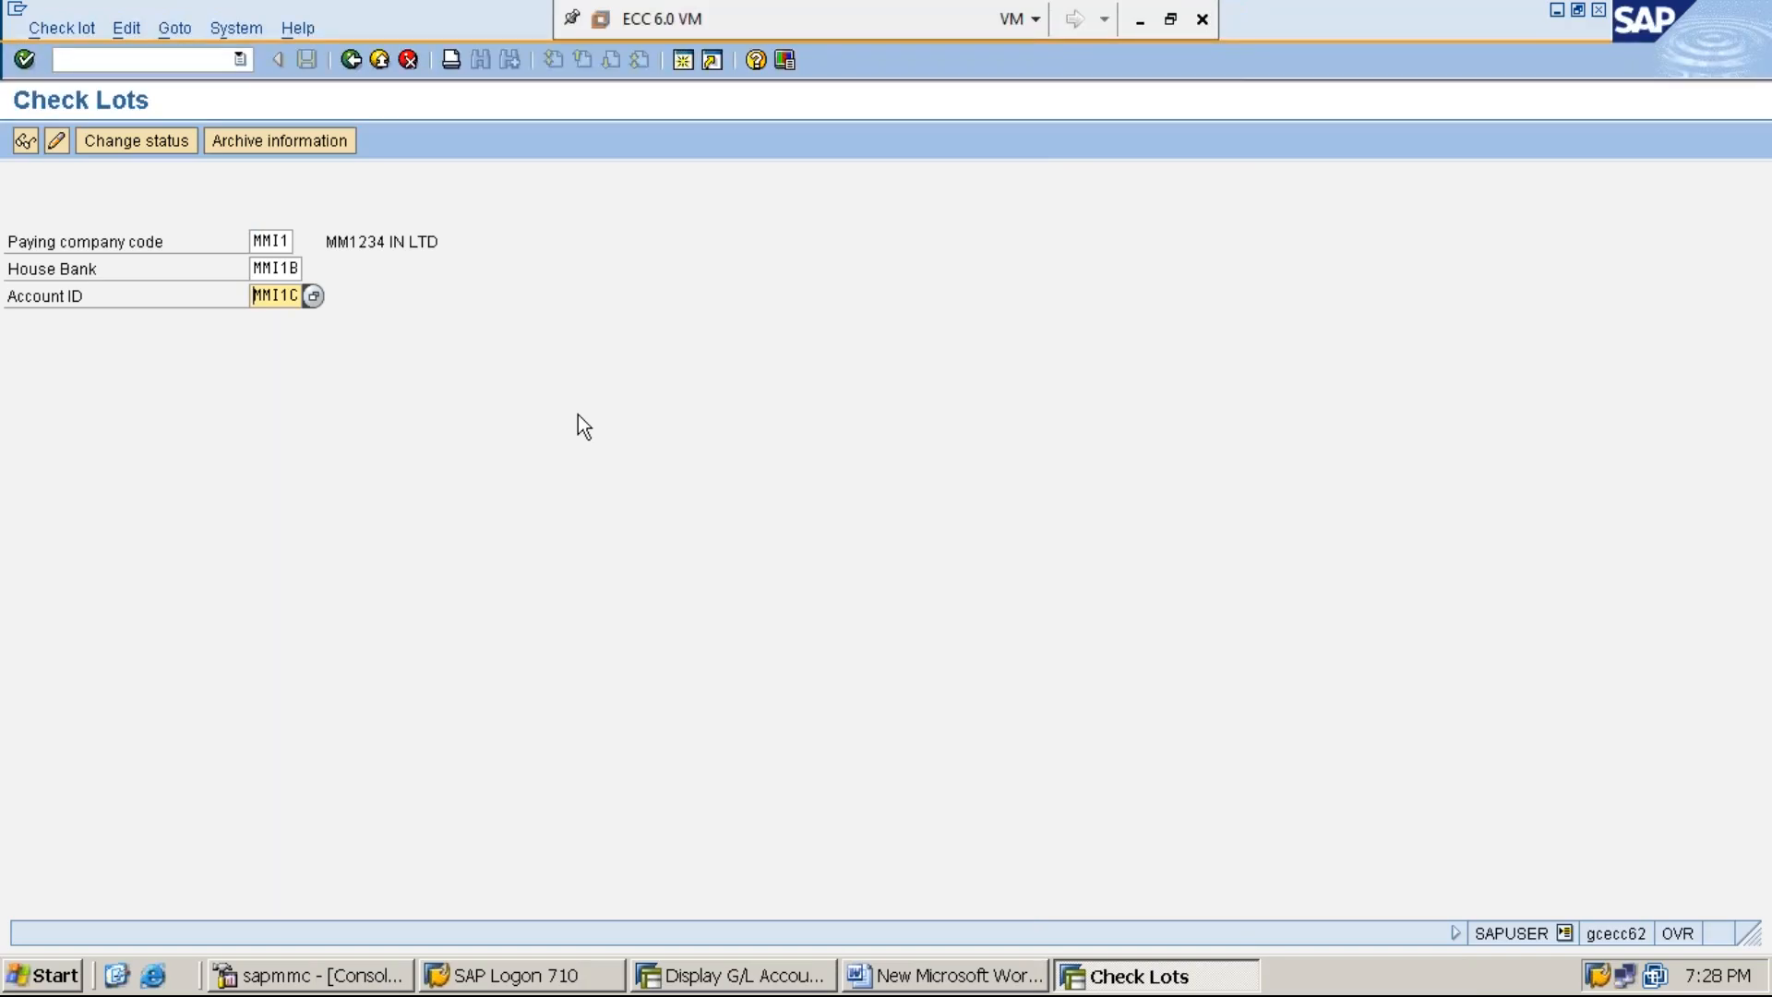
click(57, 141)
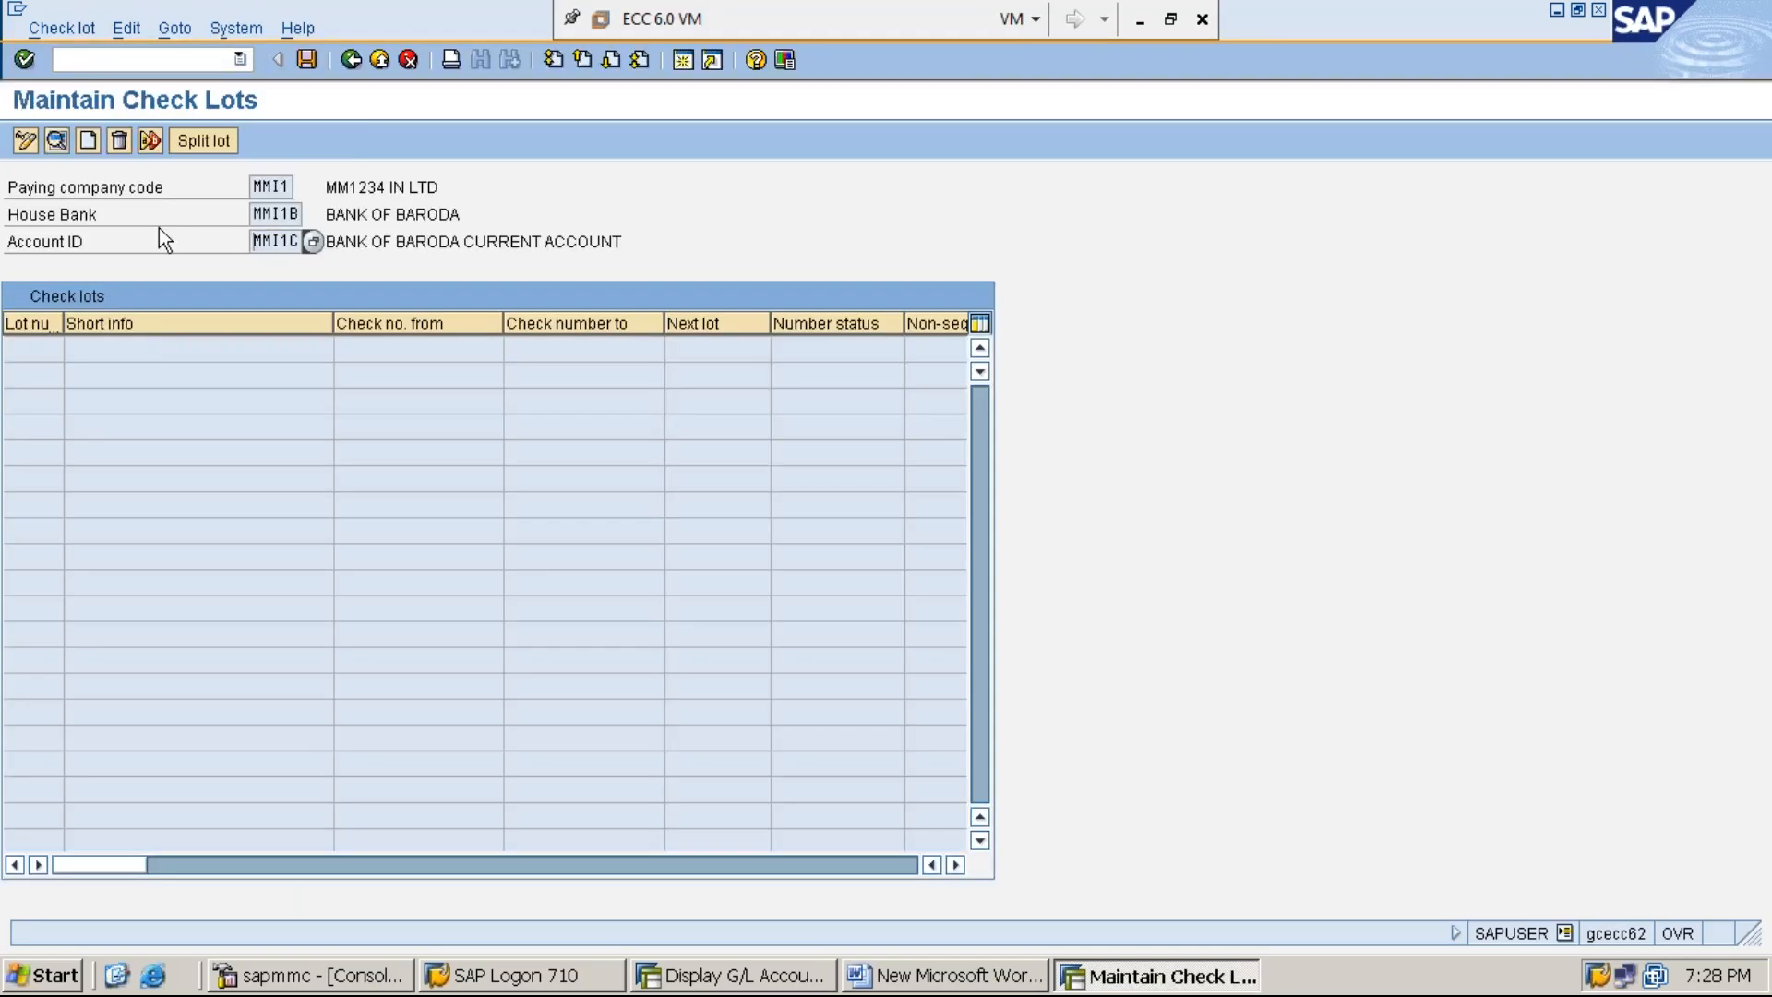
- Start creating a check lot with lot number 100 and first check number 000001
click(87, 144)
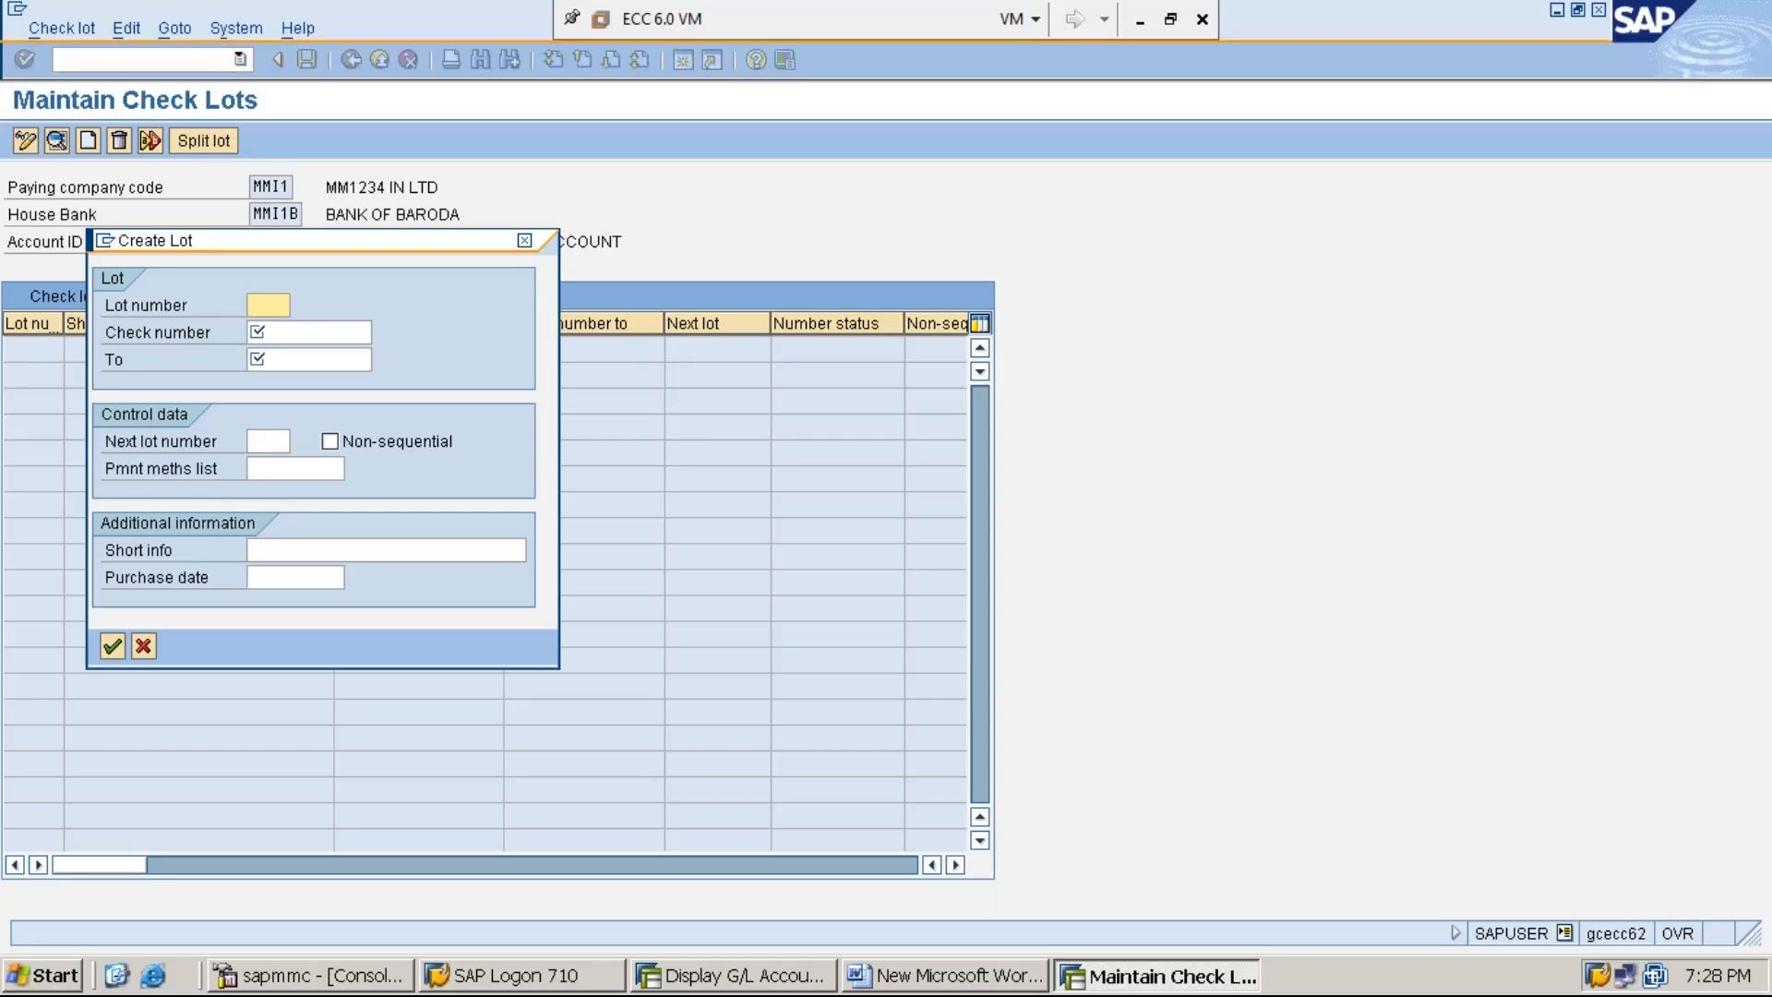
text(100)
click(312, 332)
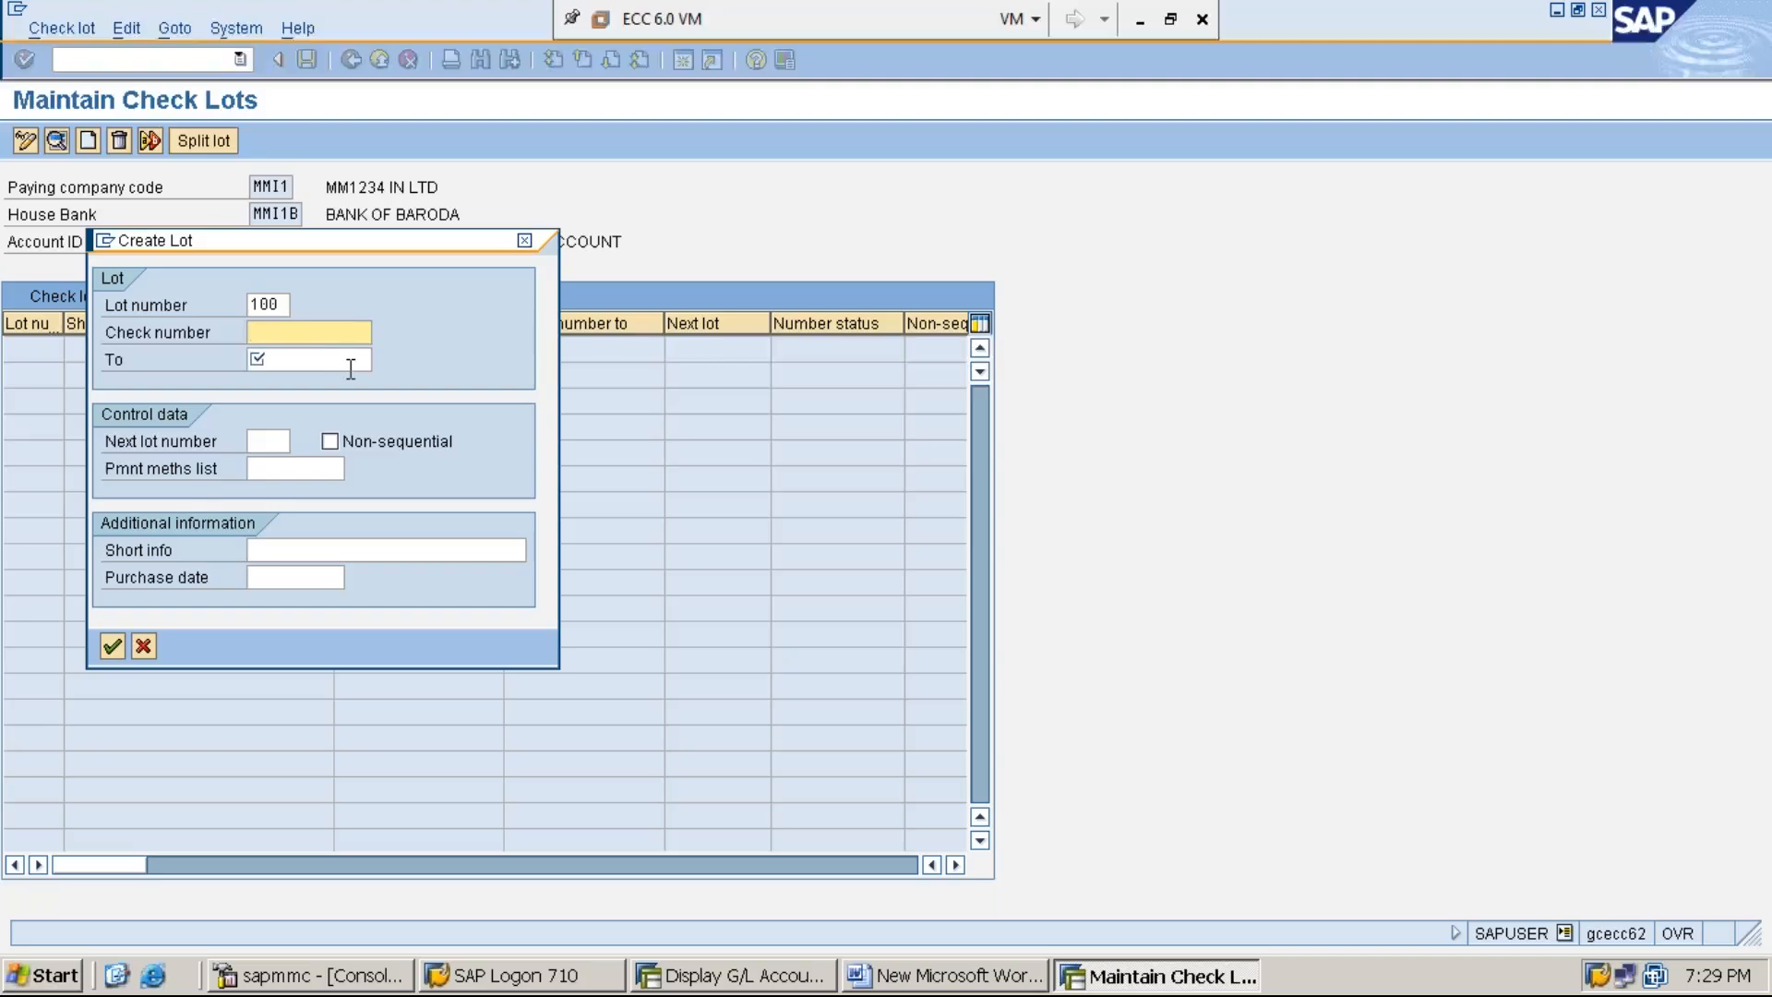
text(001)
key(BackSpace)
text(0001)
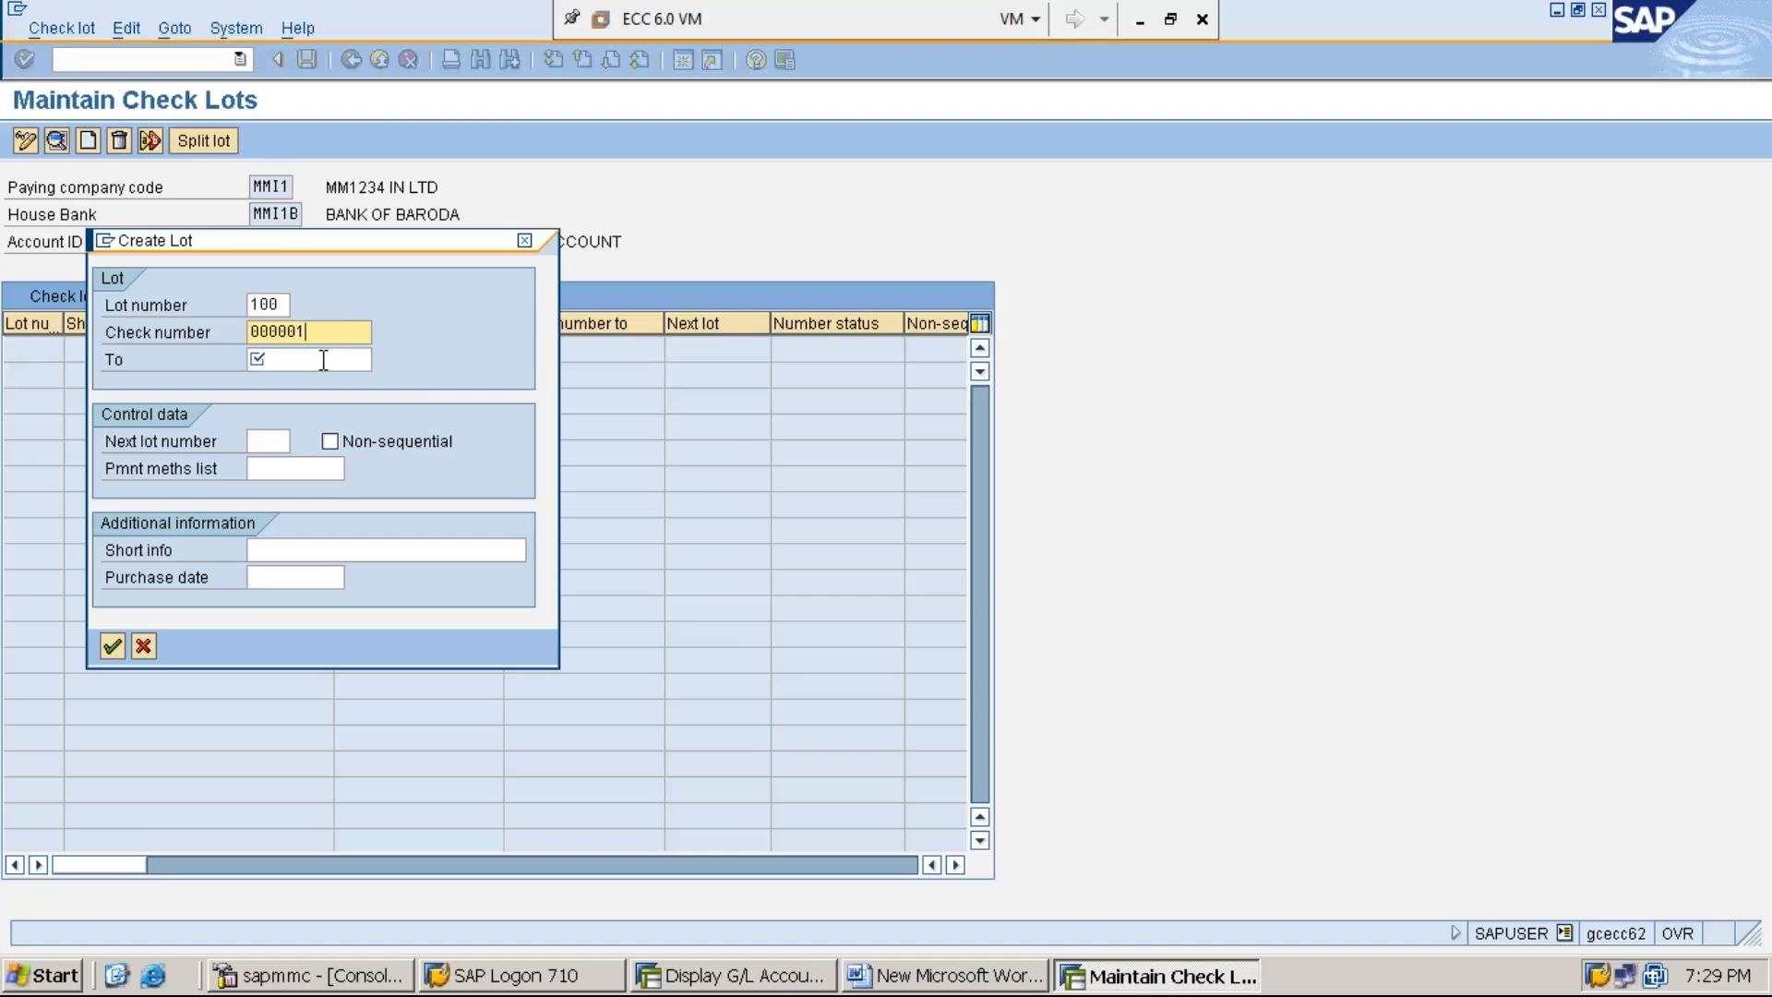
- Set the lot's last check number to 000100, confirm the lot and save the check lots
click(323, 360)
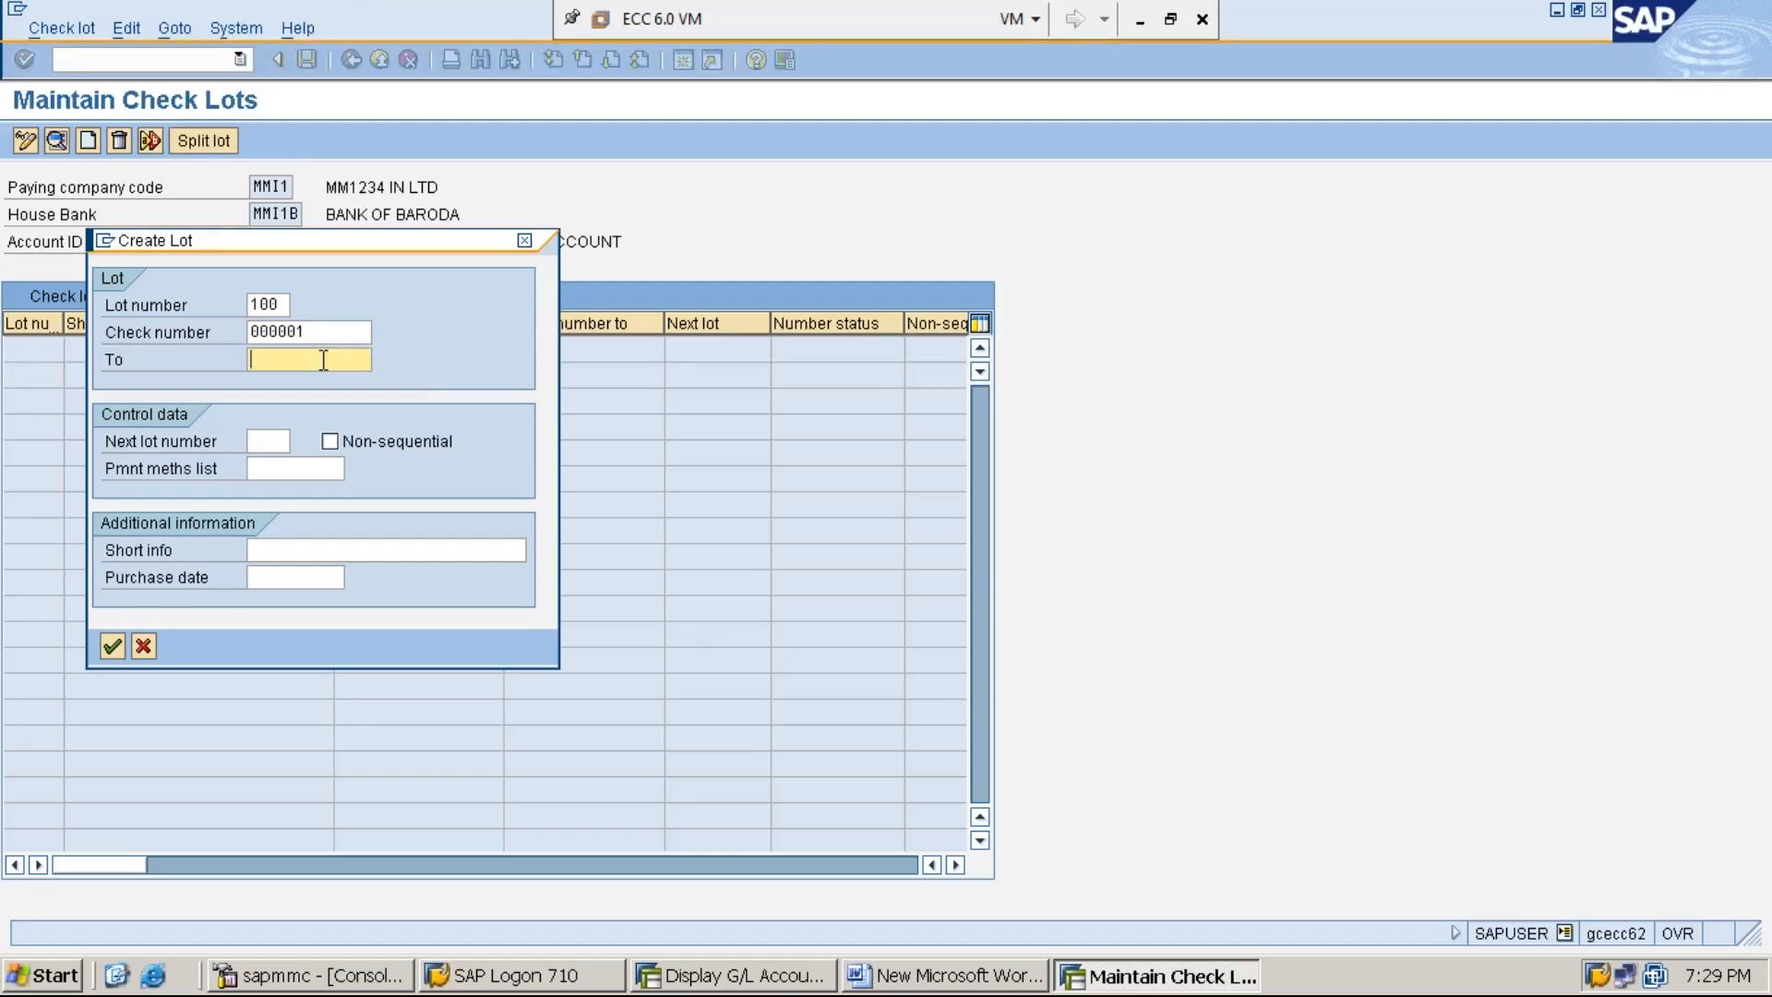
text(000100)
click(334, 328)
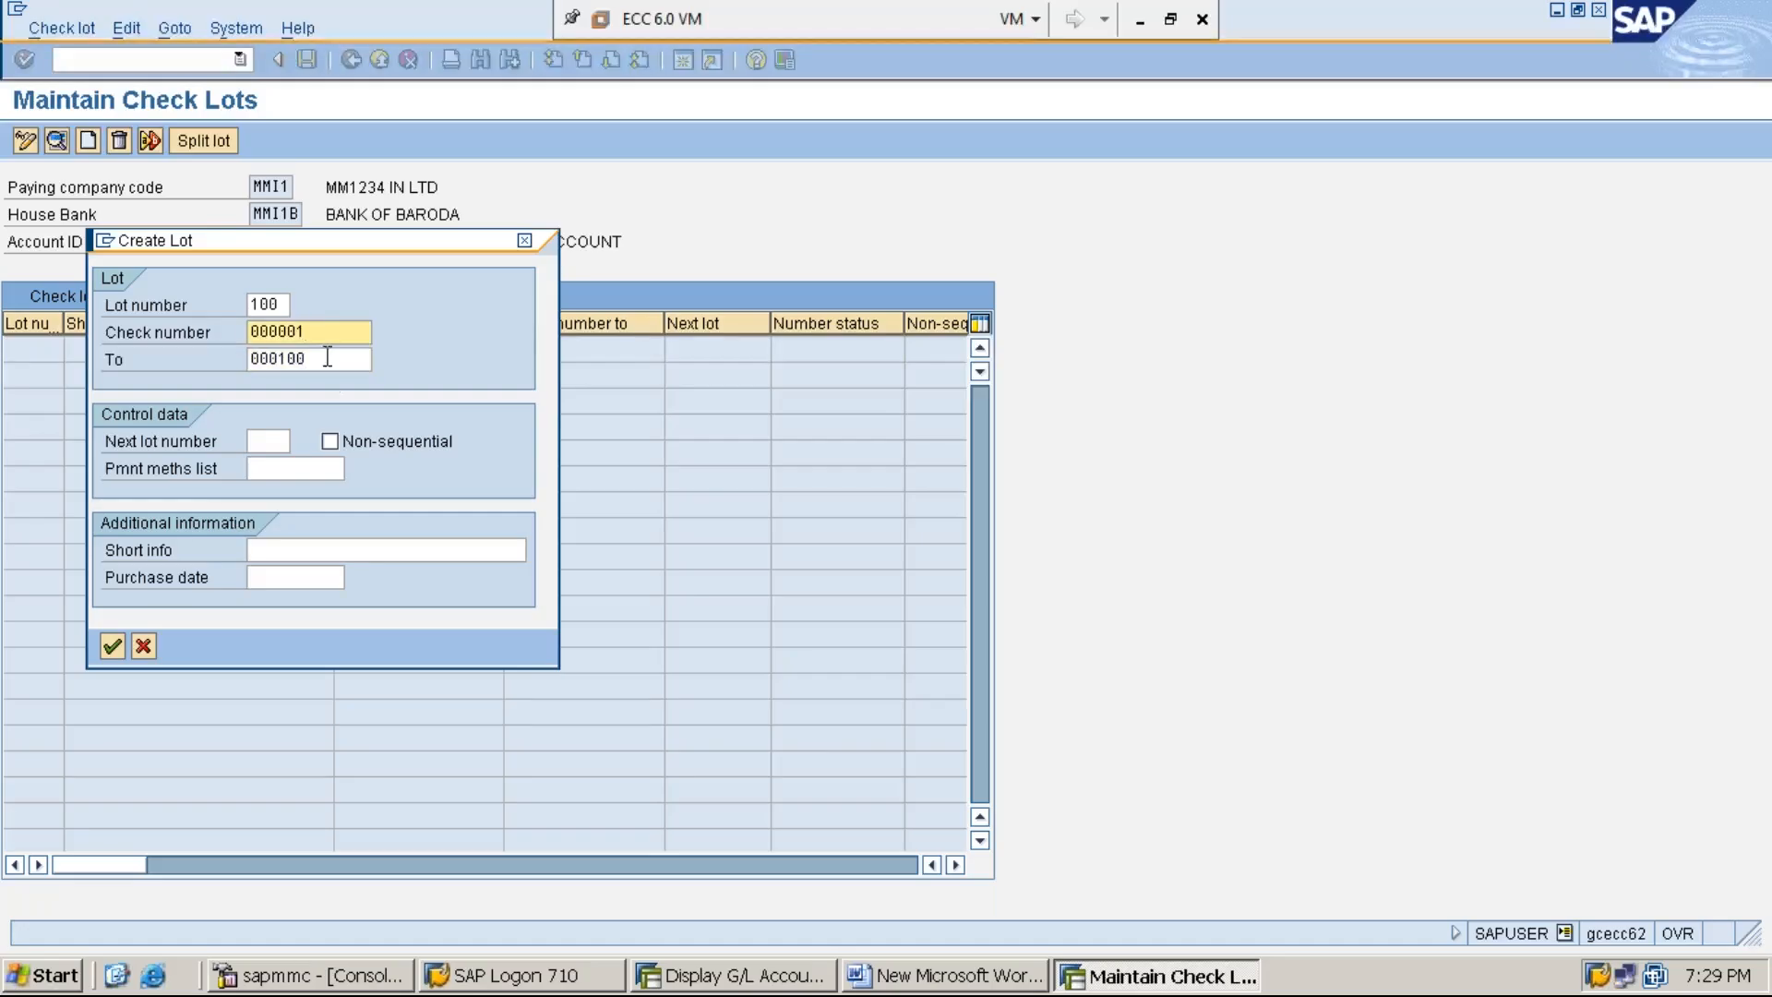
click(328, 357)
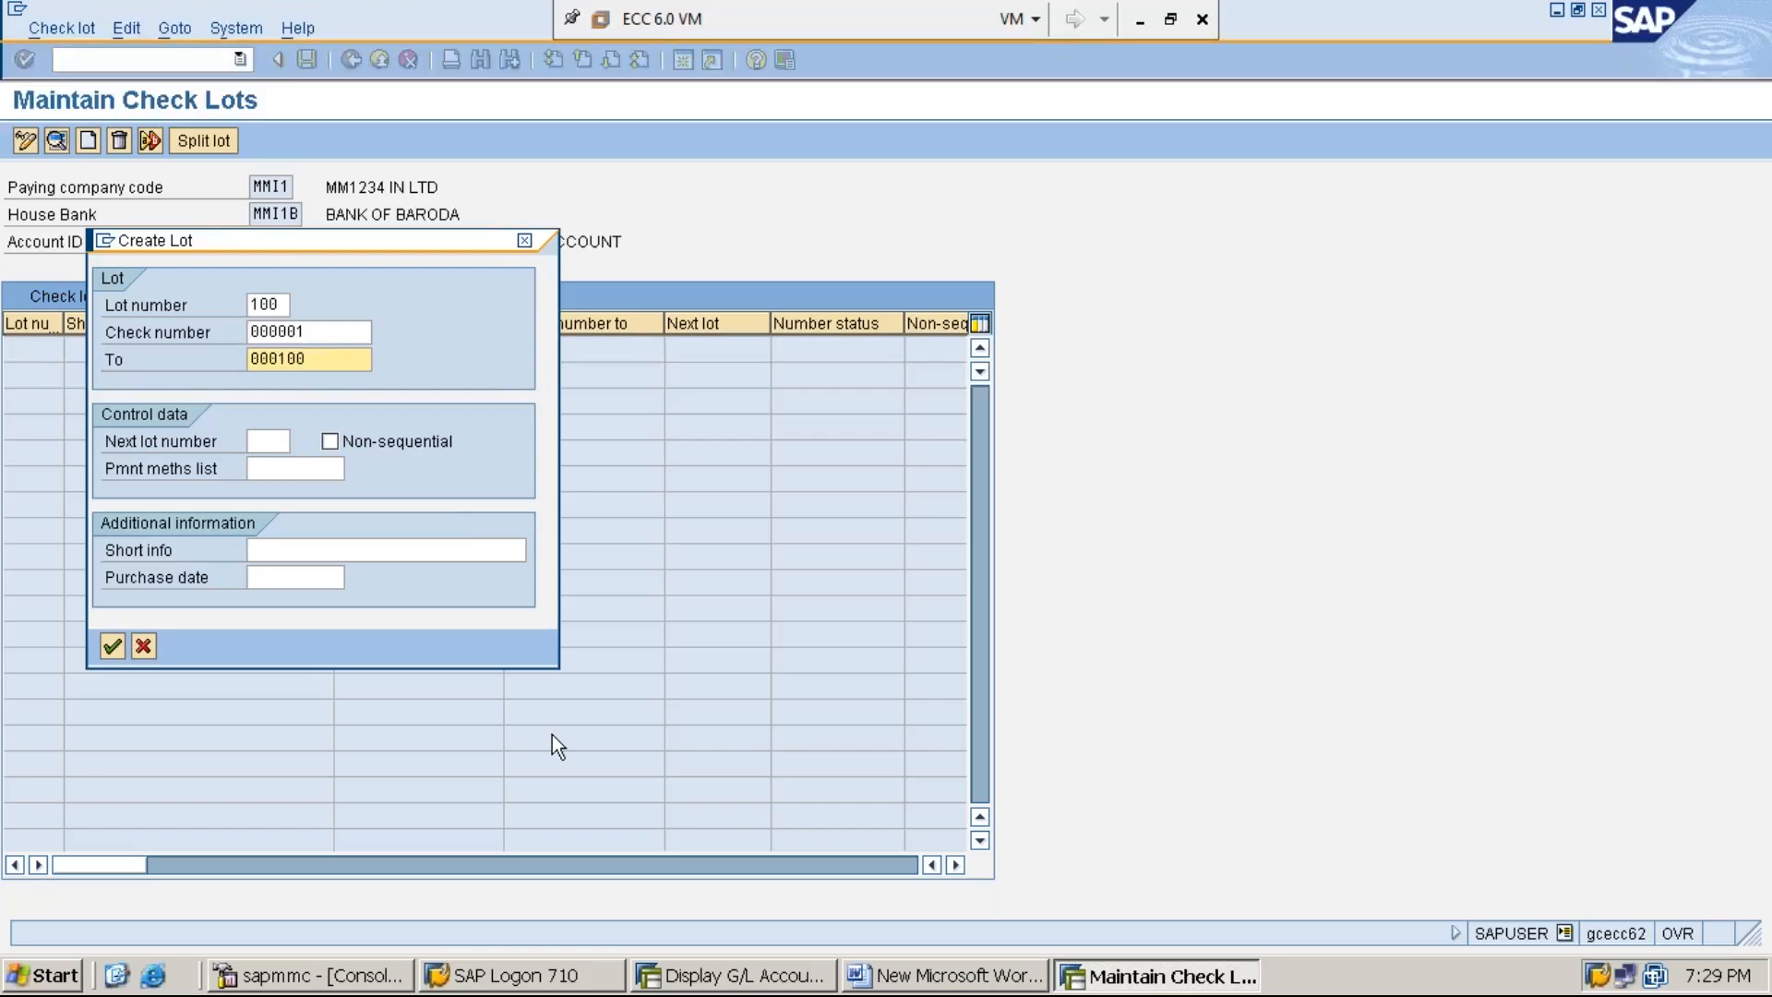
key(Return)
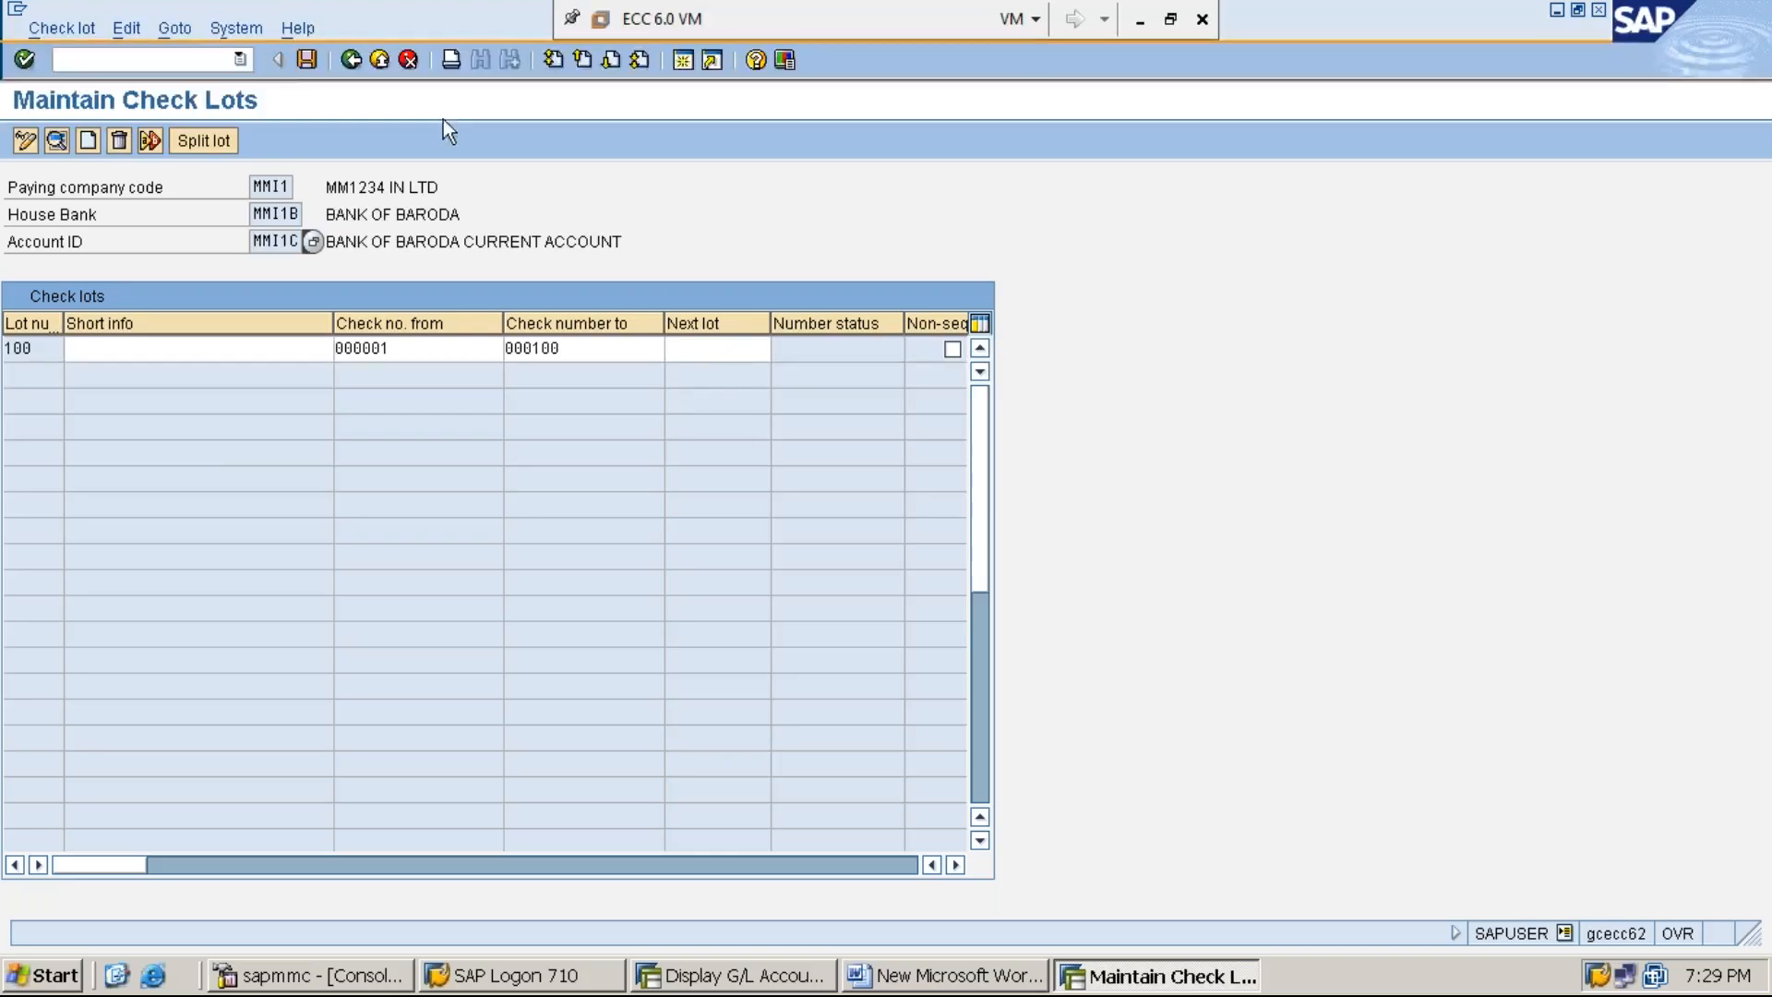
click(306, 59)
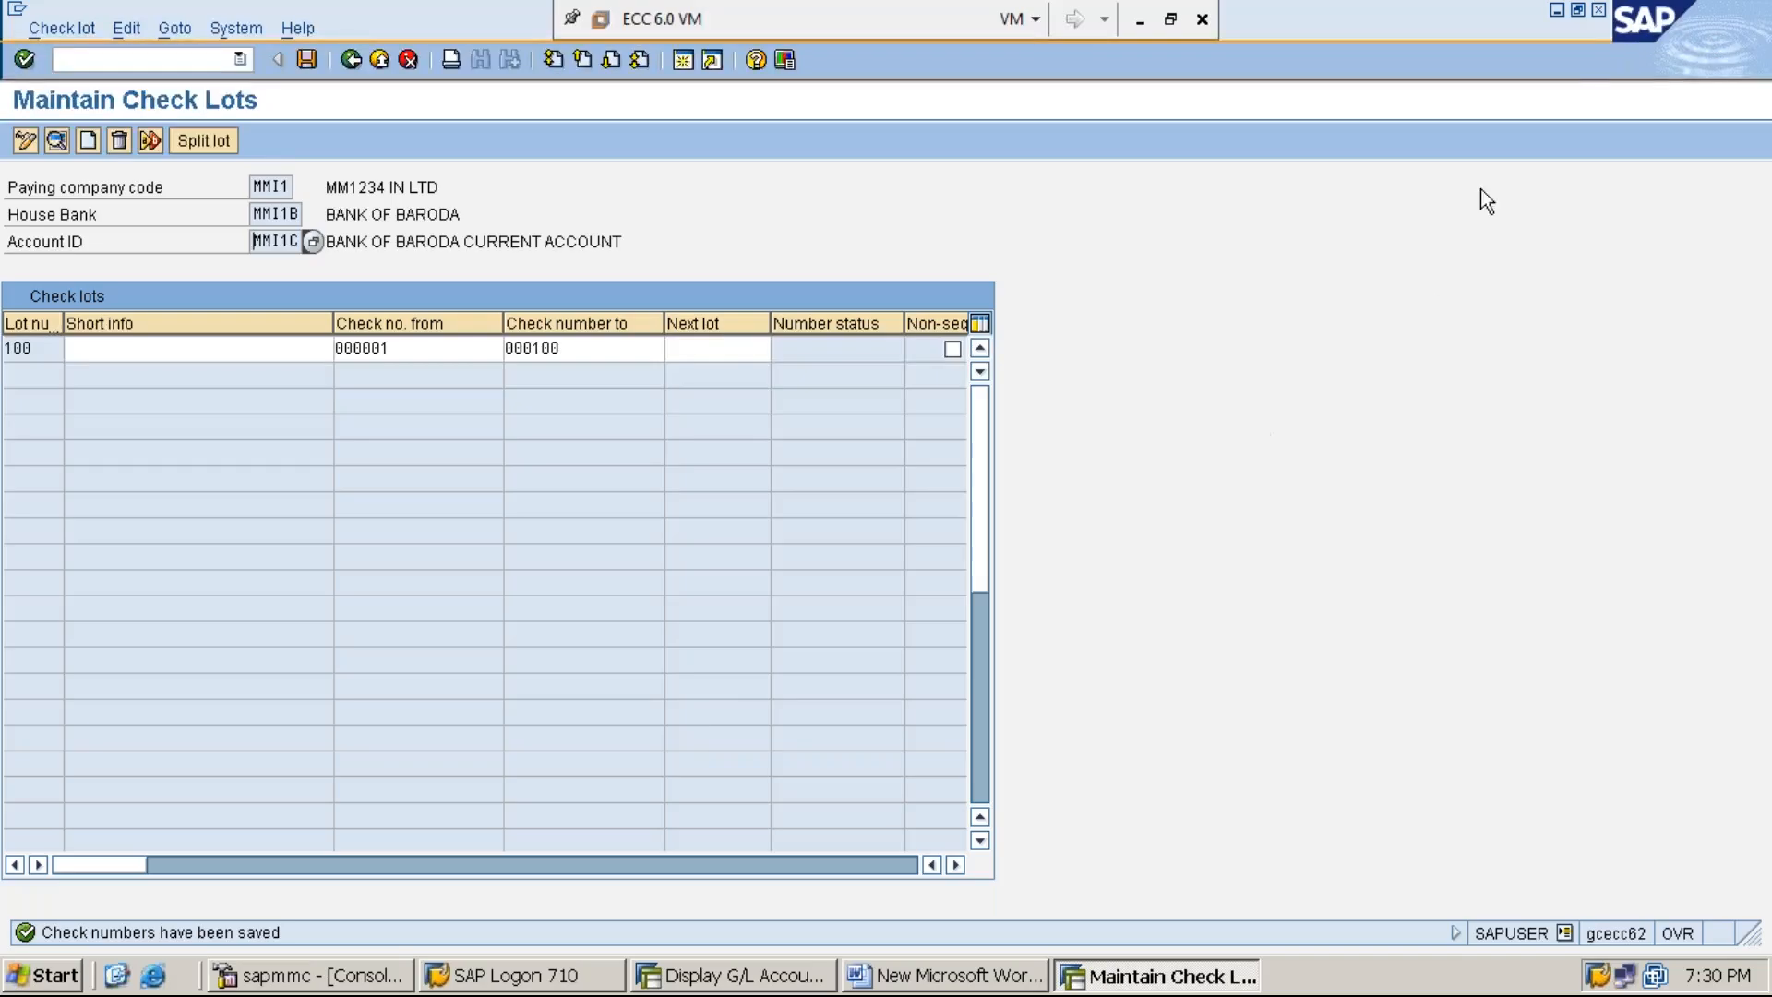
- Close the check lots session and add the line "STEP:4: PROCESS VENDOR INVOICE" below step 3 in the Word document
click(1599, 10)
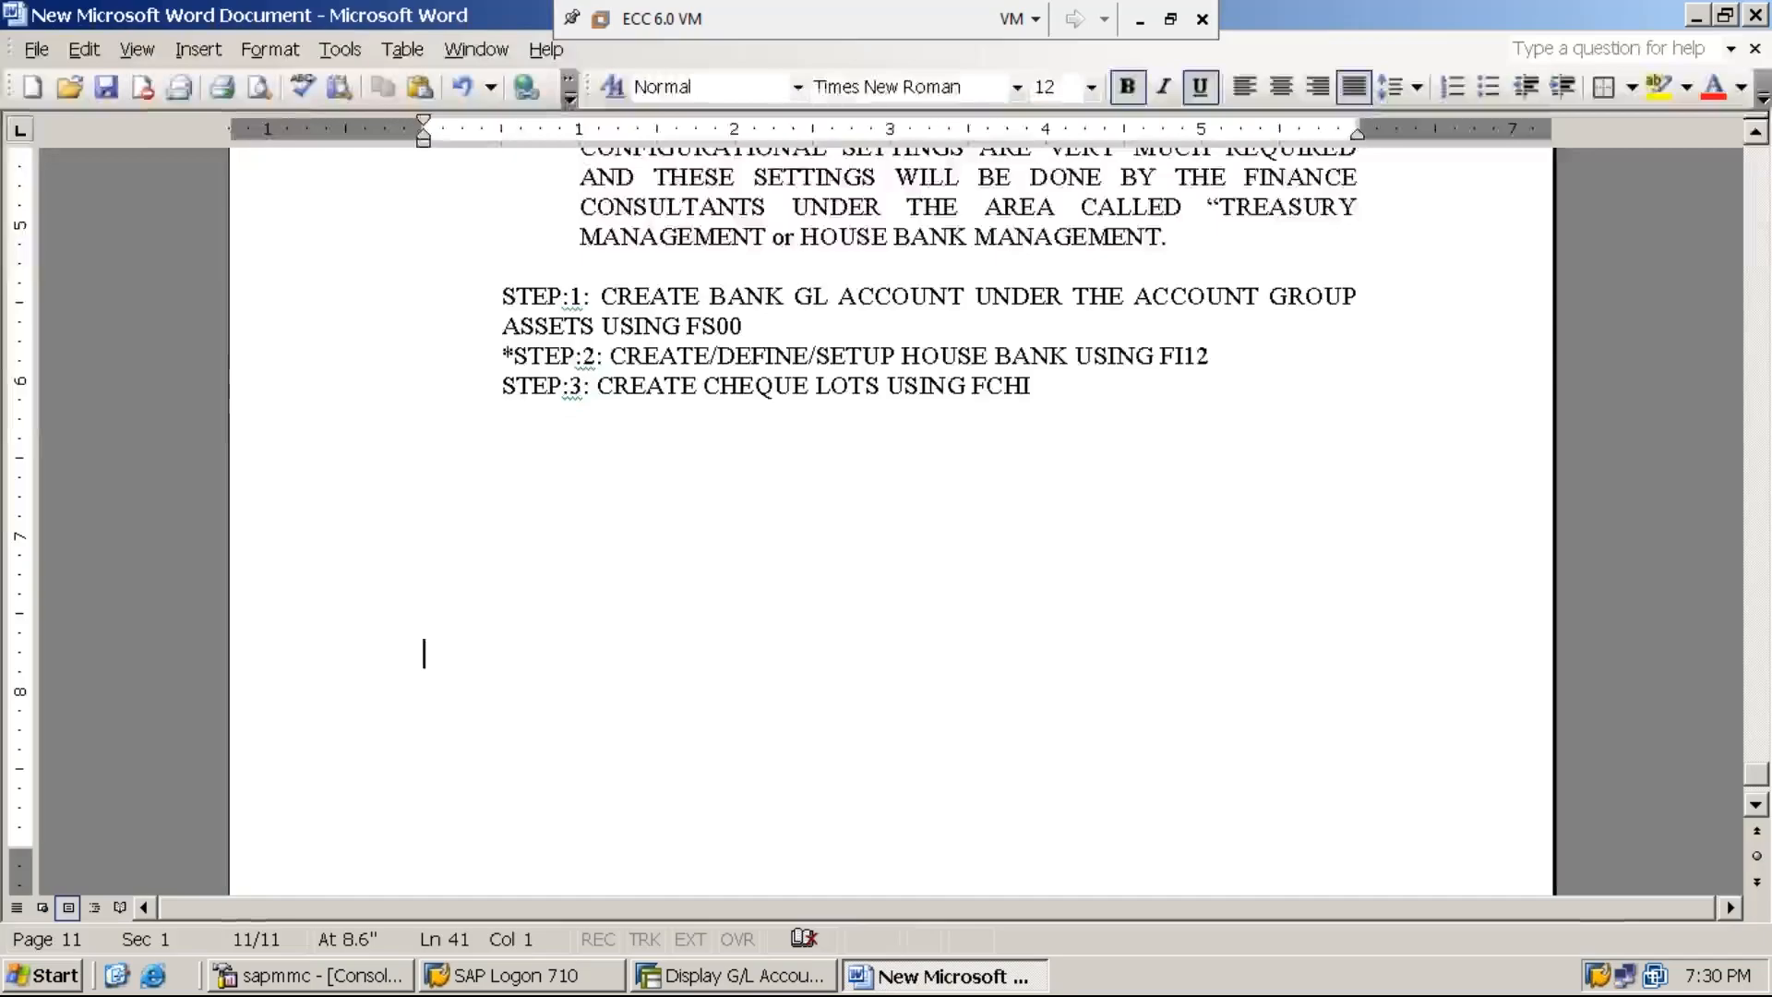
click(1033, 386)
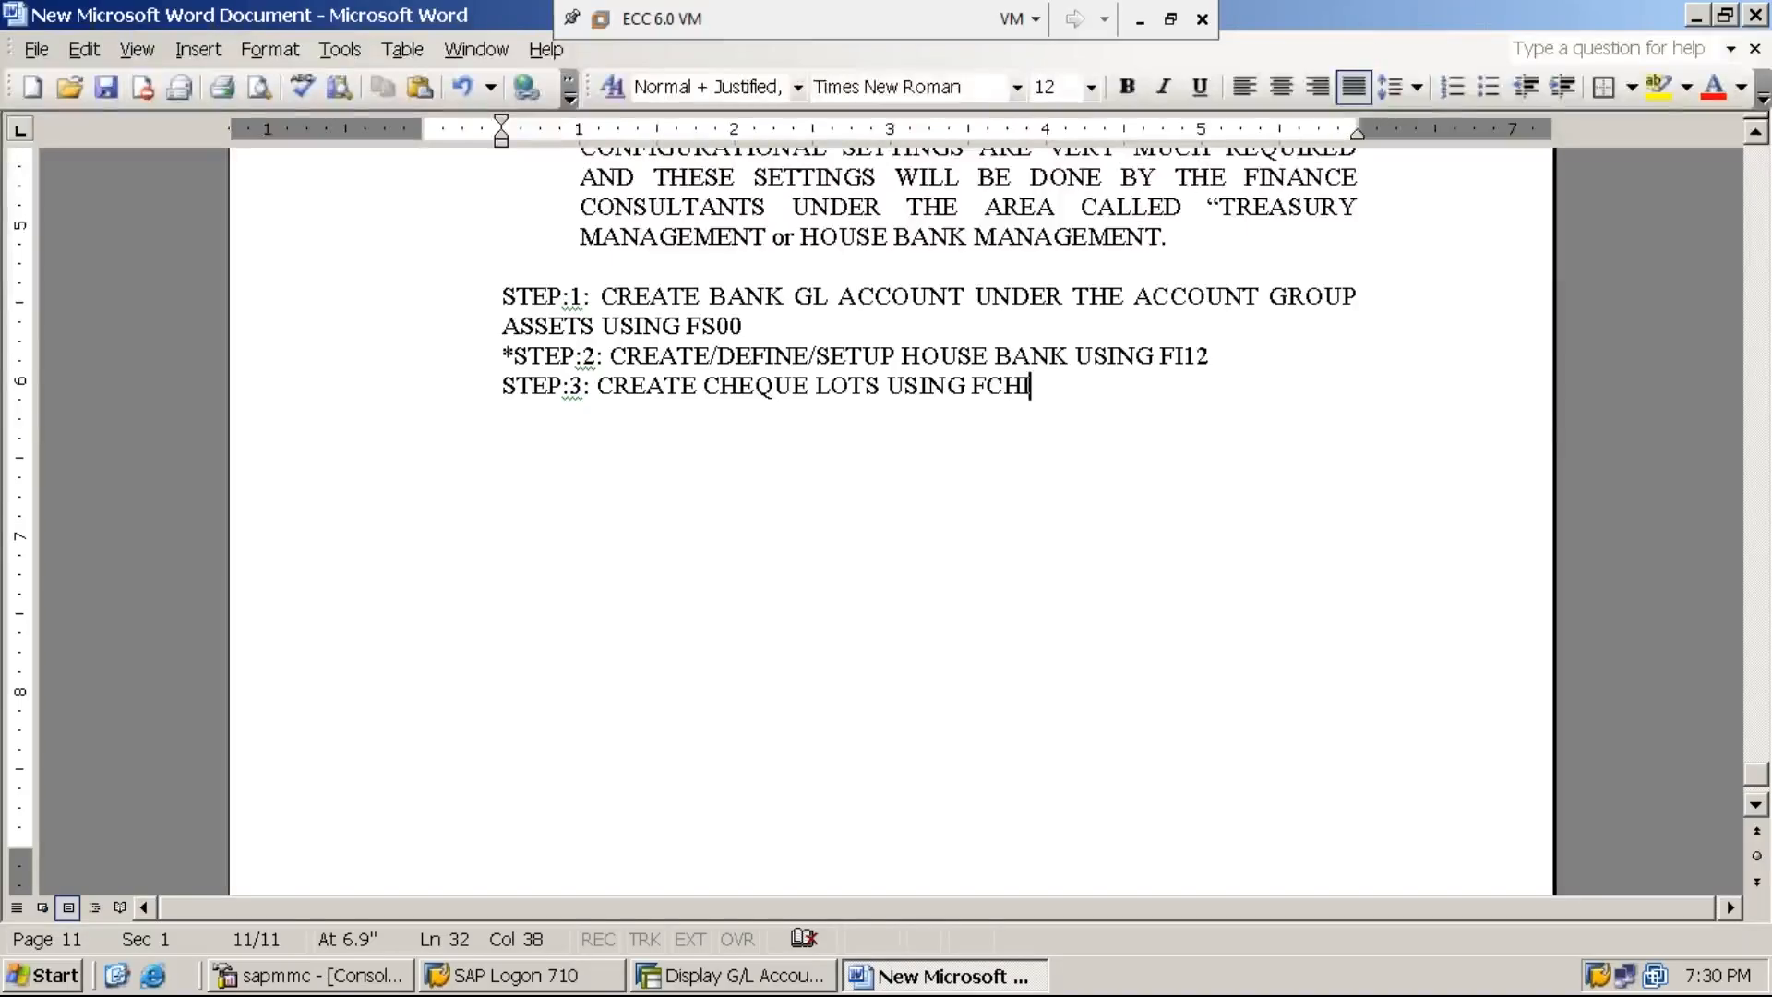
key(Return)
text(STEP:4: )
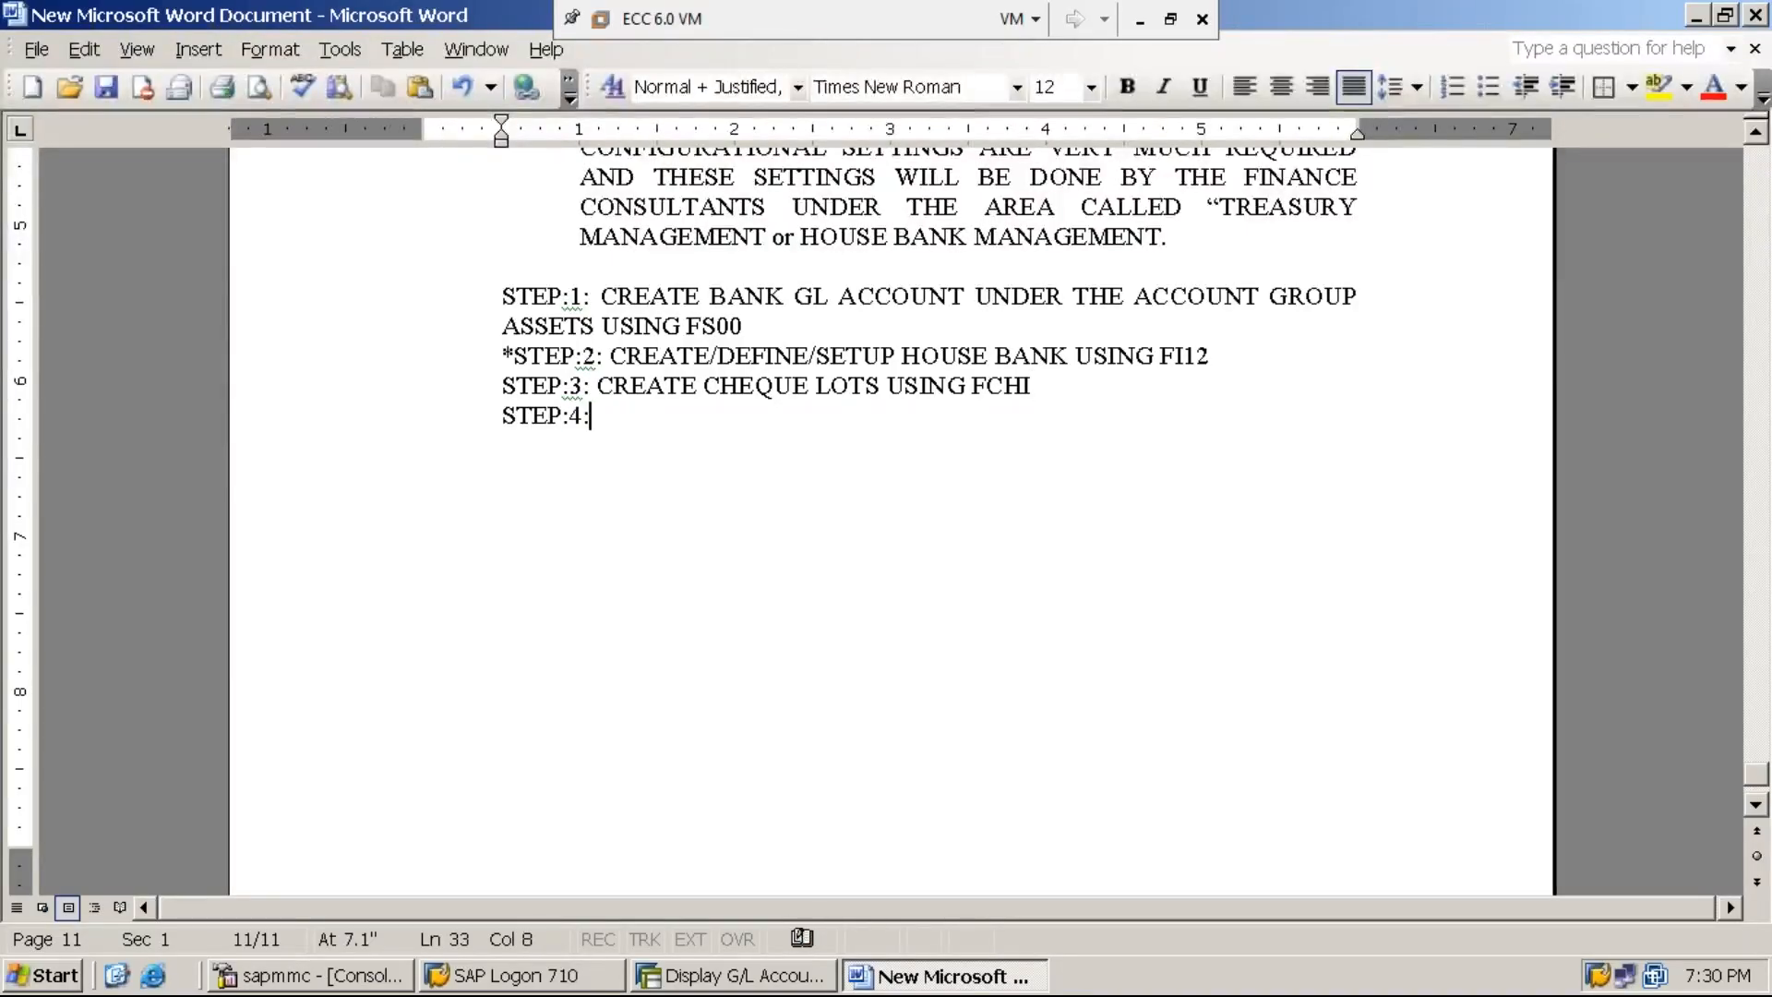
text(PROCE)
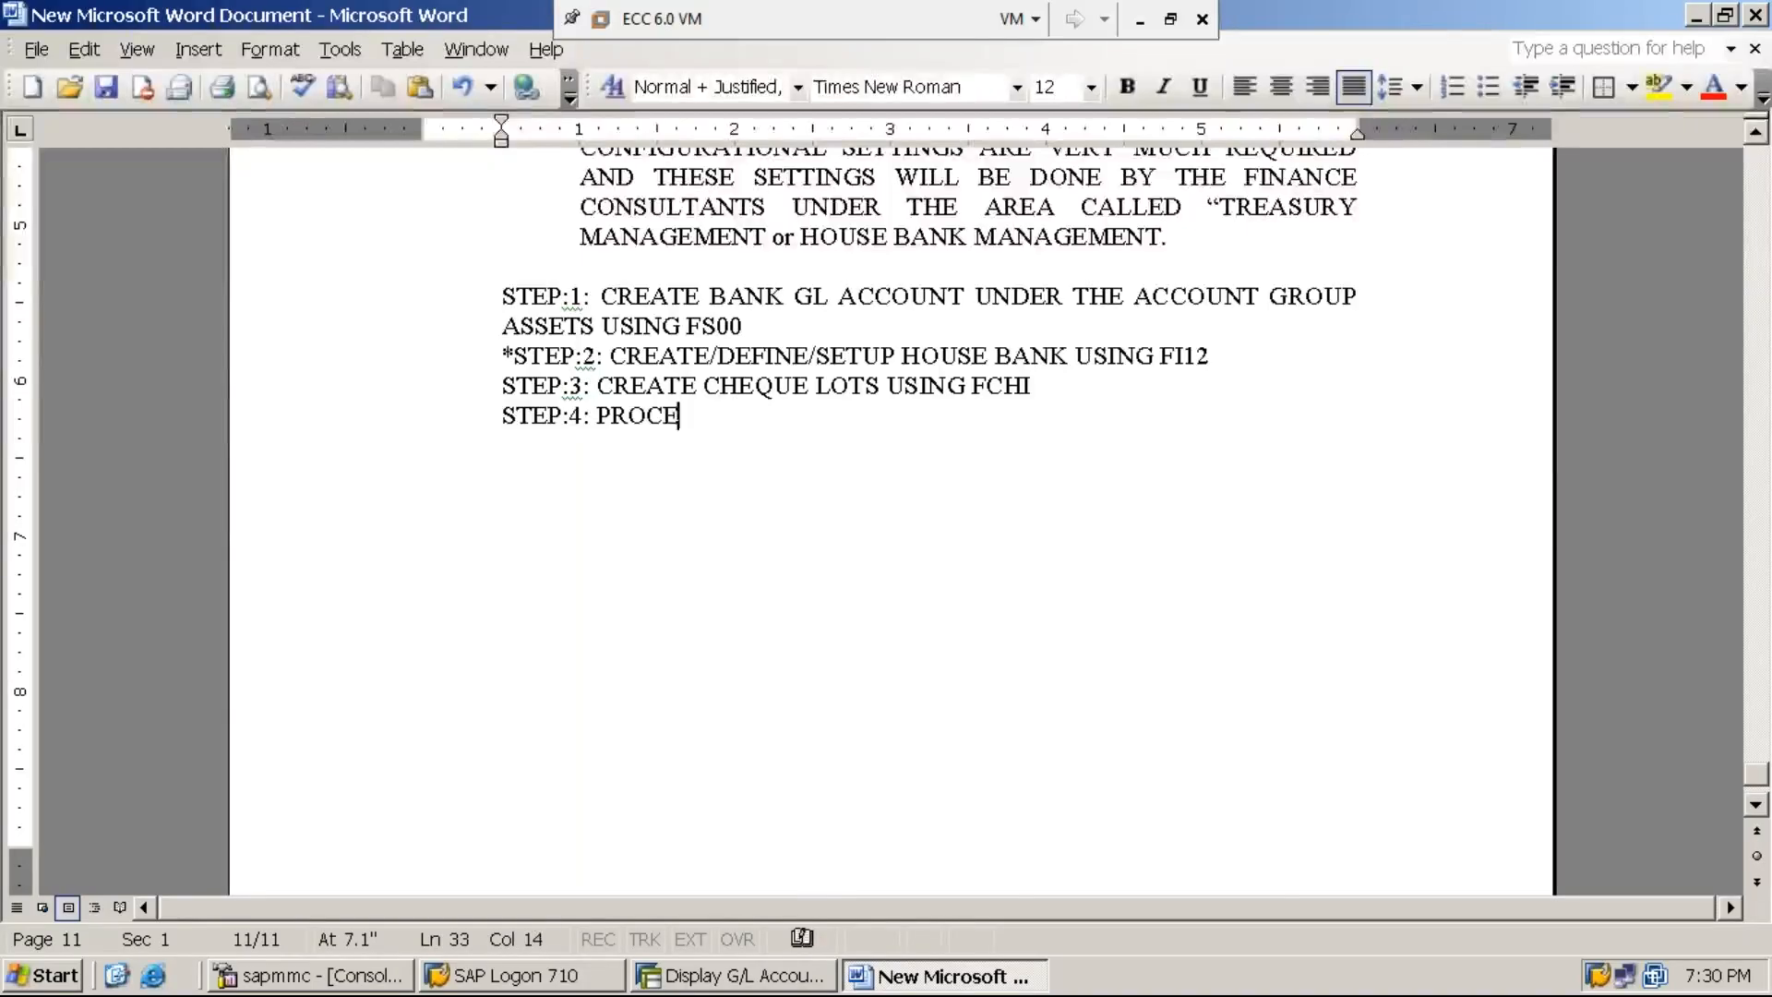
text(SS VENDO)
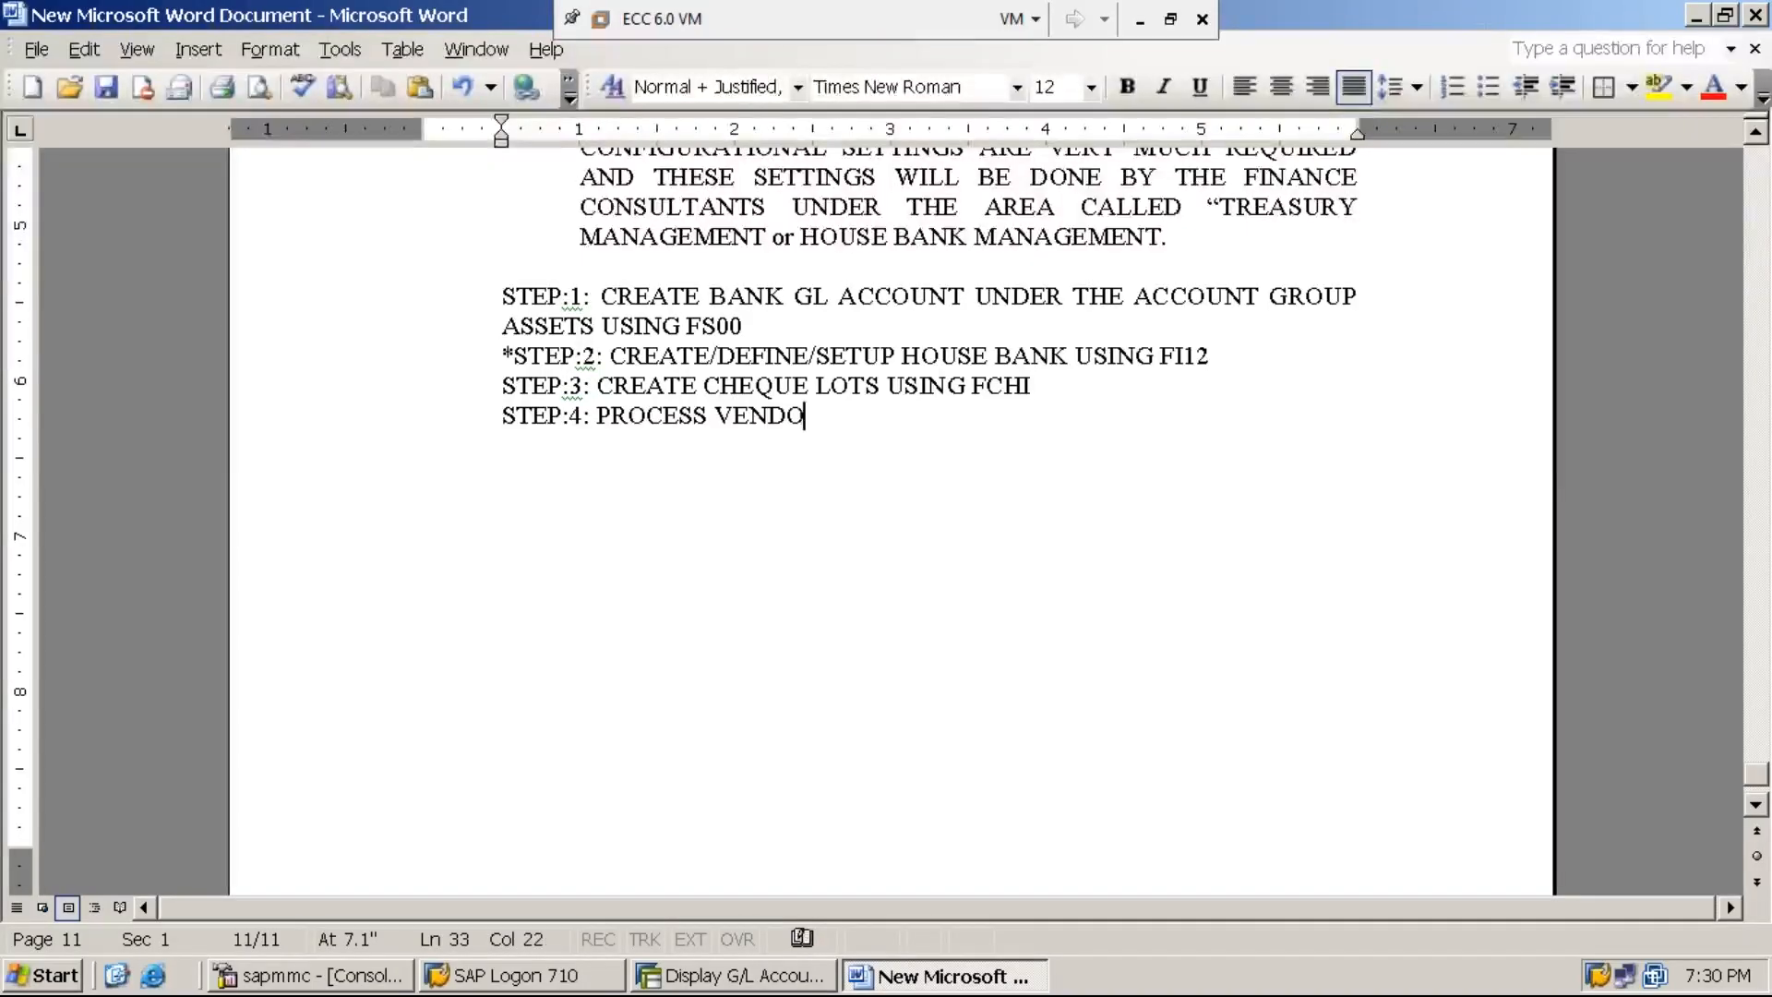
text(R INVOICE )
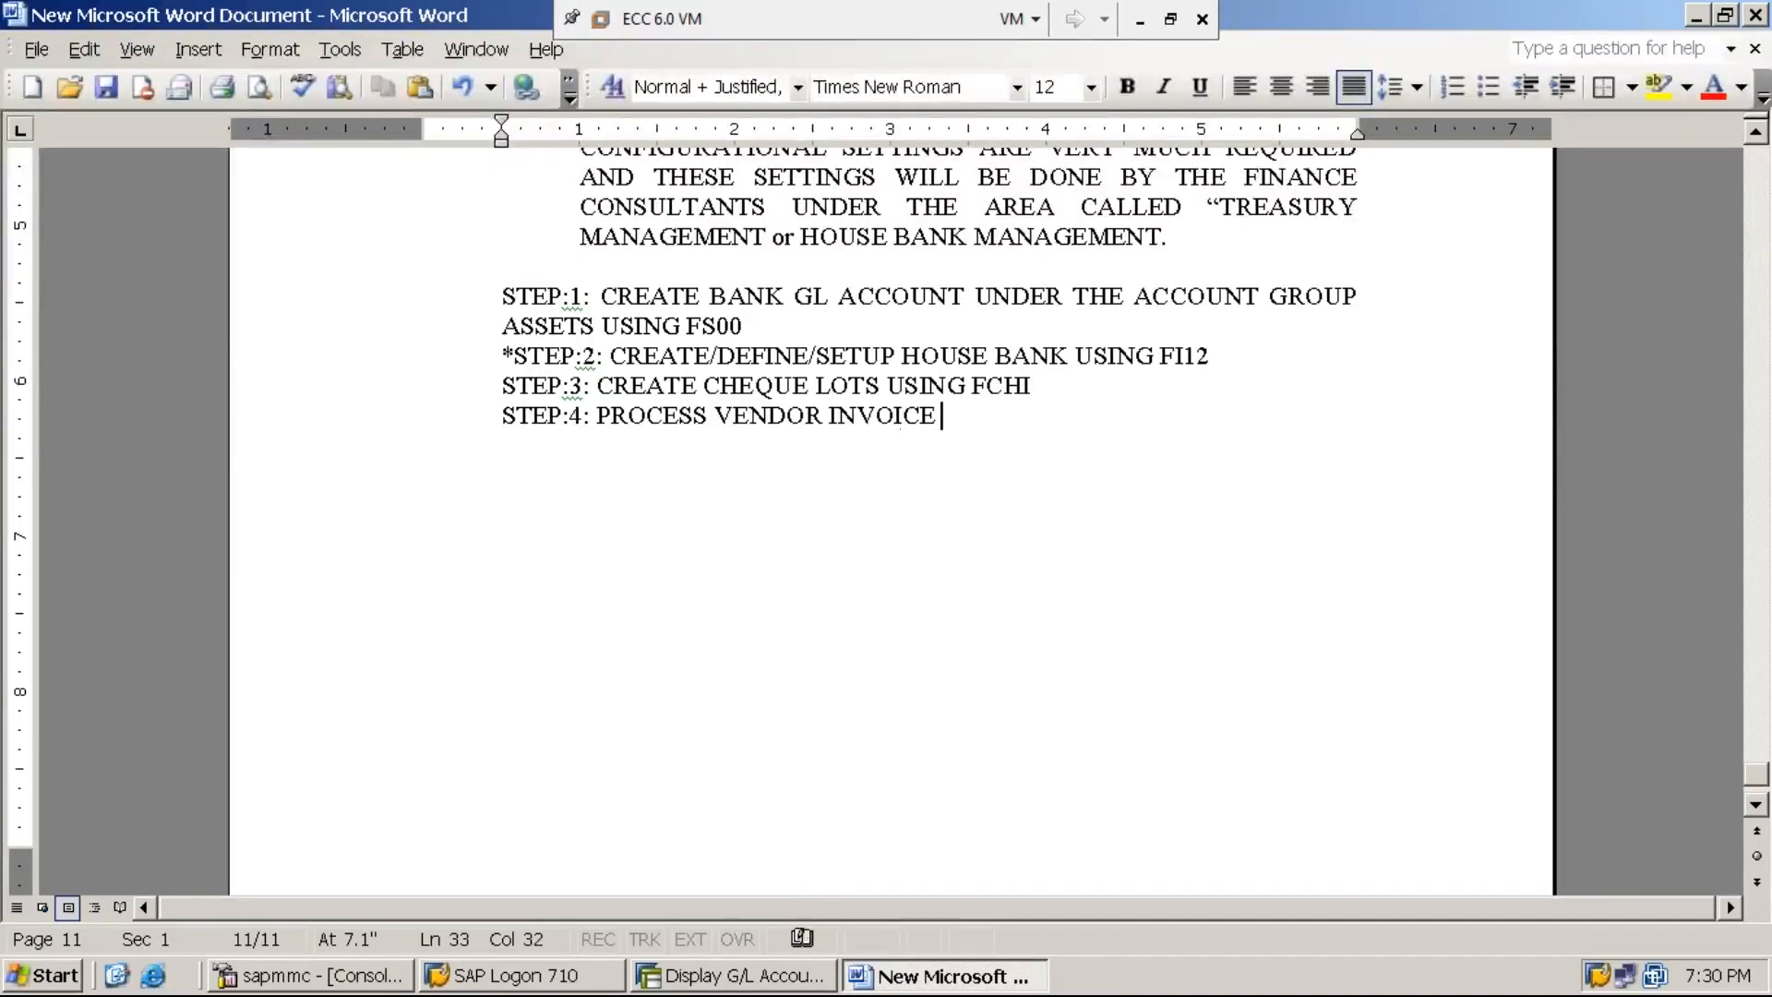
text(OF R)
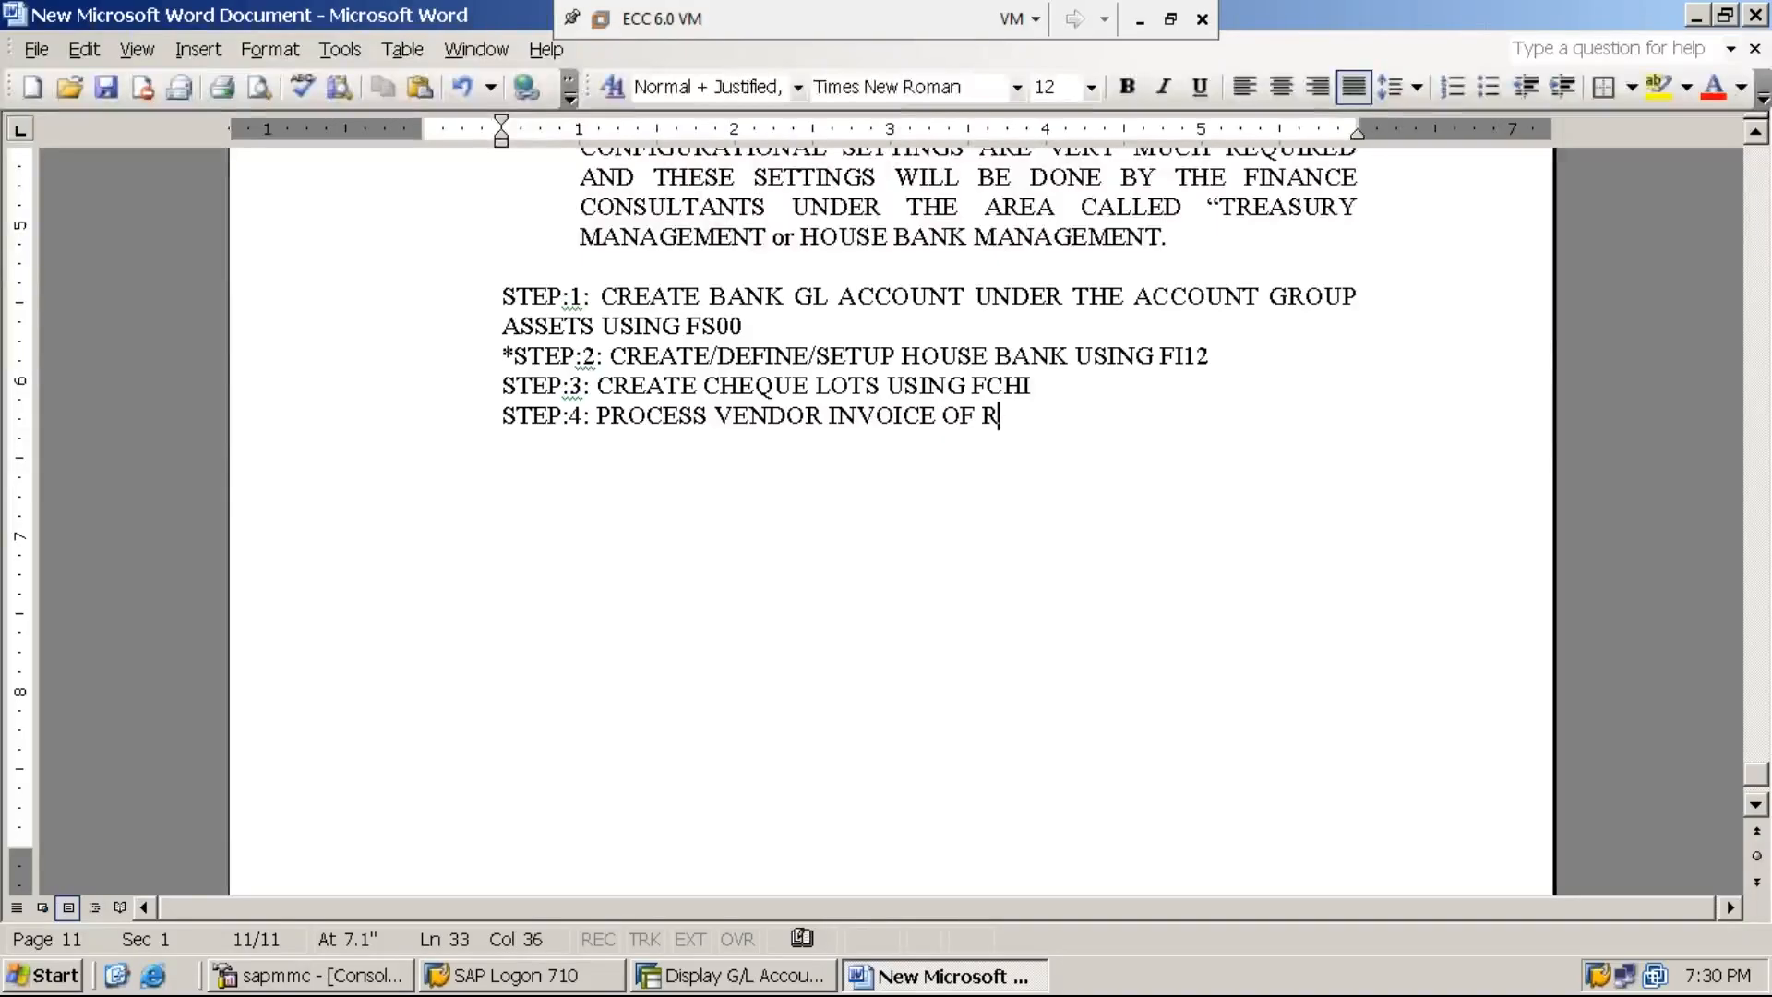
text(S.77,000/-)
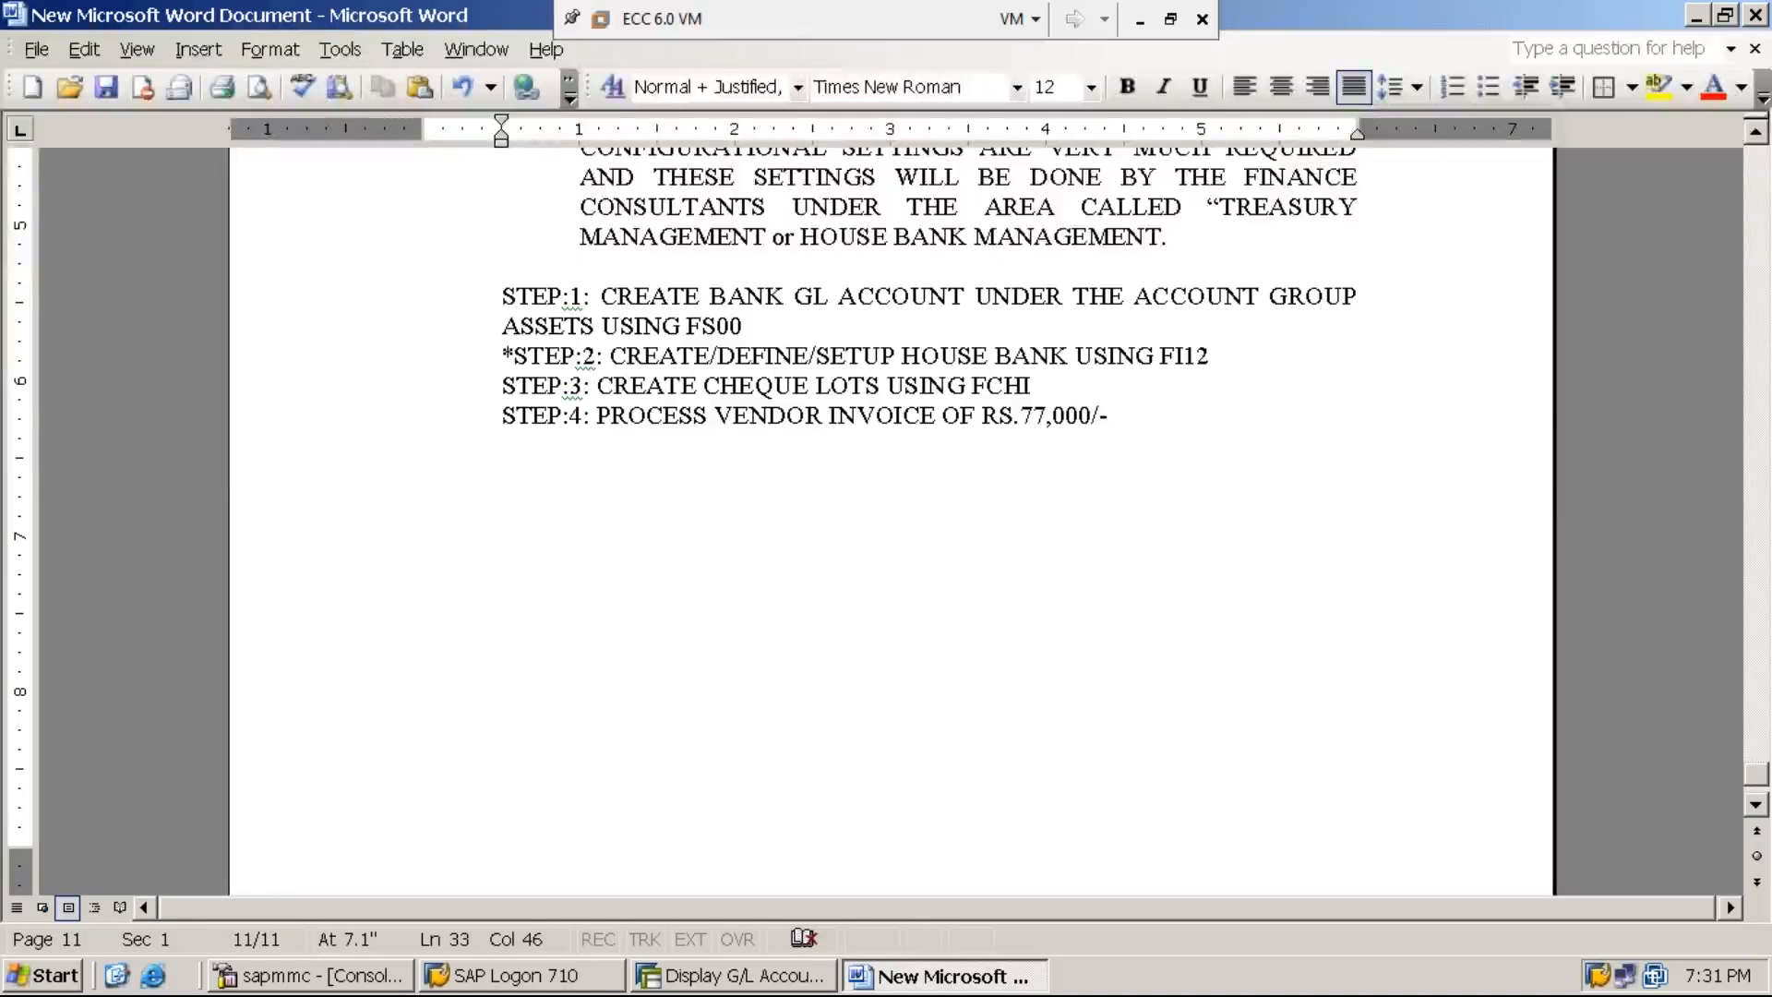
- Complete the step 4 line with "USING F-43", keeping a space before the transaction code
text(USINGF)
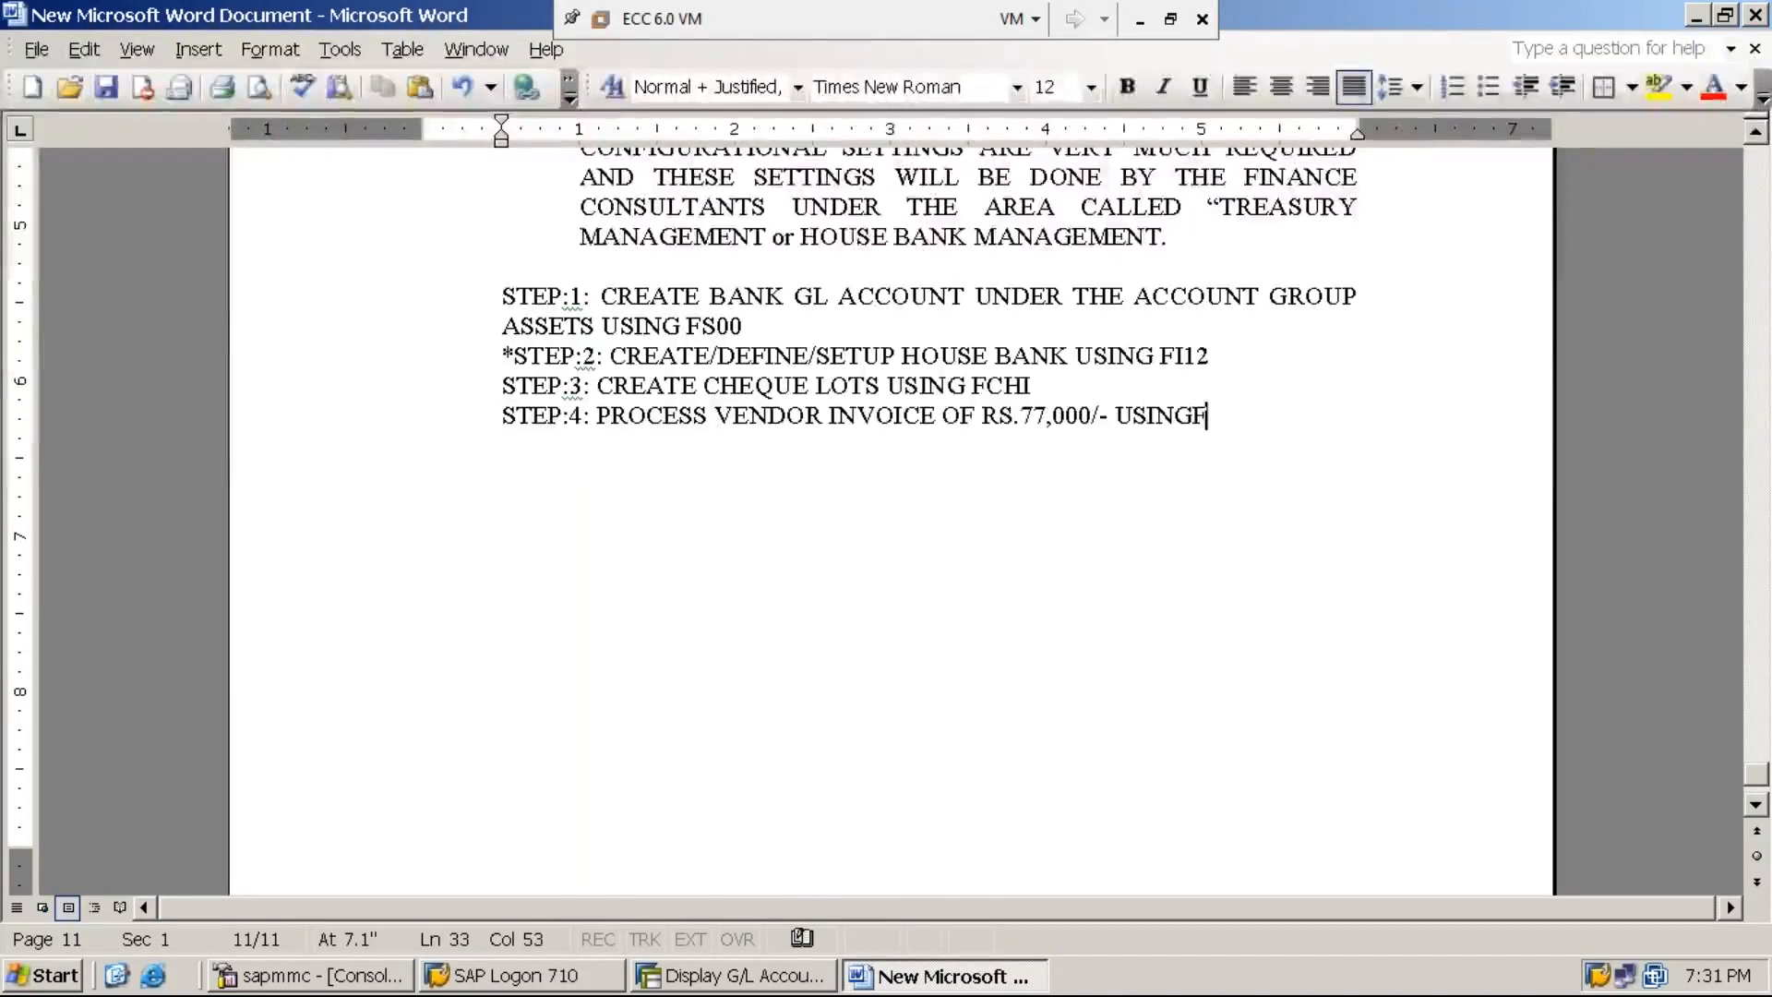
text(-43)
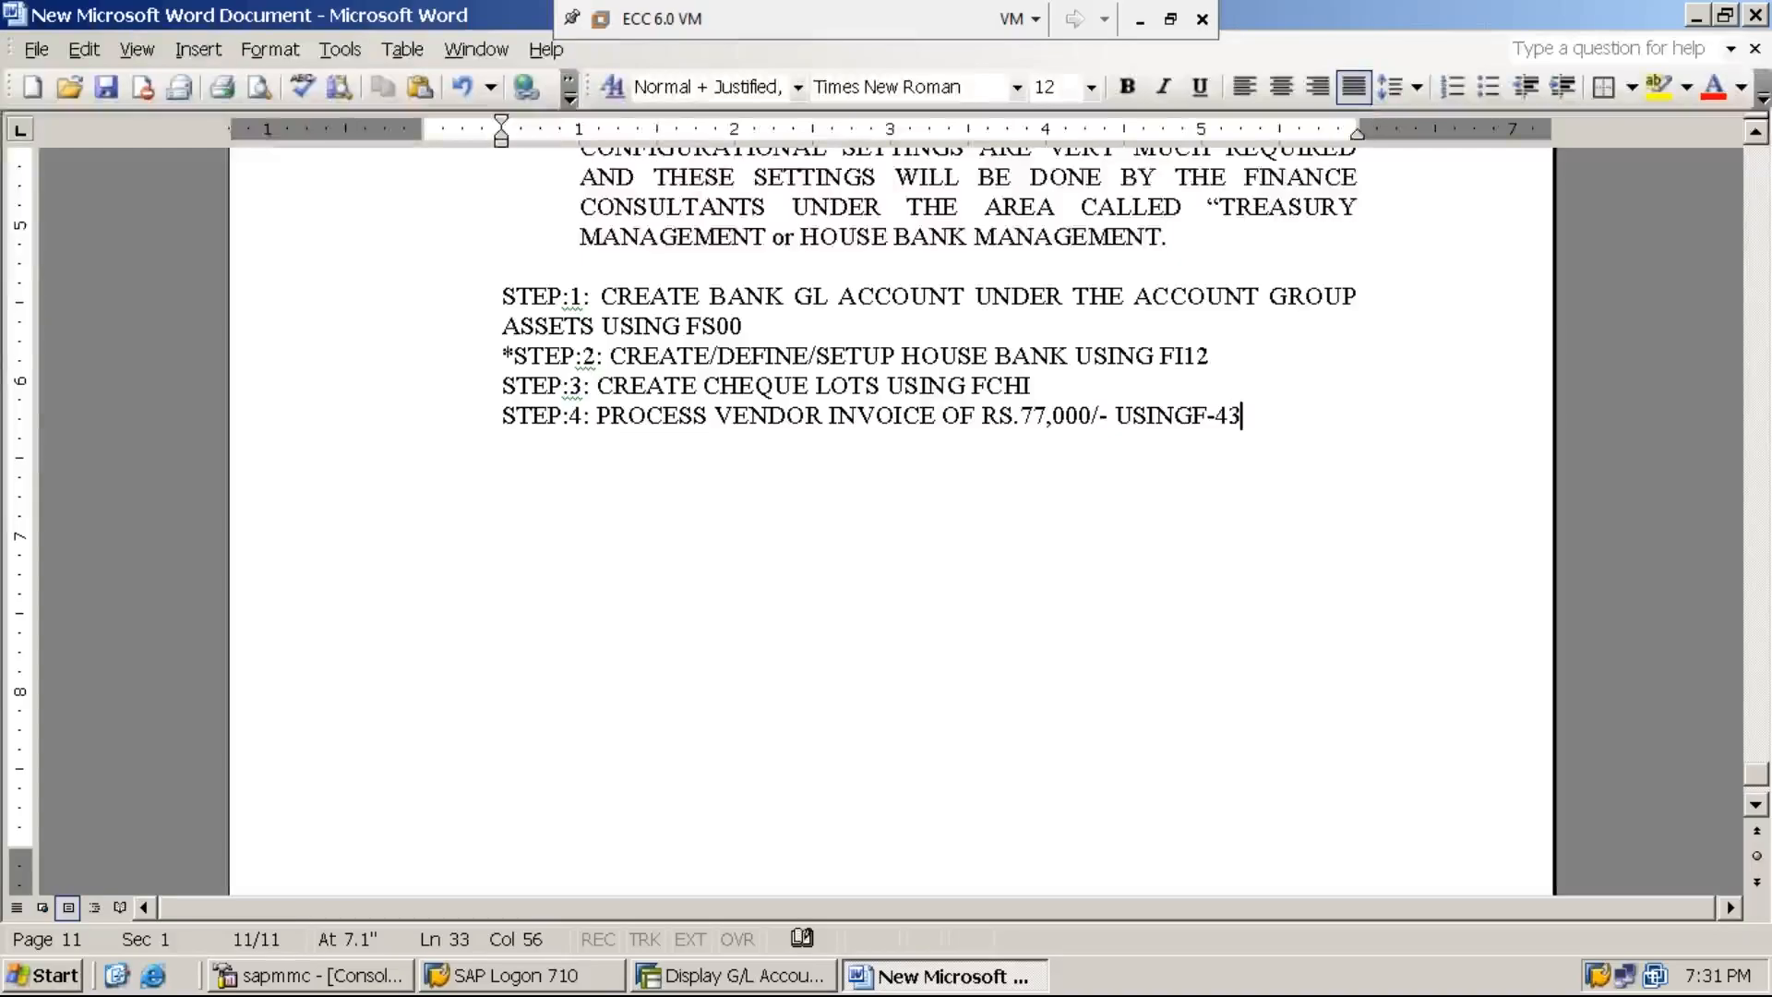
key(Left)
key(Left)
key(Left)
key(Left)
key(End)
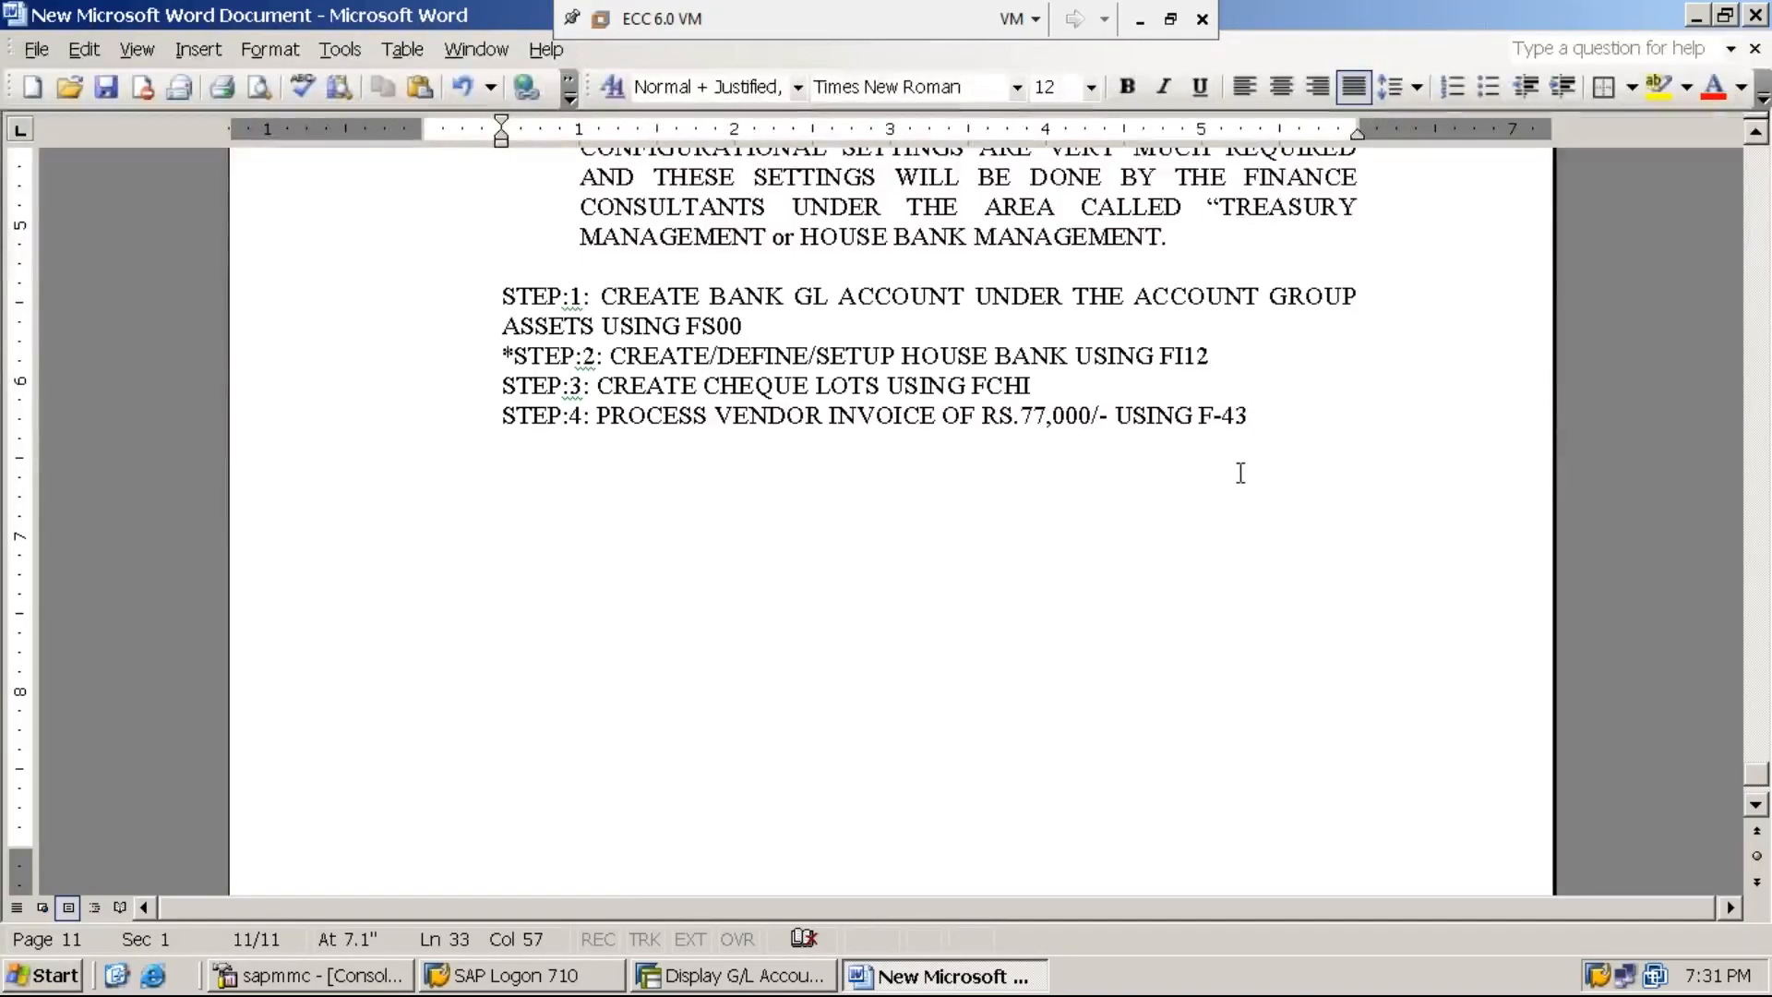
- Switch to SAP, start transaction F-43 for a vendor invoice and set the document date to 02.07.2019
click(753, 984)
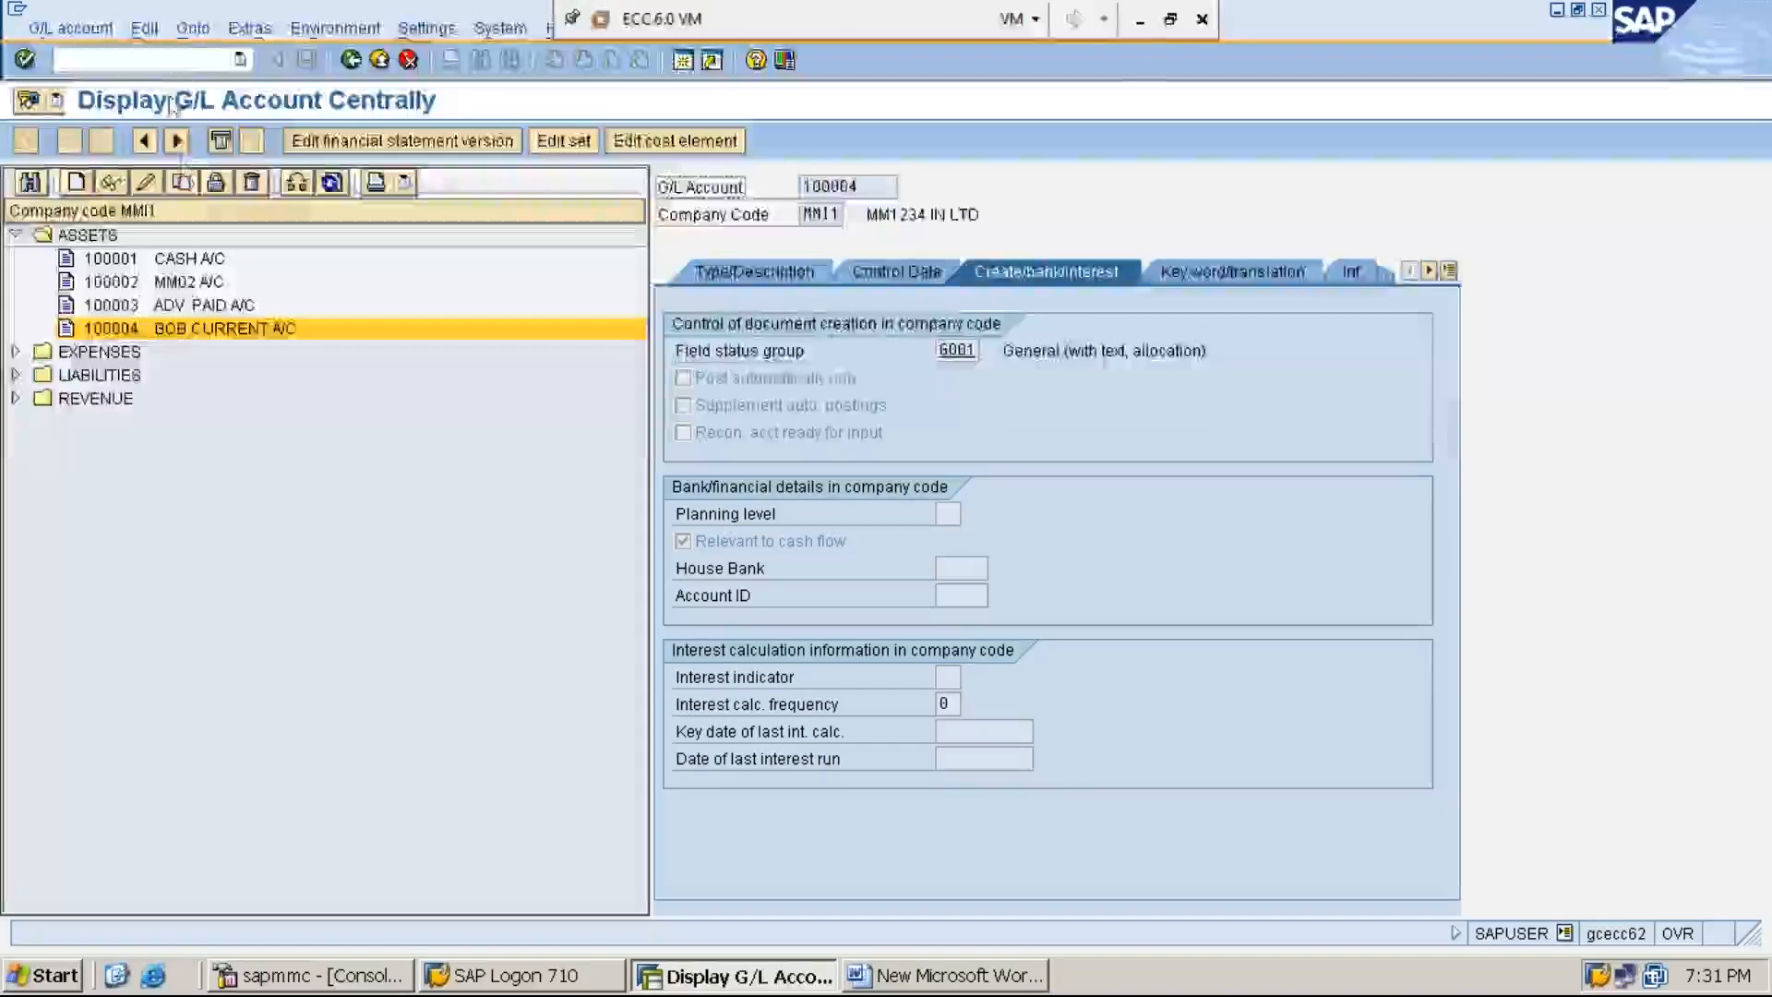
click(194, 57)
text(/N)
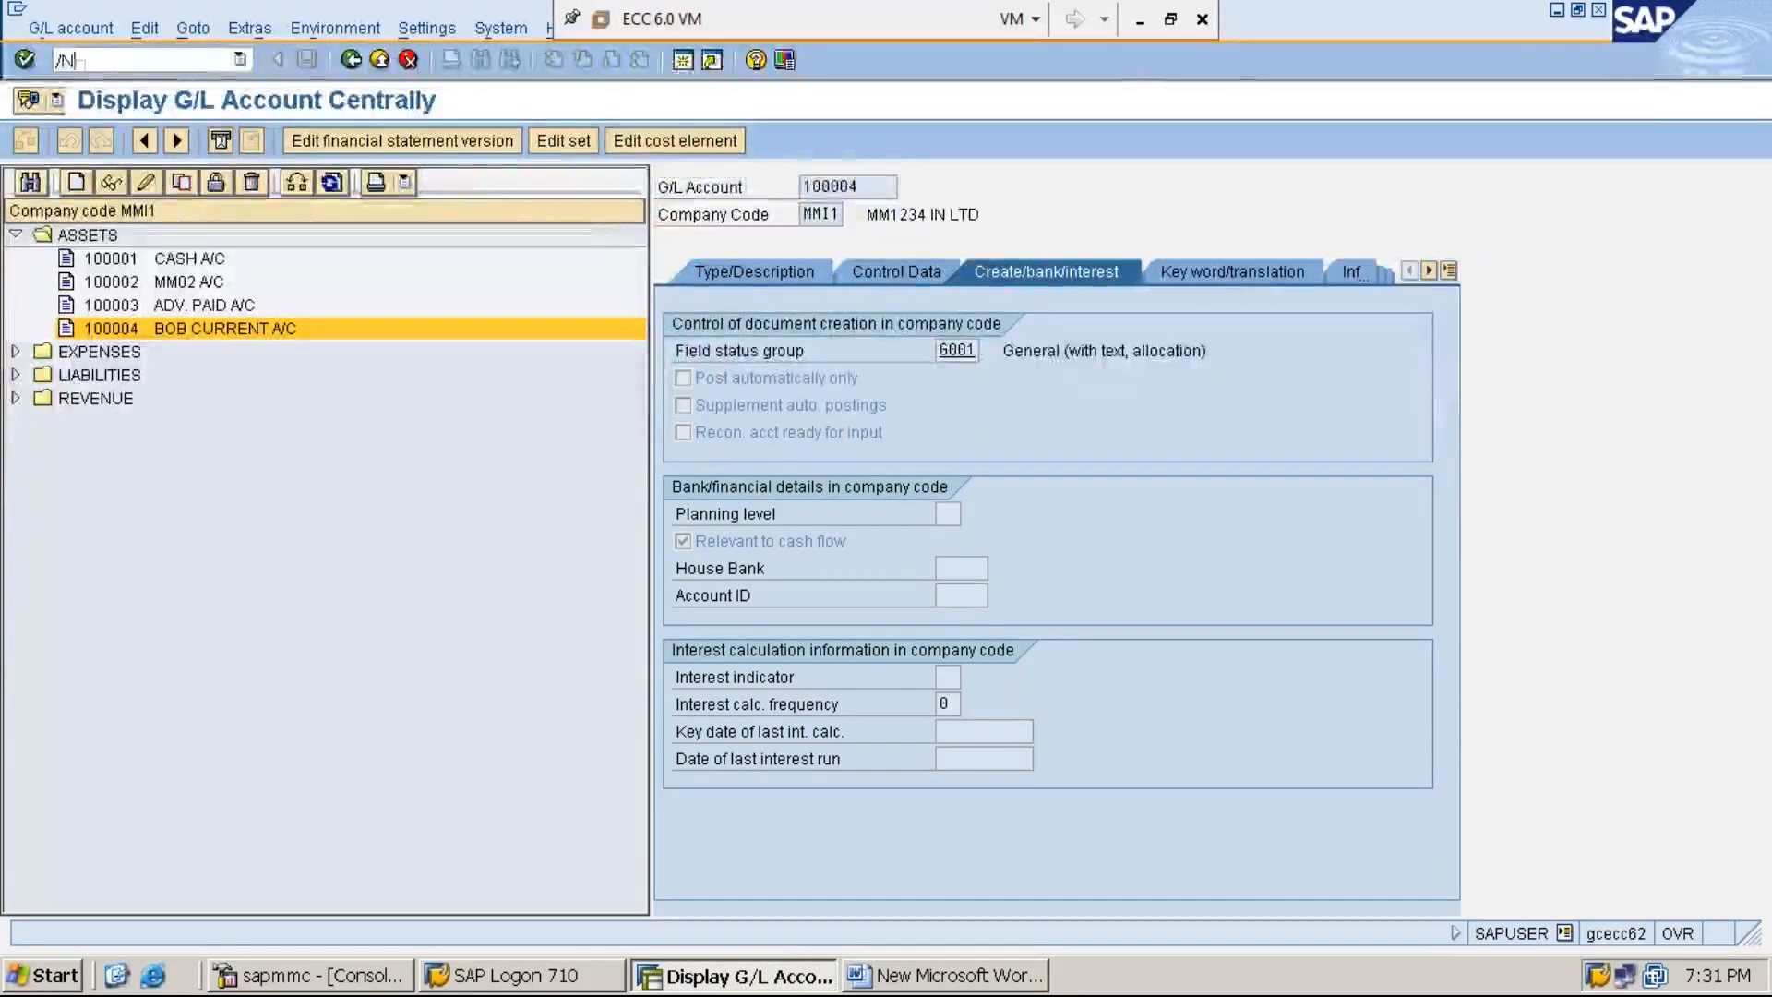
text(F-43)
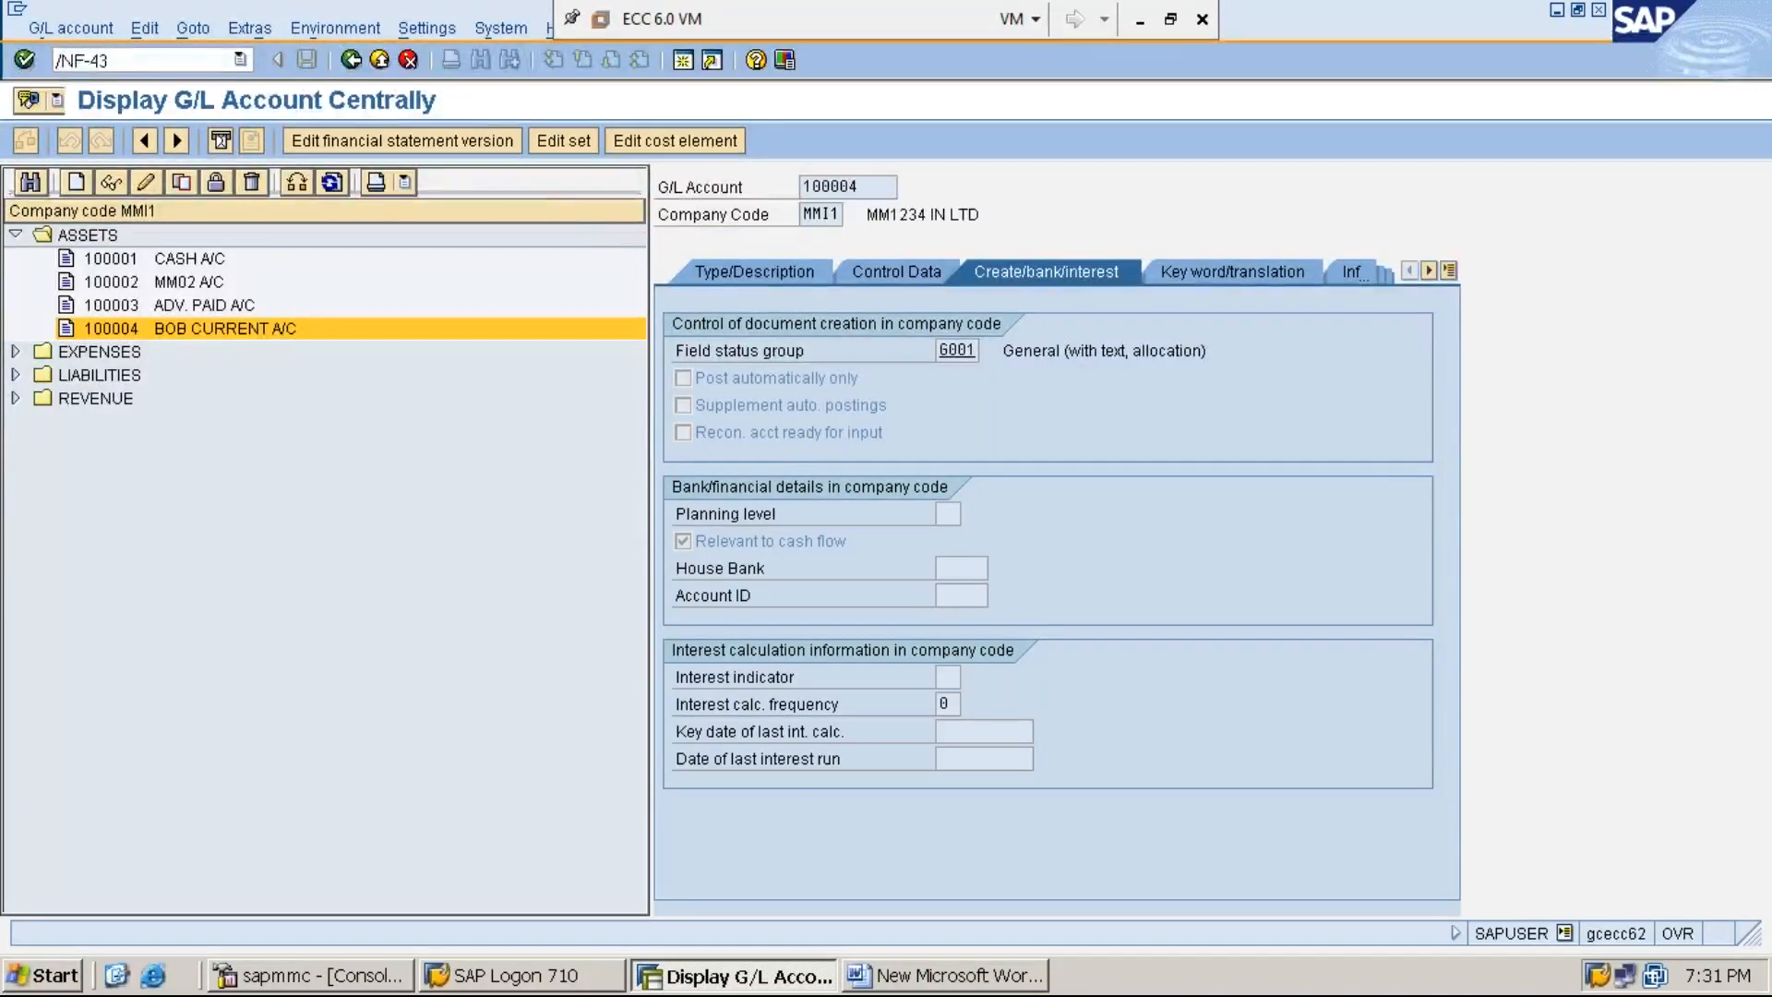
key(Return)
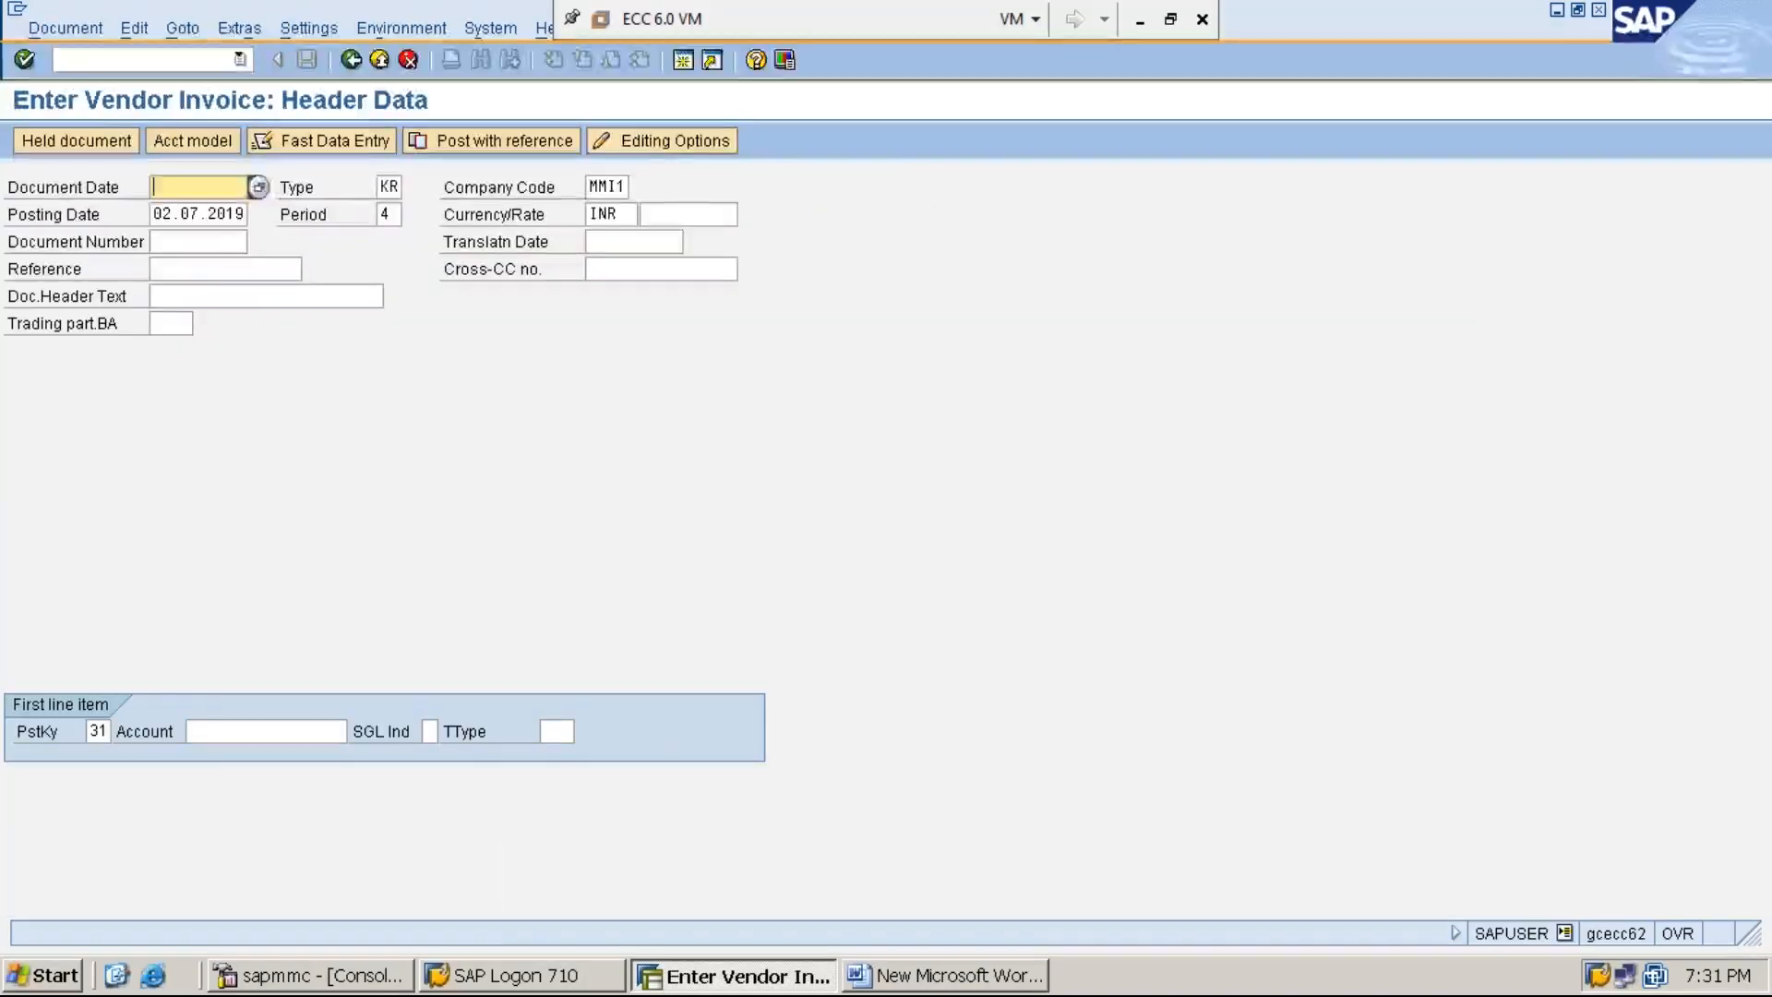
key(F4)
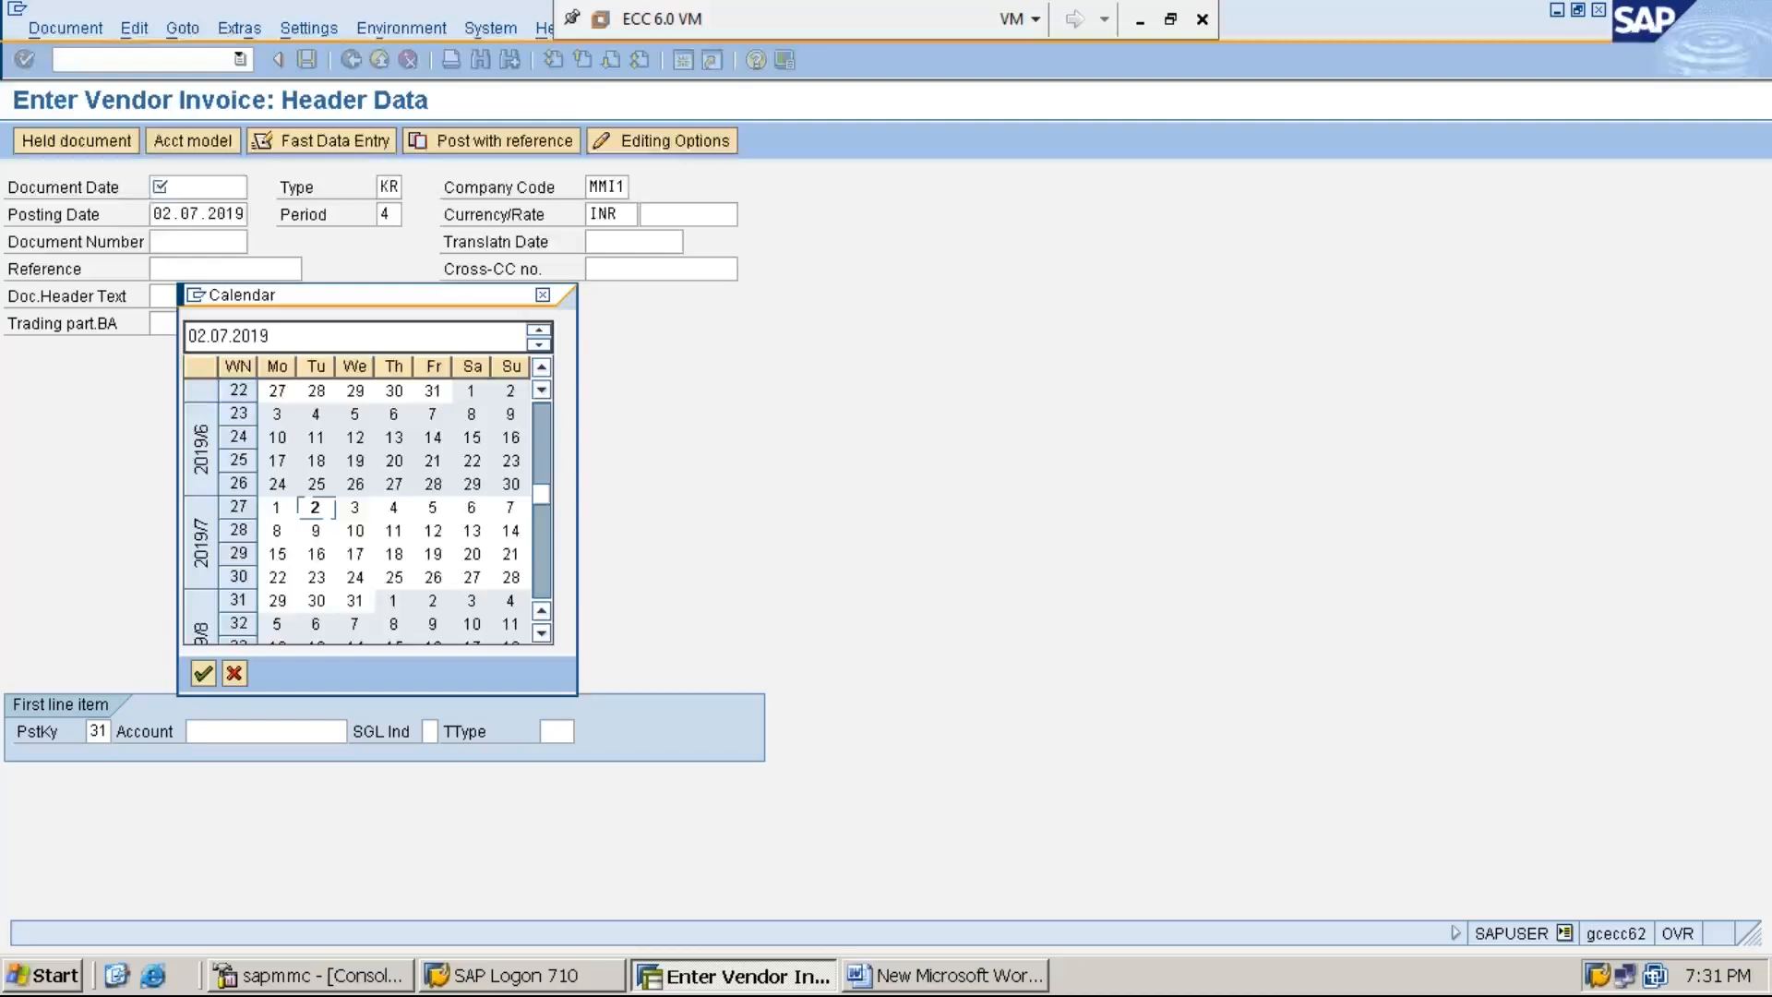
key(Return)
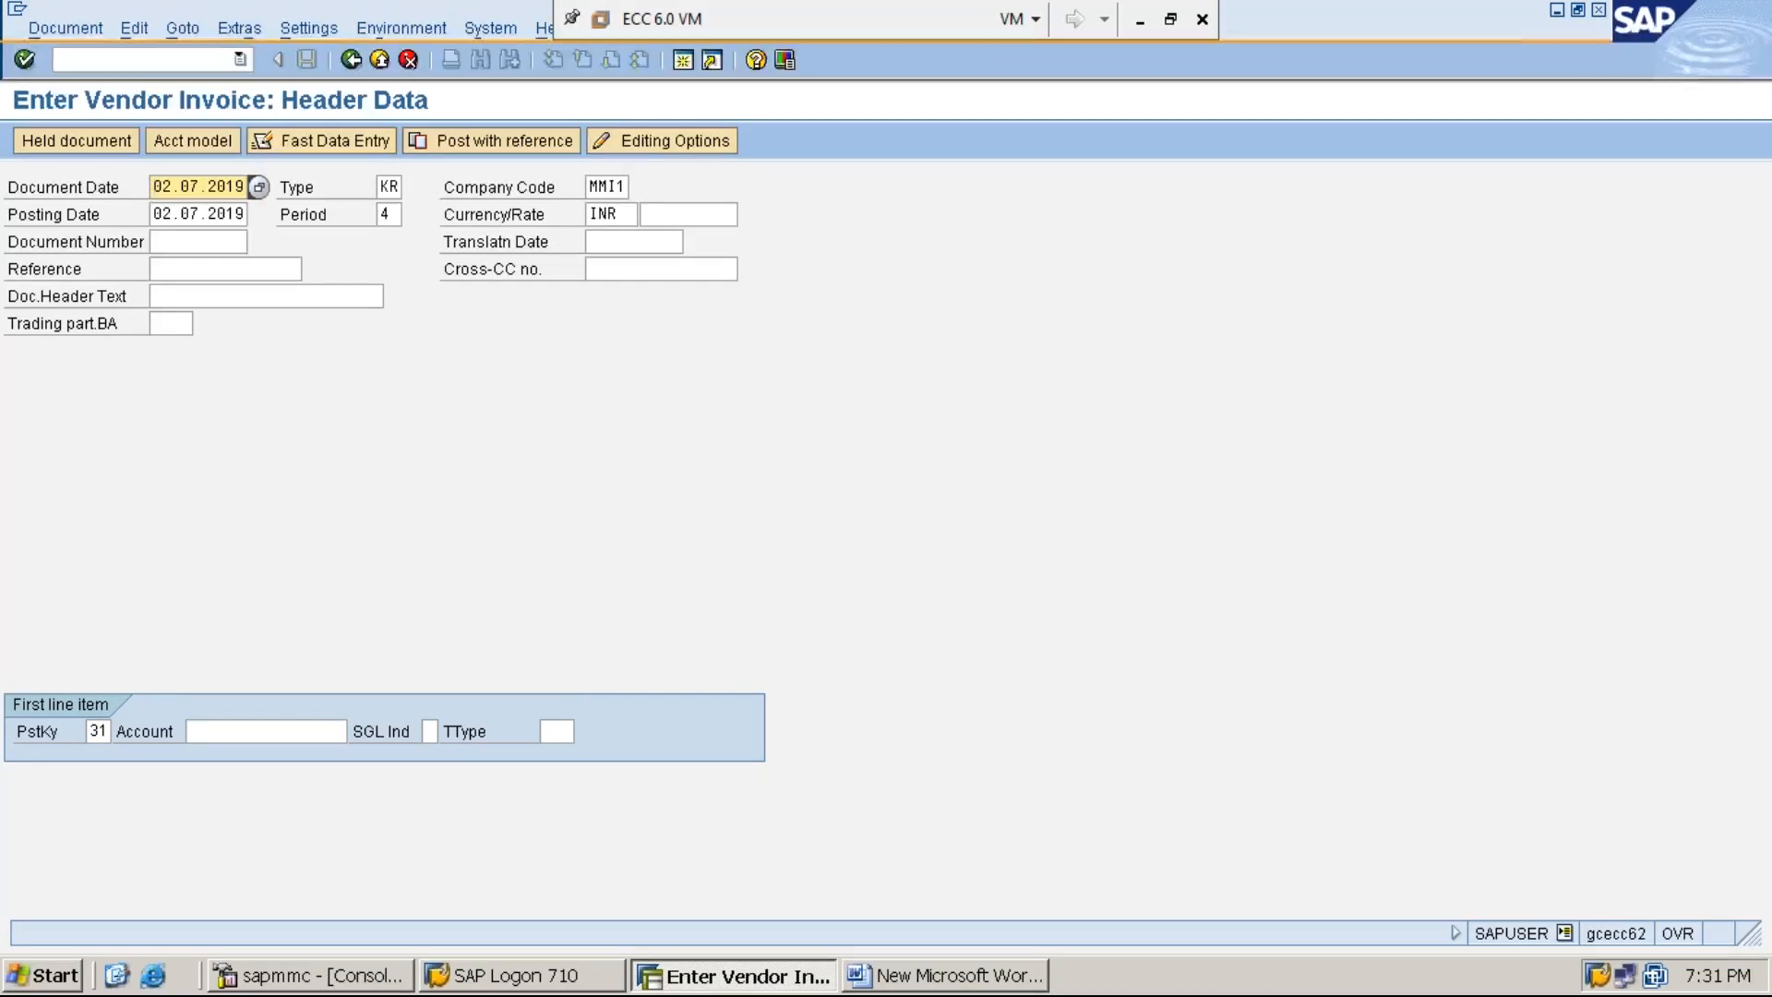
- Keep the remaining header defaults, enter the vendor's account number for the posting key 31 line and continue to the vendor item
key(Tab)
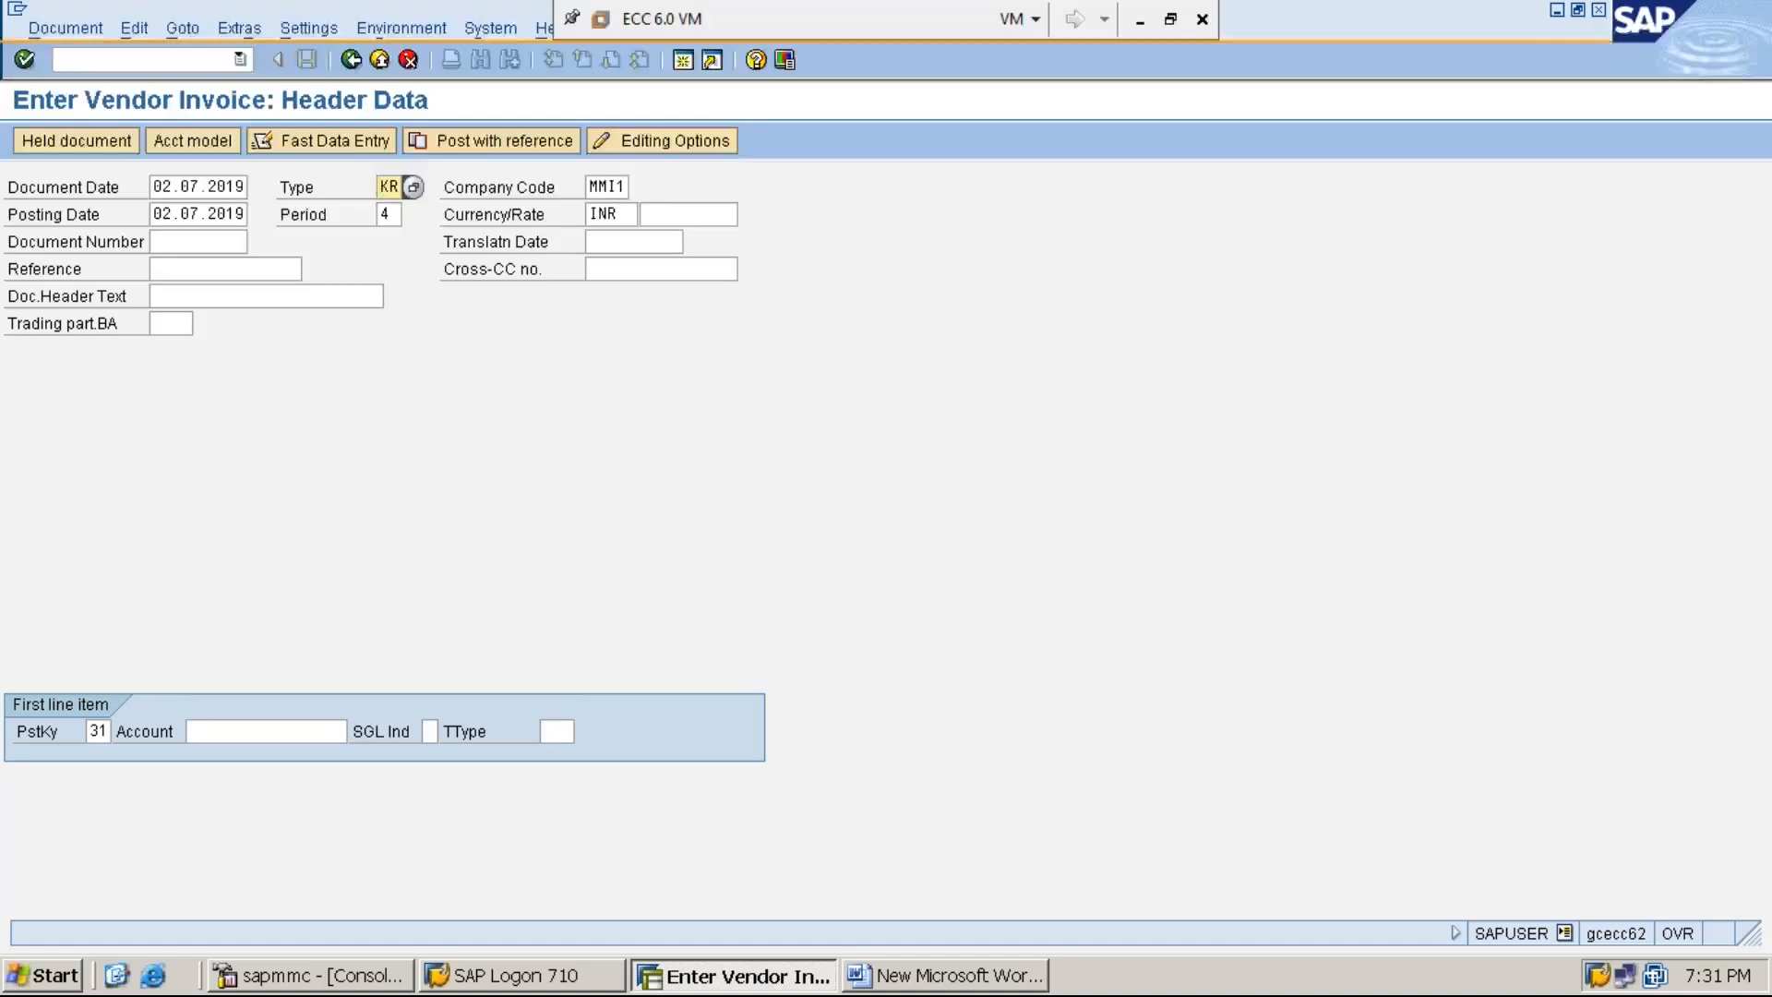
key(Tab)
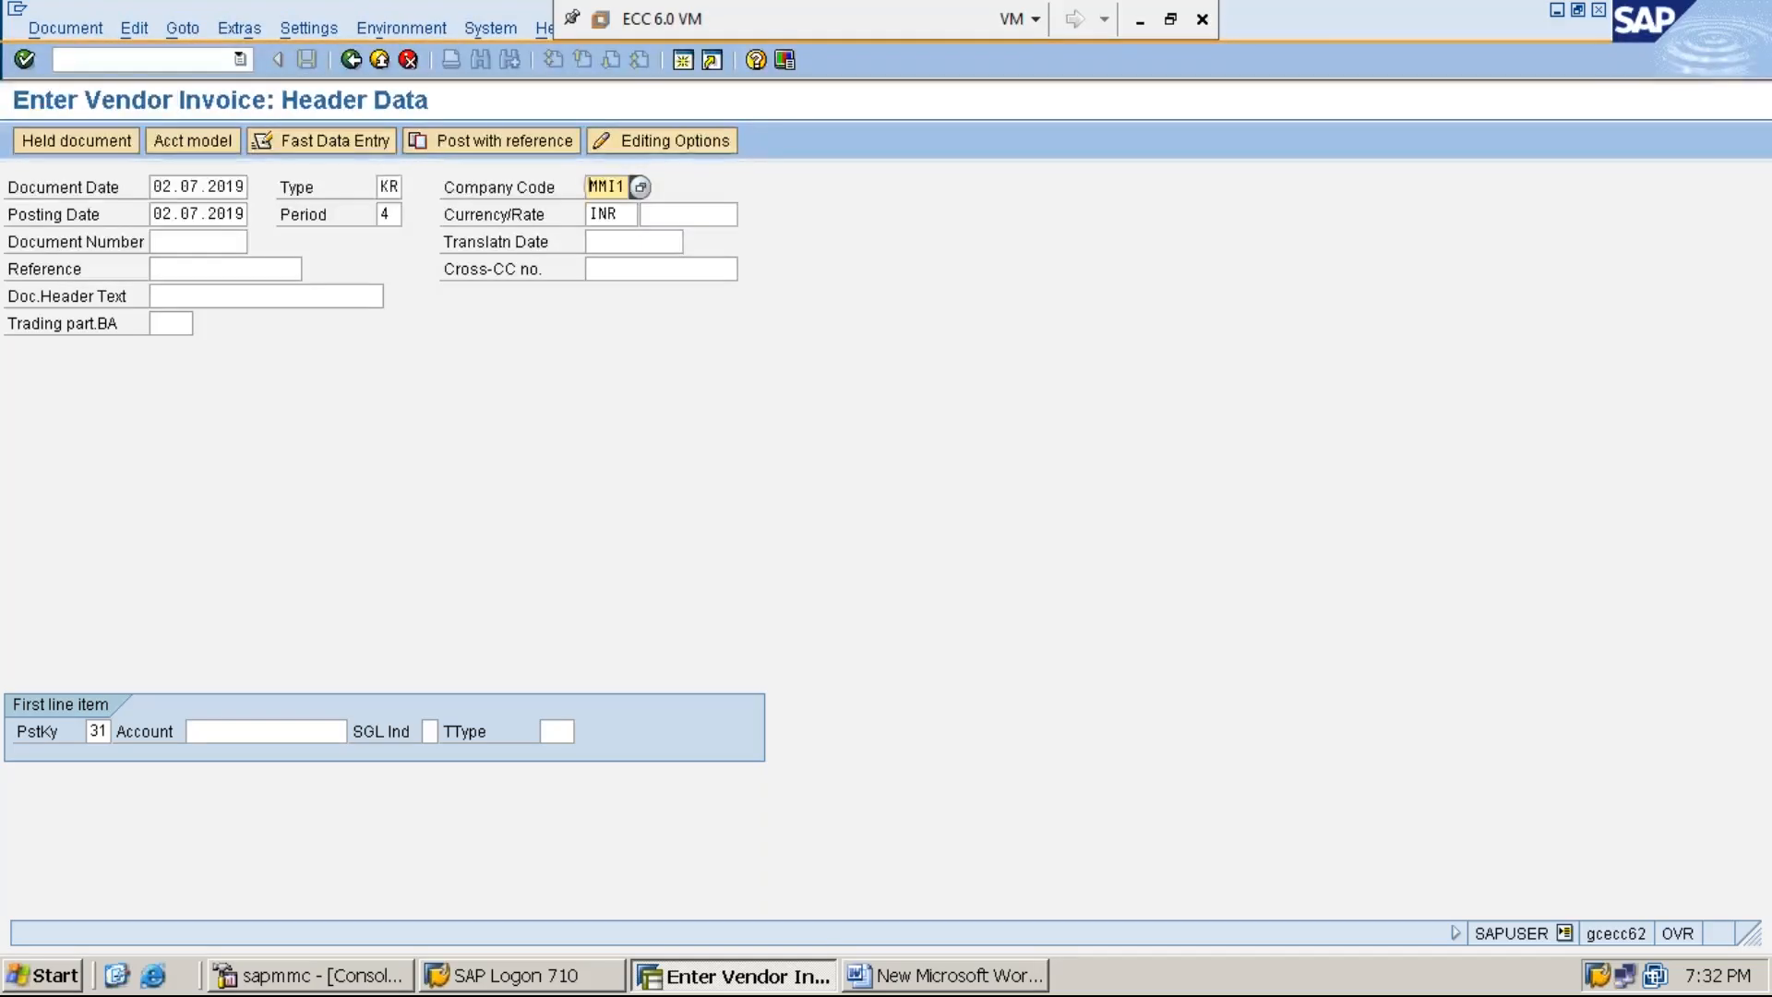
key(Tab)
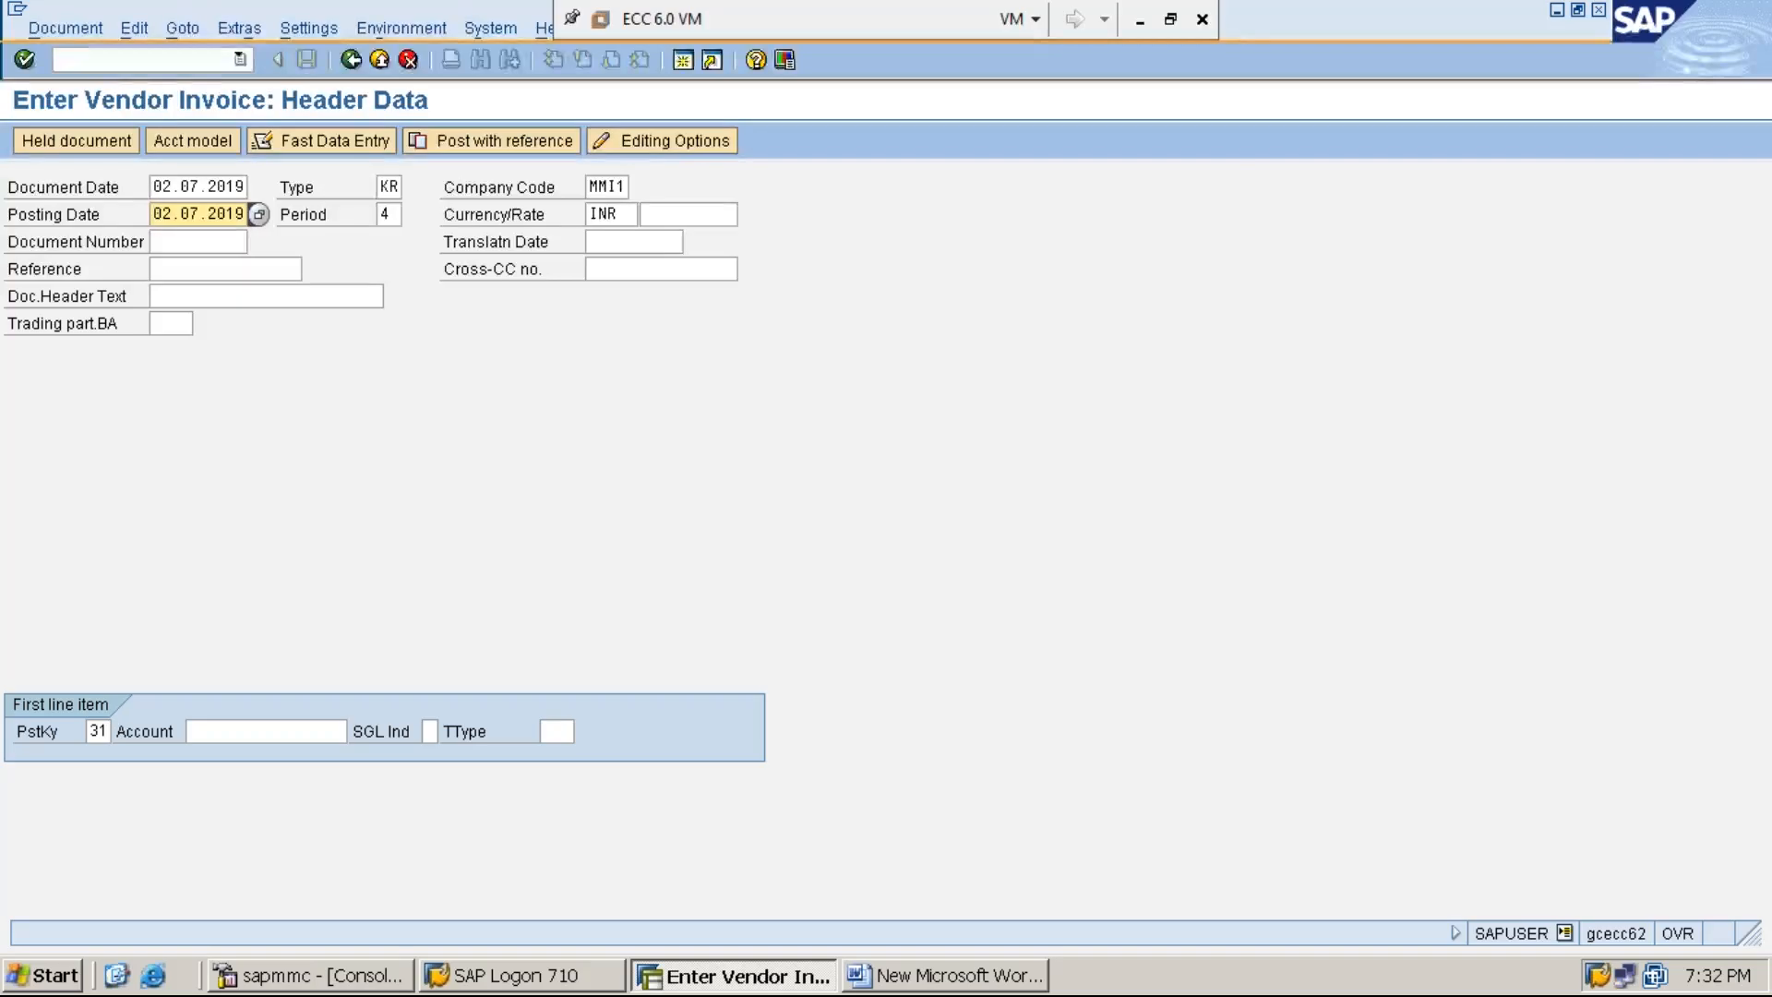
key(Tab)
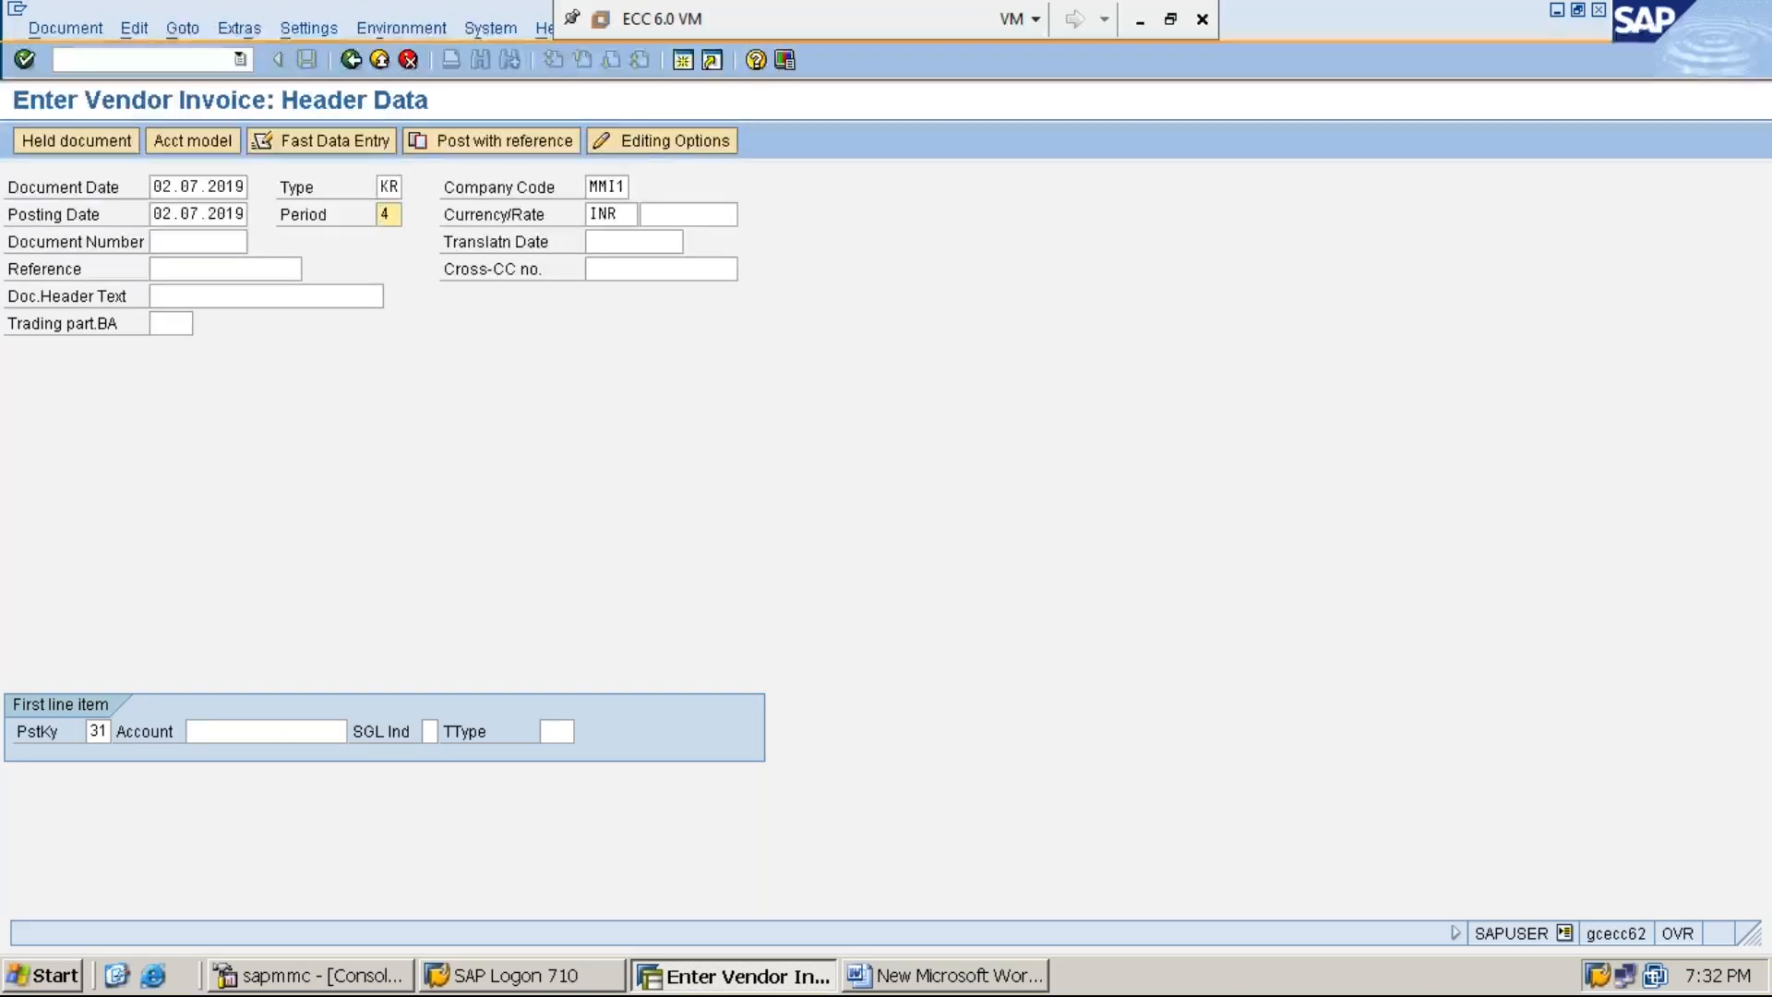
click(649, 214)
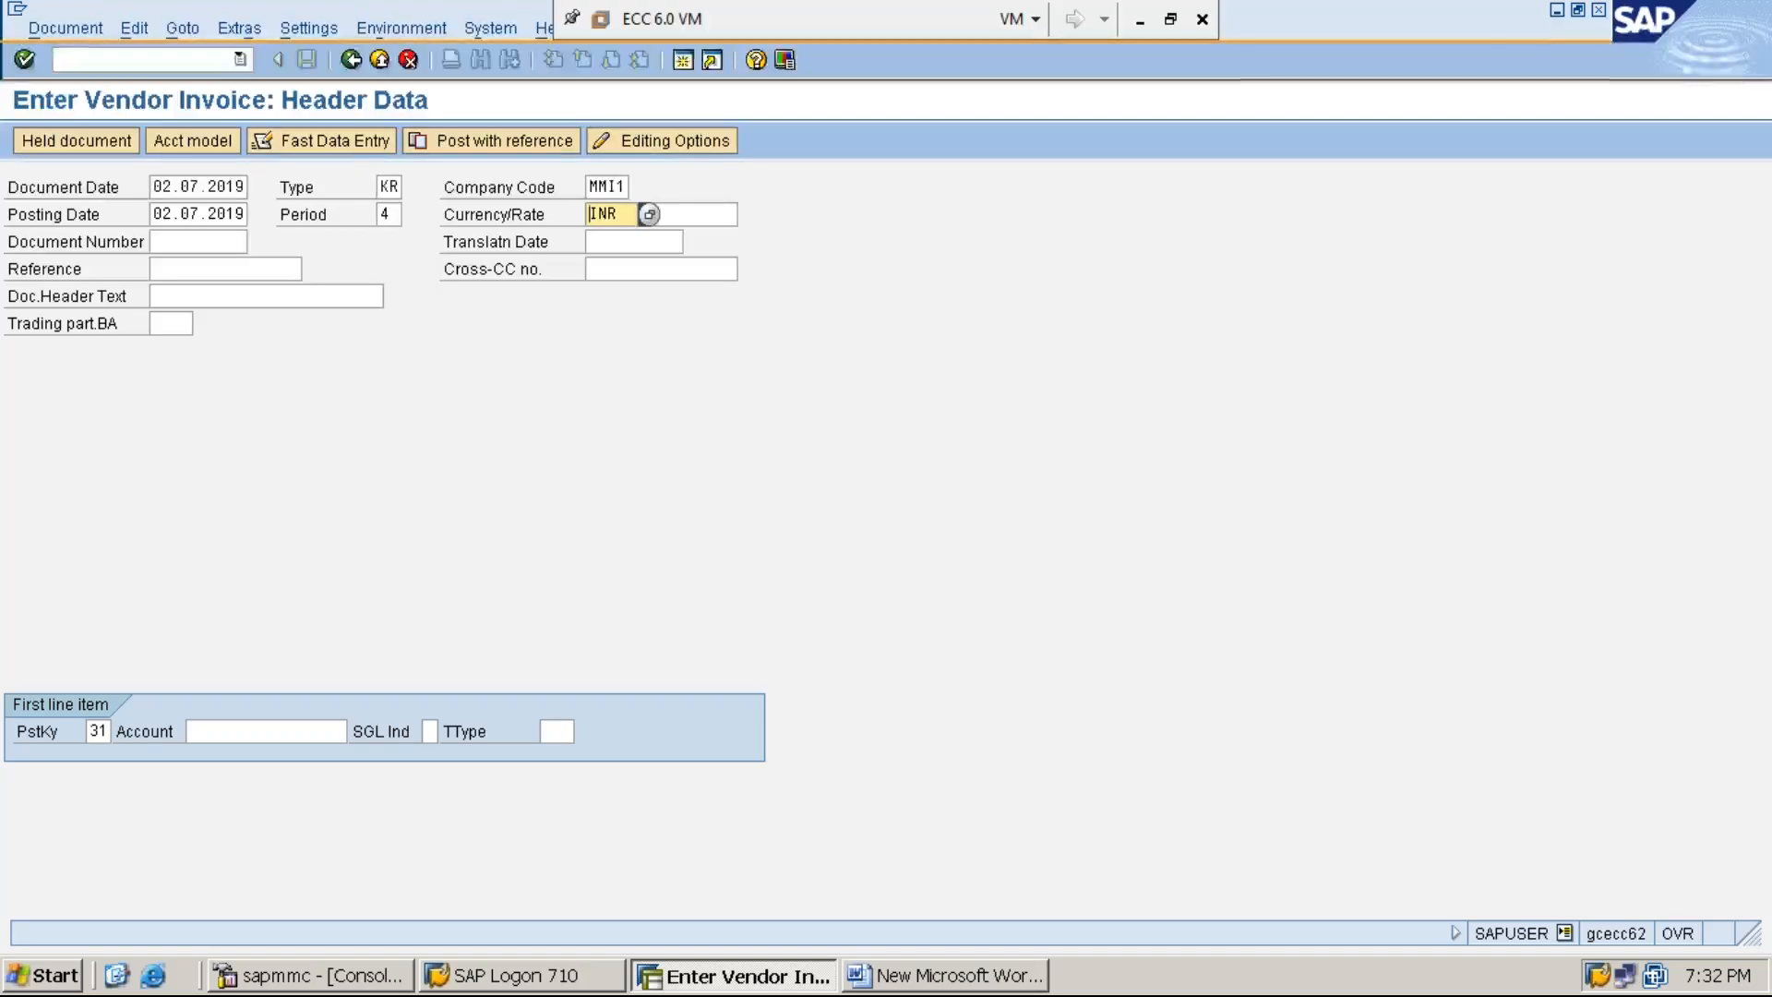
key(Tab)
key(Tab)
key(Tab)
key(Tab)
key(Tab)
key(Tab)
key(Tab)
key(Tab)
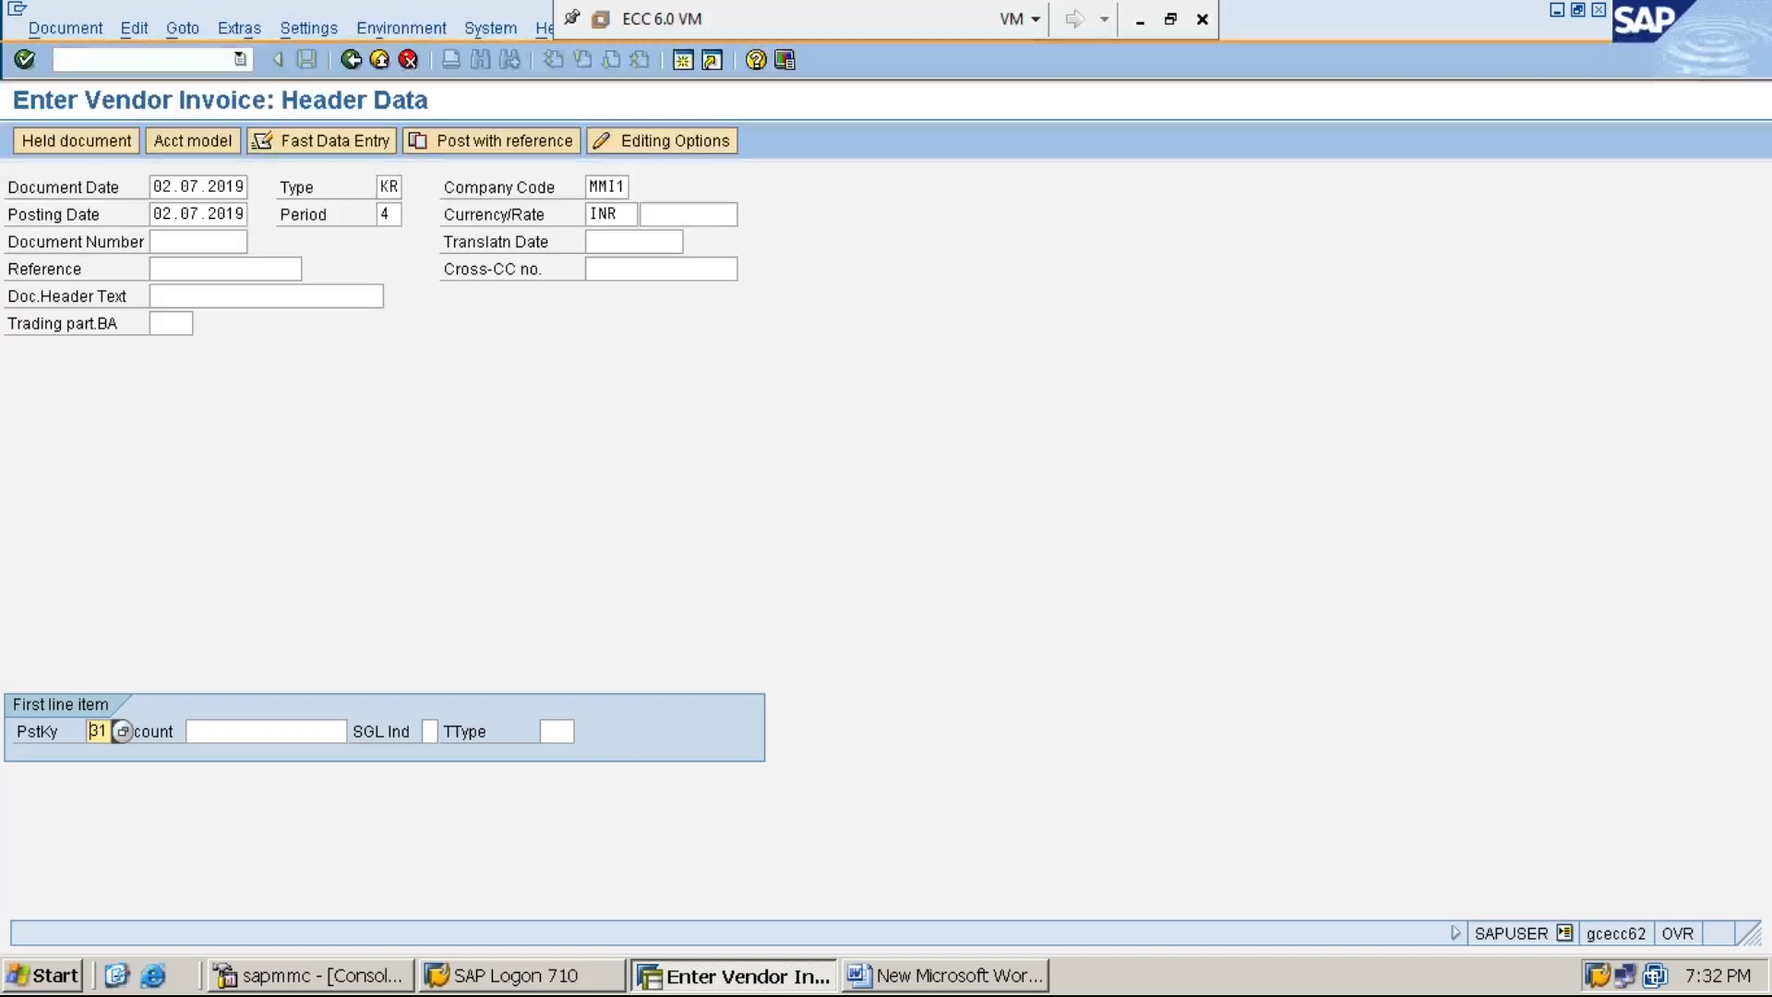
key(Tab)
text(1)
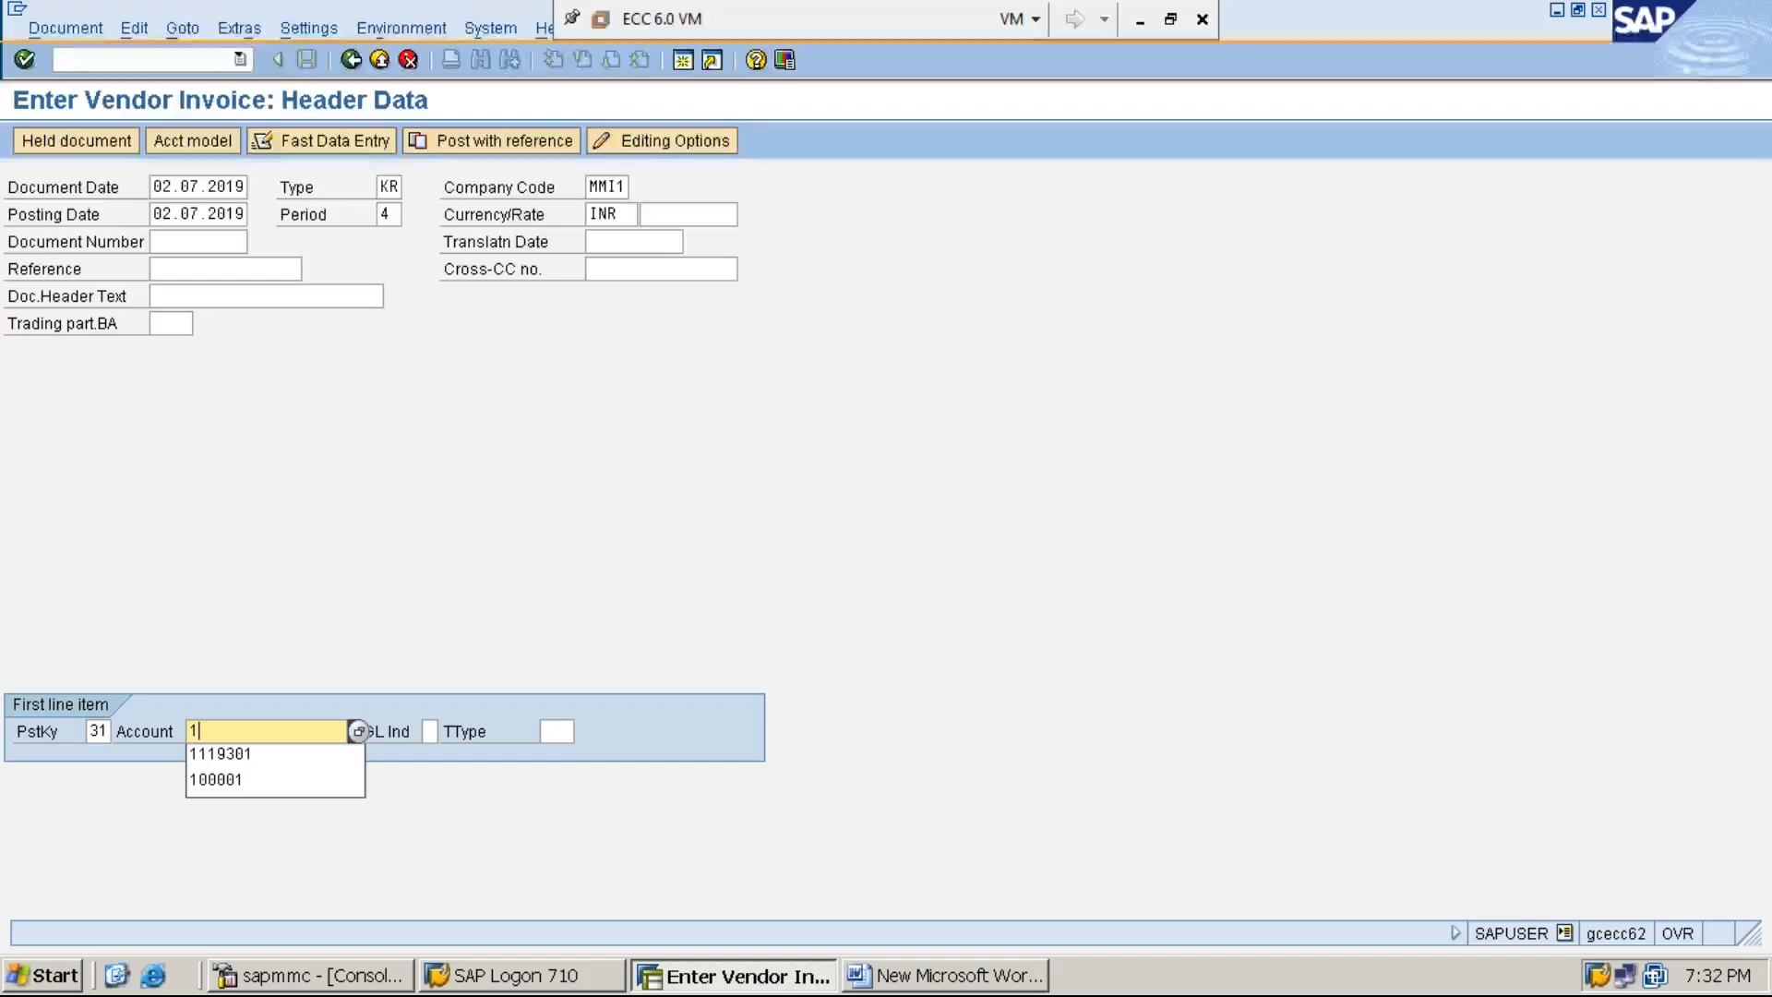
key(Down)
key(Return)
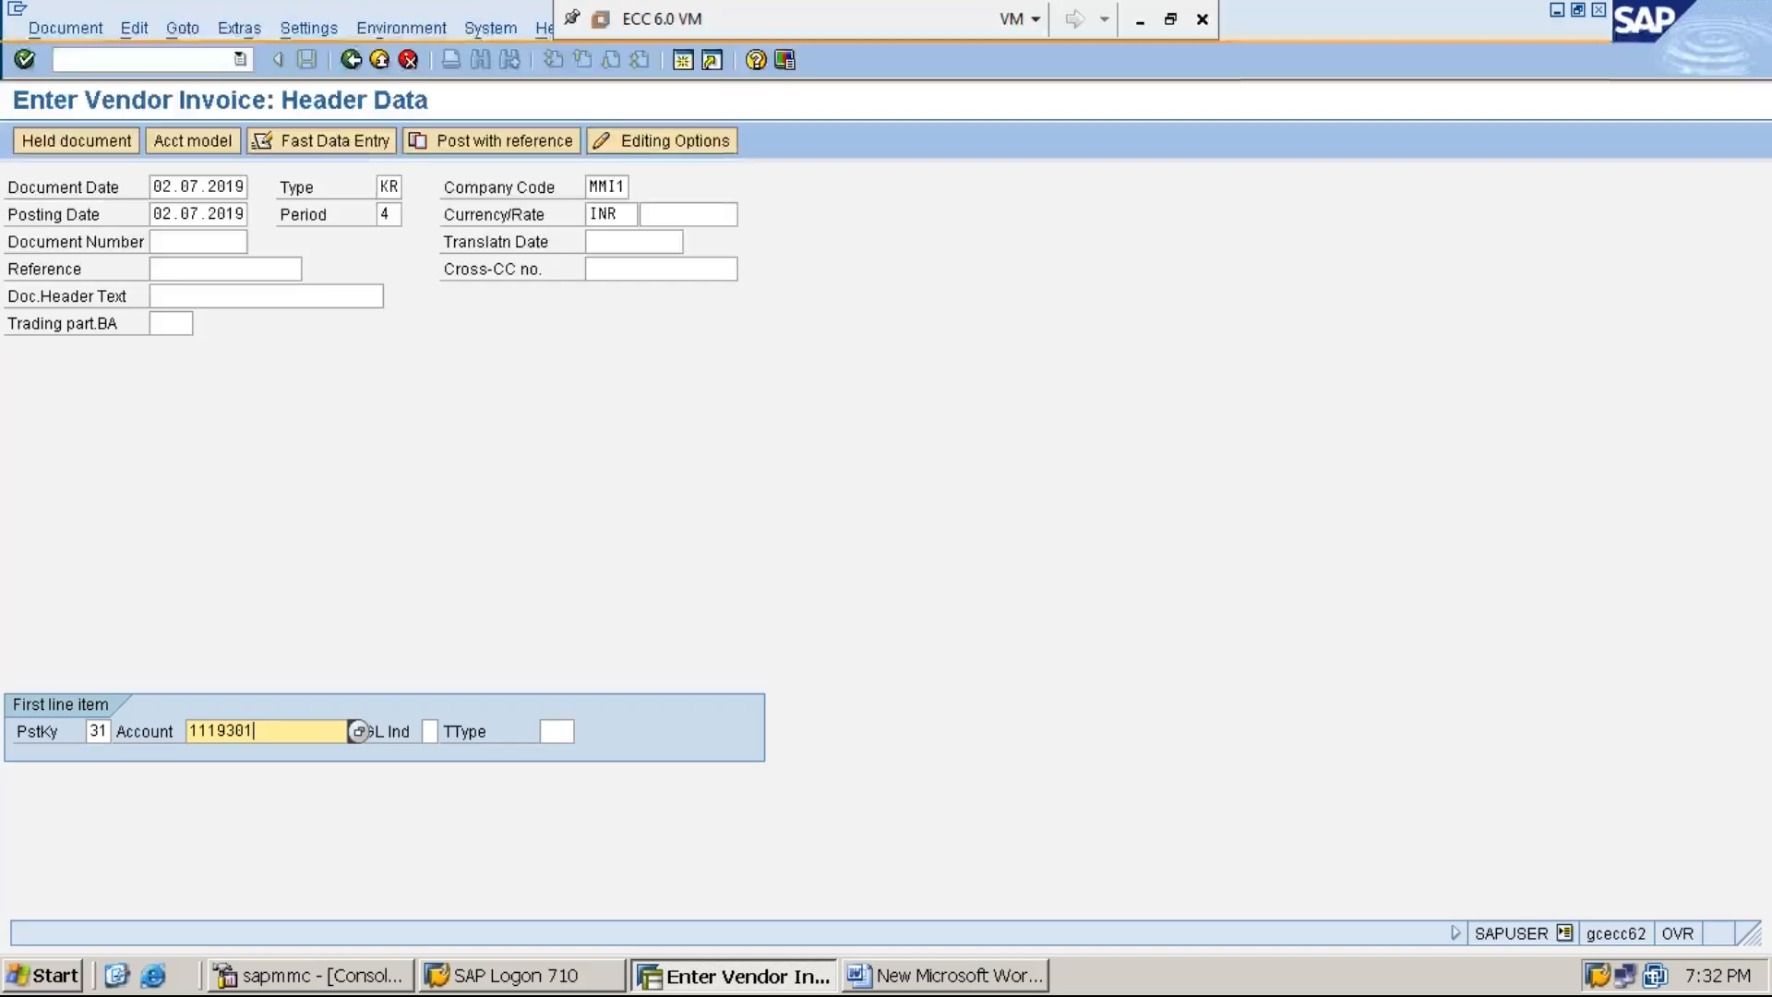
key(Return)
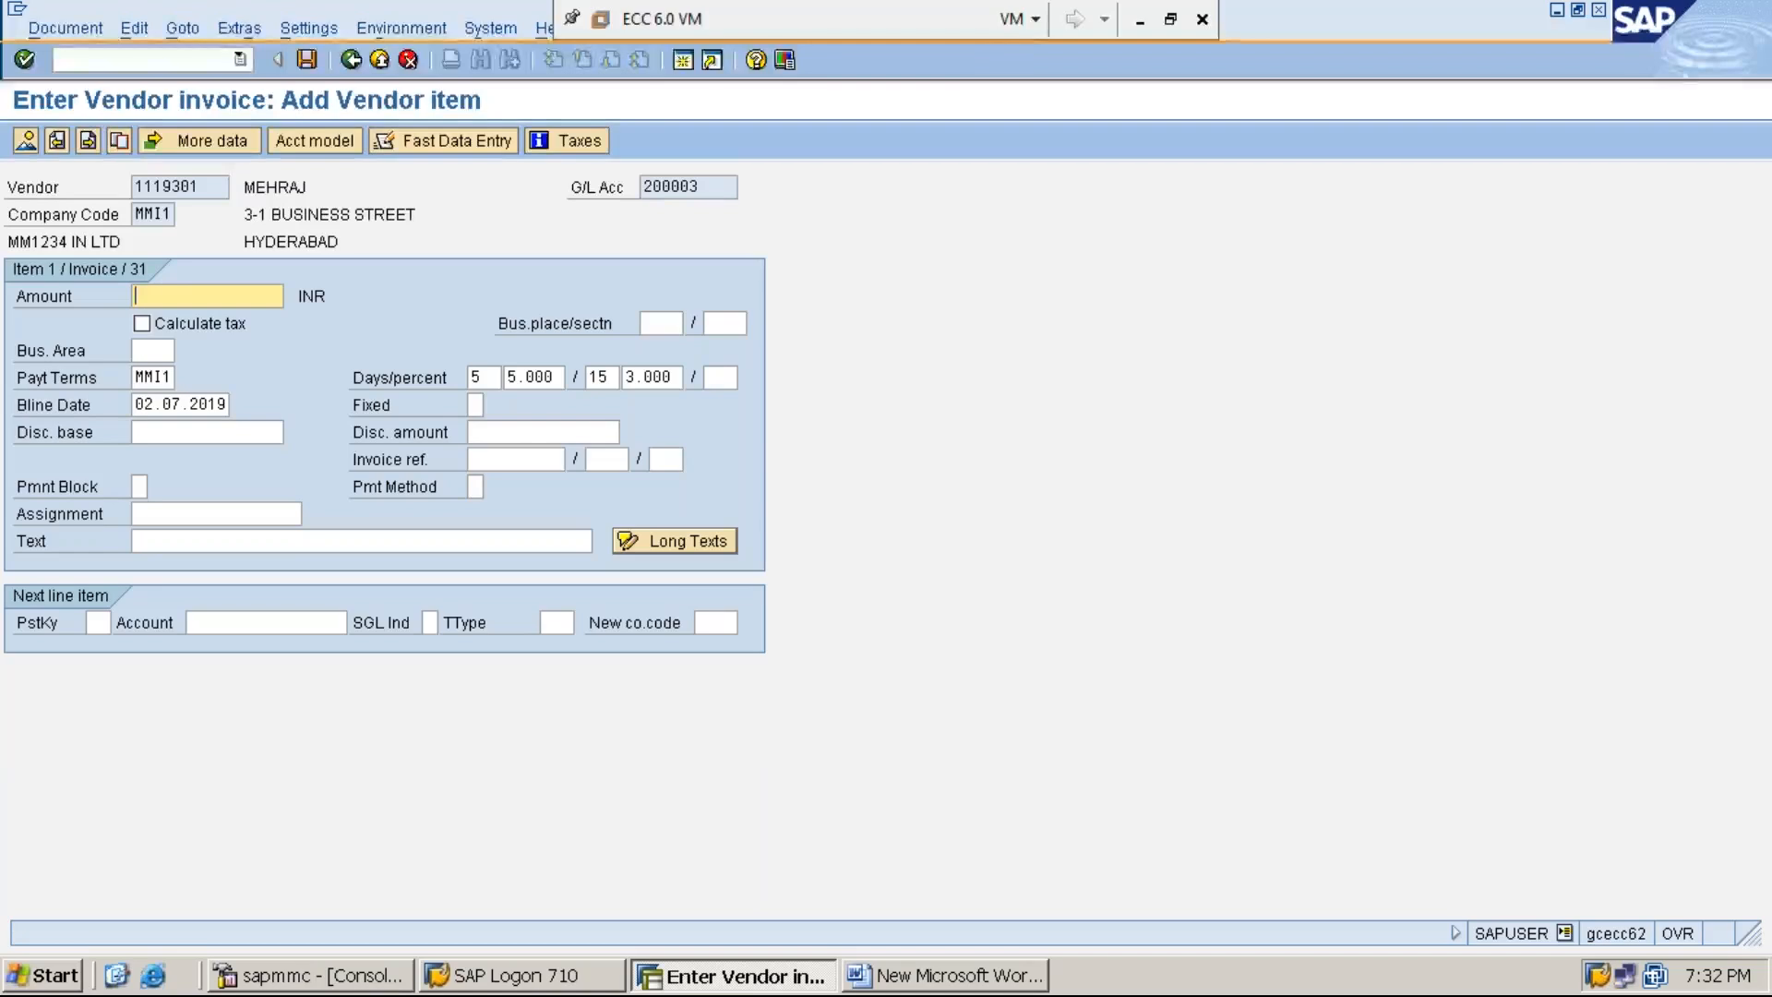
- Set the vendor item's amount to 77000 INR and check it against step 4 in the Word document
text(77)
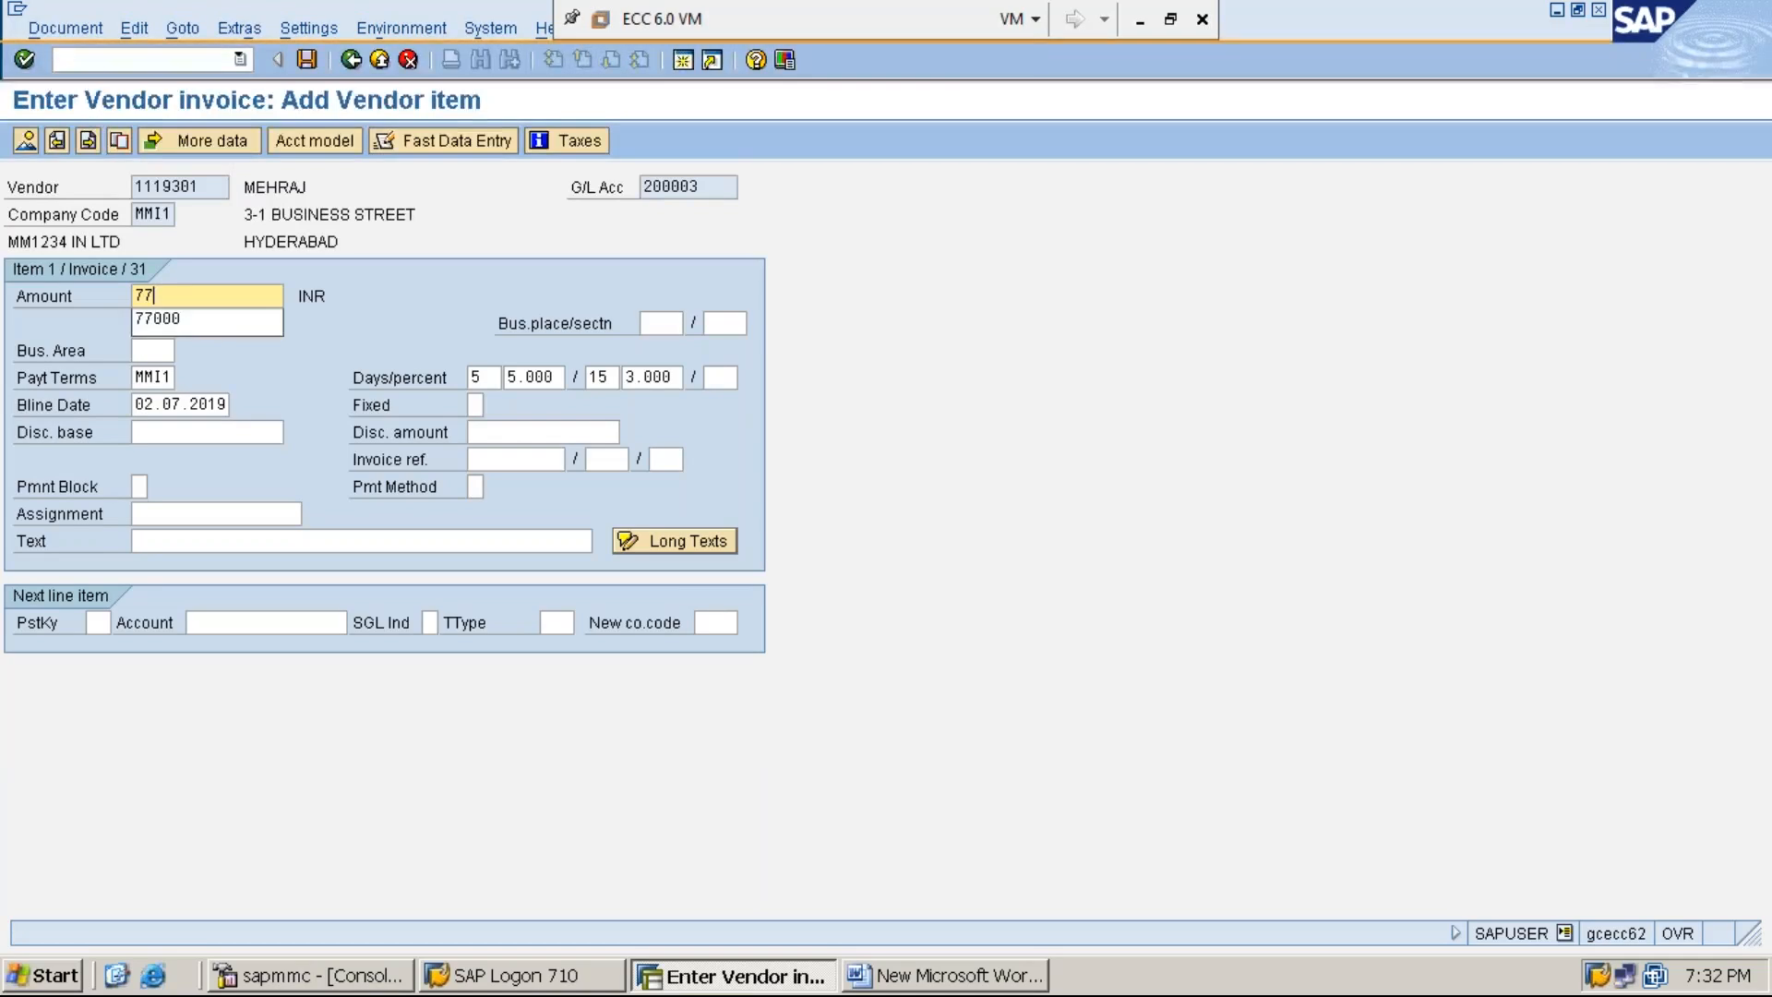
text(000)
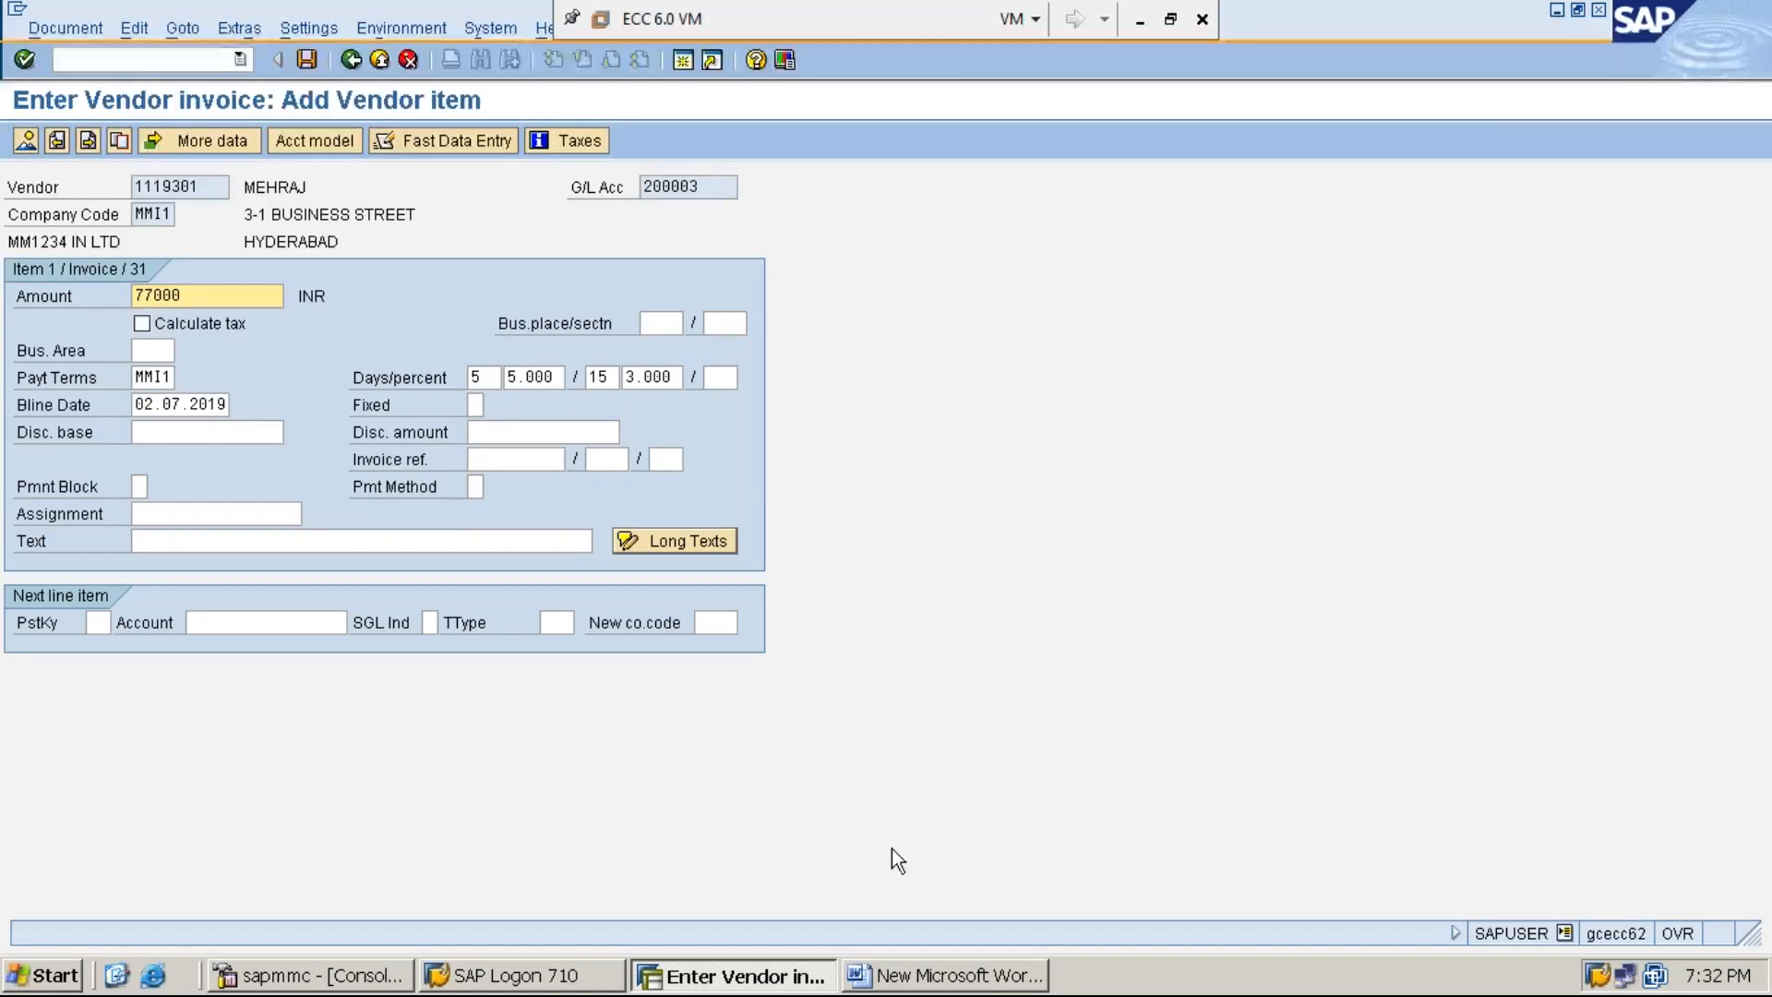
click(945, 975)
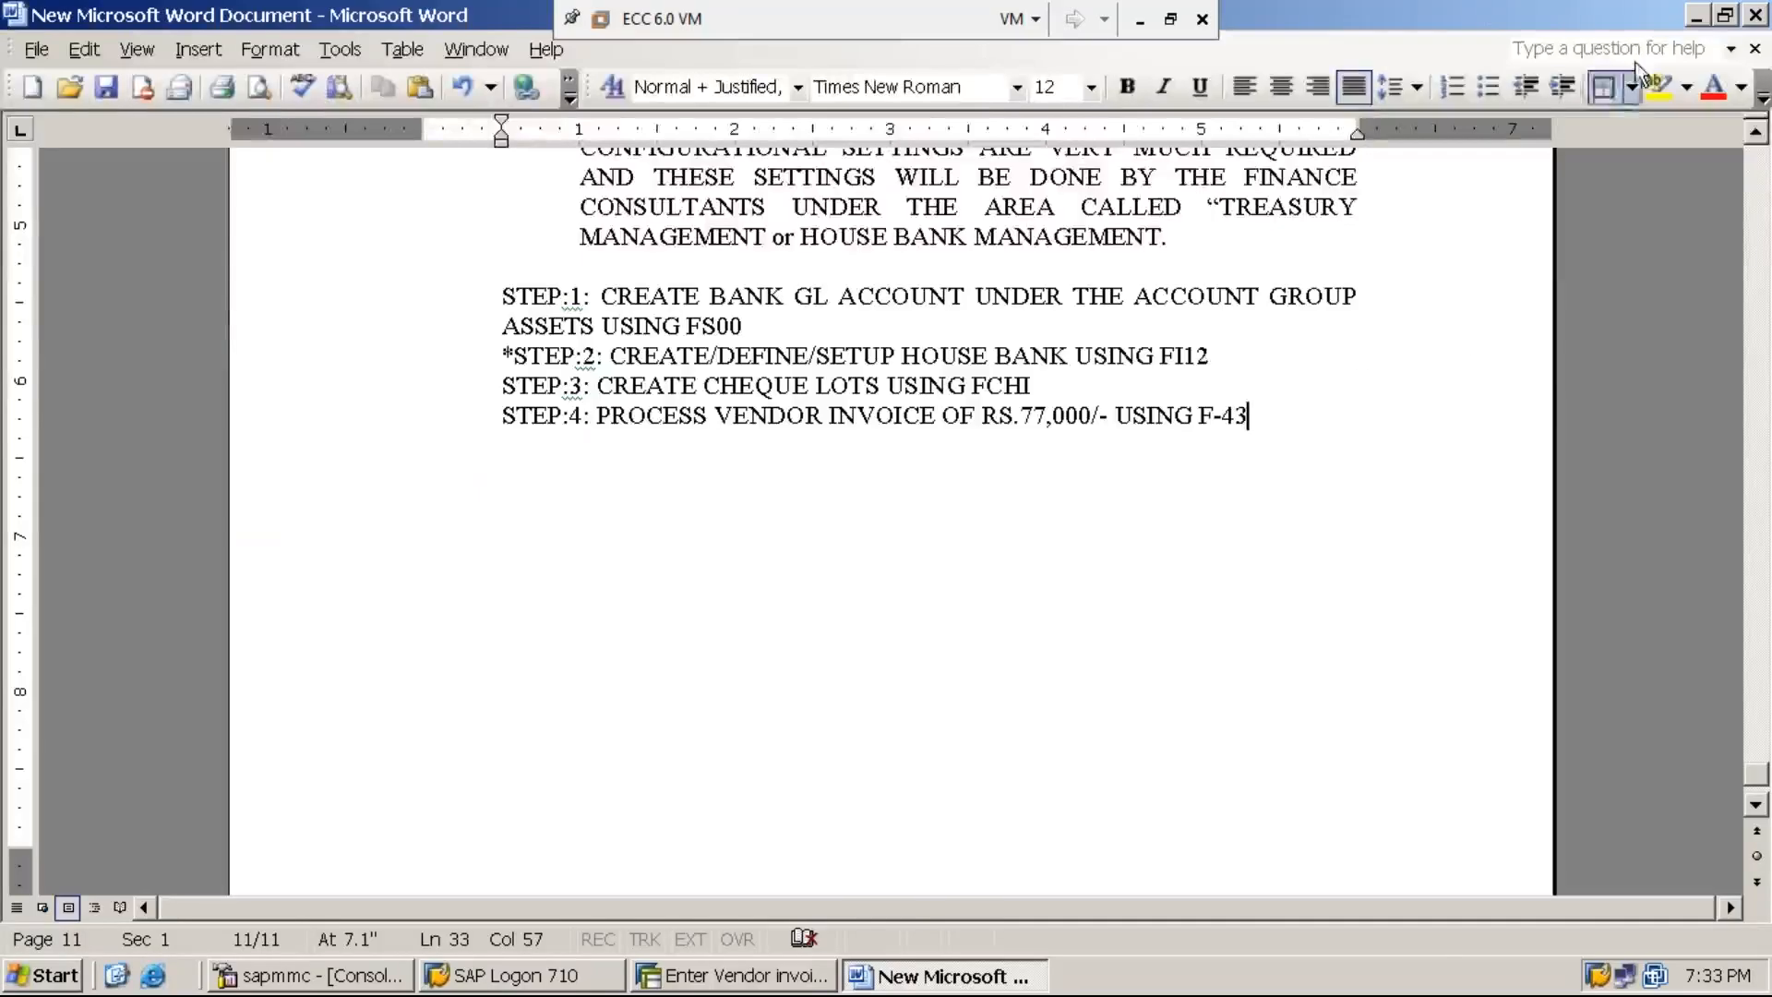
click(1697, 18)
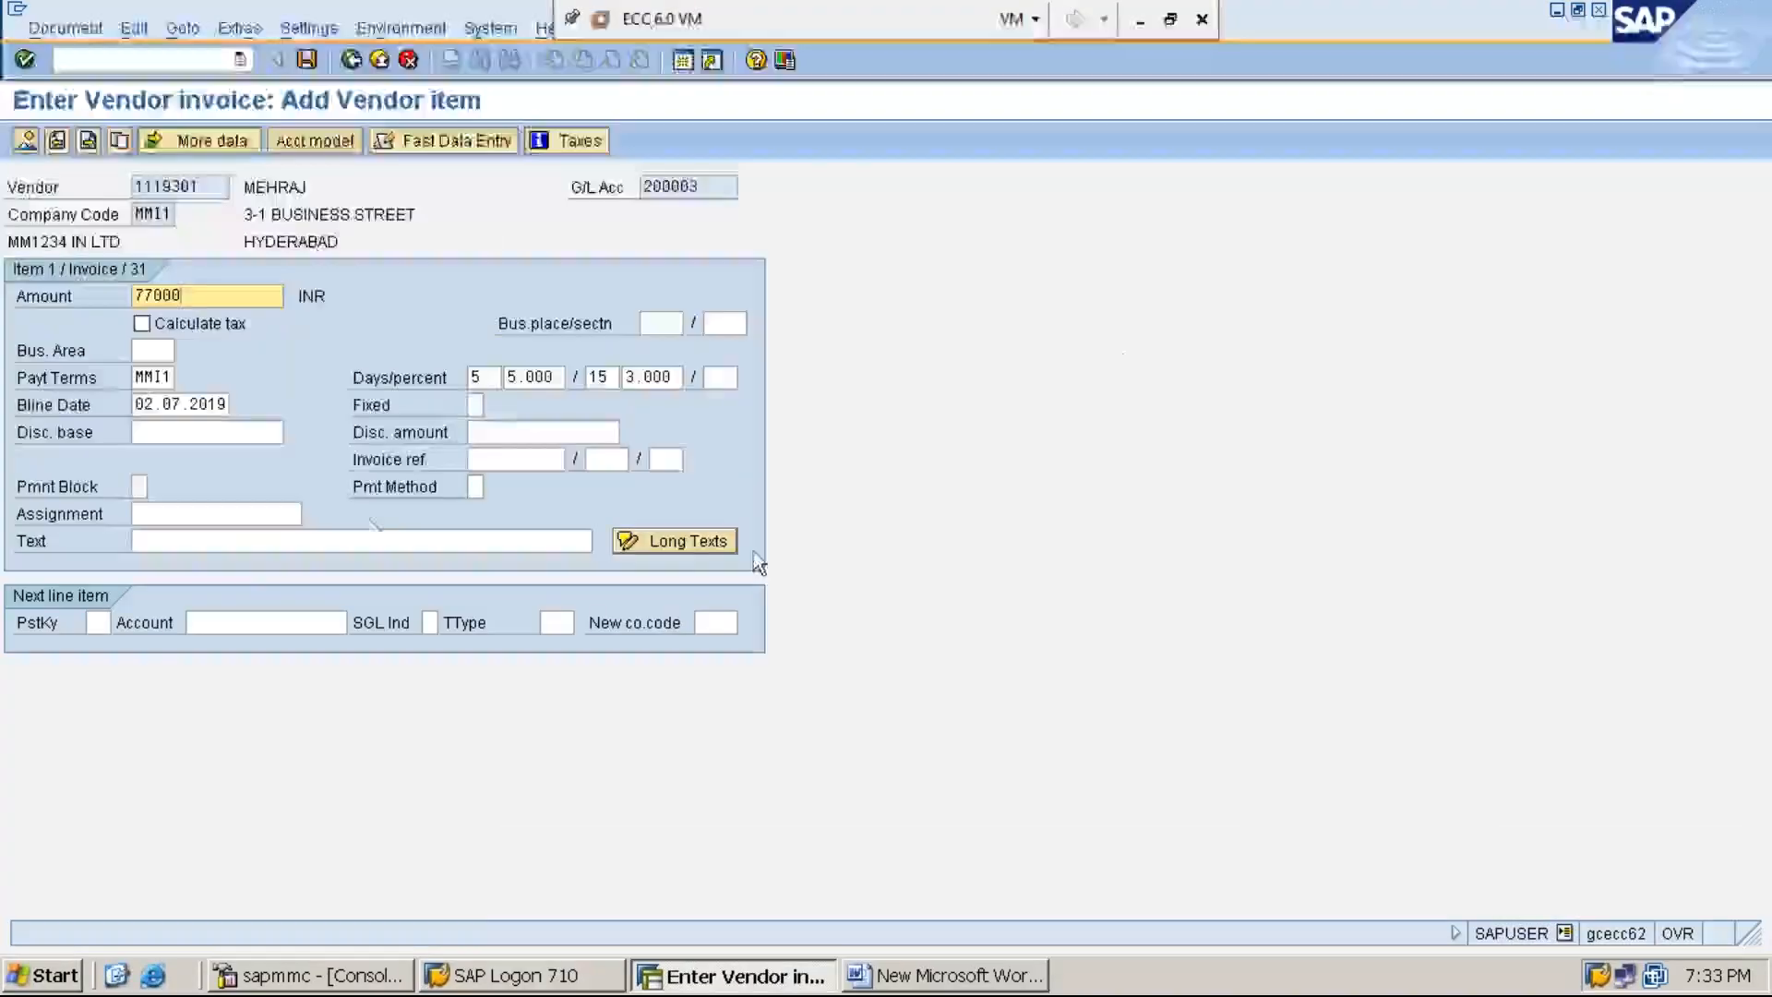
- Clear the payment terms and the baseline date of the vendor item
click(134, 378)
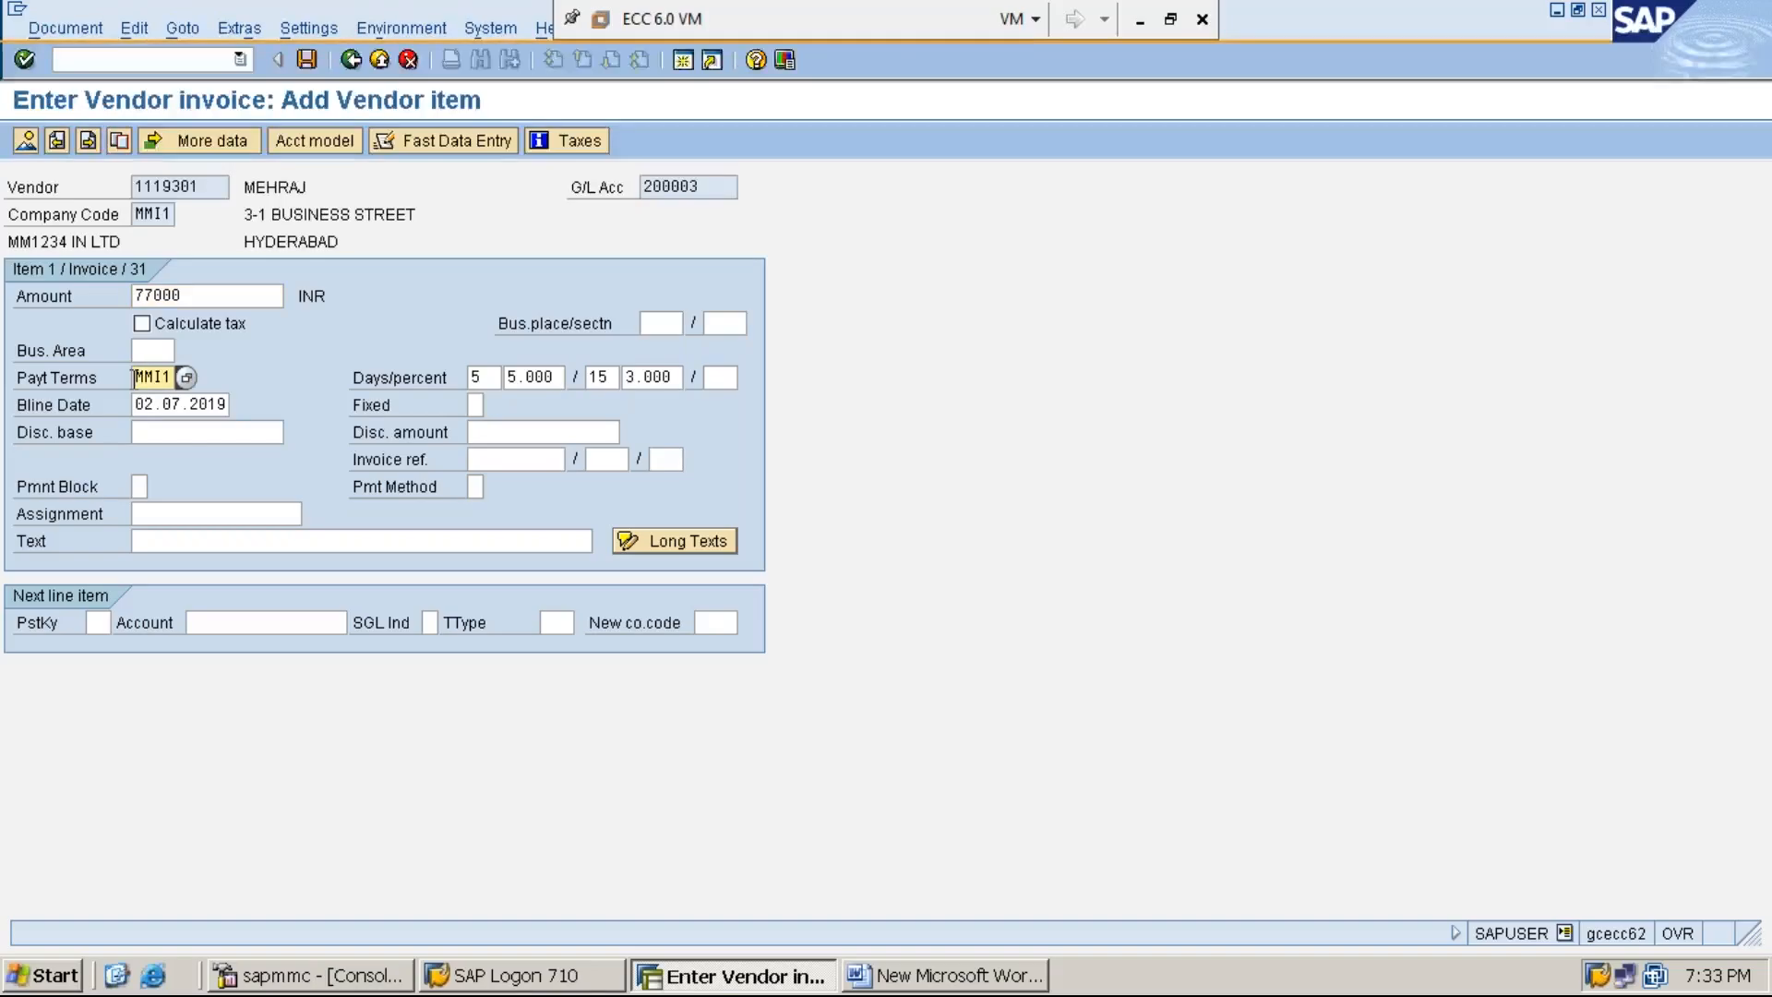
key(Delete)
key(Delete)
key(Delete)
key(Delete)
click(136, 406)
key(Delete)
key(Delete)
key(Delete)
key(Delete)
key(Delete)
key(Delete)
key(Delete)
key(Delete)
key(Delete)
key(Delete)
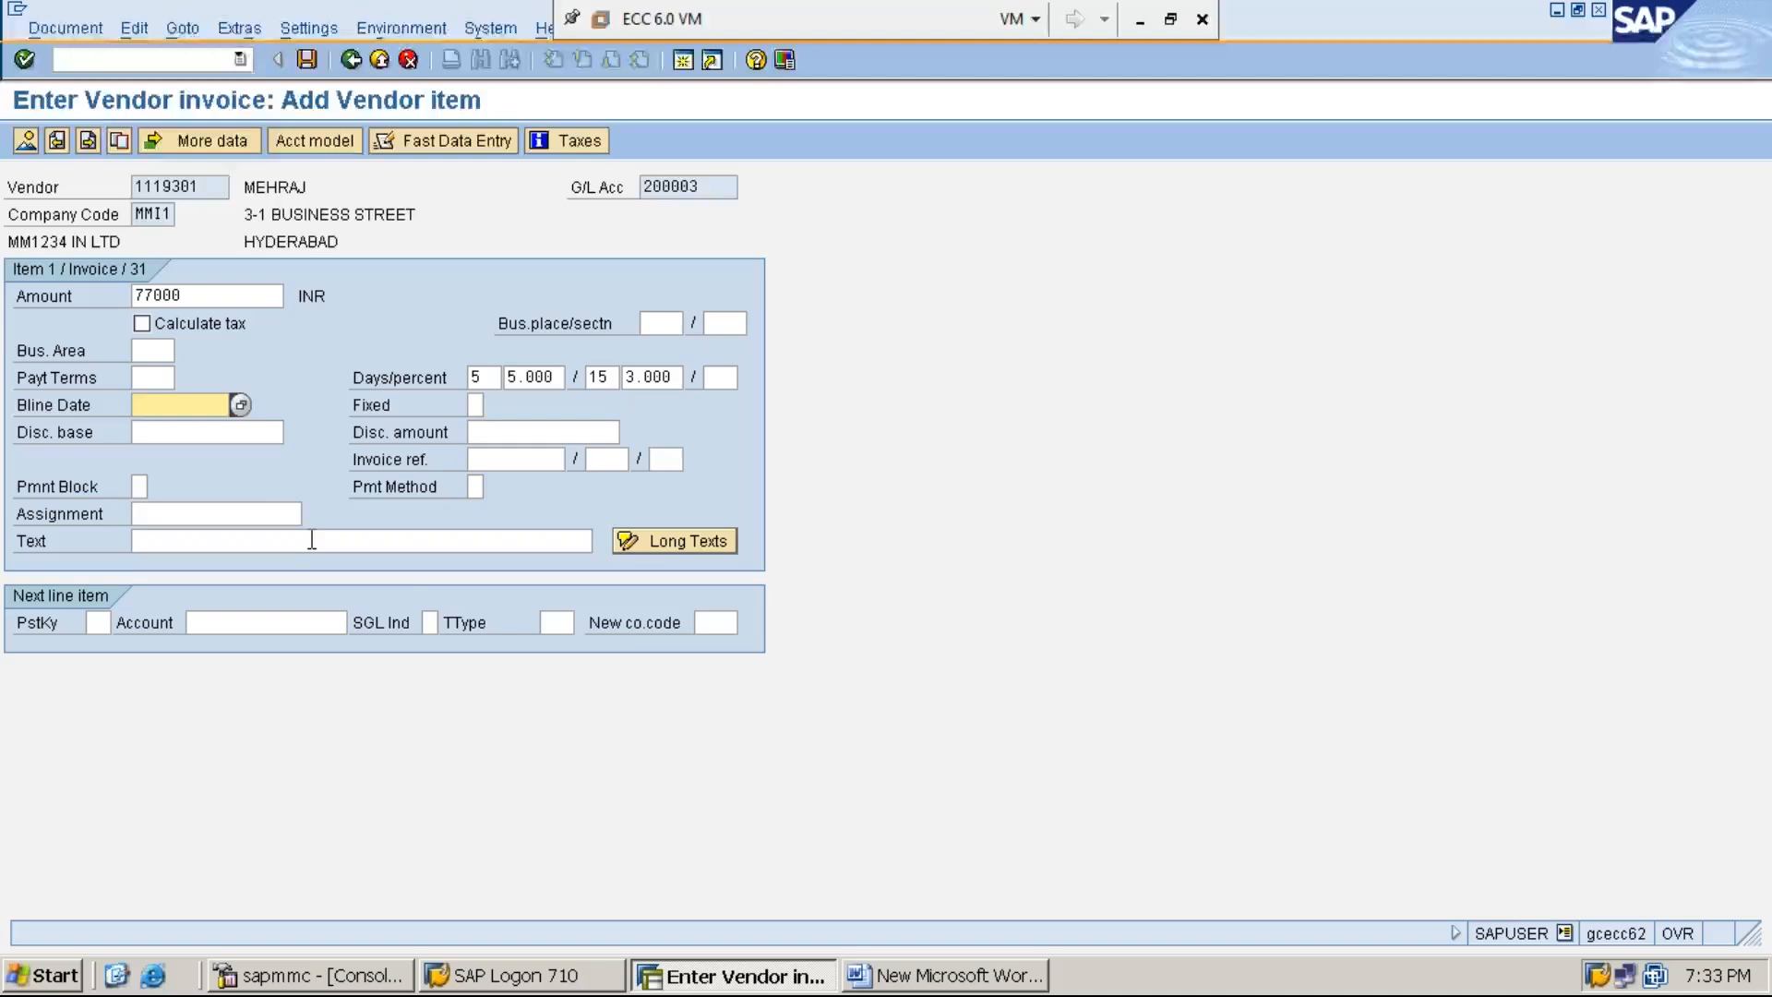
- Set the vendor item's text to "VENDOR INVOICE PROCESSING FOR THE PURCHASES"
click(312, 540)
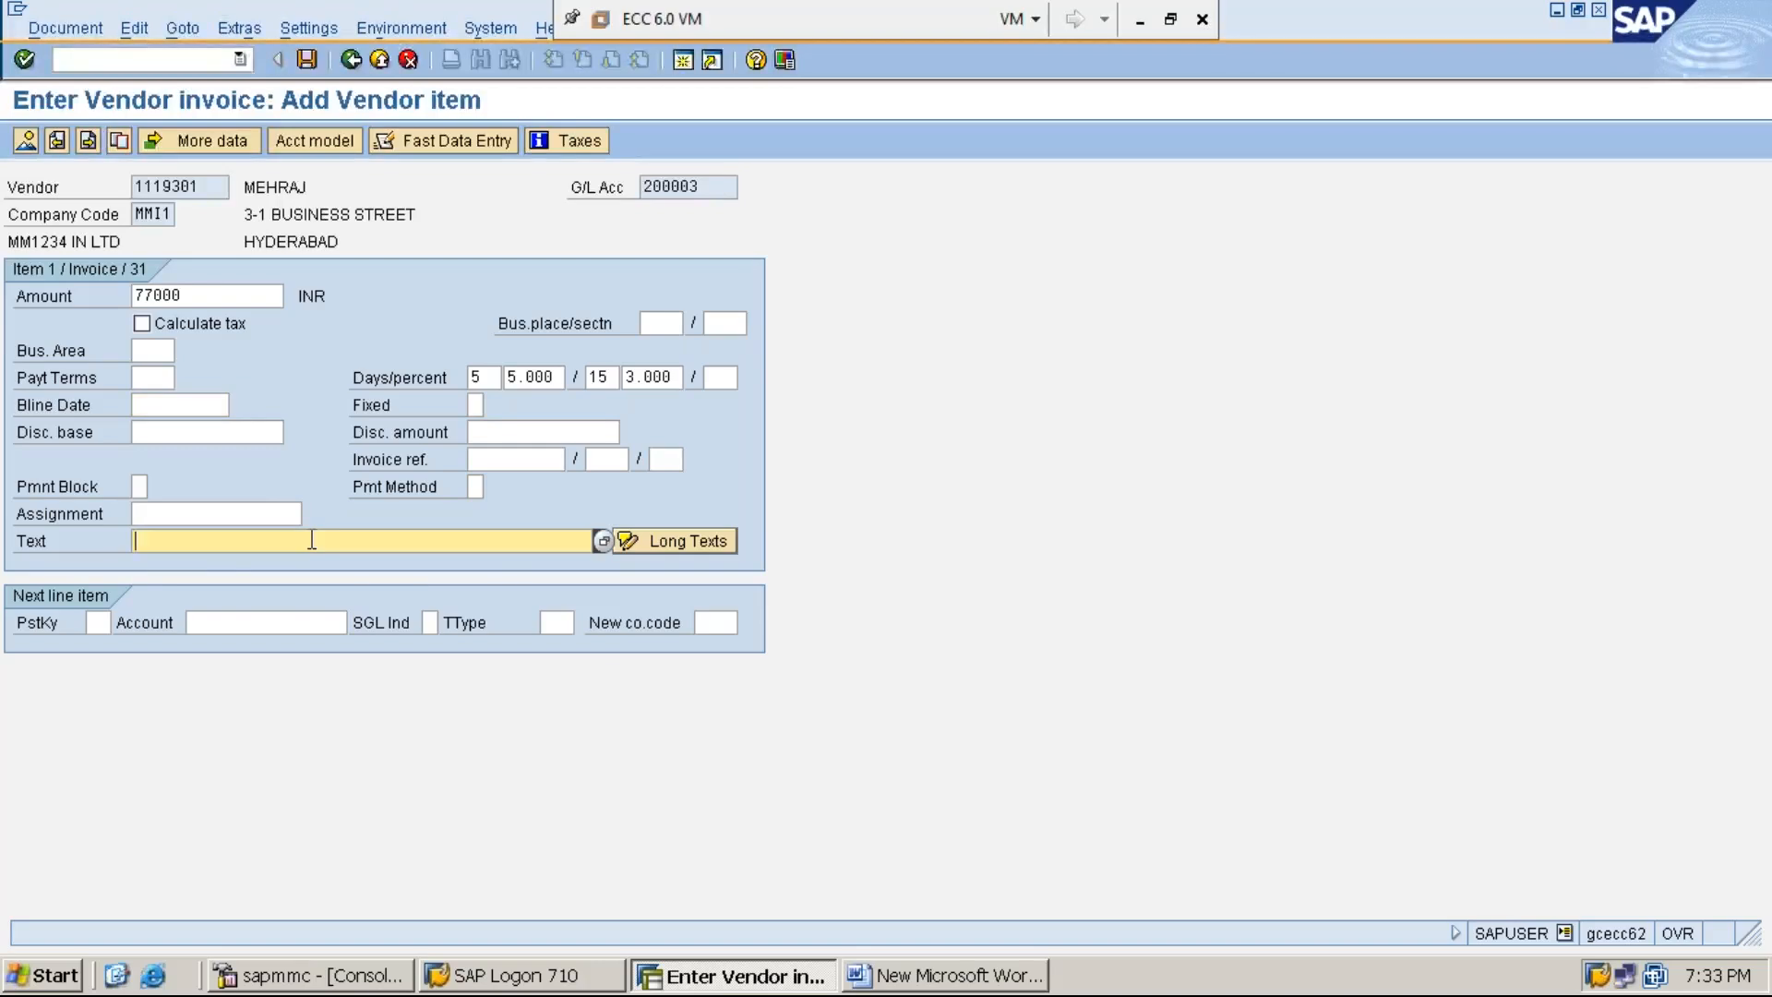
text(V)
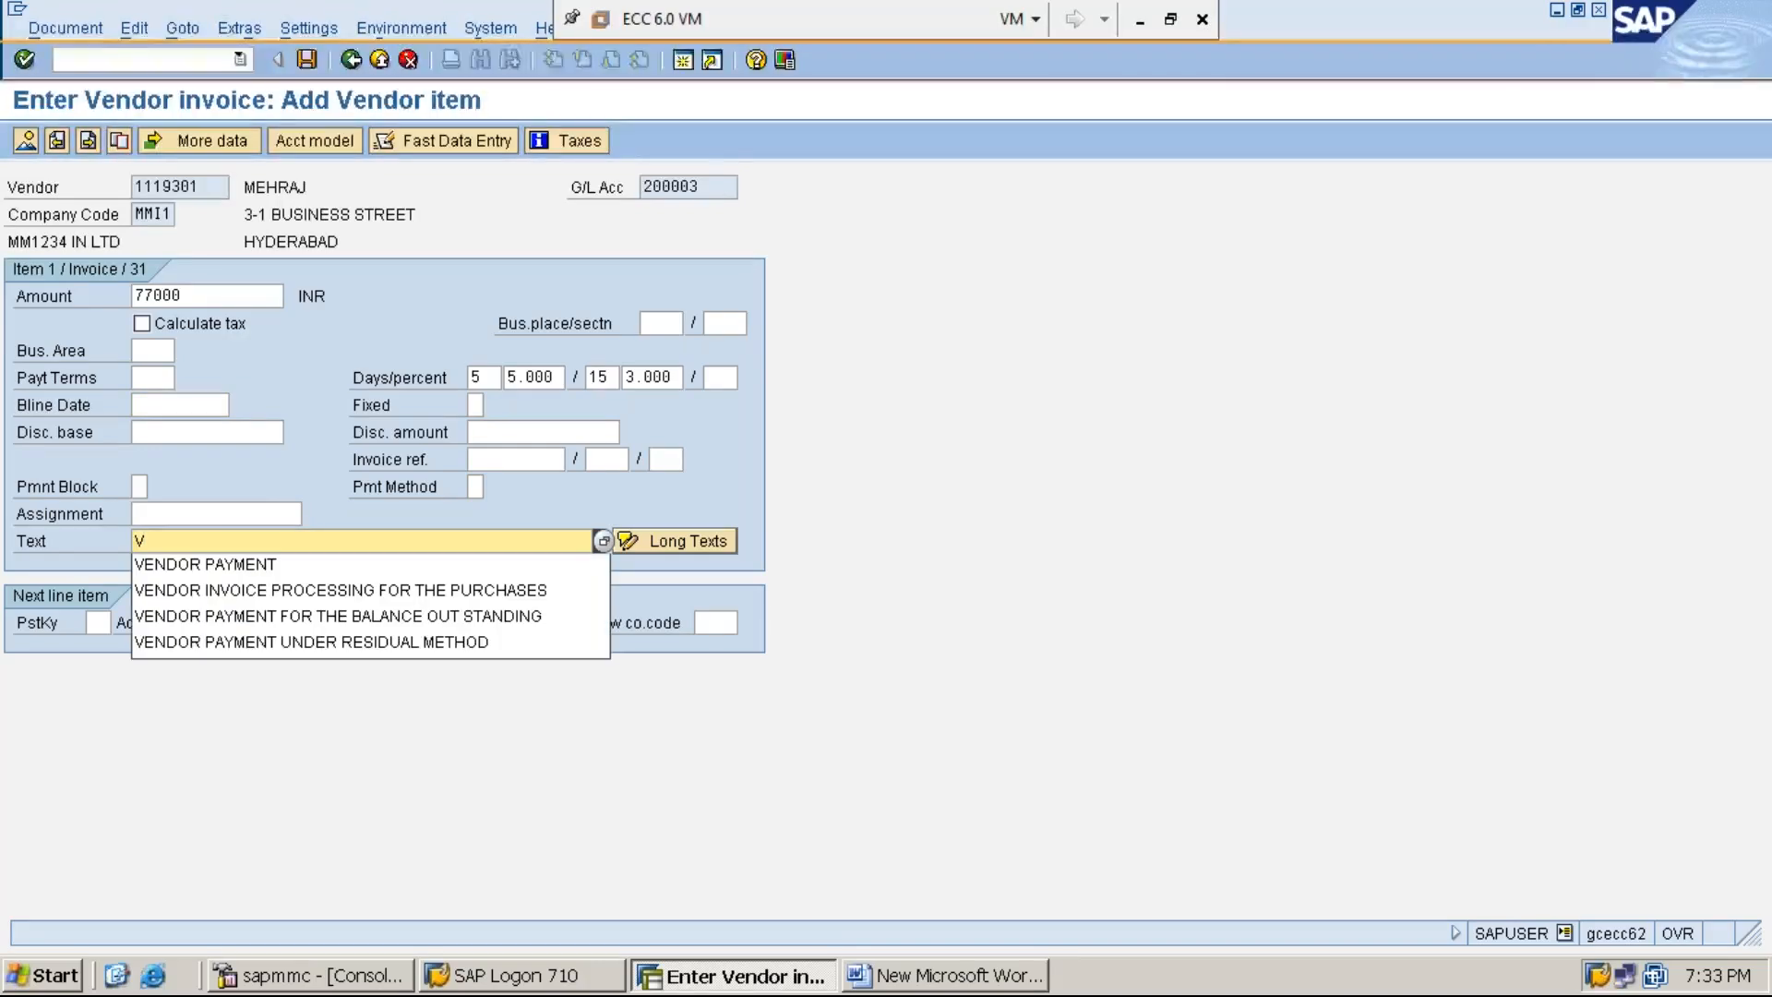
key(Down)
key(Down)
key(Return)
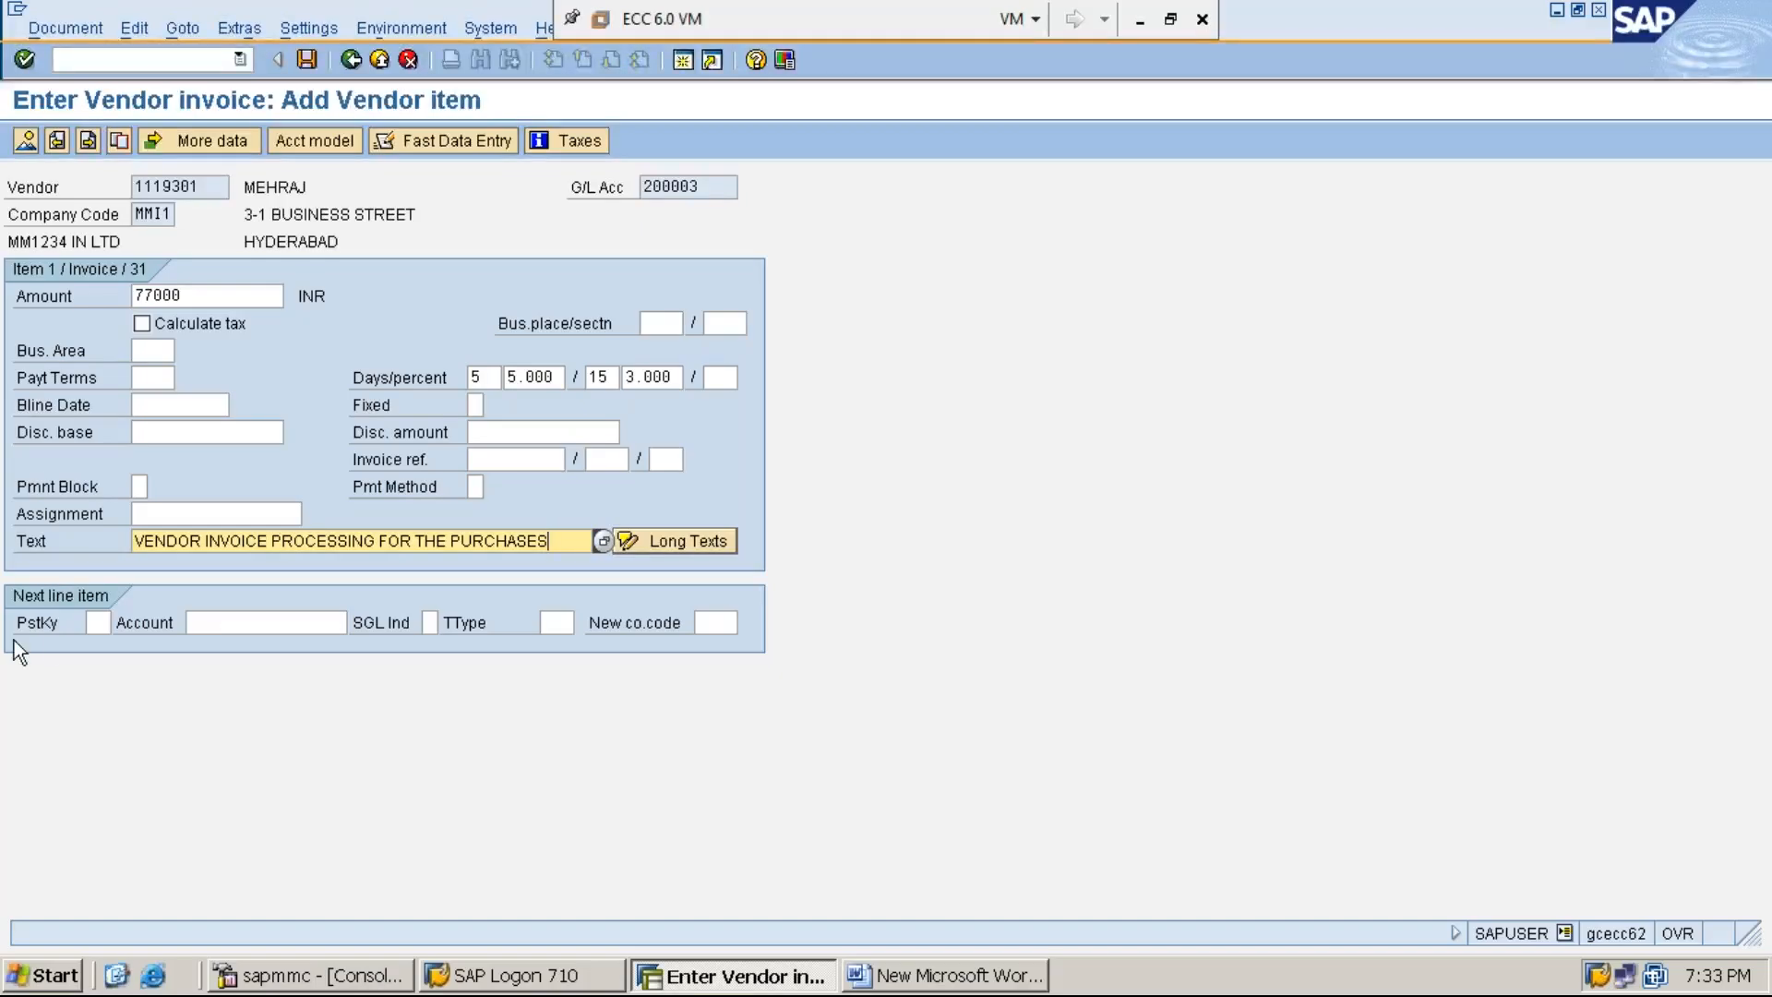
- Set the next line item to posting key 40 with G/L account 300003 and try to continue to it
click(101, 623)
text(40)
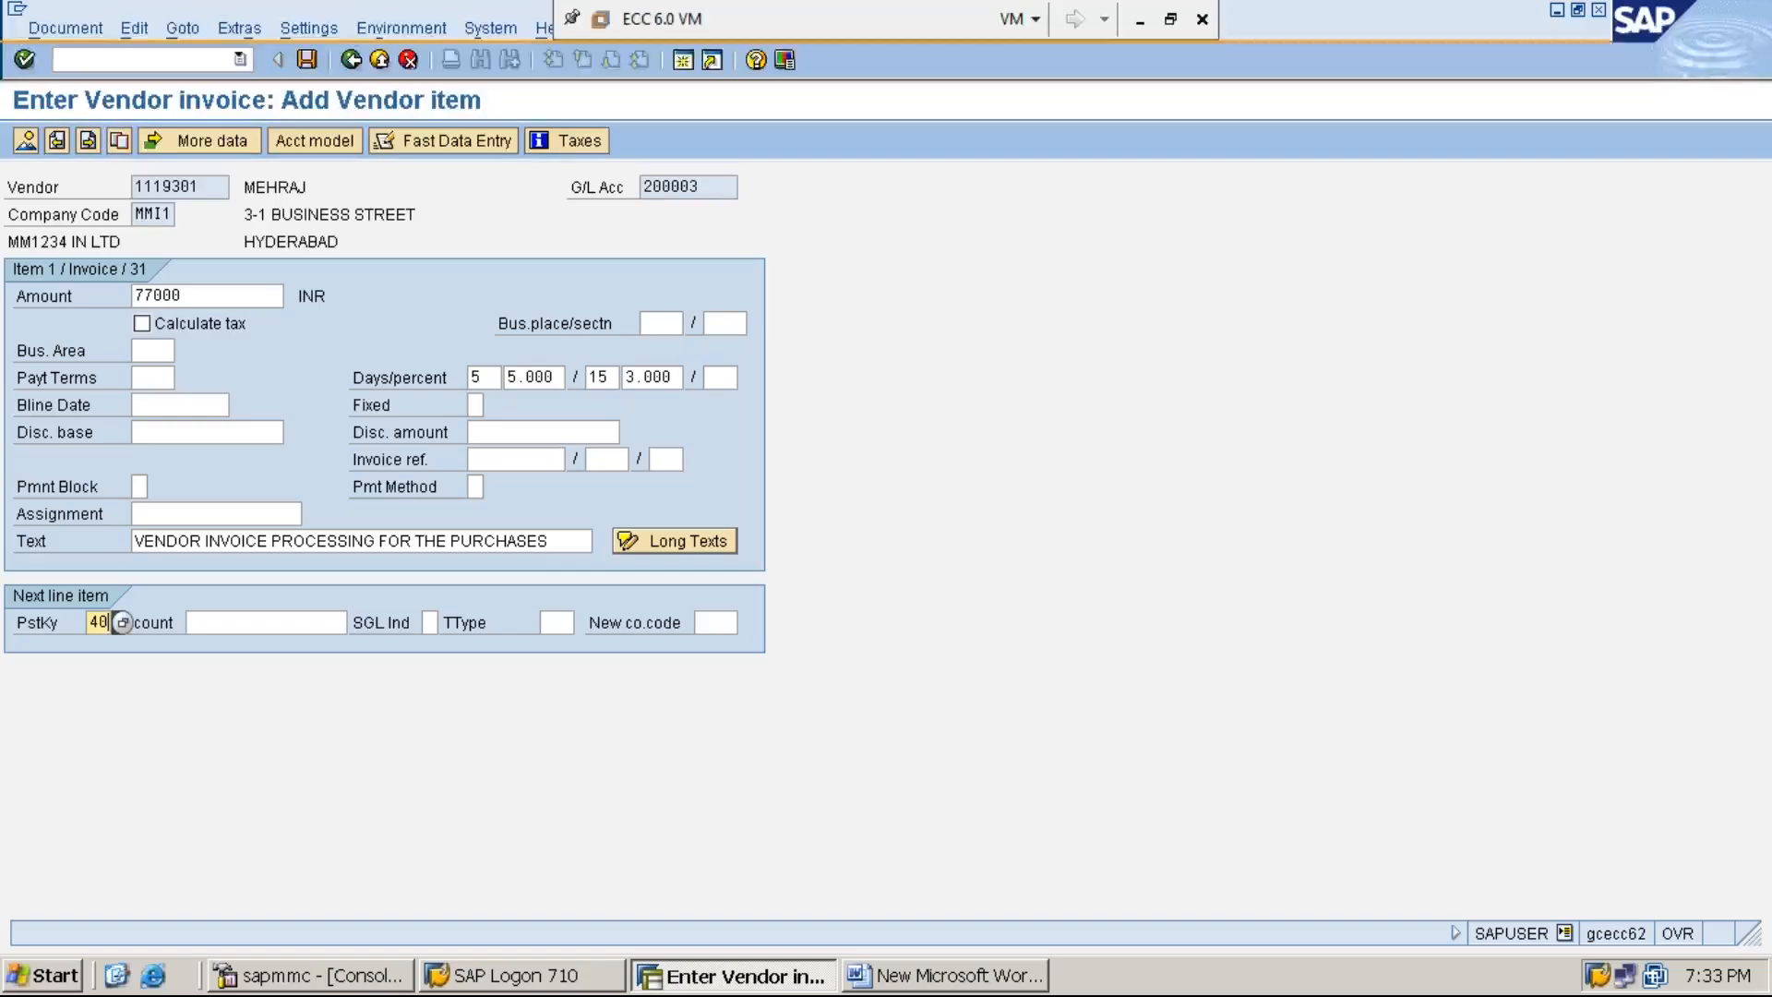
key(Tab)
text(3)
key(Down)
key(Return)
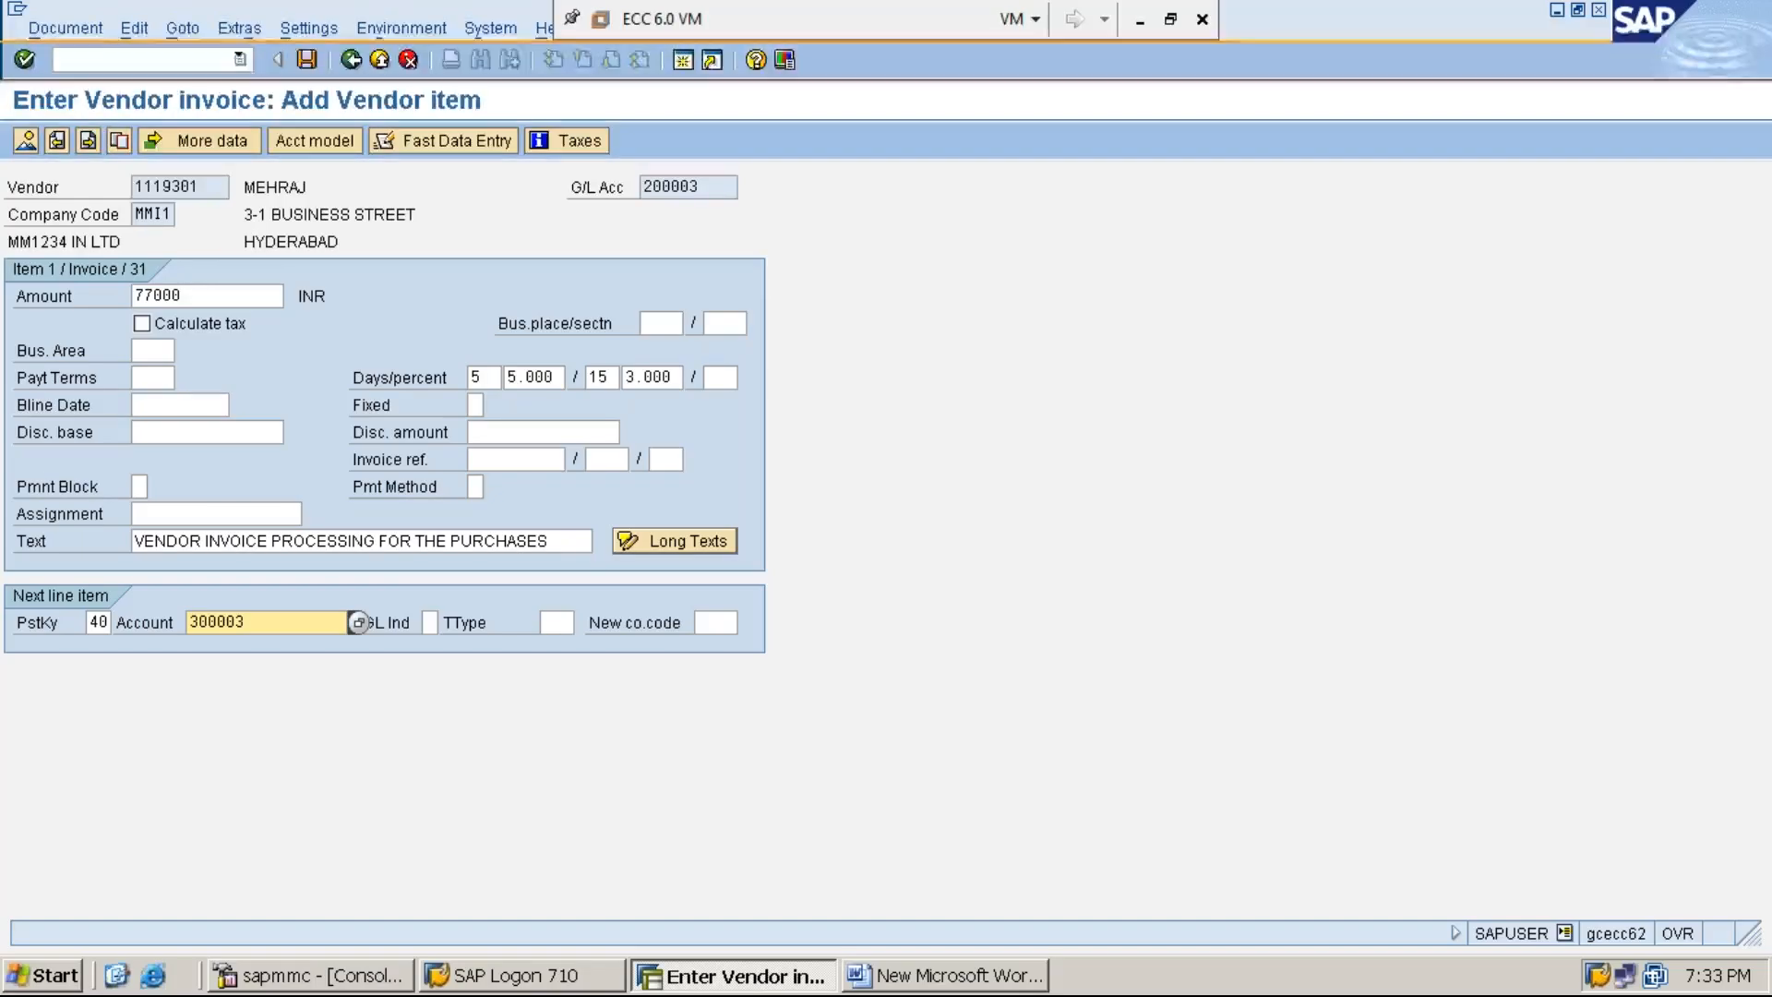
key(Return)
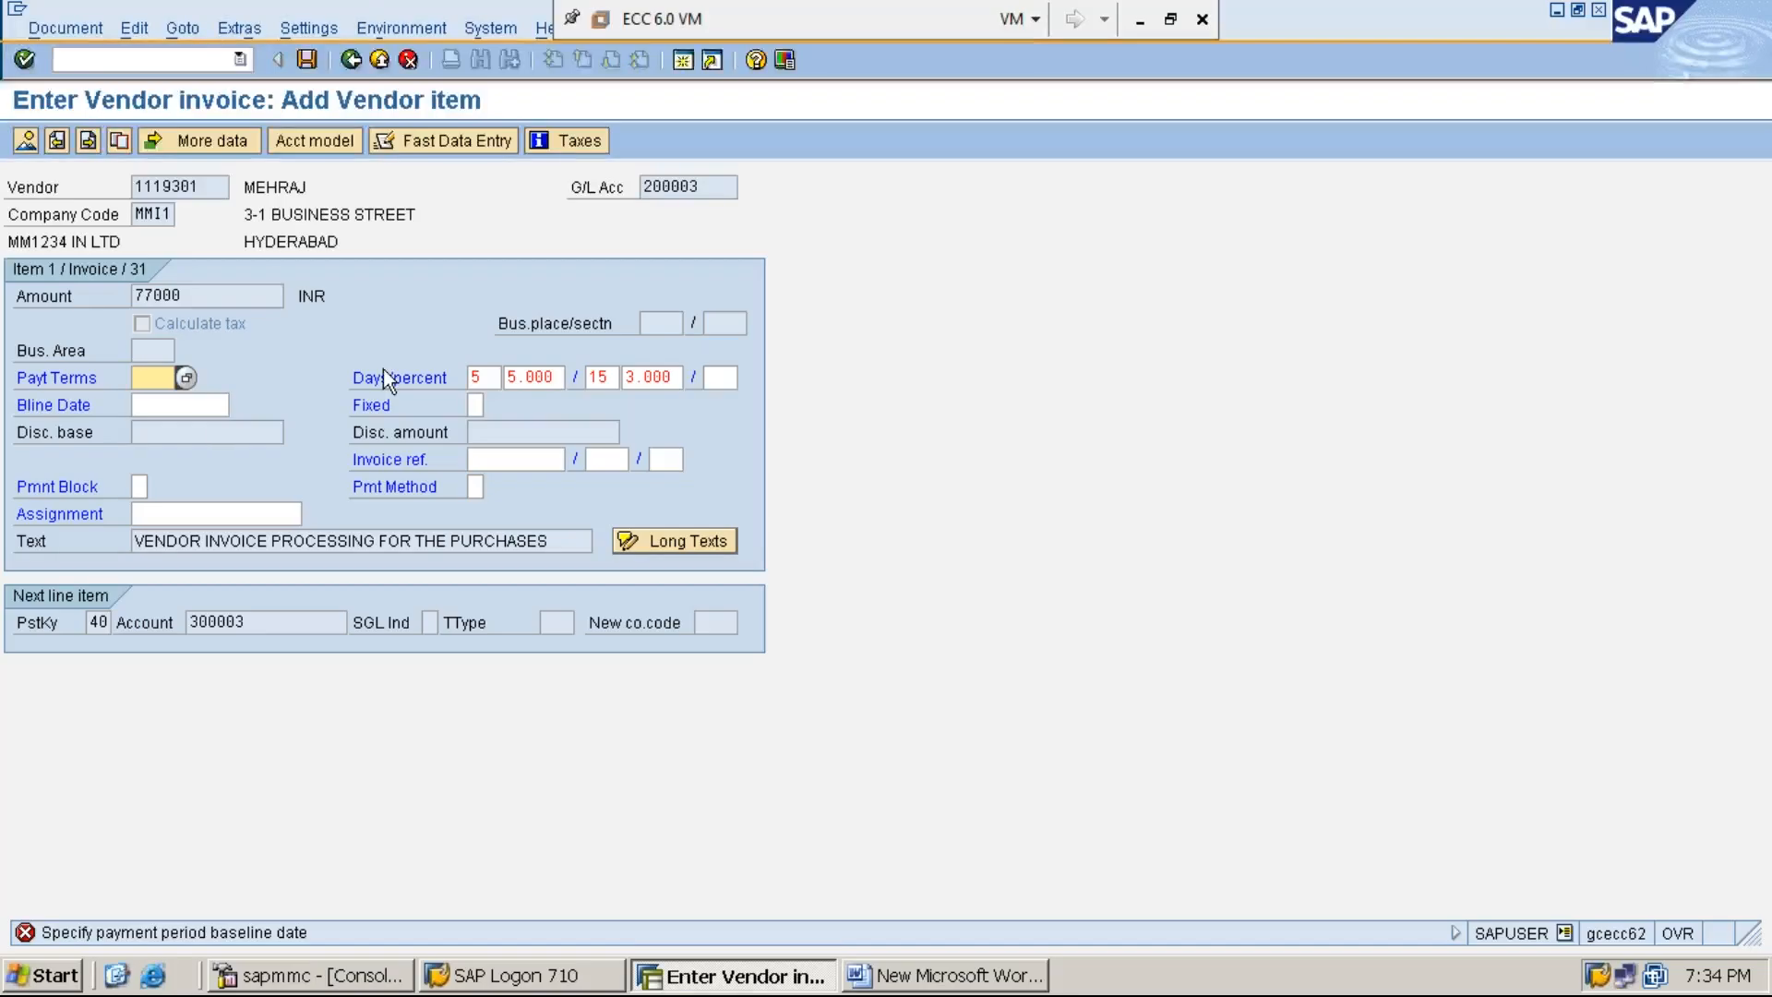
- Clear both cash discount day and percentage pairs of the vendor item and try to continue again
click(473, 377)
key(Delete)
key(Tab)
key(Delete)
key(Delete)
key(Delete)
key(Delete)
key(Delete)
key(Tab)
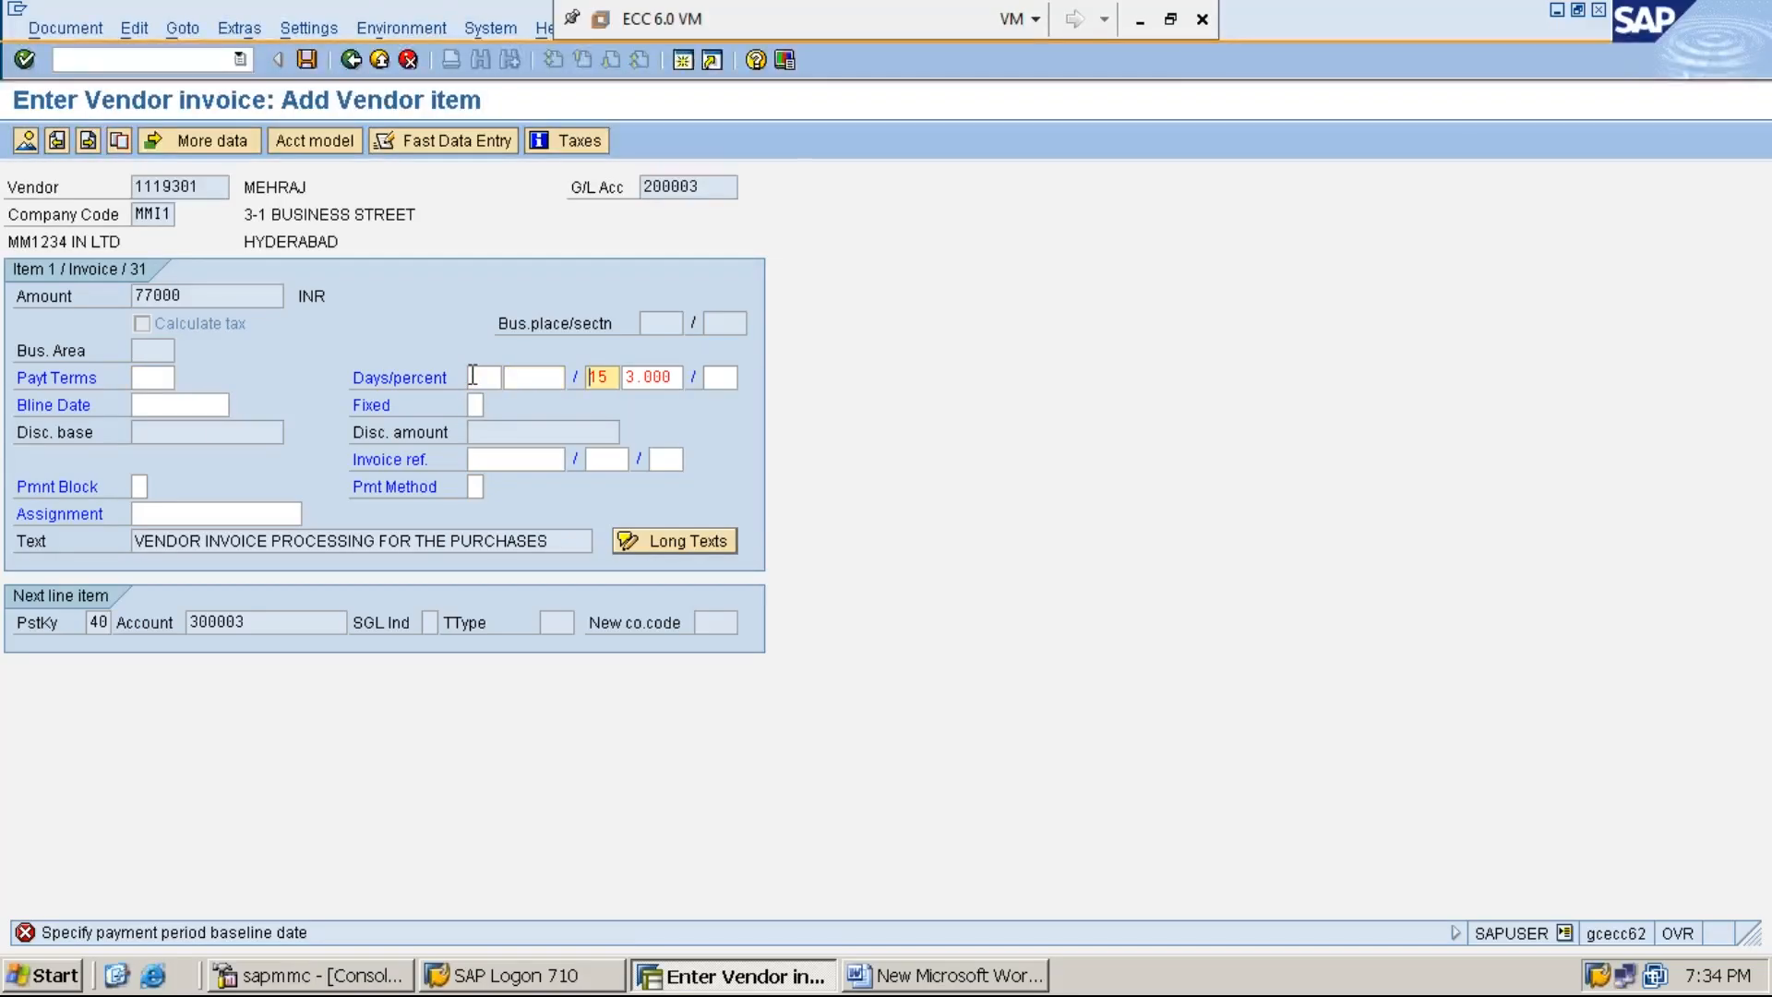
key(Delete)
key(Delete)
key(Tab)
key(Delete)
key(Delete)
key(Delete)
key(Delete)
key(Delete)
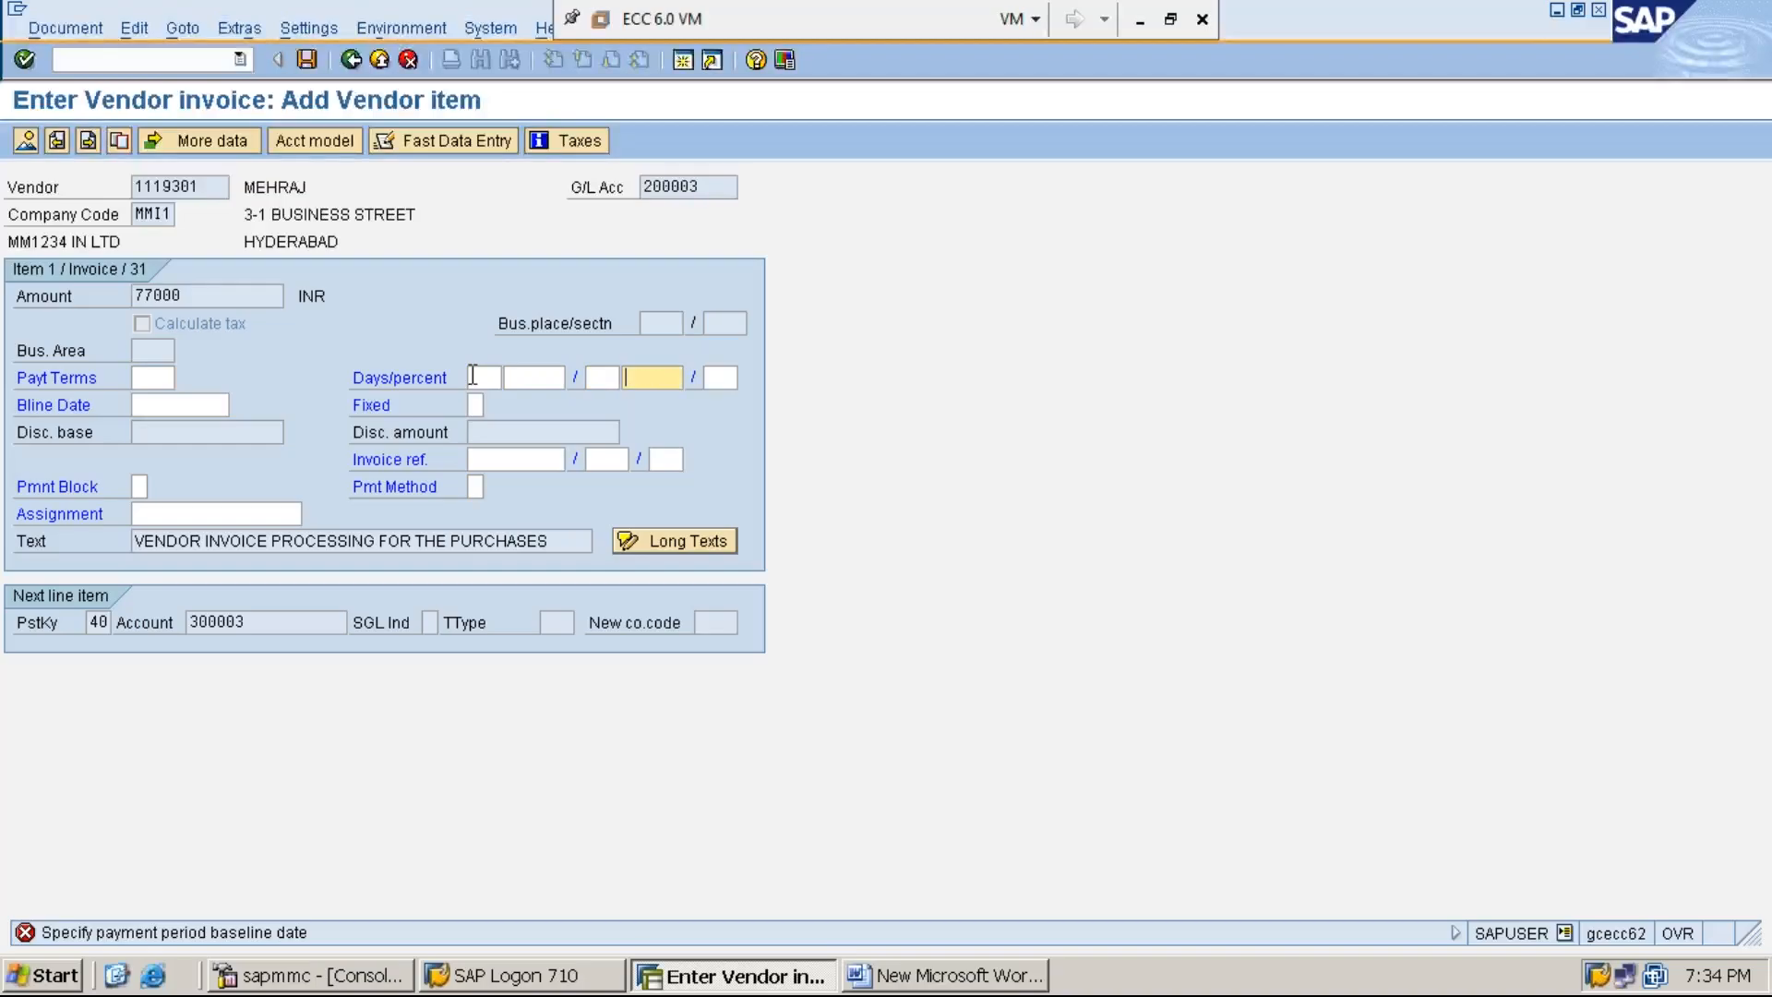
key(Return)
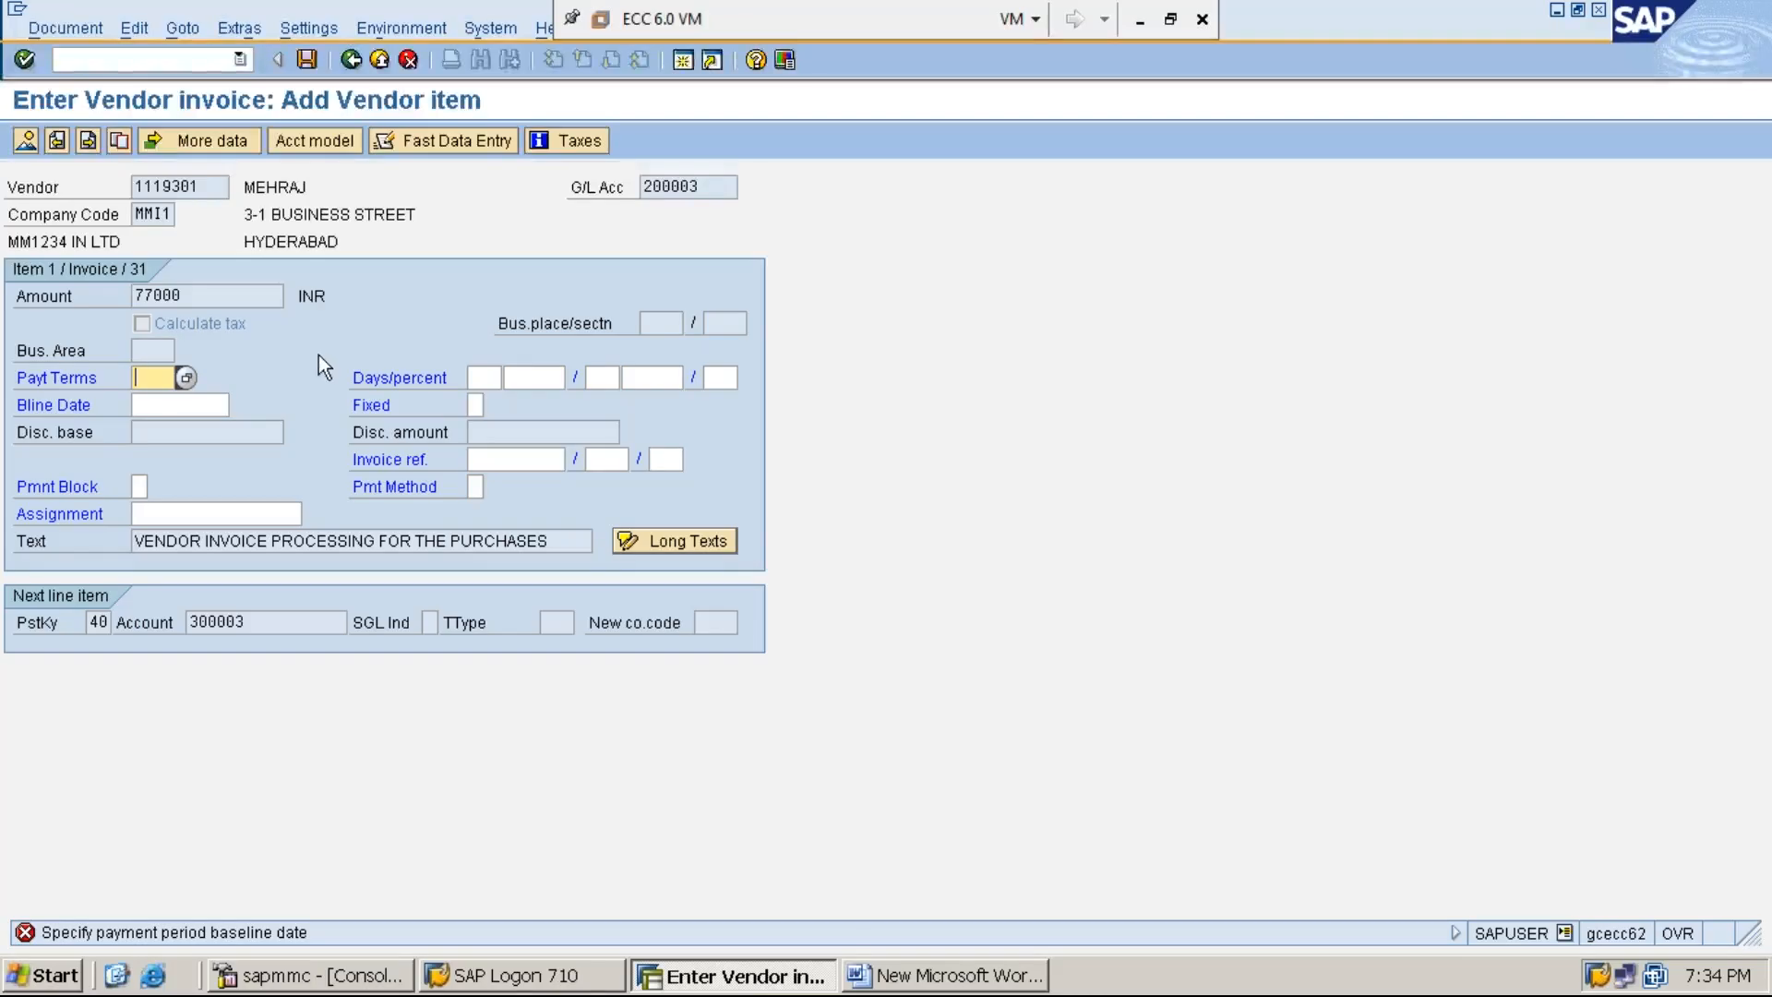
- Set the vendor item's baseline date to 02.07.2019 and submit the item
click(191, 406)
text(02.0)
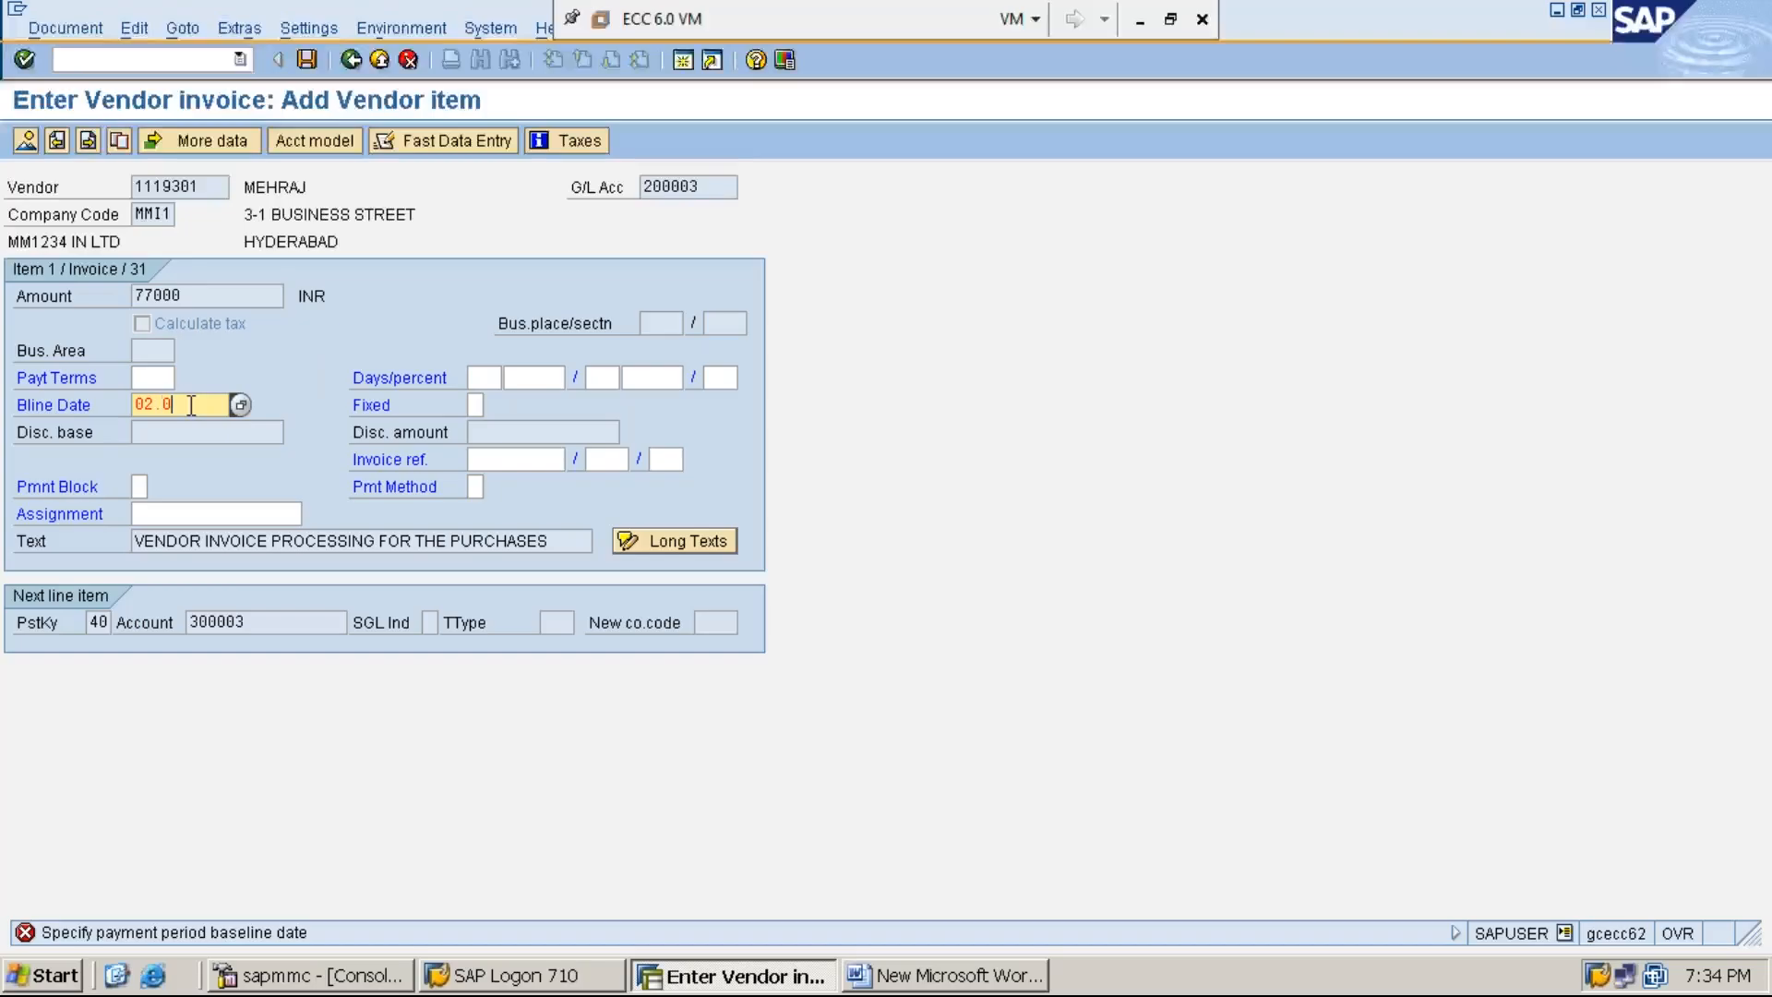
text(7.2019)
key(Return)
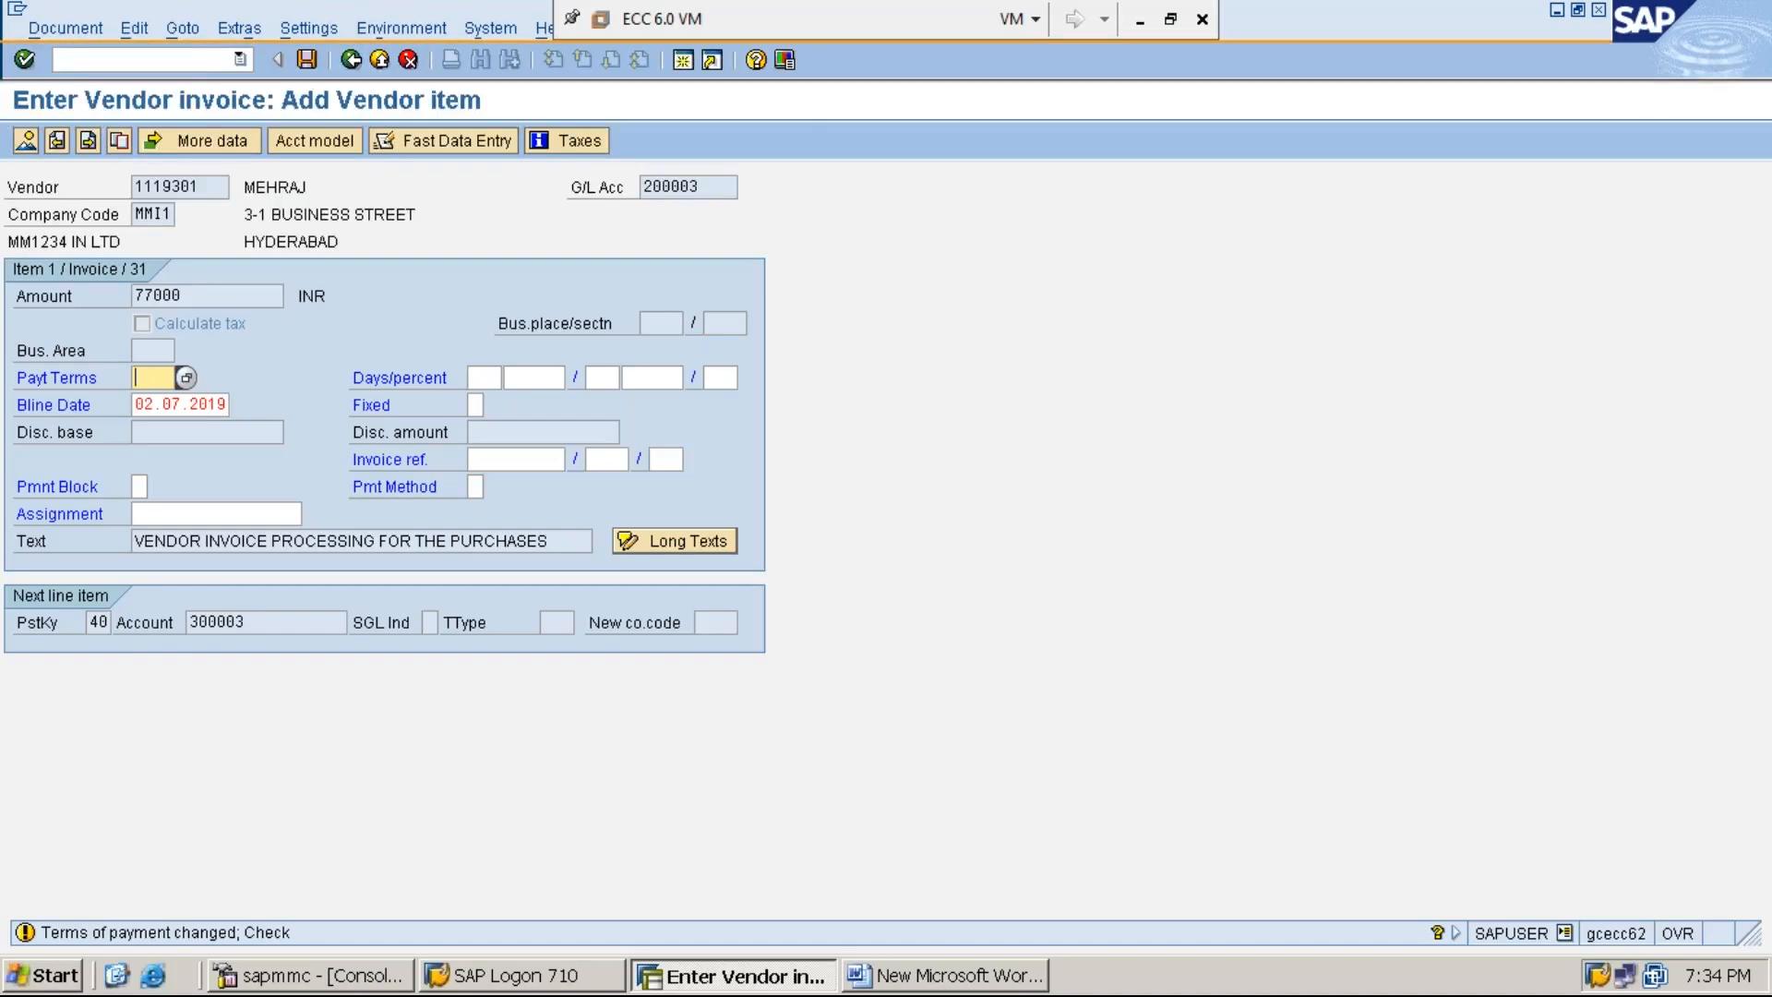
- Abandon the current invoice entry, restart transaction F-43 and set the document date to 02.07.2019
click(192, 57)
text(/N)
key(Return)
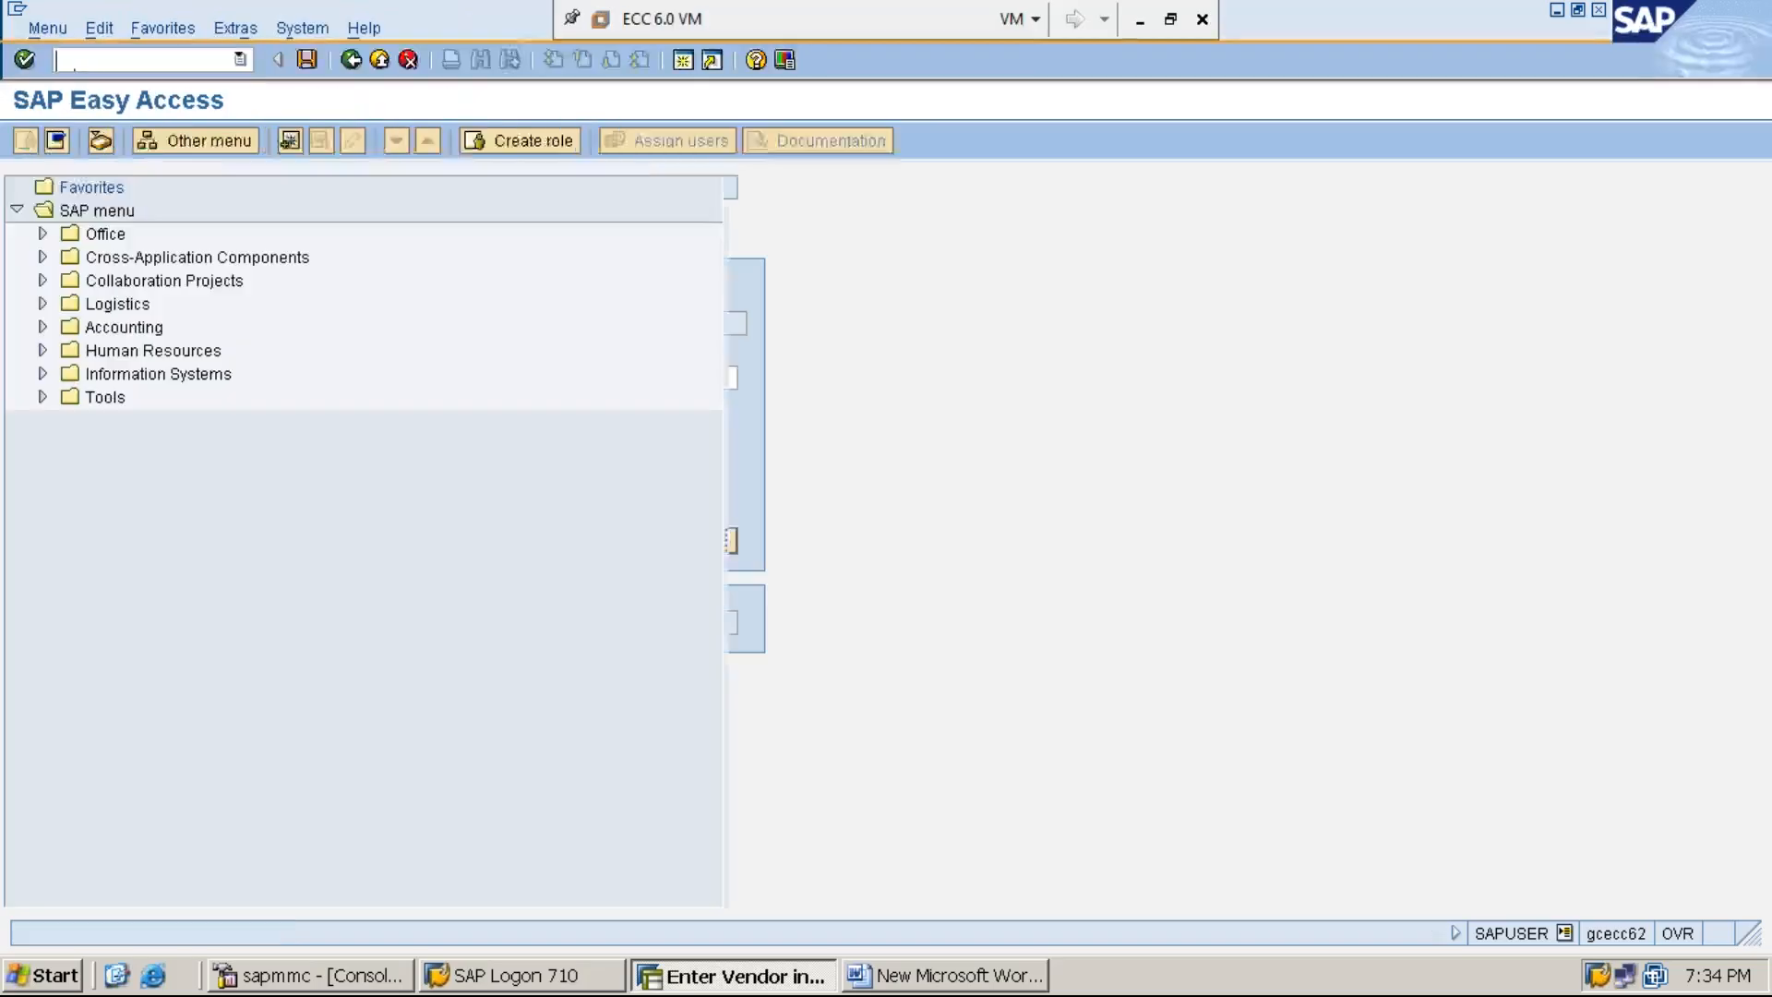
text(F-43)
key(Return)
key(F4)
key(Return)
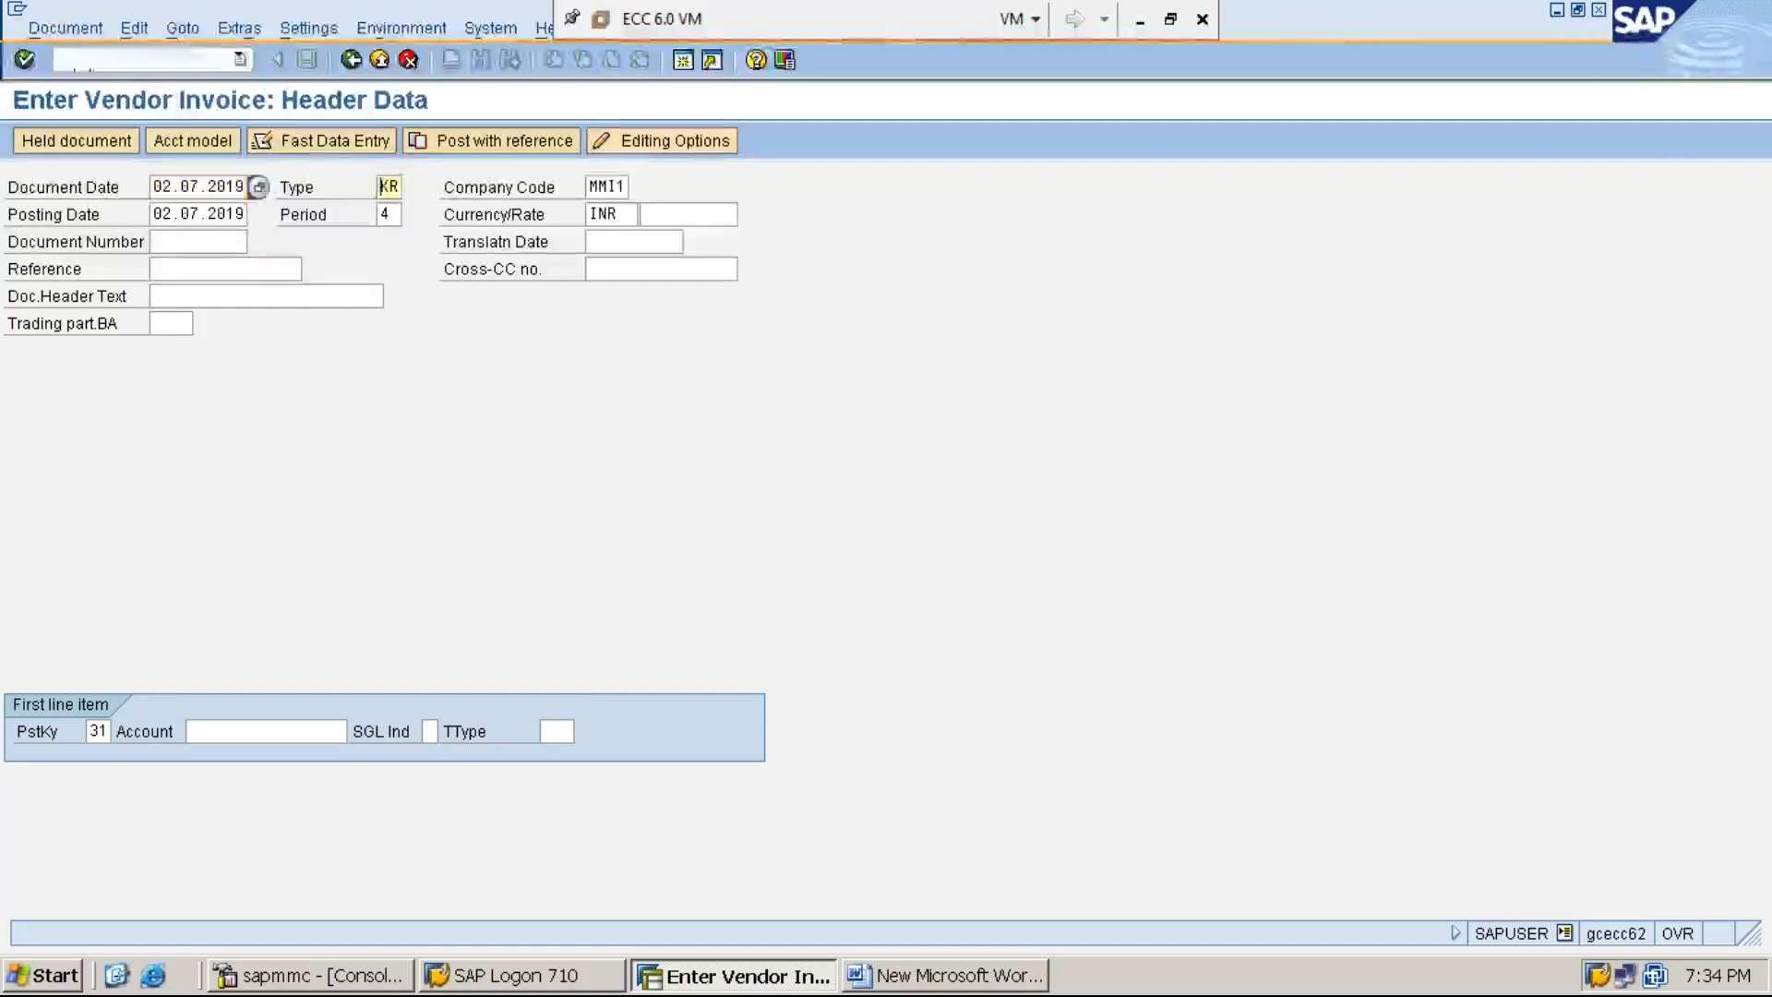
- Enter the vendor's account for the first line item with posting key 31 and proceed to the vendor item
key(Tab)
key(Tab)
key(Tab)
key(Tab)
key(Tab)
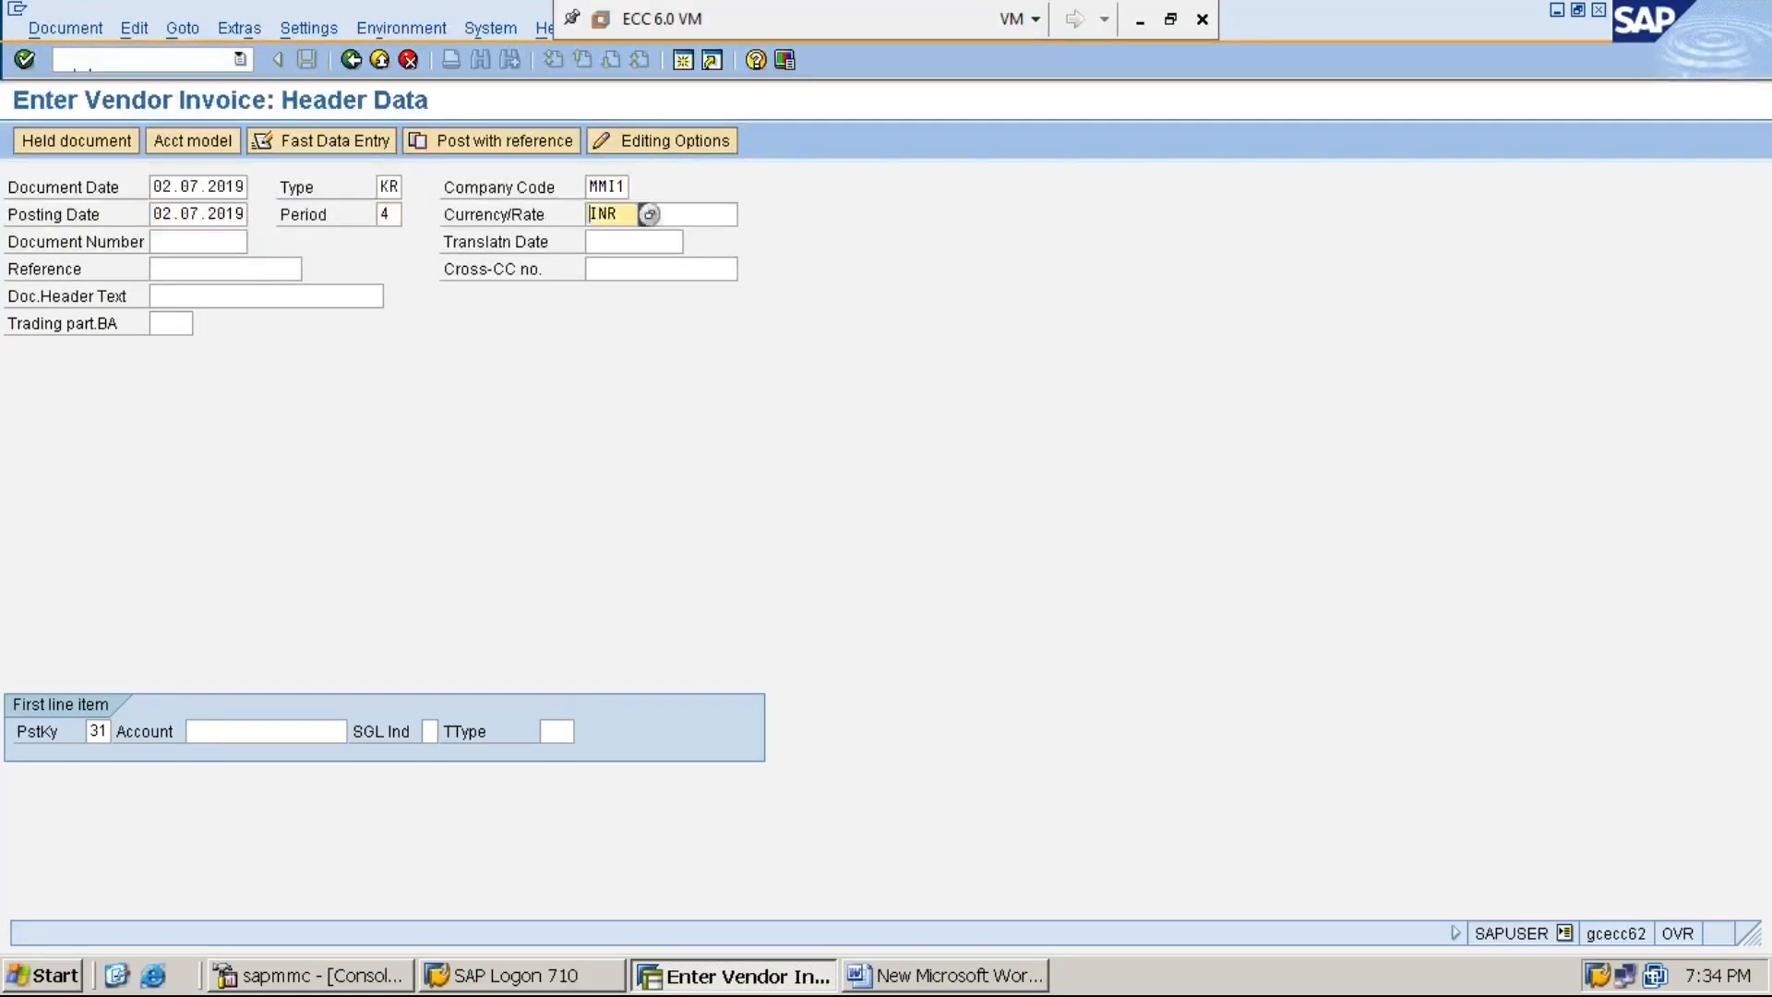
key(Tab)
key(Tab)
key(Tab)
key(Tab)
key(Tab)
key(Tab)
key(Tab)
text(1)
key(Down)
key(Return)
key(Return)
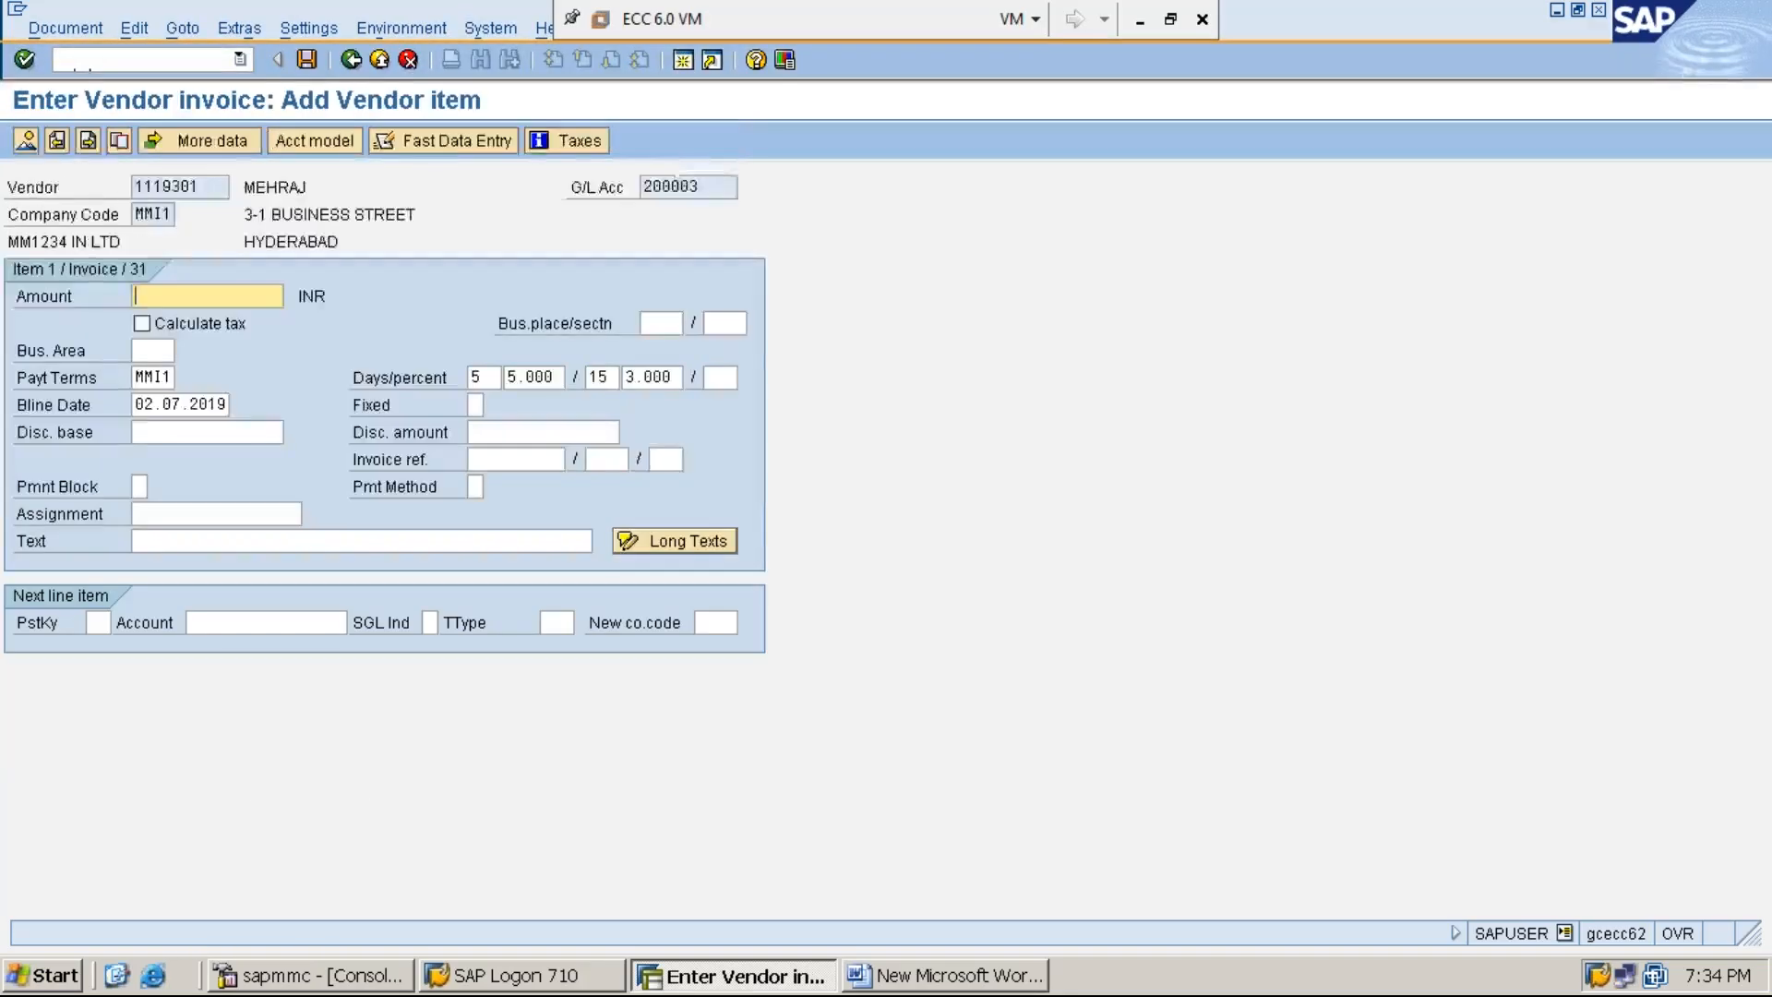
- Set the vendor item's amount to 77000 INR and clear its payment terms
text(7)
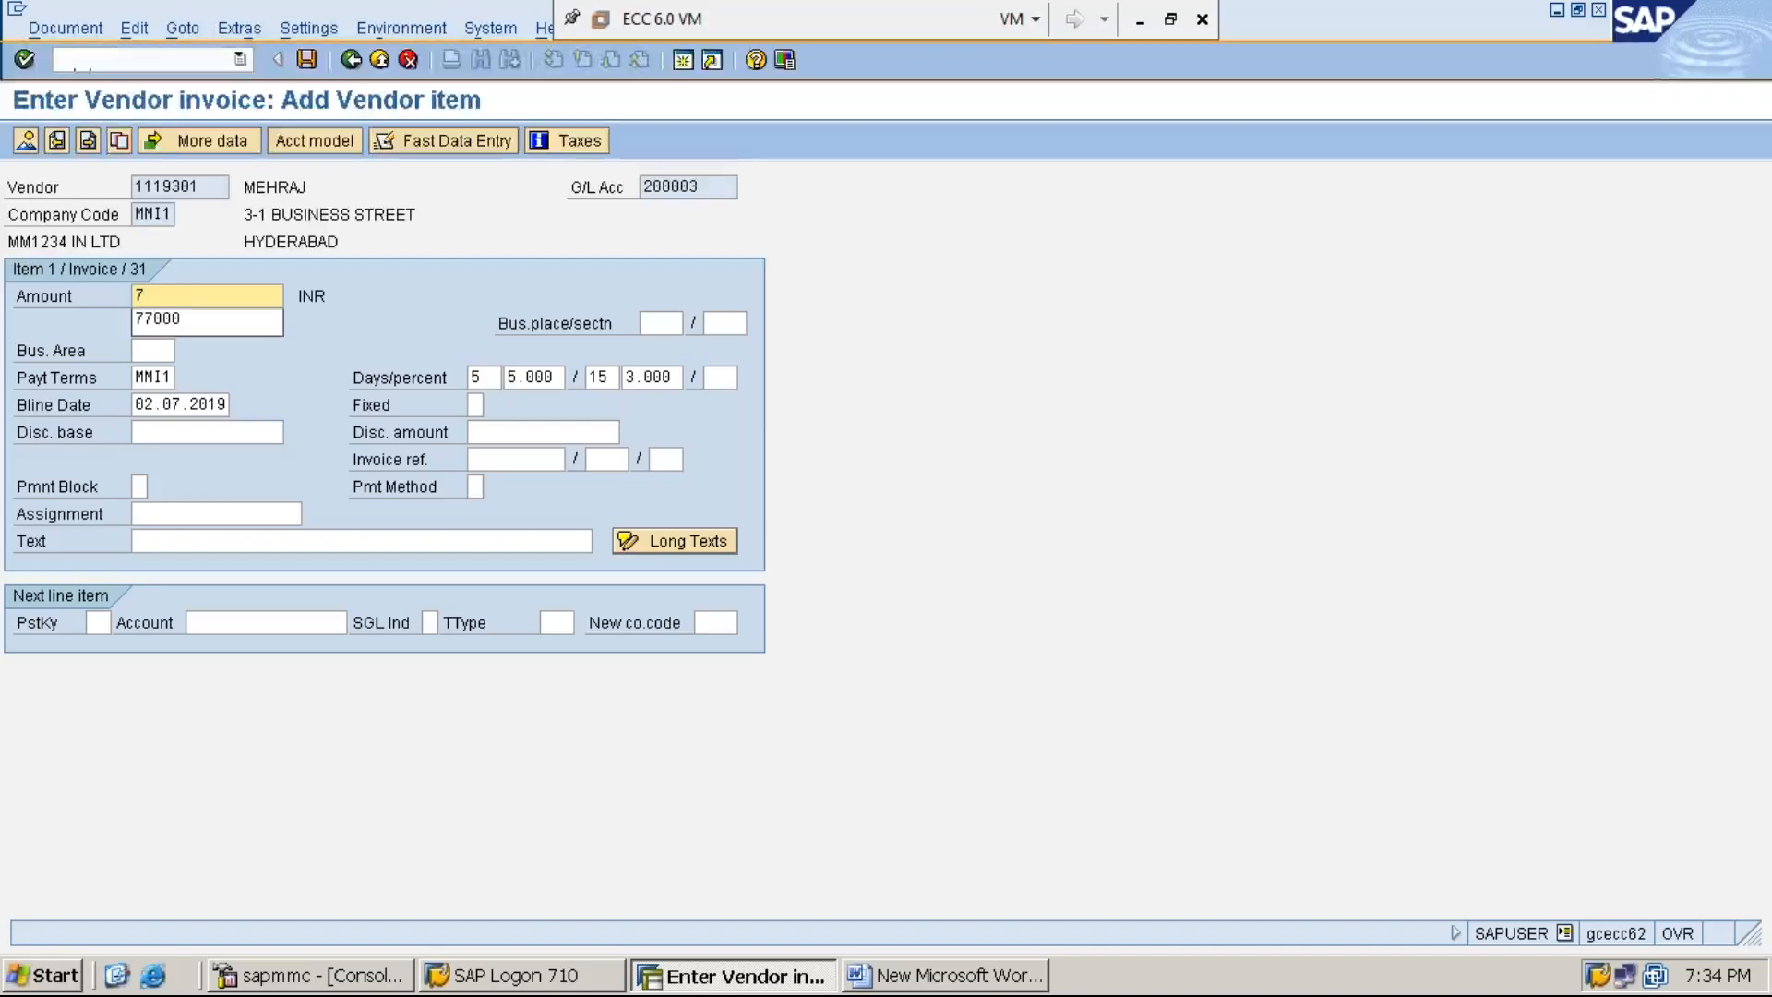
key(Down)
key(Return)
key(Tab)
key(Tab)
key(Tab)
key(Delete)
key(Delete)
key(Delete)
key(Delete)
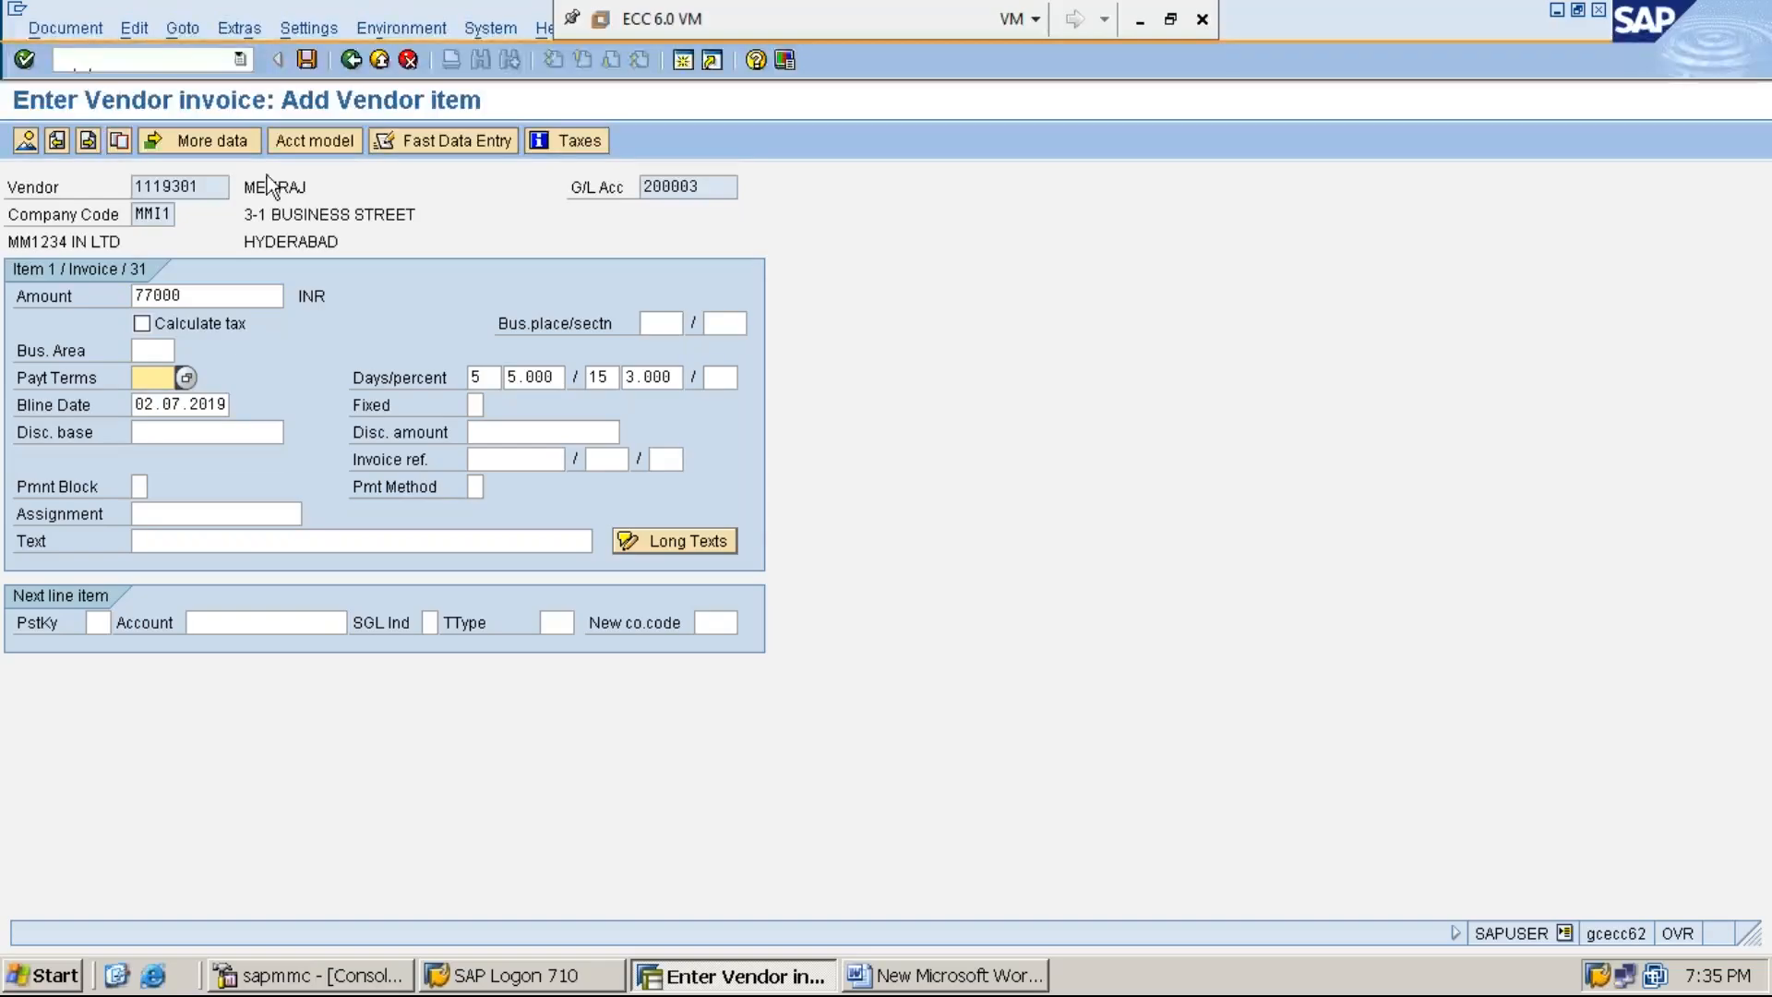
- Set the vendor item's text to VENDOR INVOICE PROCESSING FOR THE PURCHASES
click(230, 546)
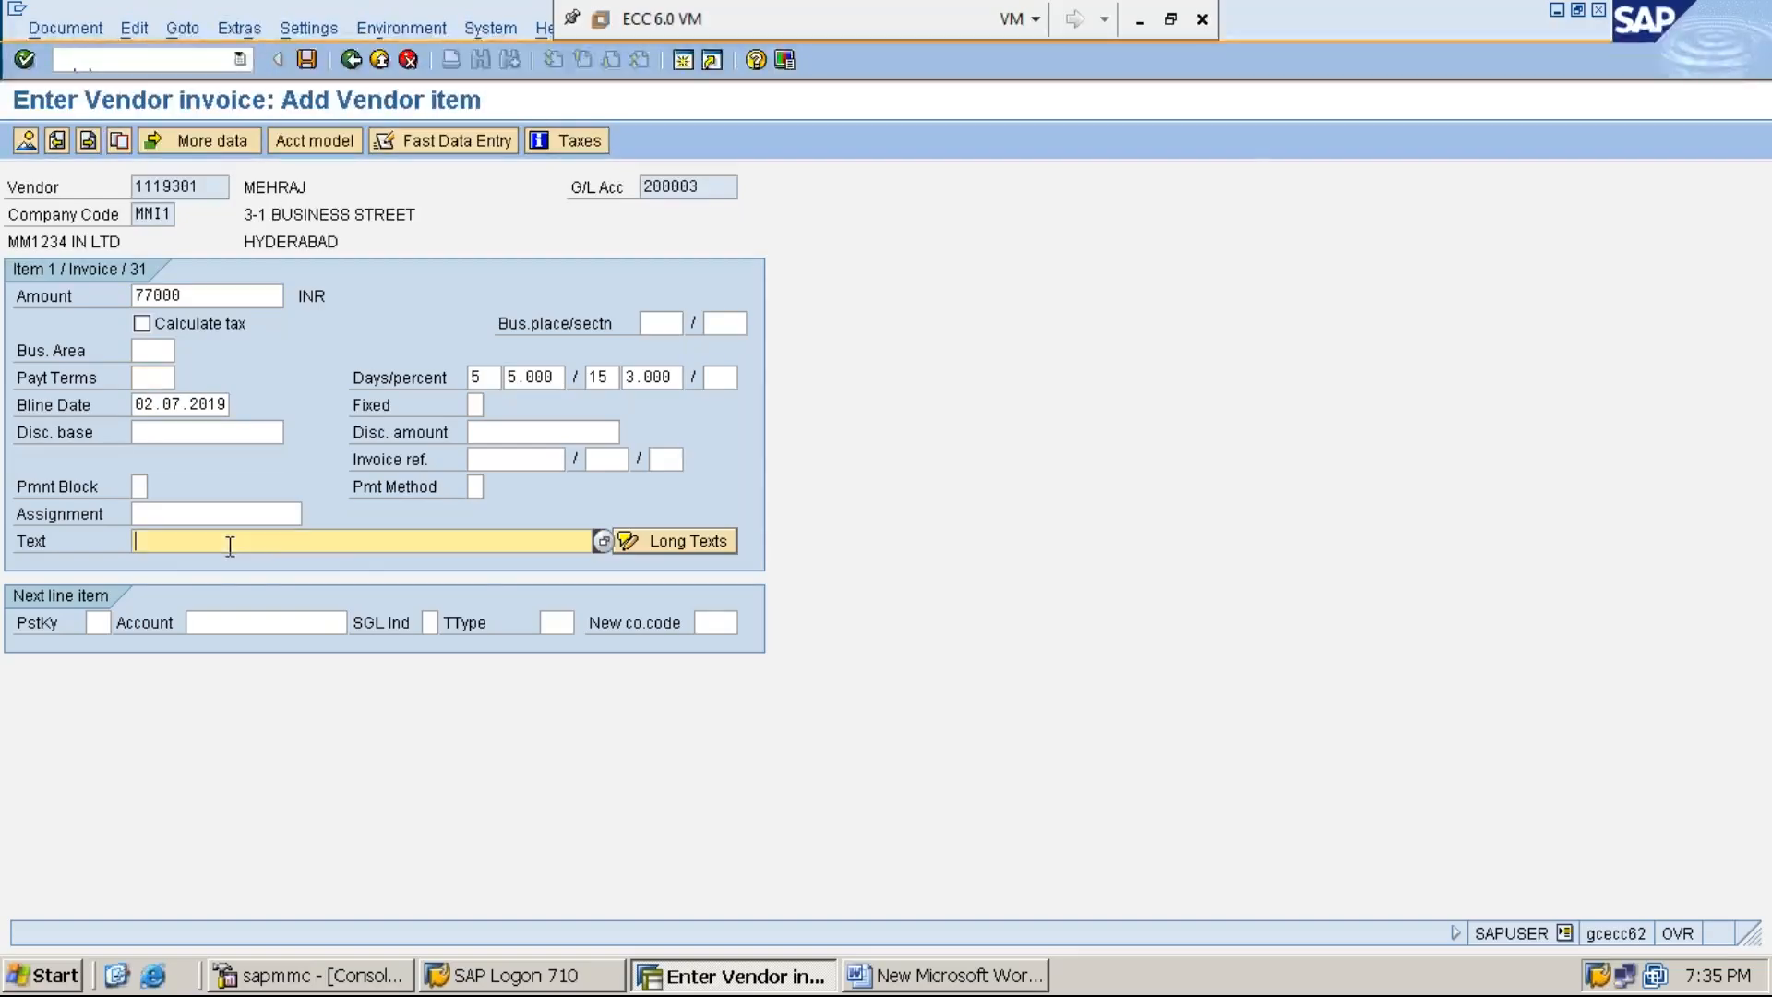
text(V)
key(Down)
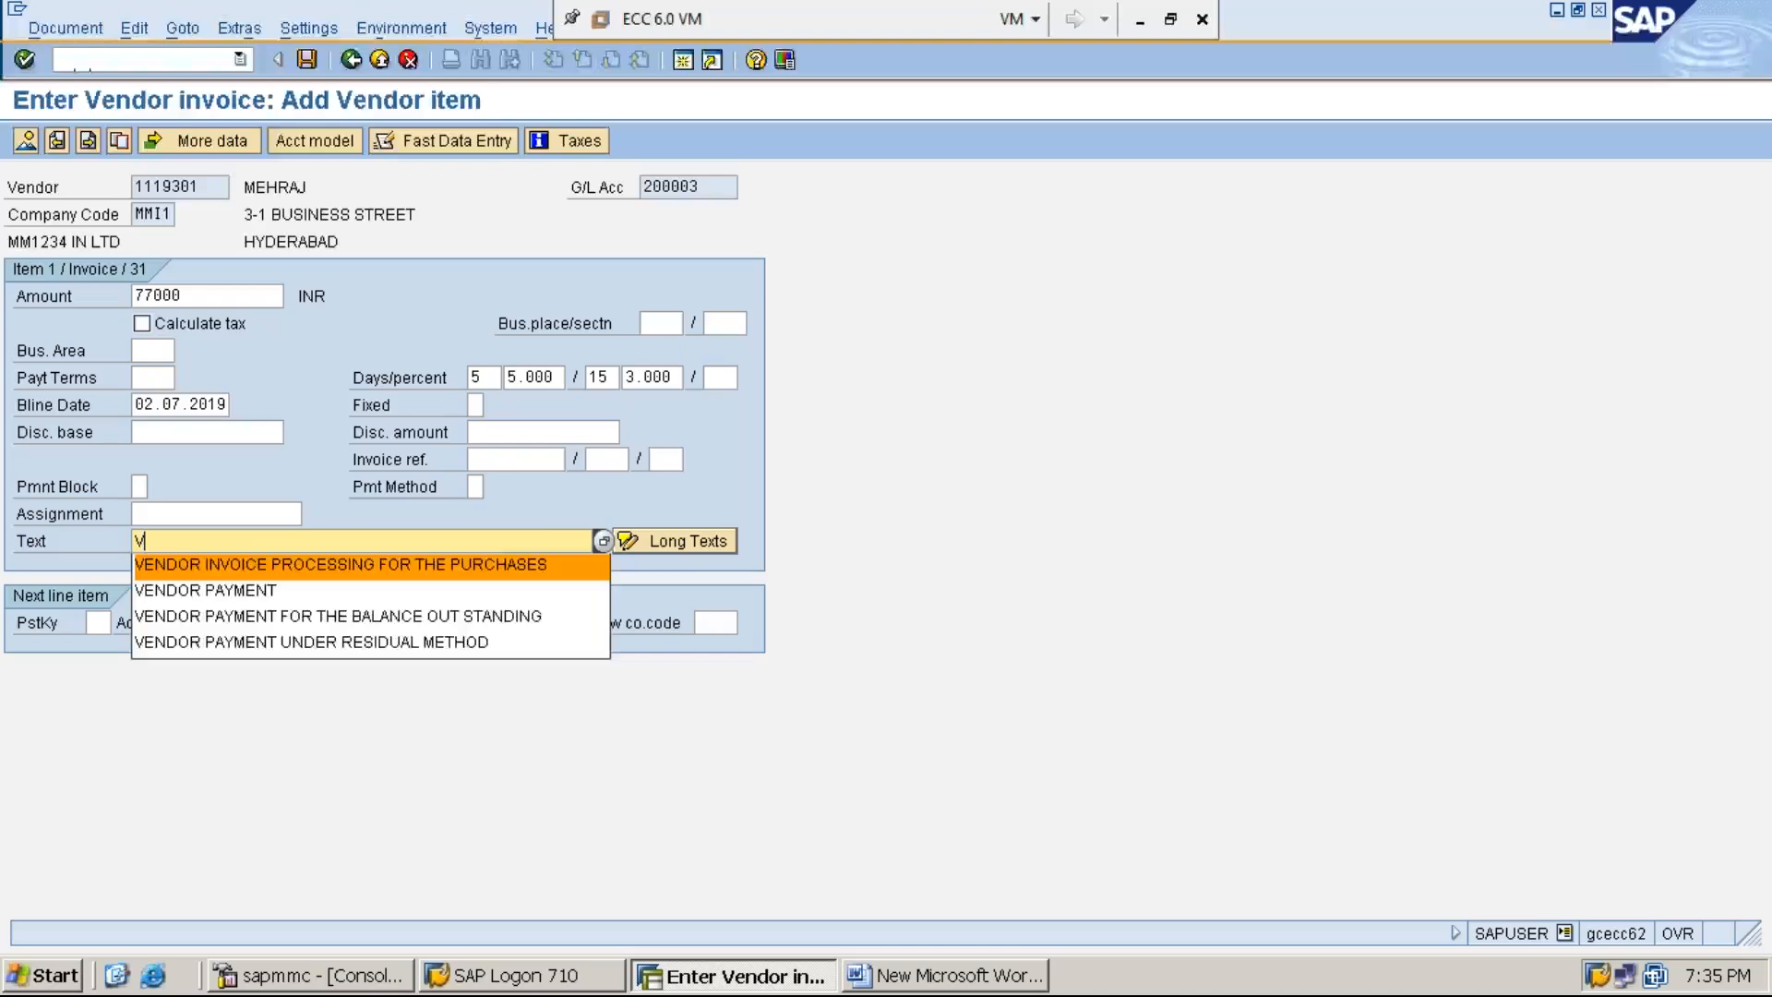
key(Return)
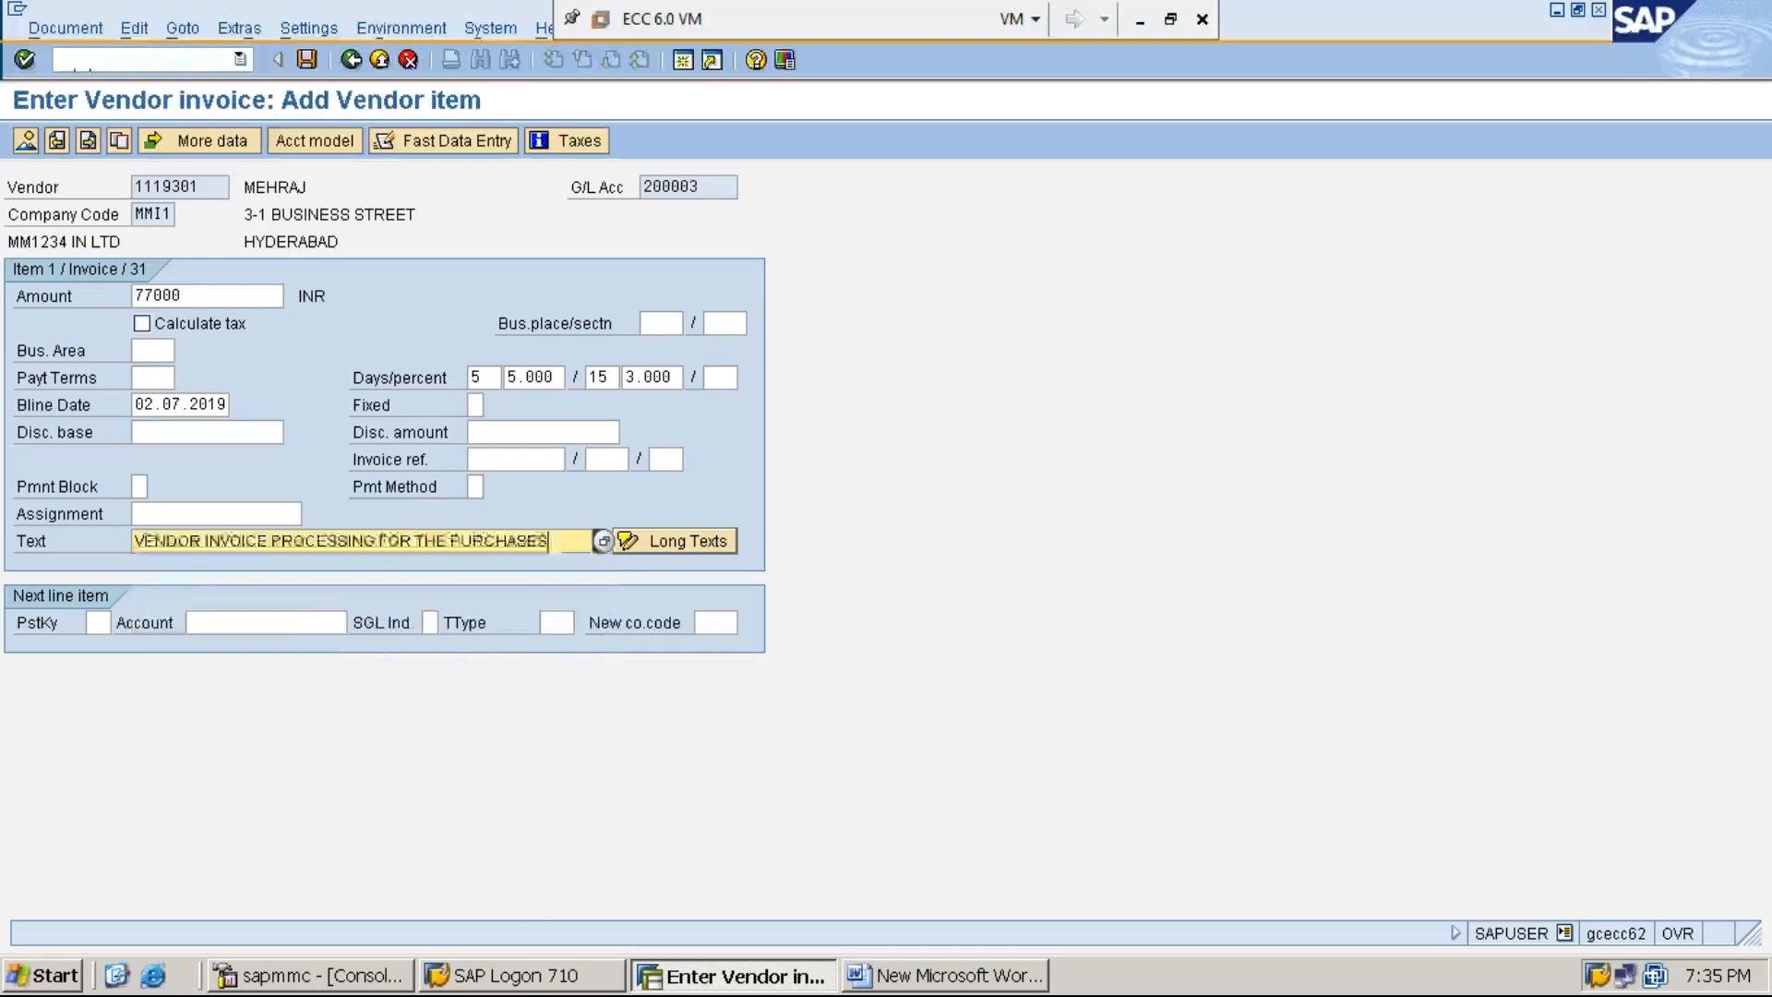
- Set the next line item to posting key 40 with G/L account 300003 and proceed to it, accepting the changed payment terms
click(98, 621)
text(40)
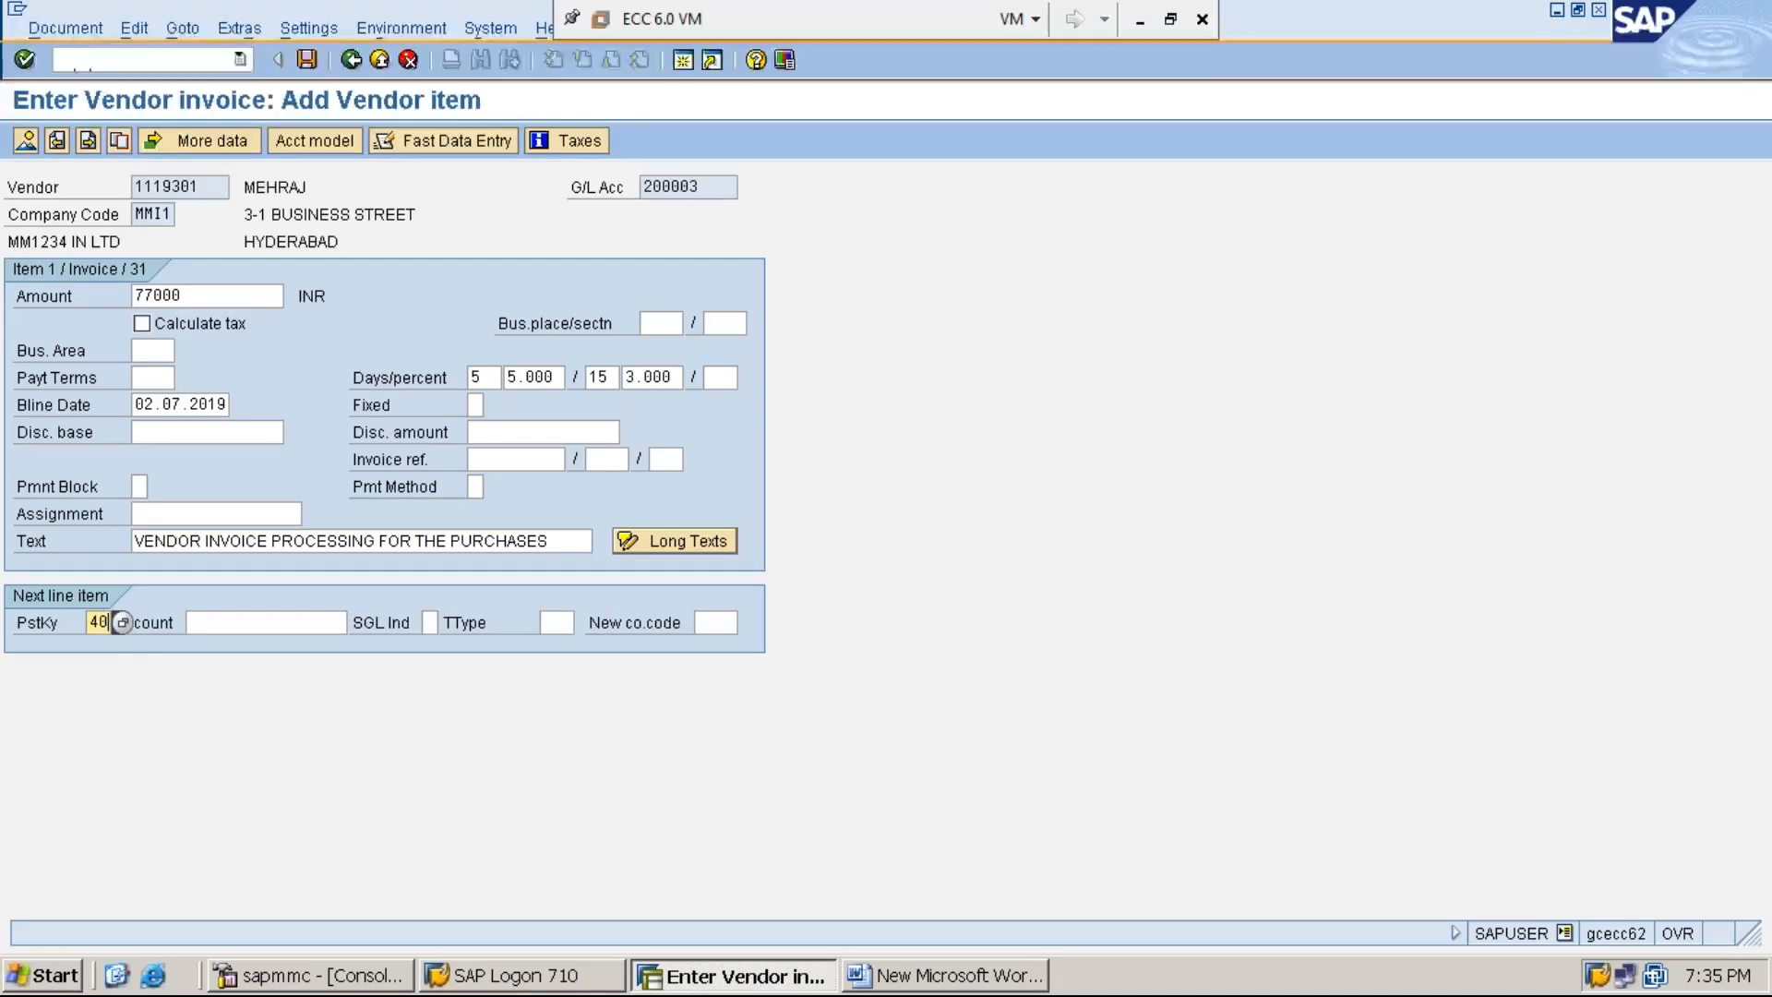
click(266, 622)
text(3)
key(Down)
key(Return)
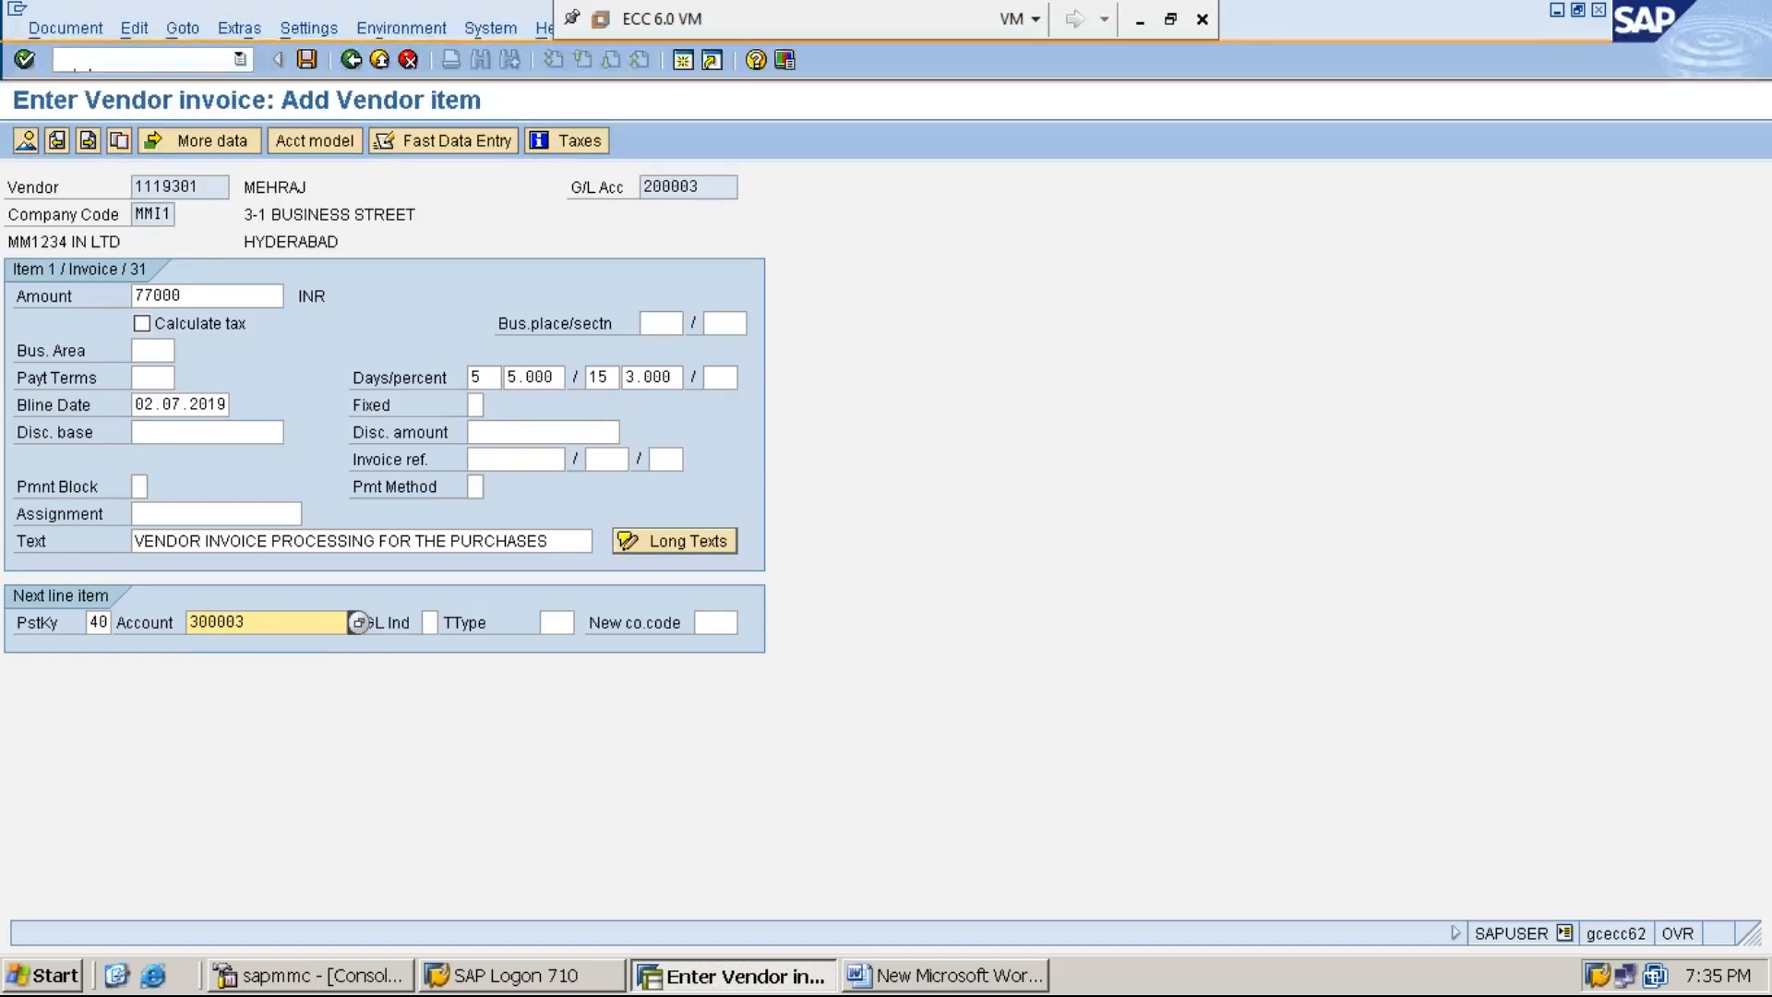
key(Return)
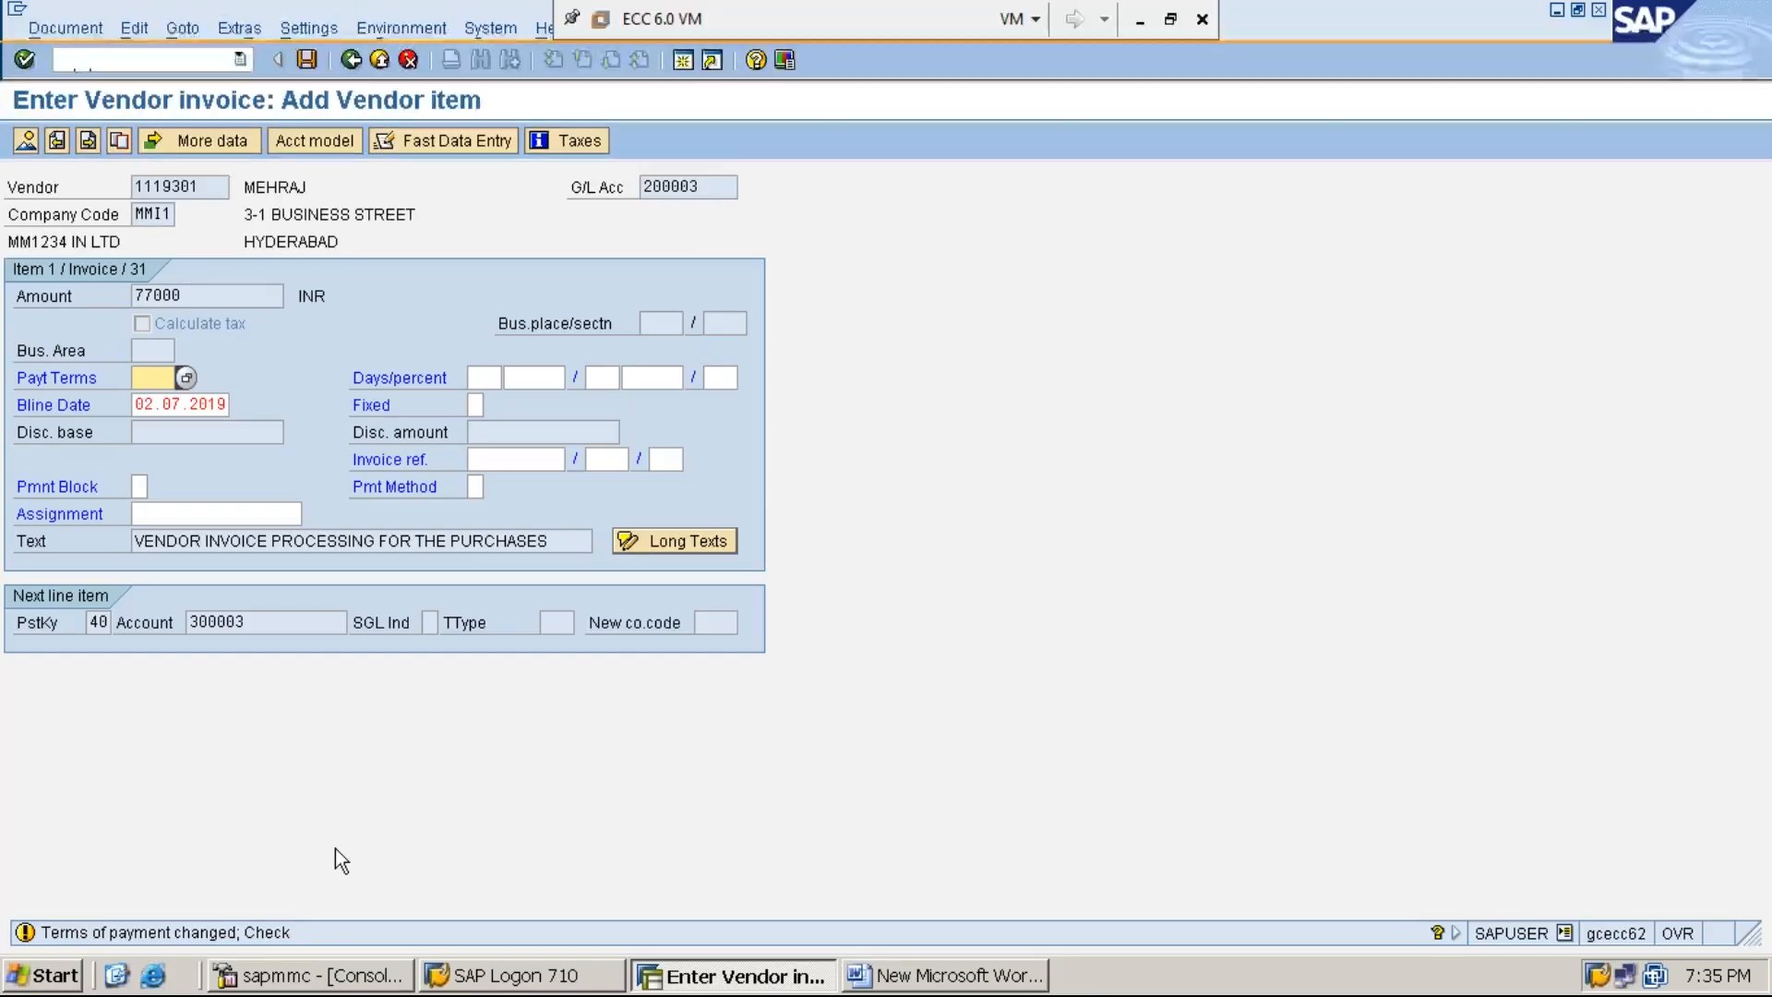
key(Return)
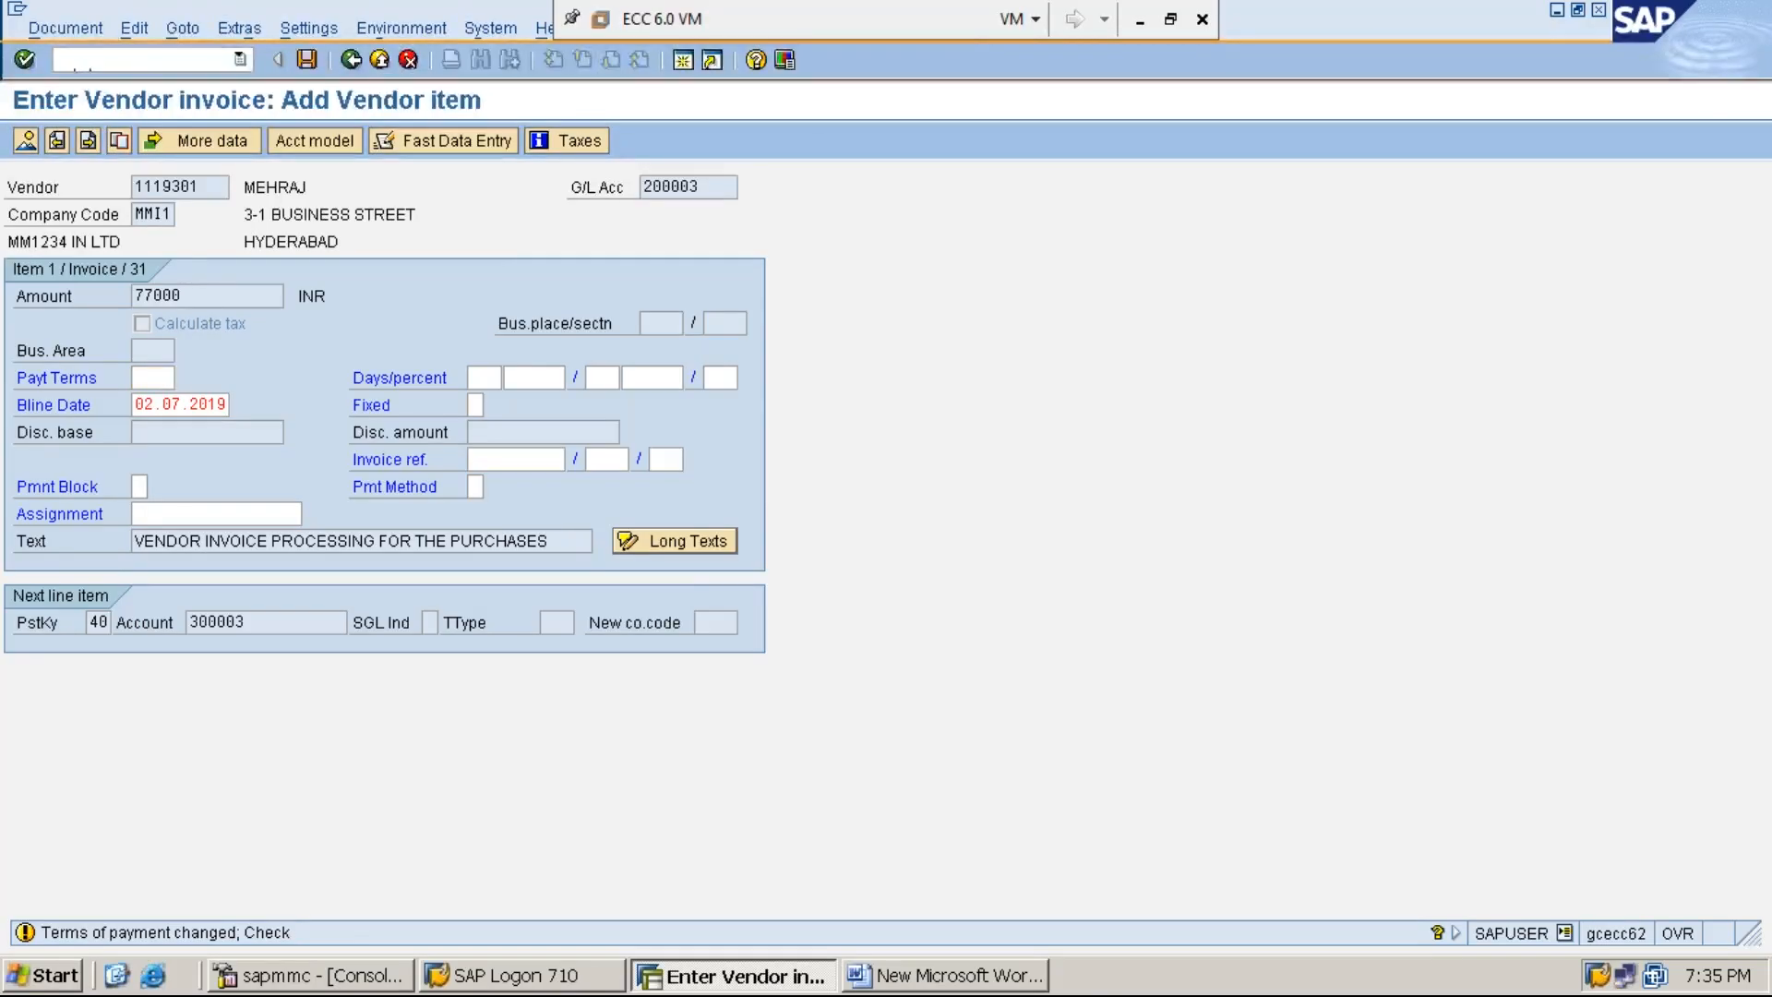
key(Return)
- Enter * as the amount and + as the text of the purchases account debit item
text(*)
key(Tab)
key(Tab)
key(Tab)
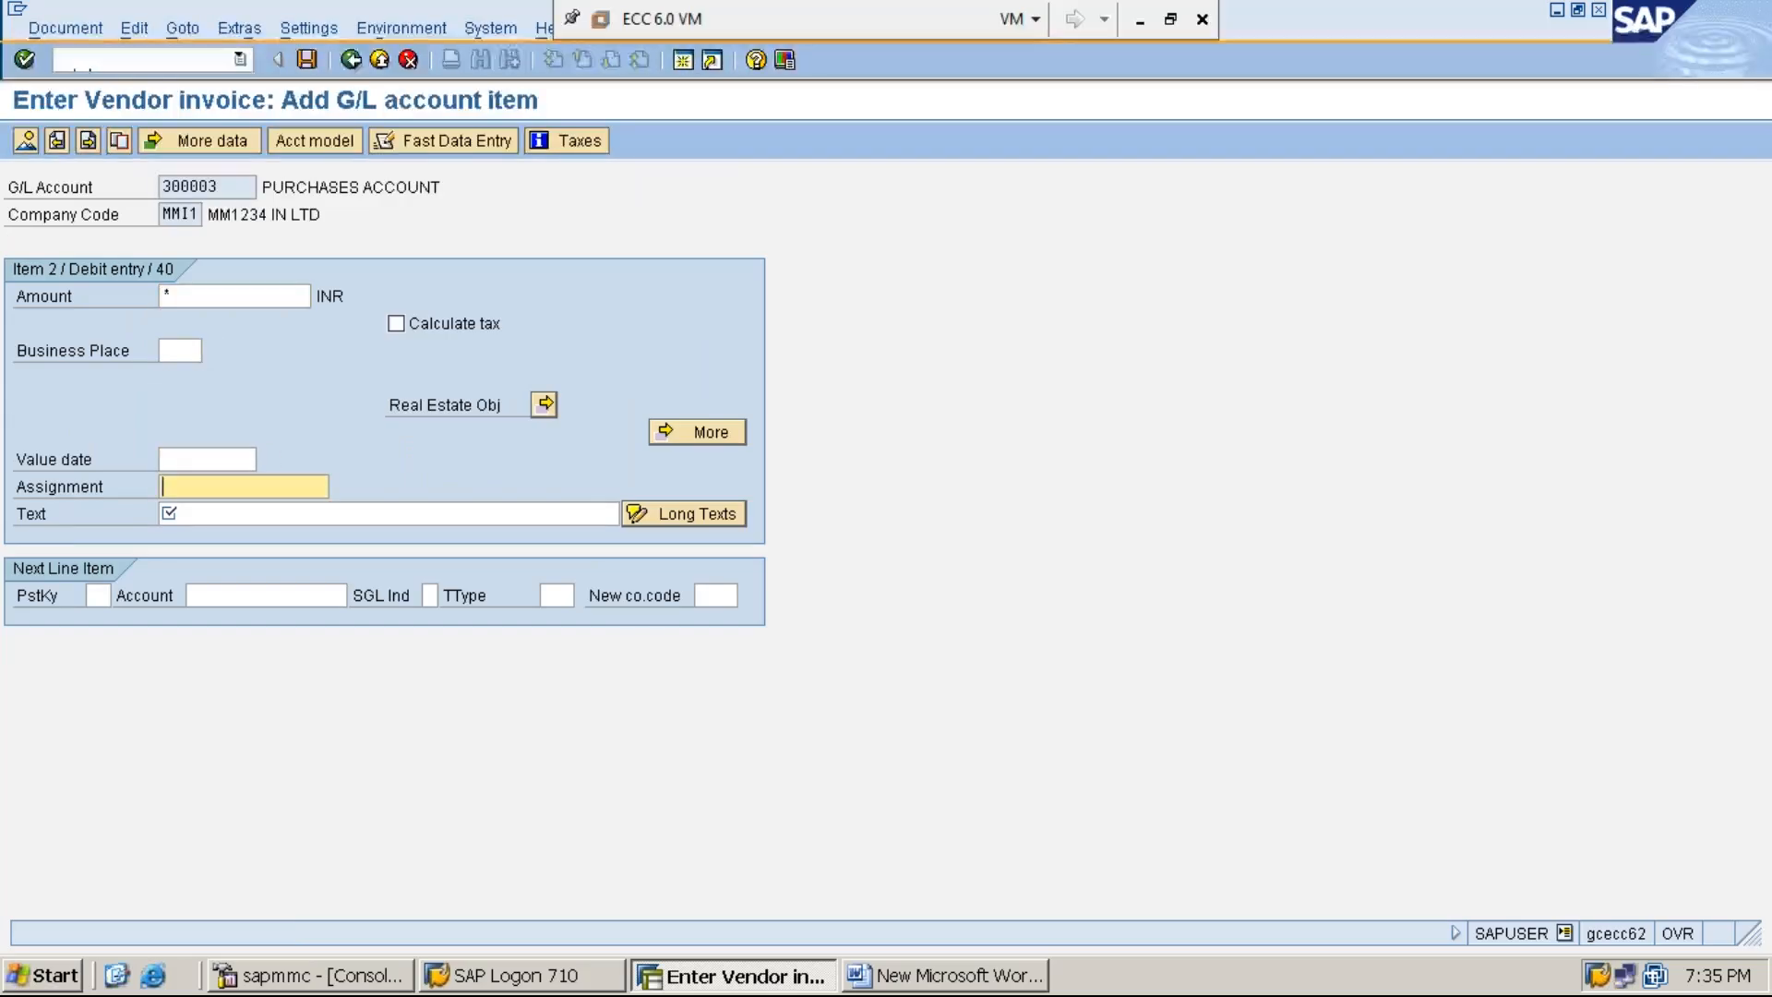
text(+)
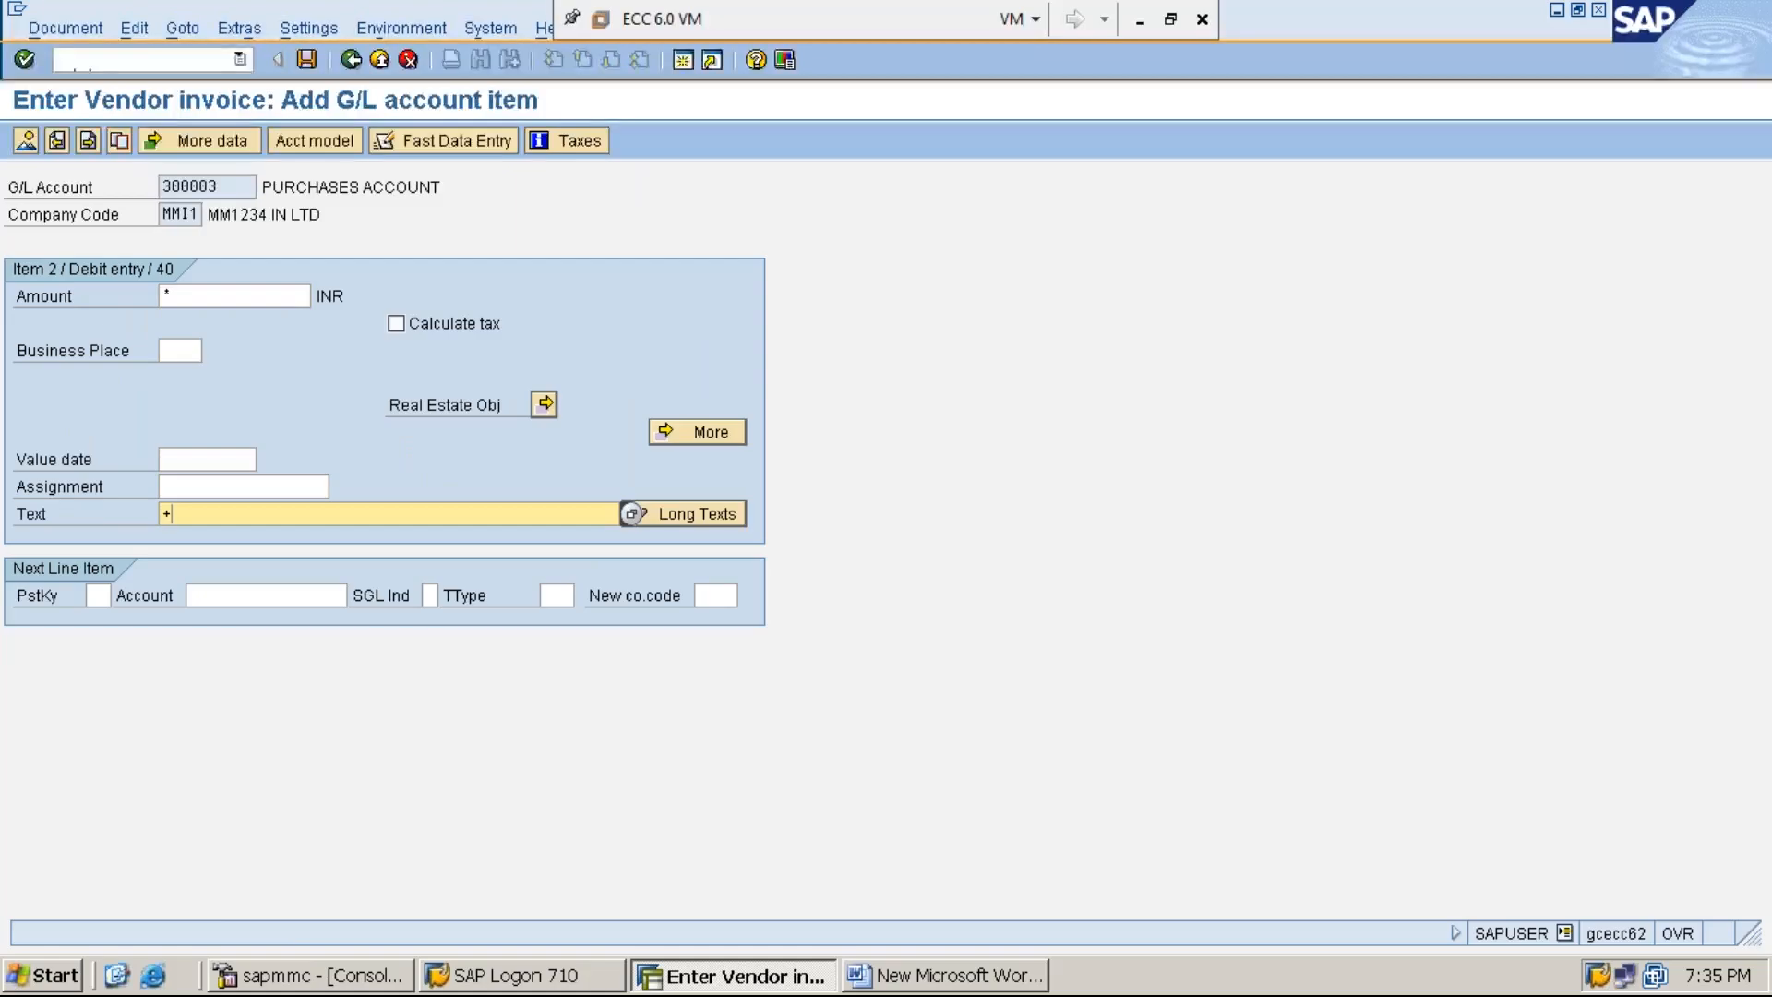
- Simulate the vendor invoice and post it
click(63, 30)
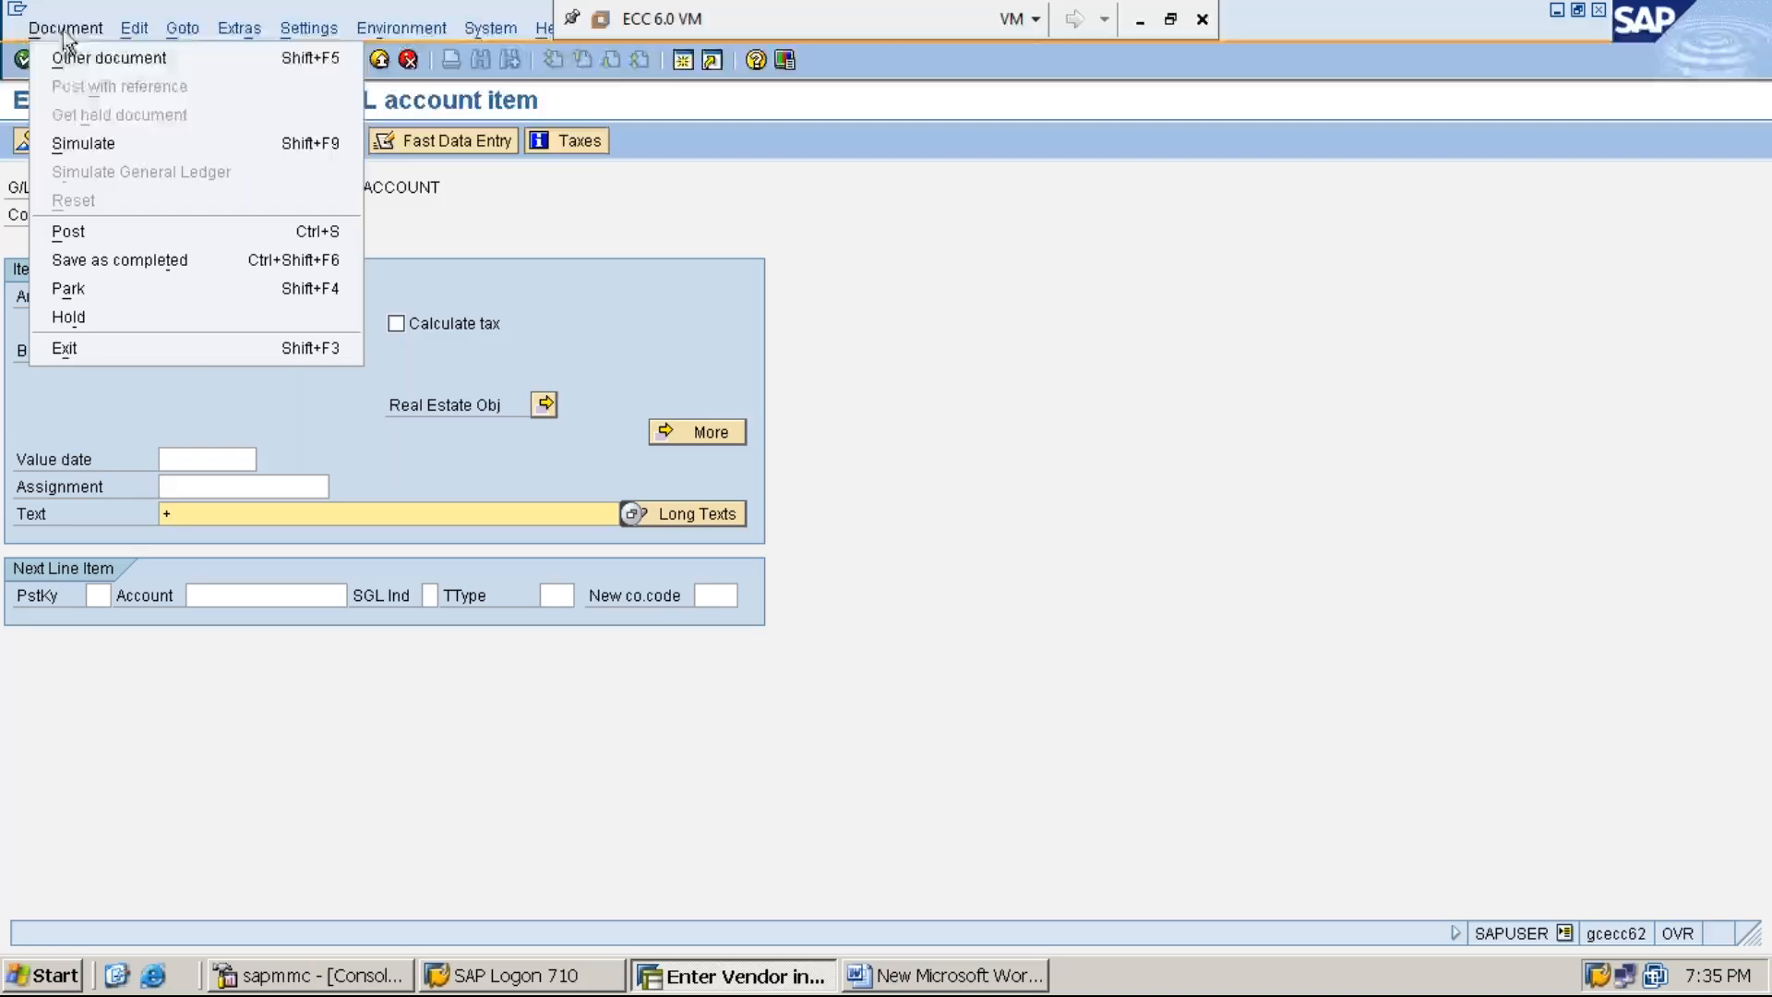
click(130, 146)
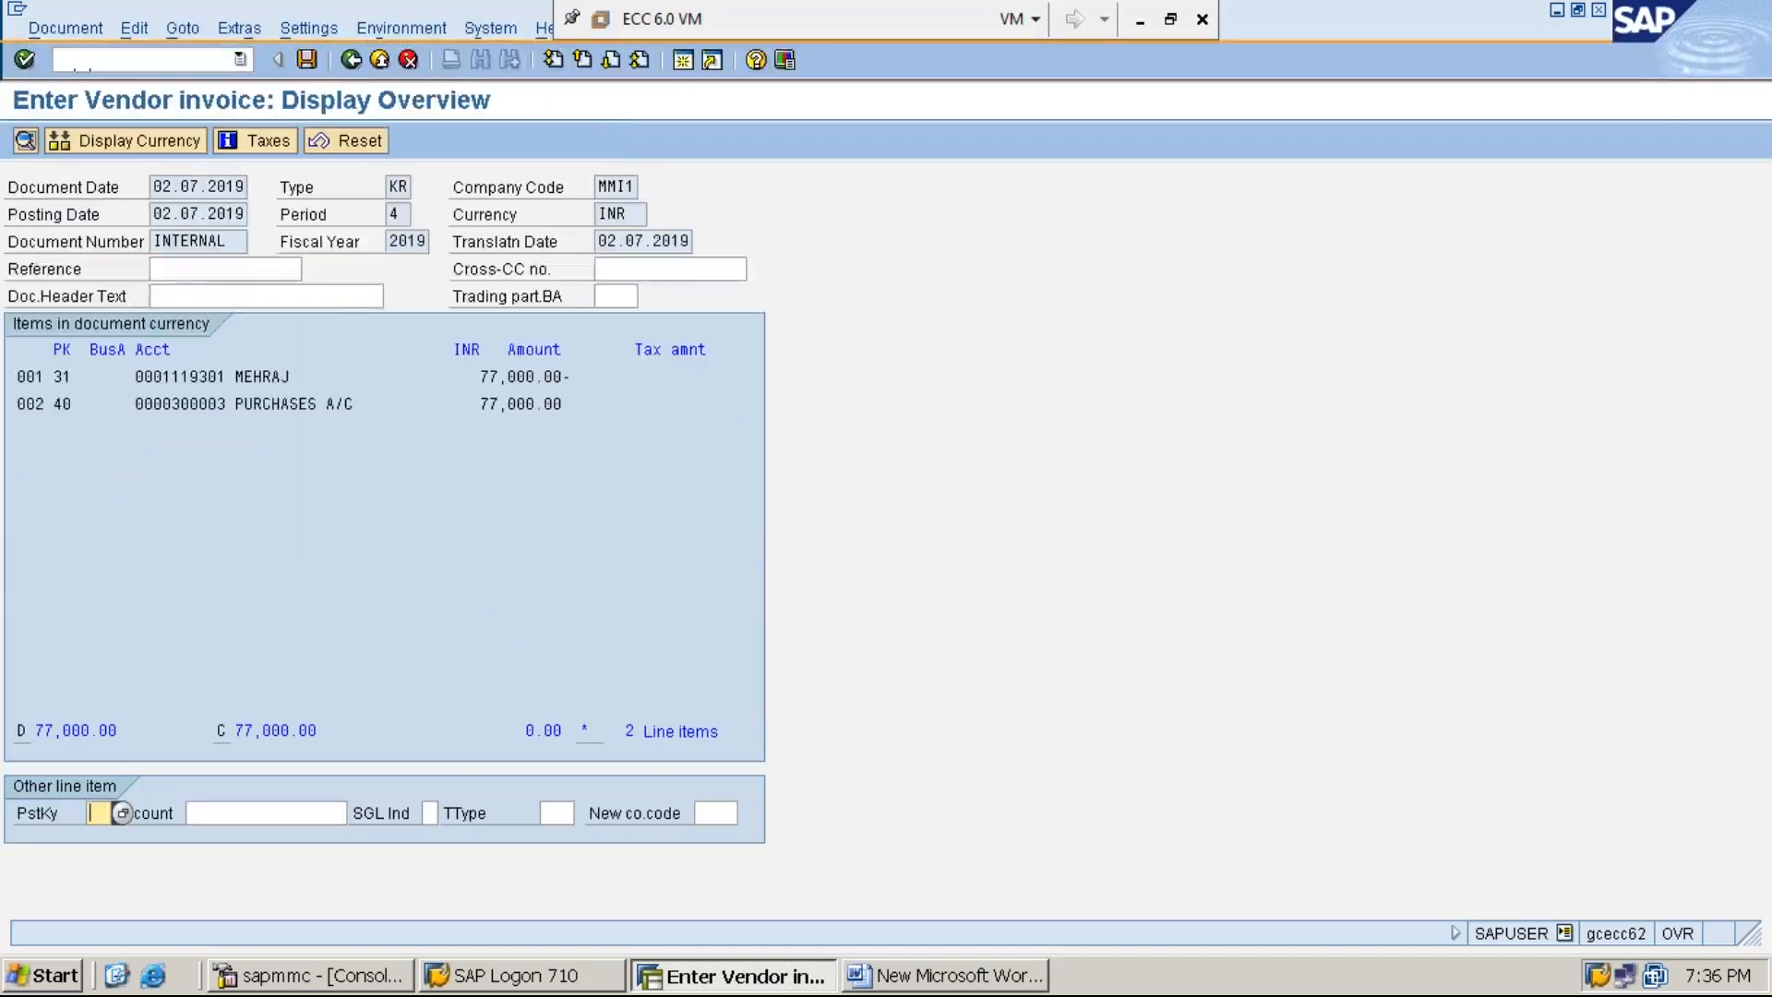
click(309, 61)
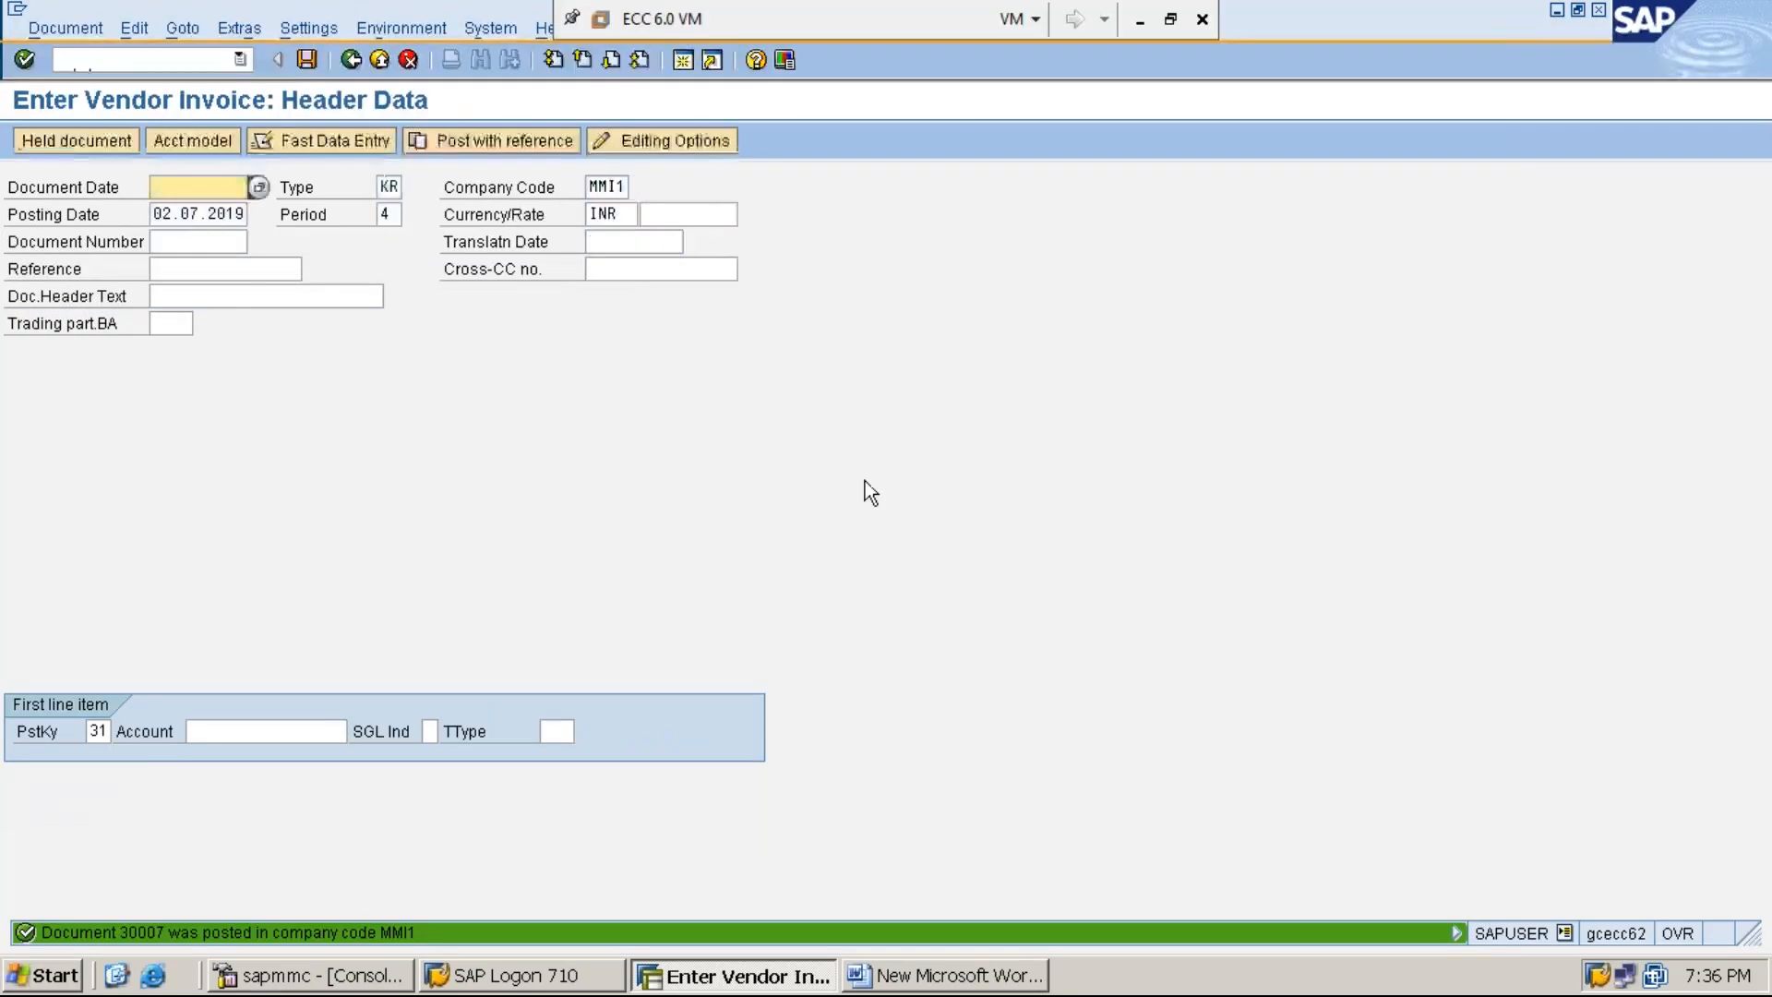
- Switch to the Word document and add the line "STEP:5: DISPLAY VENDOR LINE ITEMS USING FBL1N IN ORDER TO KNOW THE PAYABLE AMOUNT TO THE VENDOR"
click(989, 984)
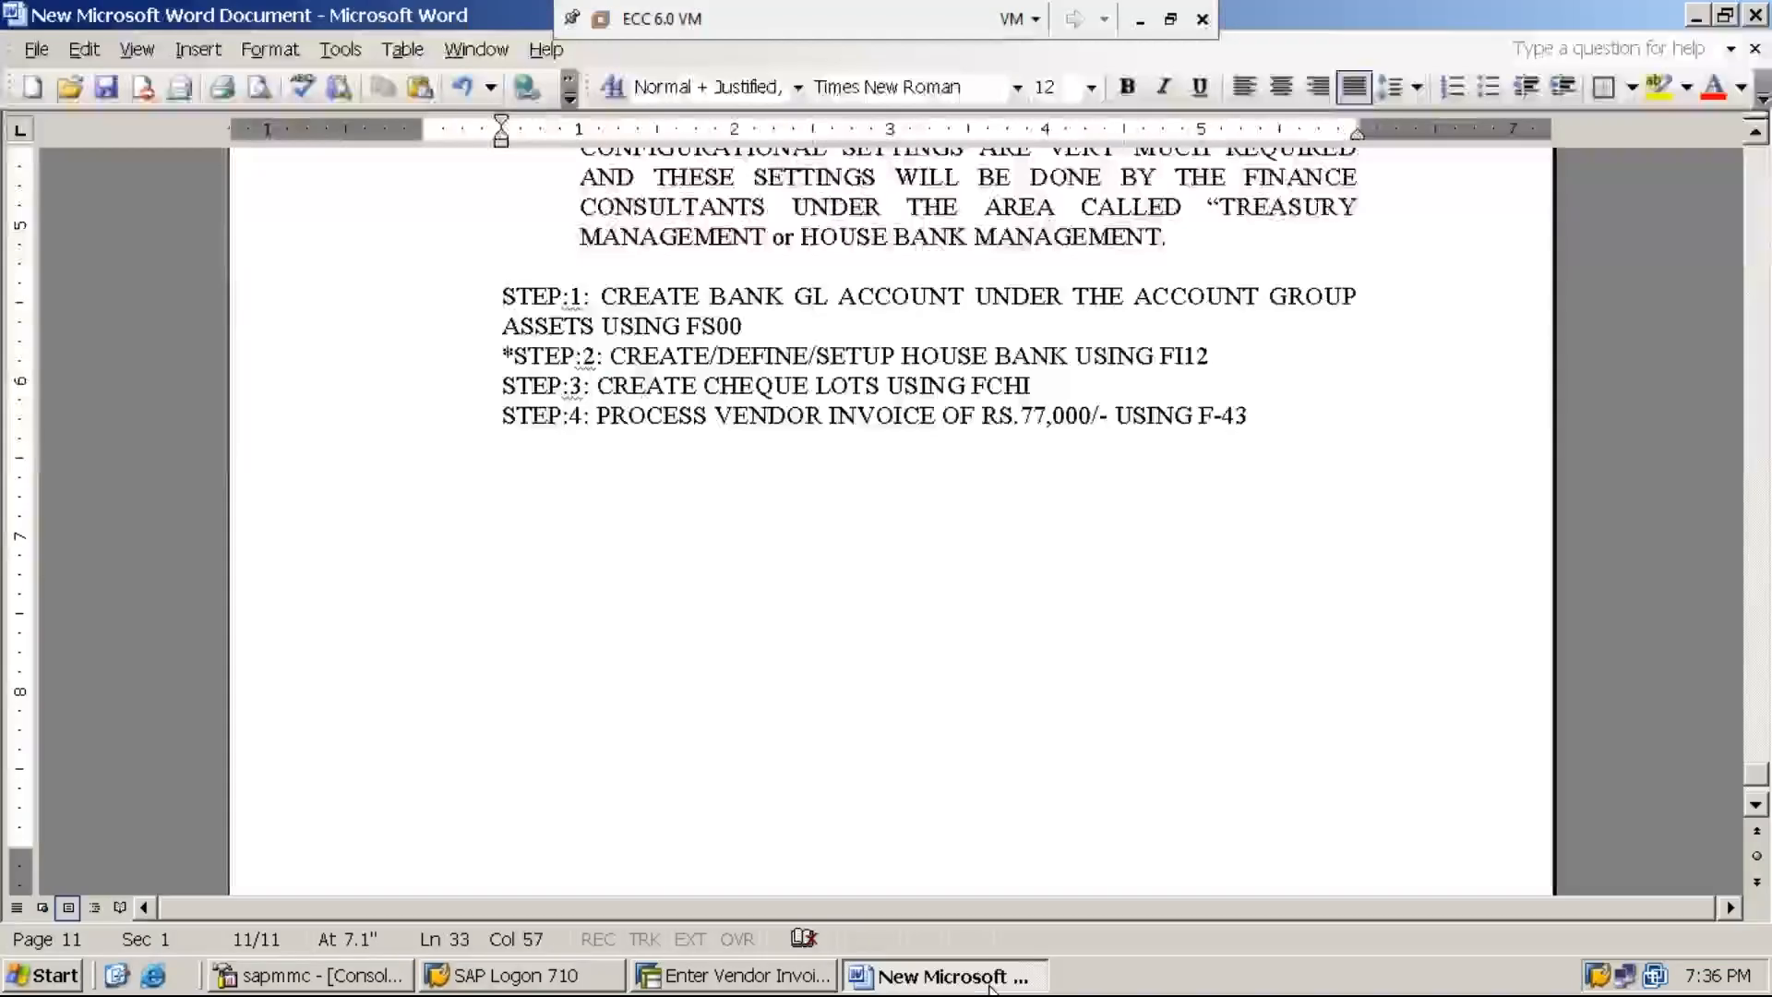
key(Return)
text(S)
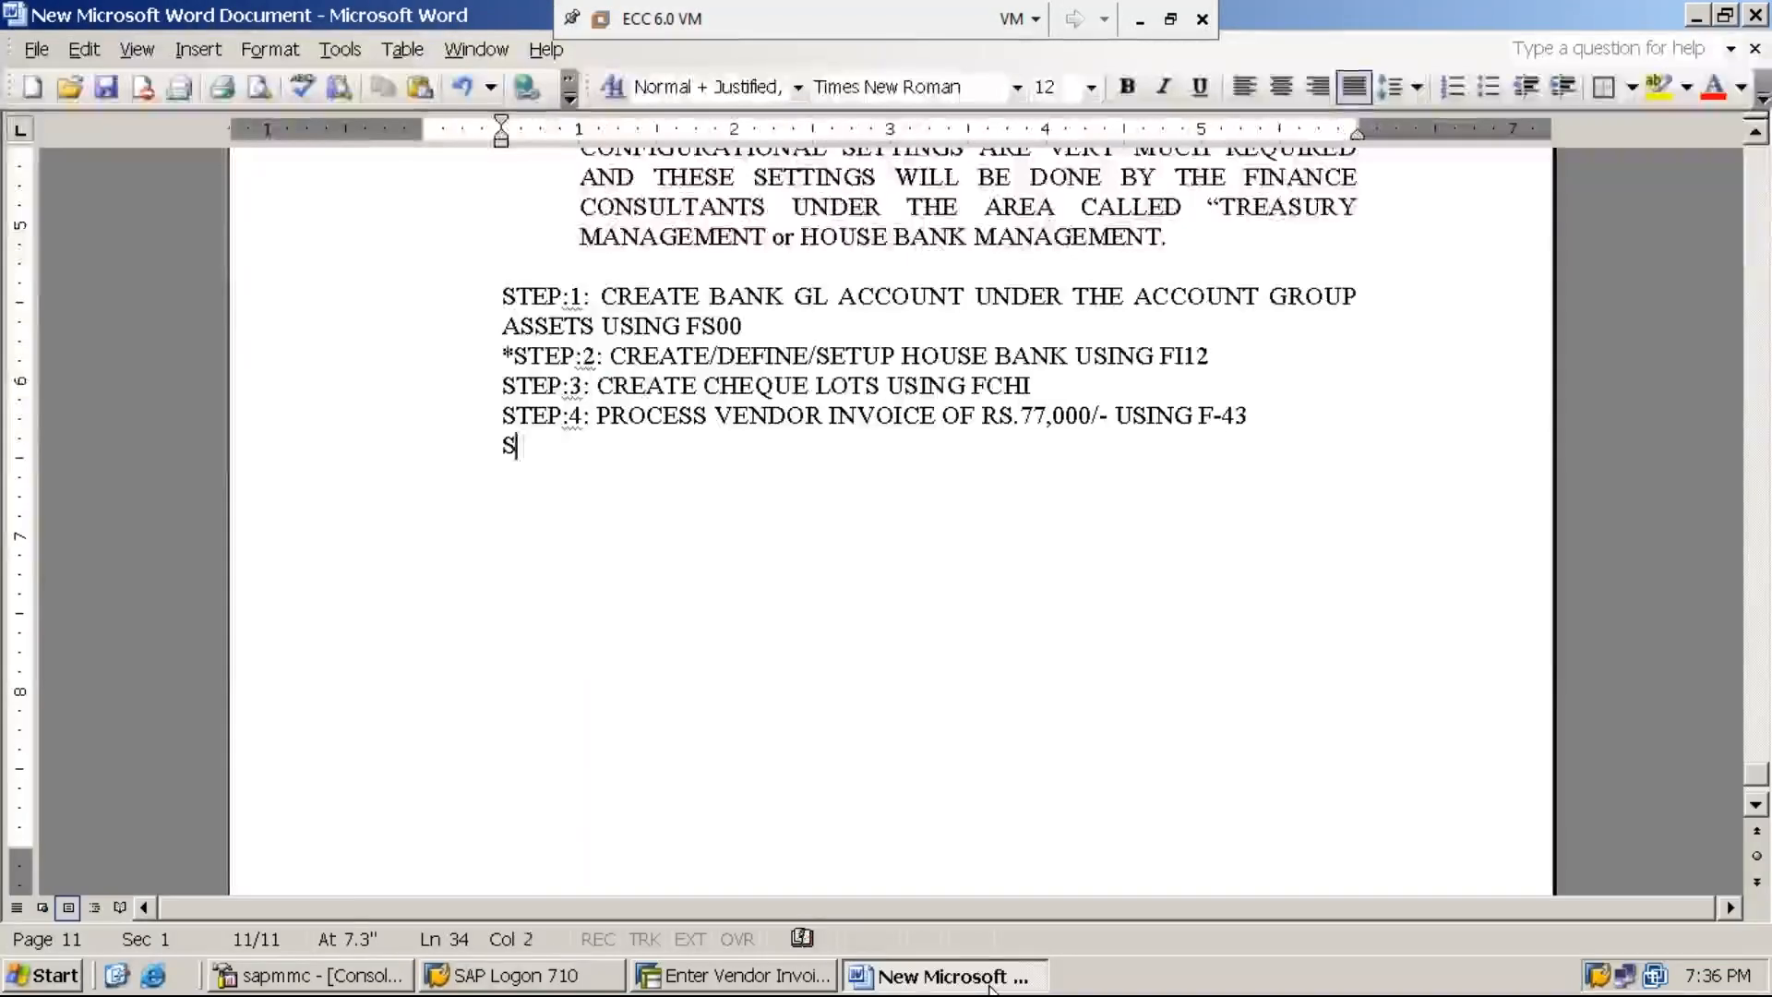
text(TEP:5: )
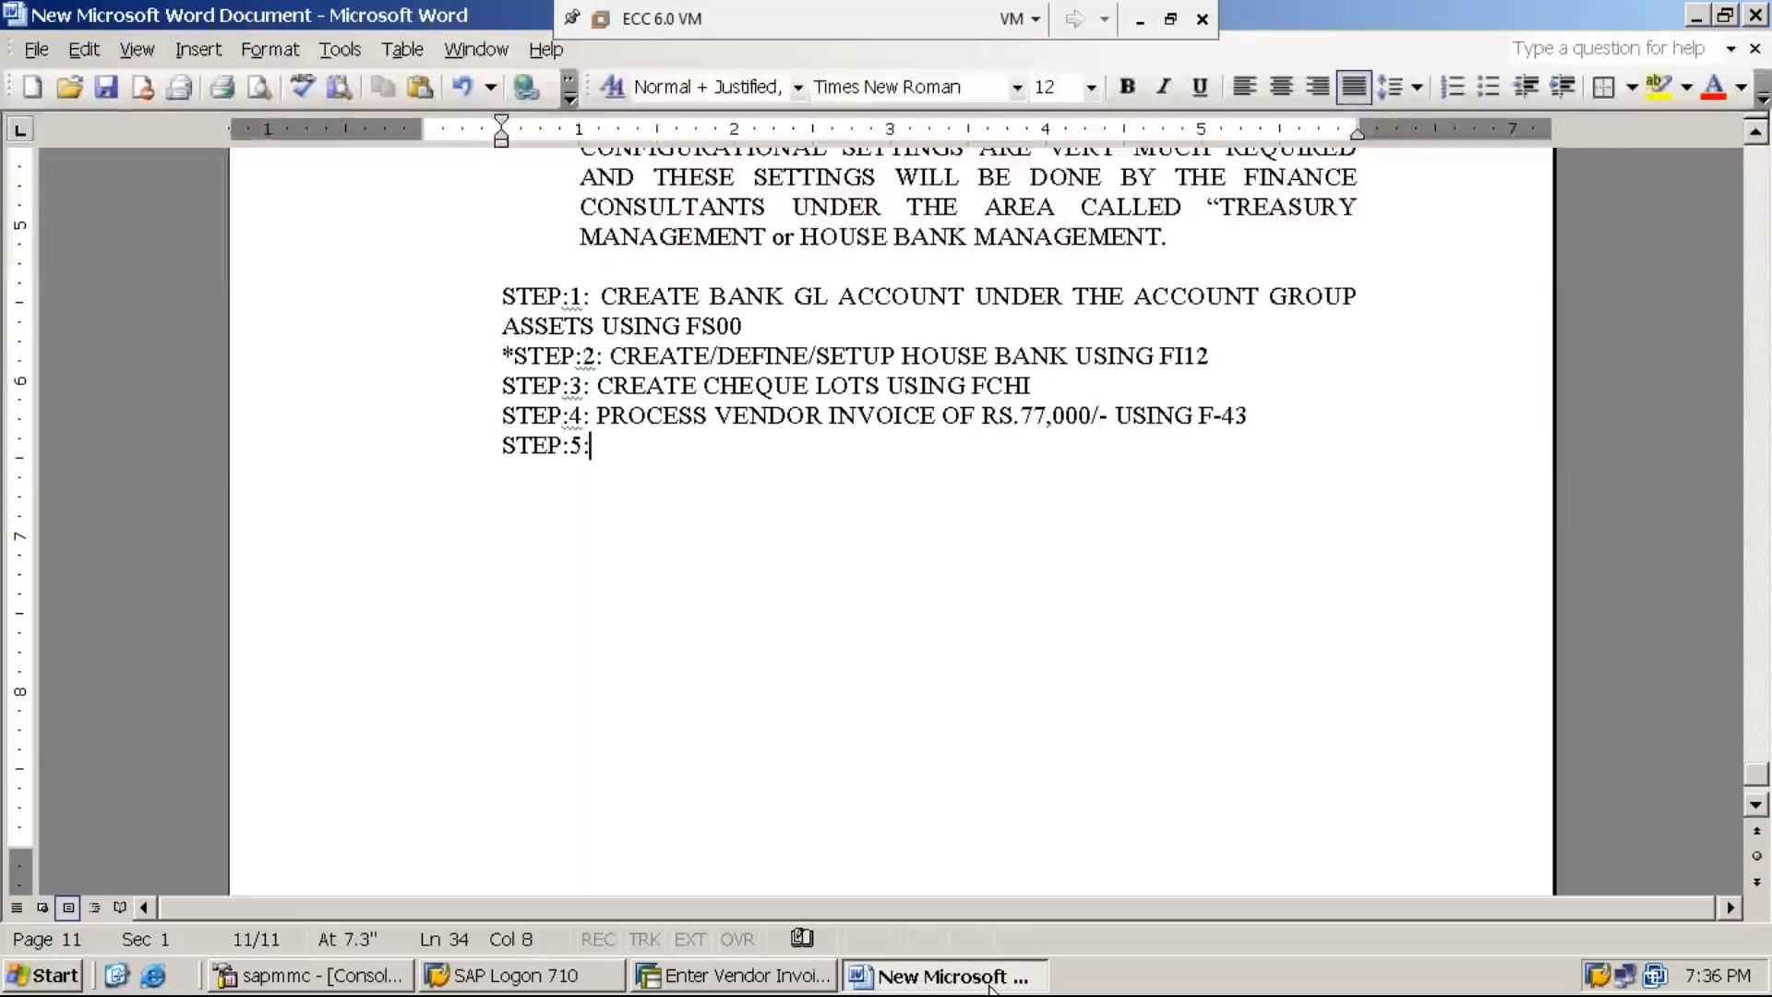
text(DISPLAY)
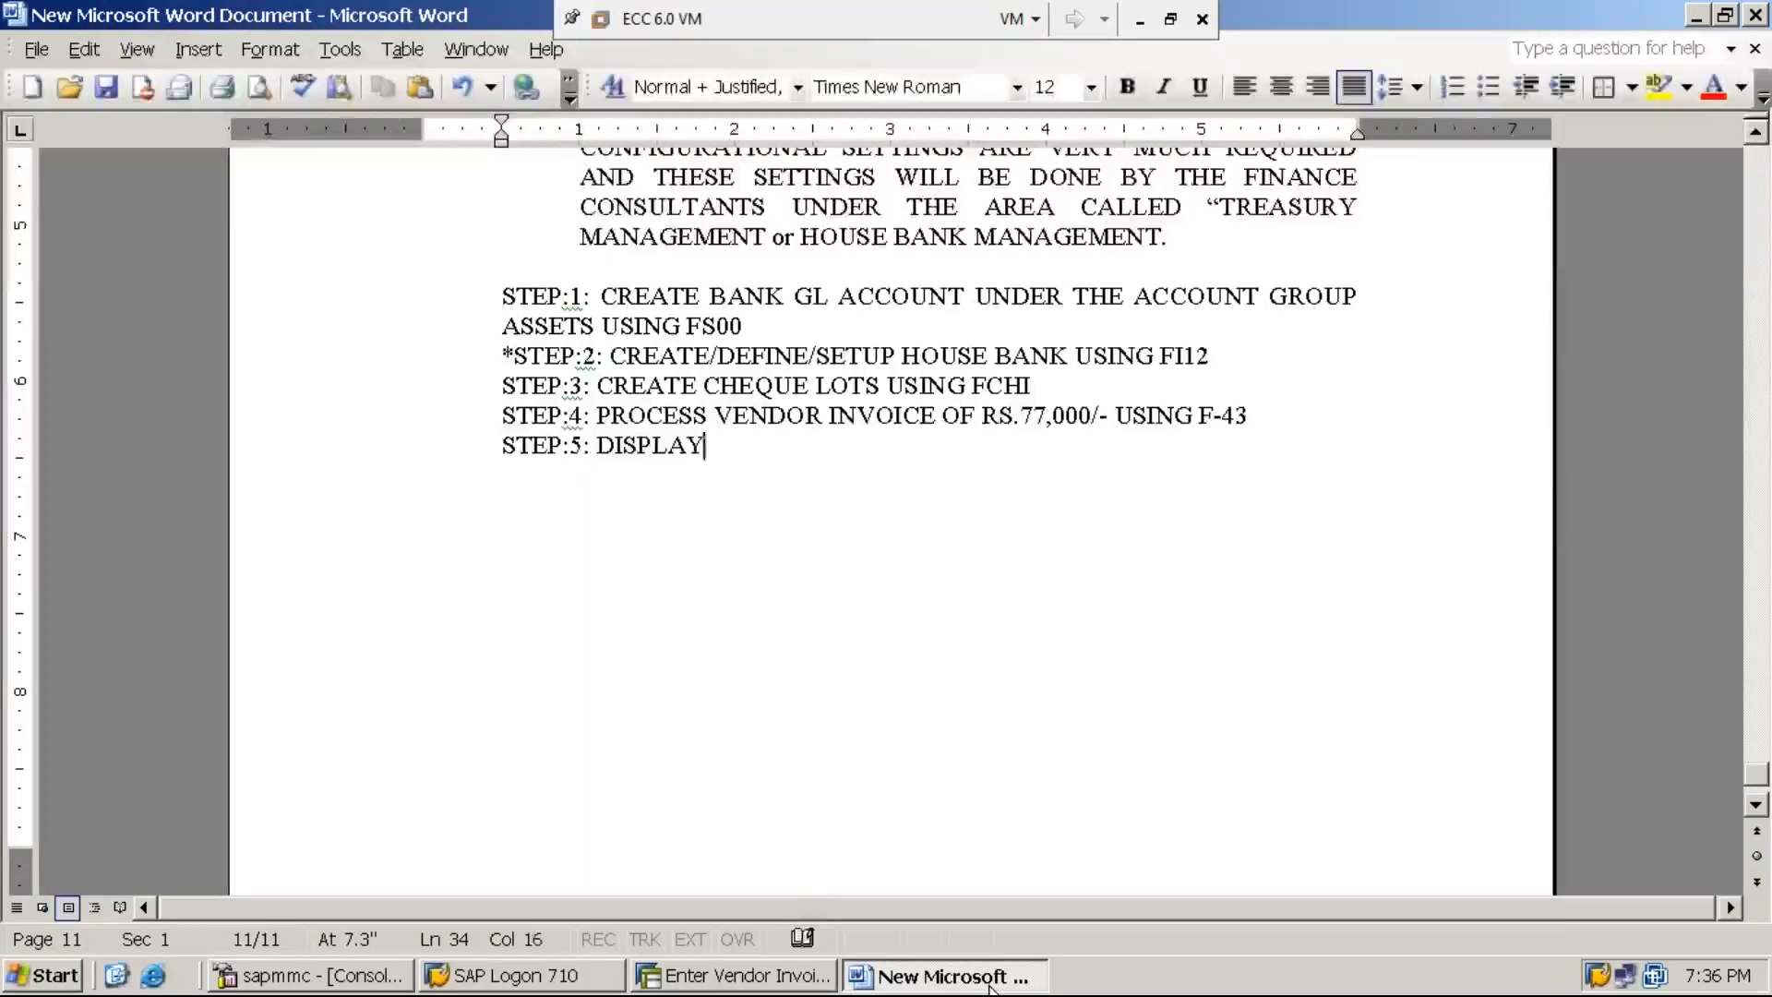
text( VENDOR L)
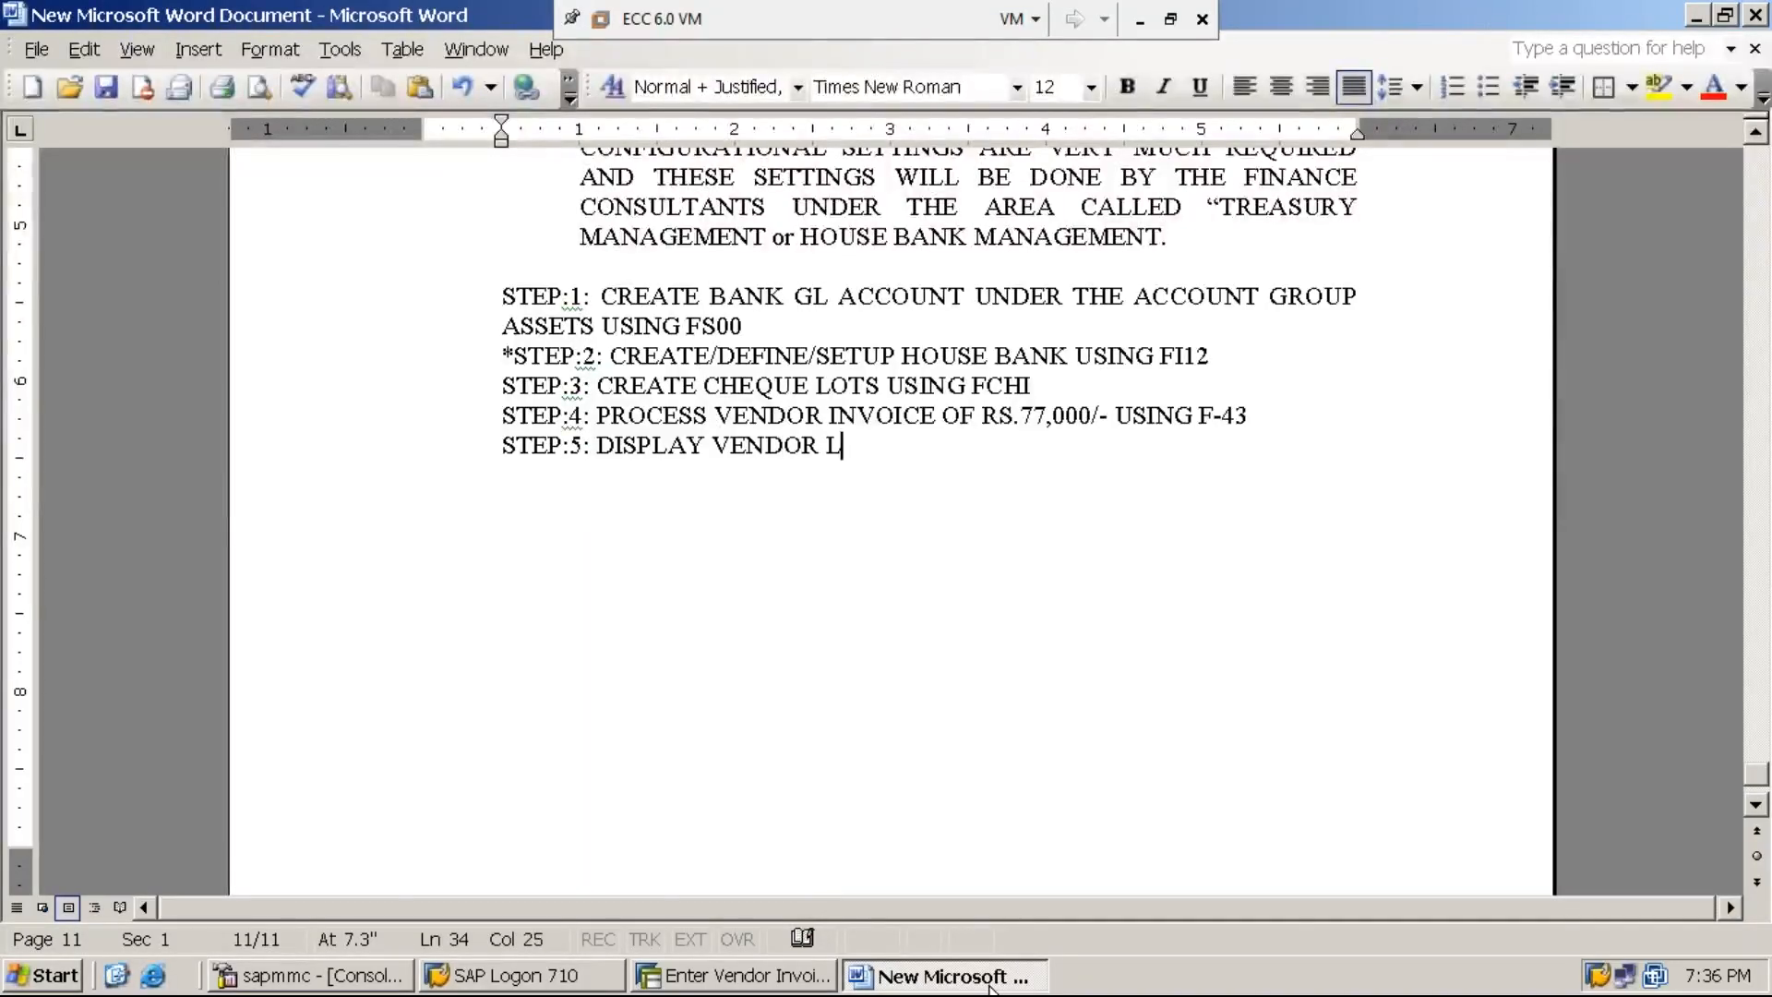
text(INE ITEMS USING)
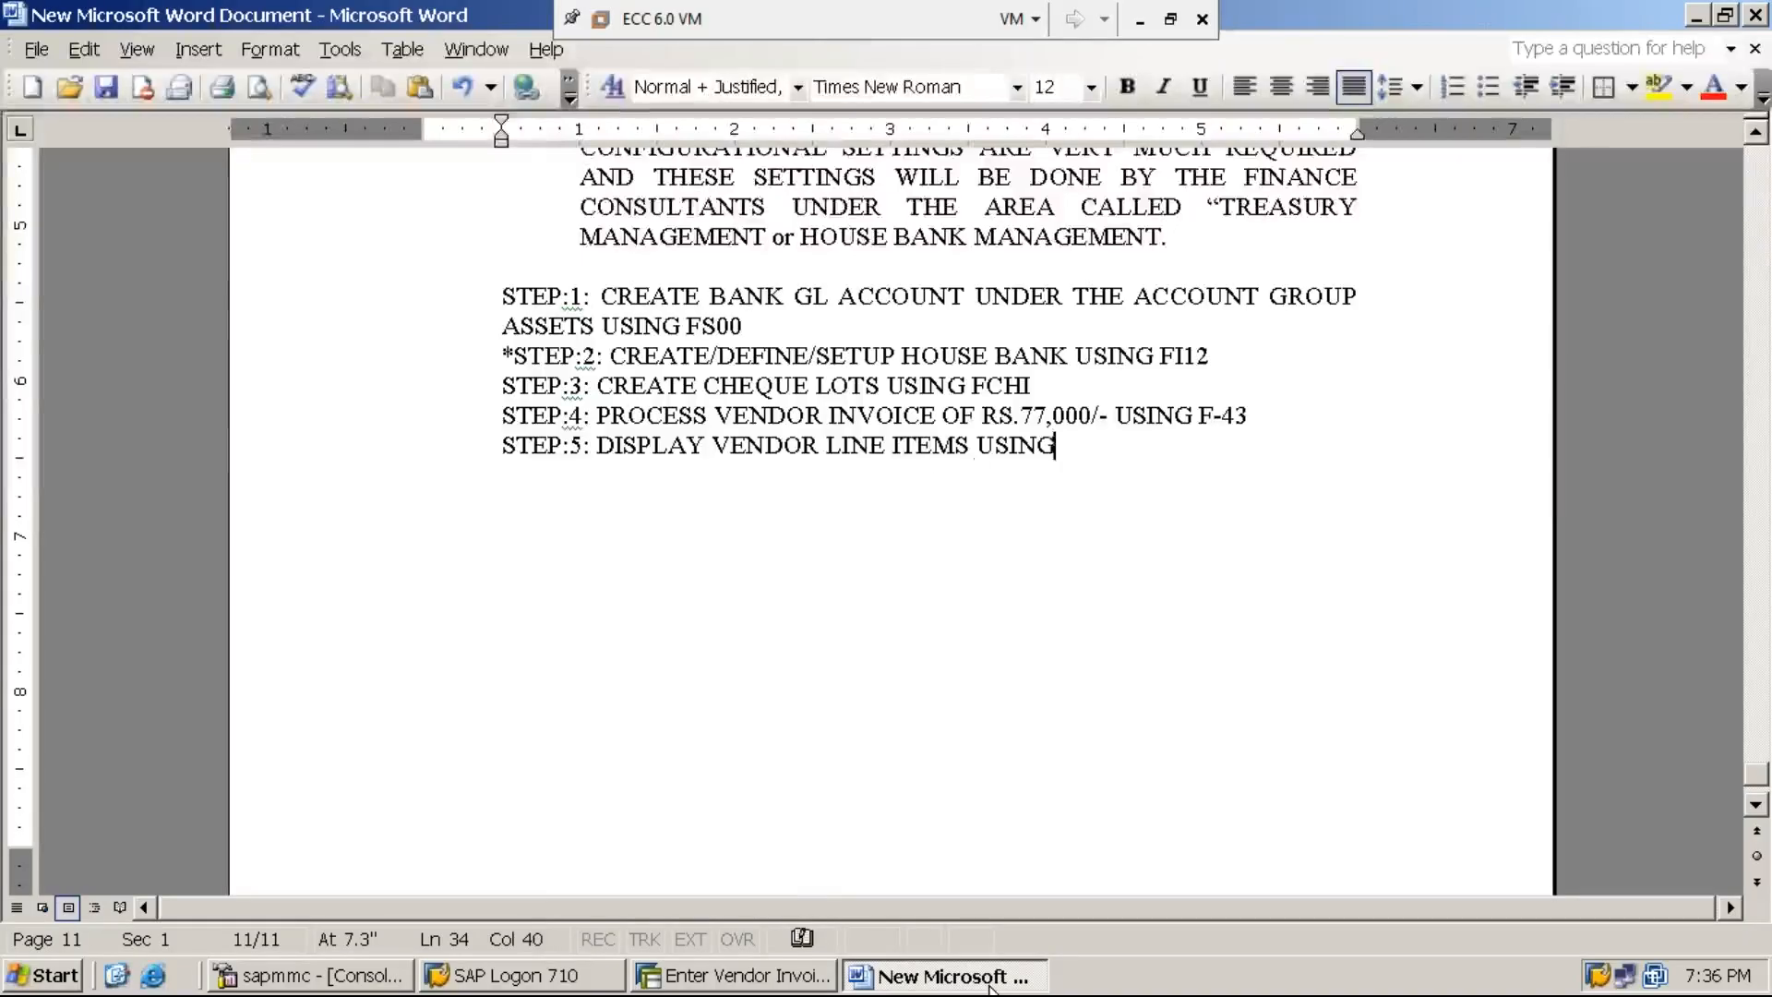
text( FBL1N)
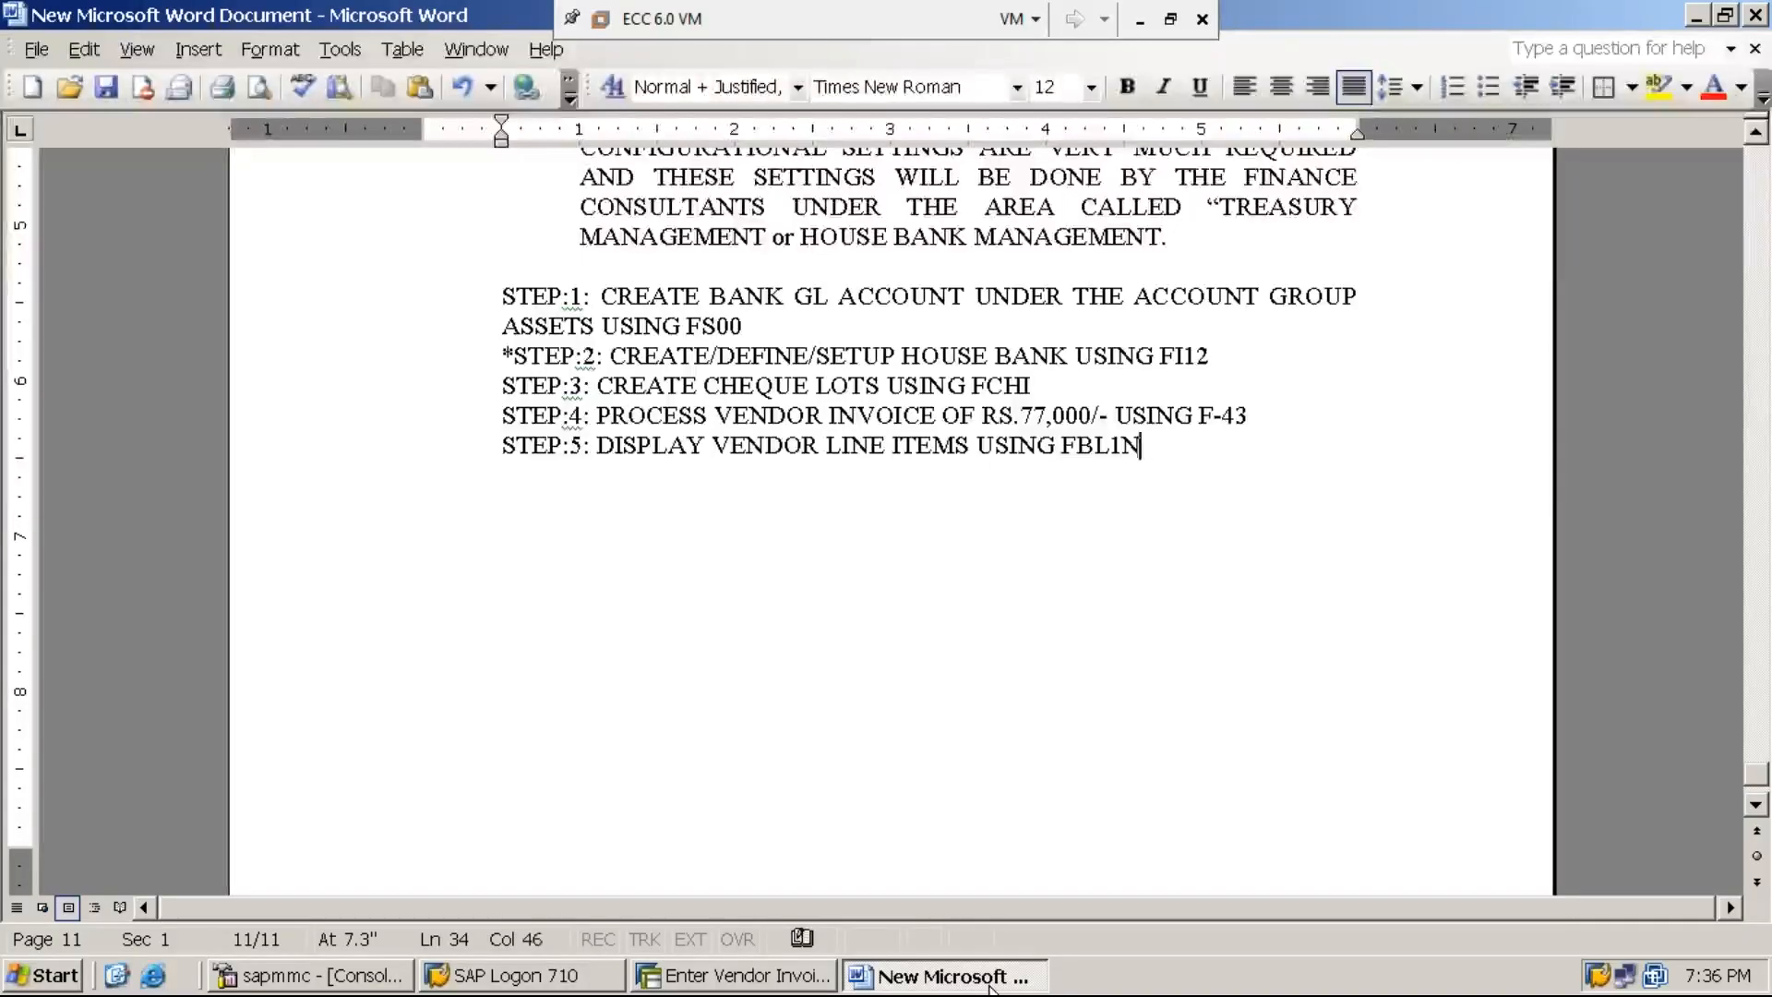
text( IN ORDE)
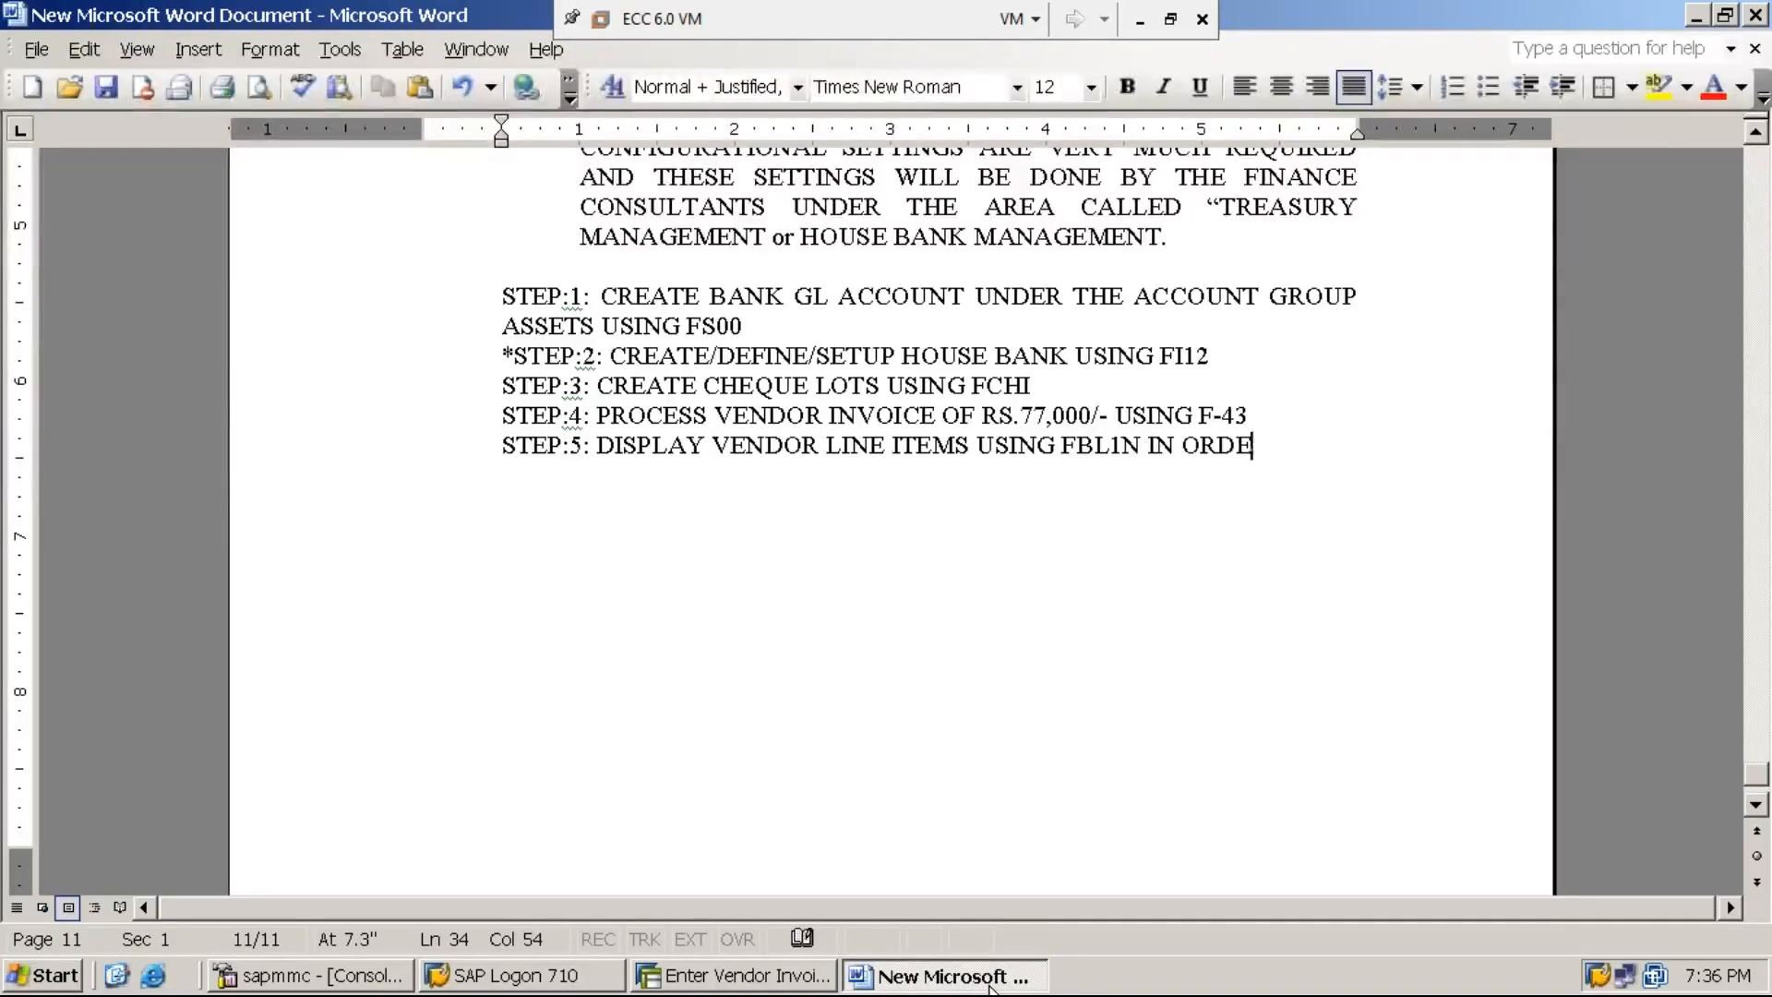
text(R TO KNOW THE P)
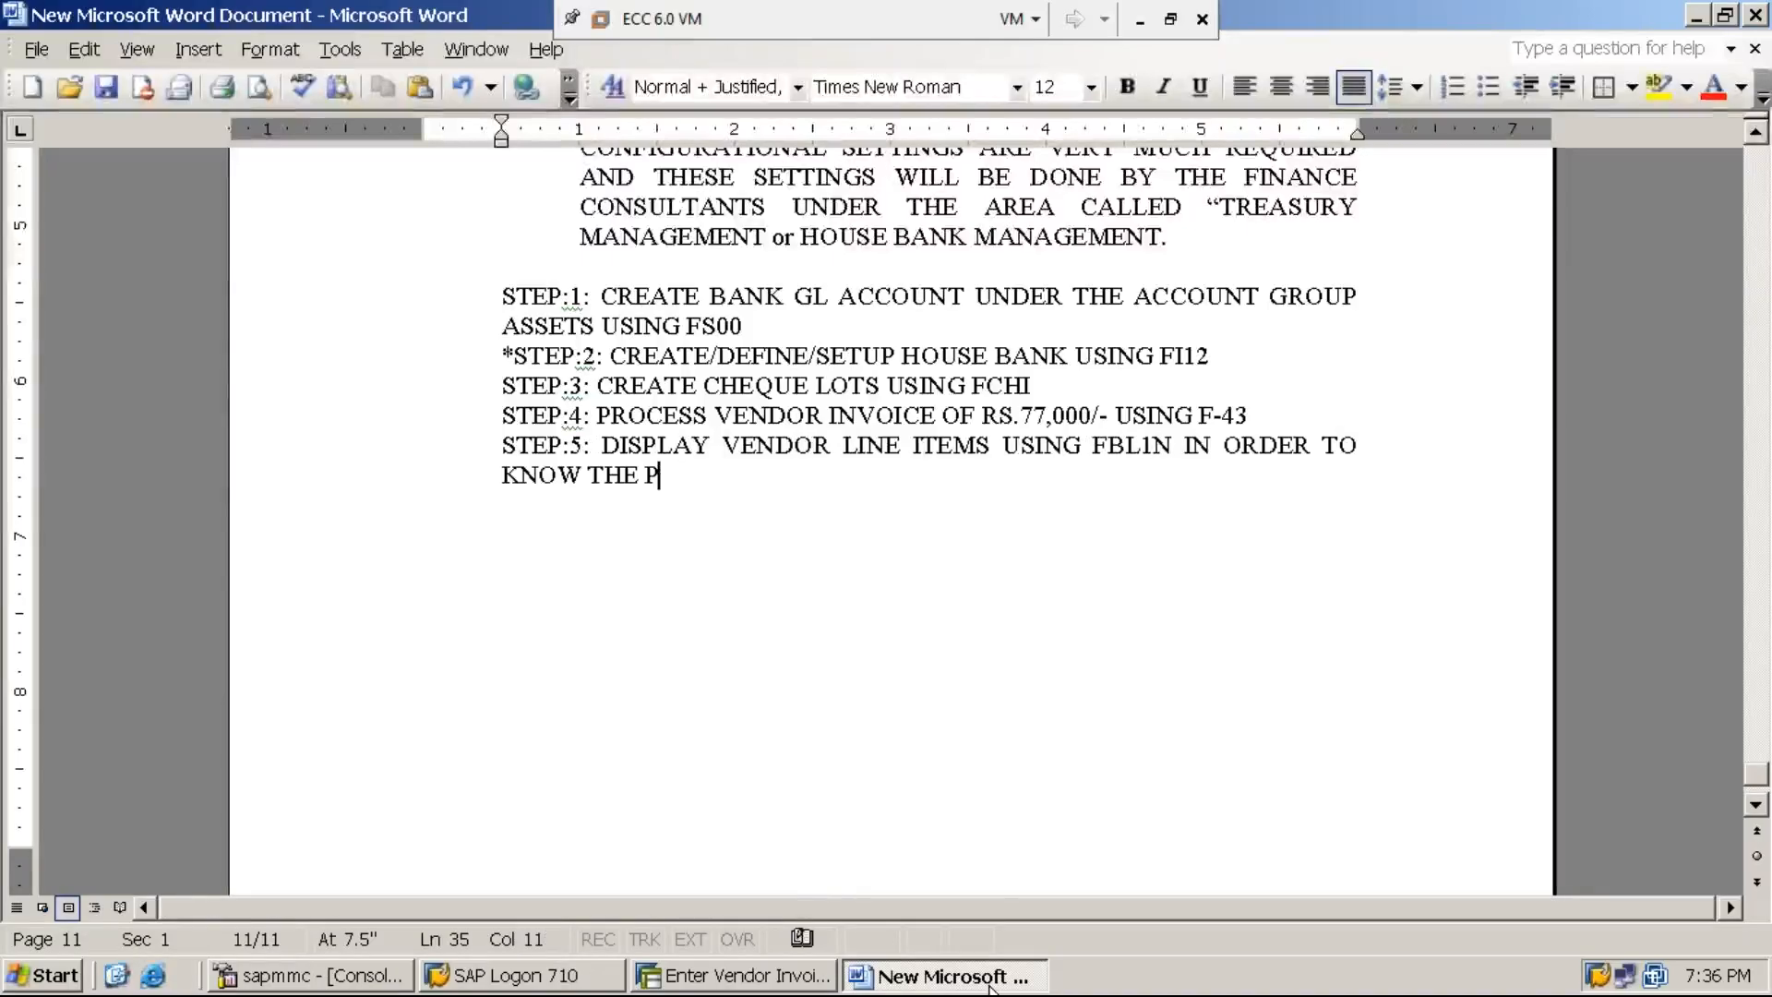
text(AYABLE )
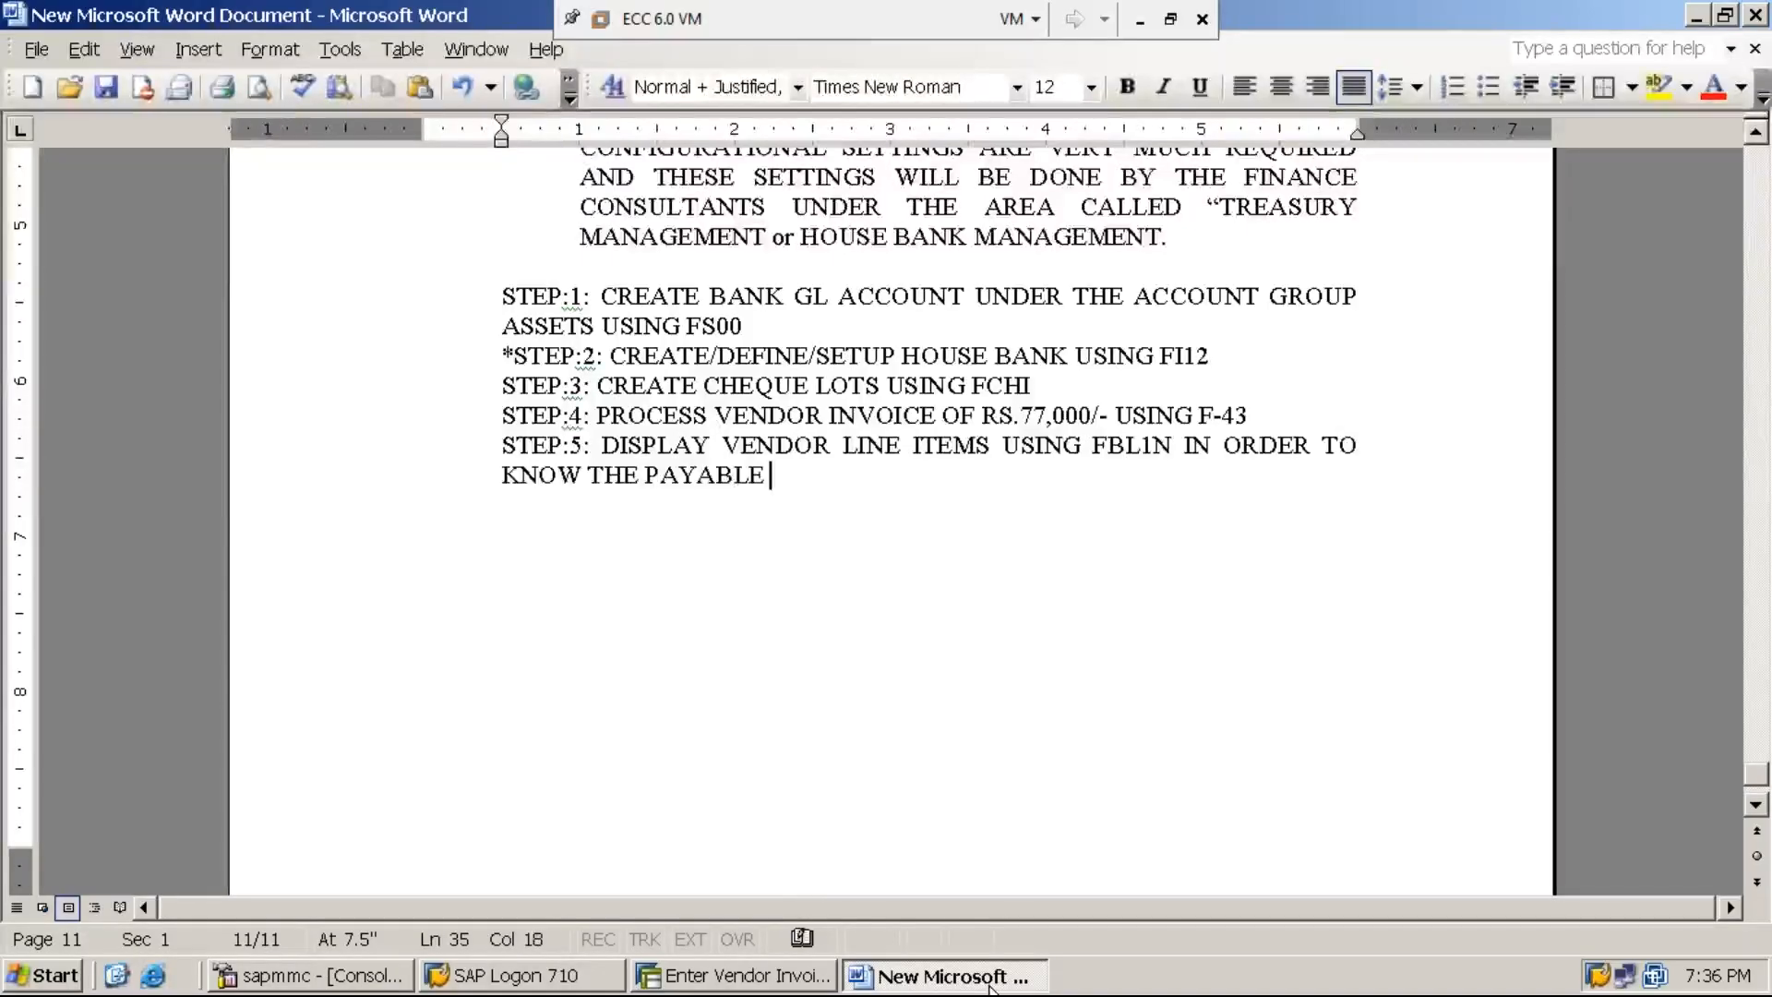
text(AMOUNT TO THE )
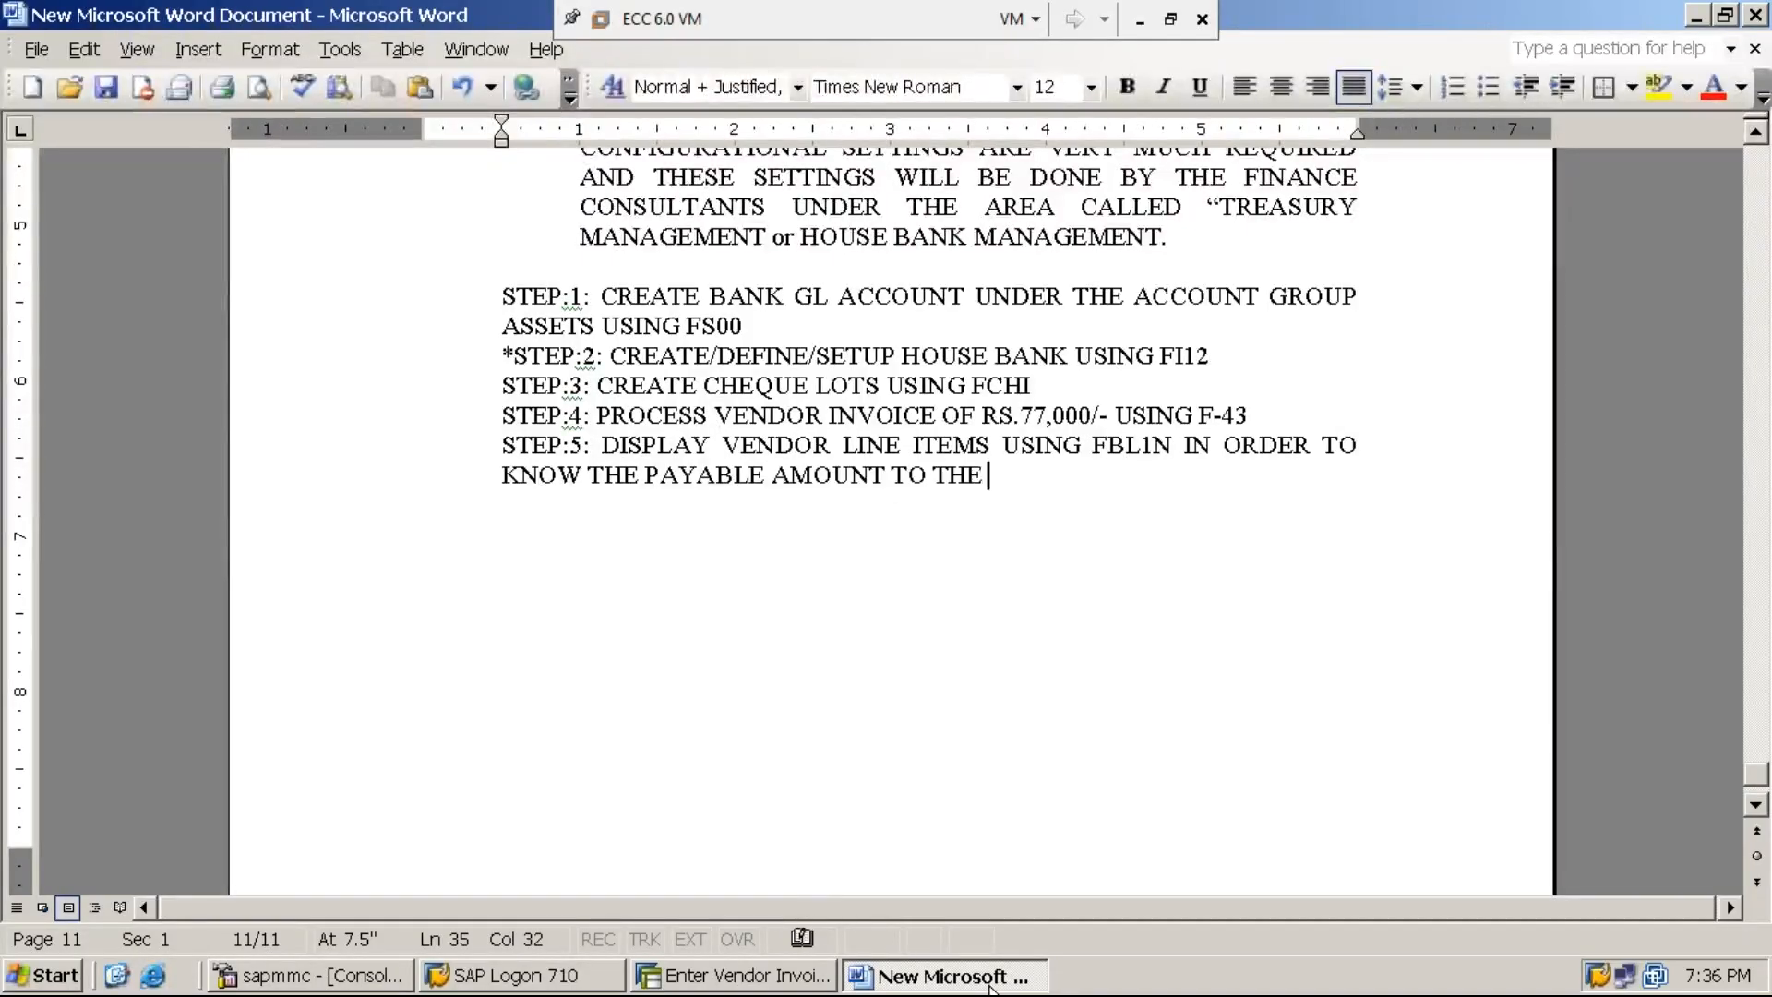
text(VENDOR)
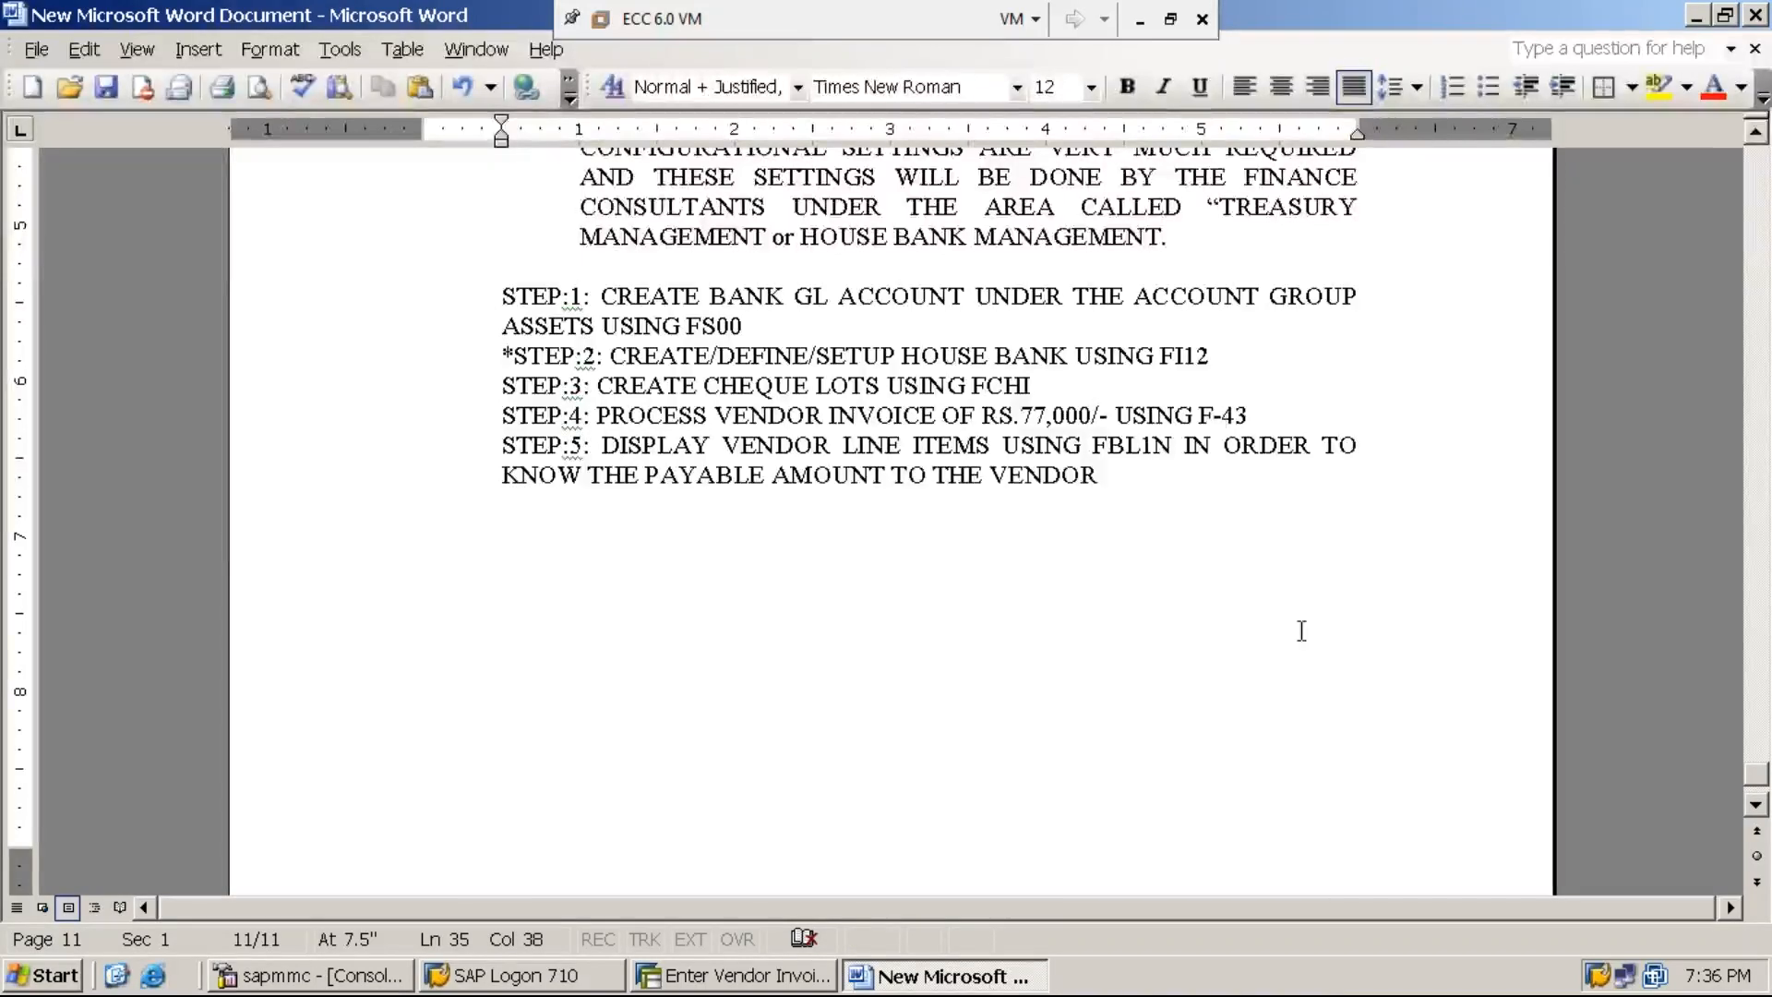
click(1143, 28)
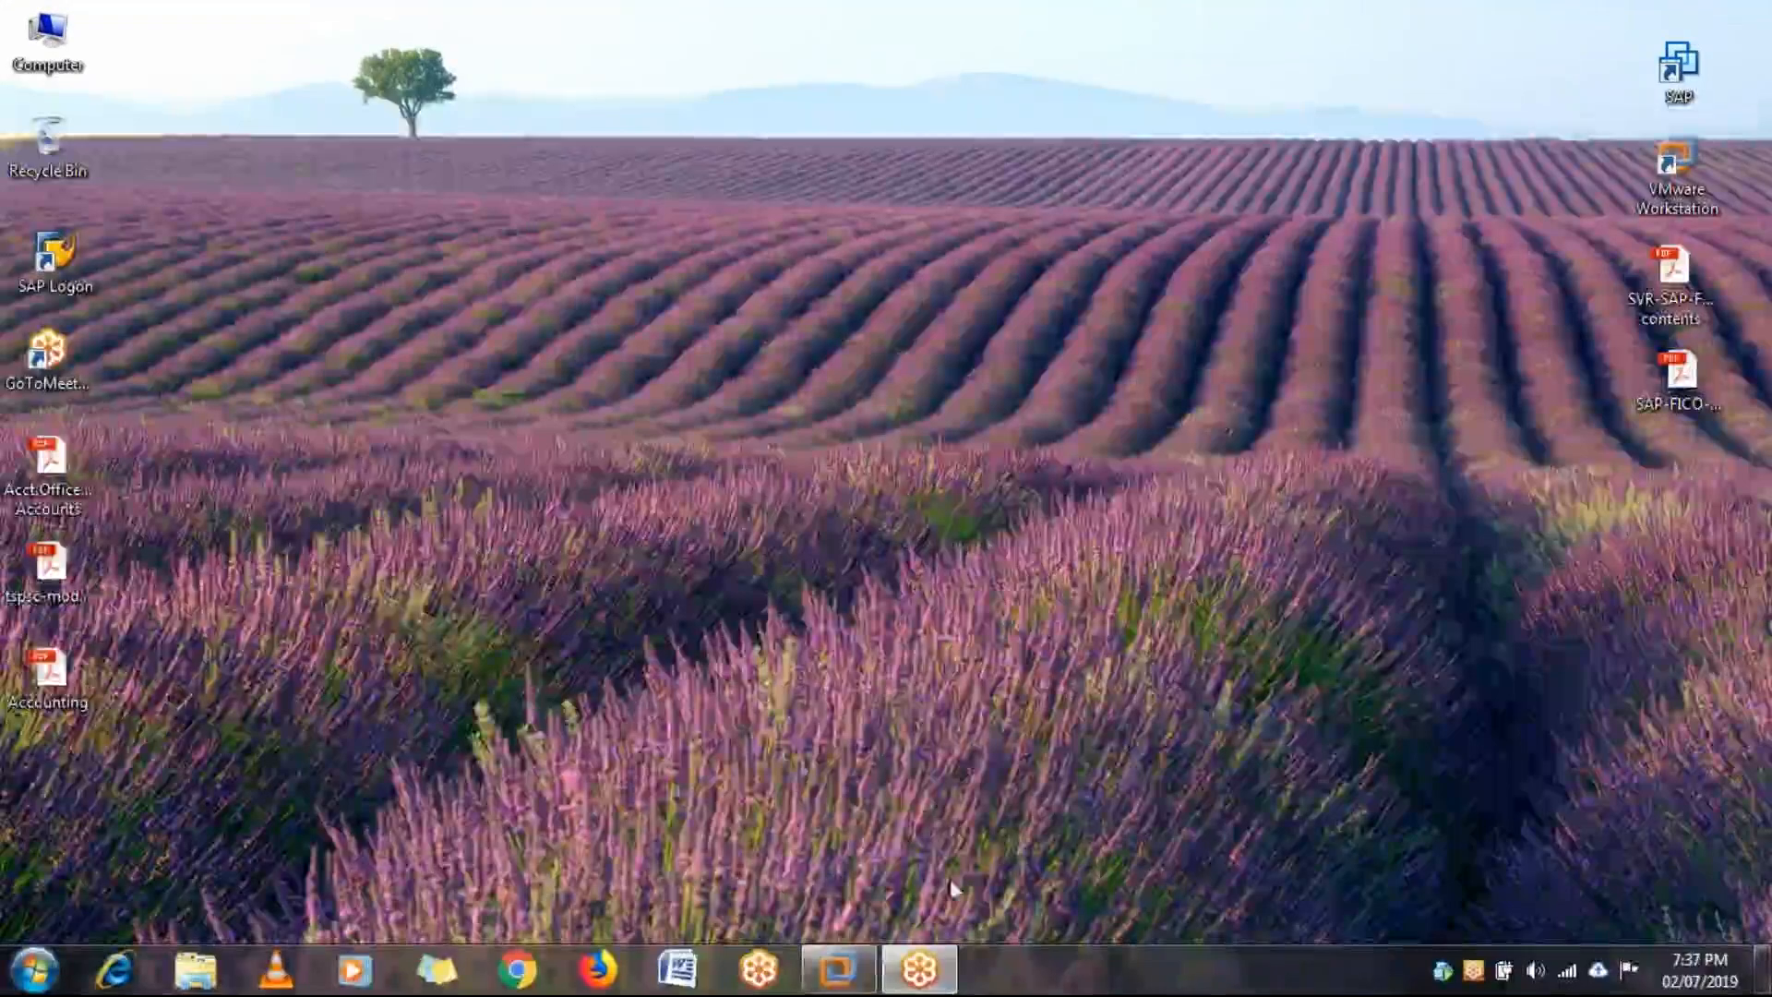
mouse_move(854, 967)
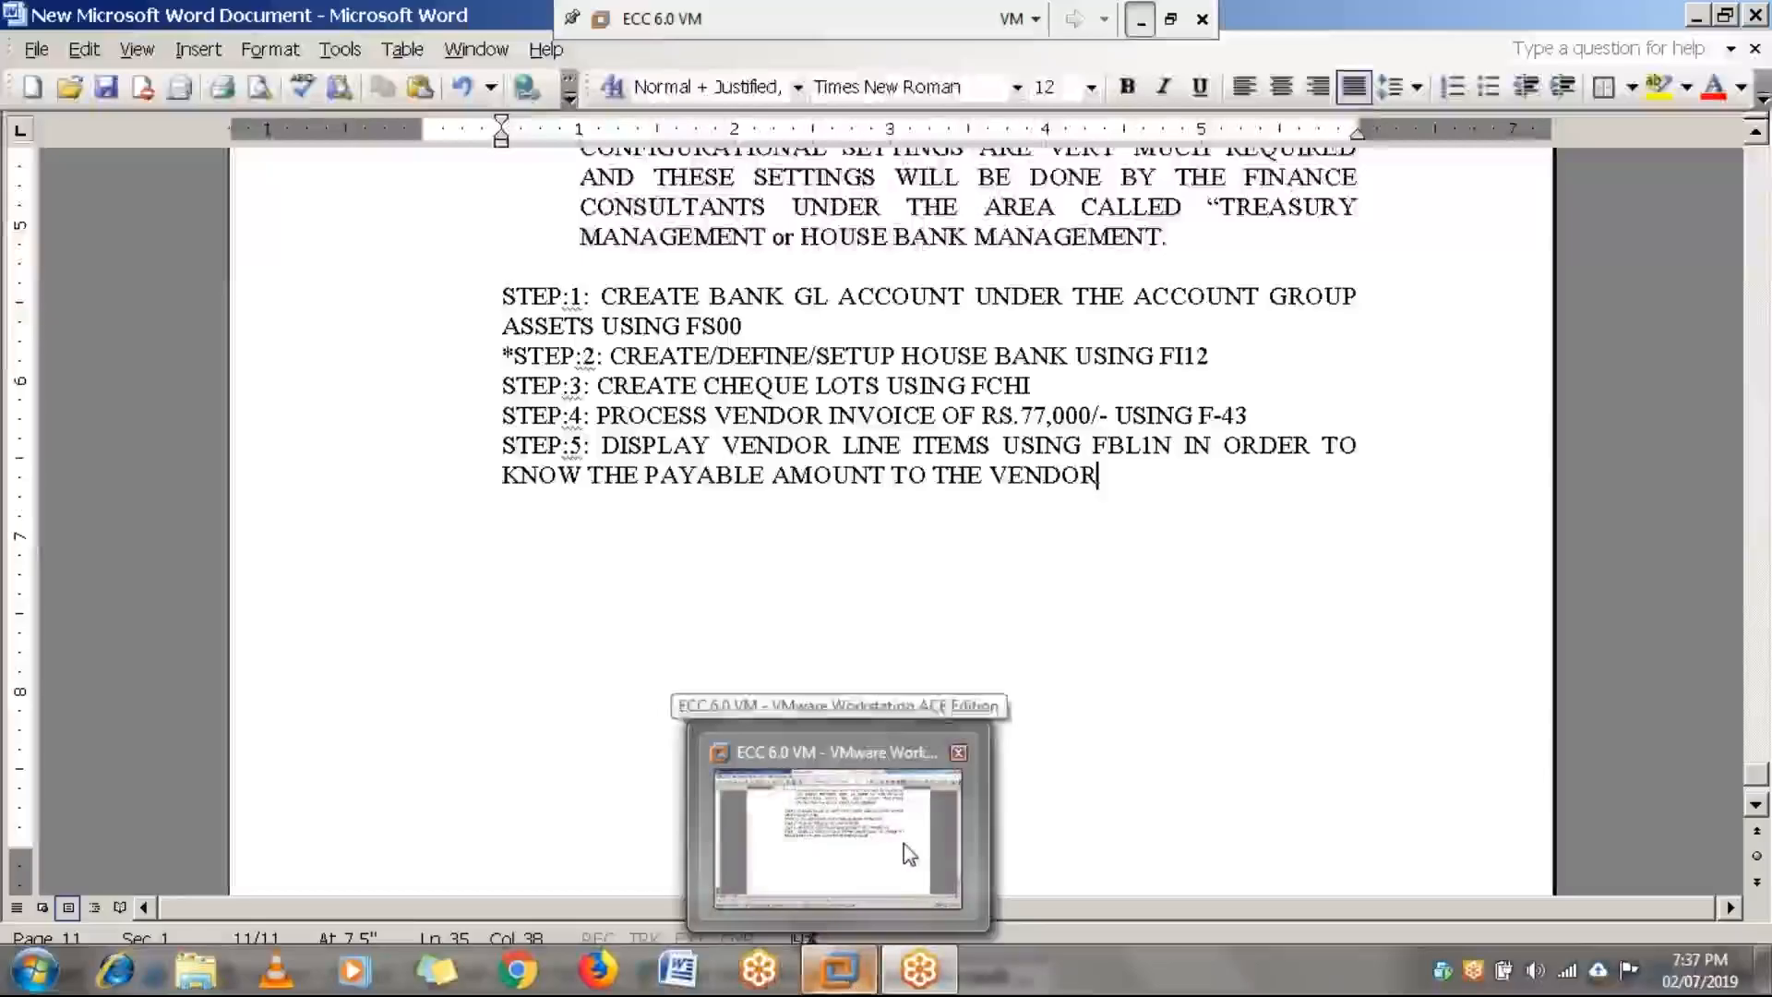
click(905, 844)
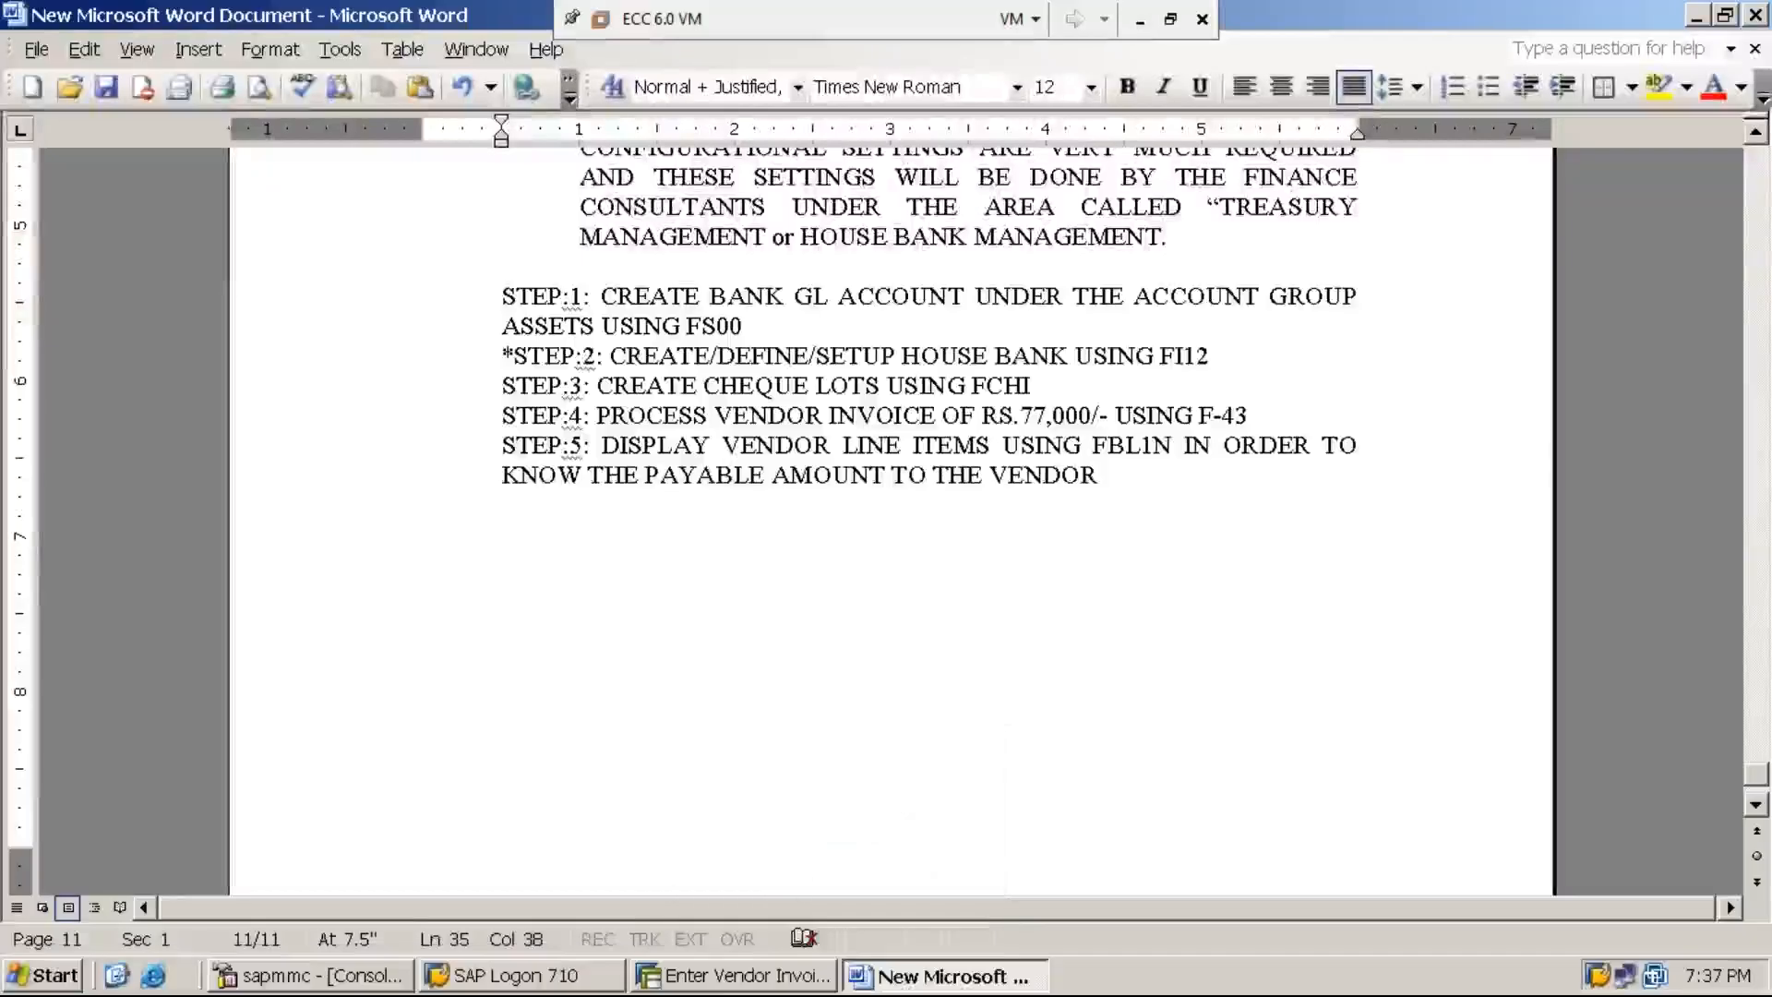
- Switch to SAP, leave the vendor invoice entry and start transaction FBL1N
click(748, 975)
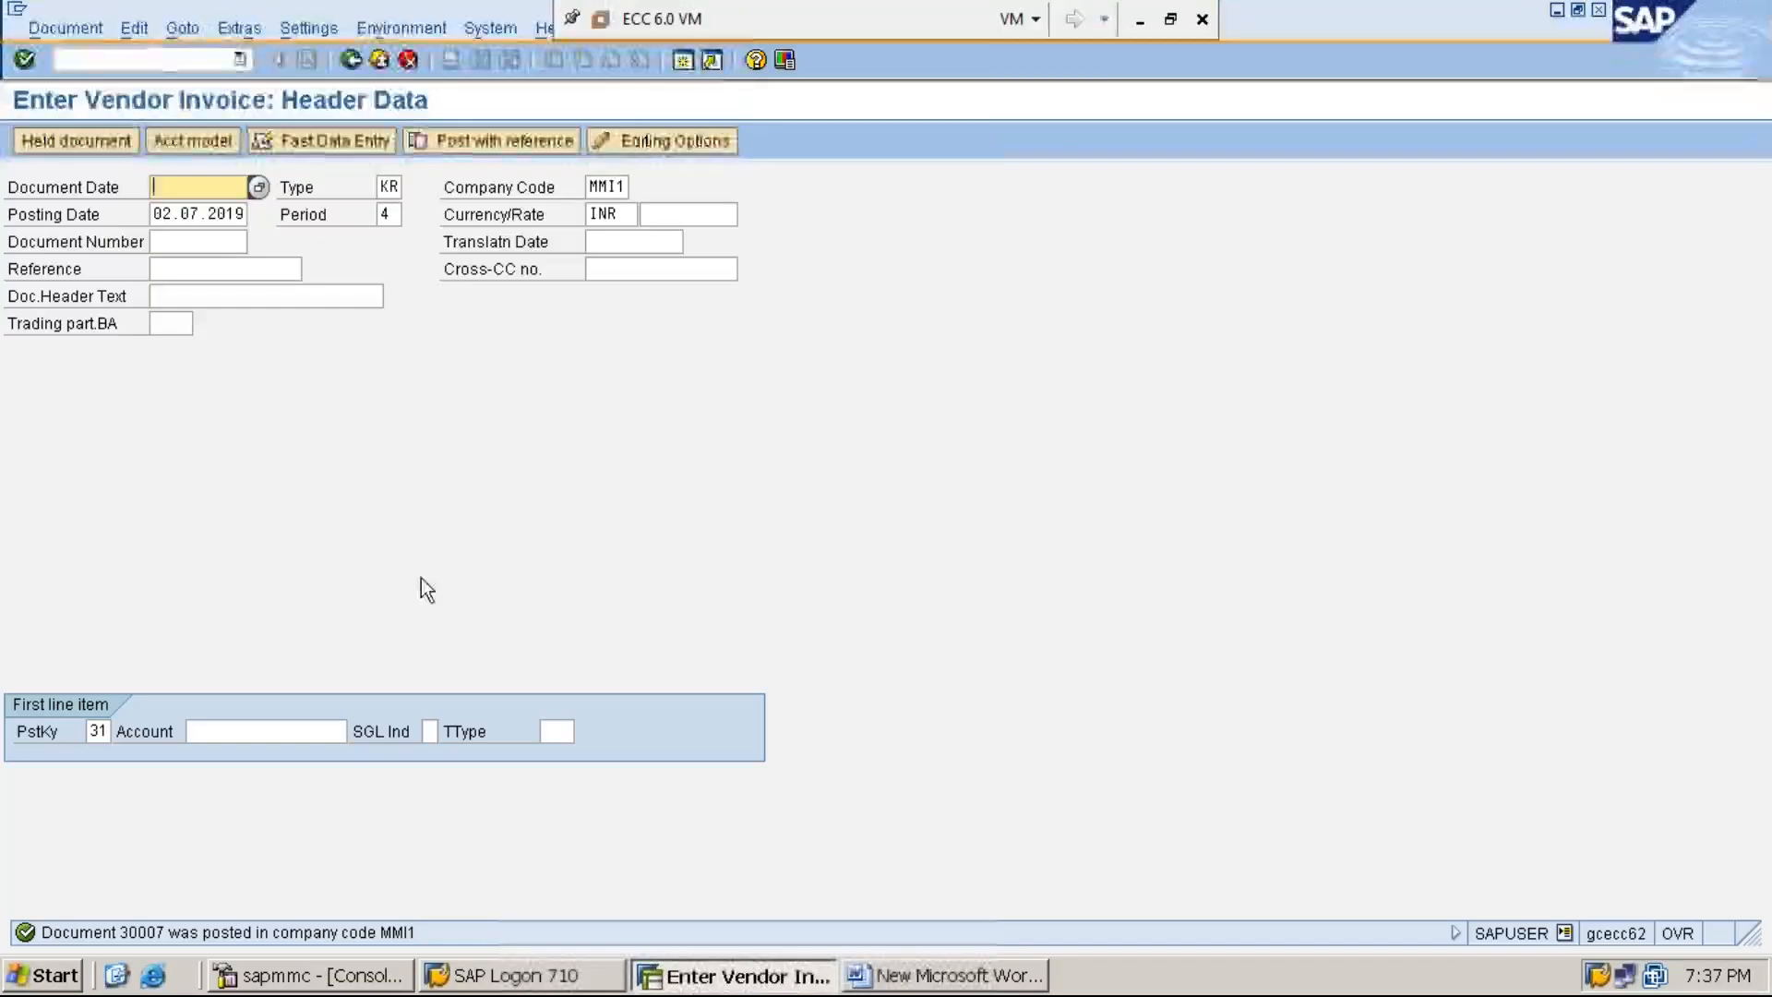
click(167, 60)
text(/n)
key(Return)
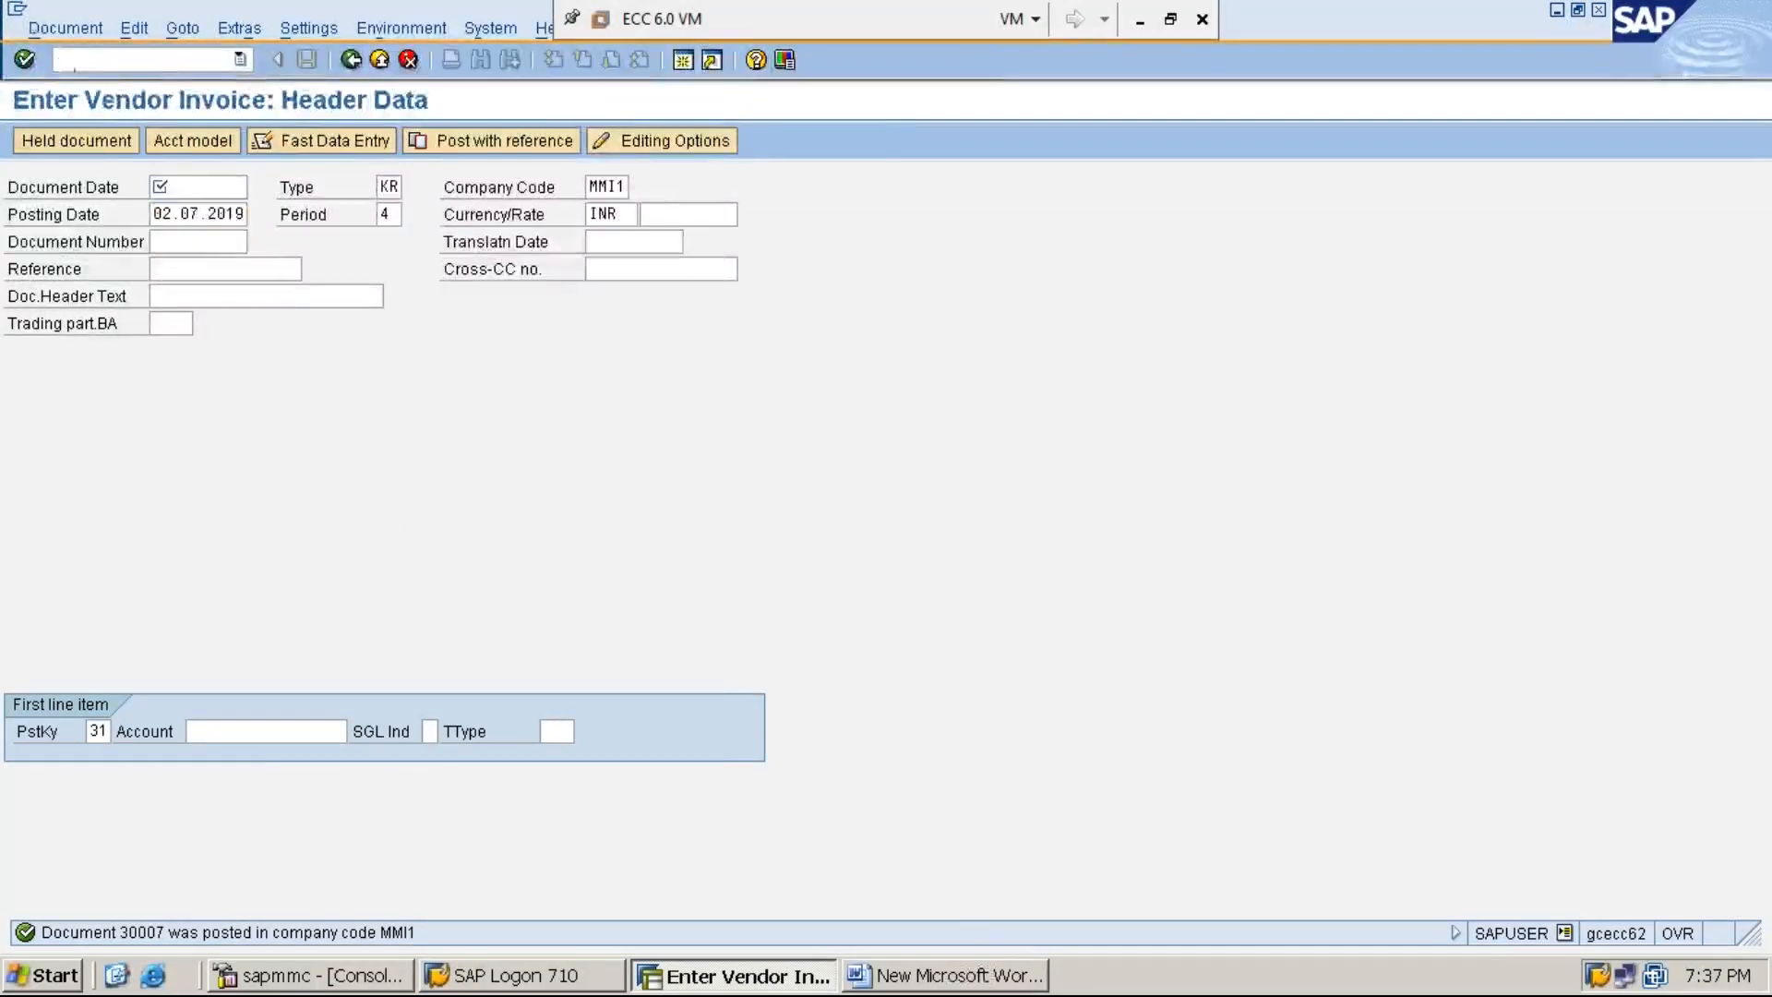
text(FBL1N)
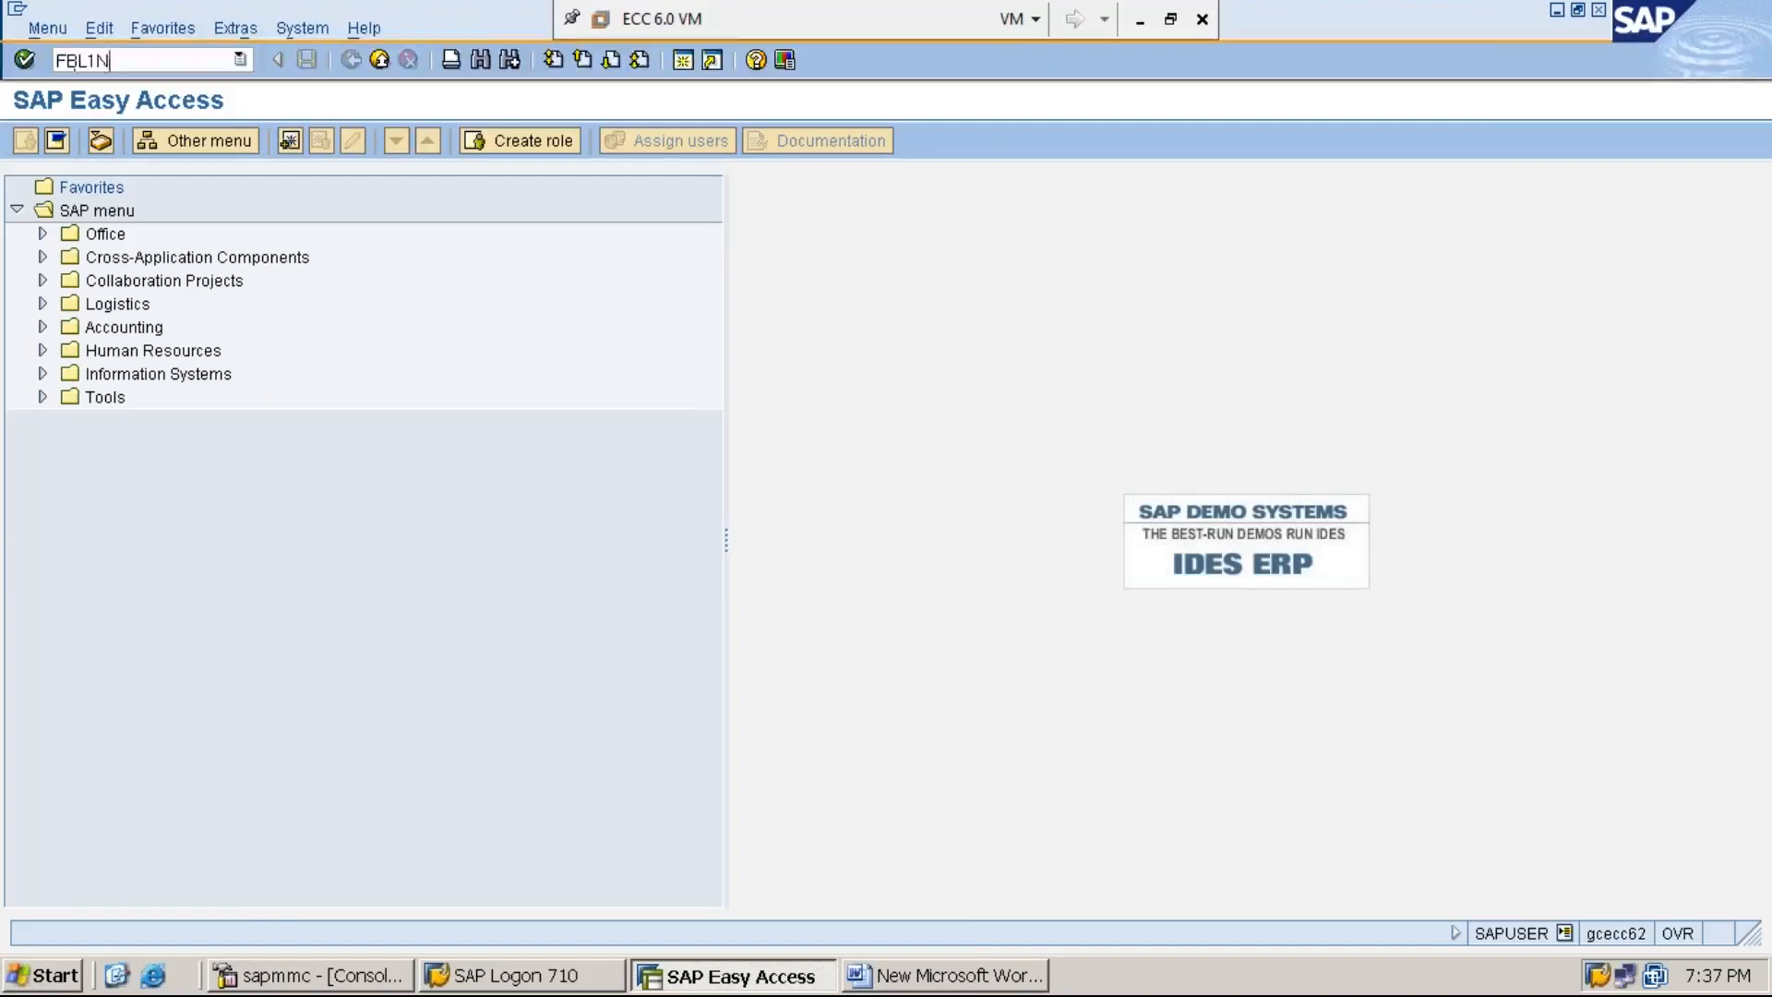
key(Return)
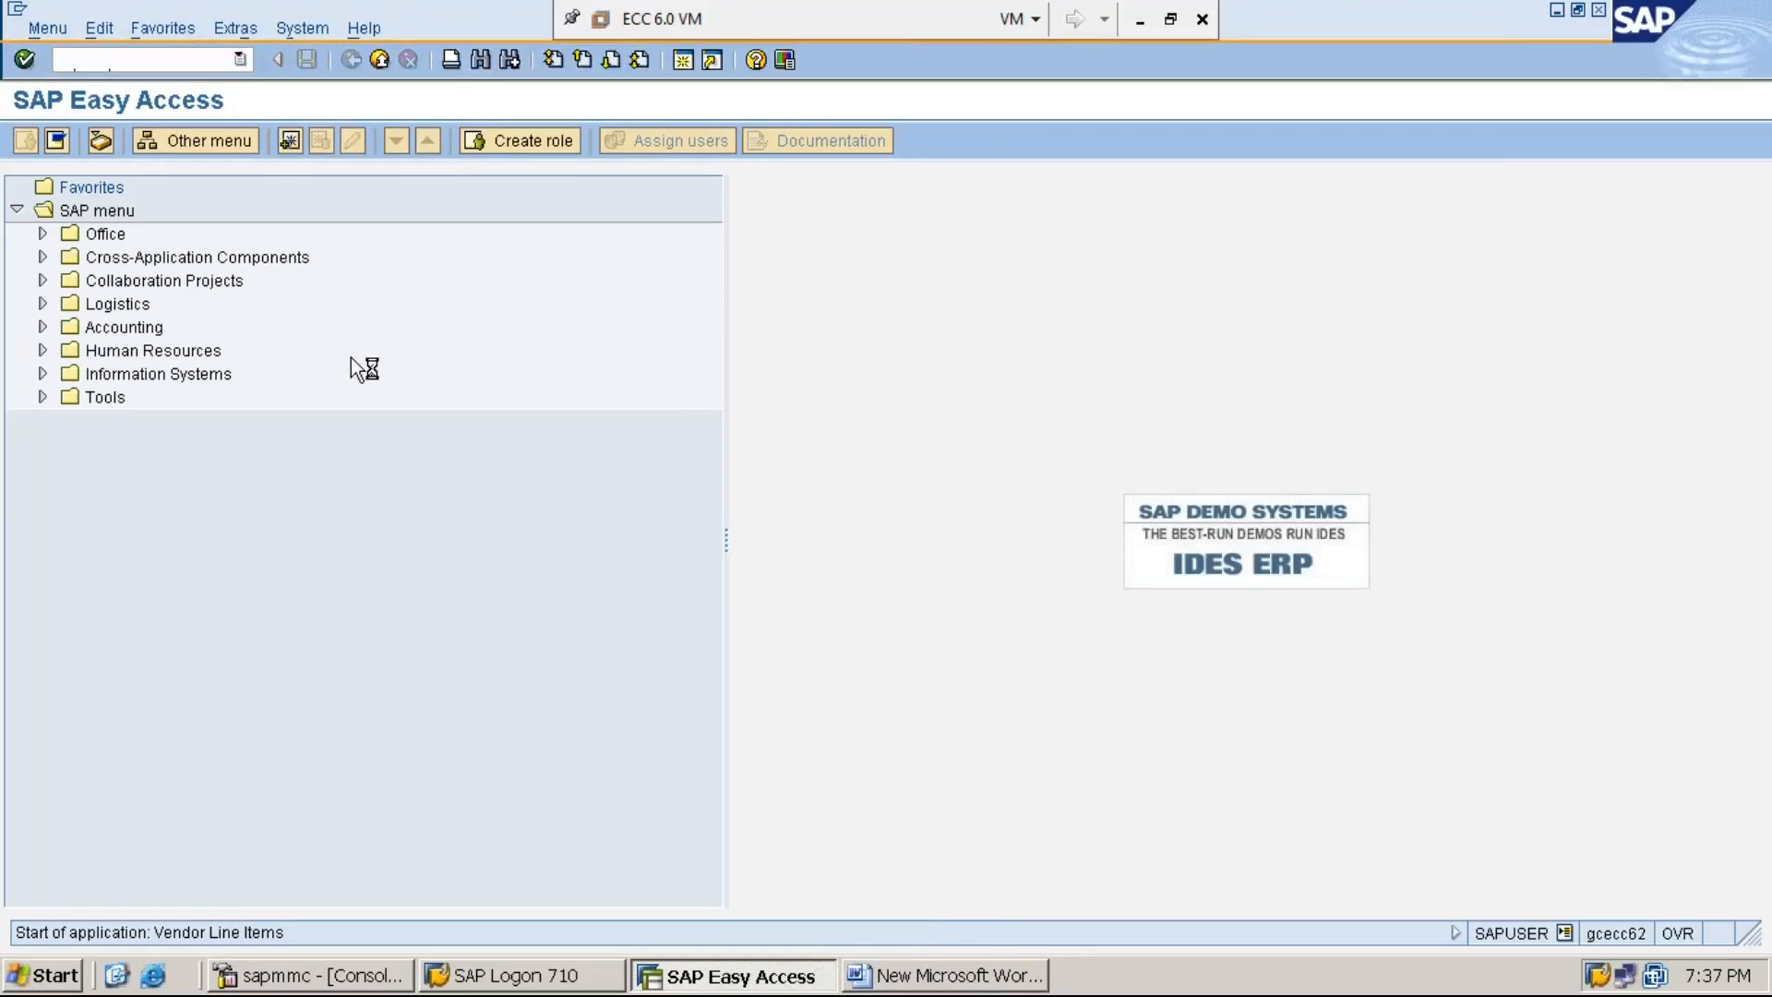
- Display all line items of the invoiced vendor in company code MMI1, check the payable amount and return to the Word document
text(1)
key(Down)
key(Return)
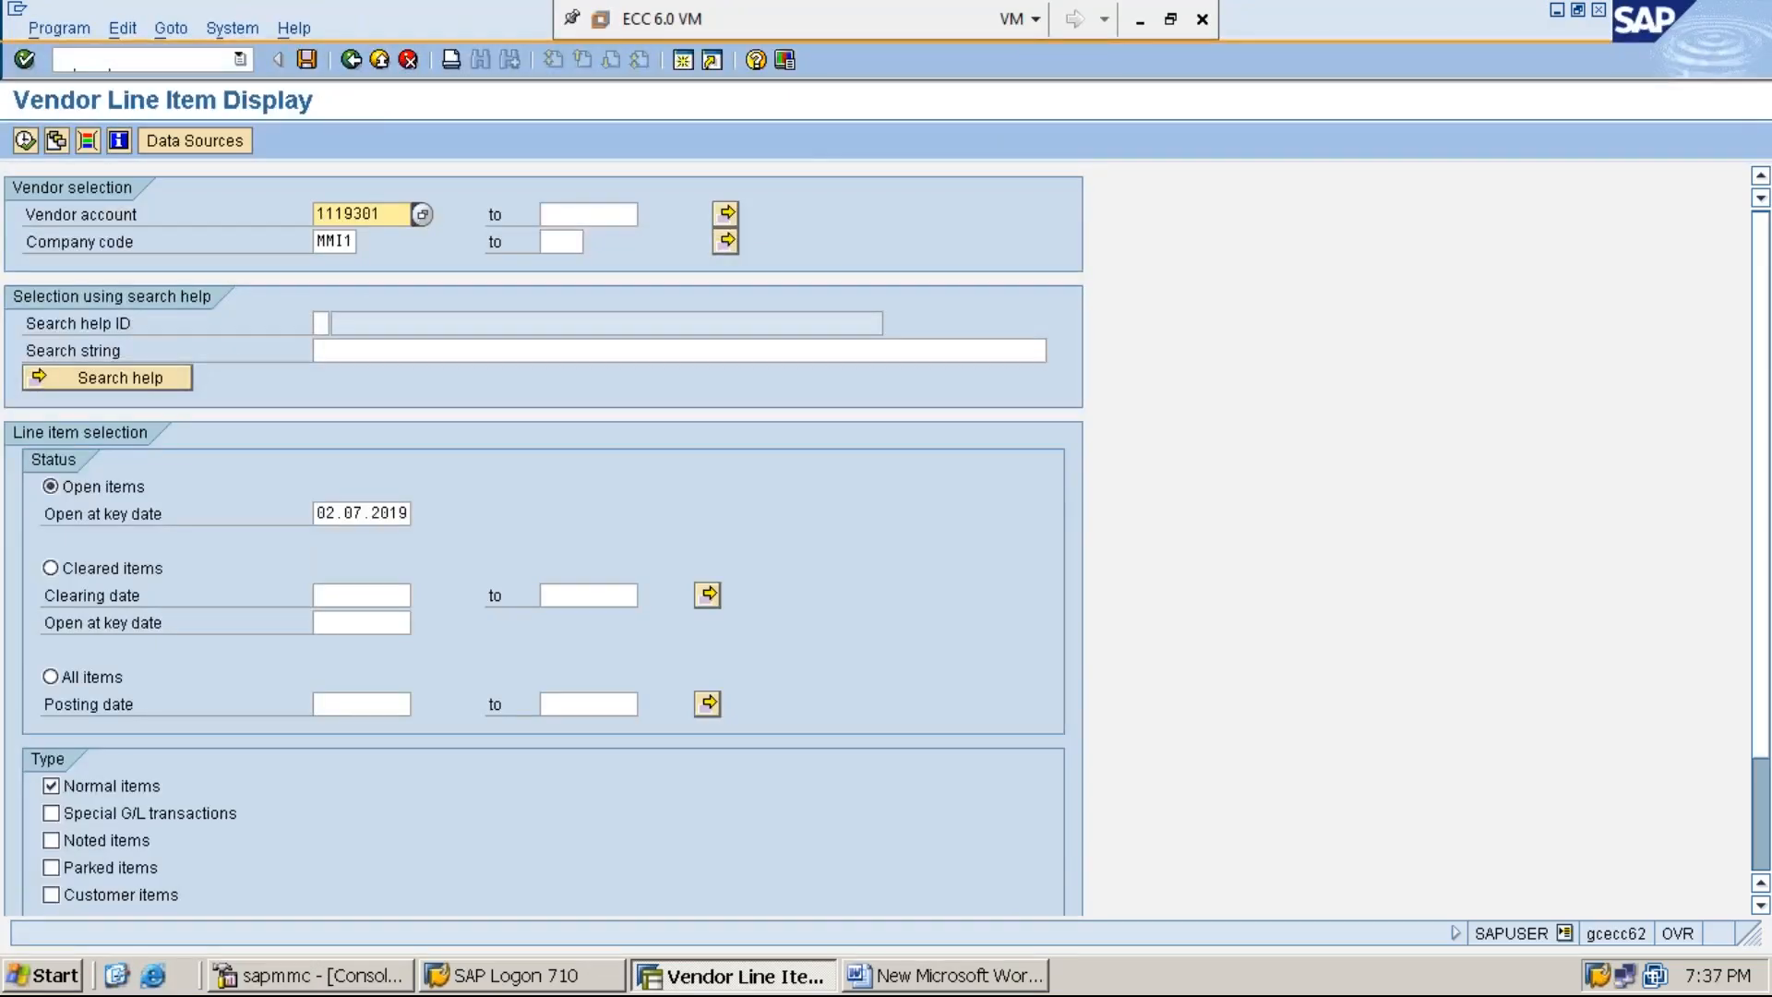
click(353, 242)
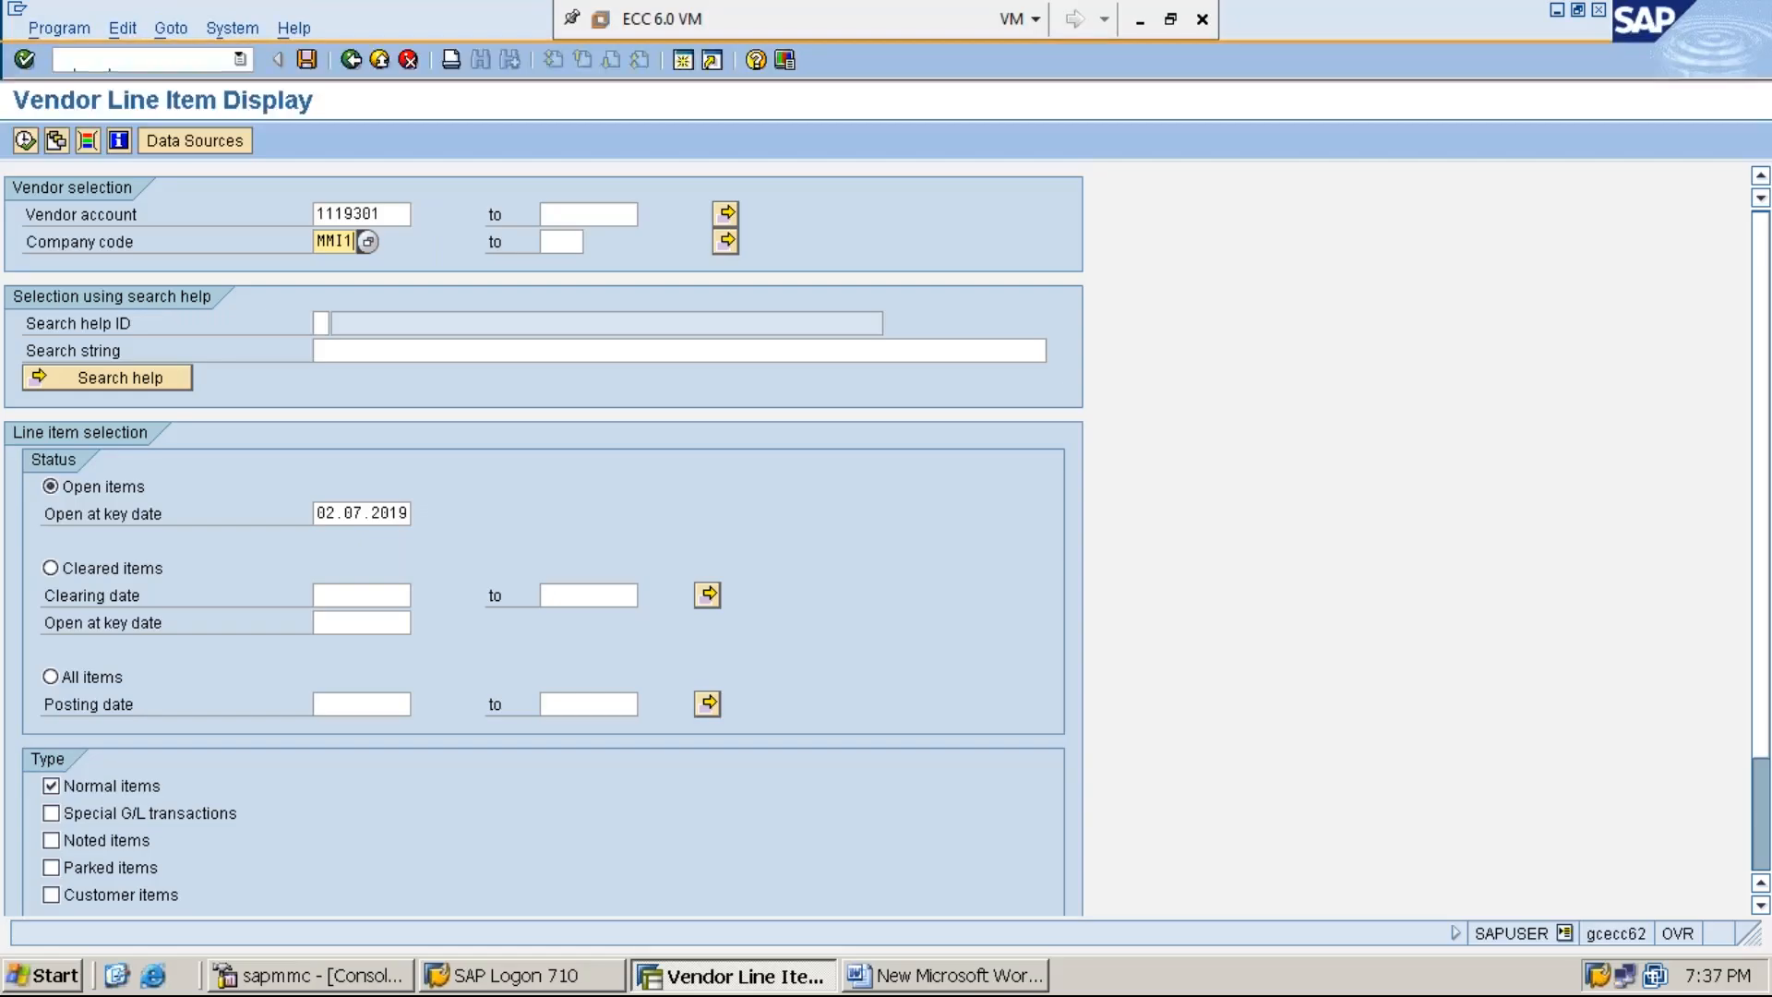
click(84, 682)
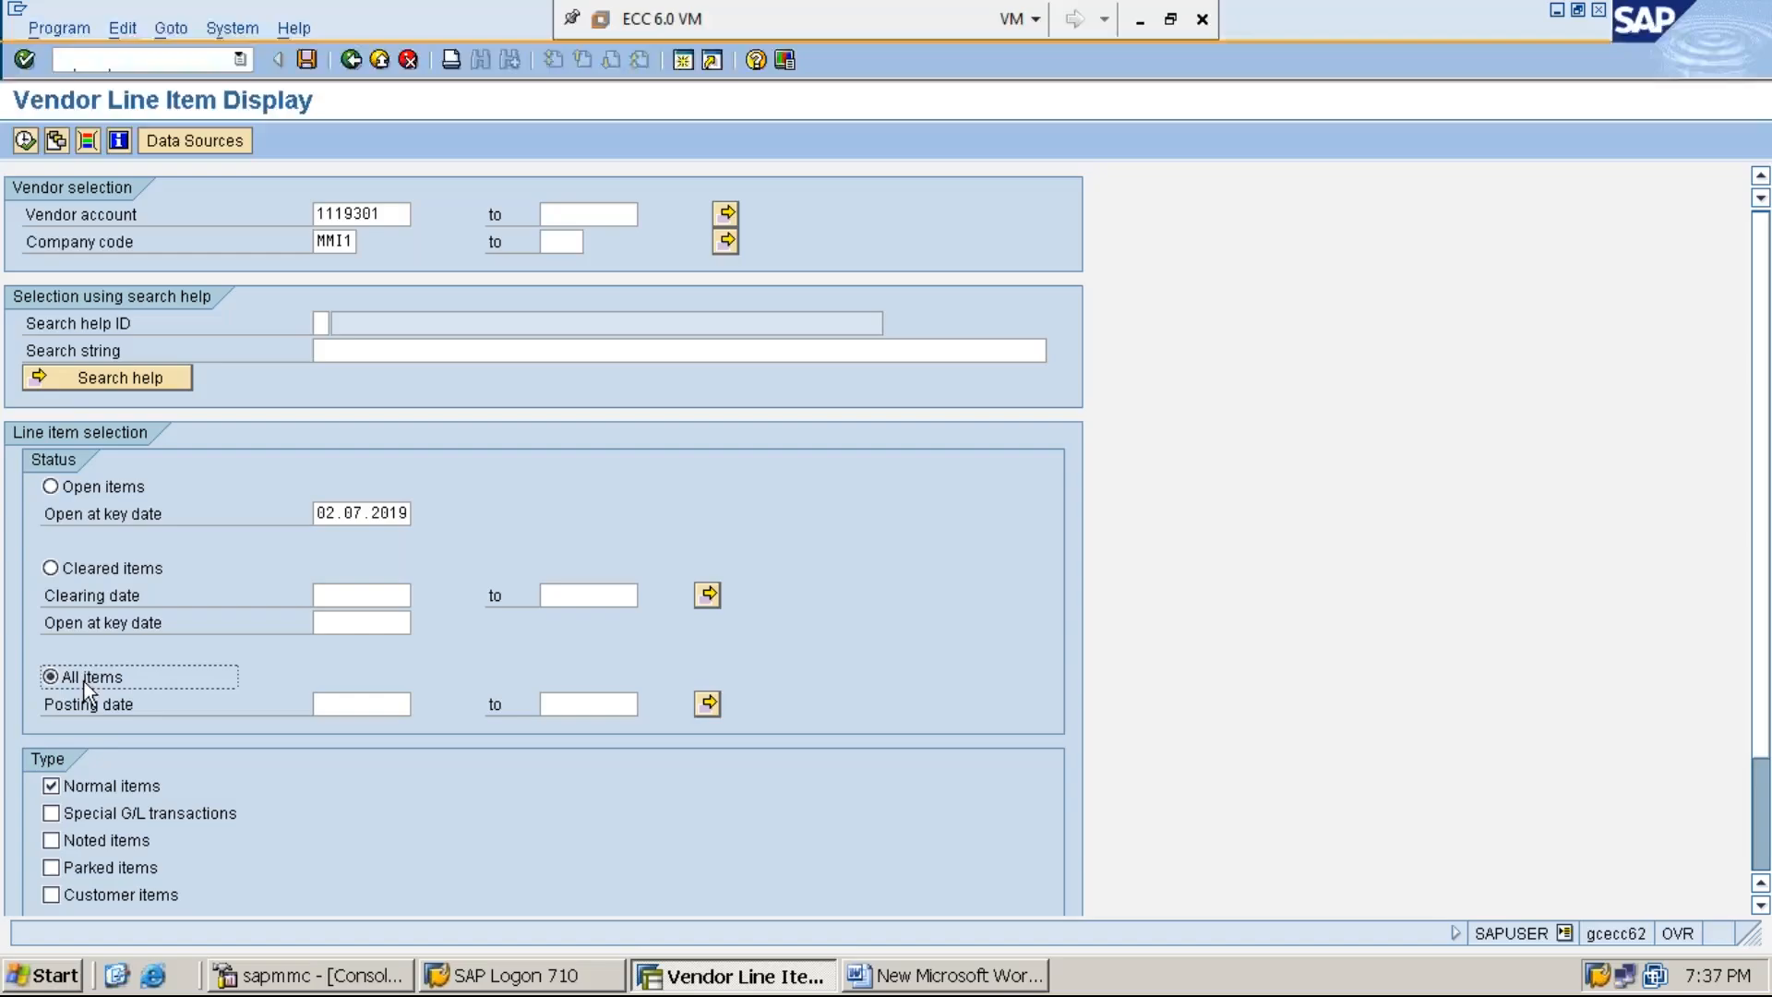
click(26, 142)
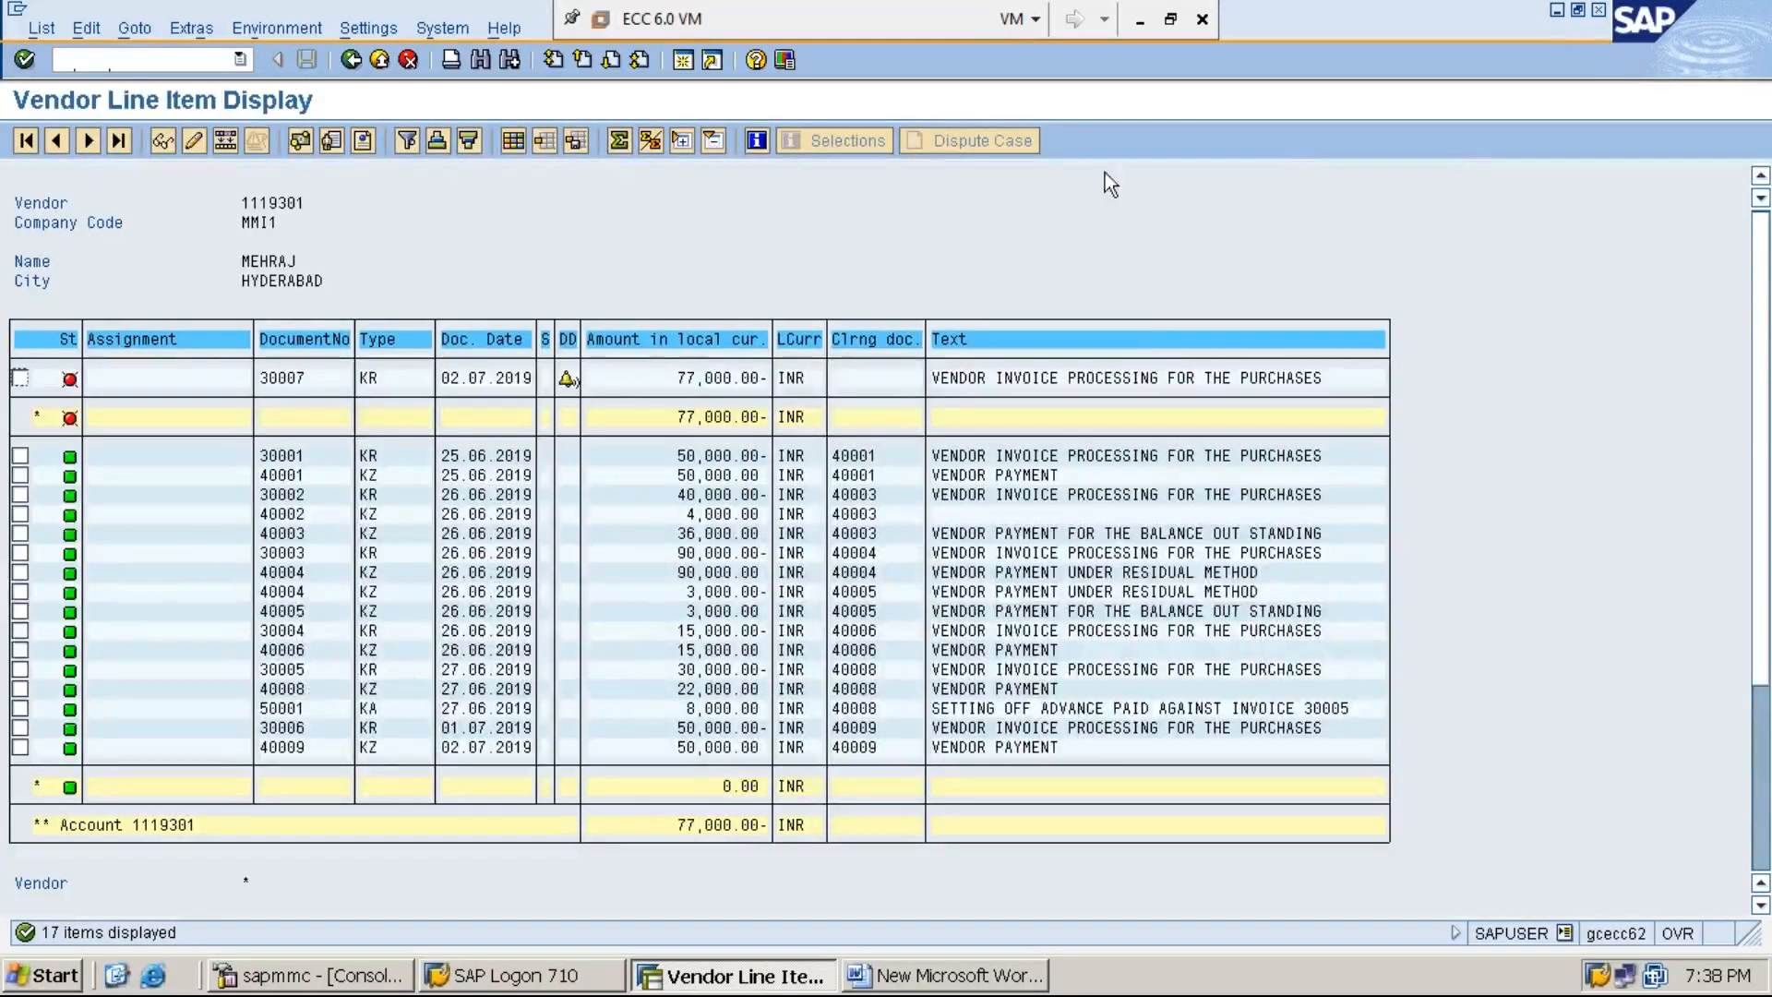
click(1558, 13)
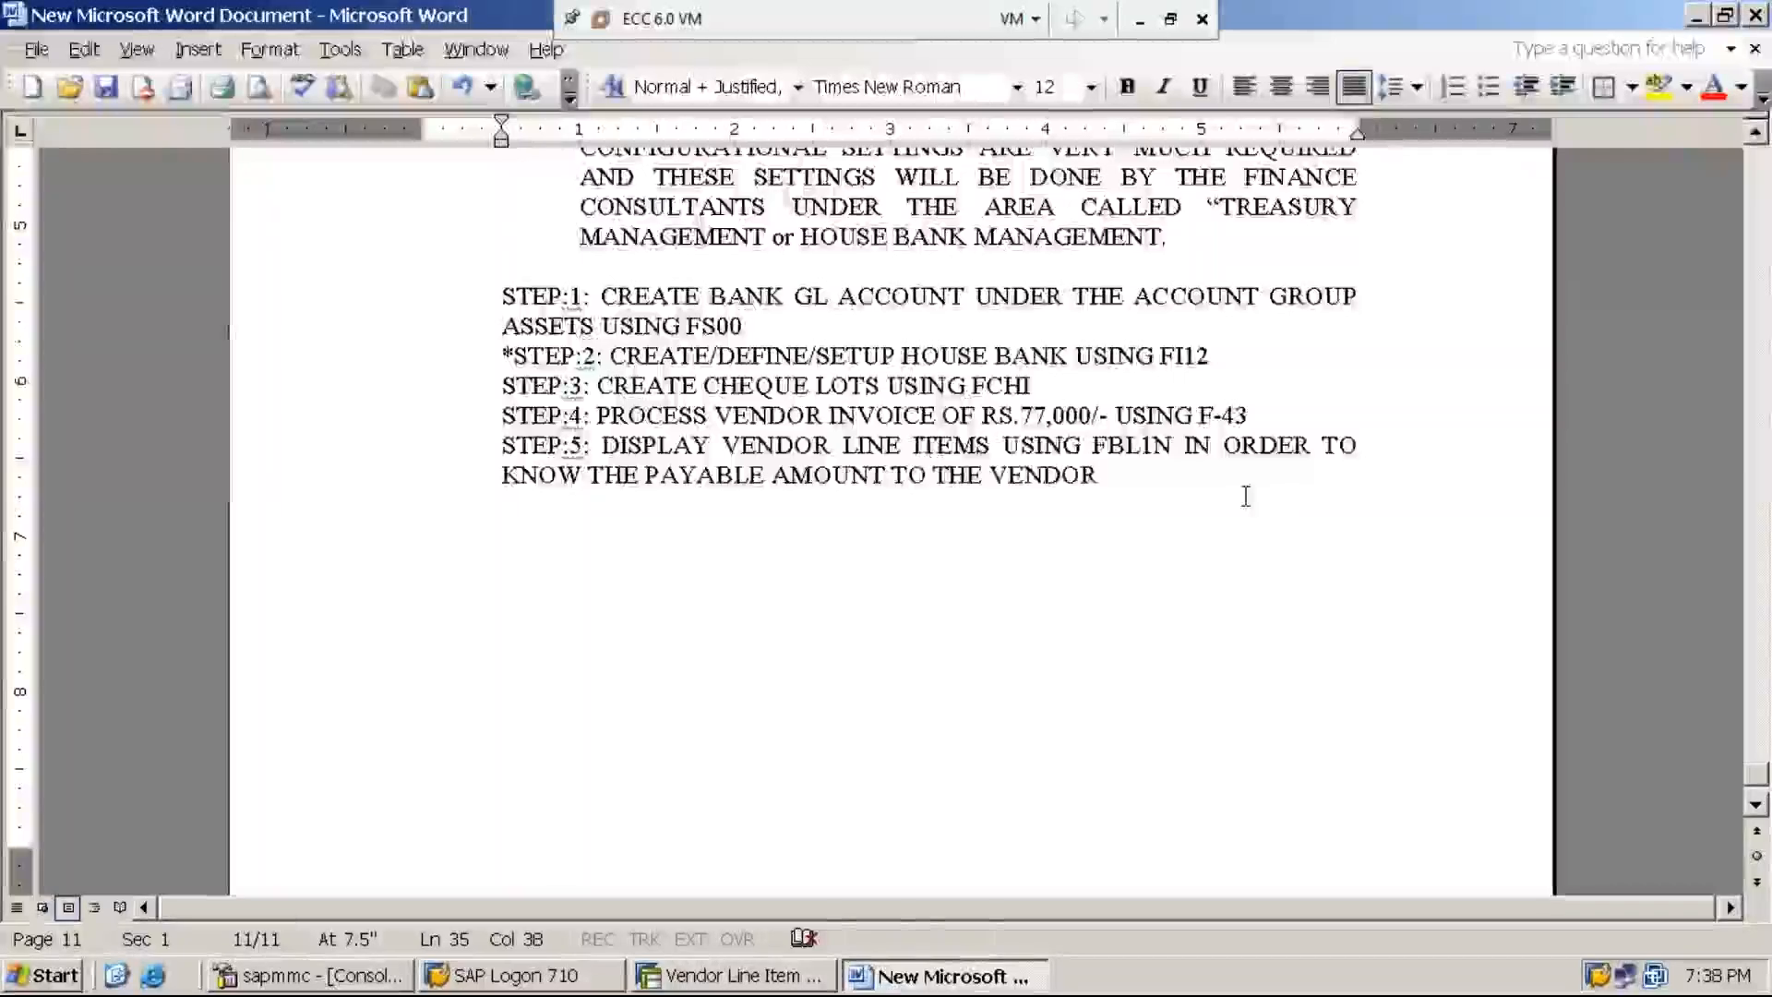
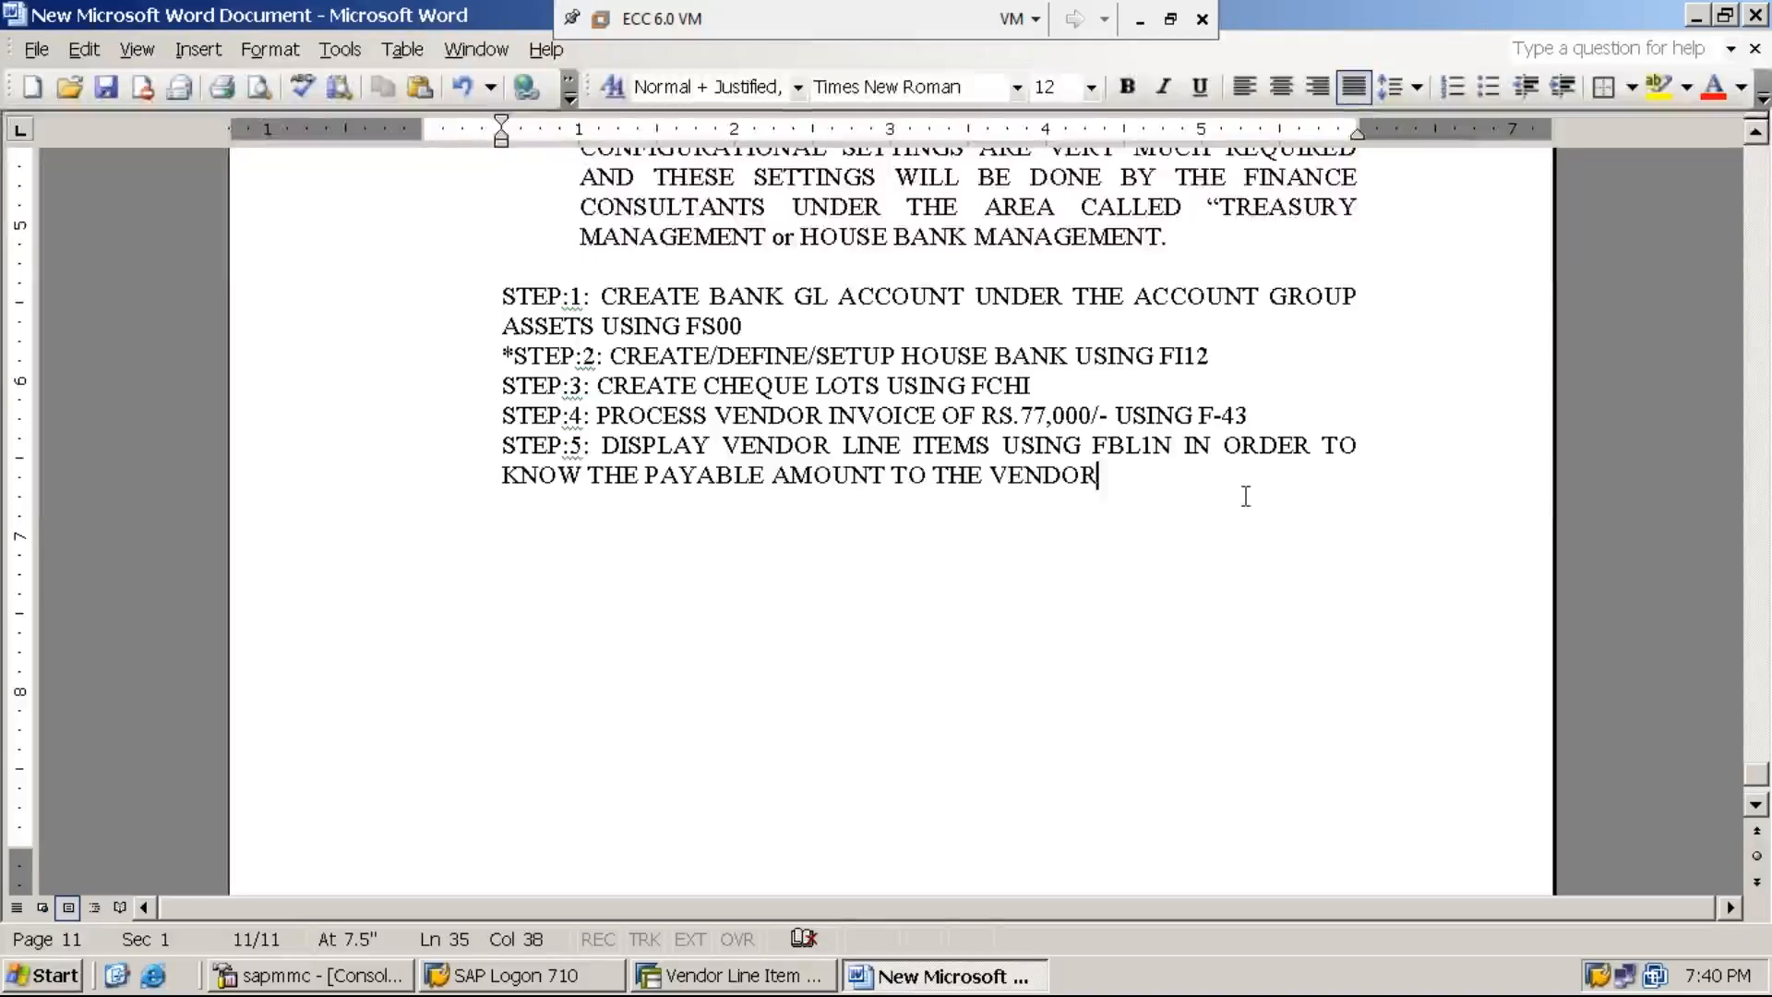
- Add the line "ASSUMING THAT PAYMENT MADE TO THE VENDOR THROUGH CHEQUE:" below STEP:5, separated by a blank line
key(Return)
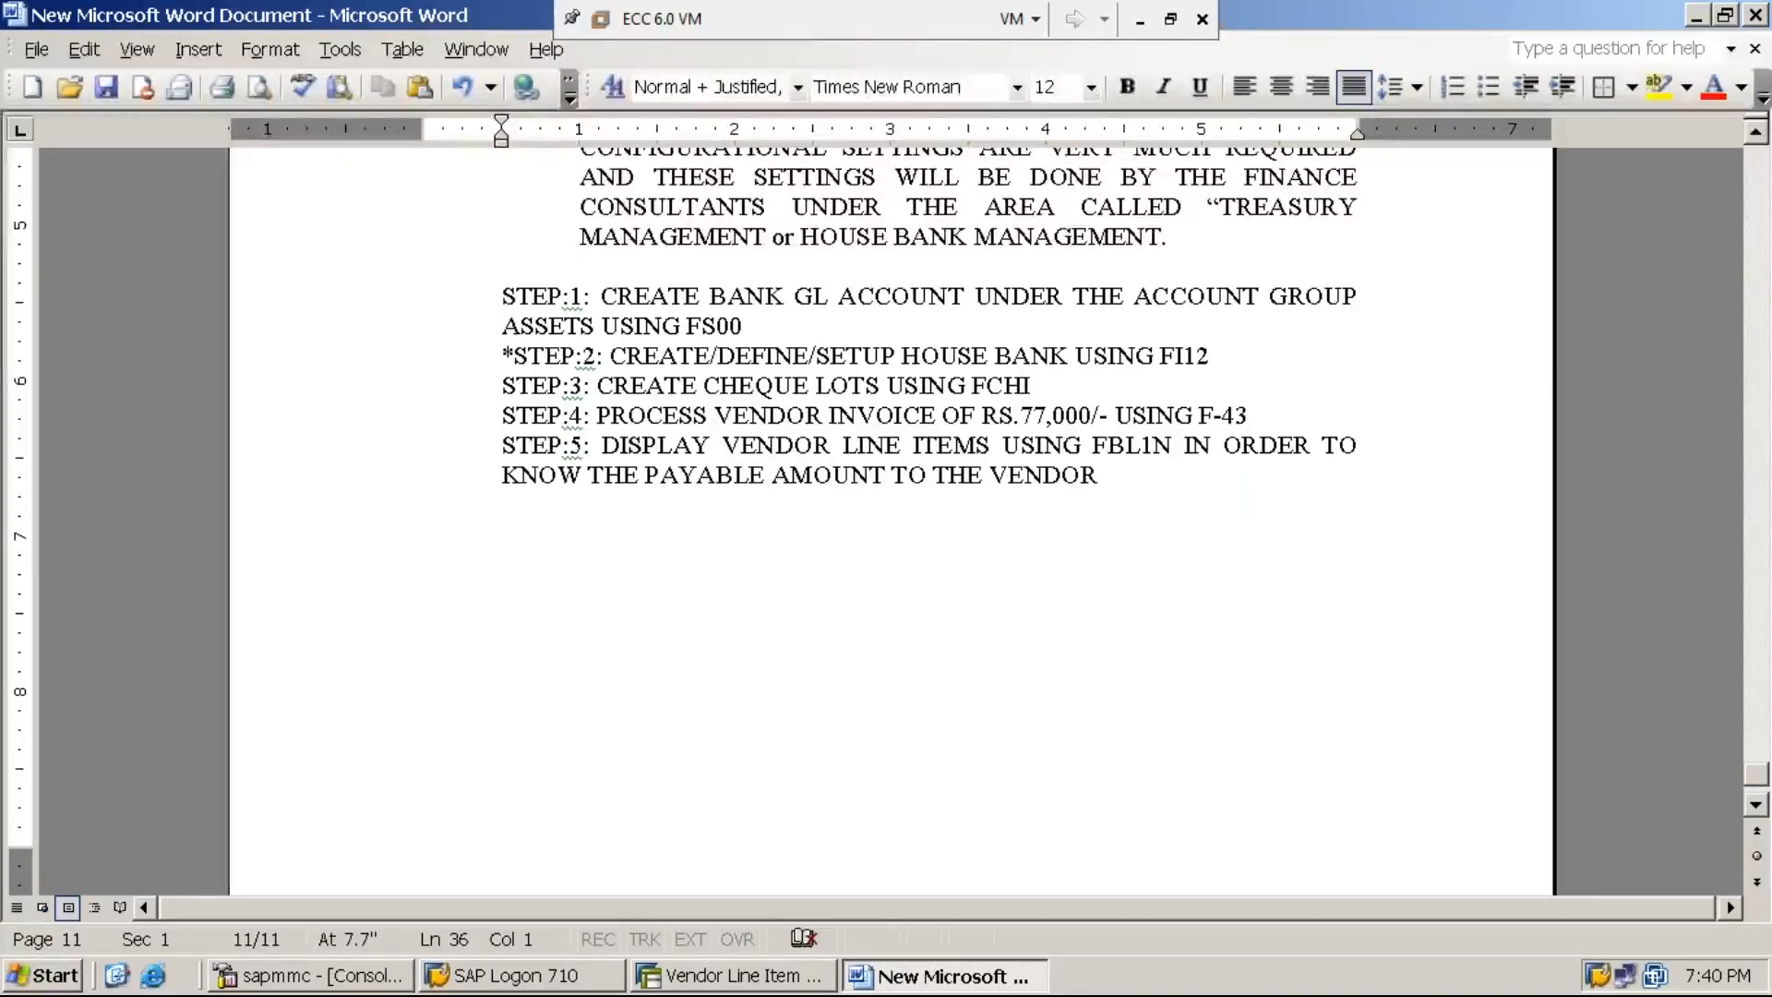
key(Return)
text(ASSUI)
key(BackSpace)
text(MING THAT PAYMENT MADE TO THE VENDOR )
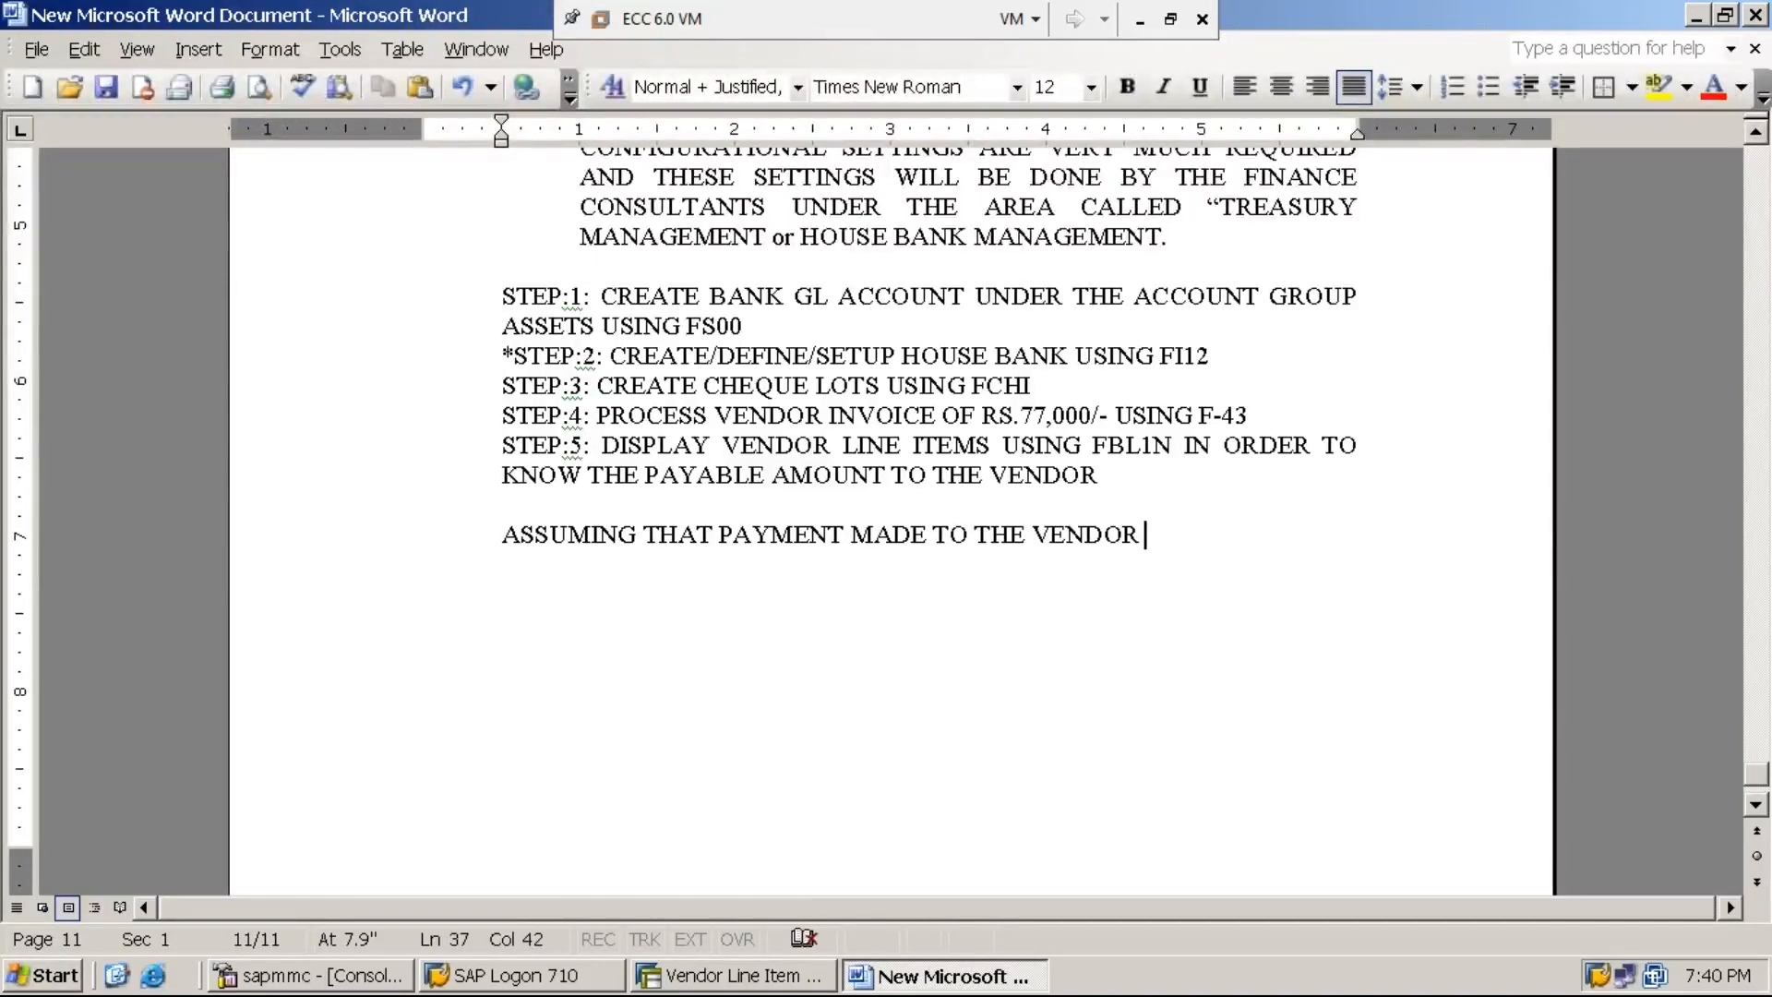
text(THROUGH CHEQ)
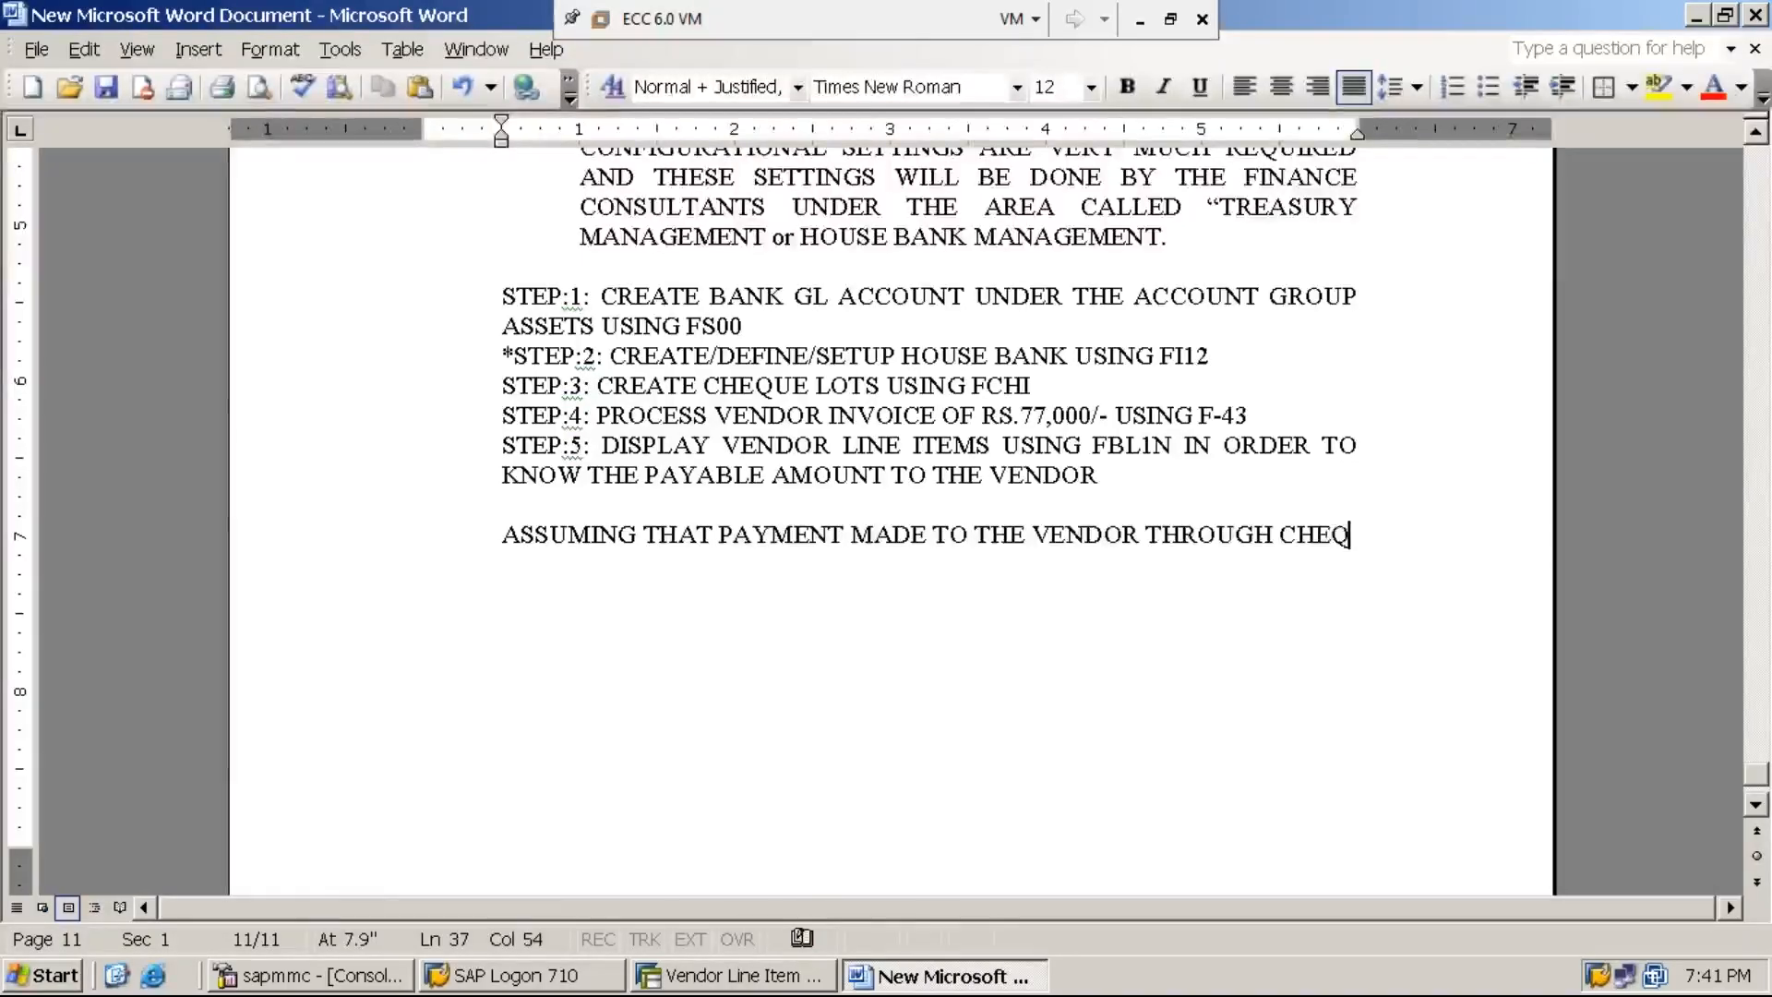
text(UE)
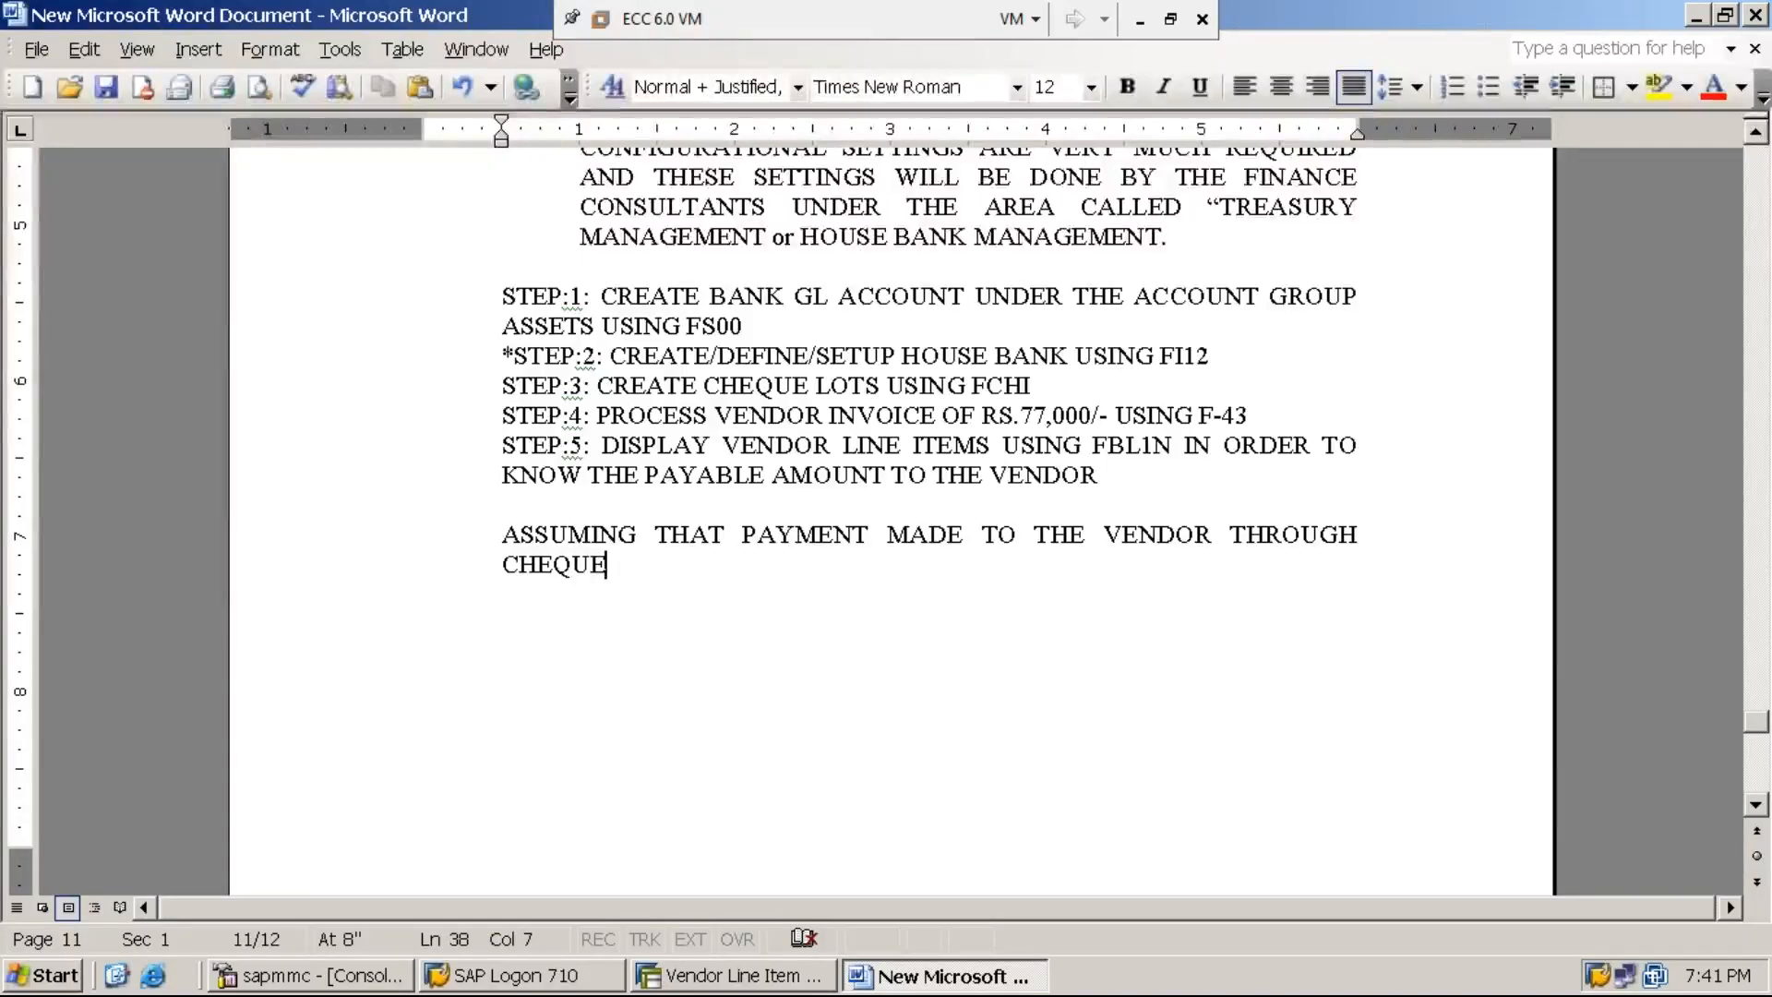
text(:)
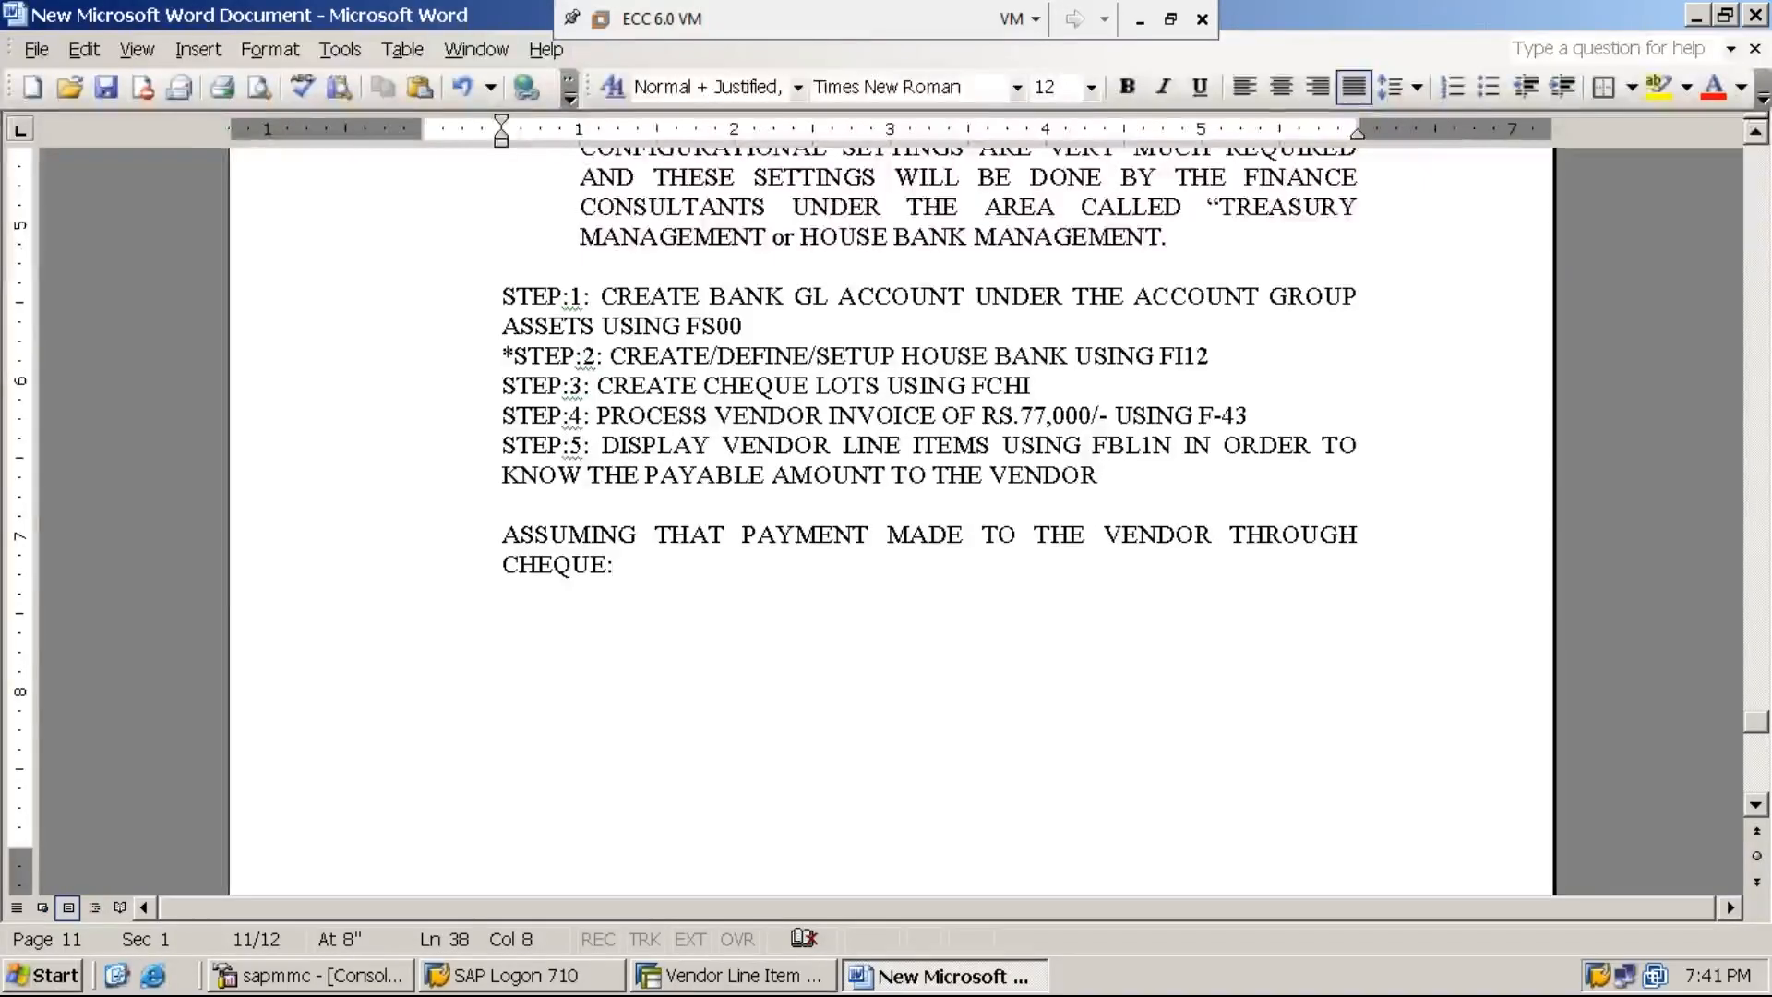
- Leave a blank line under the cheque payment line and begin a new entry labelled "STEP:6:"
key(Return)
key(Return)
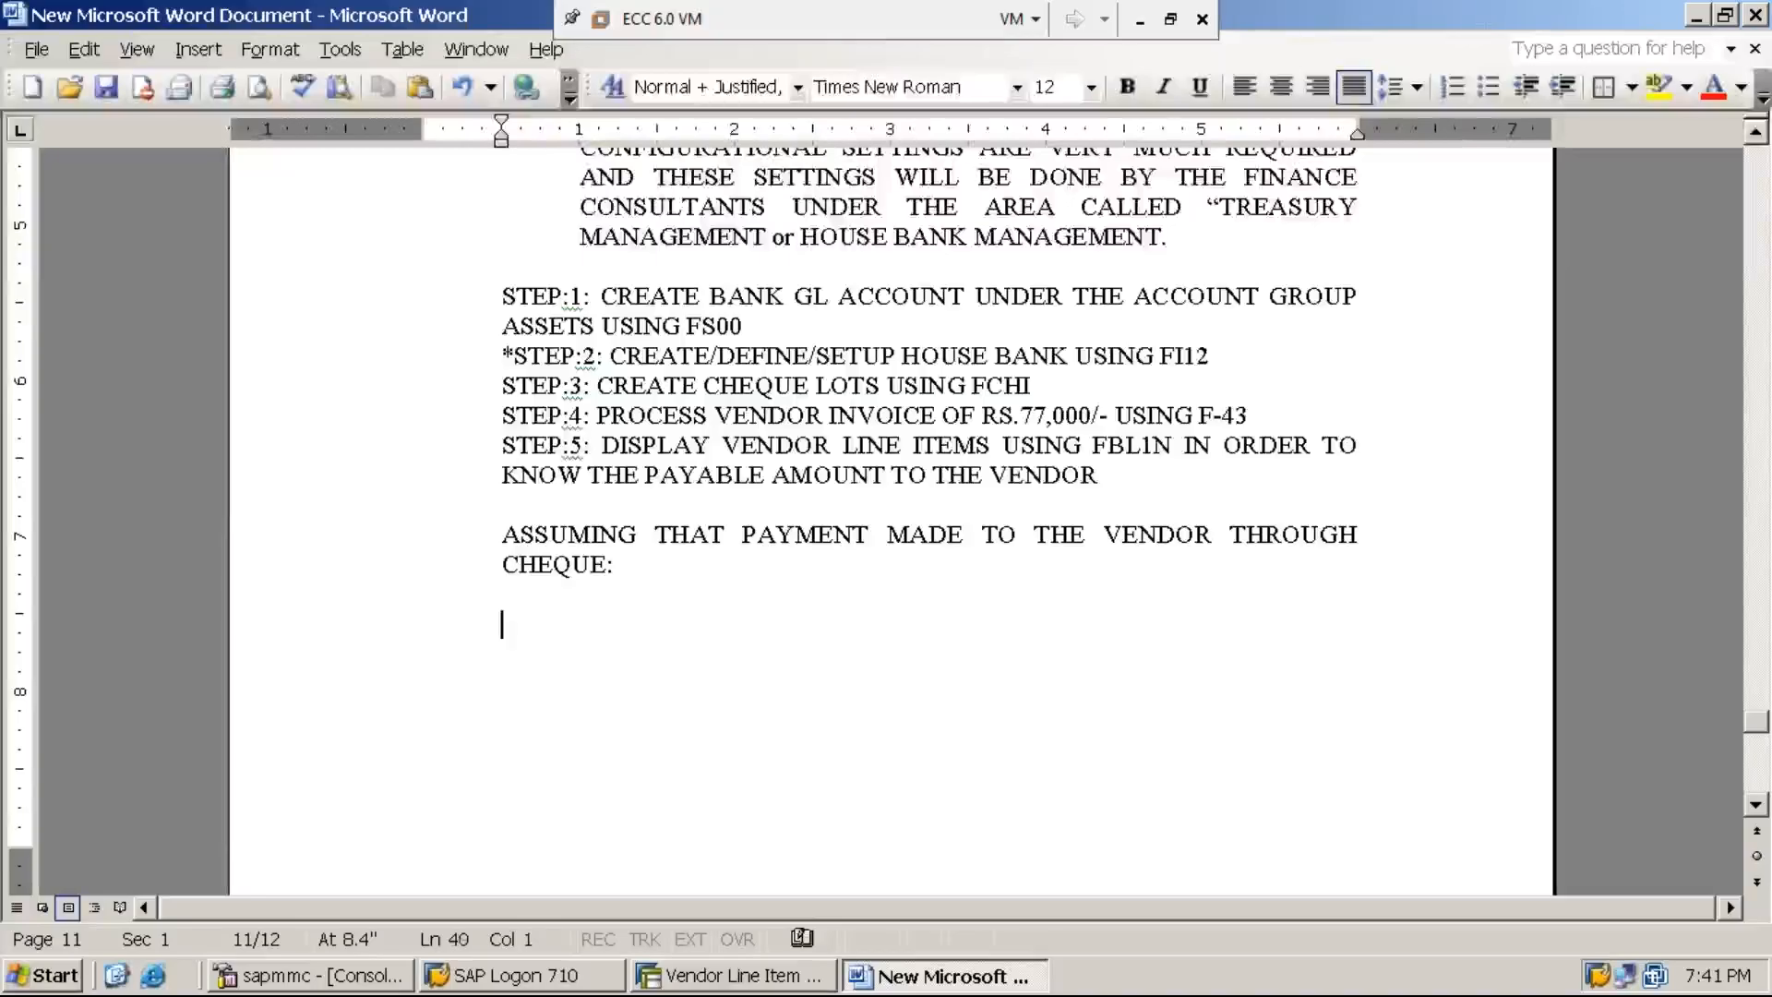
text(STEP:)
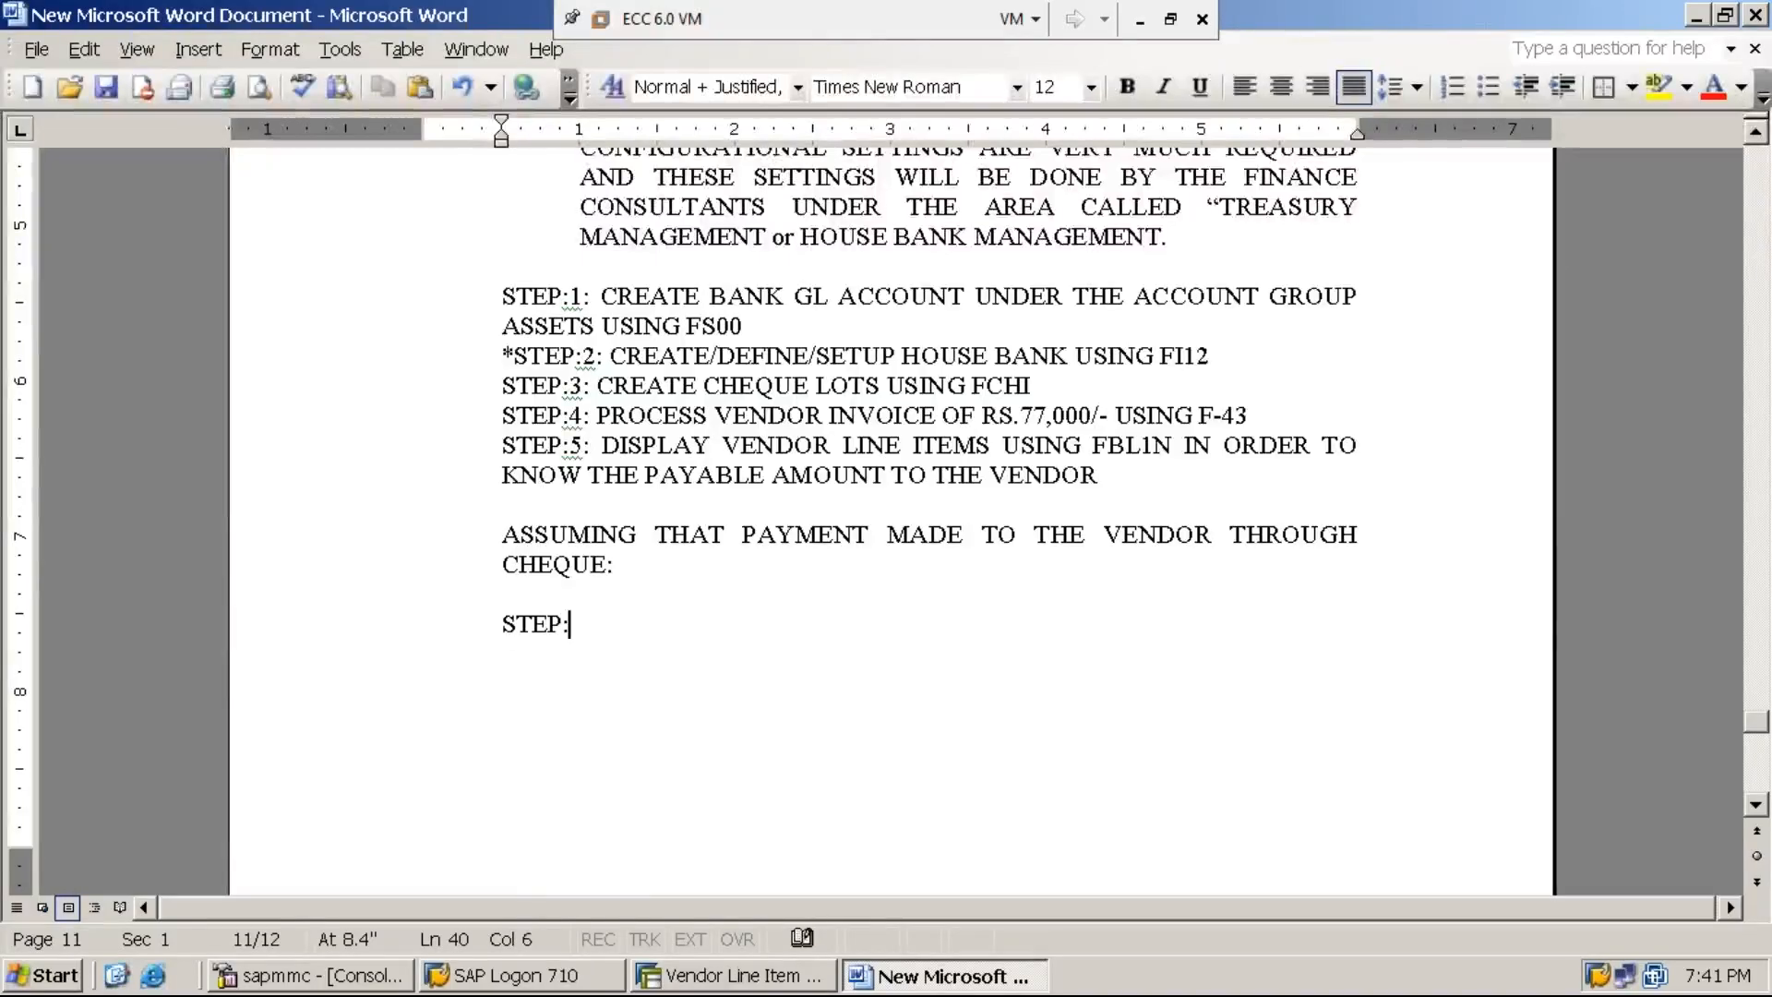
text(6:)
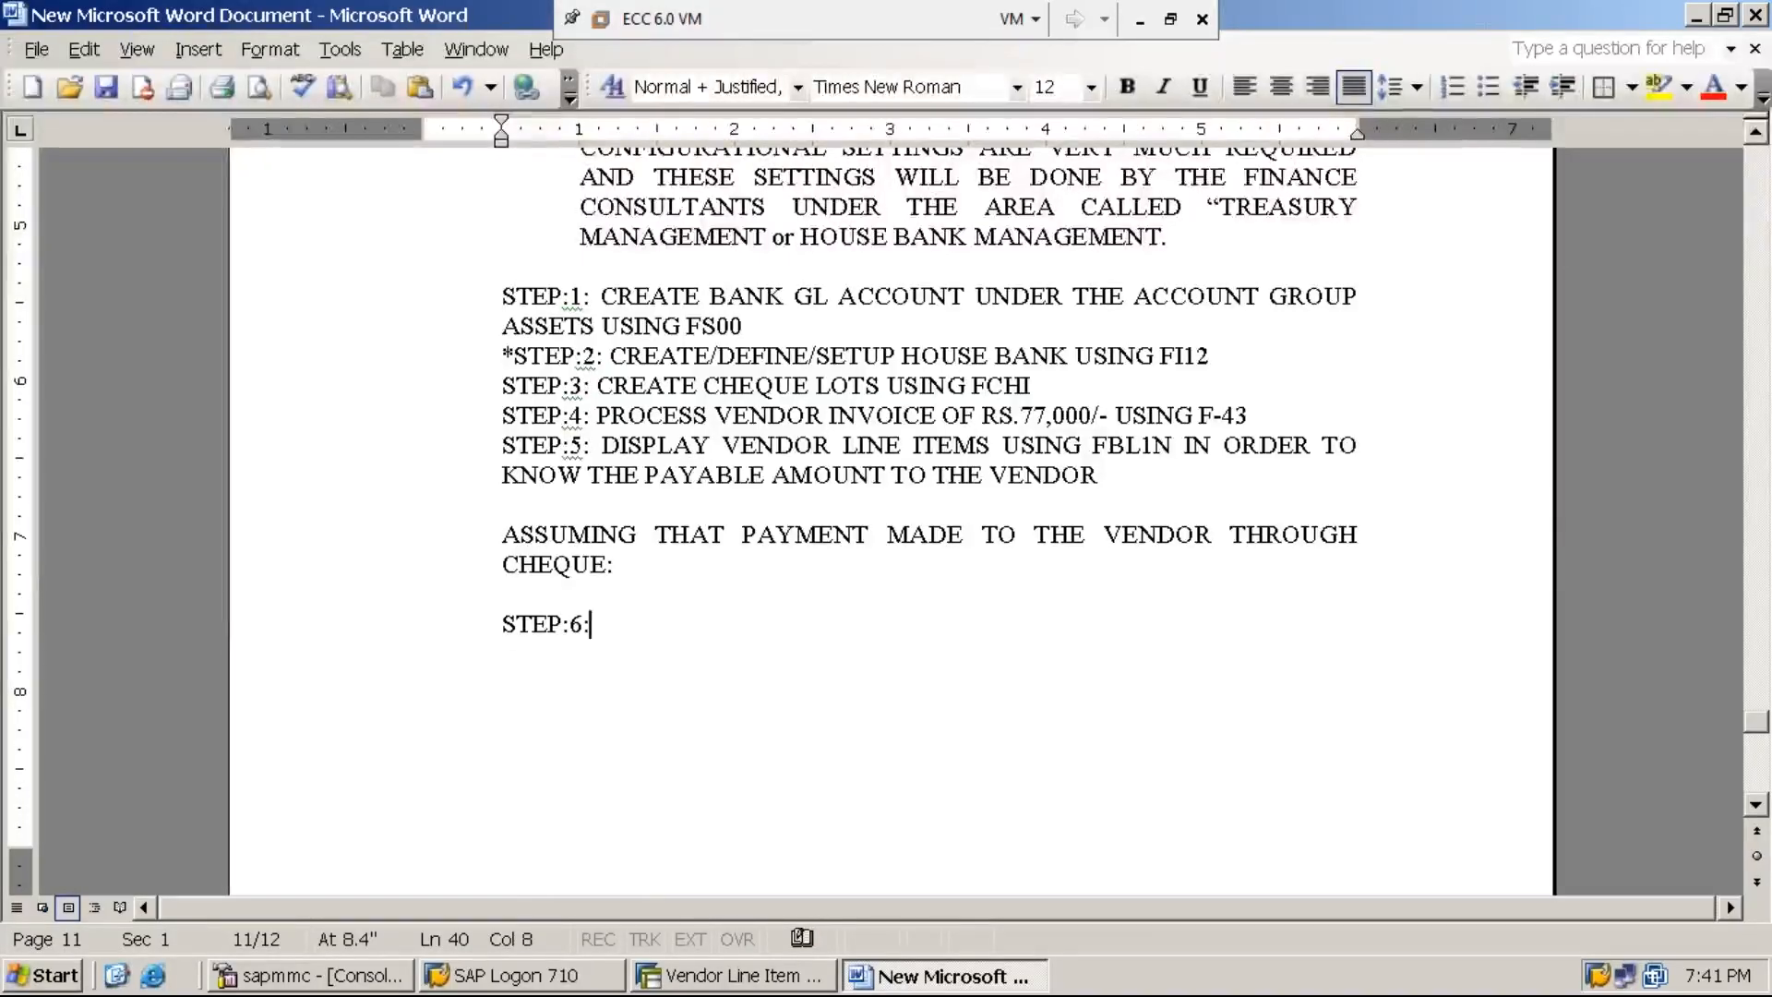
- Format the whole "ASSUMING THAT PAYMENT MADE TO THE VENDOR THROUGH CHEQUE:" paragraph as bold and underlined
click(502, 542)
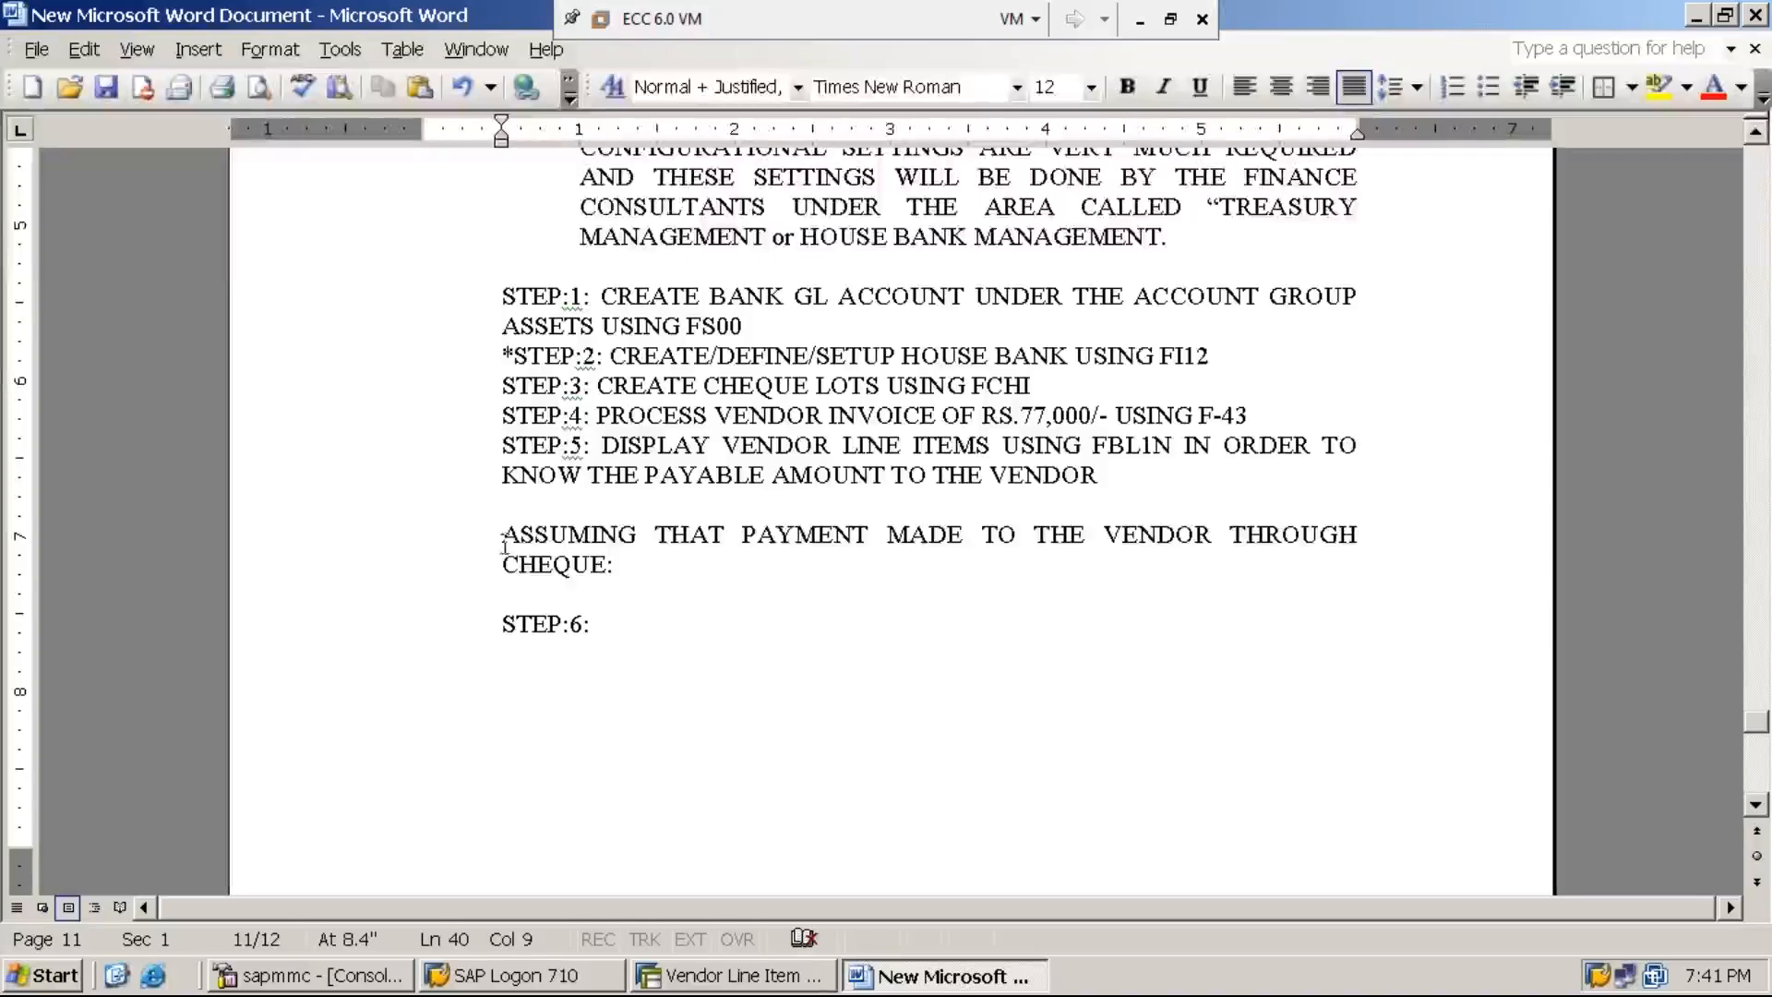
triple_click(502, 543)
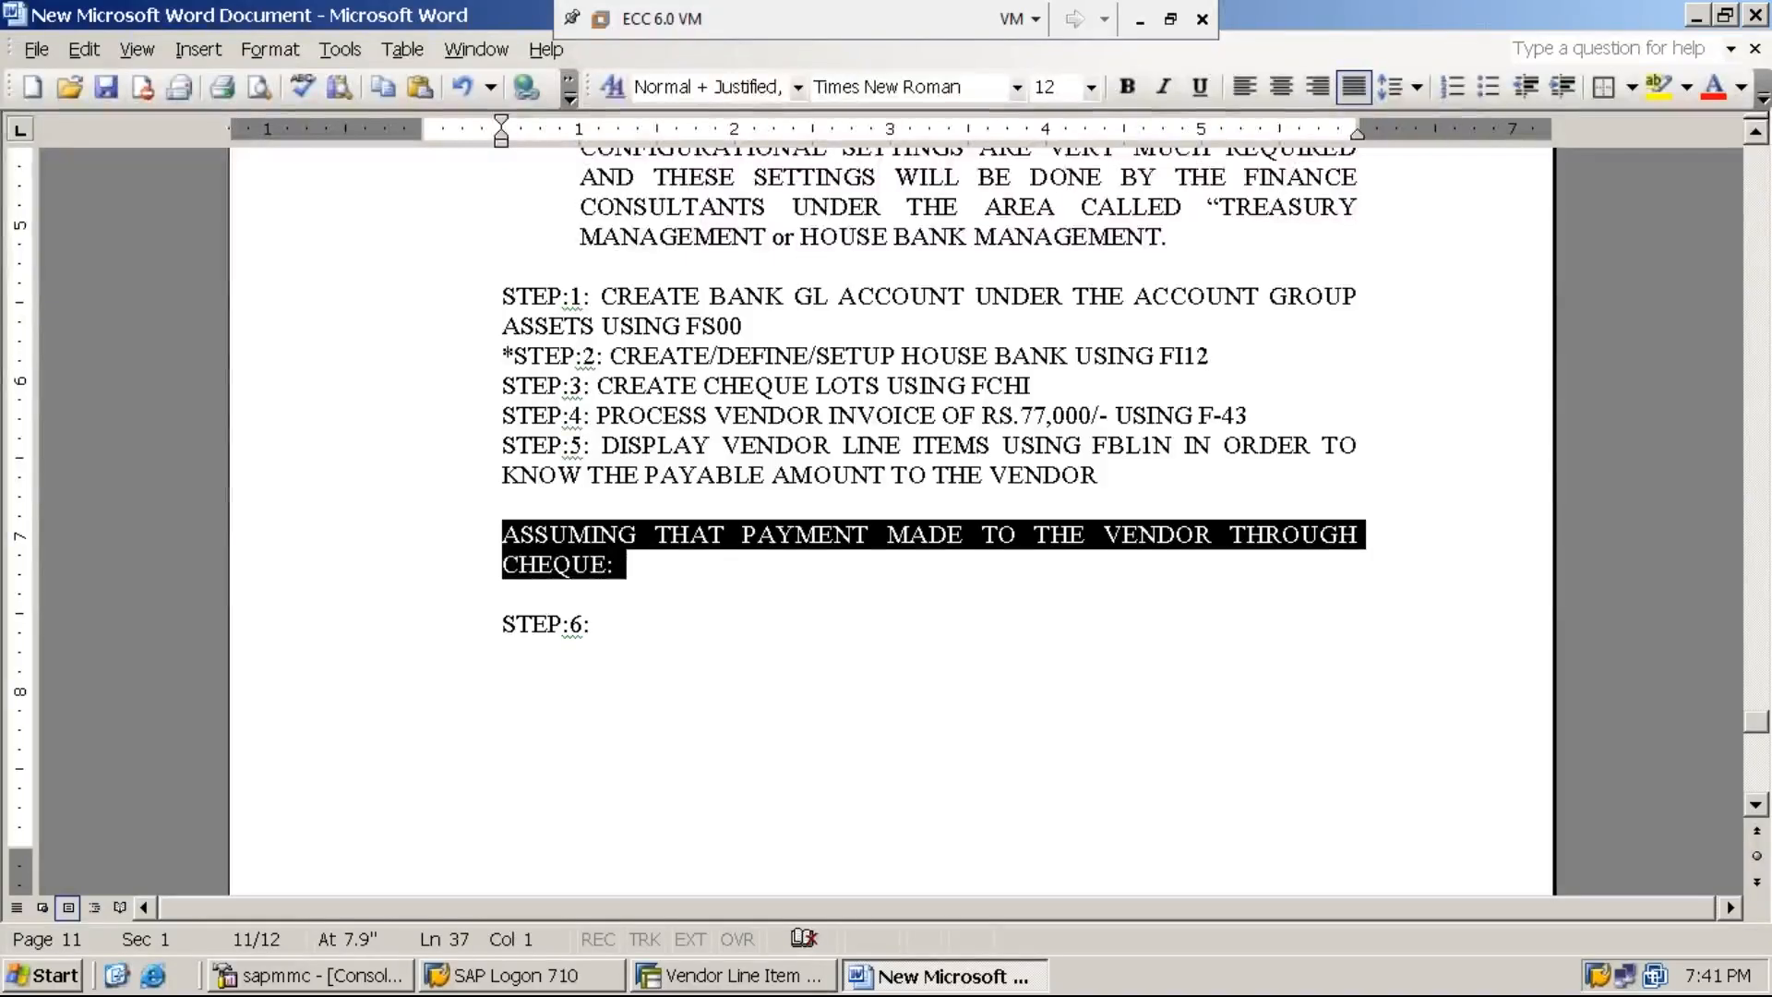
key(ctrl+u)
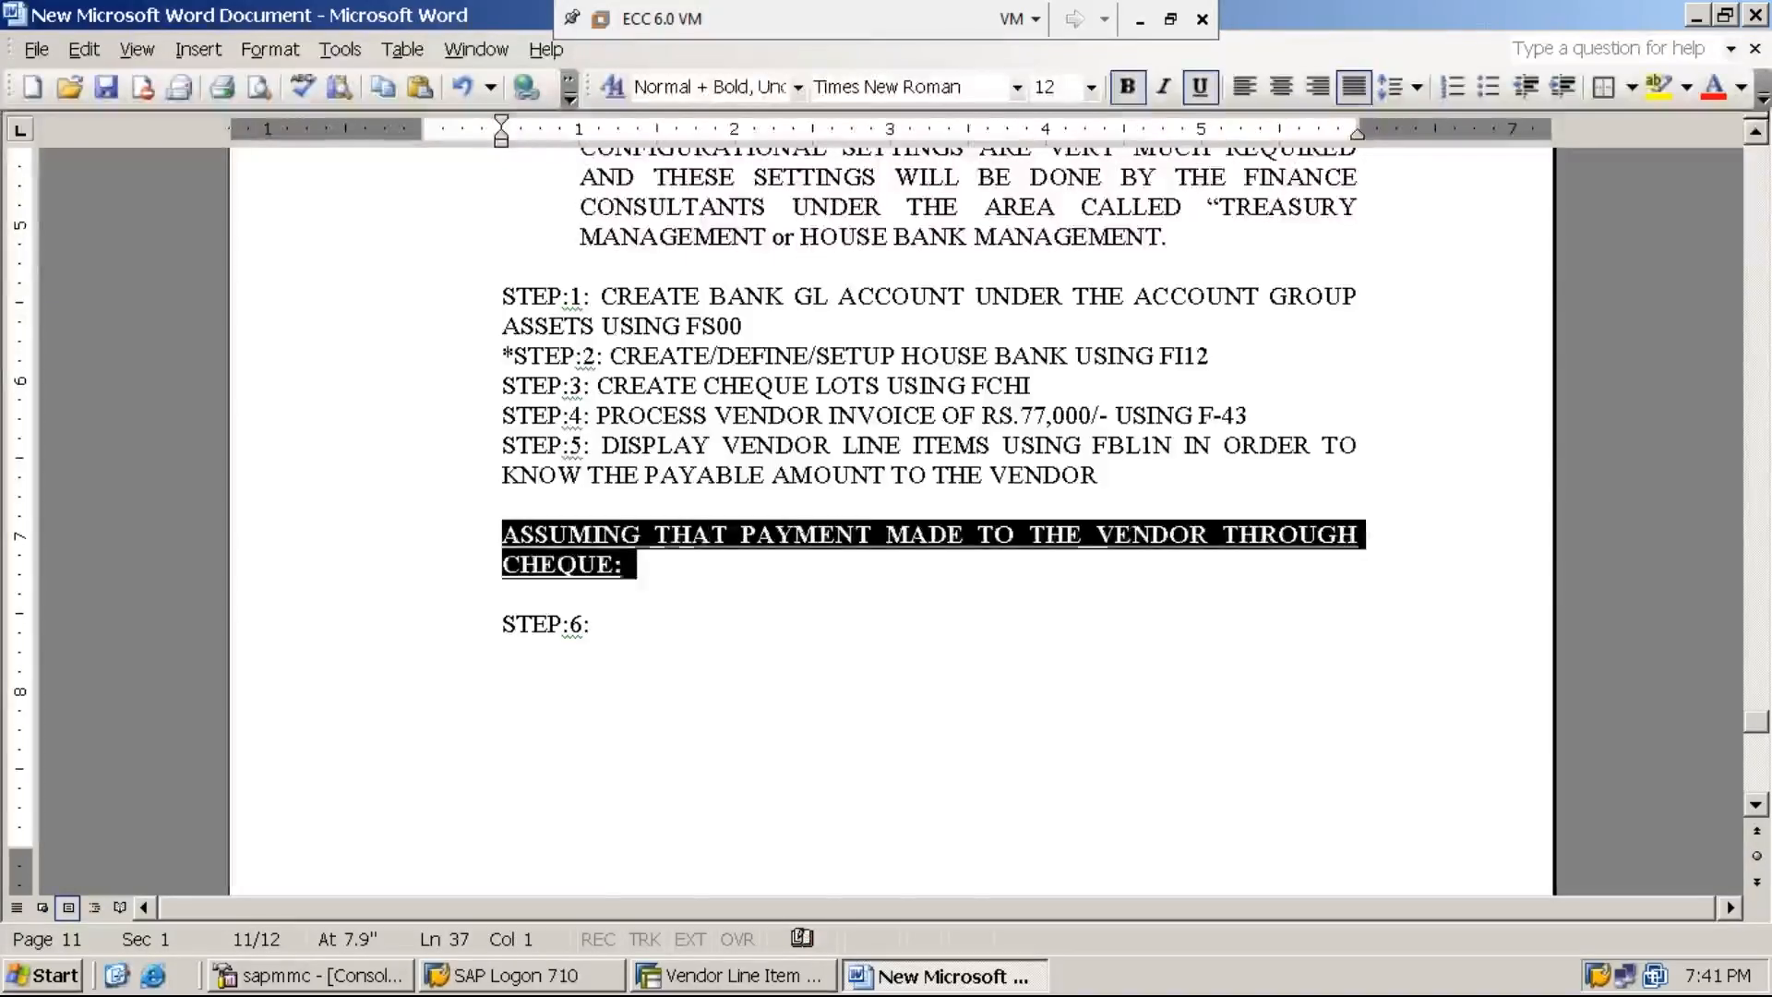
- Complete the STEP:6 line with the text "PROCESS VENDOR PAYMENT USING F-53"
click(600, 625)
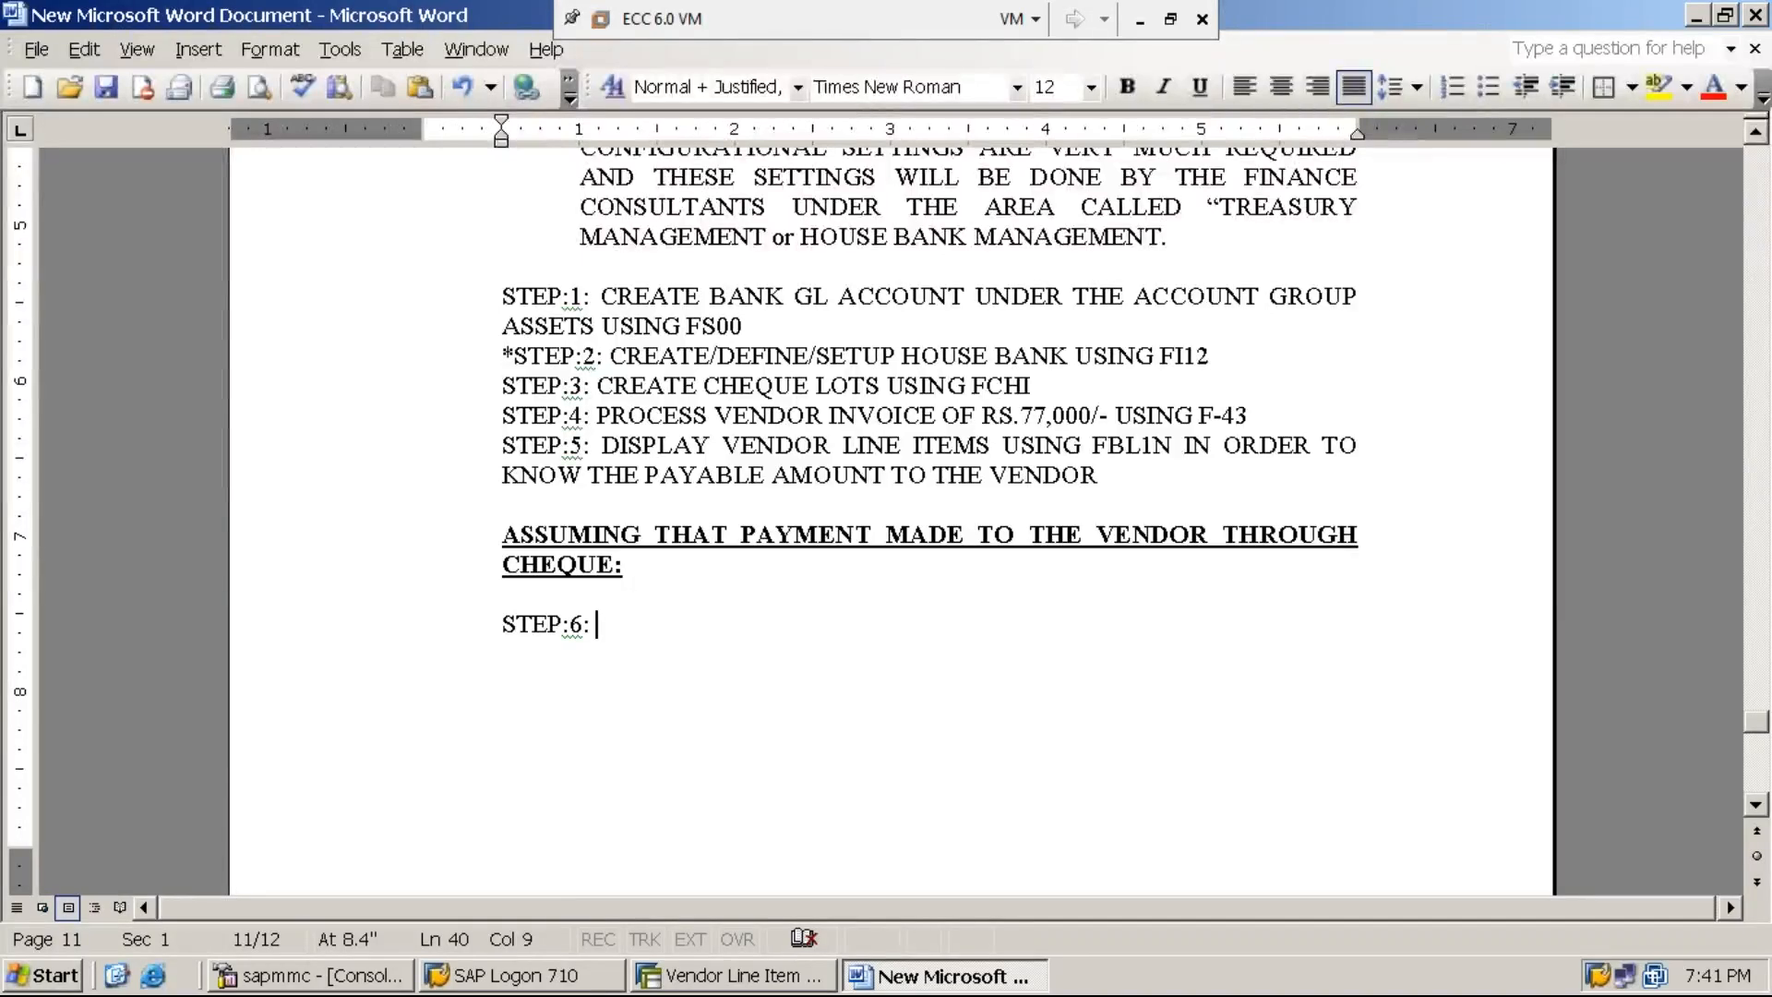
text(PROCESS VENDO)
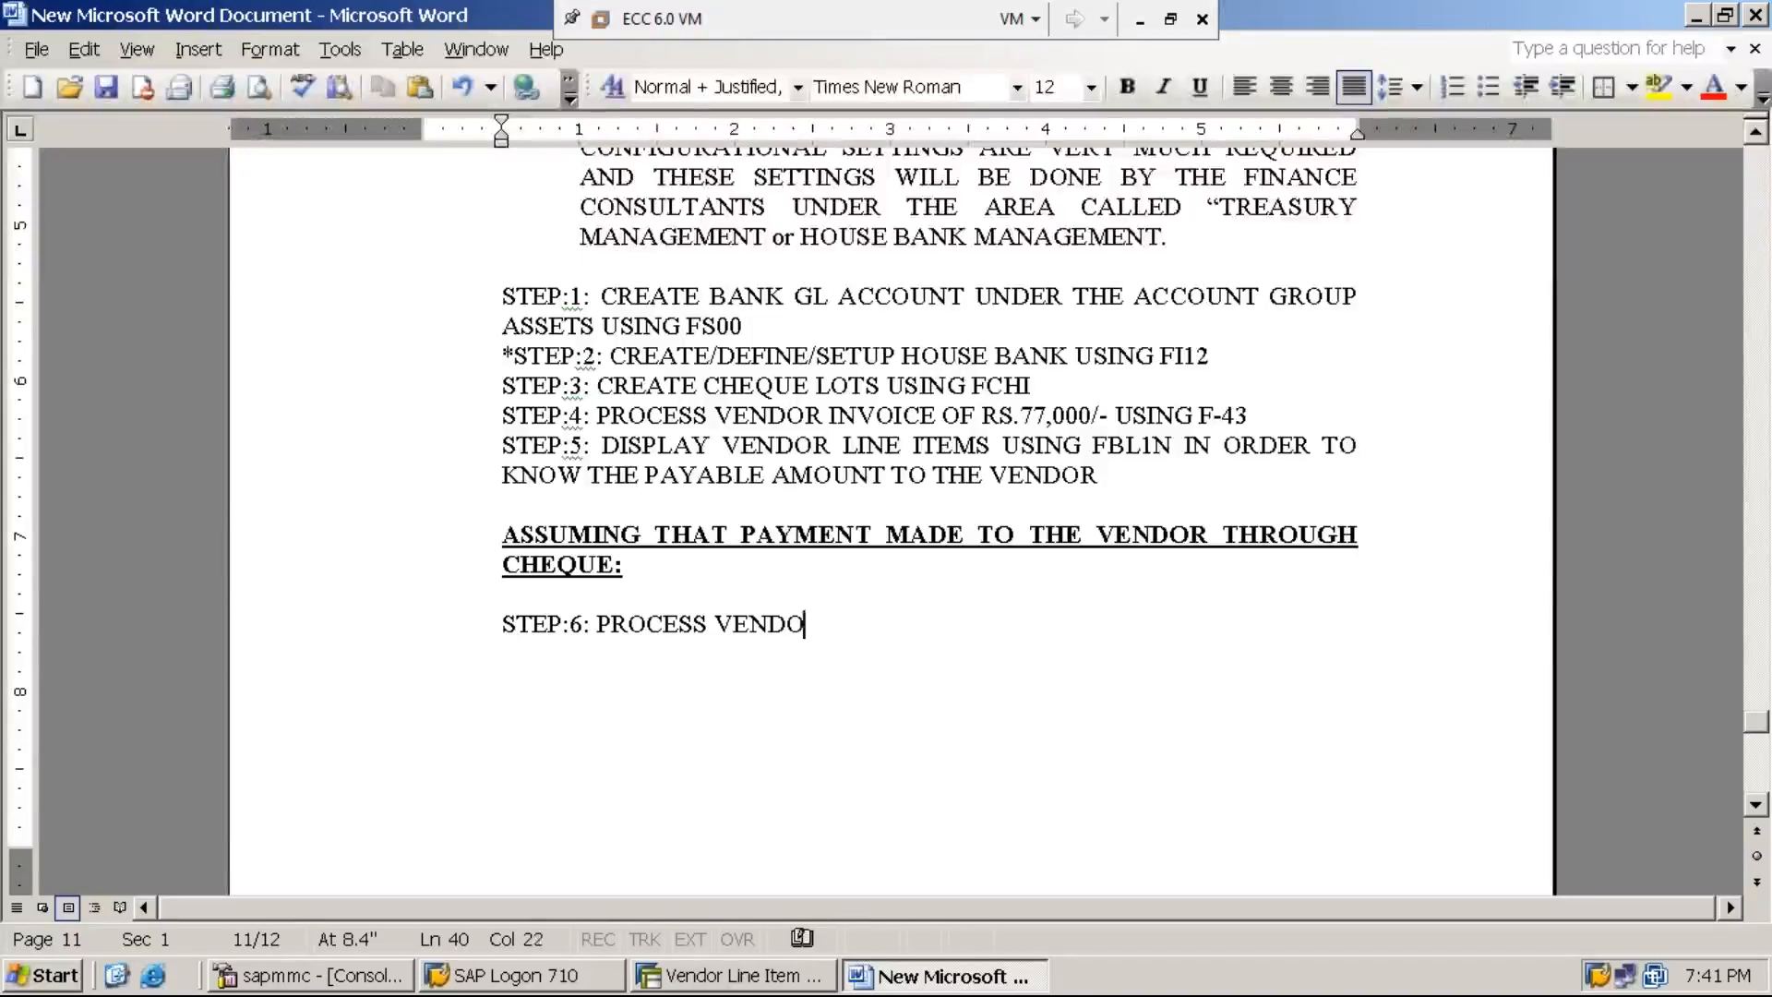
text(R PAYMENT)
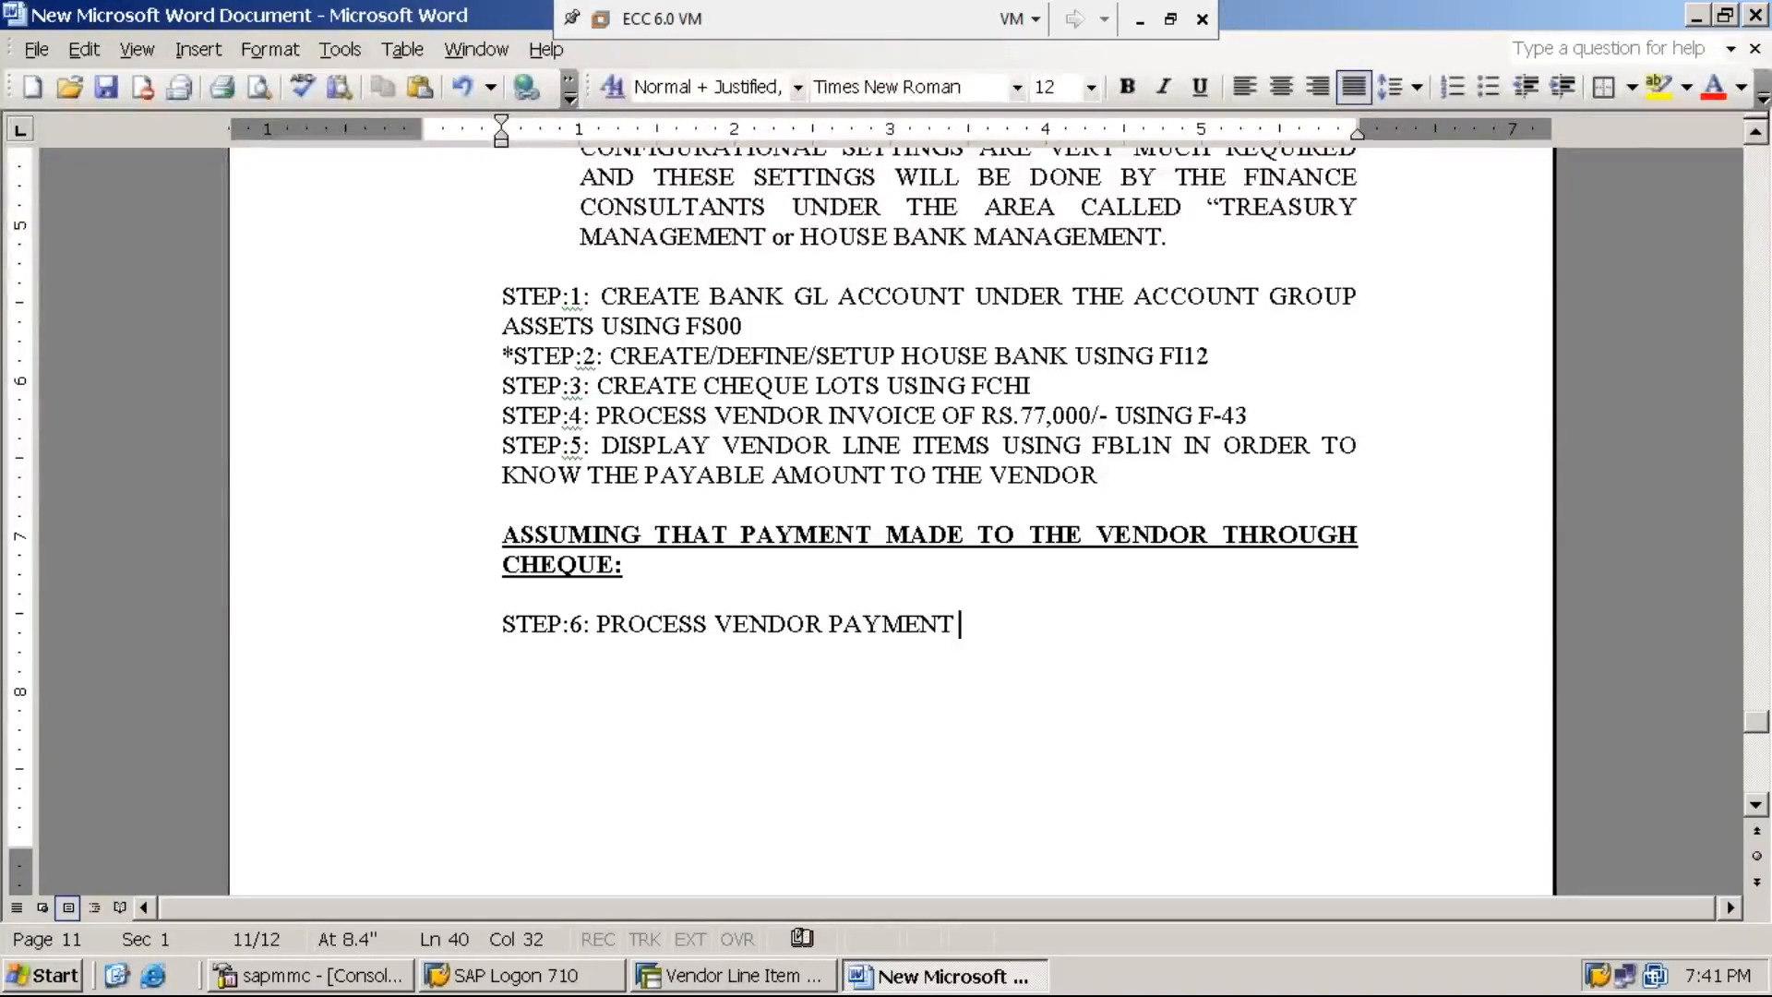
text( USING F)
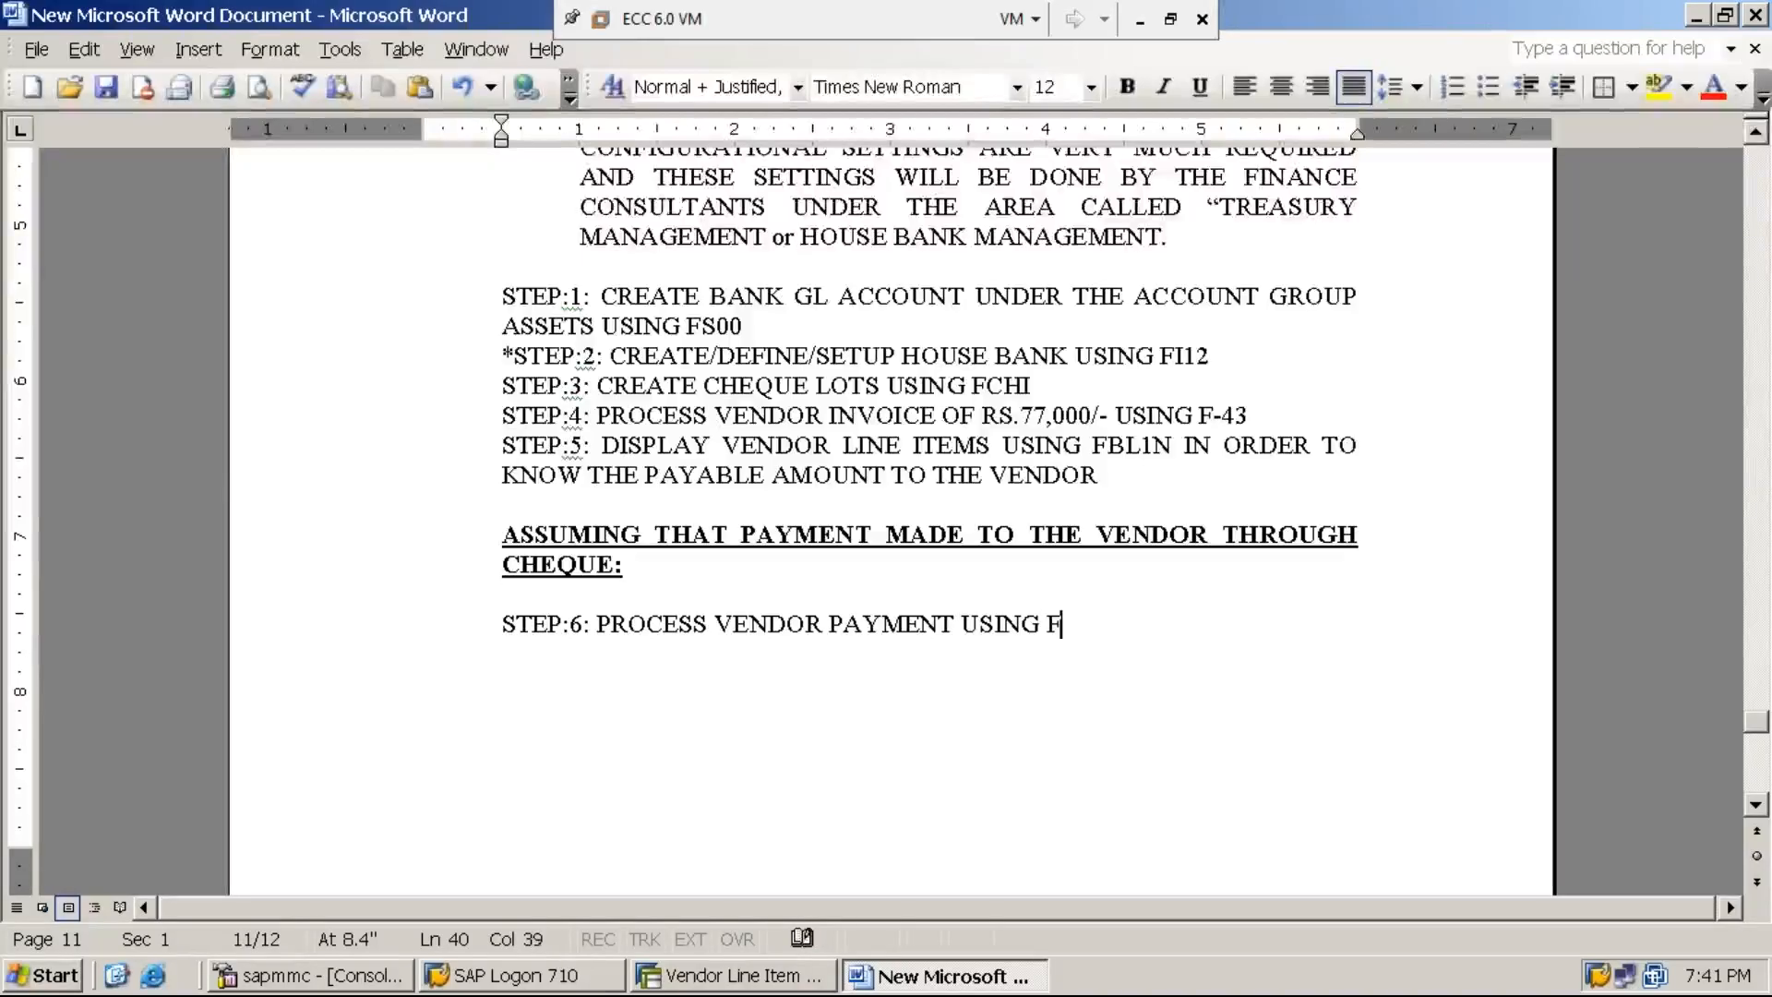
text(-53)
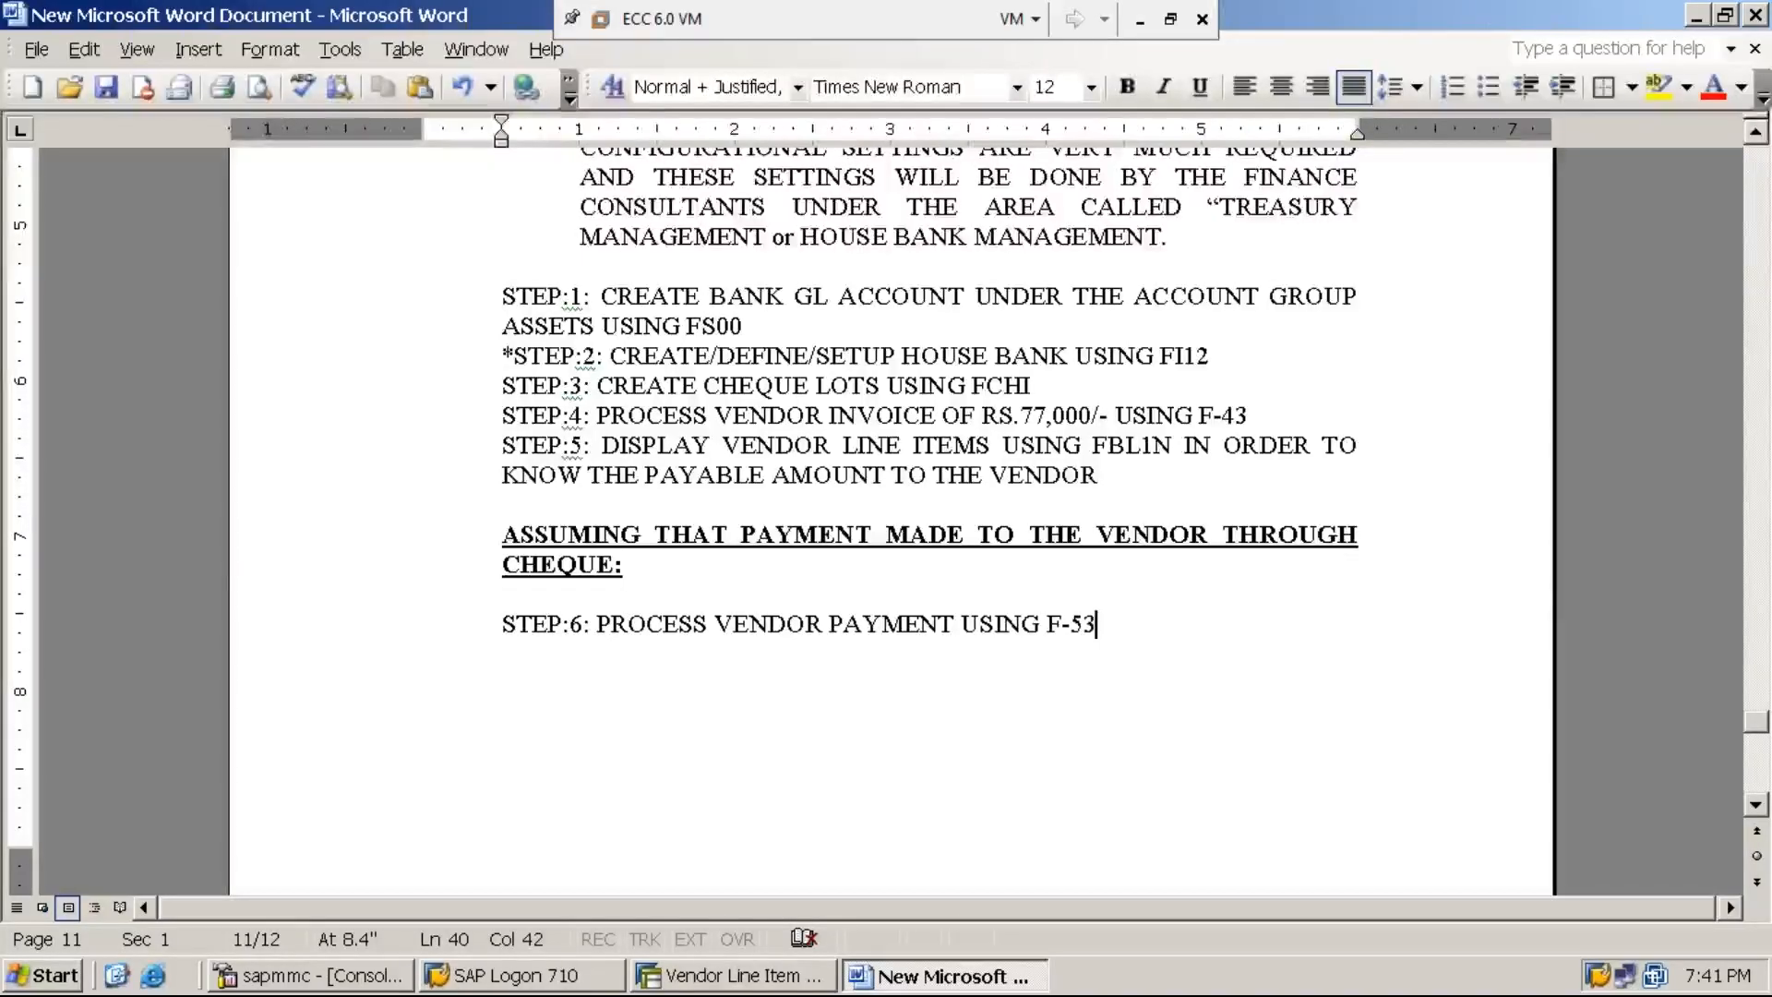
- Switch to SAP, leave the vendor line item display and start transaction F-53
click(741, 979)
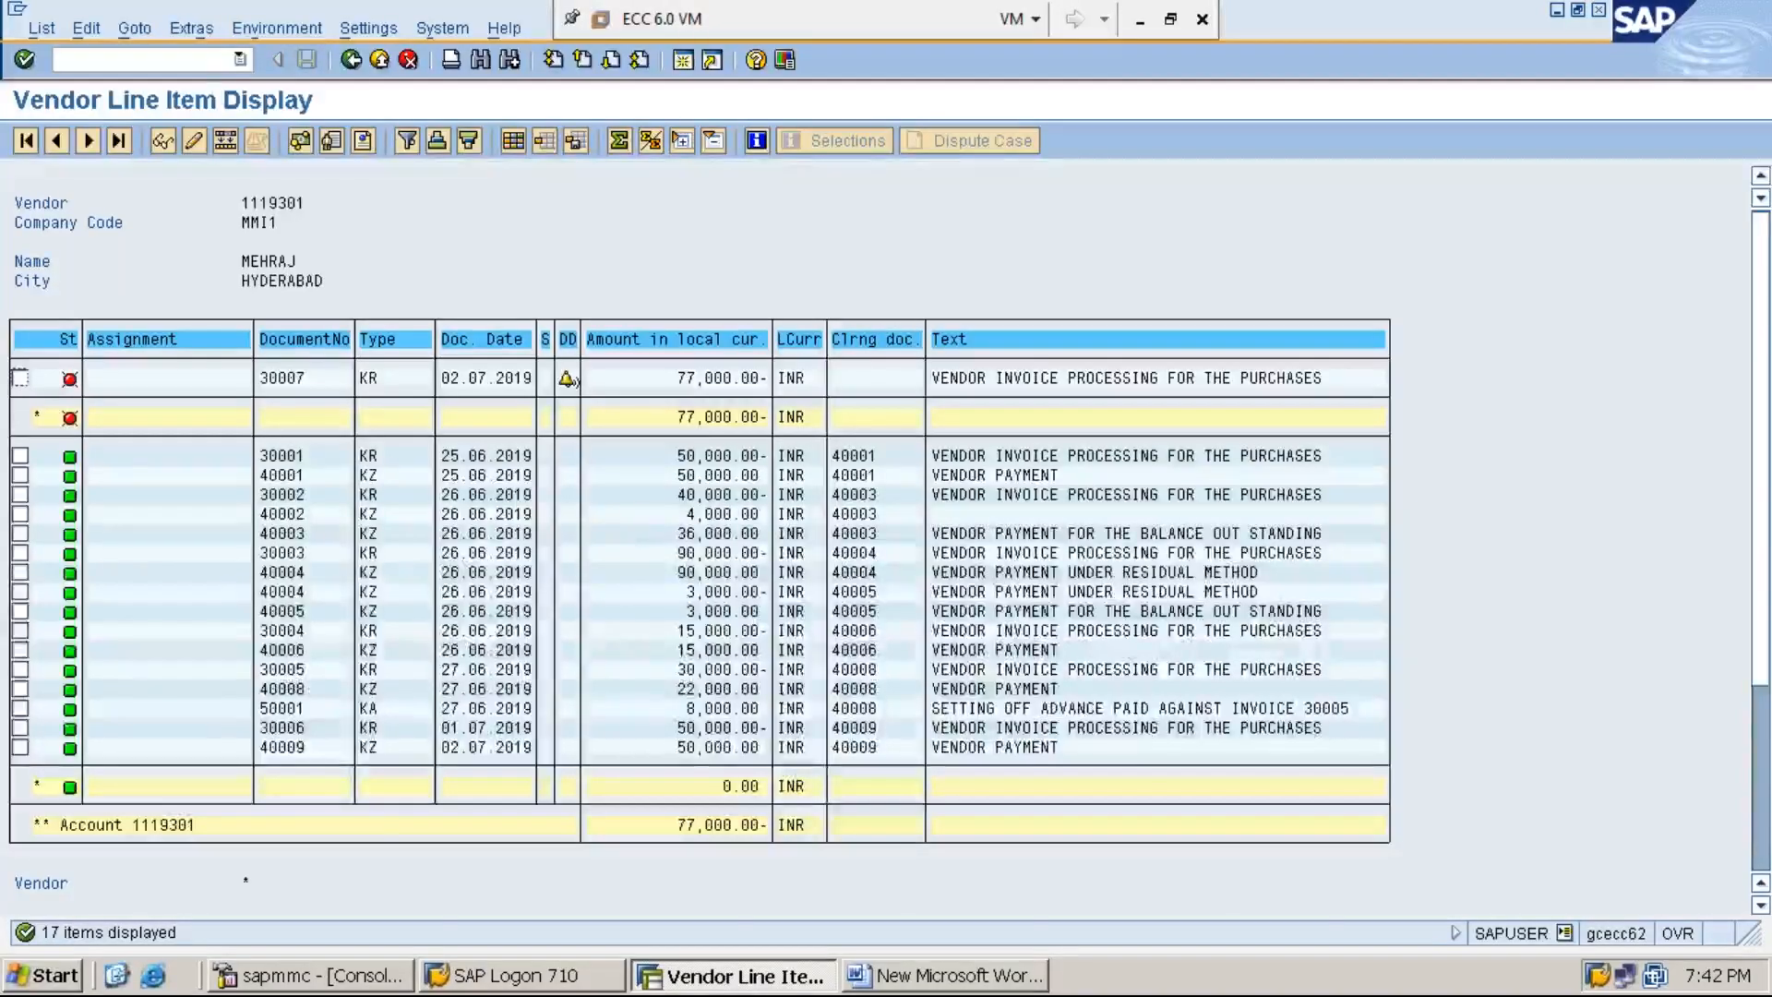
click(201, 61)
text(/n)
key(Return)
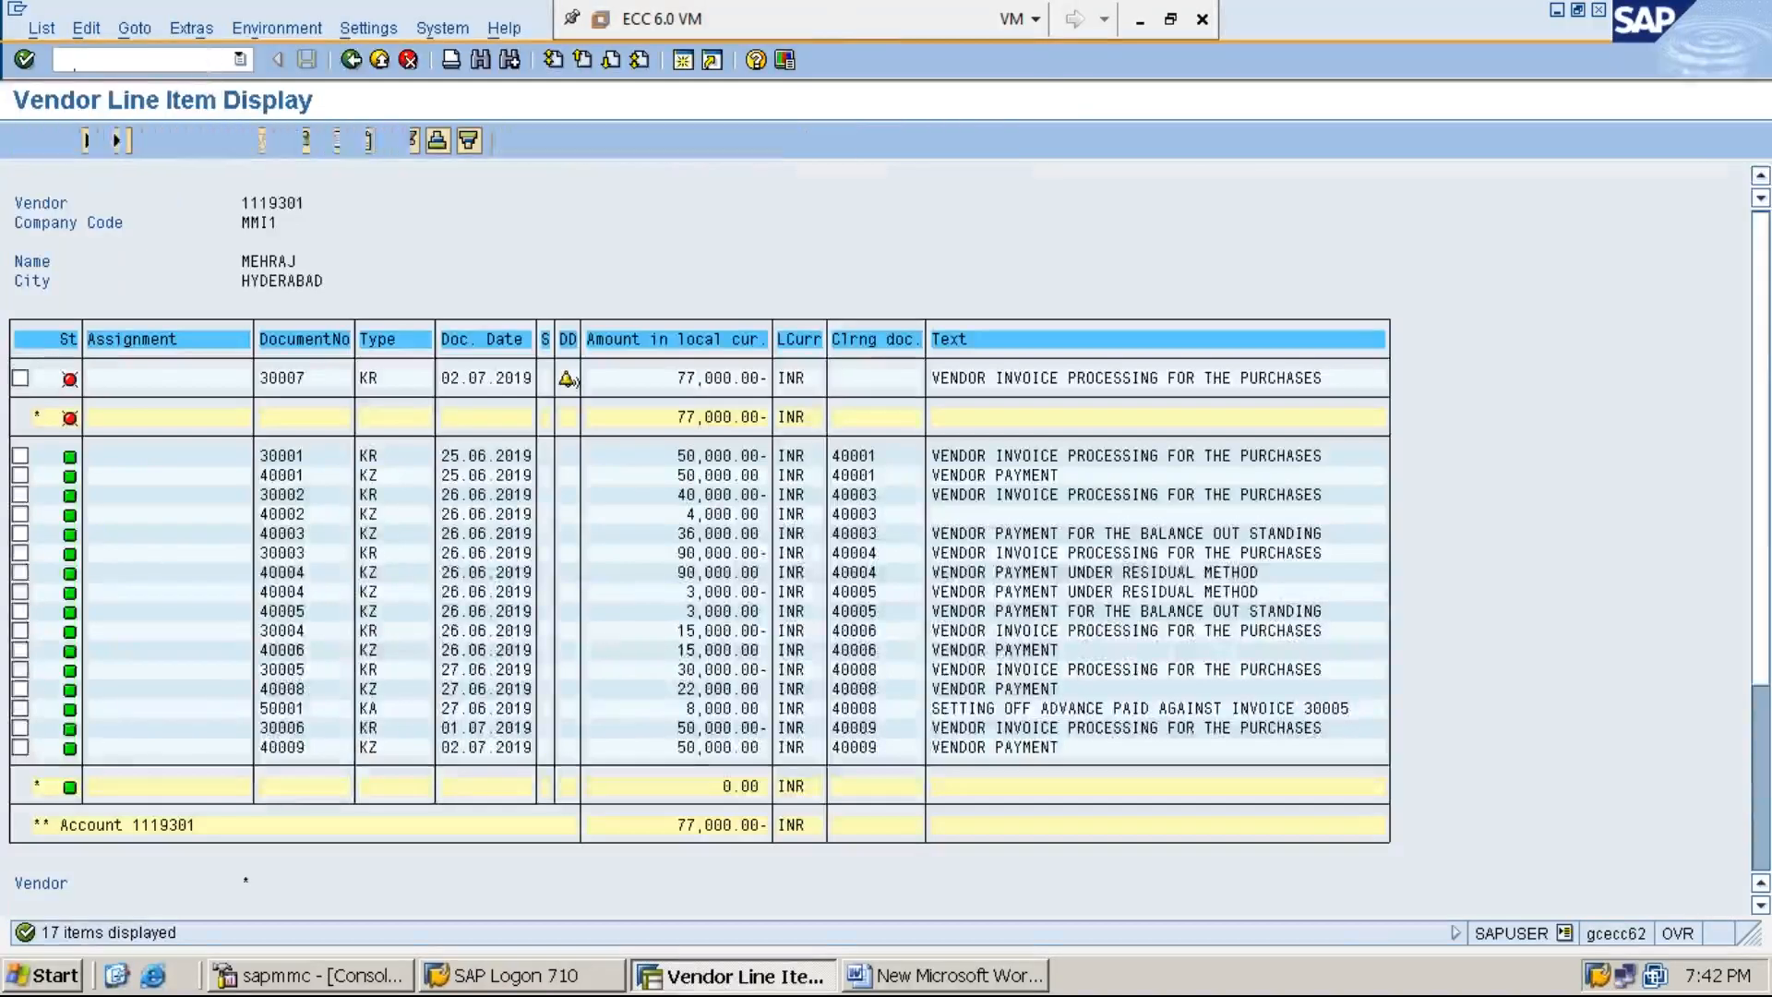
text(F-53)
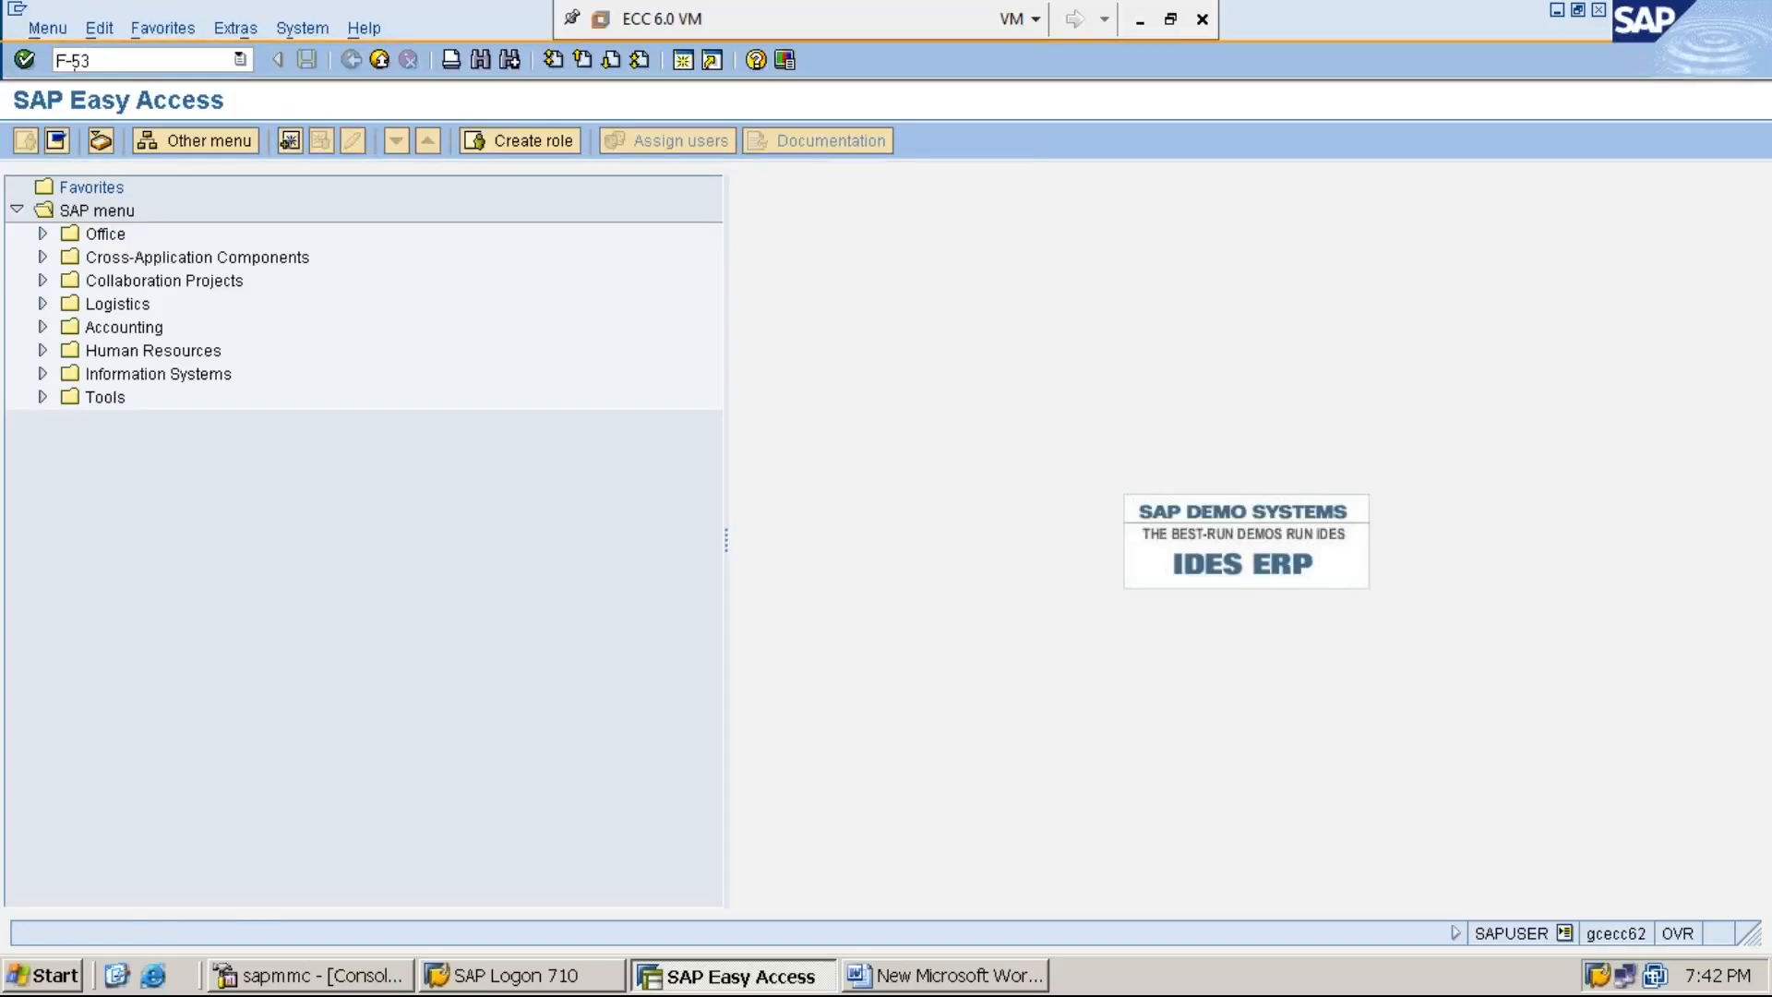
key(Return)
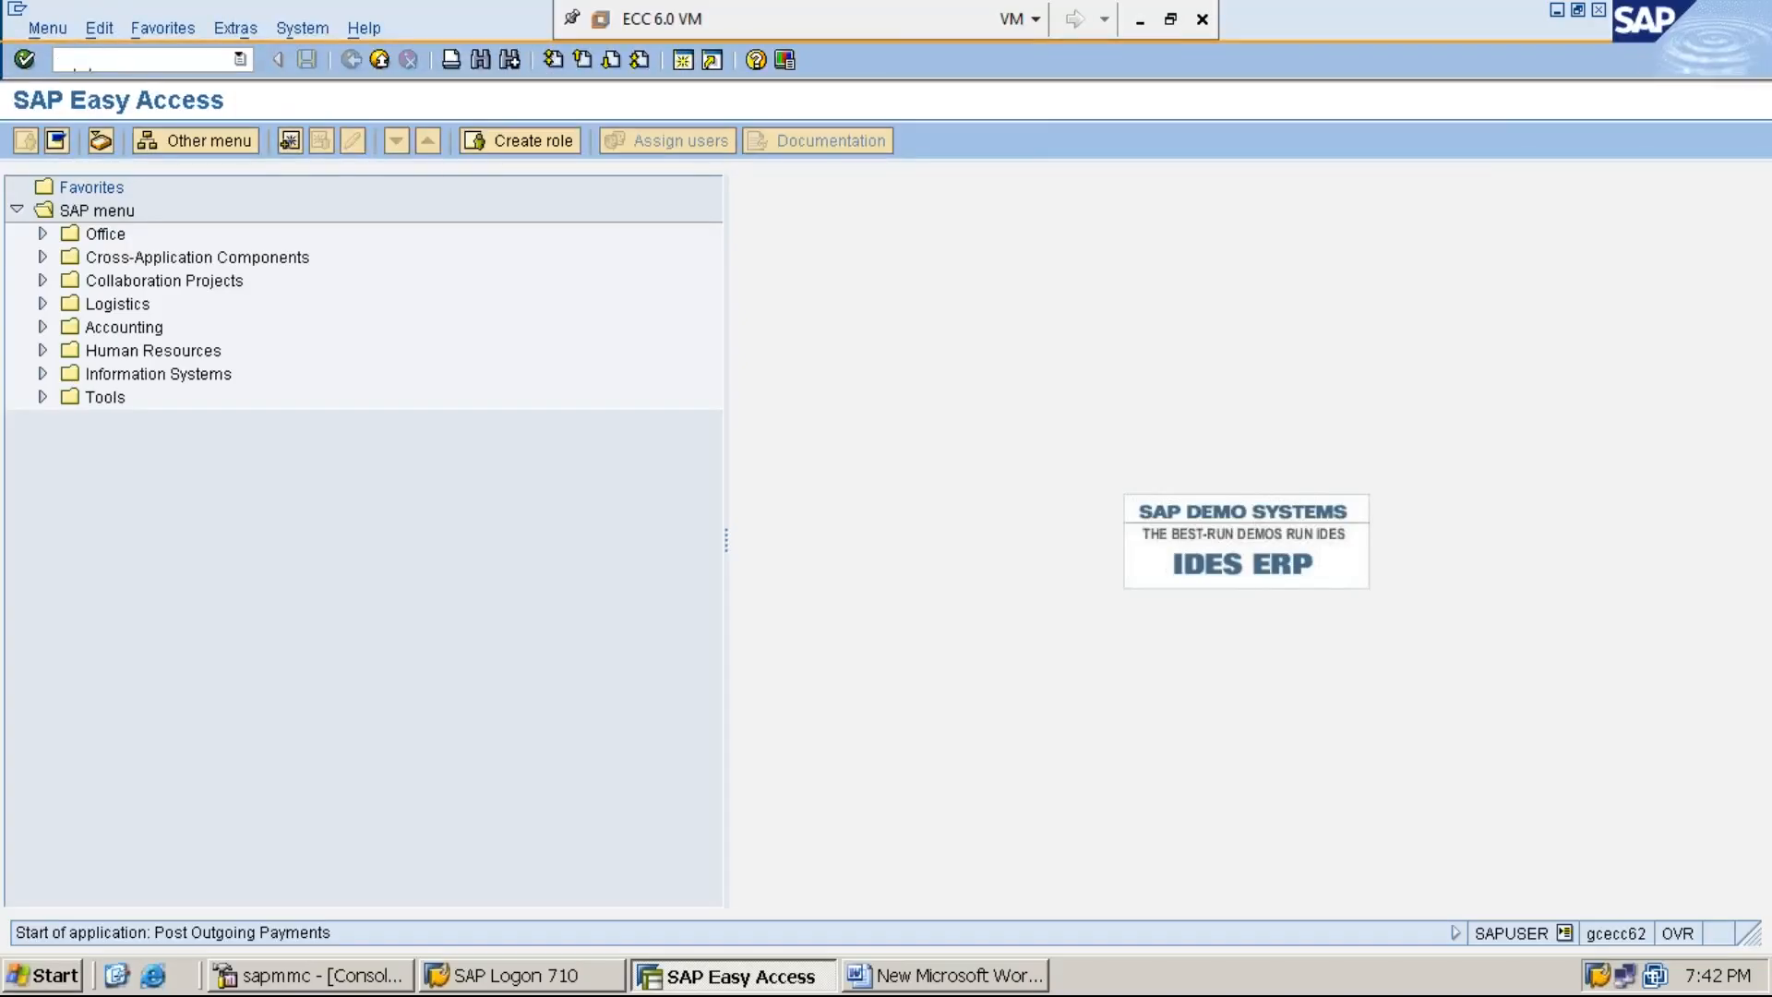
- Set the payment's document date to 02.07.2019 and go through the document type, company code, posting date, period and currency
key(F4)
key(Return)
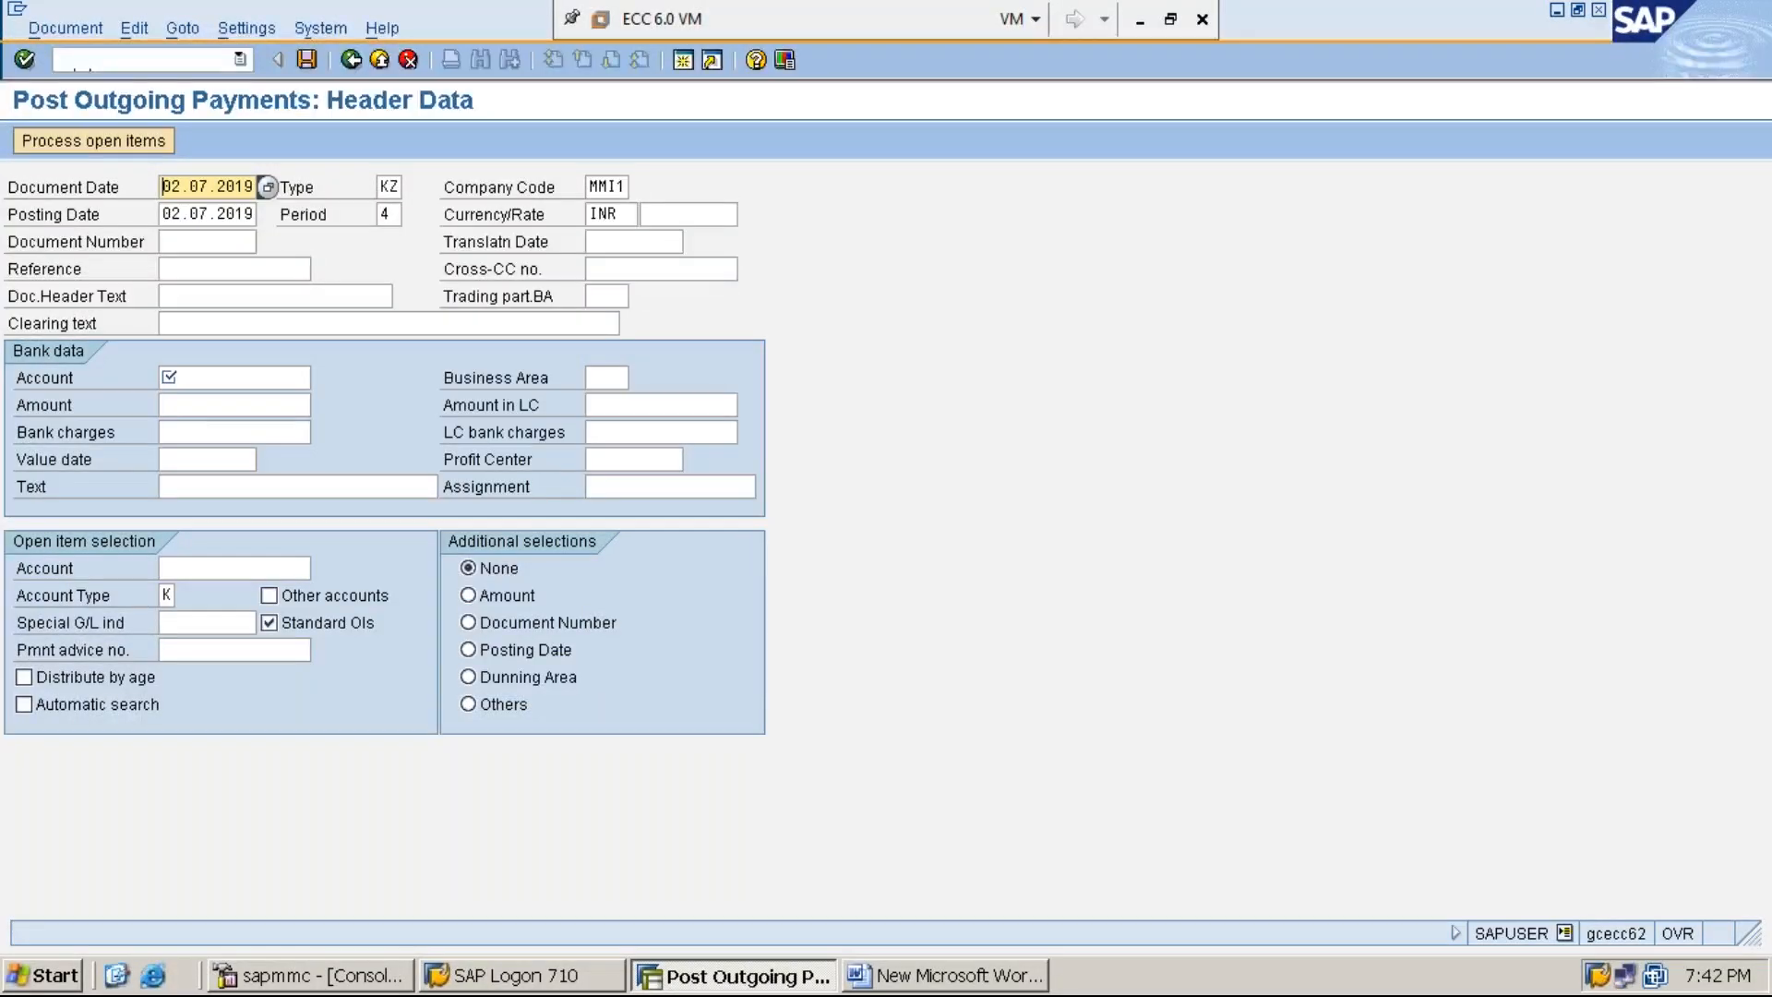
key(Tab)
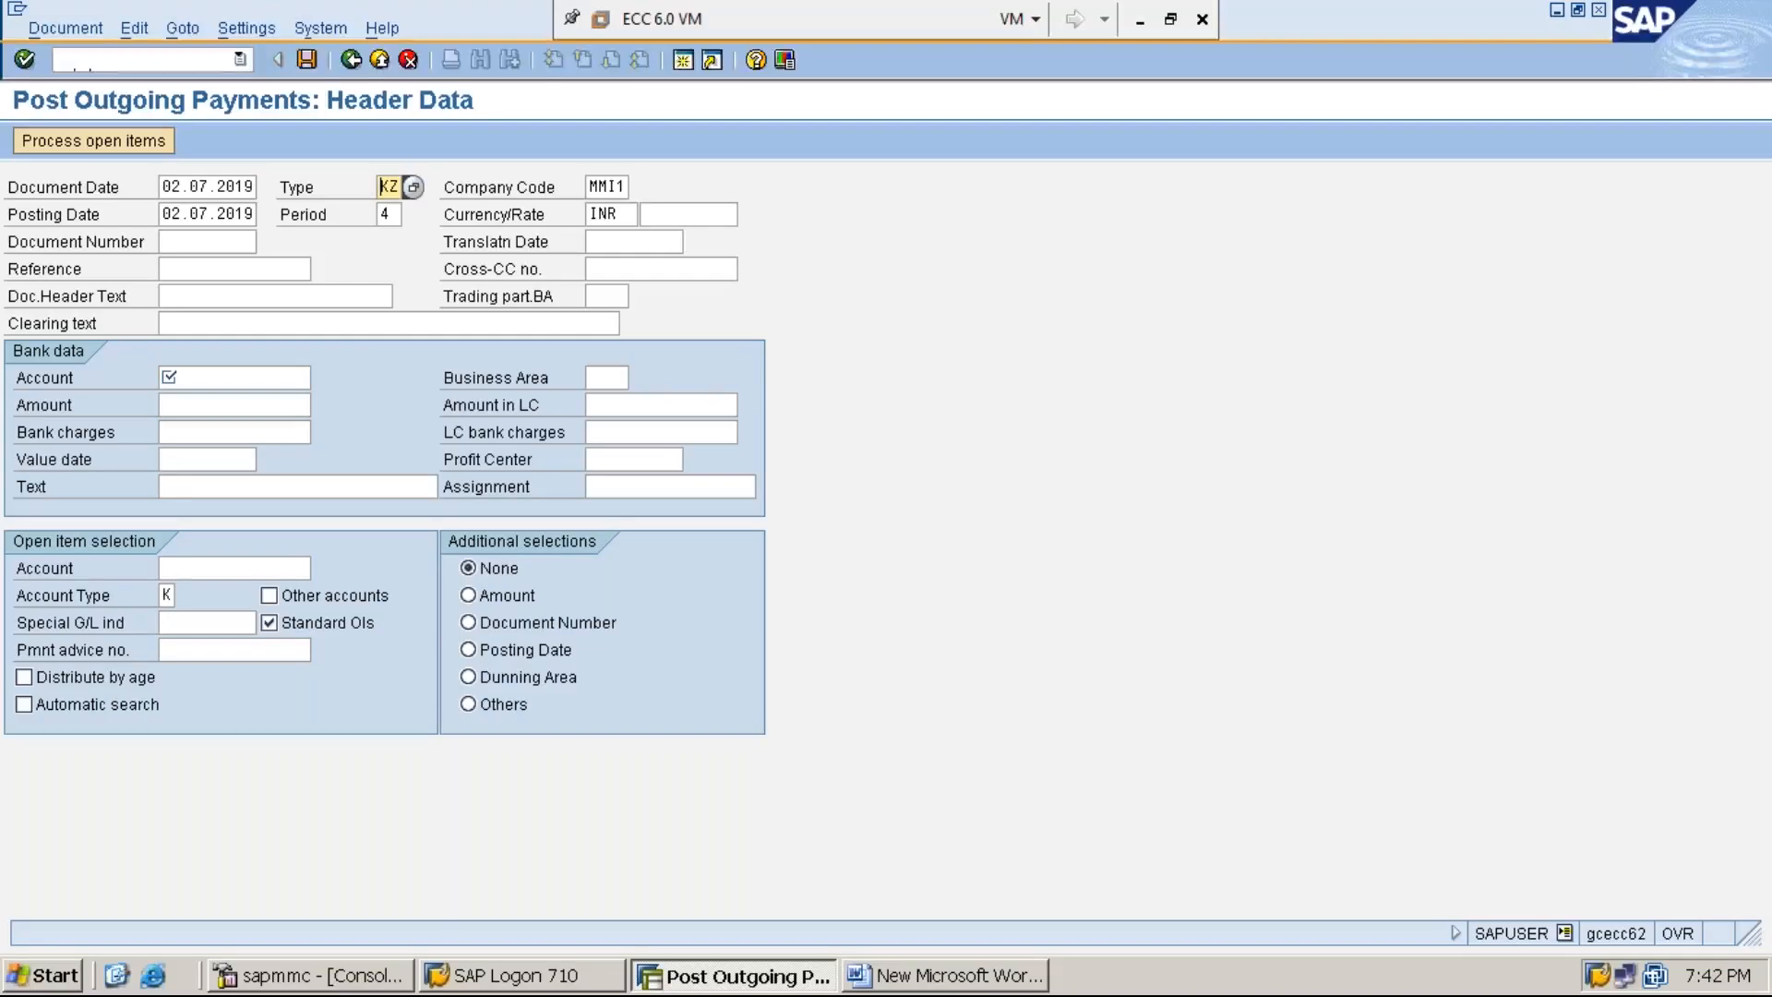
key(Tab)
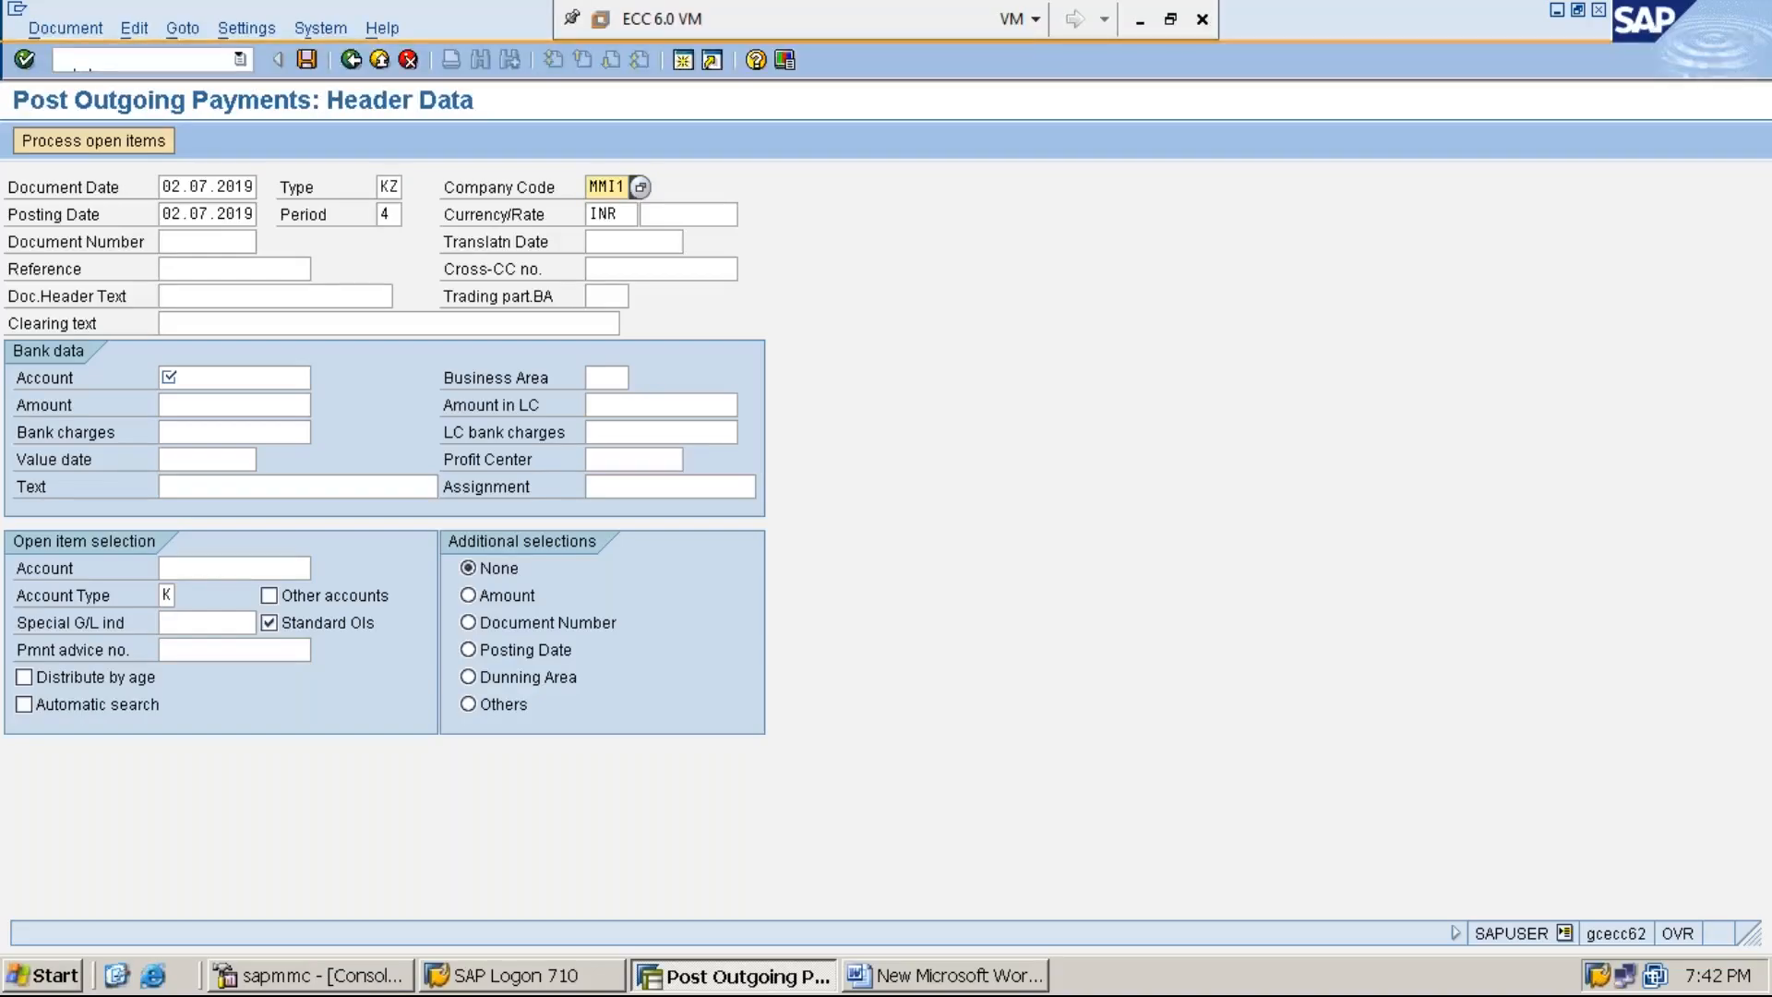
key(Tab)
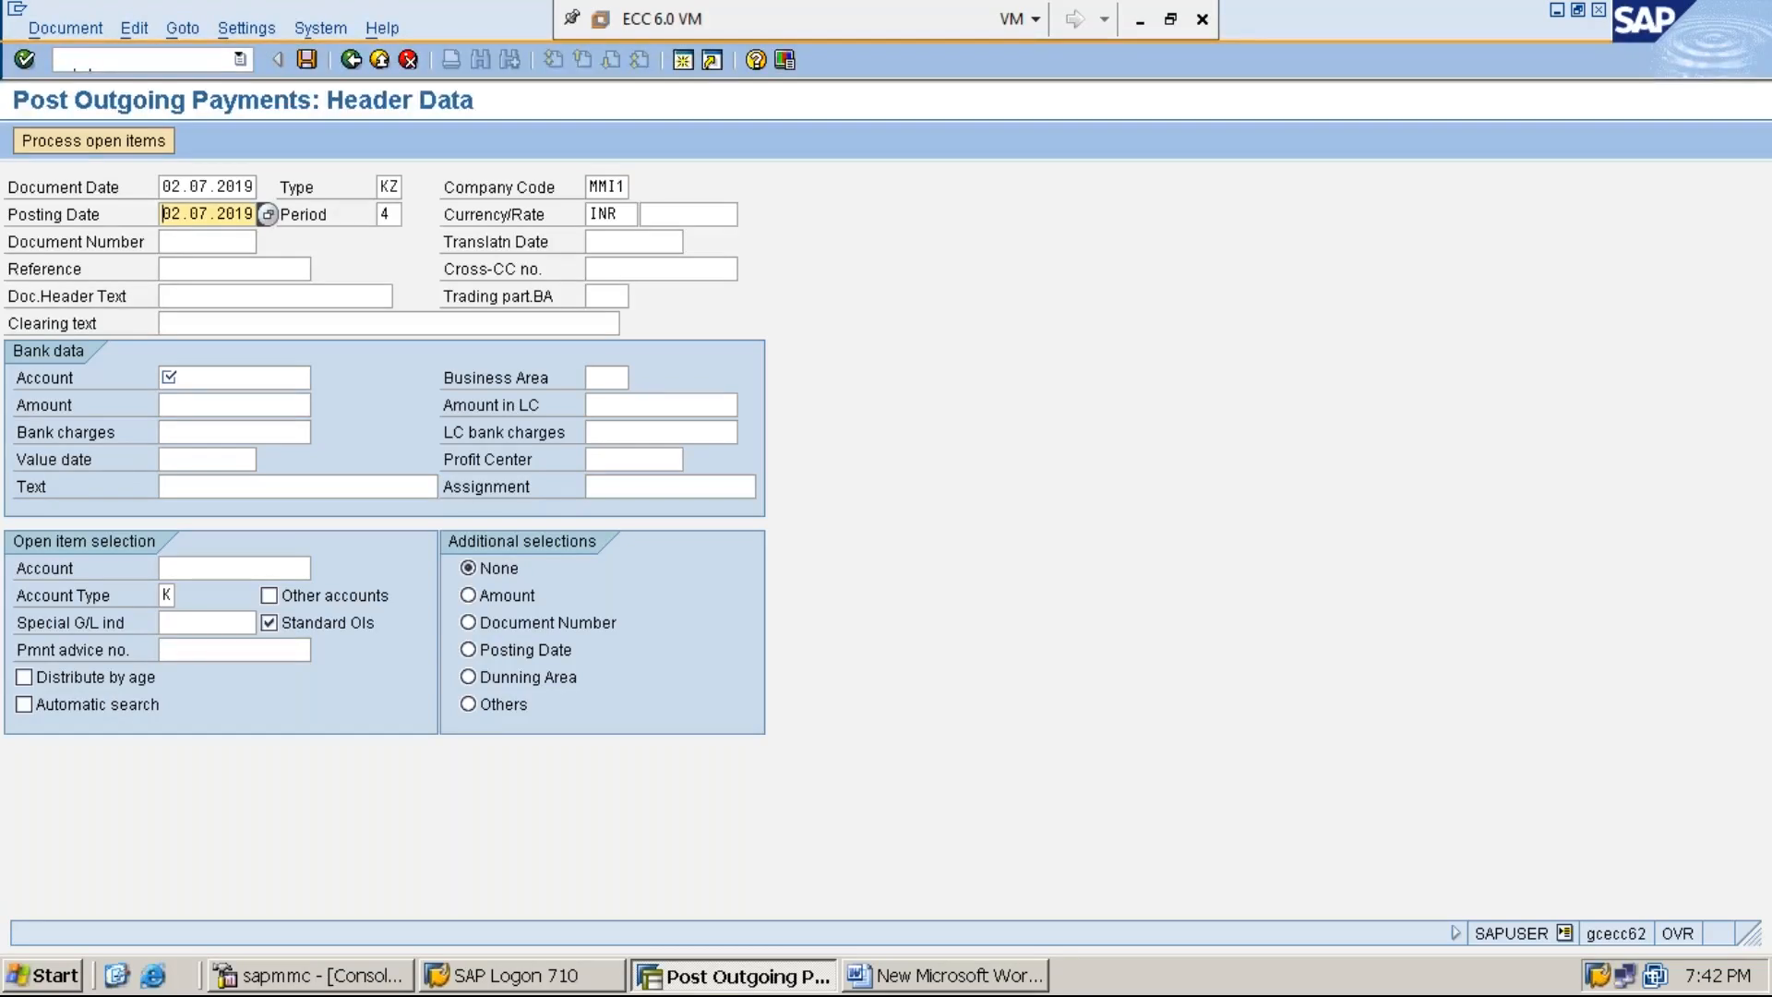
key(Tab)
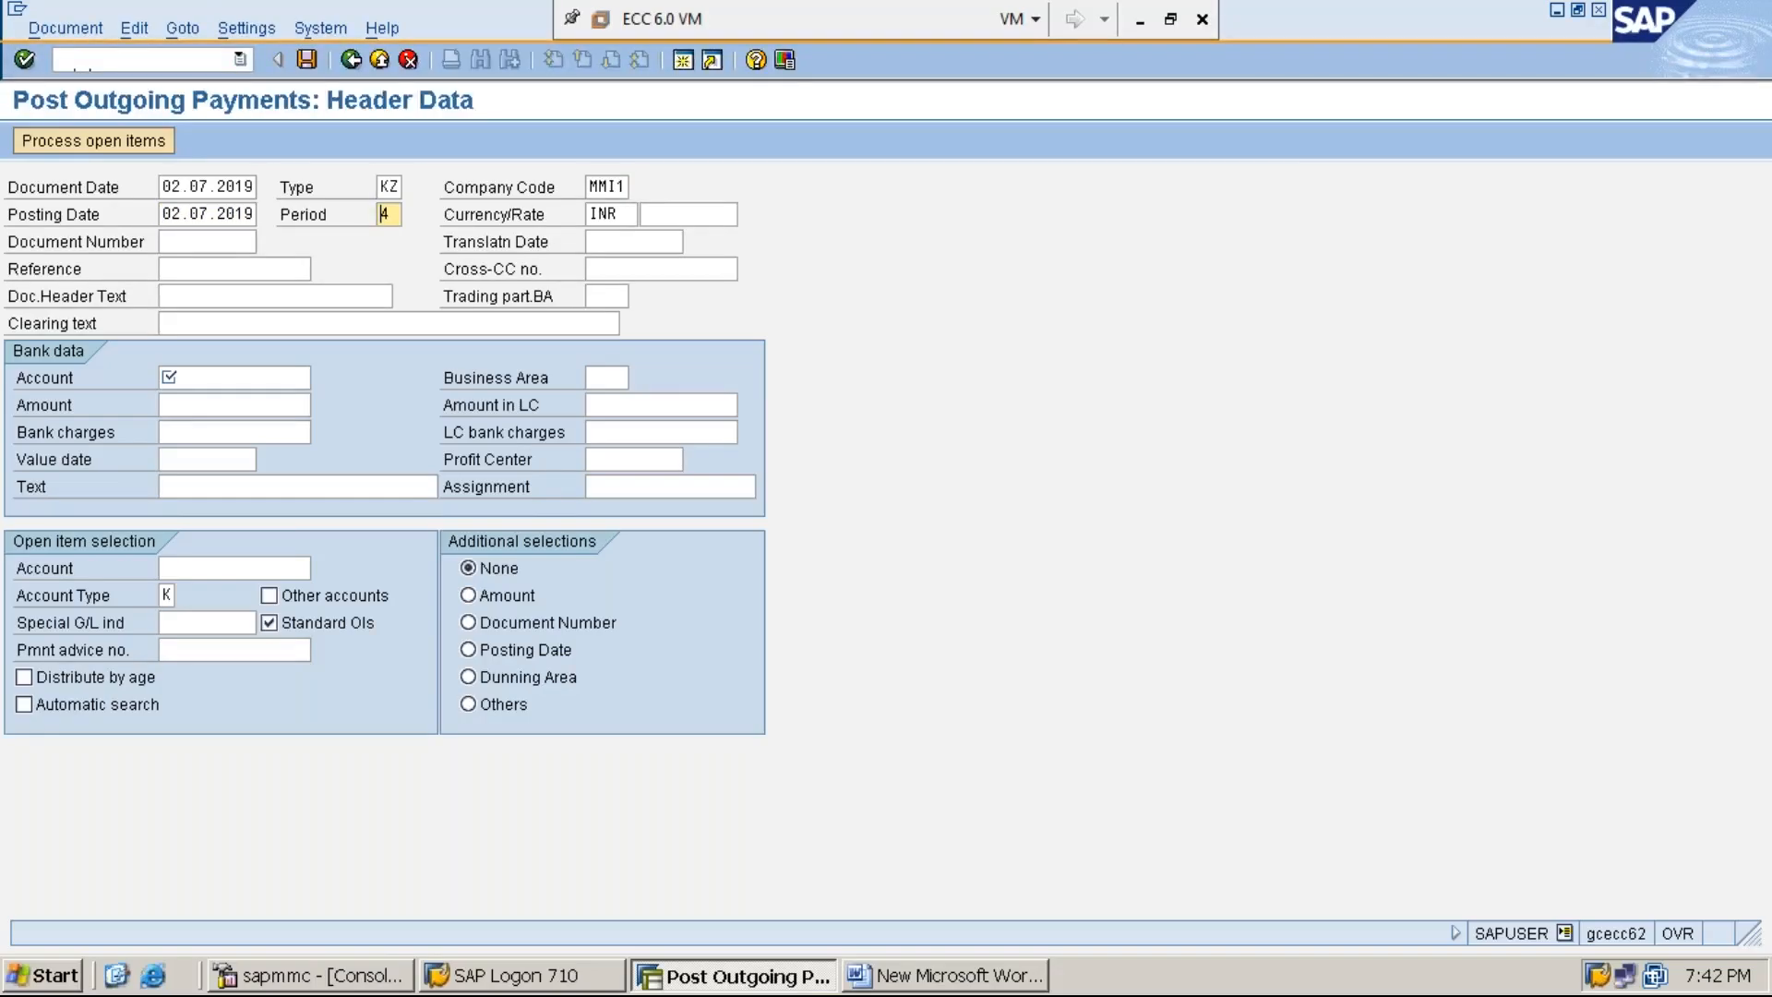
key(Tab)
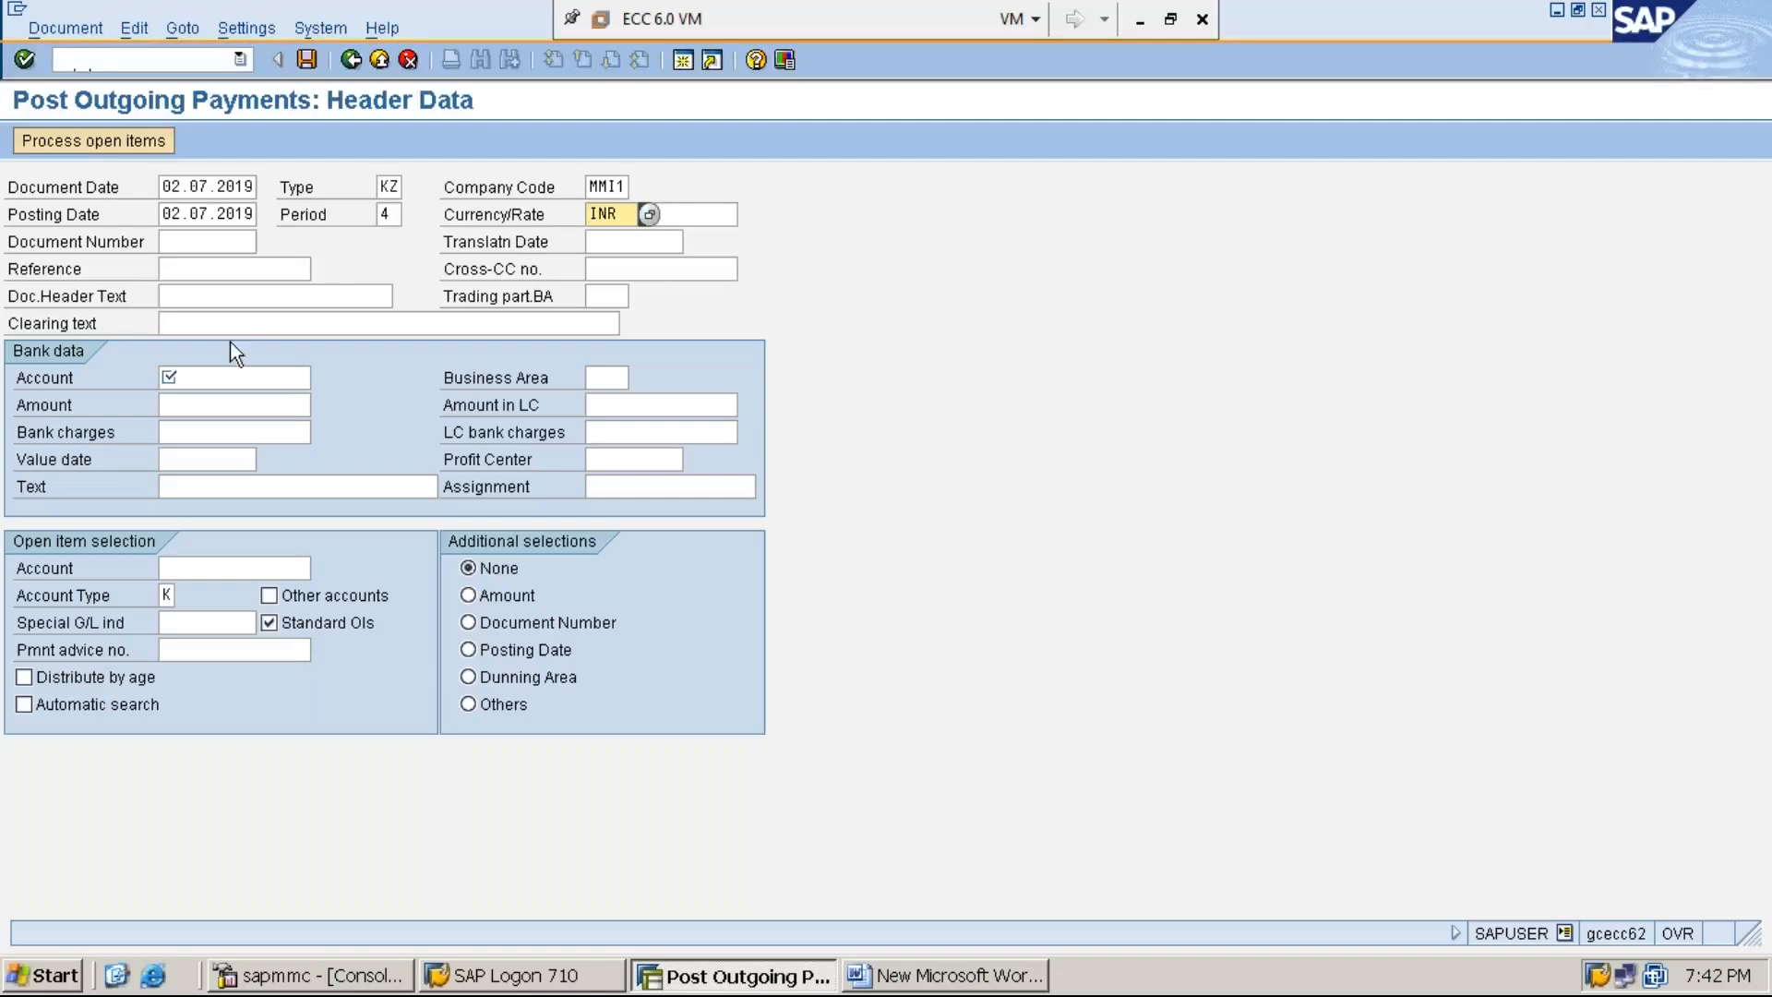
- Enter "VENDOR PAYMENT THROUGH CHEQUE-000001" as the clearing text of the outgoing payment
click(264, 322)
text(VENDOR PA)
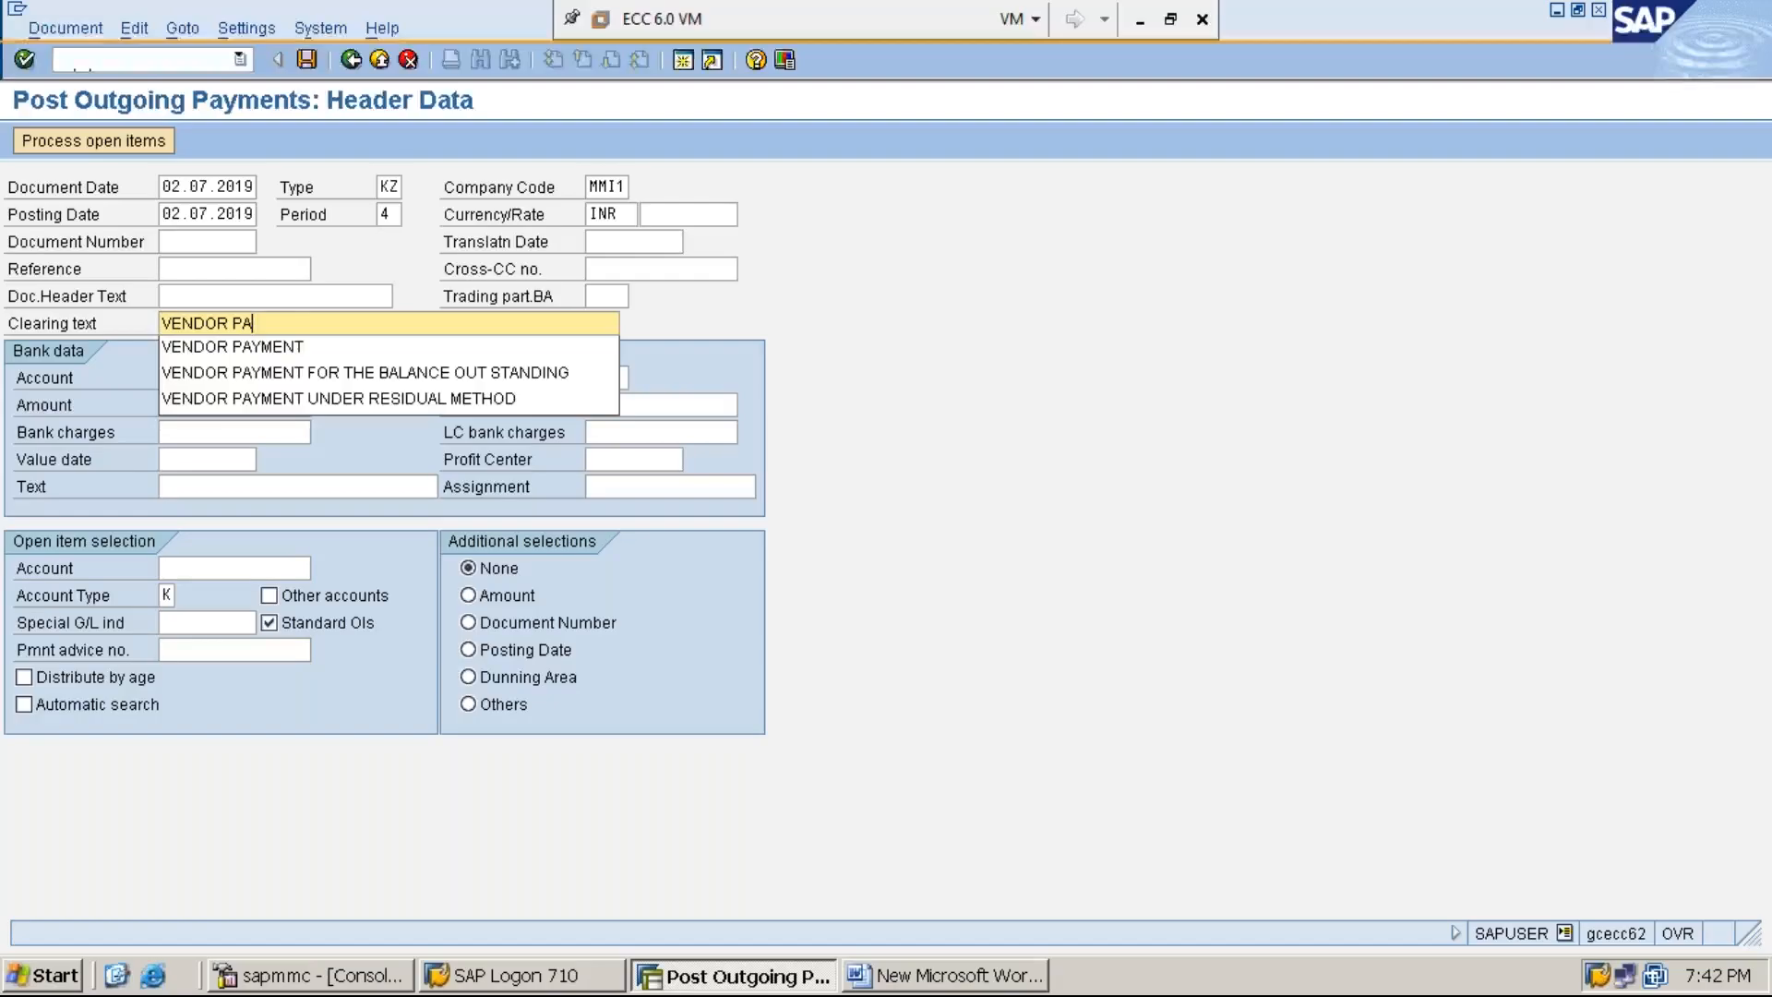
text(YMENT TH)
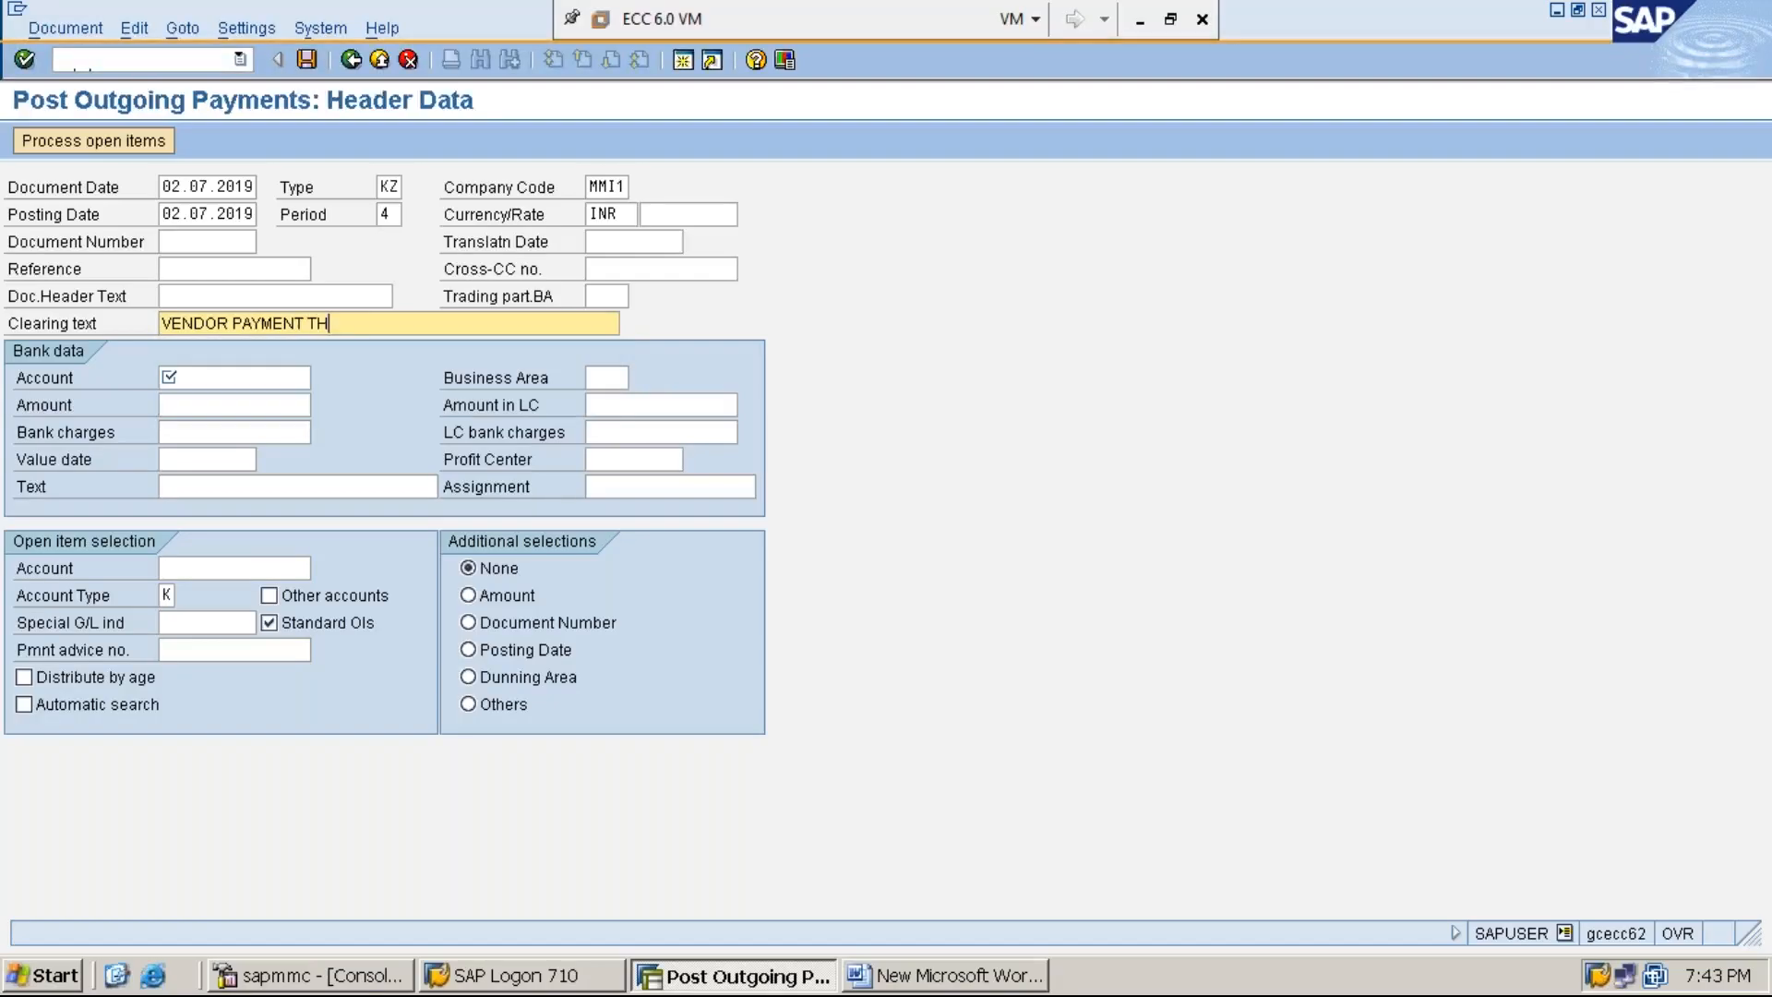
text(ROUGH CHEQUE-000)
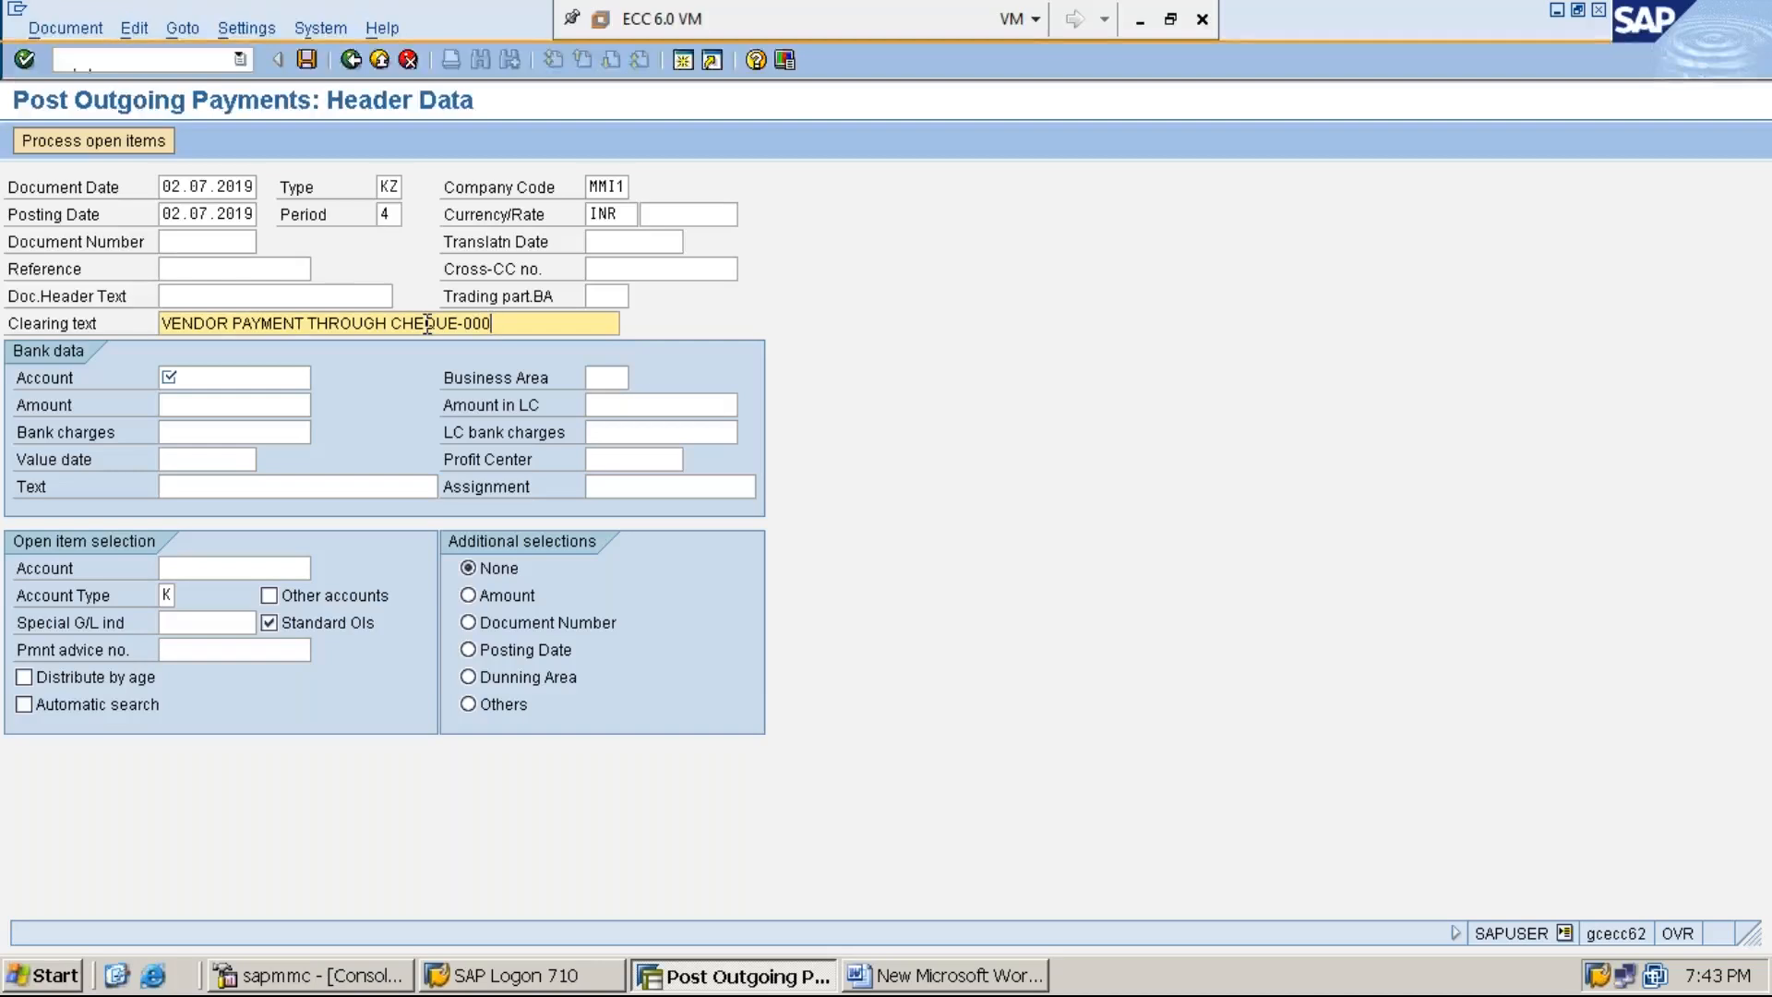
text(001)
- Open transaction FS00 in a second SAP session and look up the bank G/L account in the ASSETS group for the payment
click(237, 383)
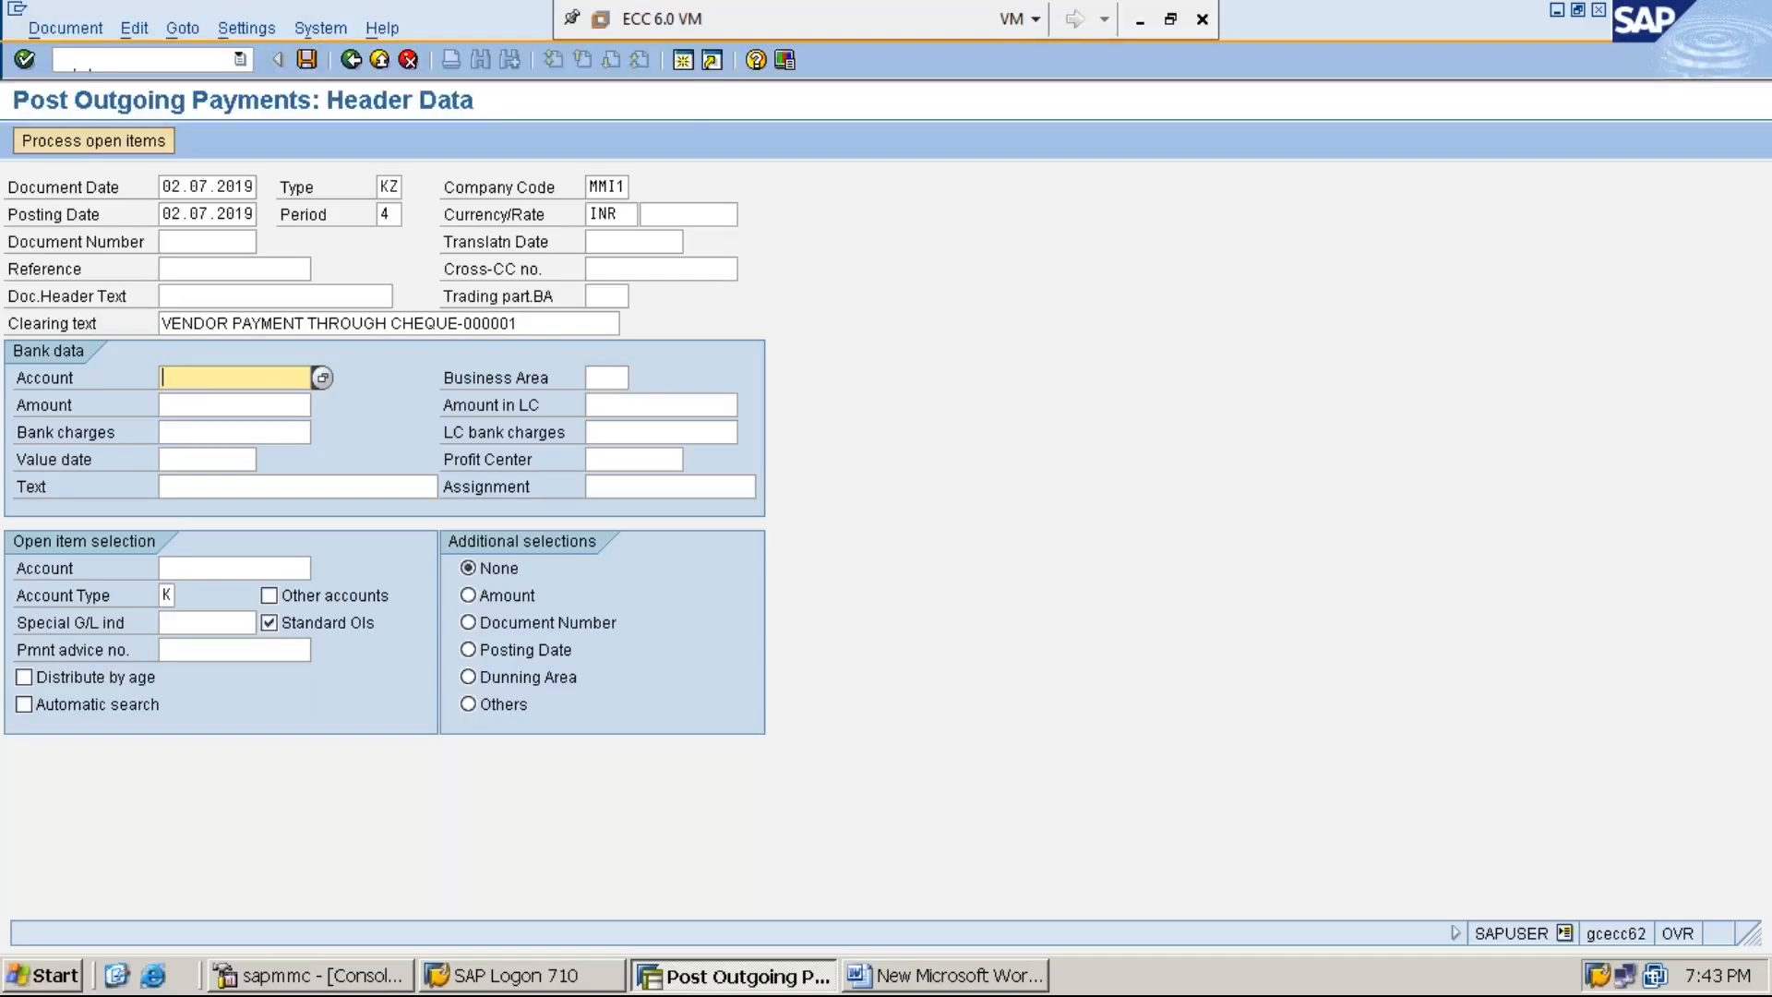
click(683, 60)
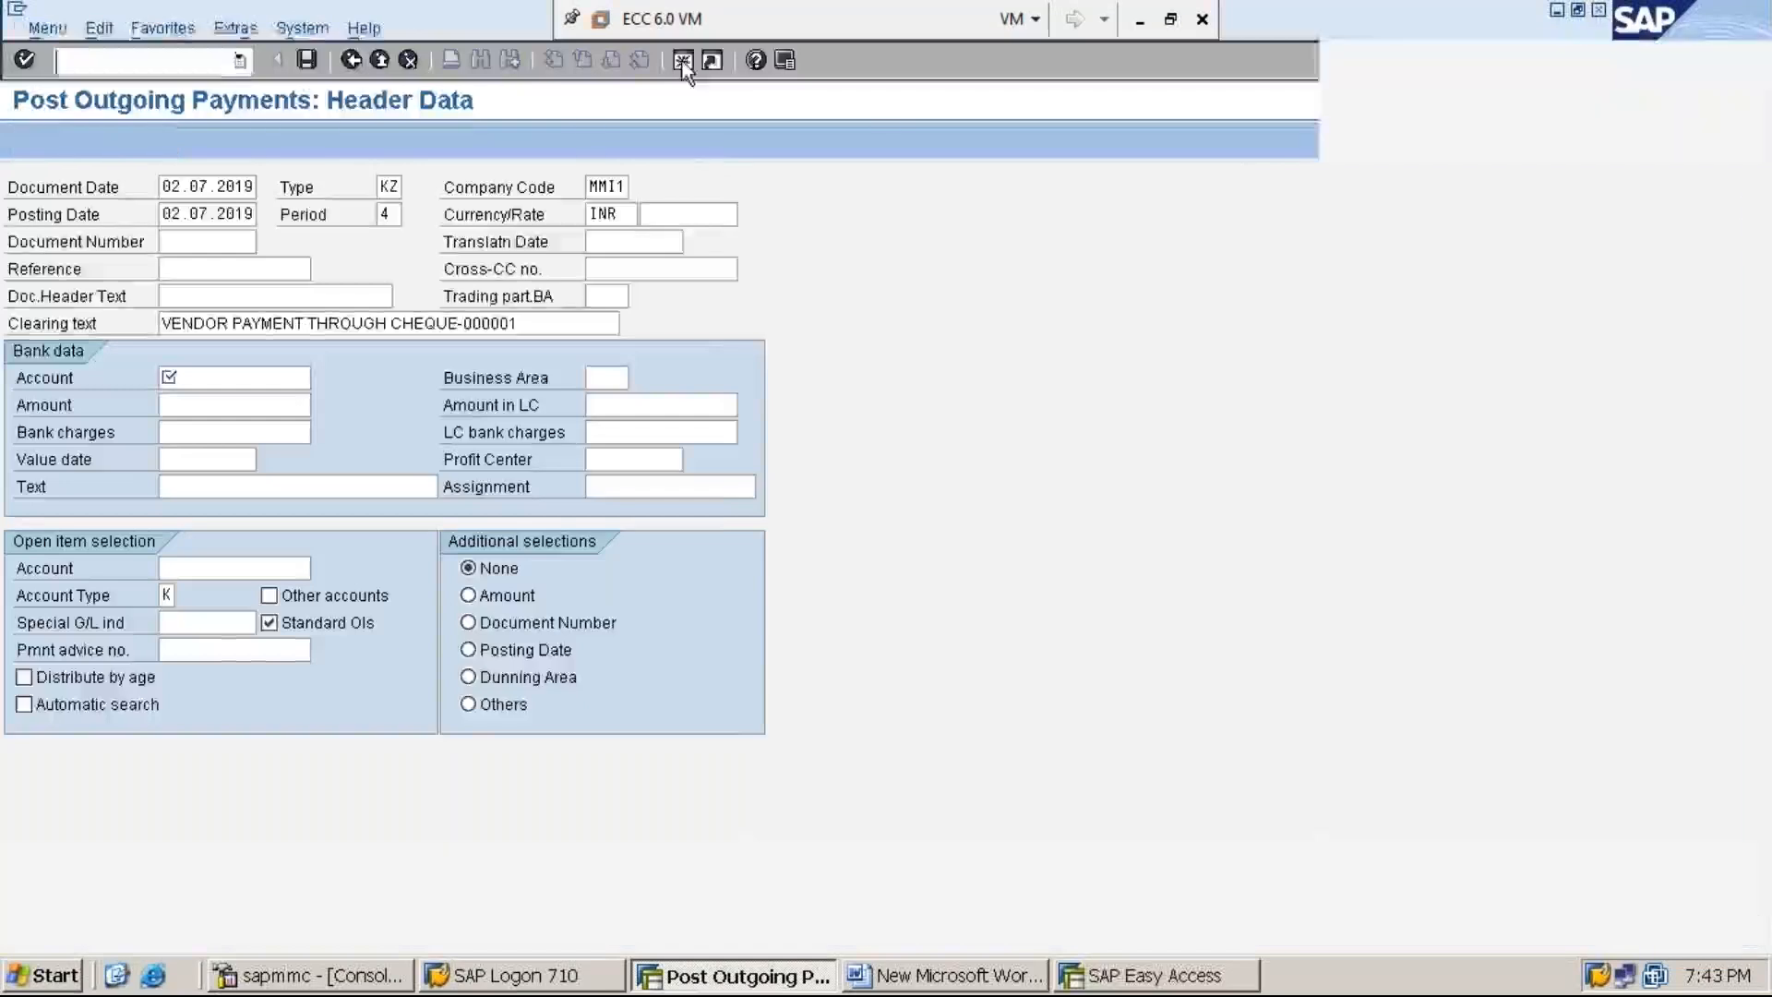
text(FS00)
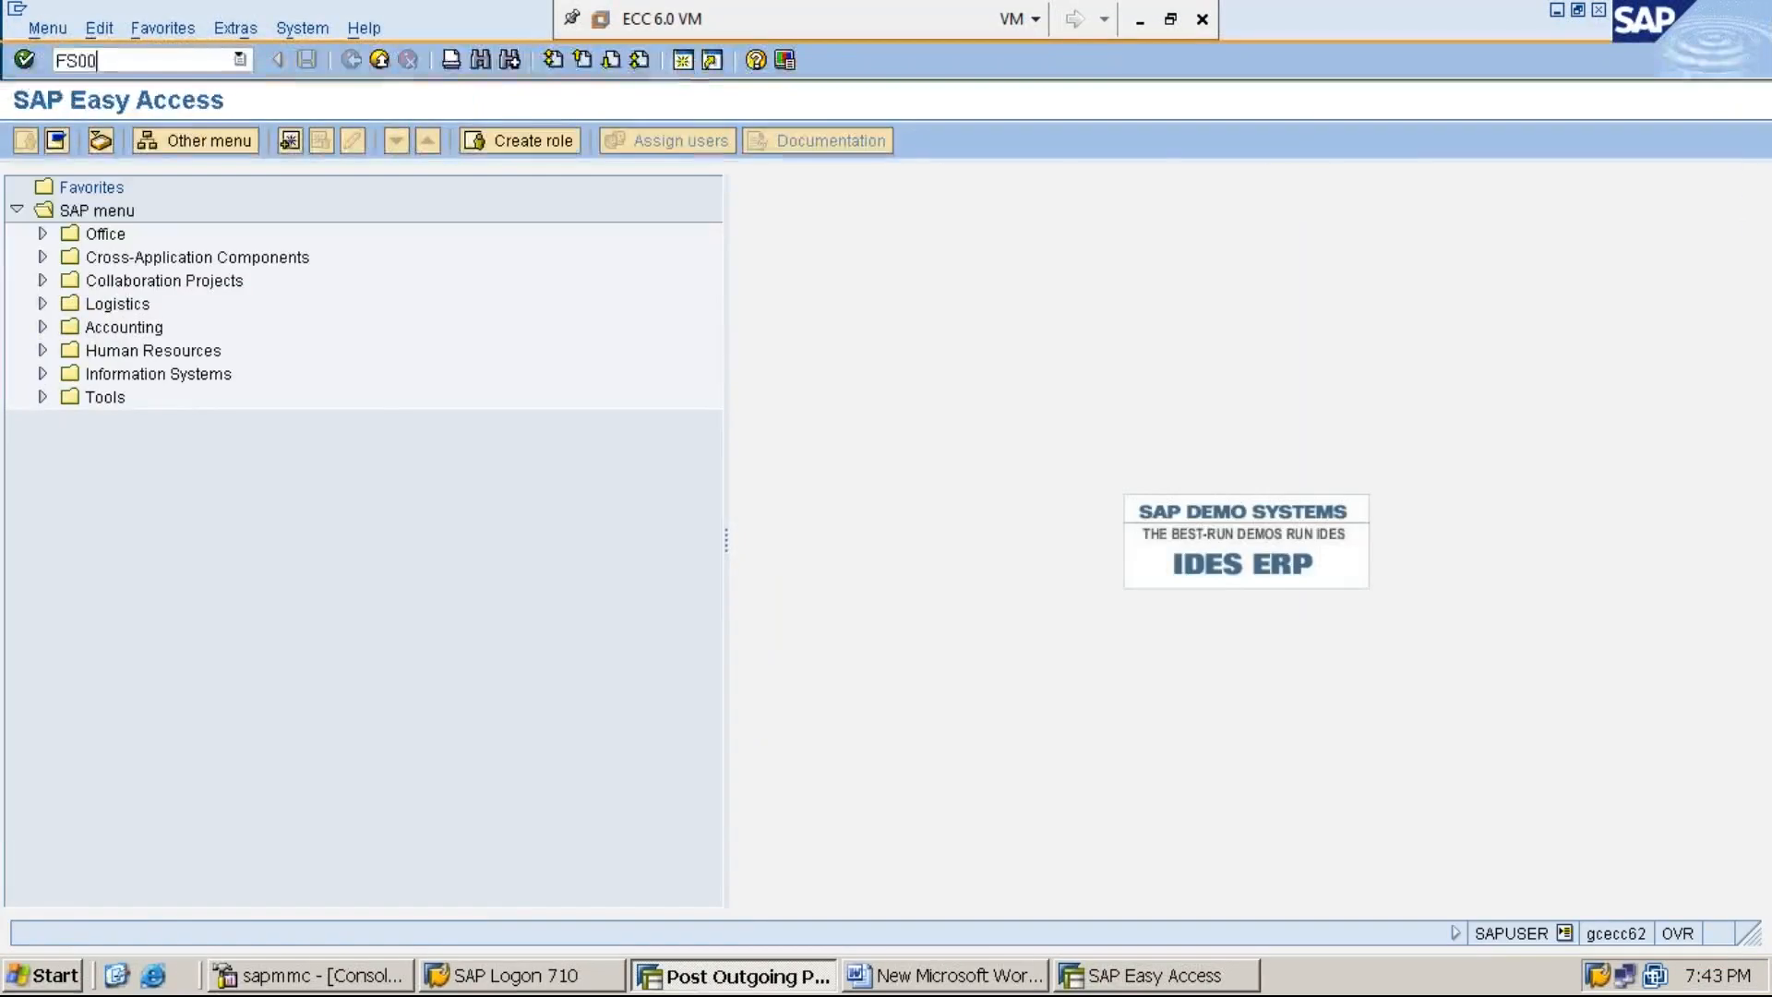
key(Return)
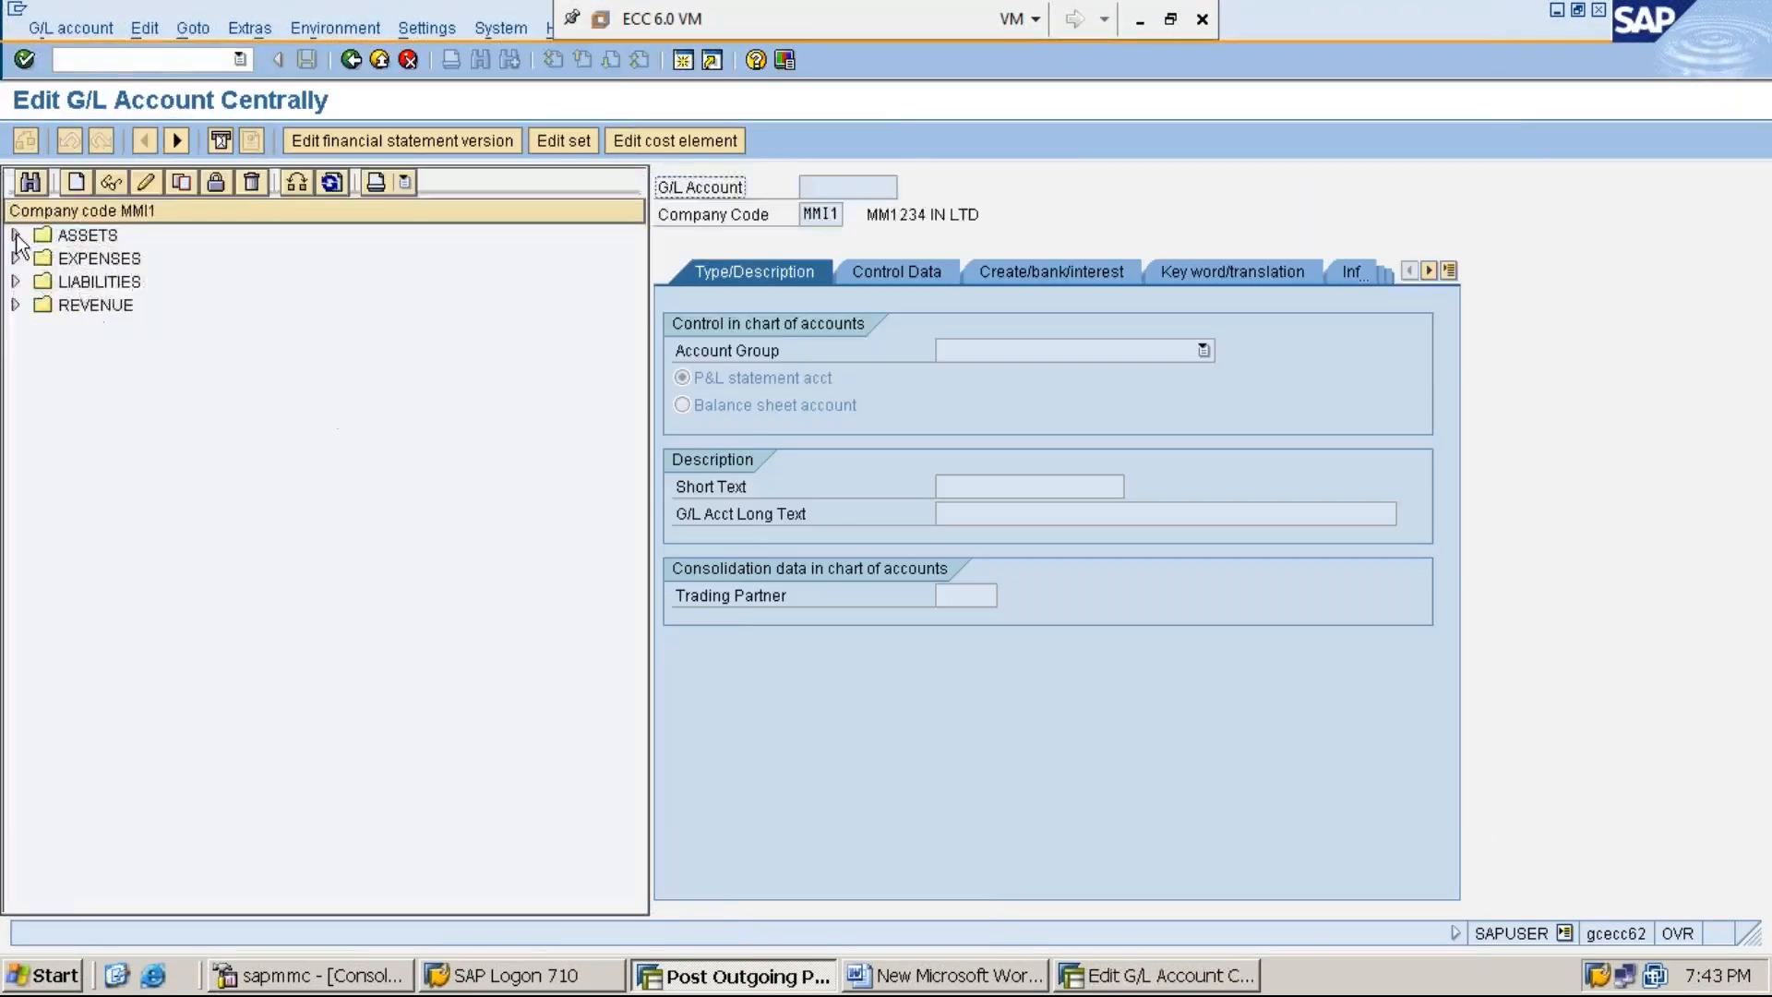
click(16, 235)
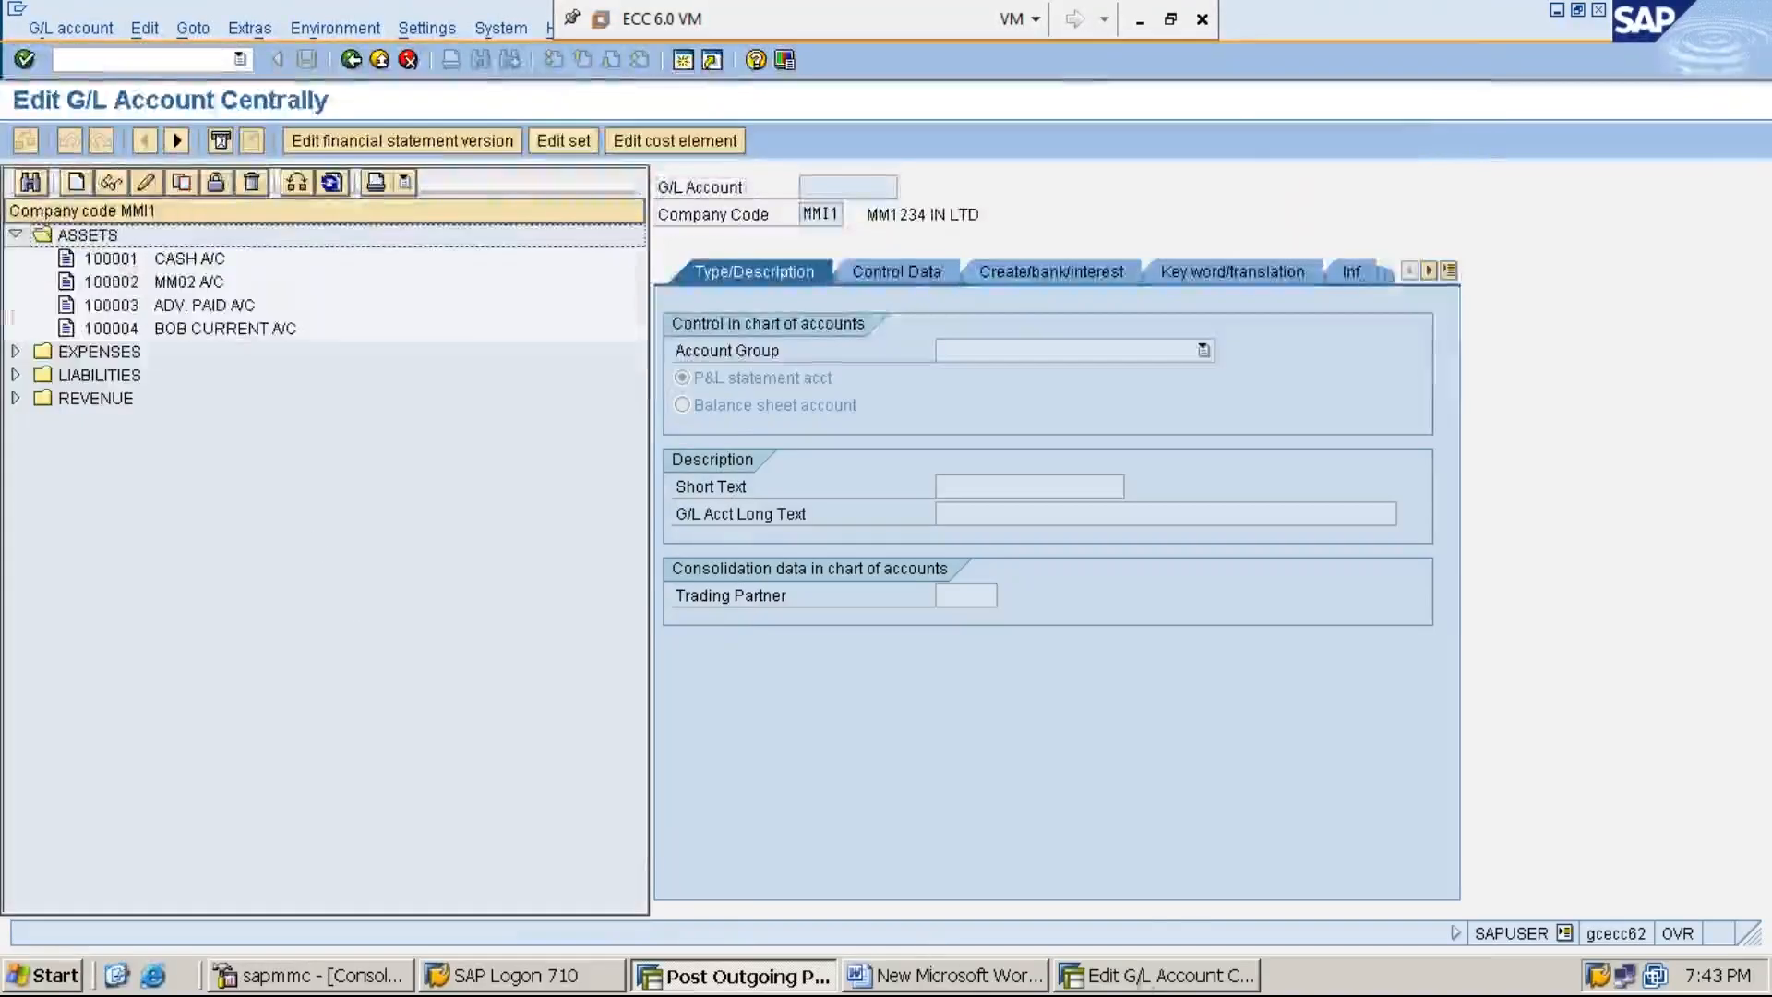
click(1145, 976)
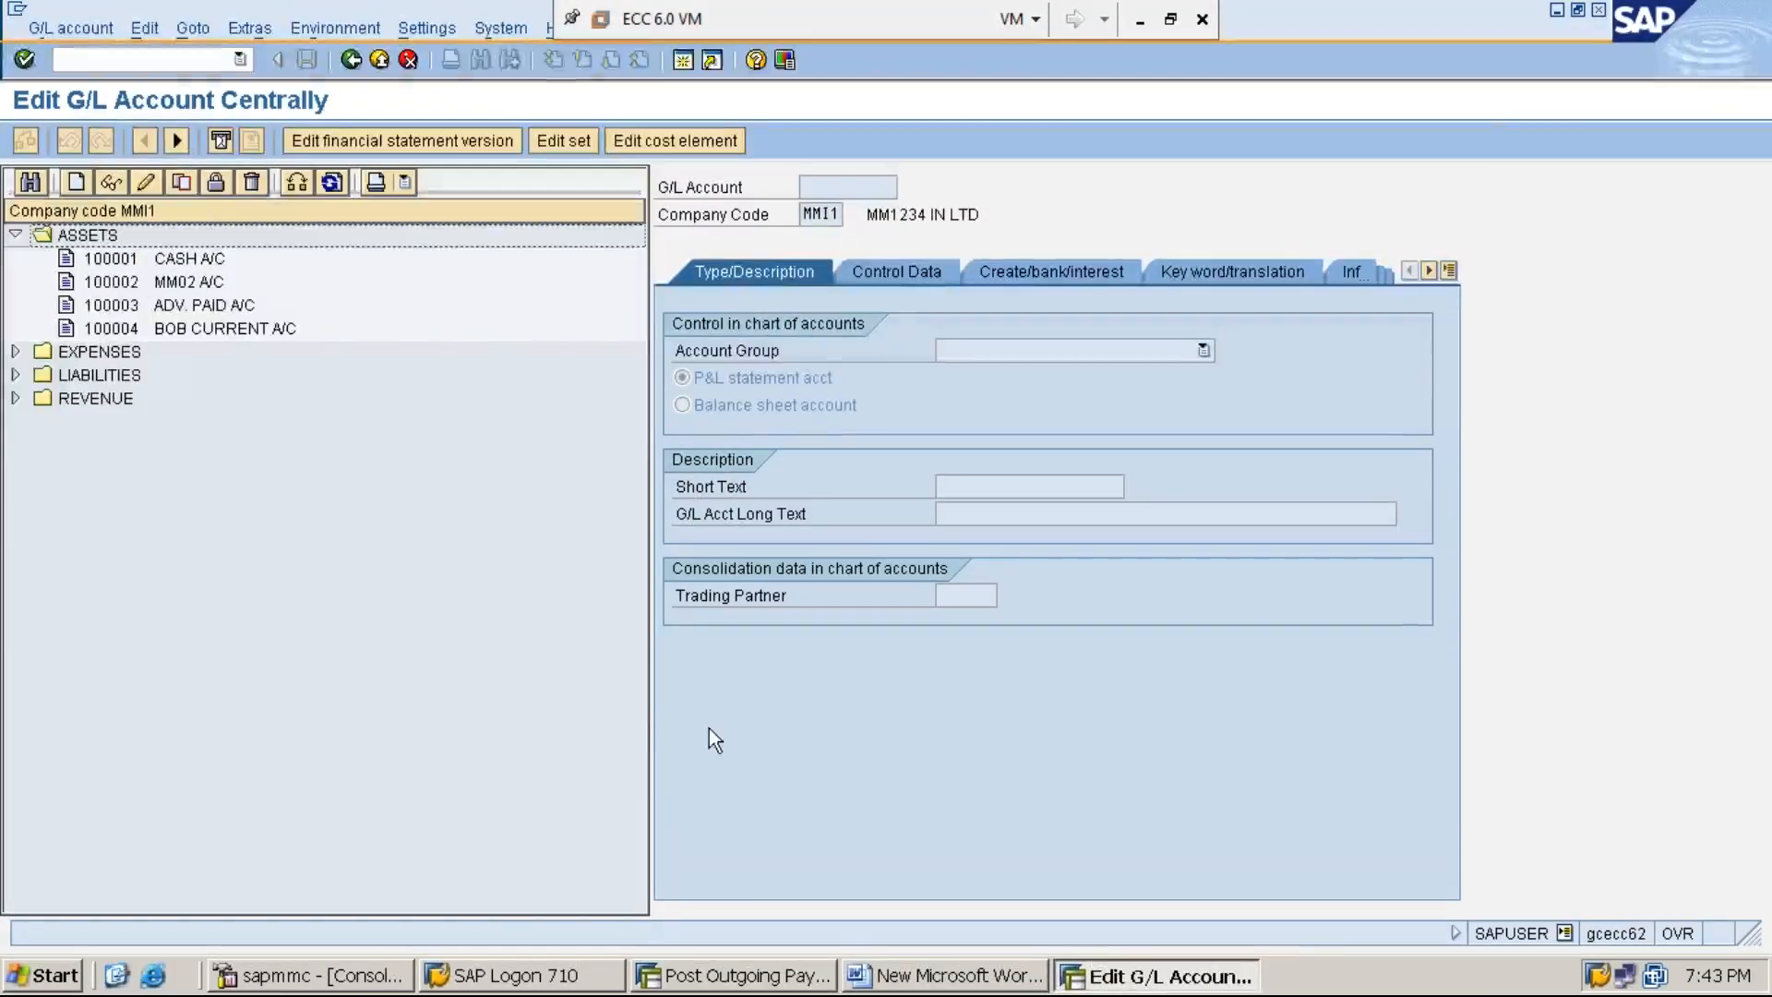
- Return to the outgoing payment and enter the BOB CURRENT A/C G/L account with the amount 77000 in the bank data
click(794, 977)
text(1)
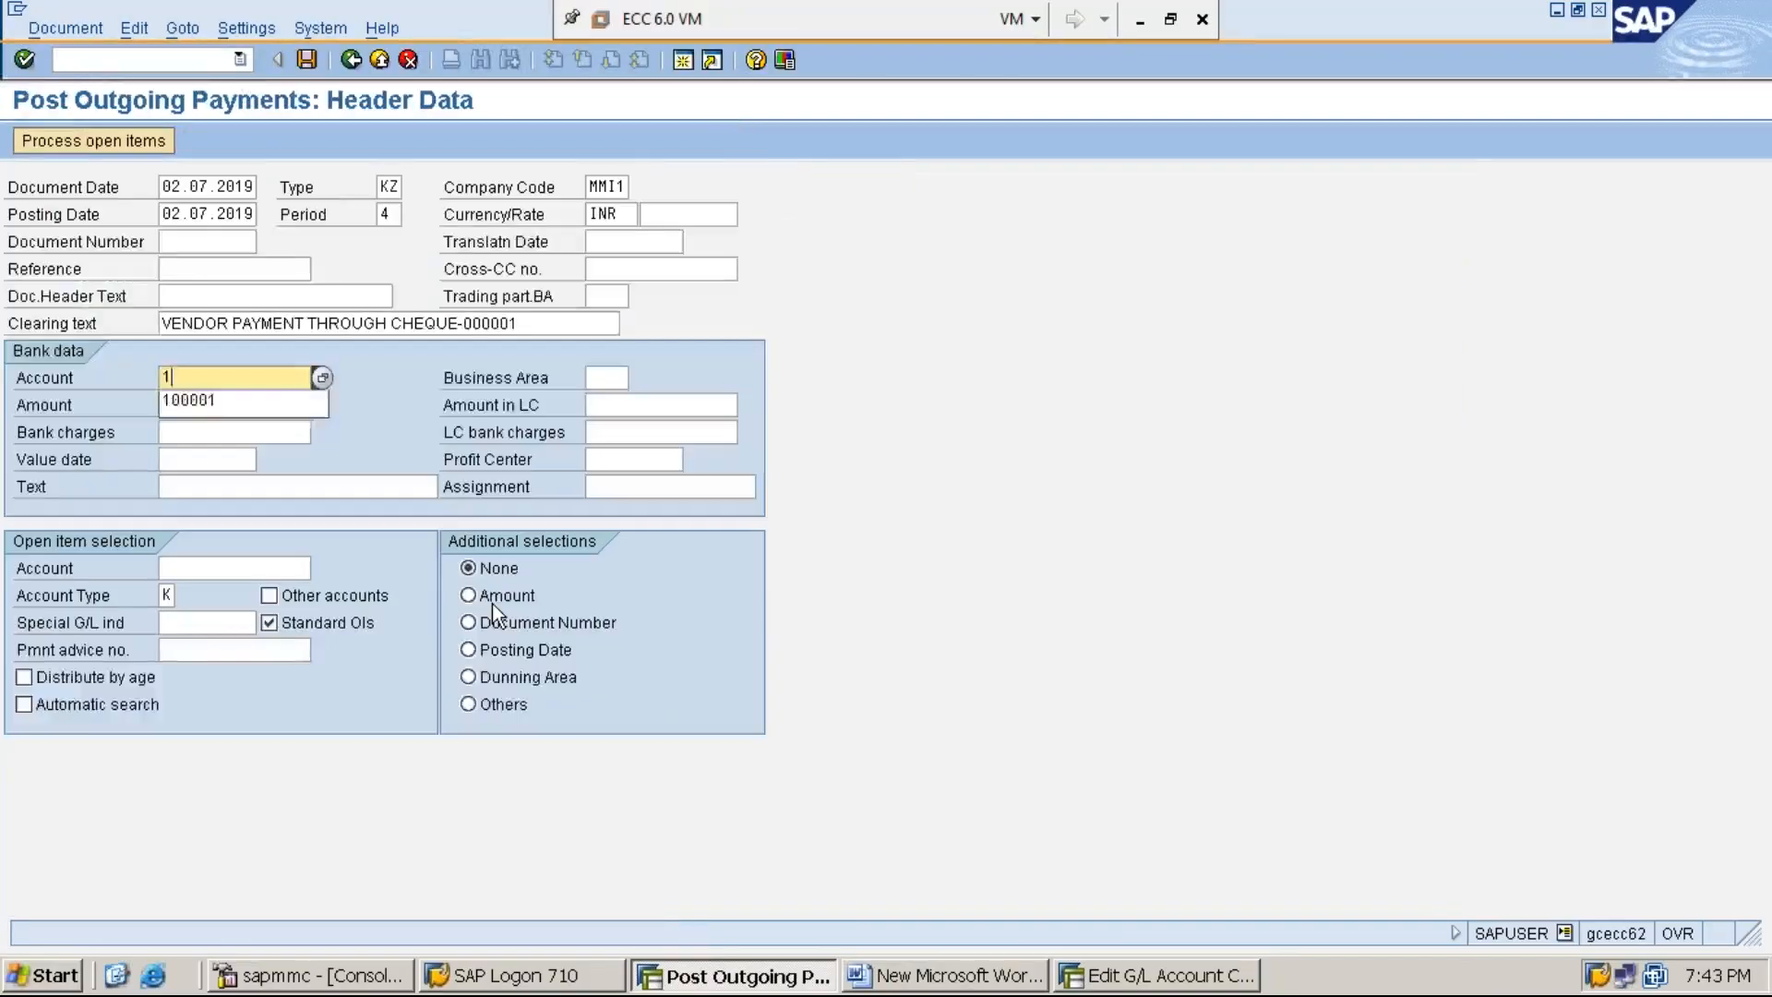
text(00004)
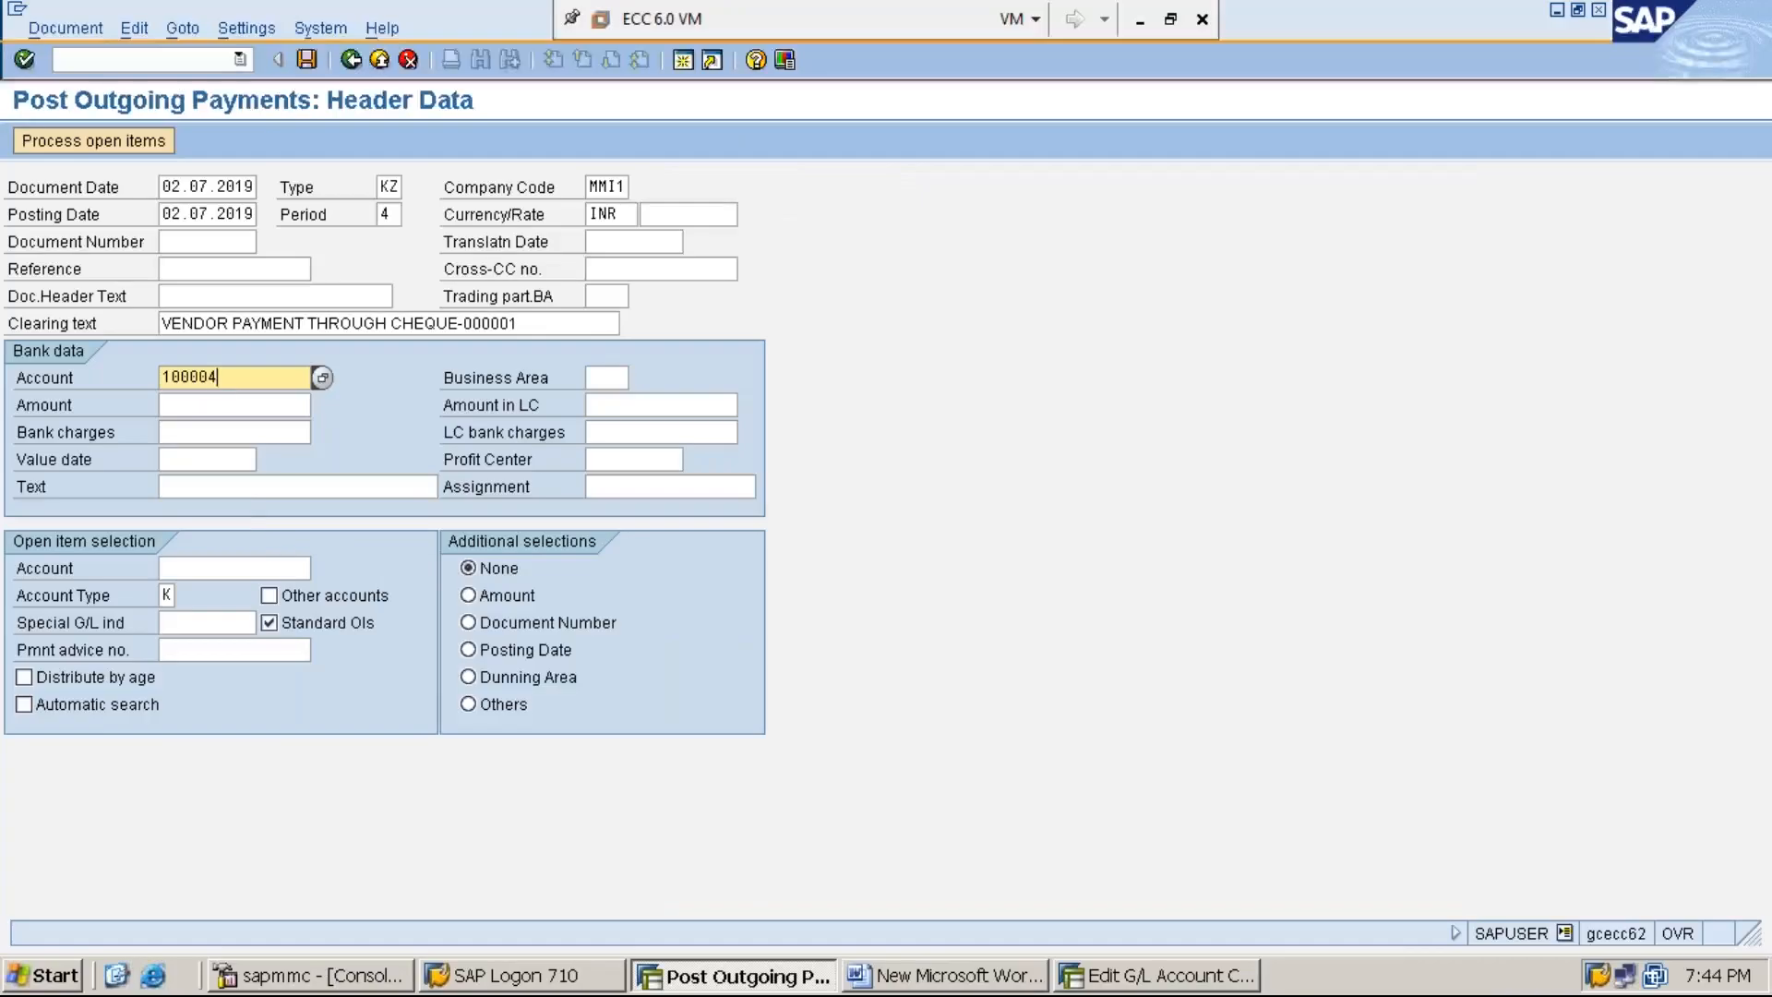
click(239, 404)
text(77000)
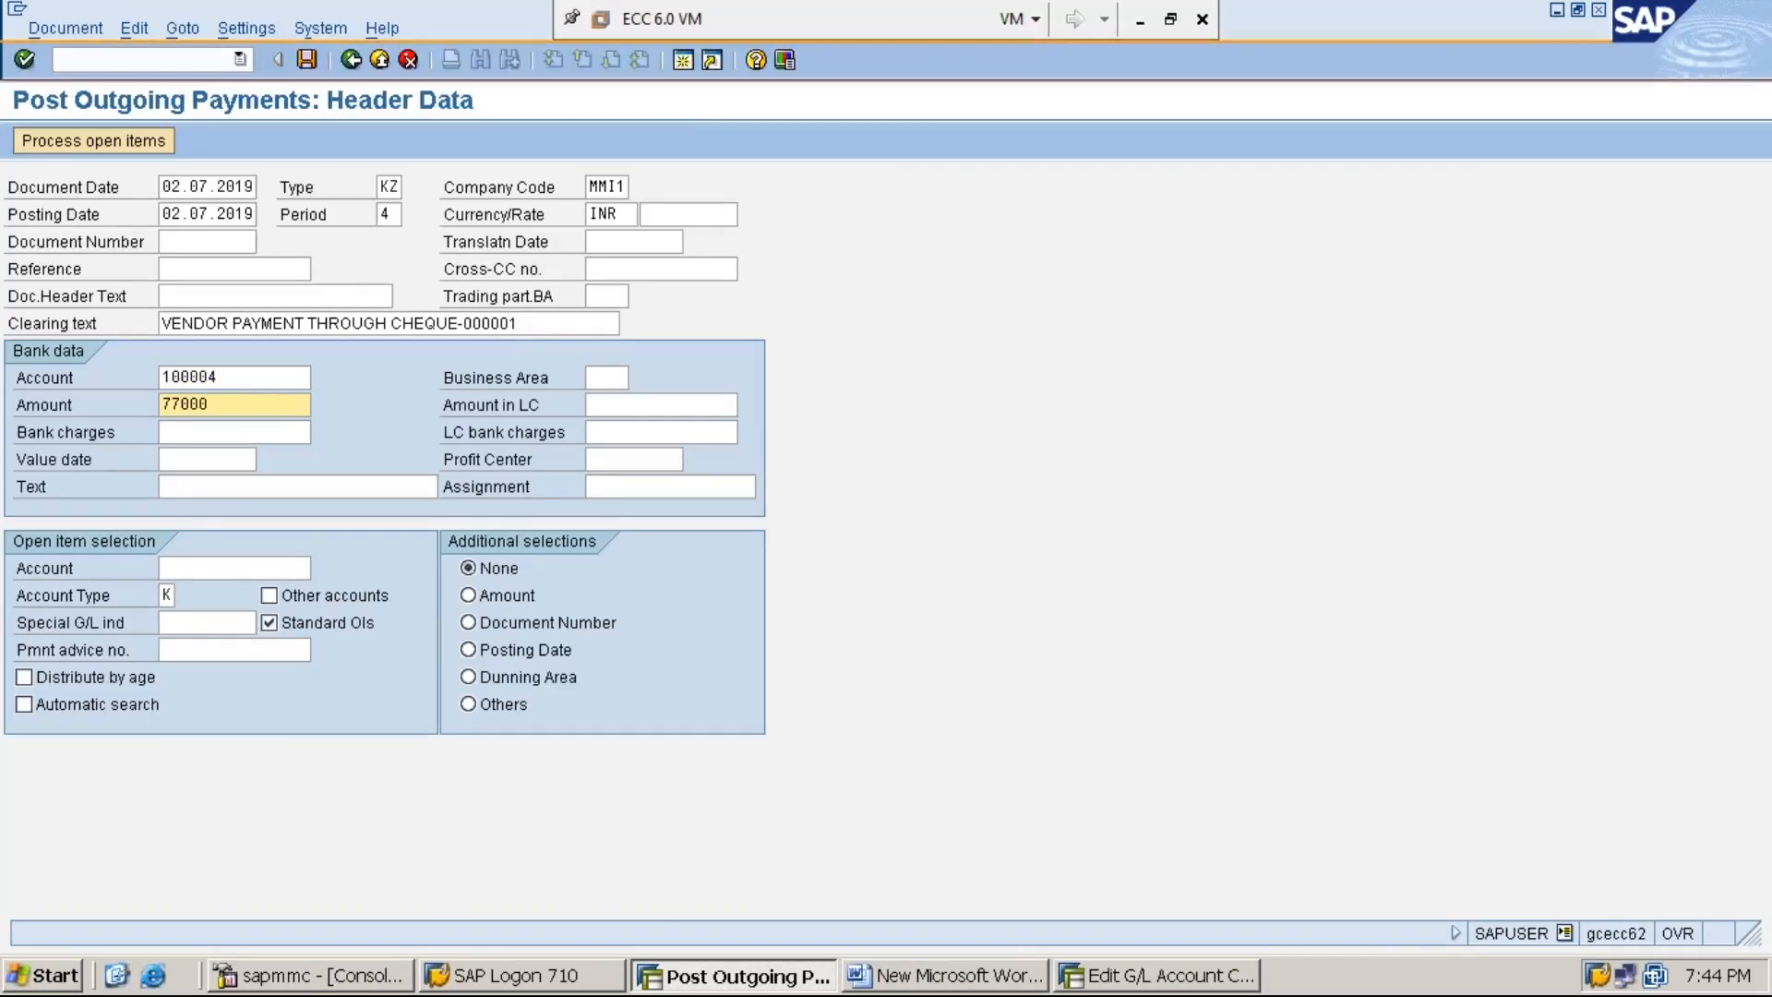
- Copy the clearing text "VENDOR PAYMENT THROUGH CHEQUE-000001" into the text of the bank data
click(543, 320)
key(ctrl+a)
key(ctrl+c)
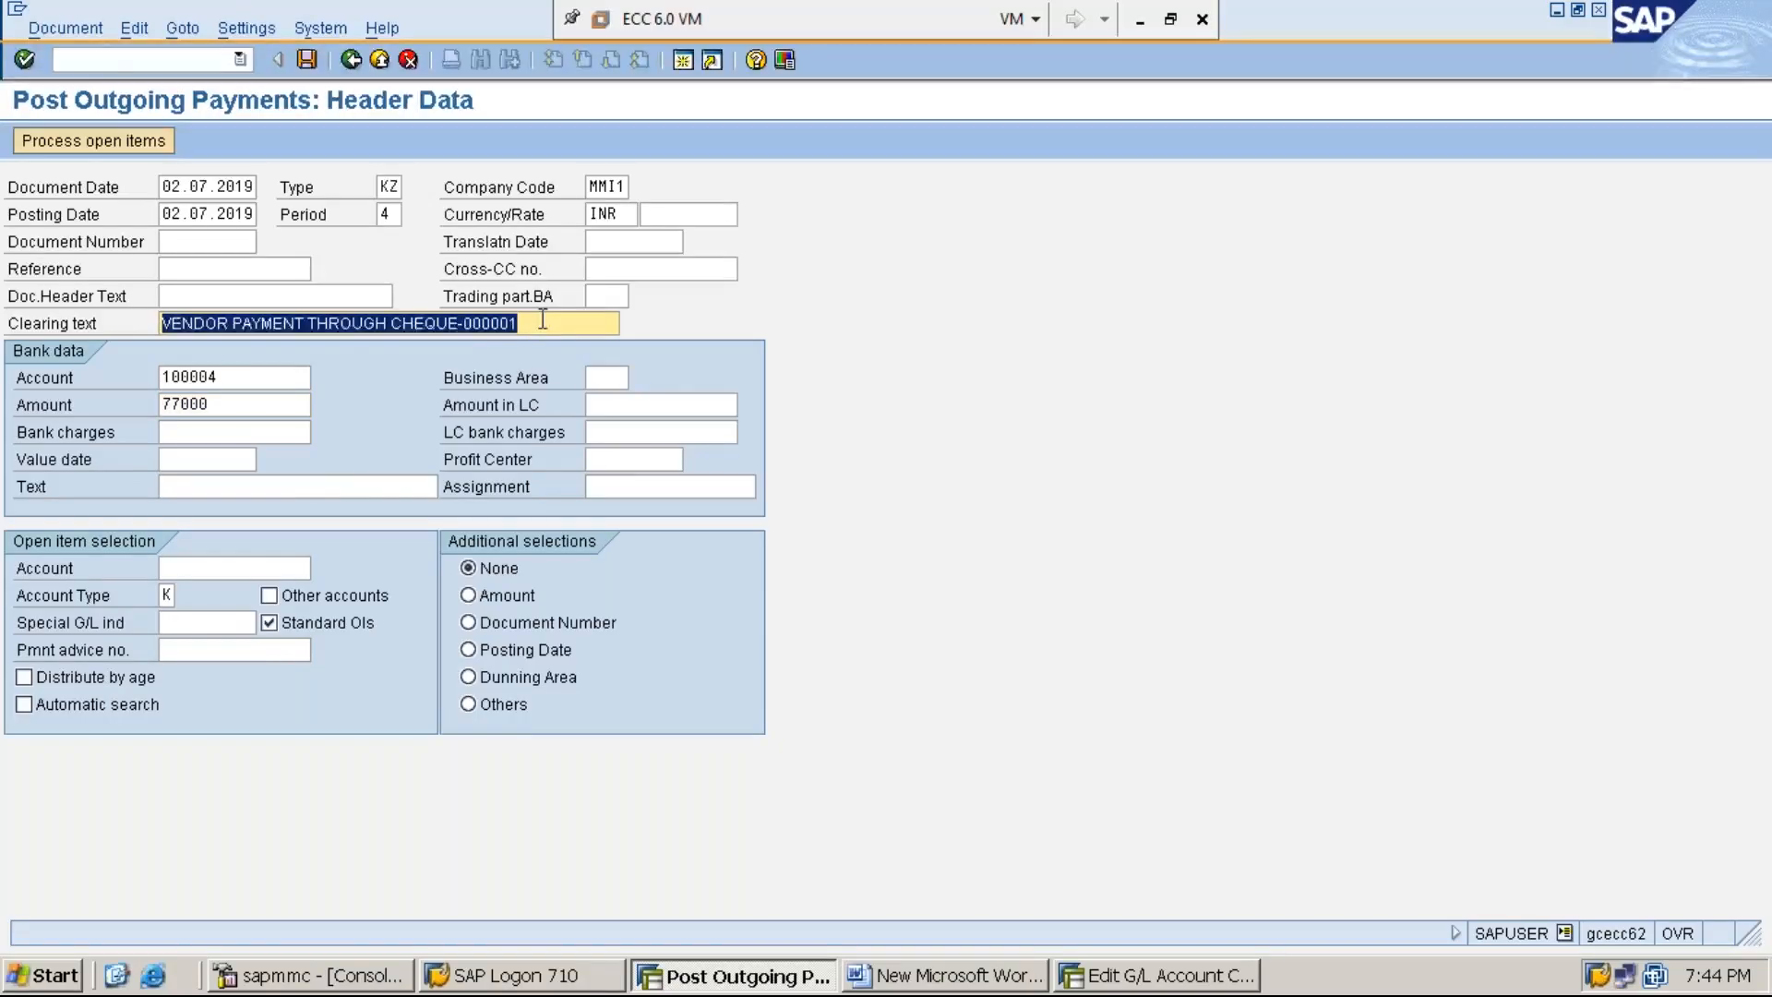
click(542, 320)
click(291, 485)
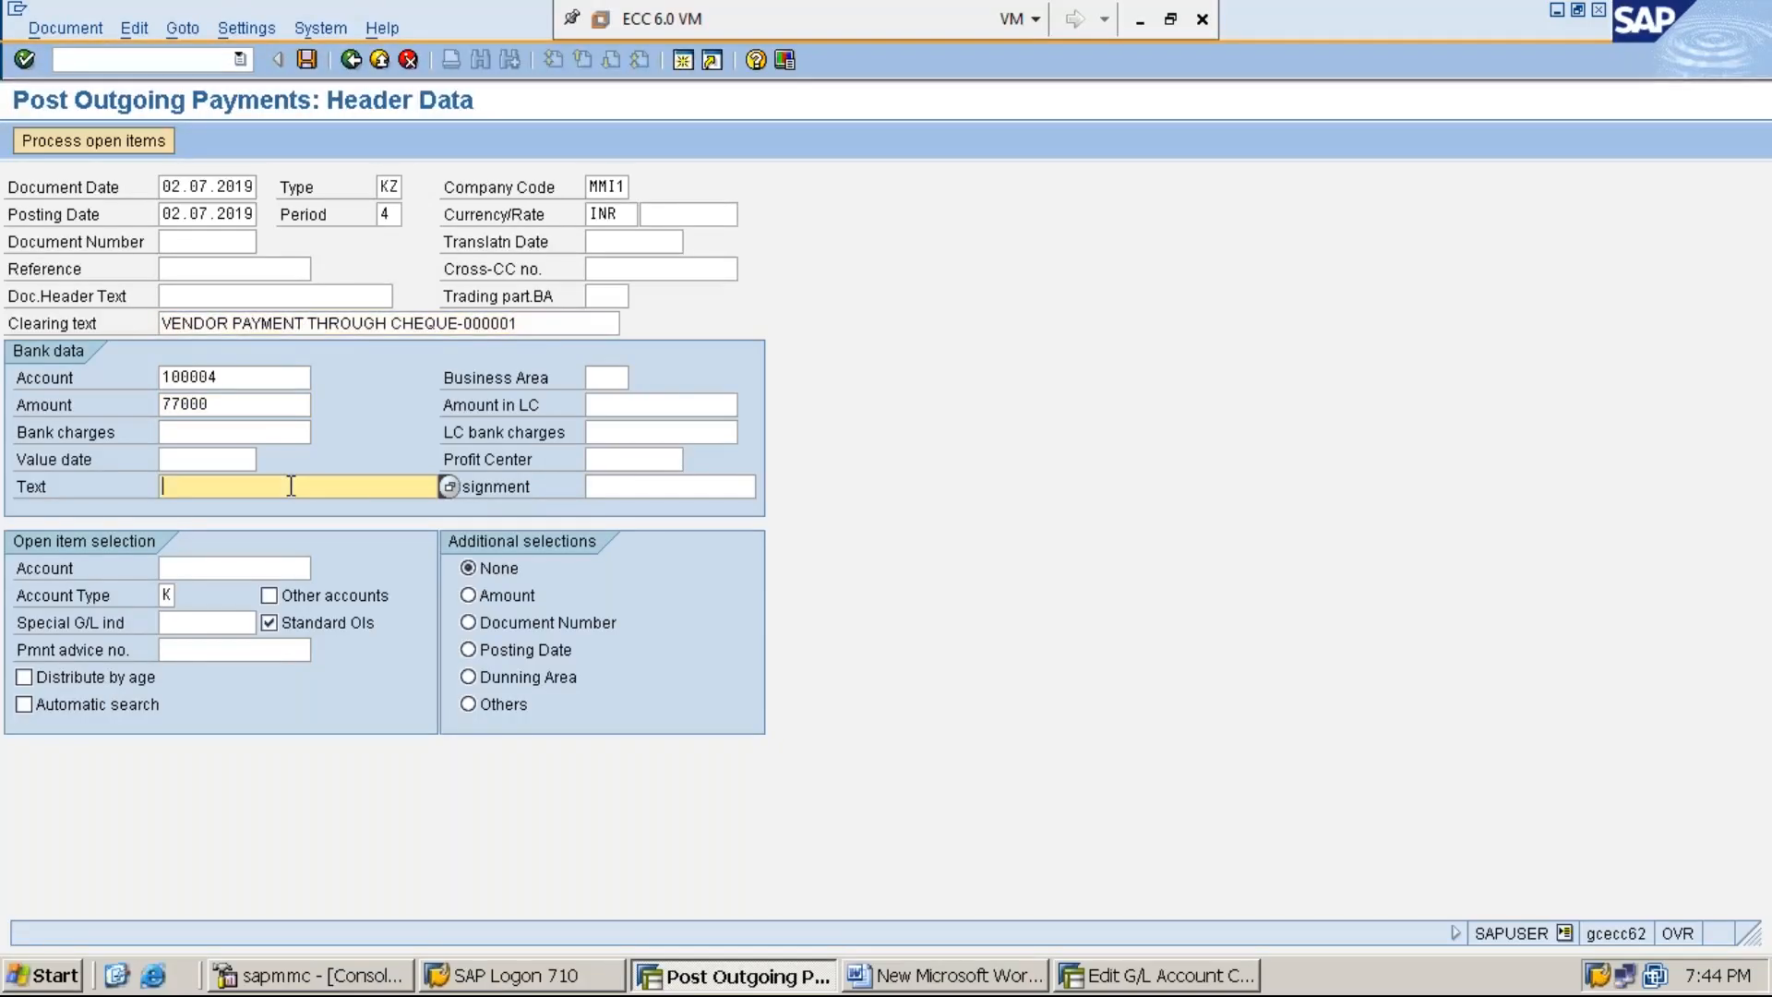
key(ctrl+v)
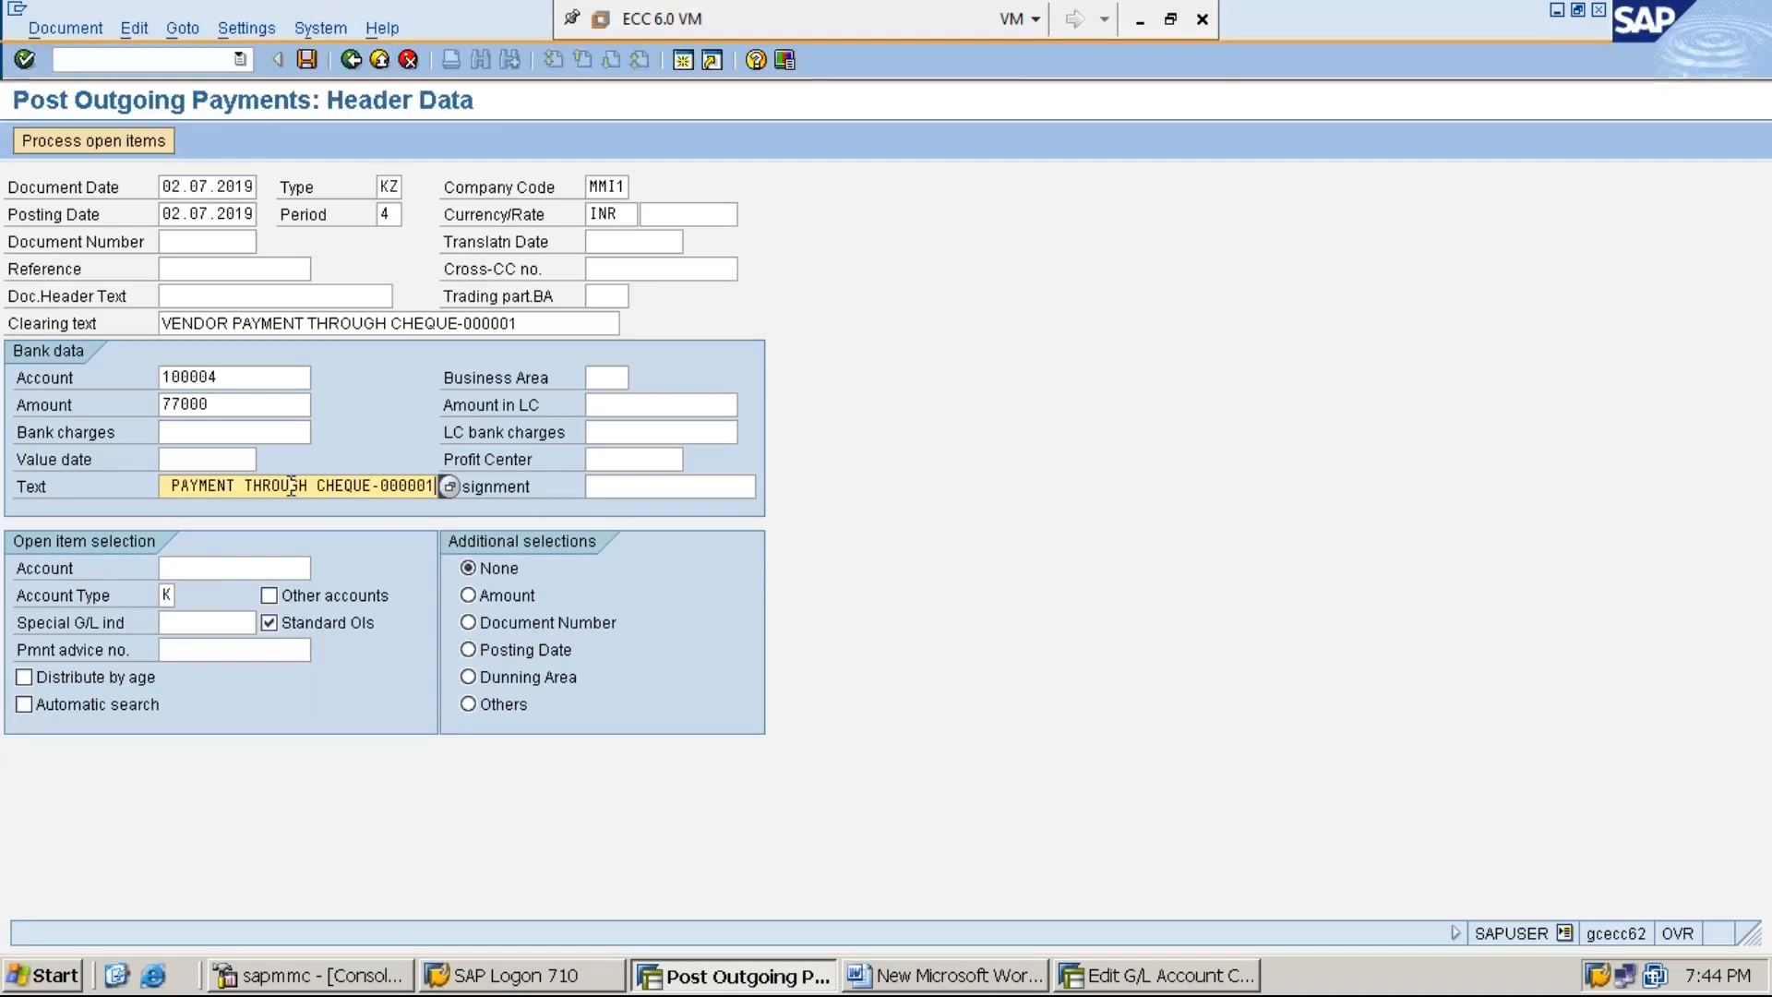
- Enter the vendor's account number for the open item selection and process the vendor's open items
click(219, 568)
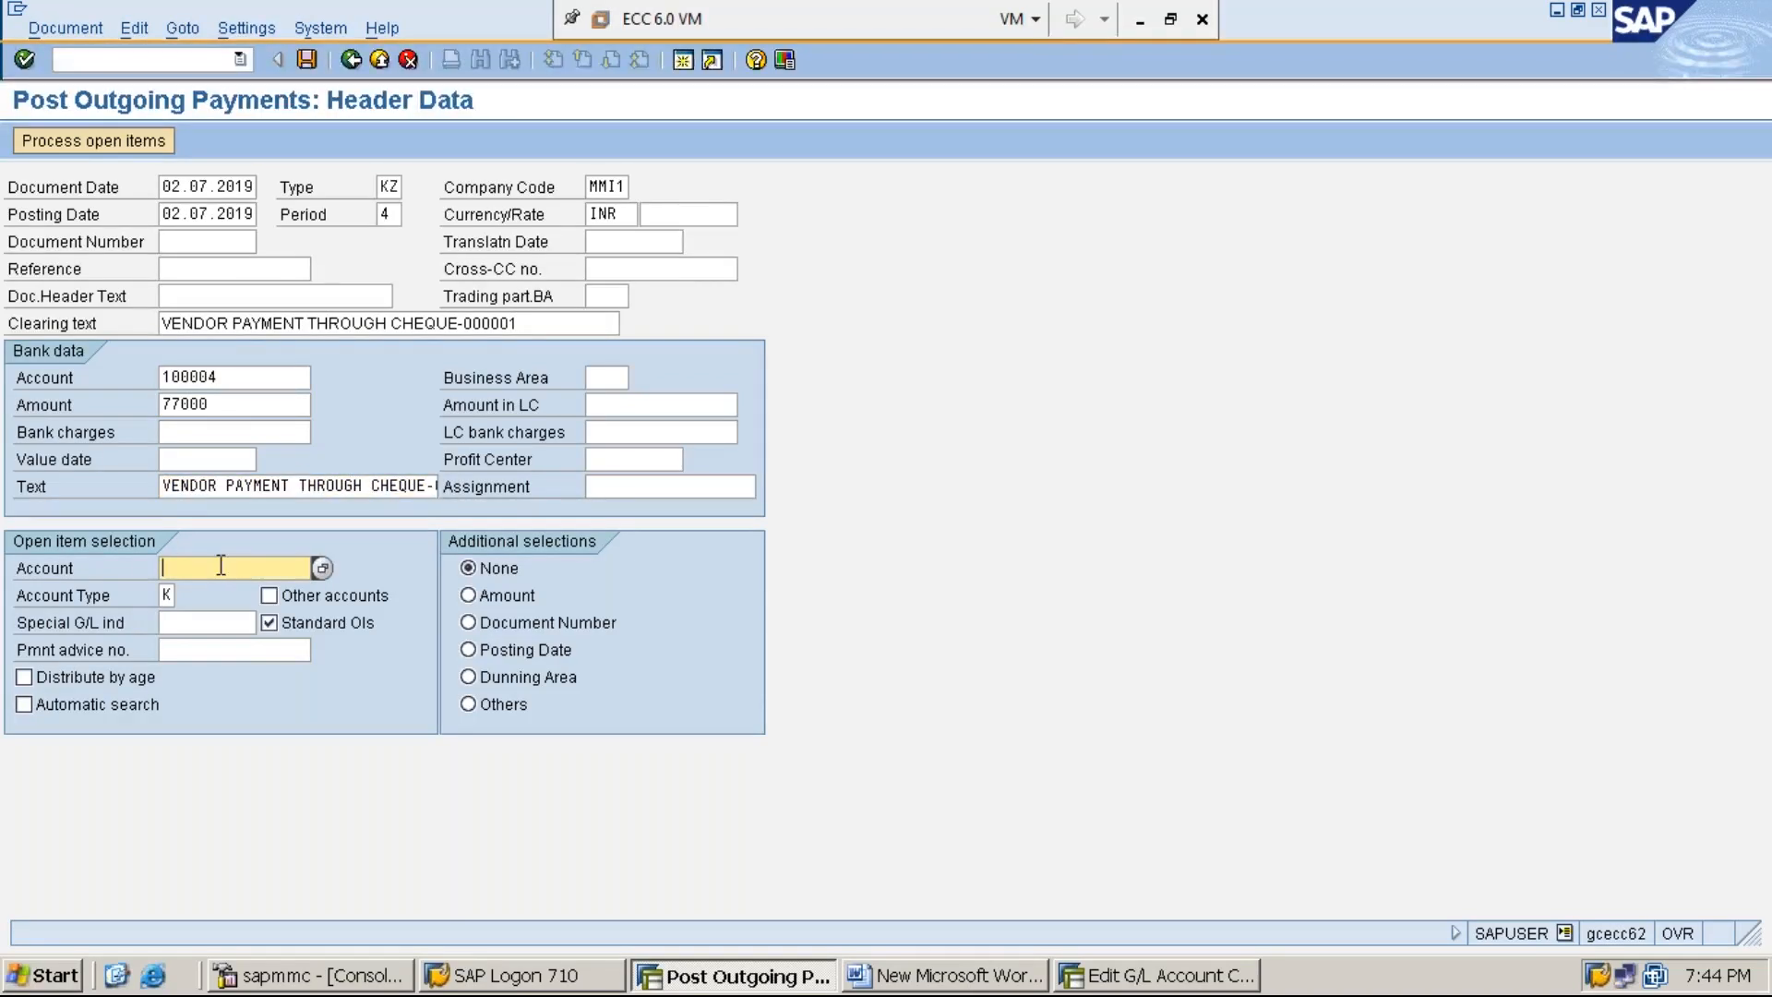
text(1)
key(Down)
key(Return)
click(87, 142)
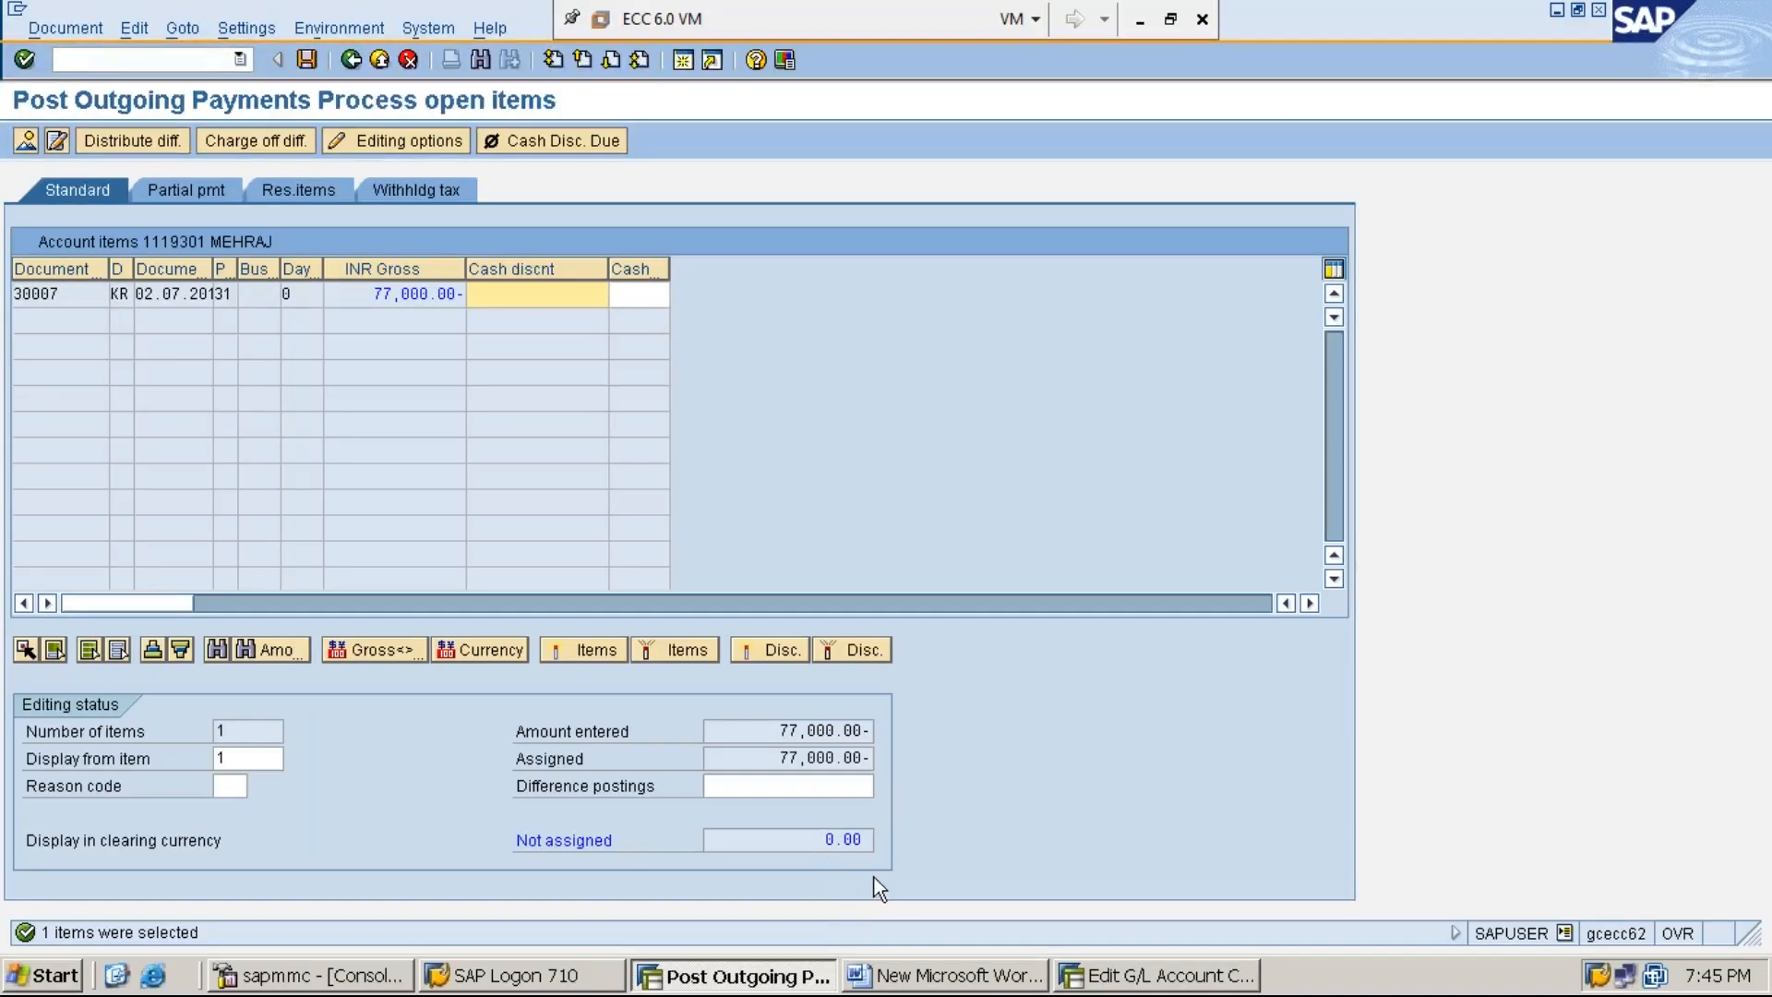
- Simulate the outgoing payment document and post it
click(70, 31)
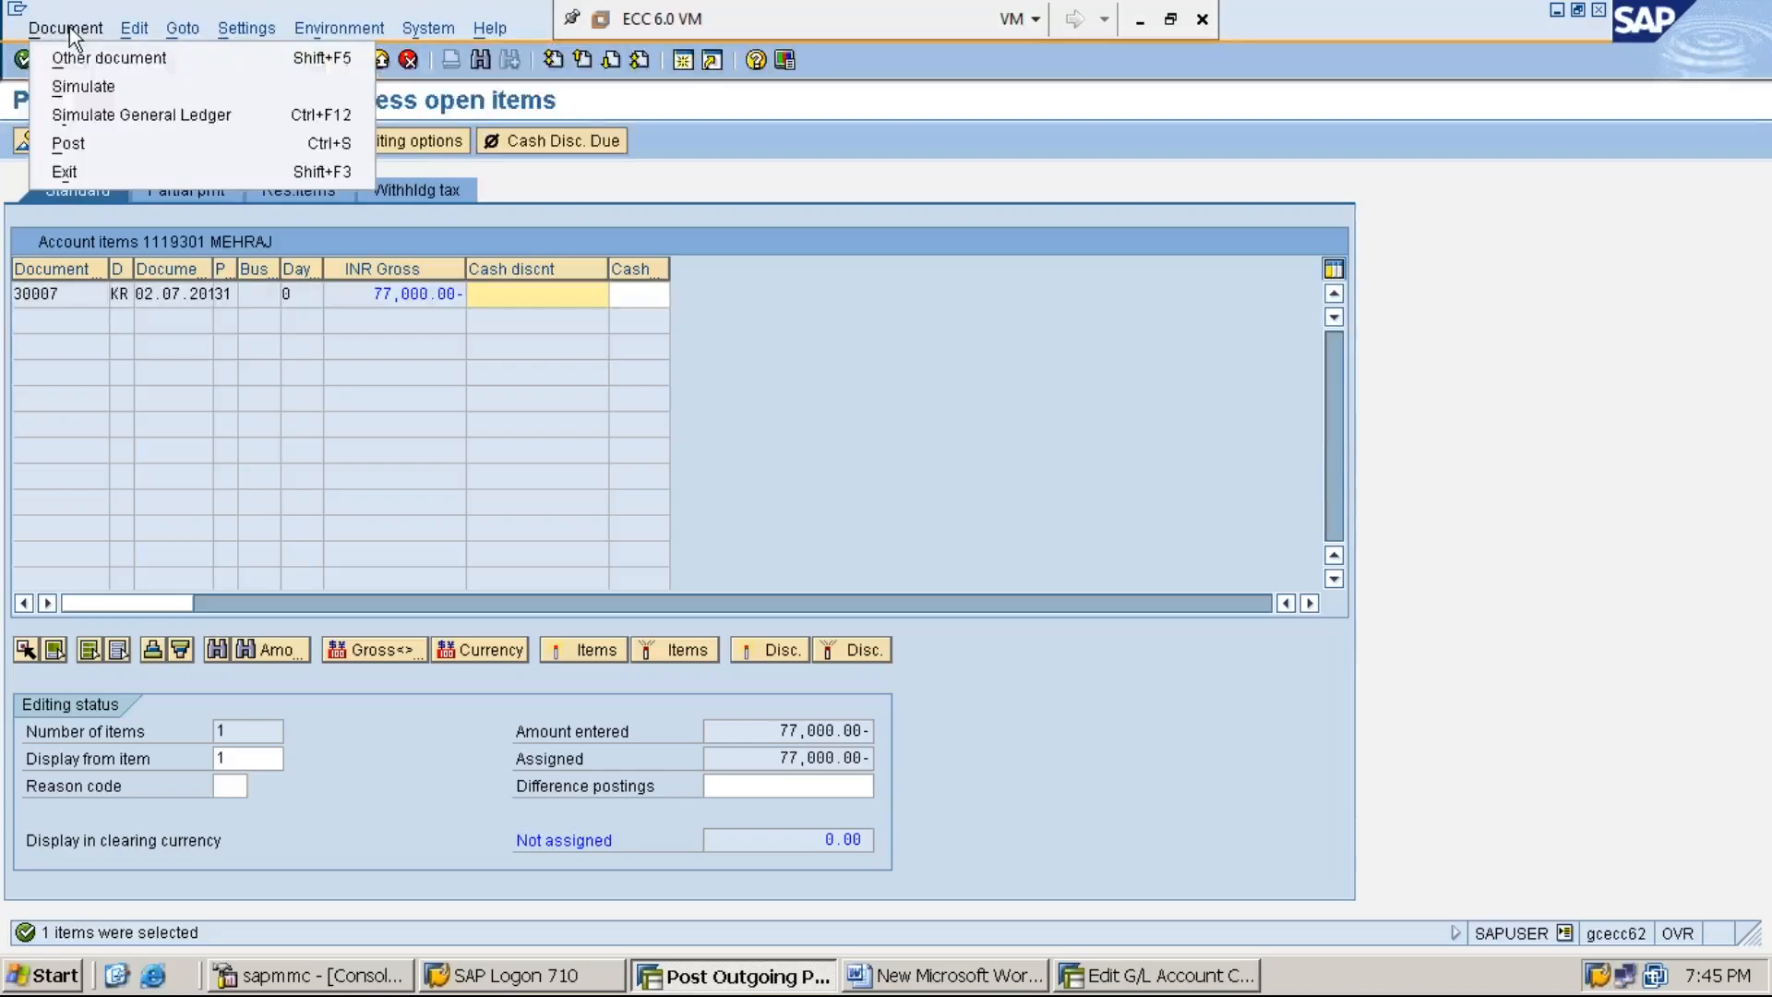
click(148, 86)
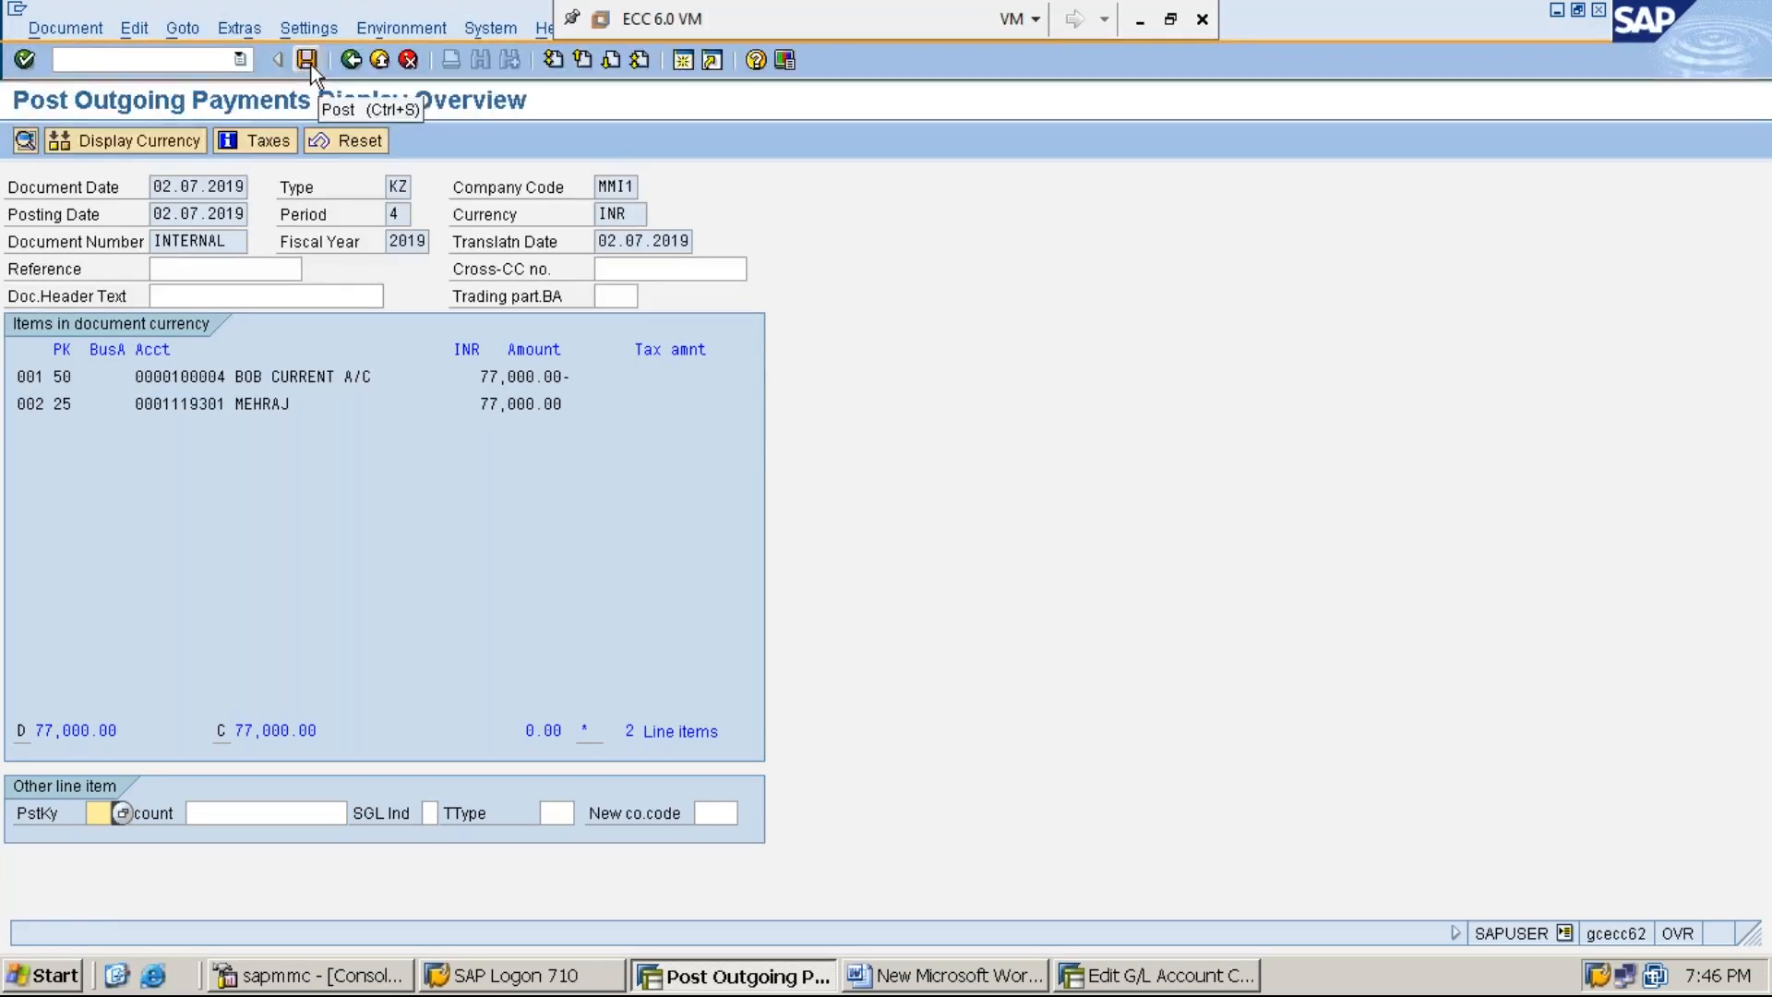
click(309, 61)
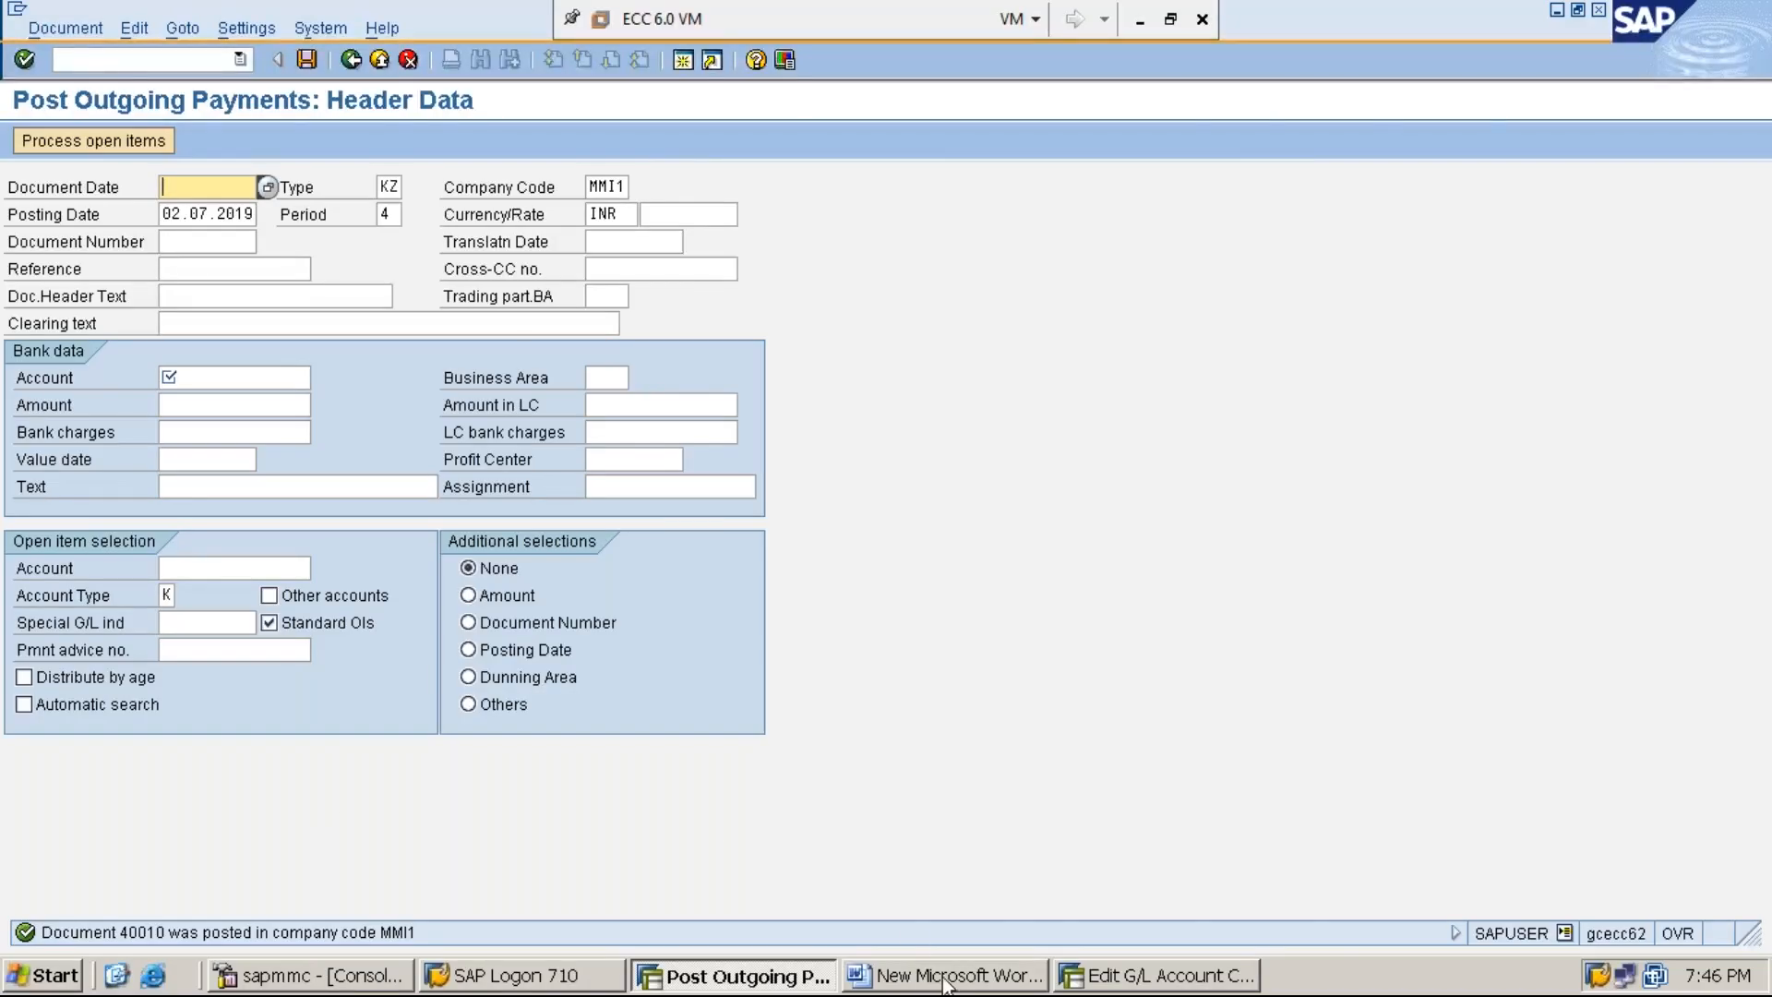
- Switch to the Word document and add the line "STEP:7: UPDATE THE DETAILS OF THE CHEQUE ISSUED TO THE VENDOR USING FCH5"
click(953, 986)
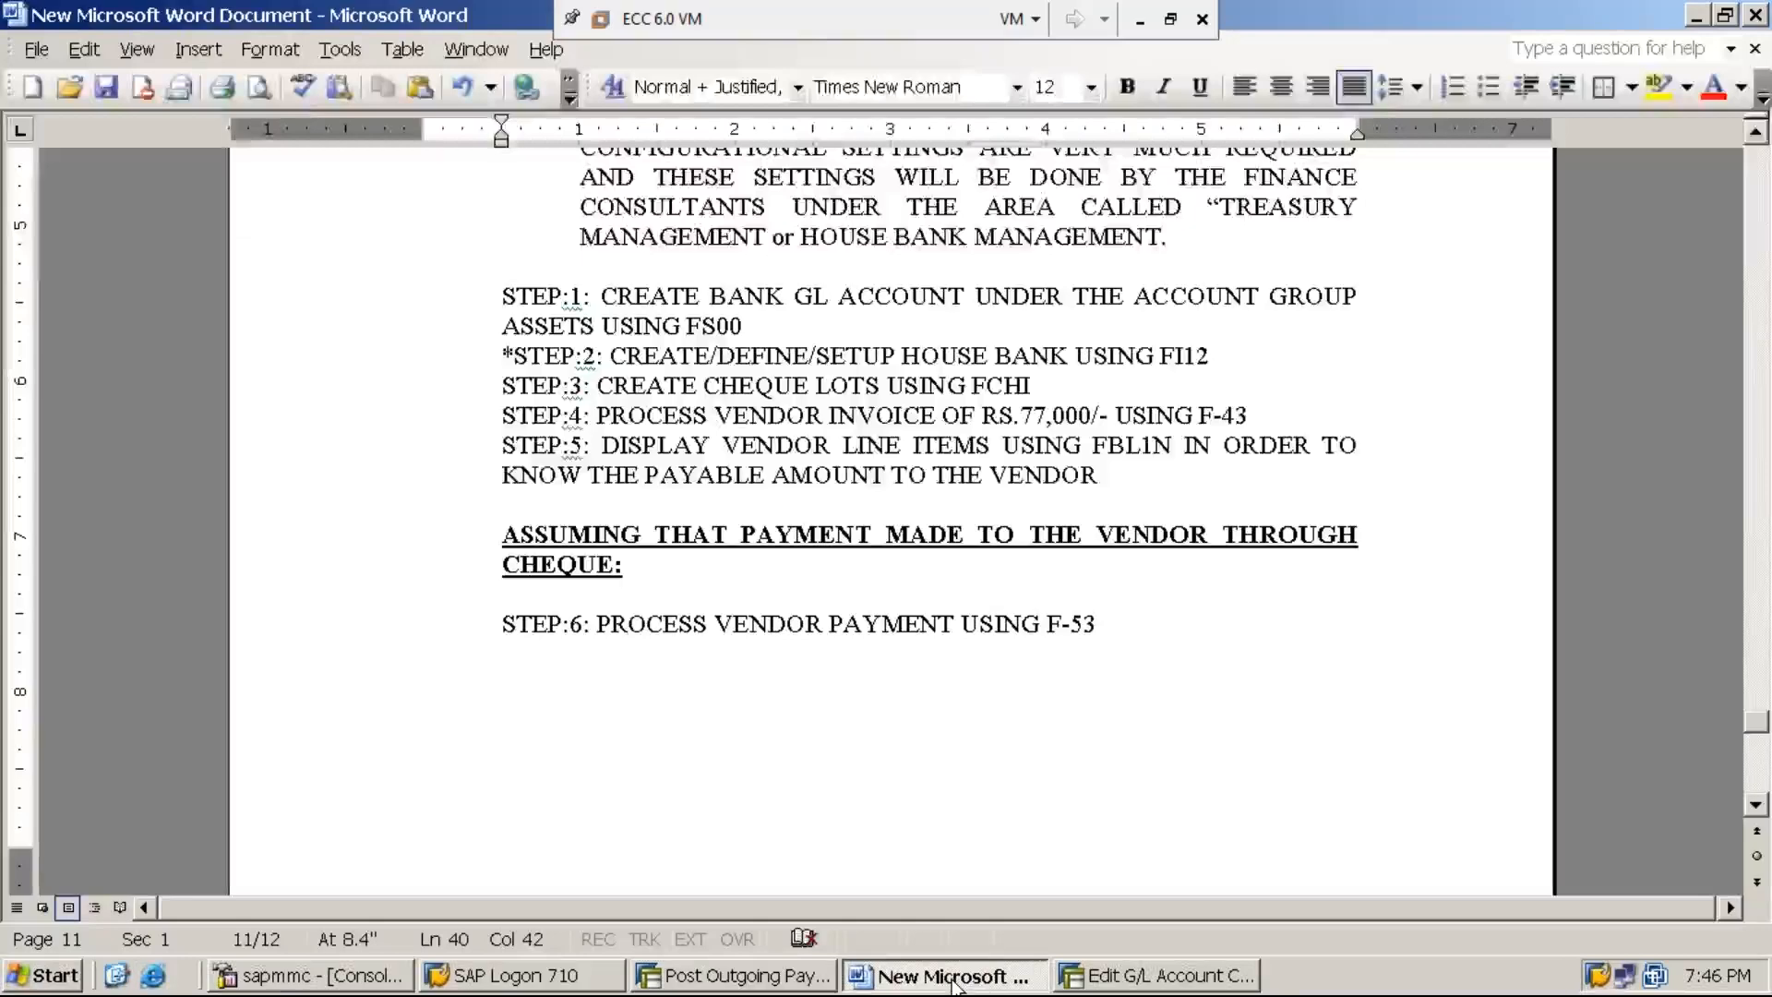
text(STEP:)
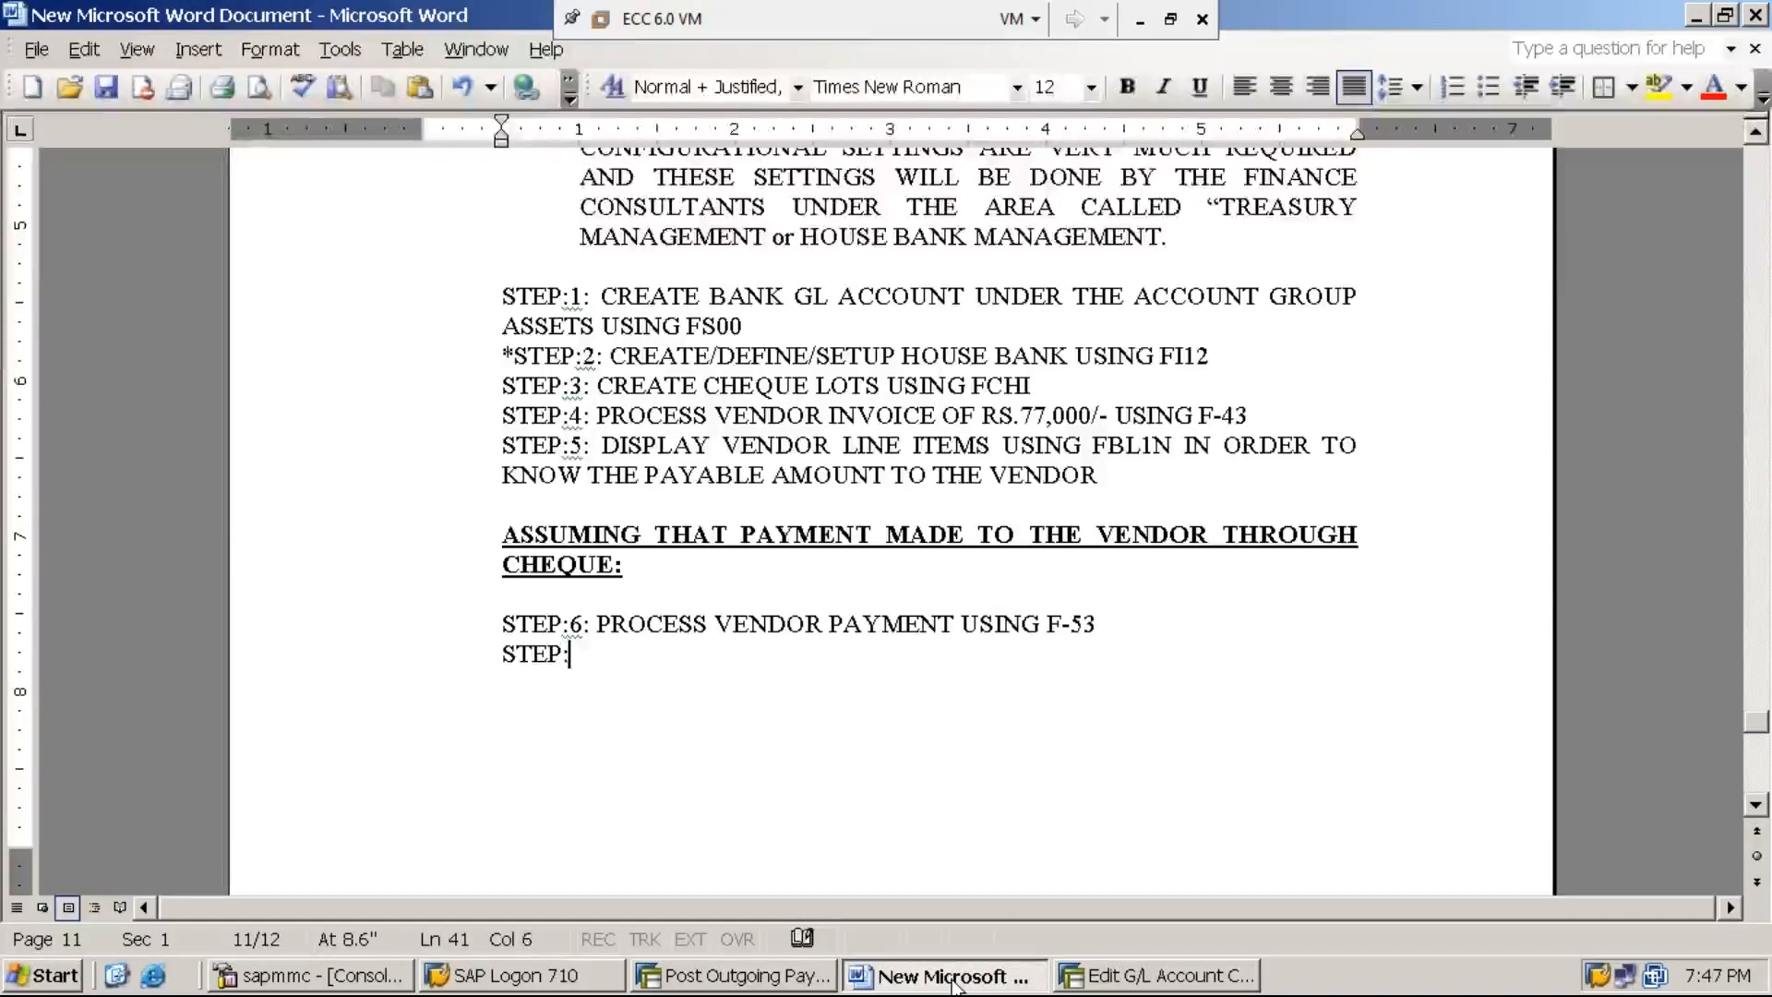
text(7:)
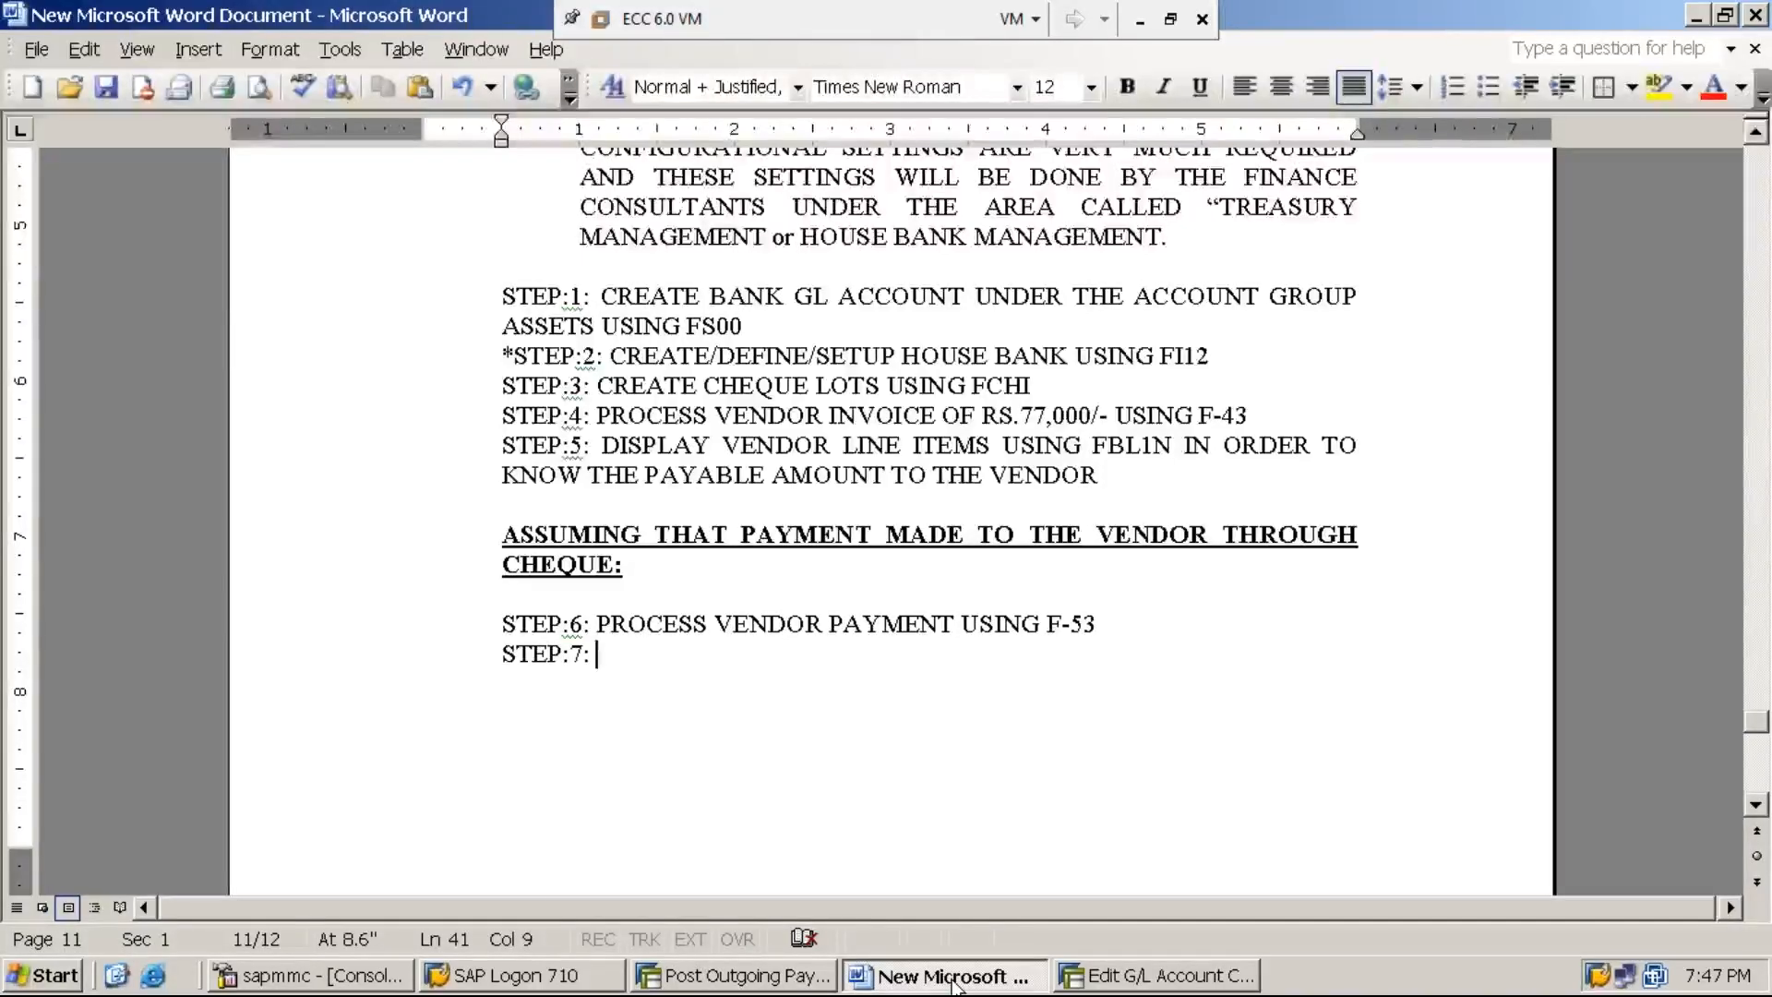
text( UPDATE THE DETAILS OF THE CHEQUE ISSUED TO THE VENDOR)
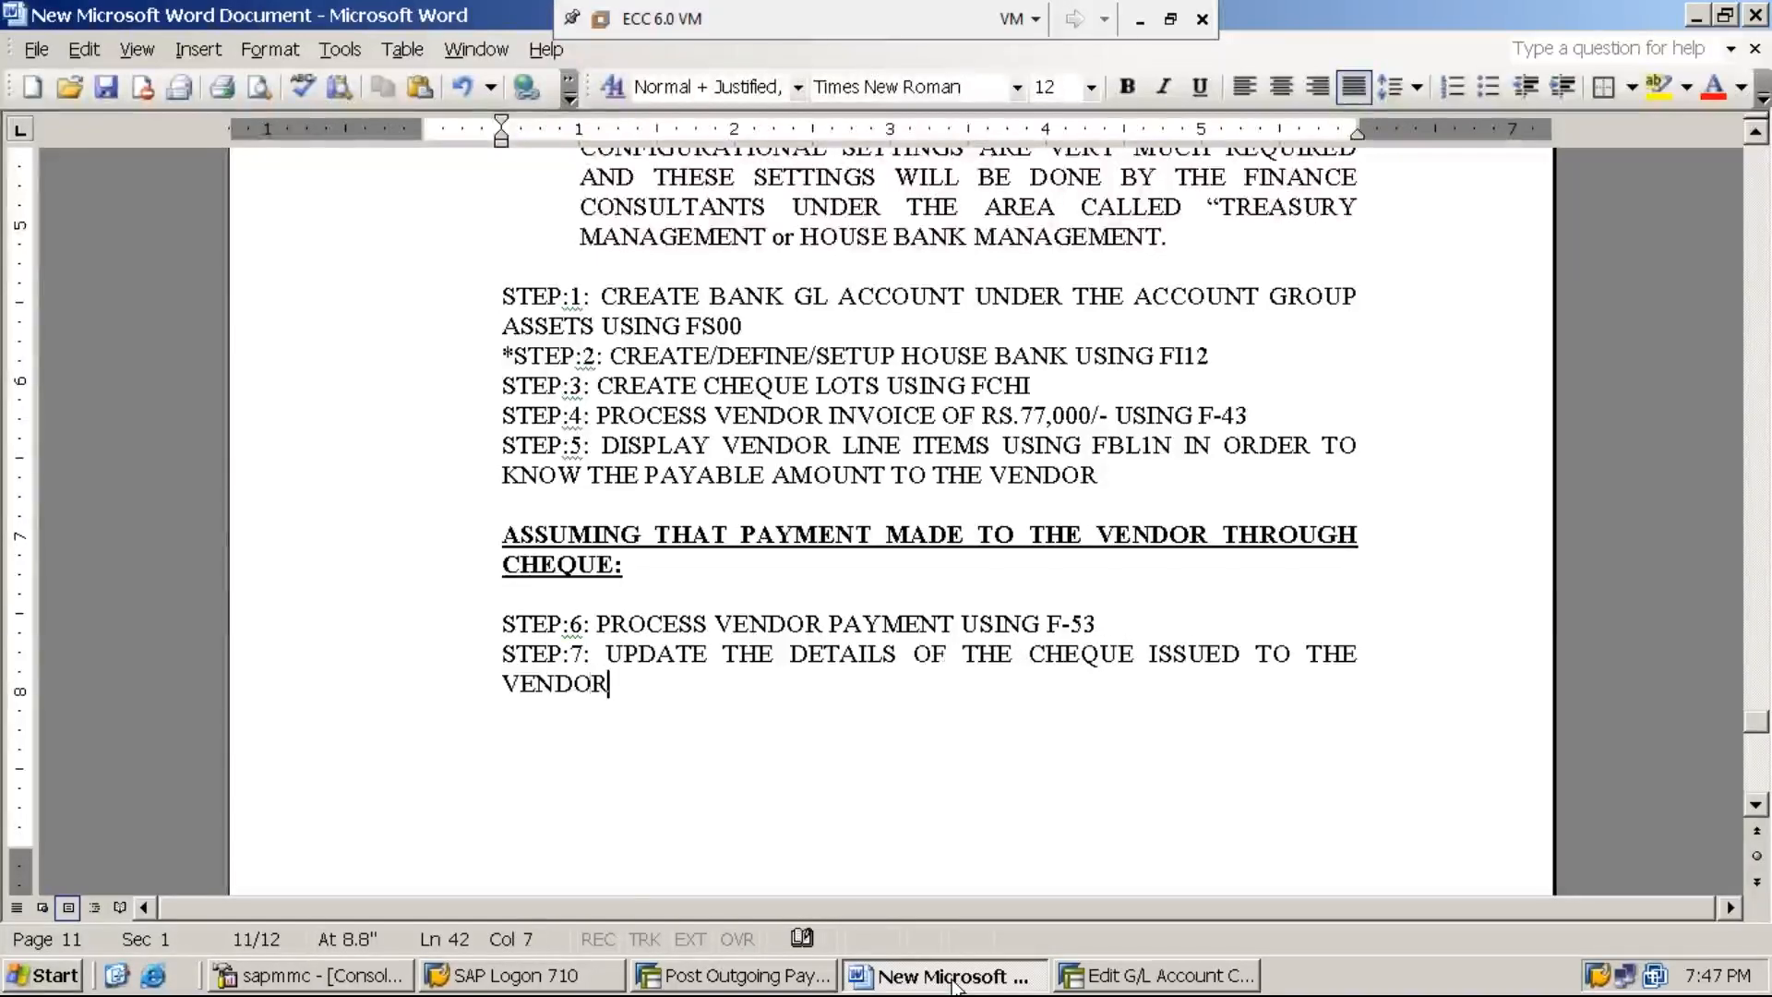
text( USING )
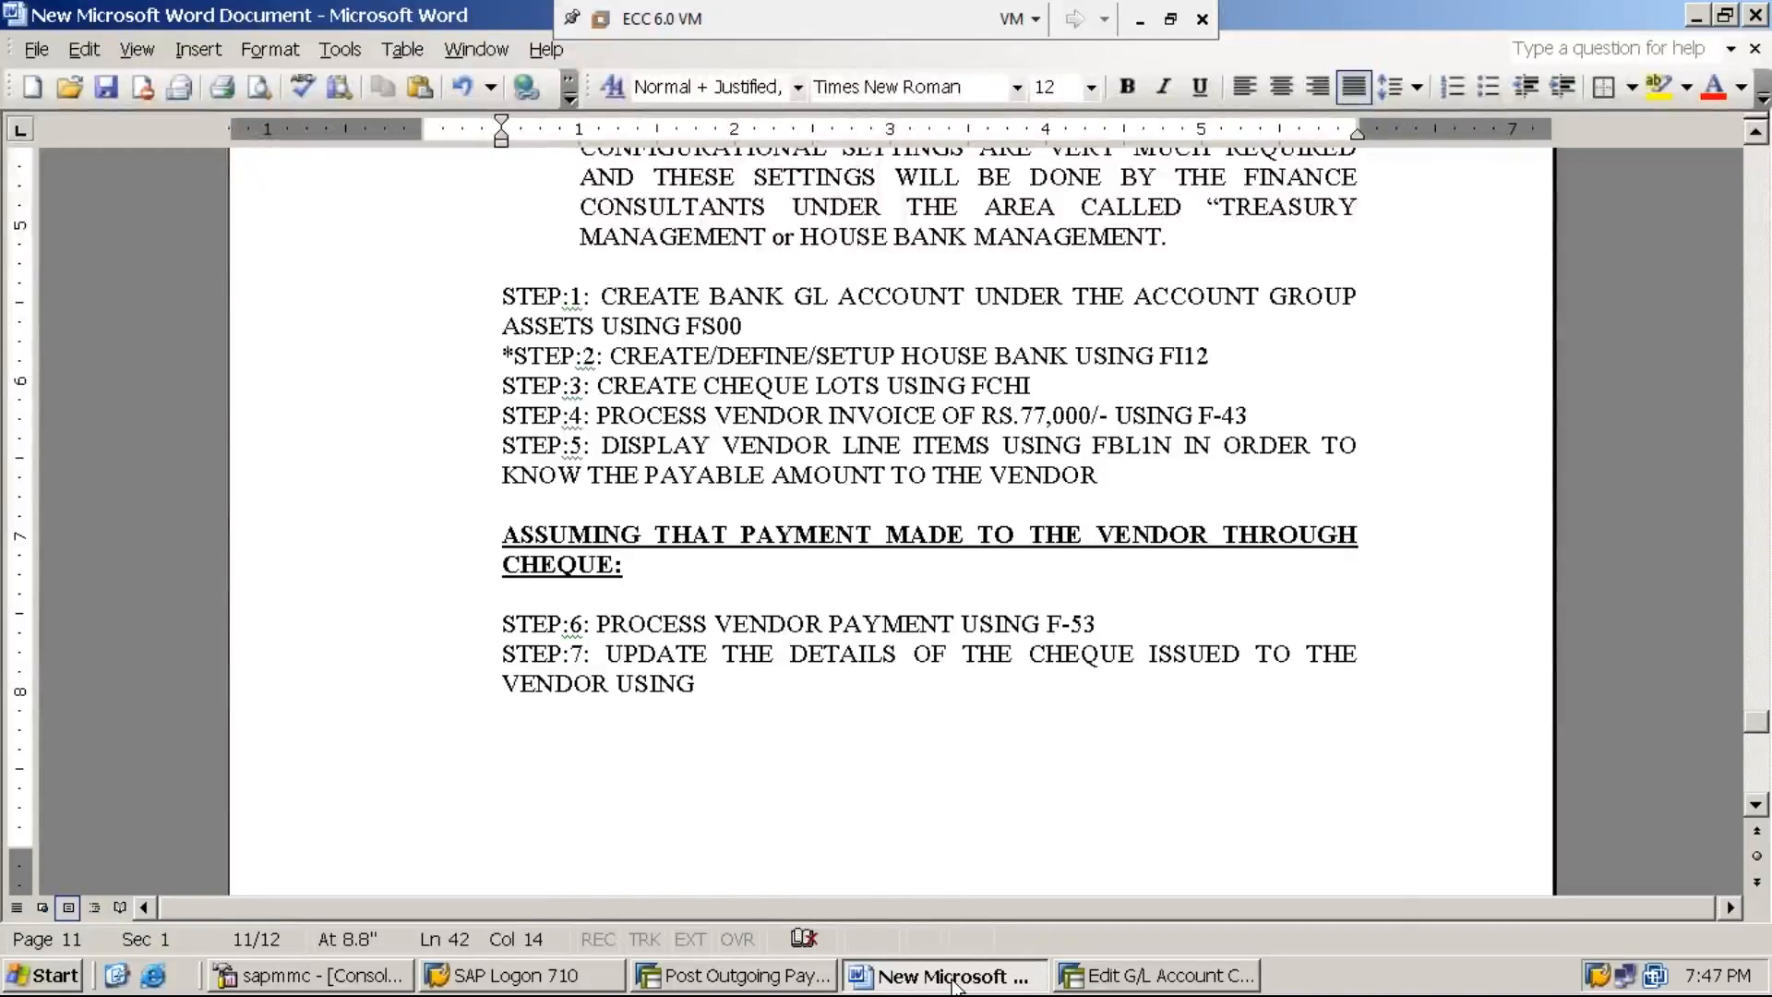
text(FC)
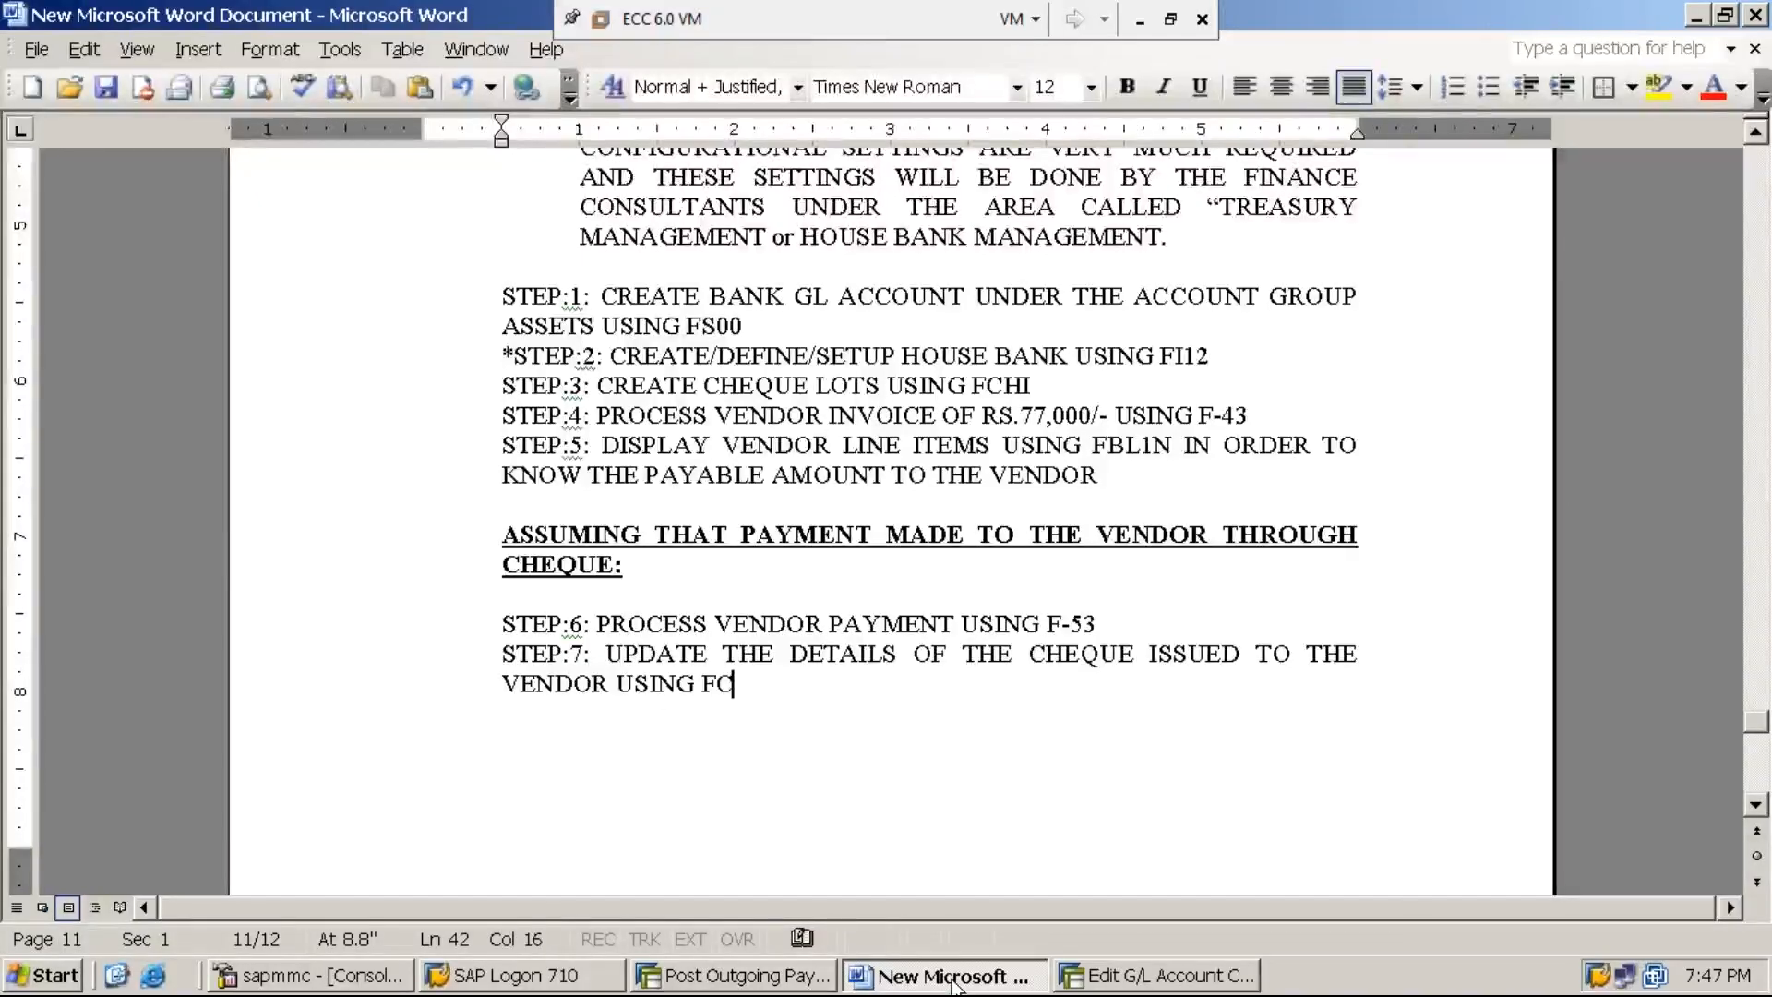
text(H5)
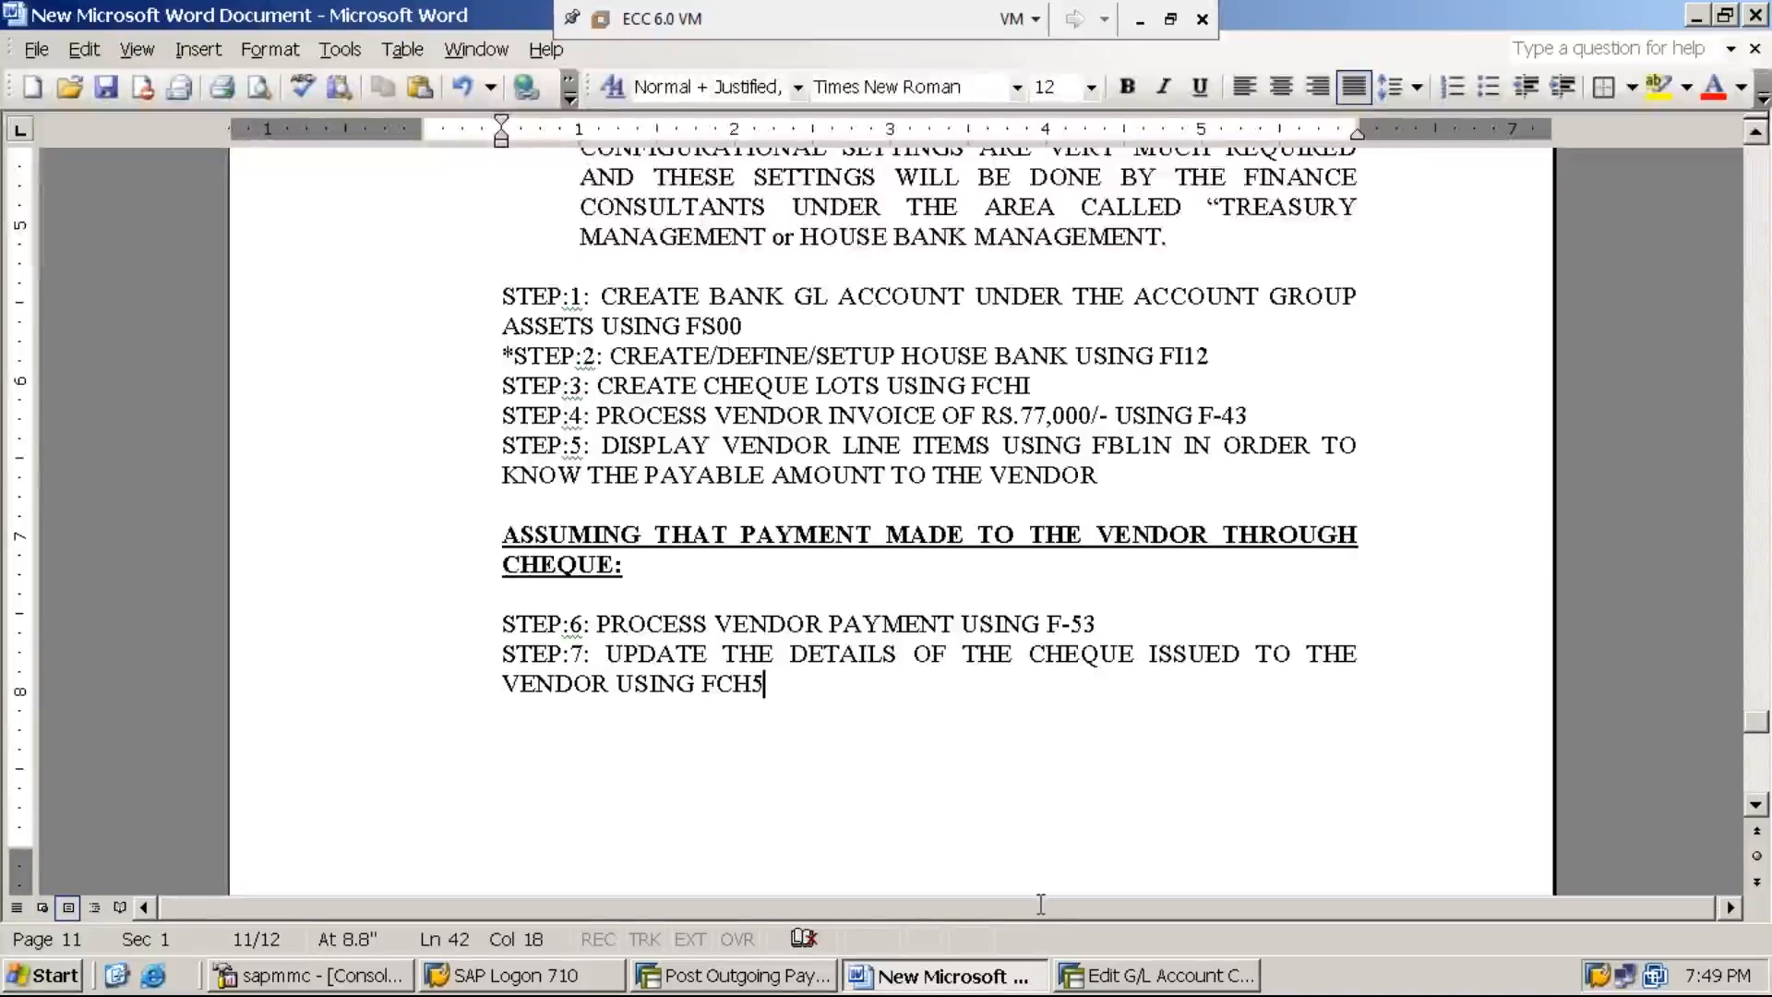
- Switch back to SAP and leave the outgoing payment transaction for the SAP Easy Access screen
click(776, 978)
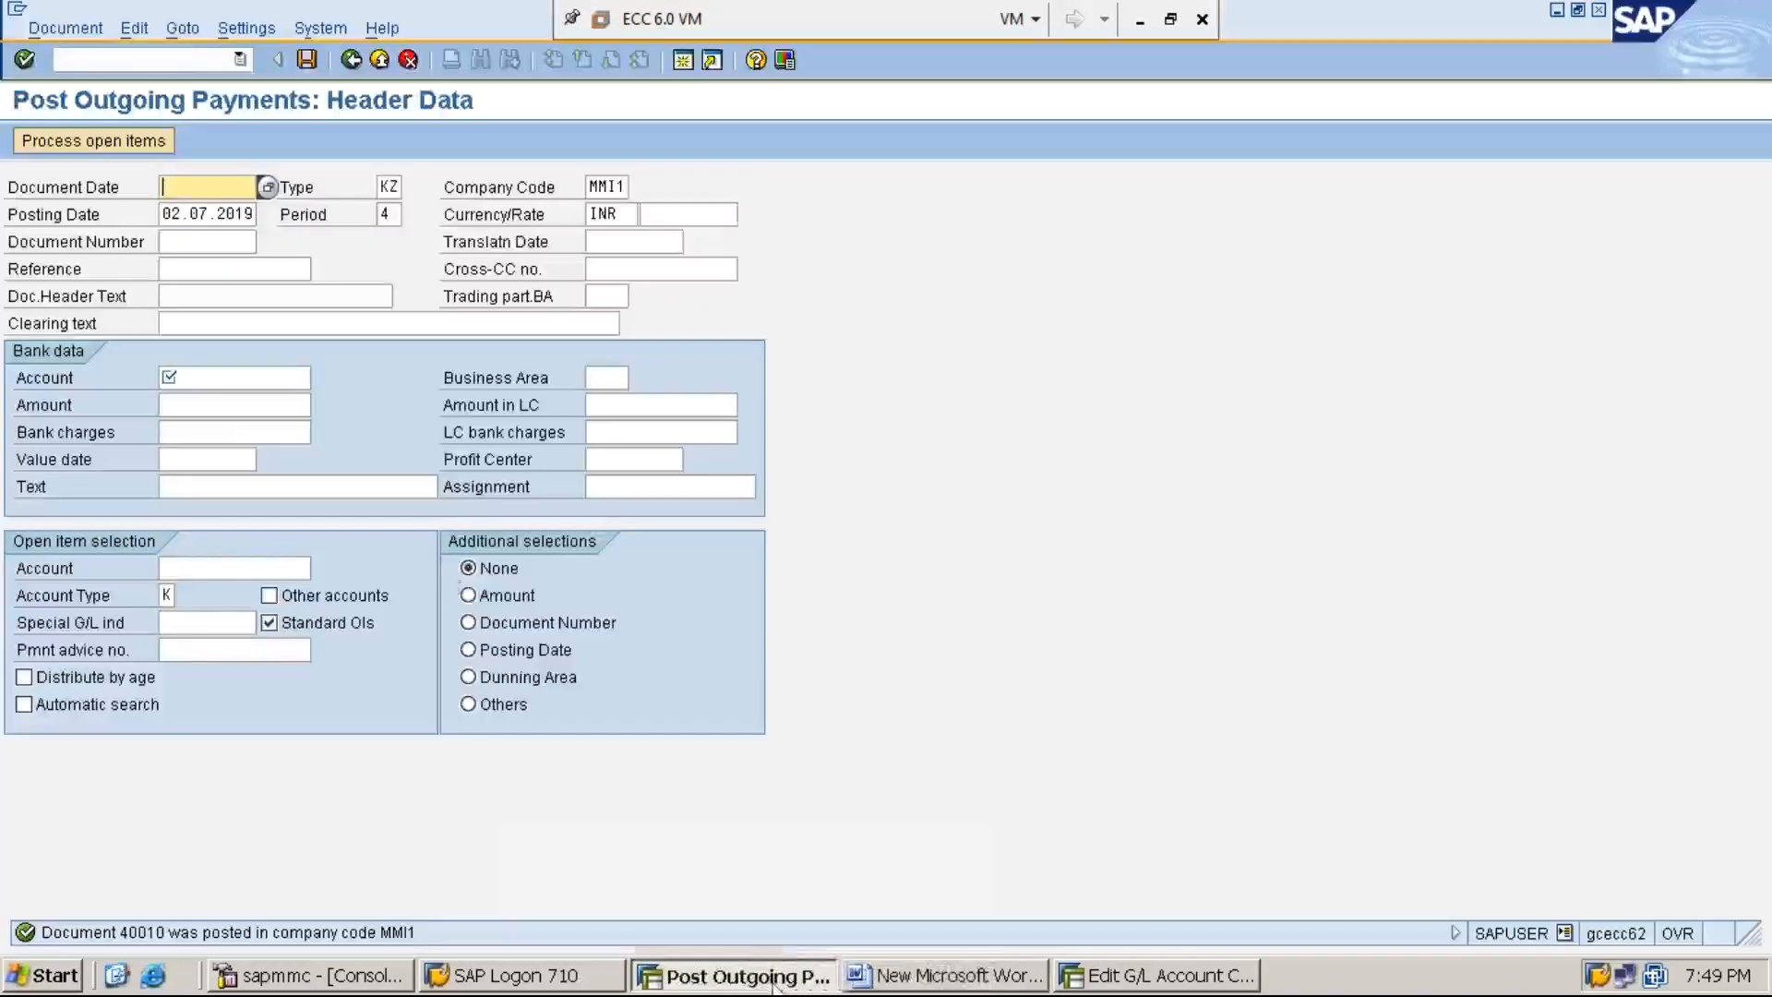
click(190, 60)
text(/N)
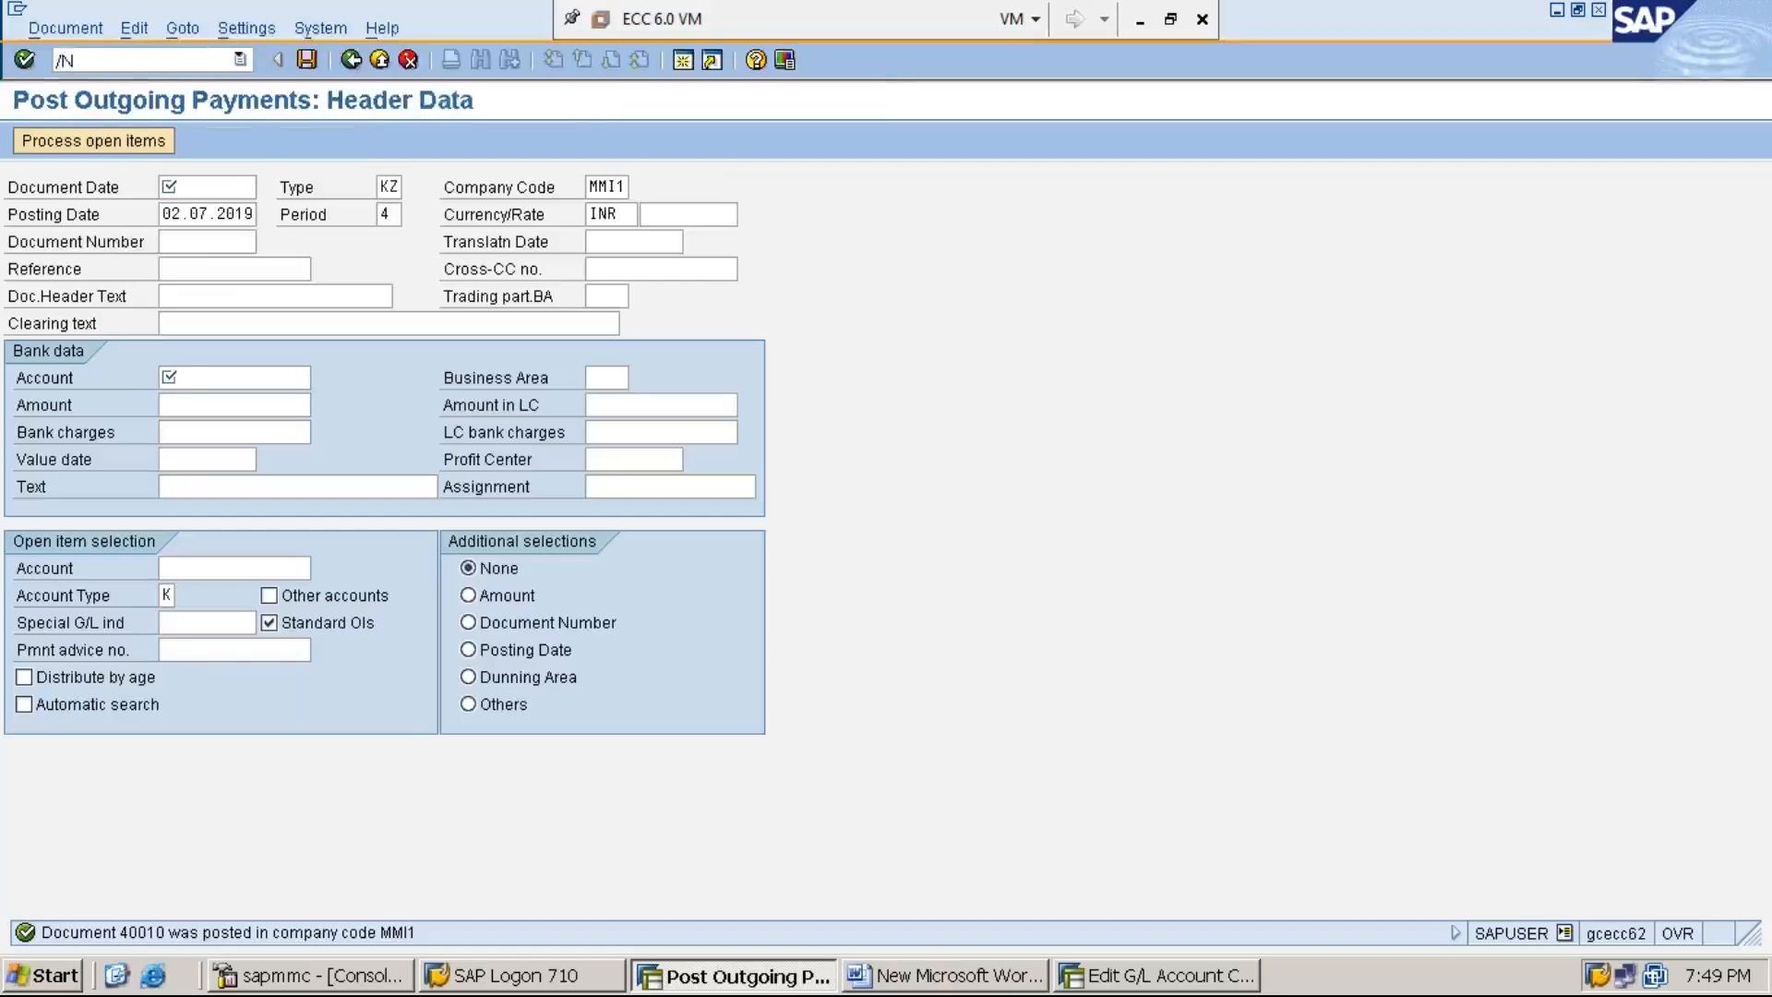
key(Return)
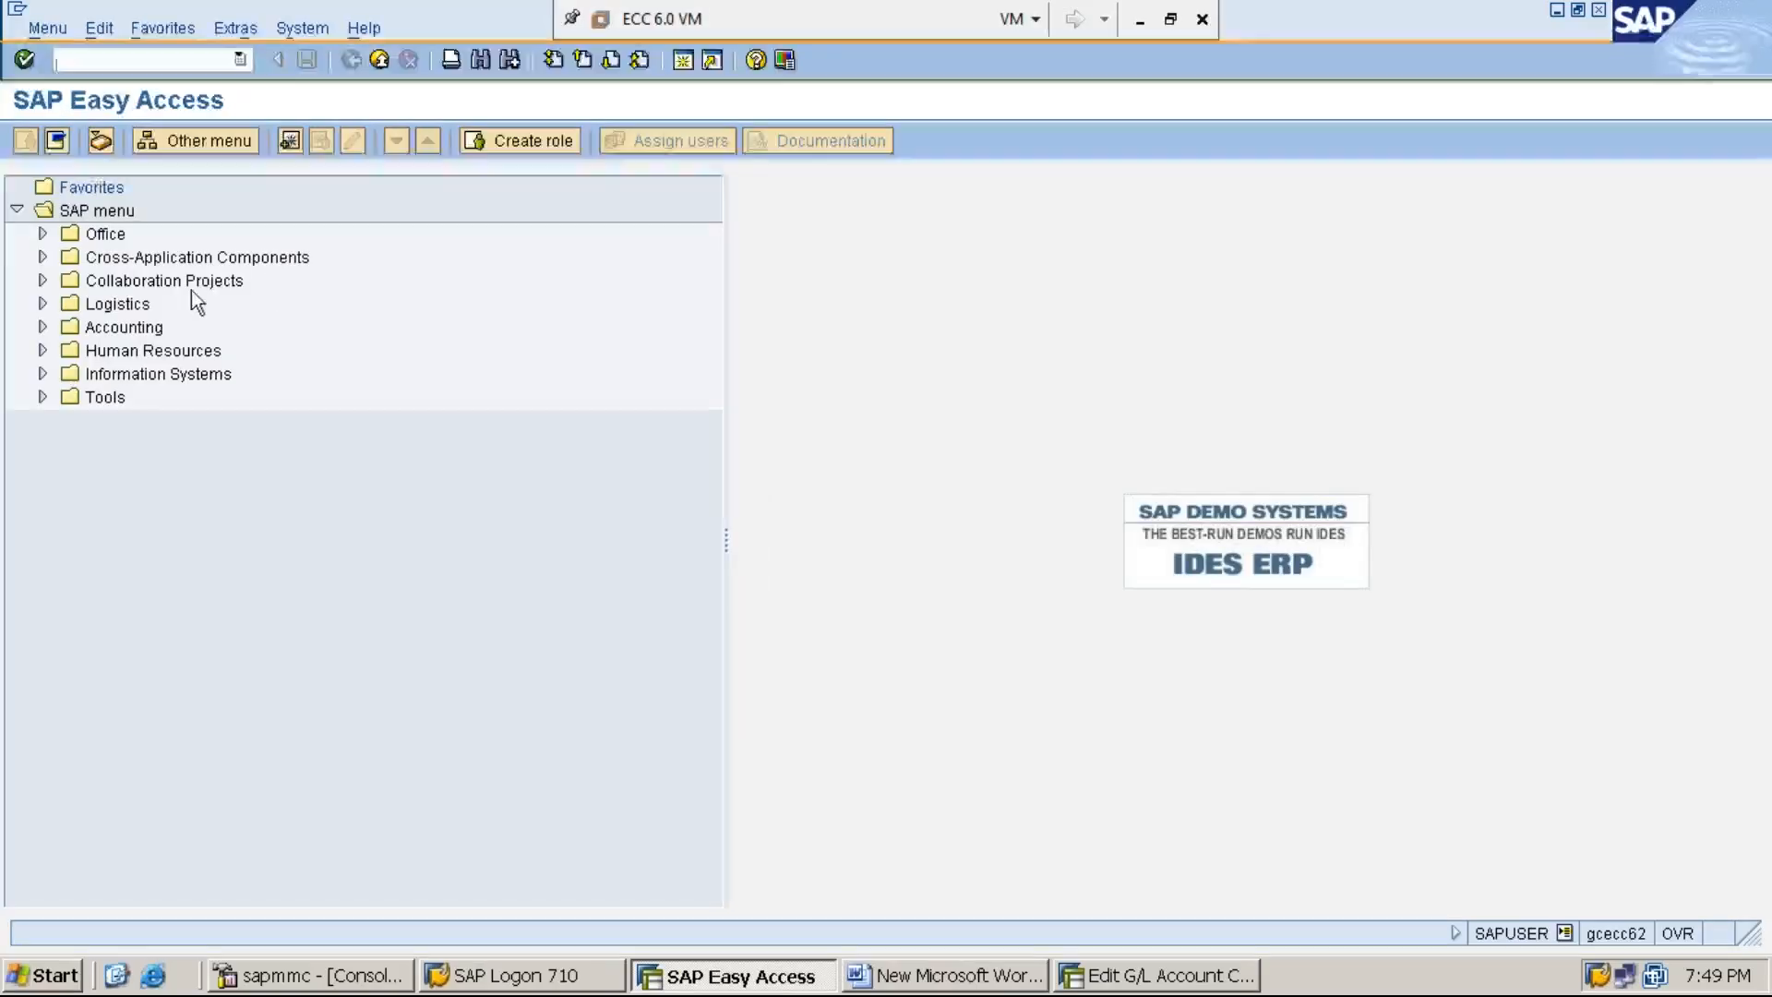
- Expand the Accounting, Financial Accounting and Banks folders of the SAP menu
click(150, 327)
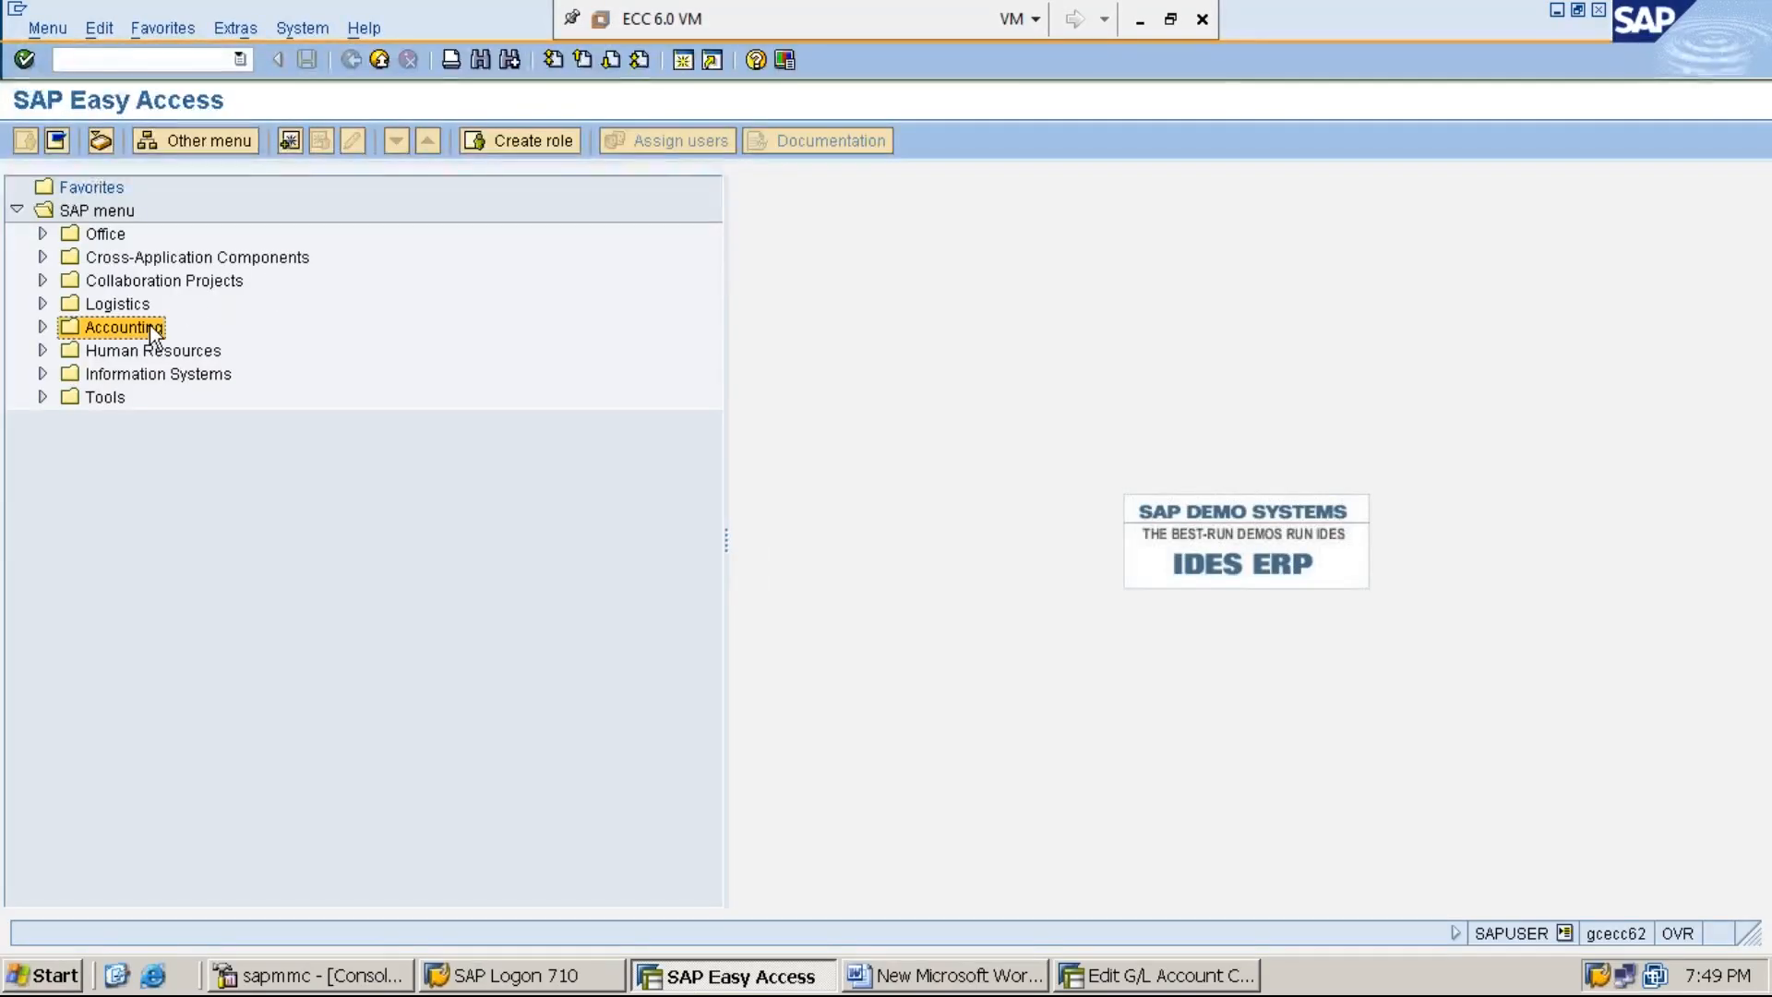
double_click(149, 325)
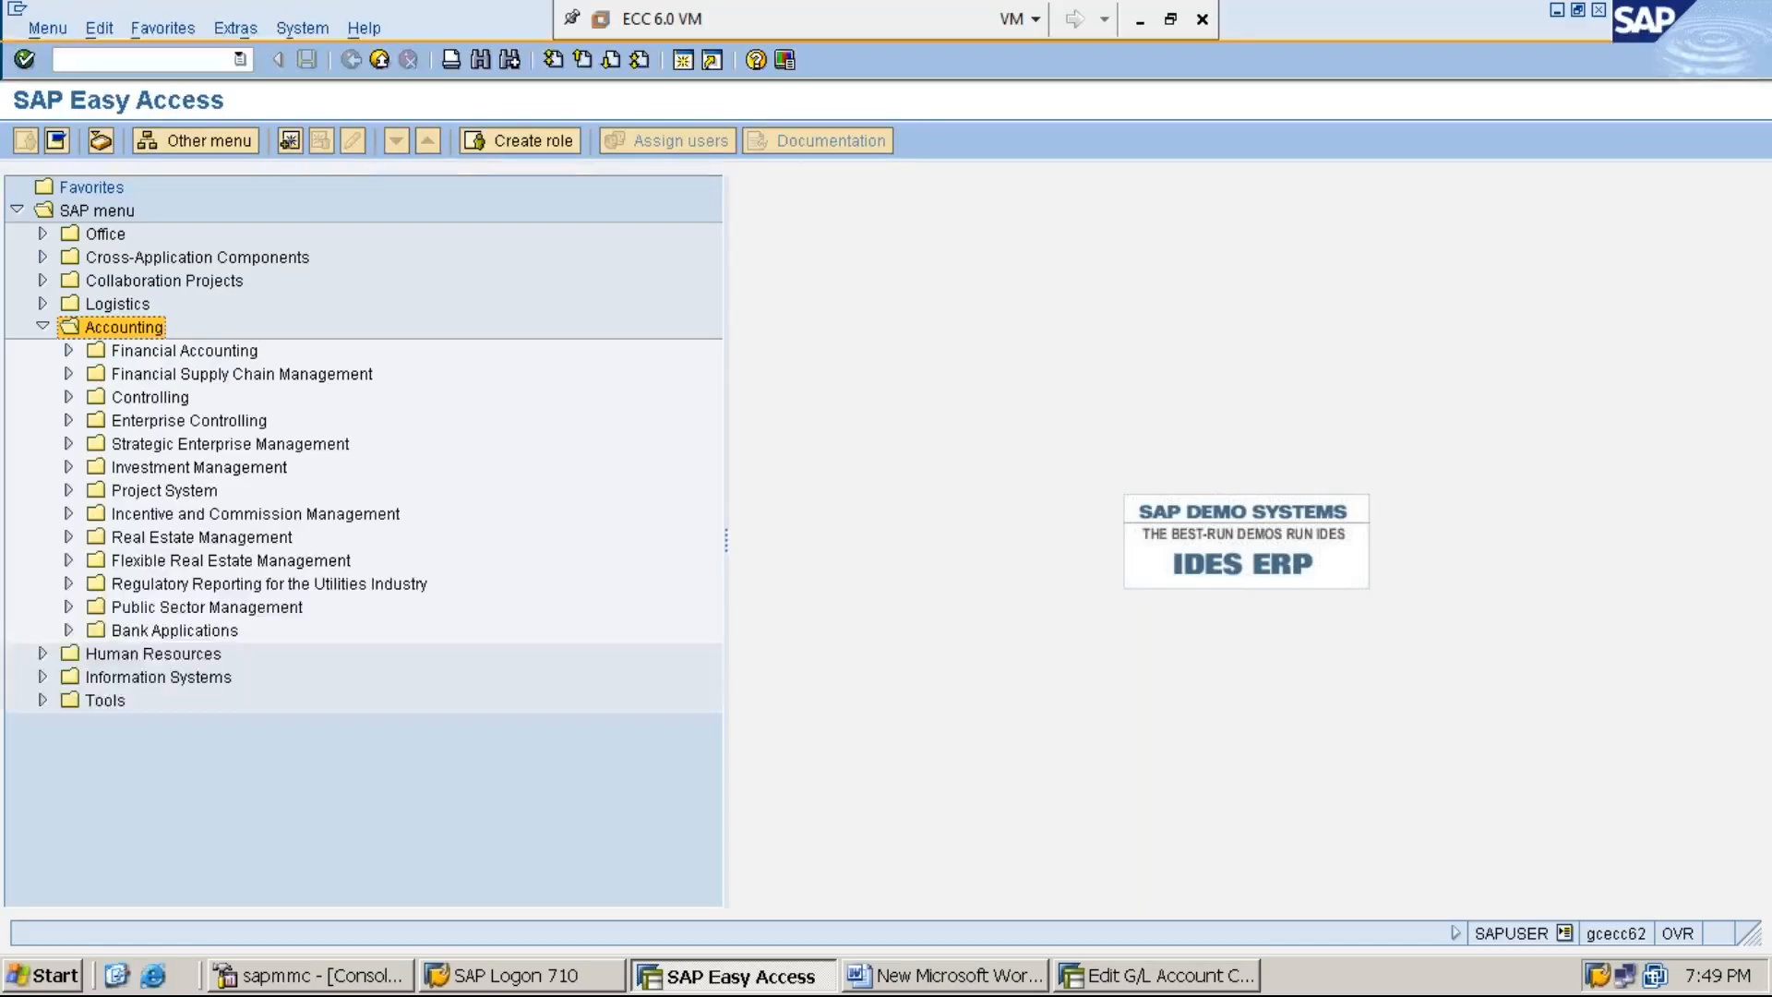
click(185, 350)
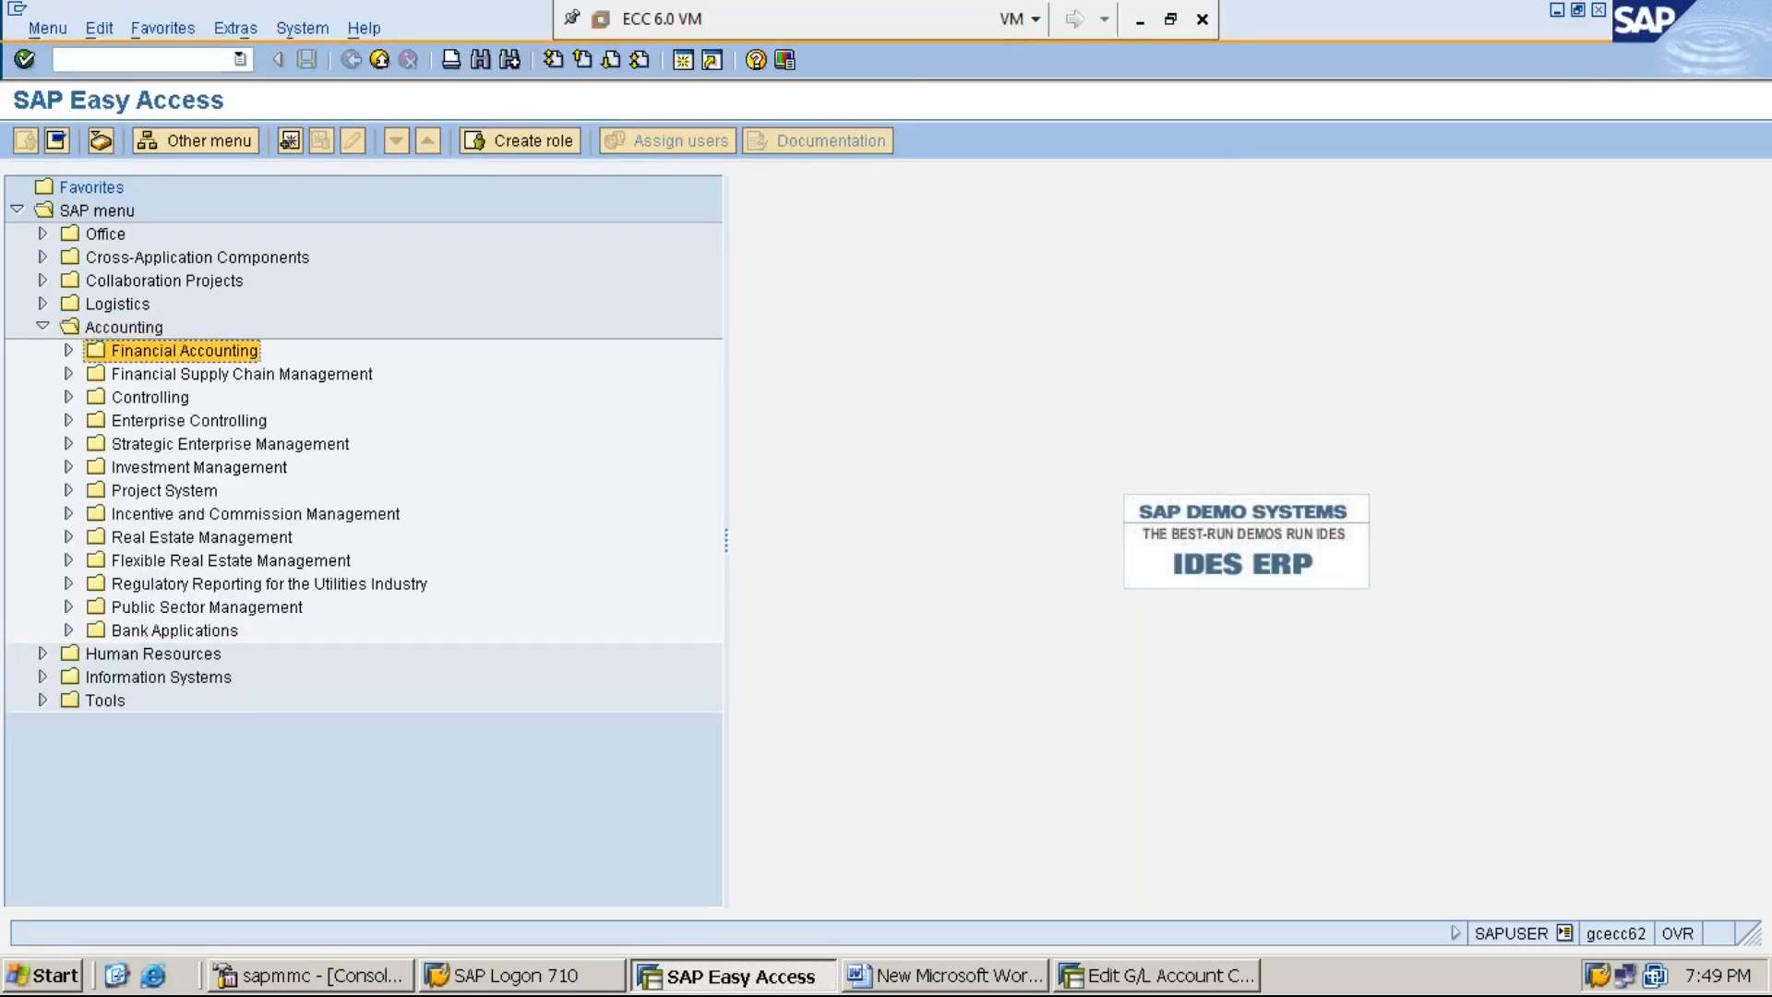
double_click(184, 350)
click(210, 398)
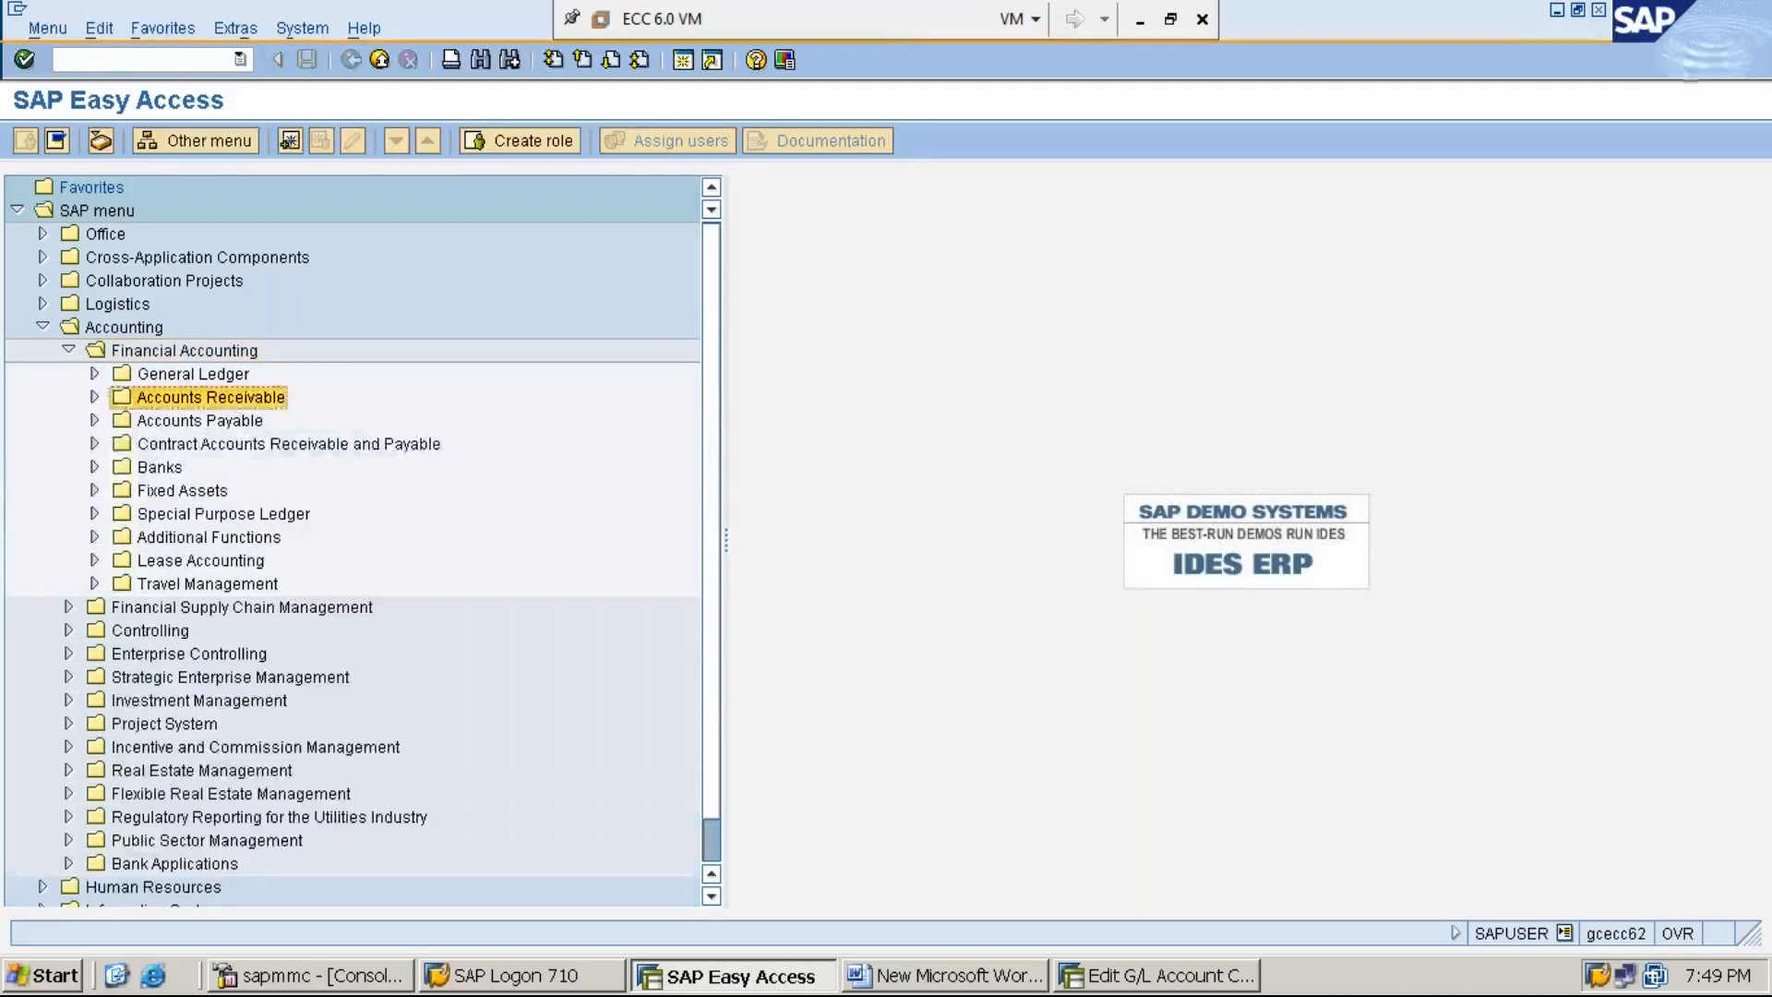
key(Down)
key(Down)
key(Down)
key(Right)
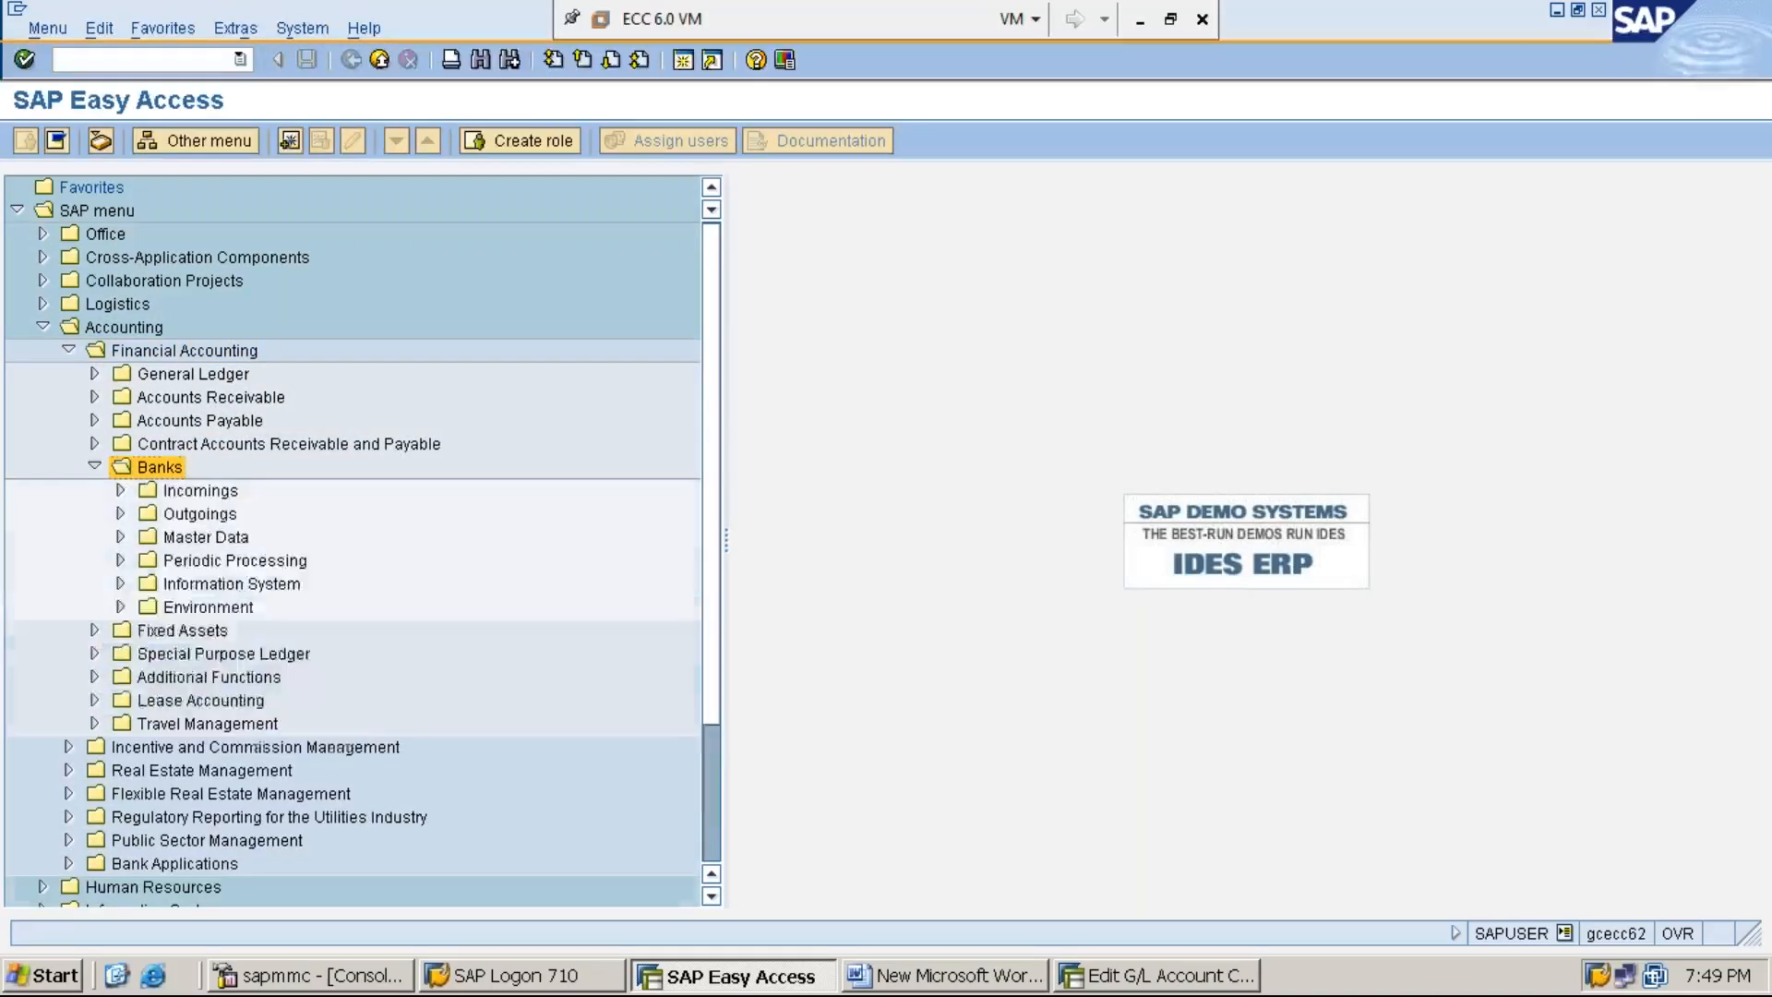
- Look through the Outgoings folder under Banks for the cheque transaction, including Automatic Payment, and collapse it again
key(Down)
key(Down)
key(Right)
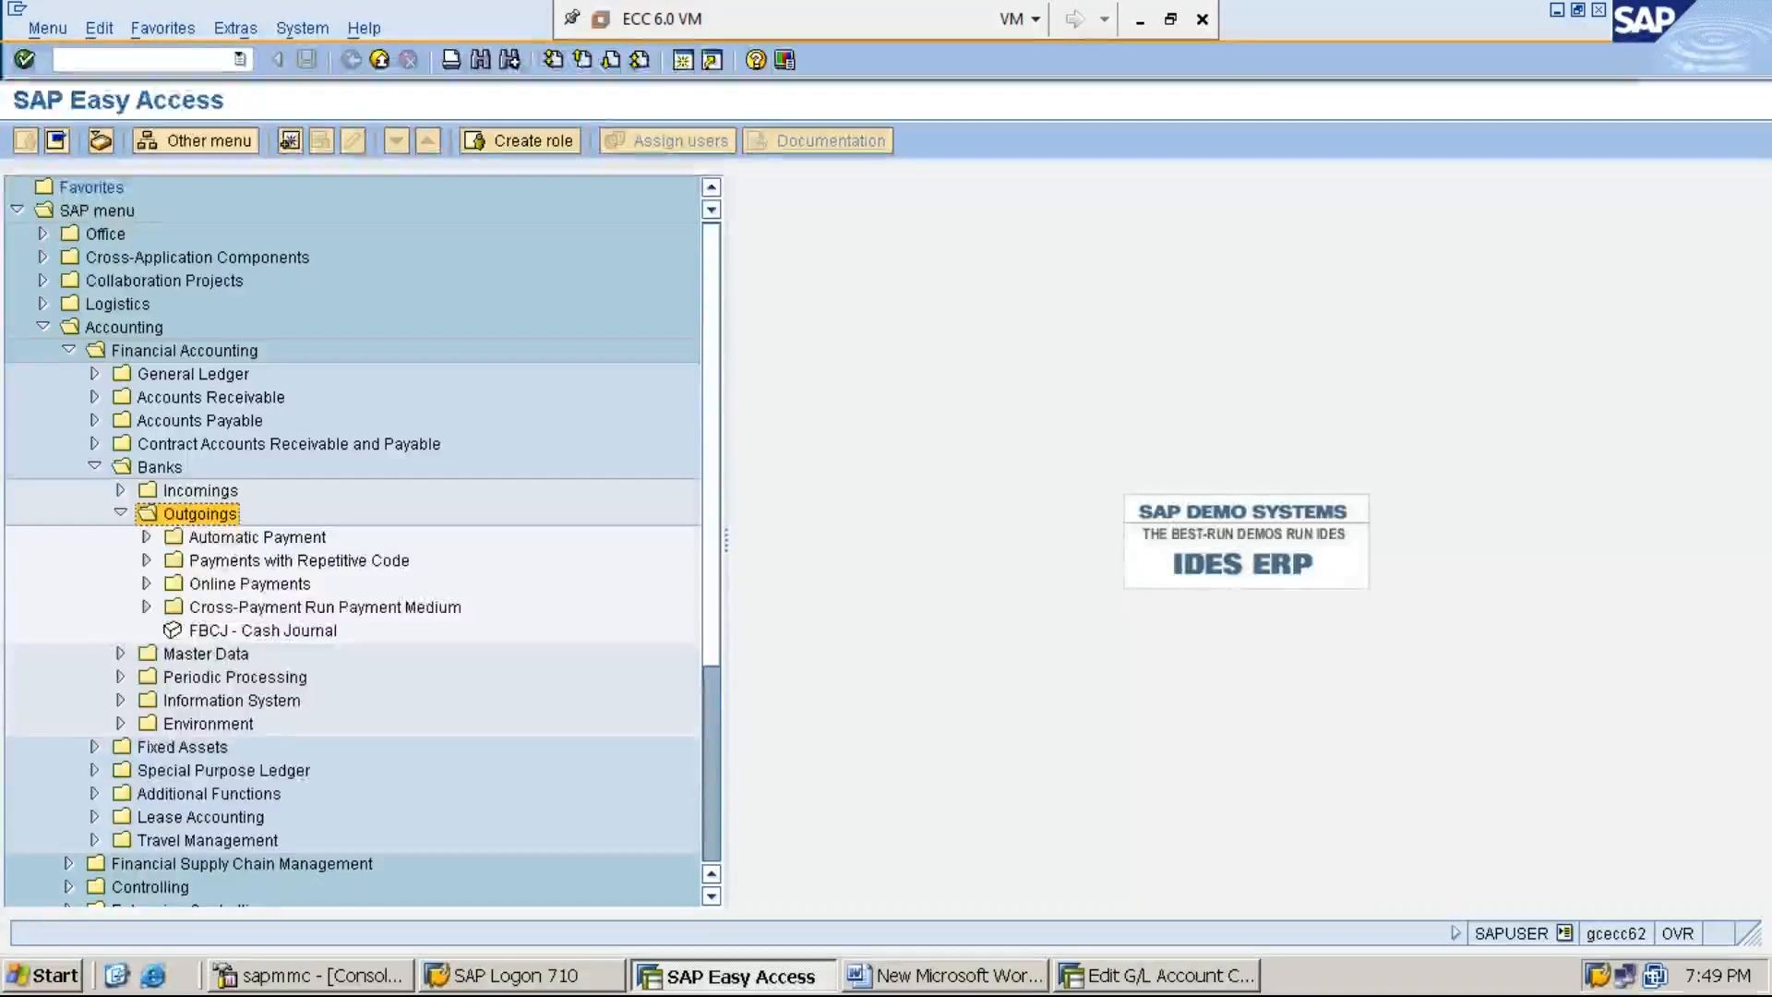
key(Down)
key(Right)
key(Left)
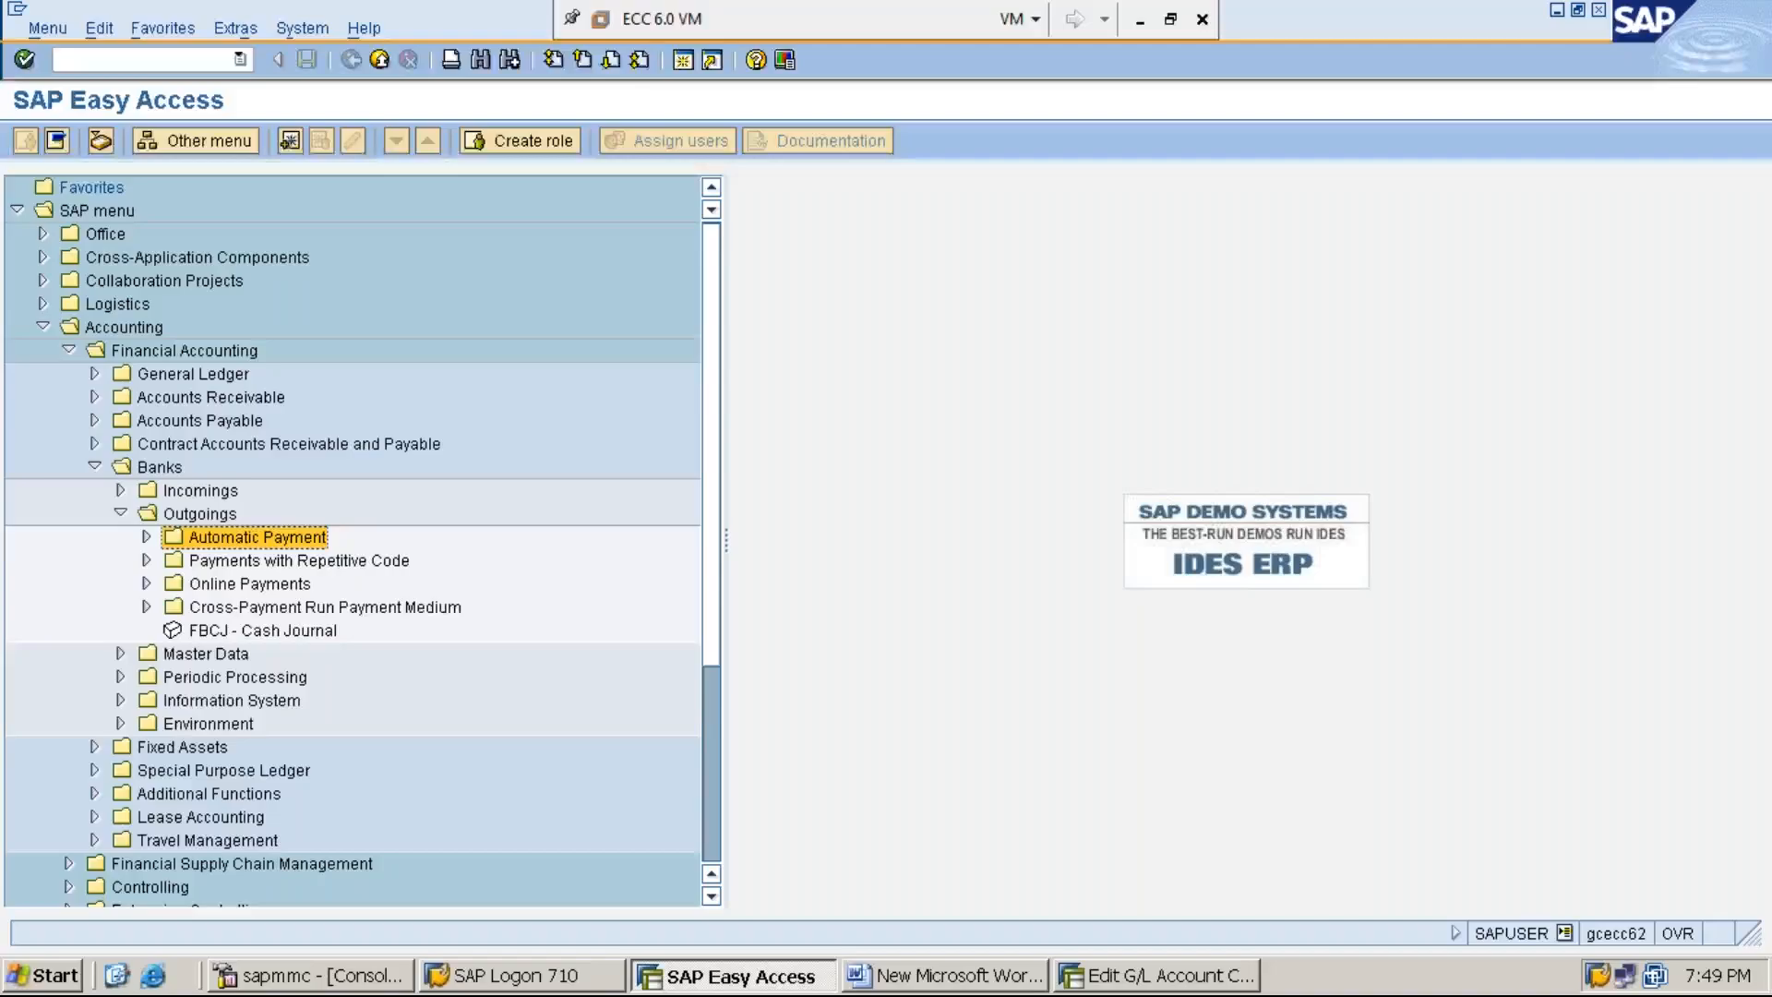
key(Left)
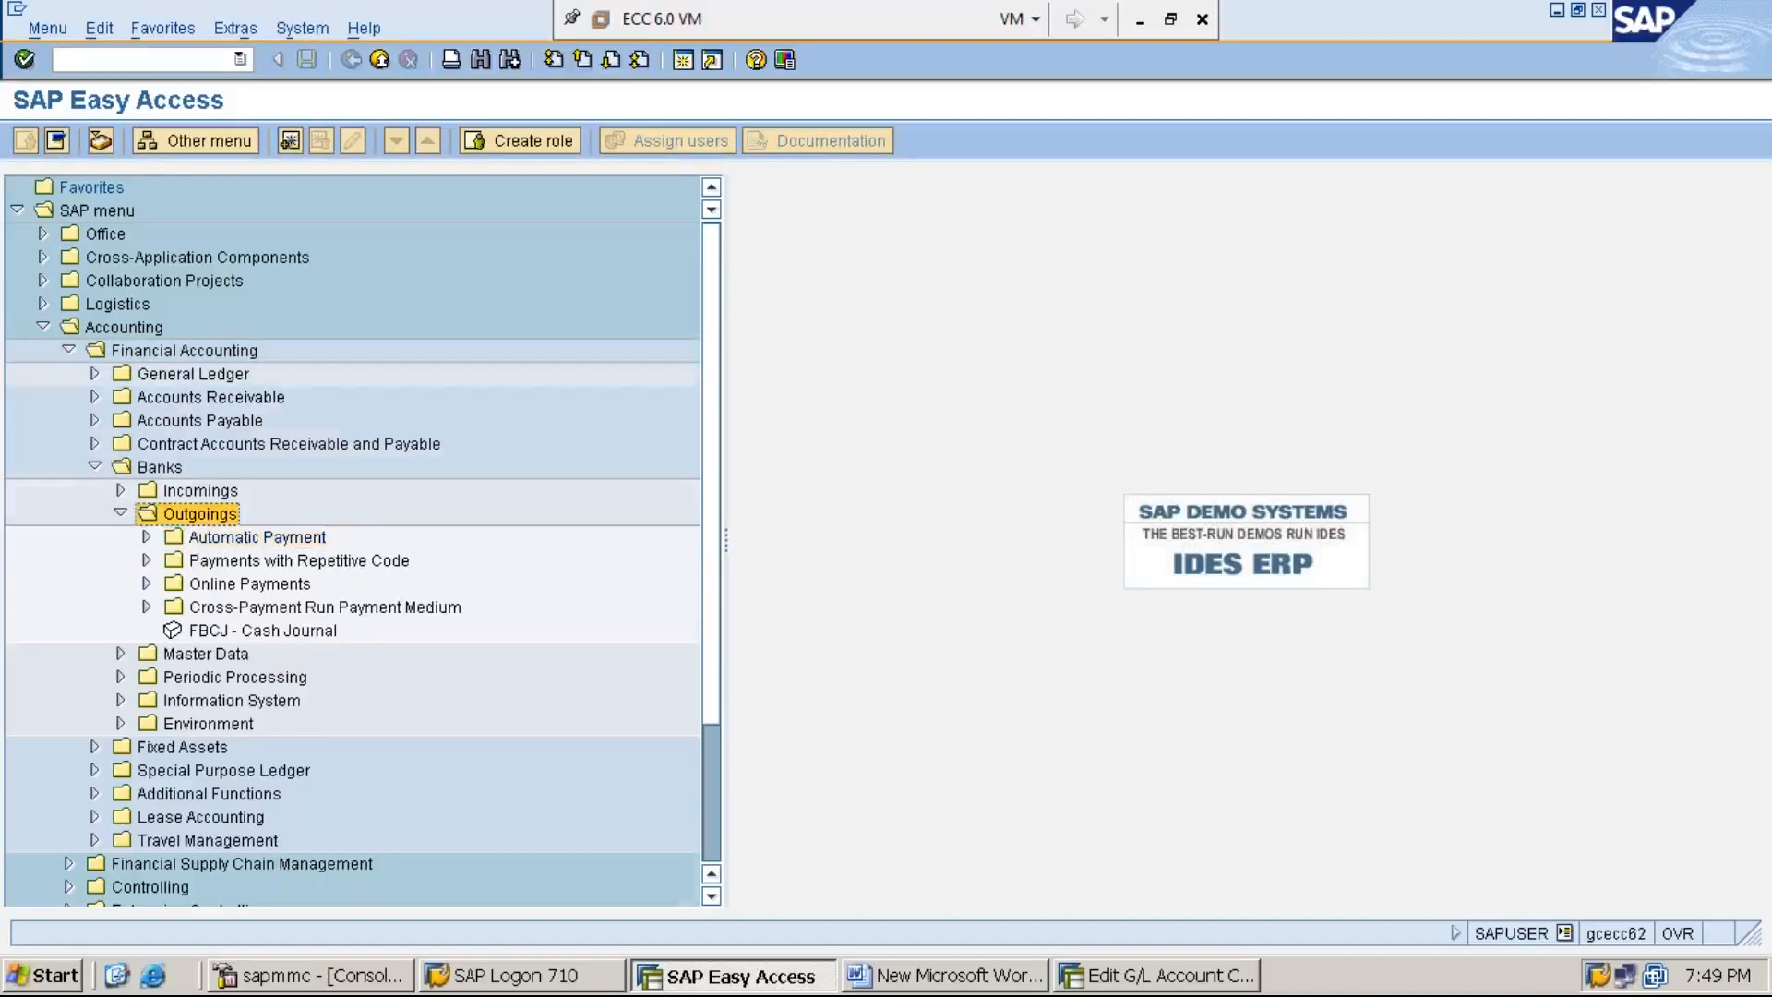
key(Left)
key(Down)
key(Down)
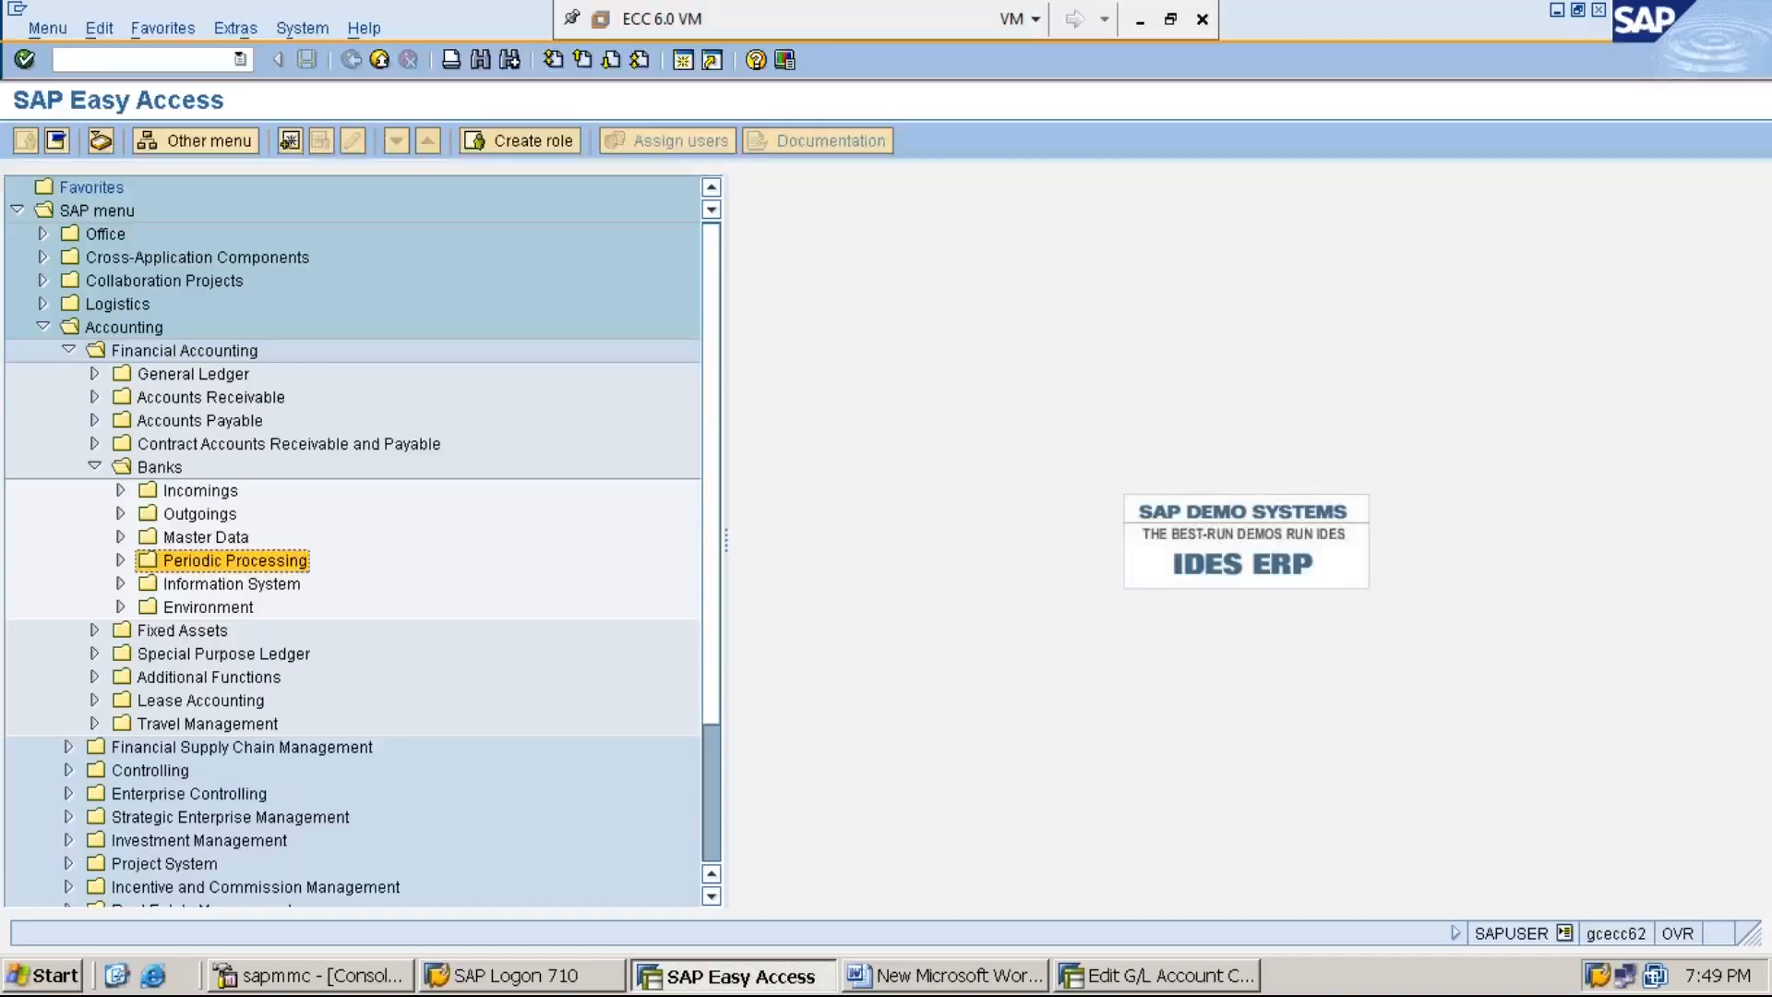
key(Up)
key(Up)
key(Up)
key(Up)
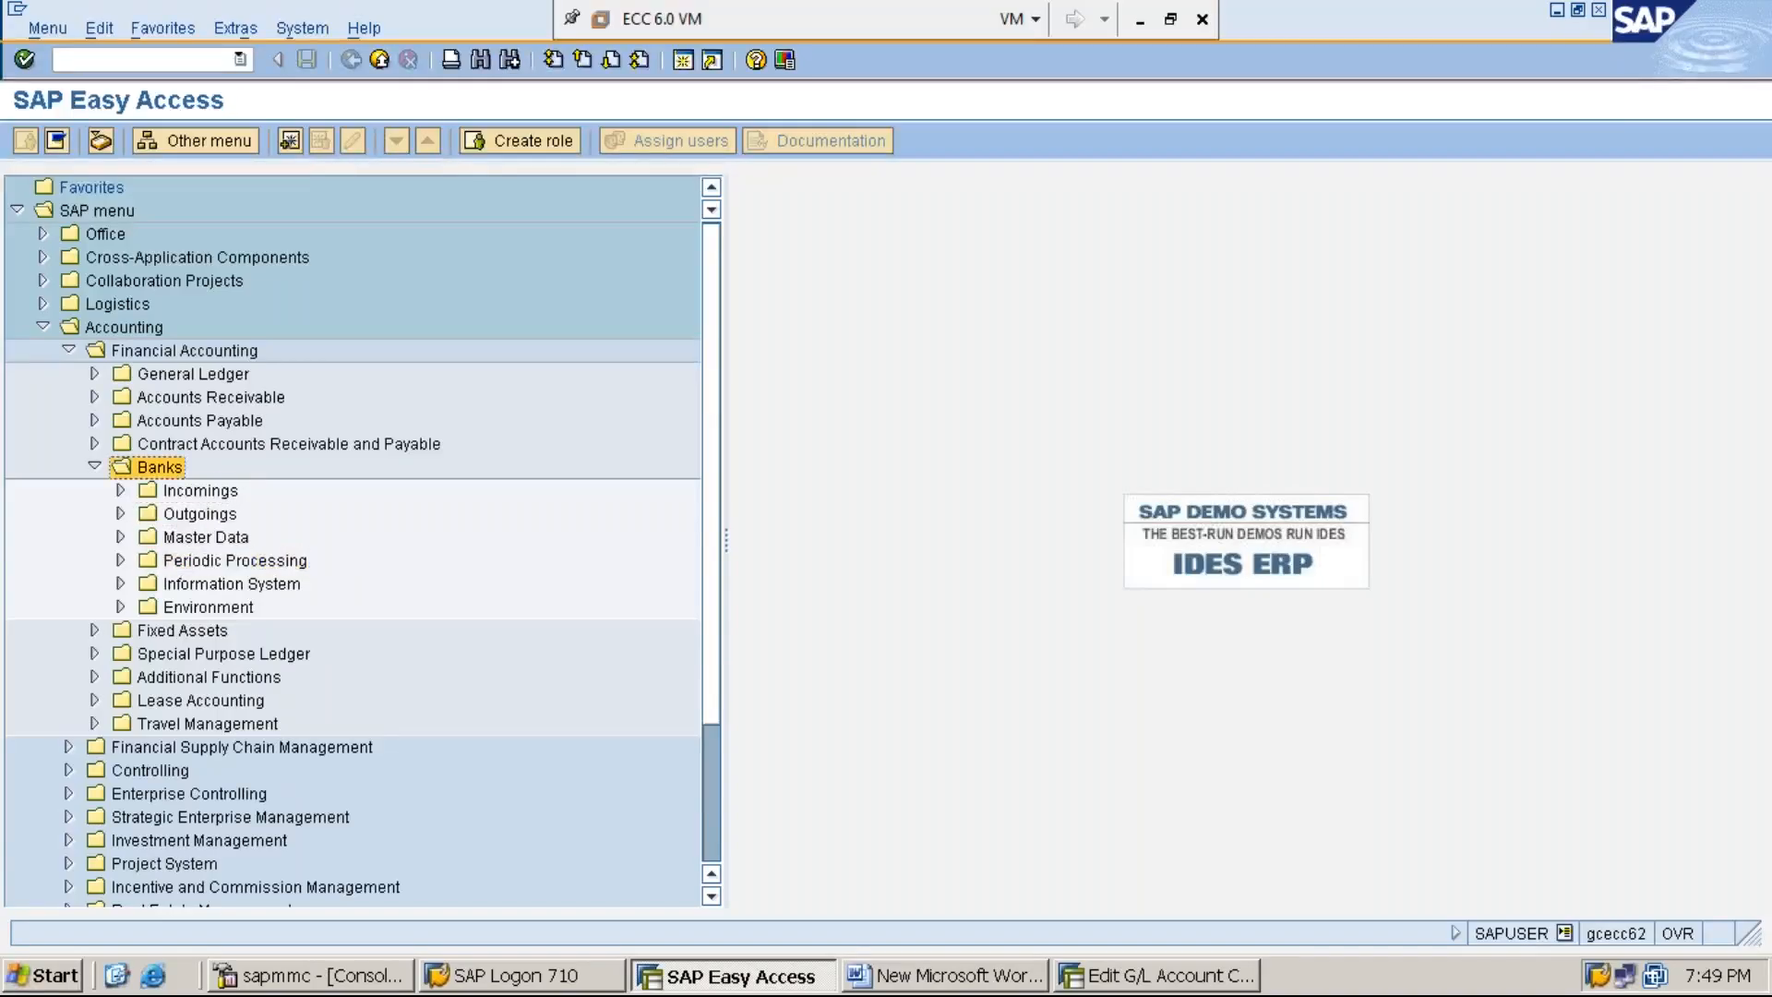
- Collapse Banks and look through the Document Entry folder under Accounts Payable for the cheque transaction
key(Left)
key(Up)
key(Up)
key(Up)
key(Down)
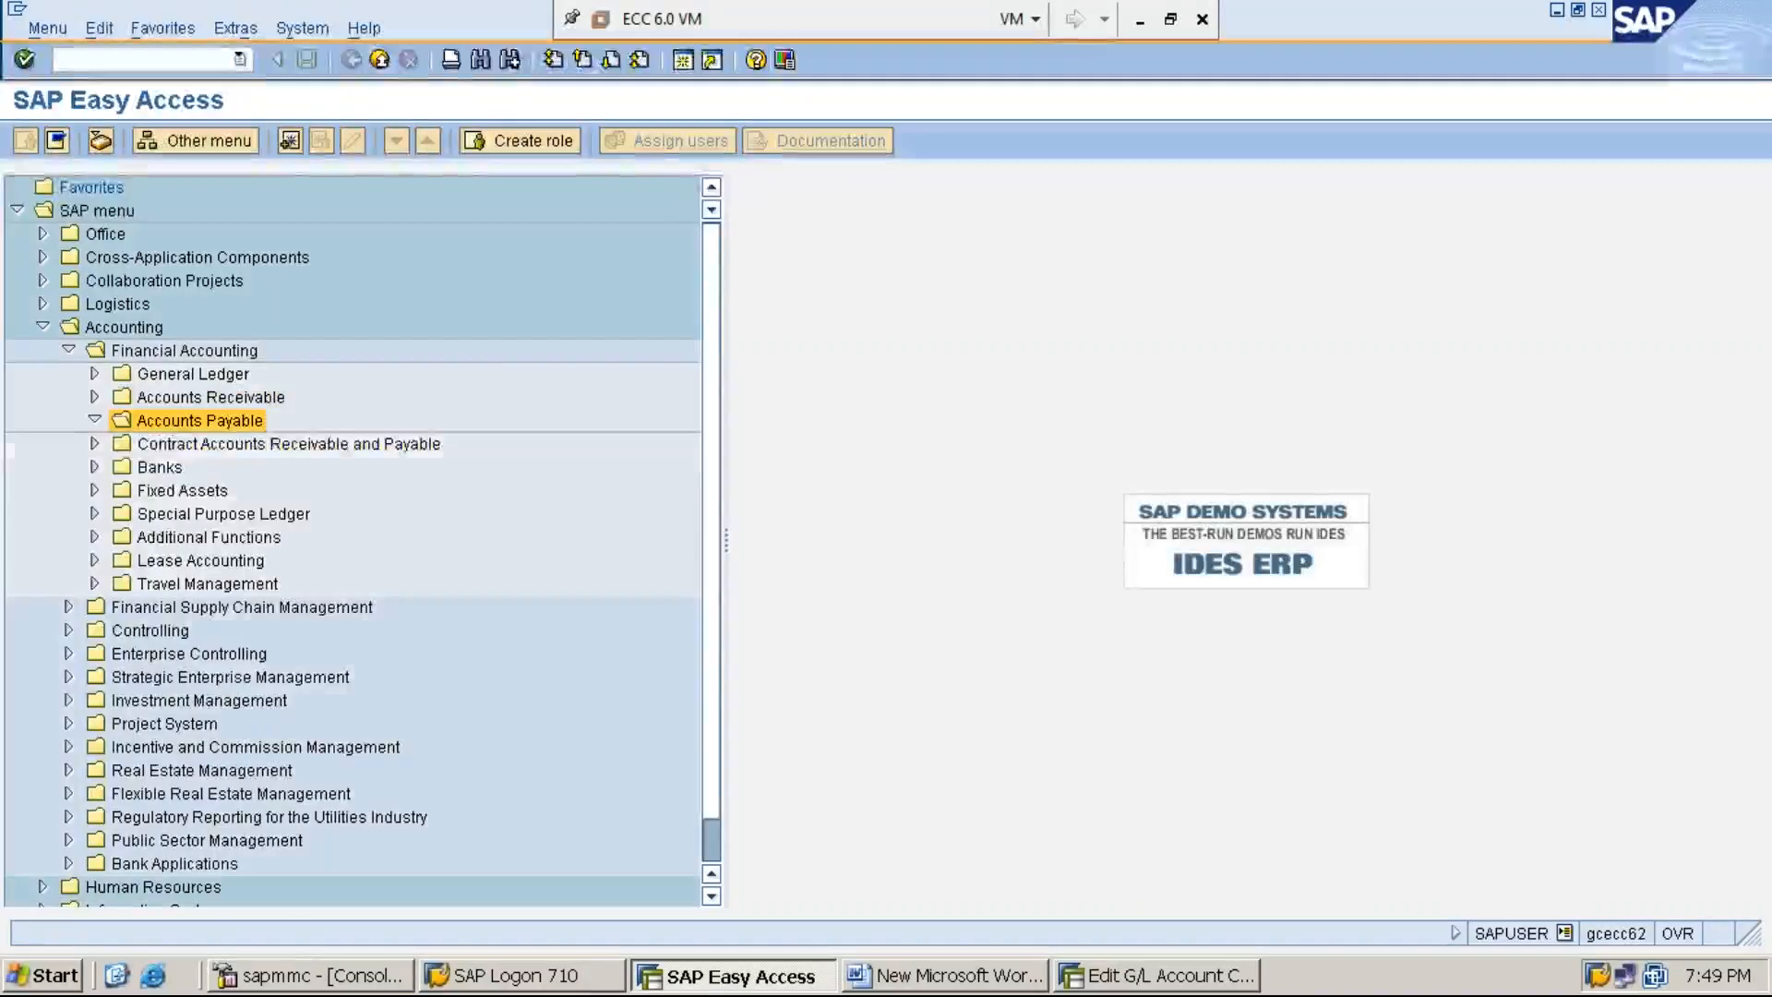
key(Right)
key(Down)
key(Down)
key(Up)
key(Right)
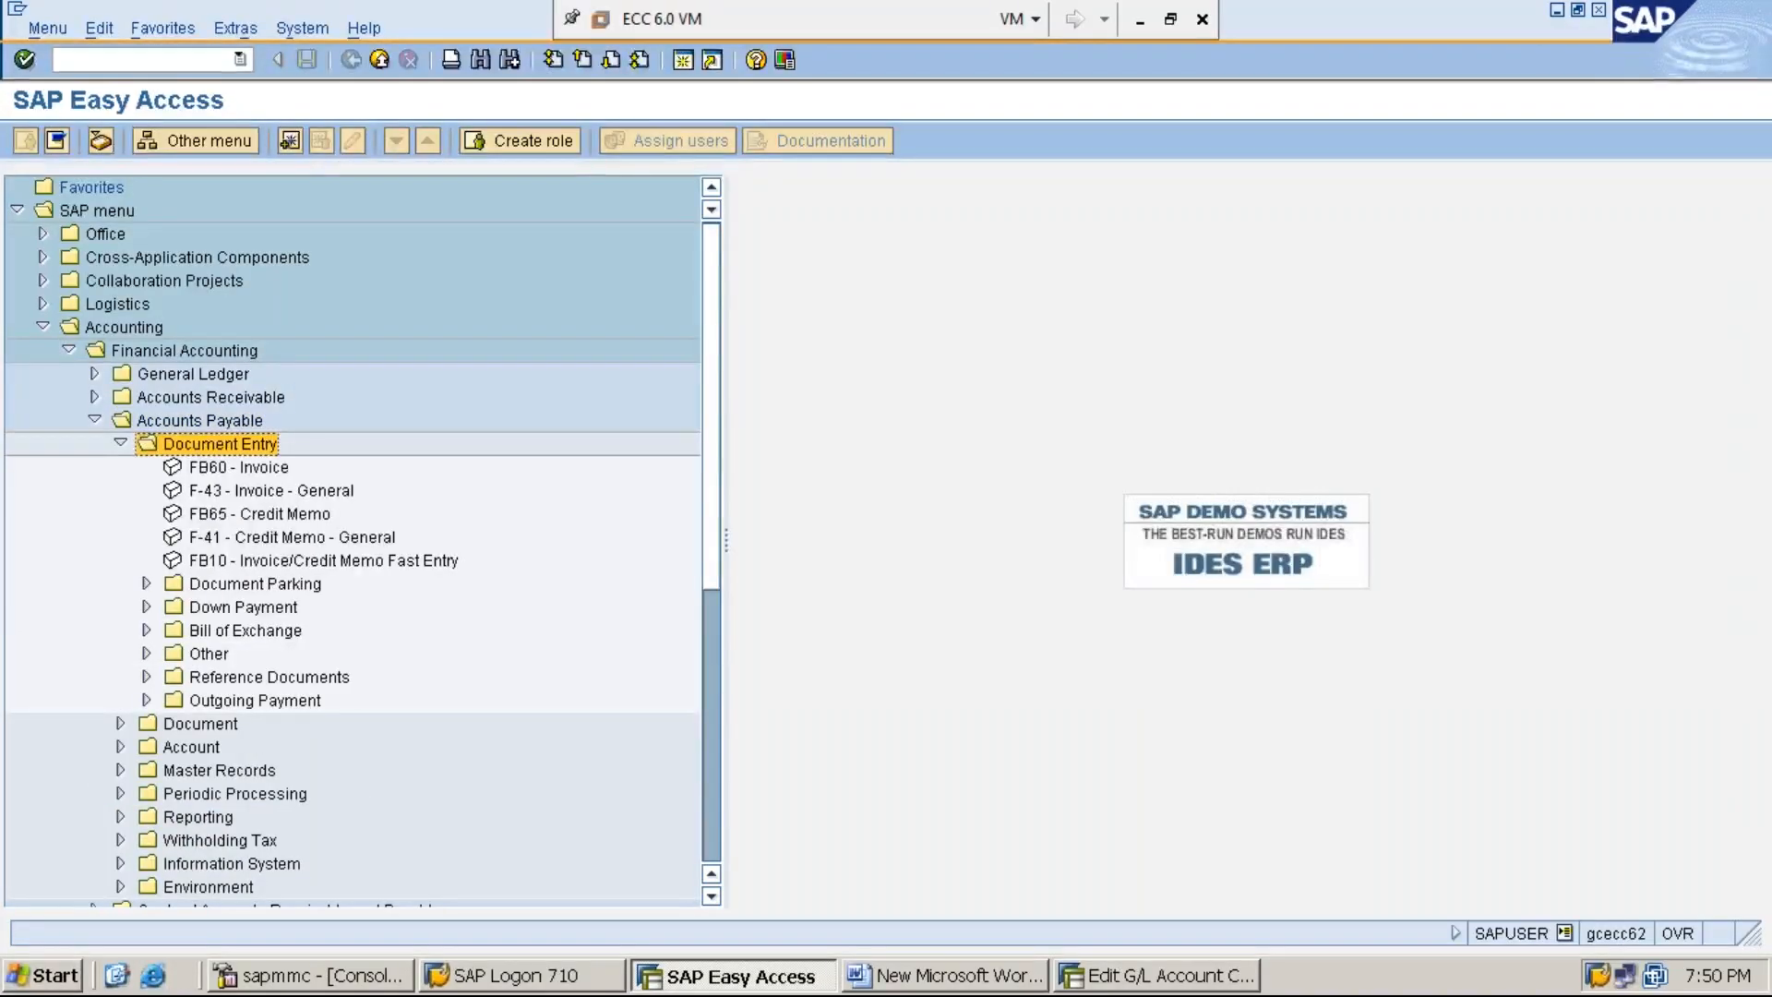
key(Down)
key(Down)
key(Down)
key(Down)
key(Down)
key(Down)
key(Down)
key(Down)
key(Down)
key(Down)
key(Down)
key(Right)
key(Left)
key(Left)
key(Left)
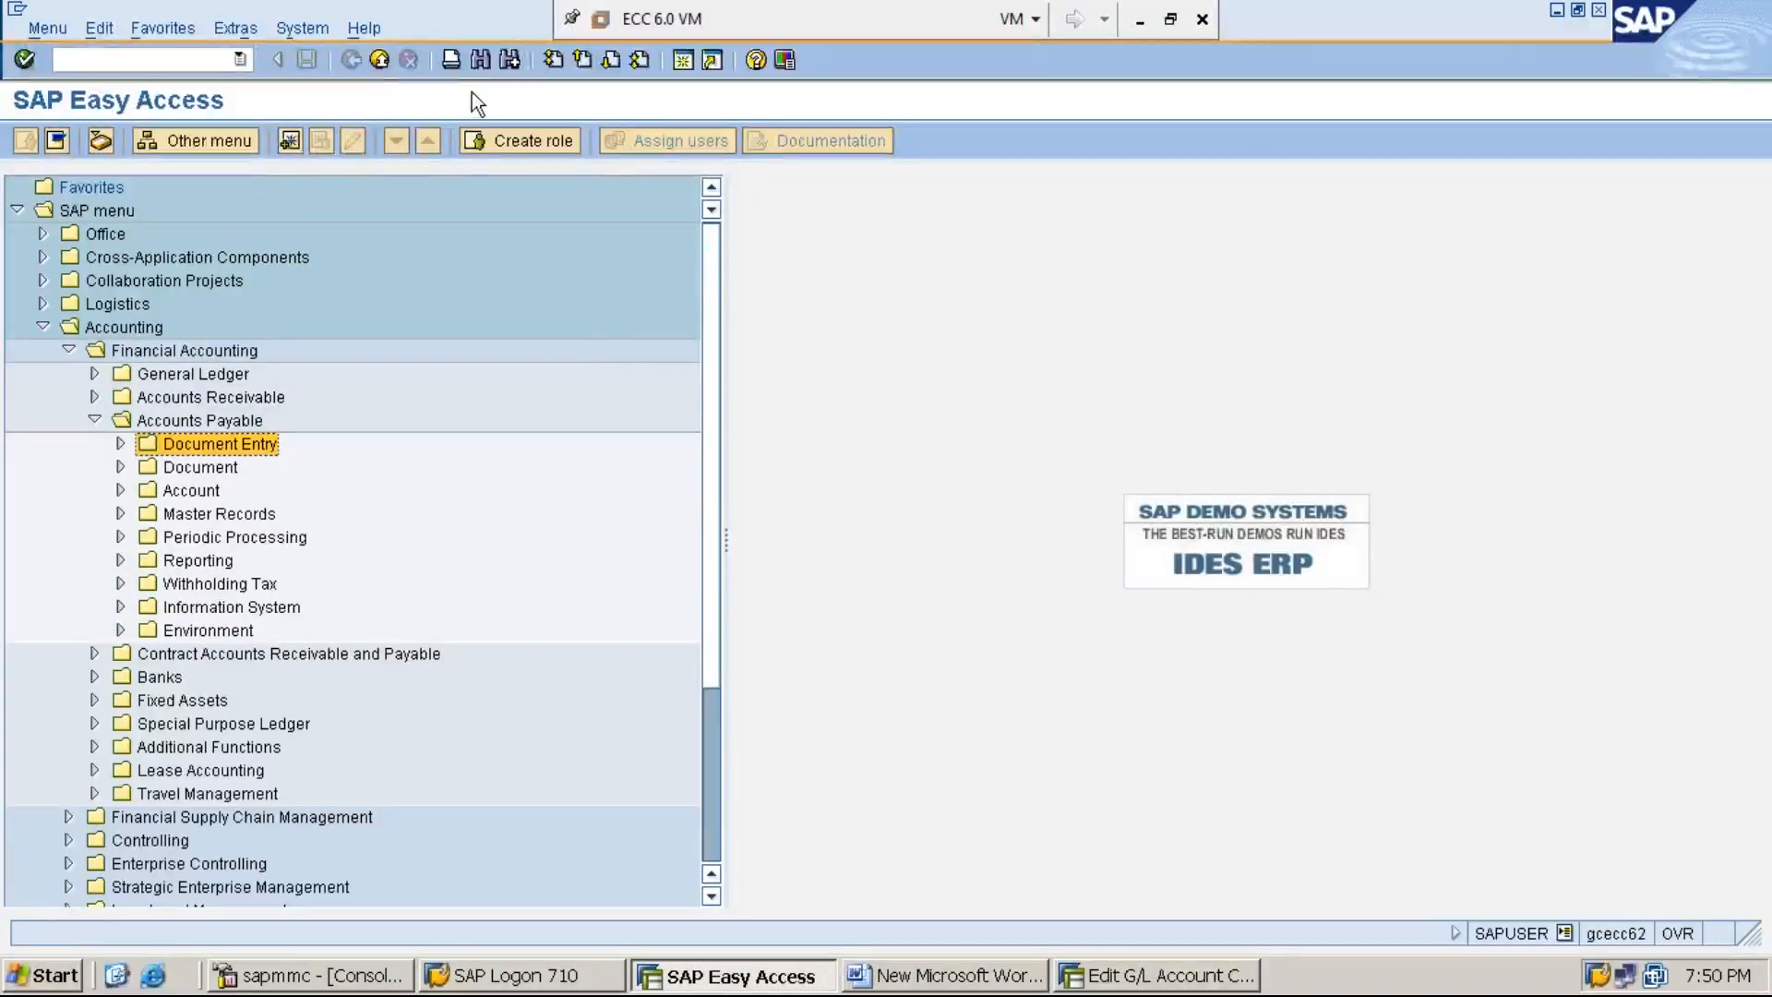
- Search the SAP menu tree for FCH5 in both technical names and texts
click(481, 60)
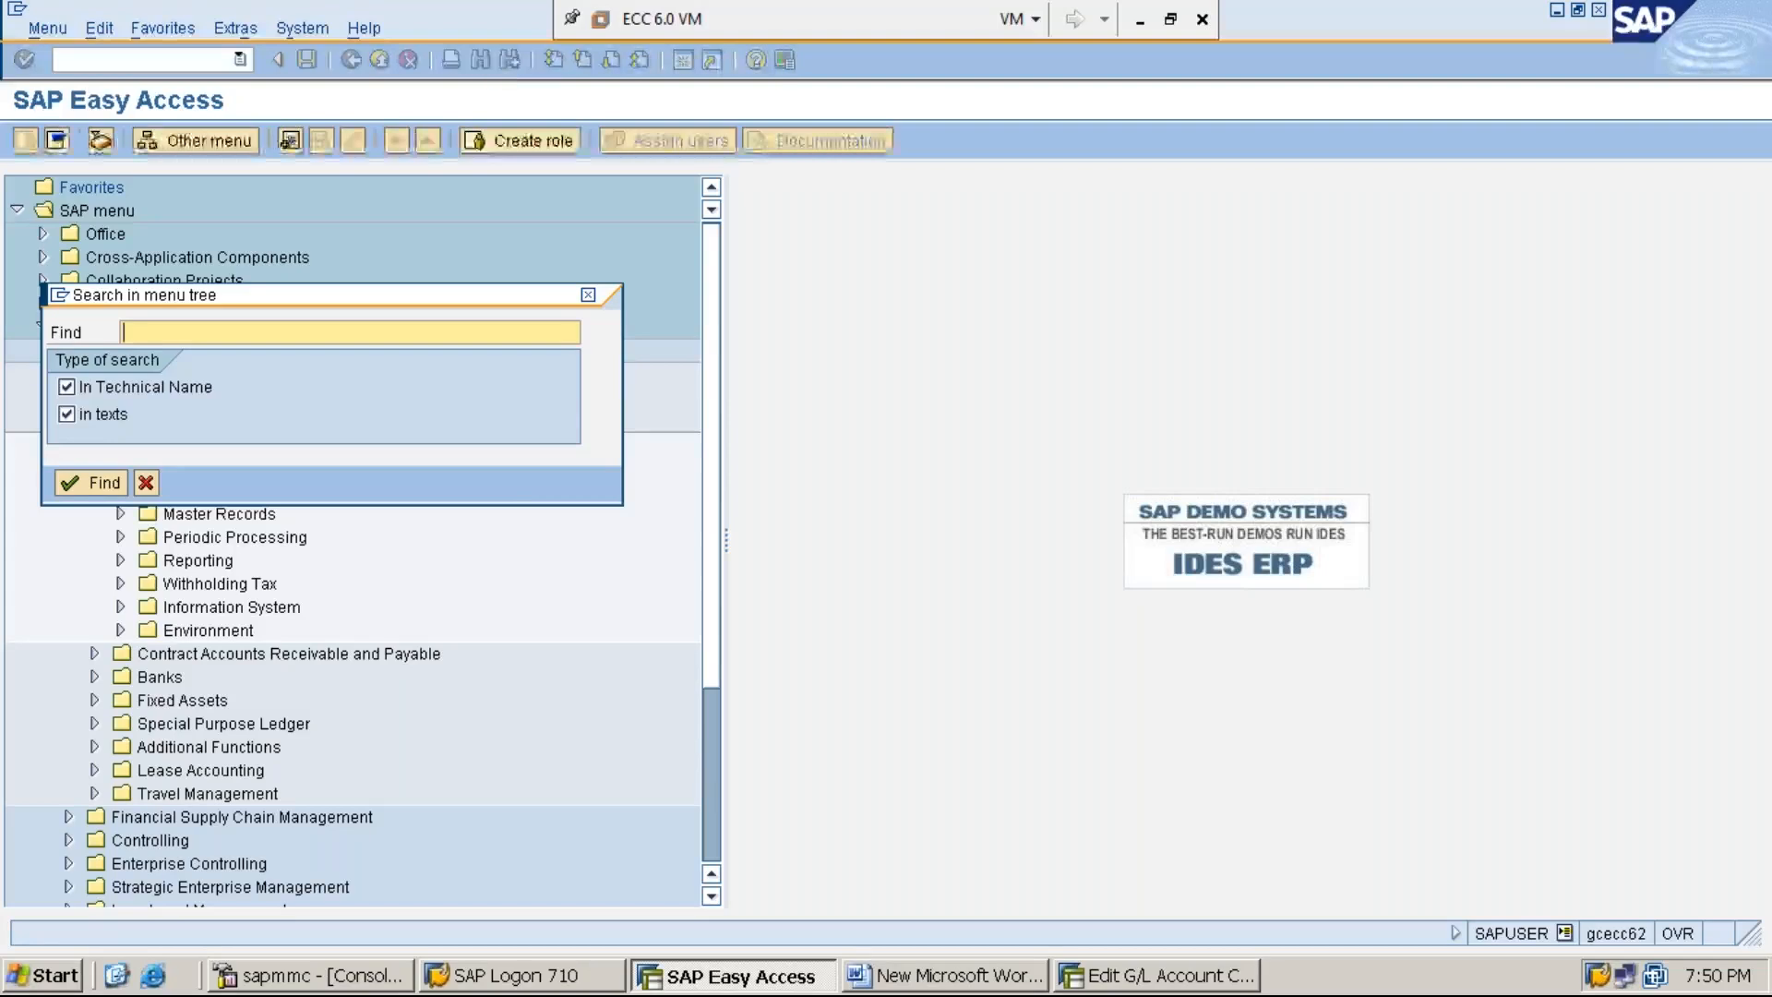
text(FCH5)
key(Return)
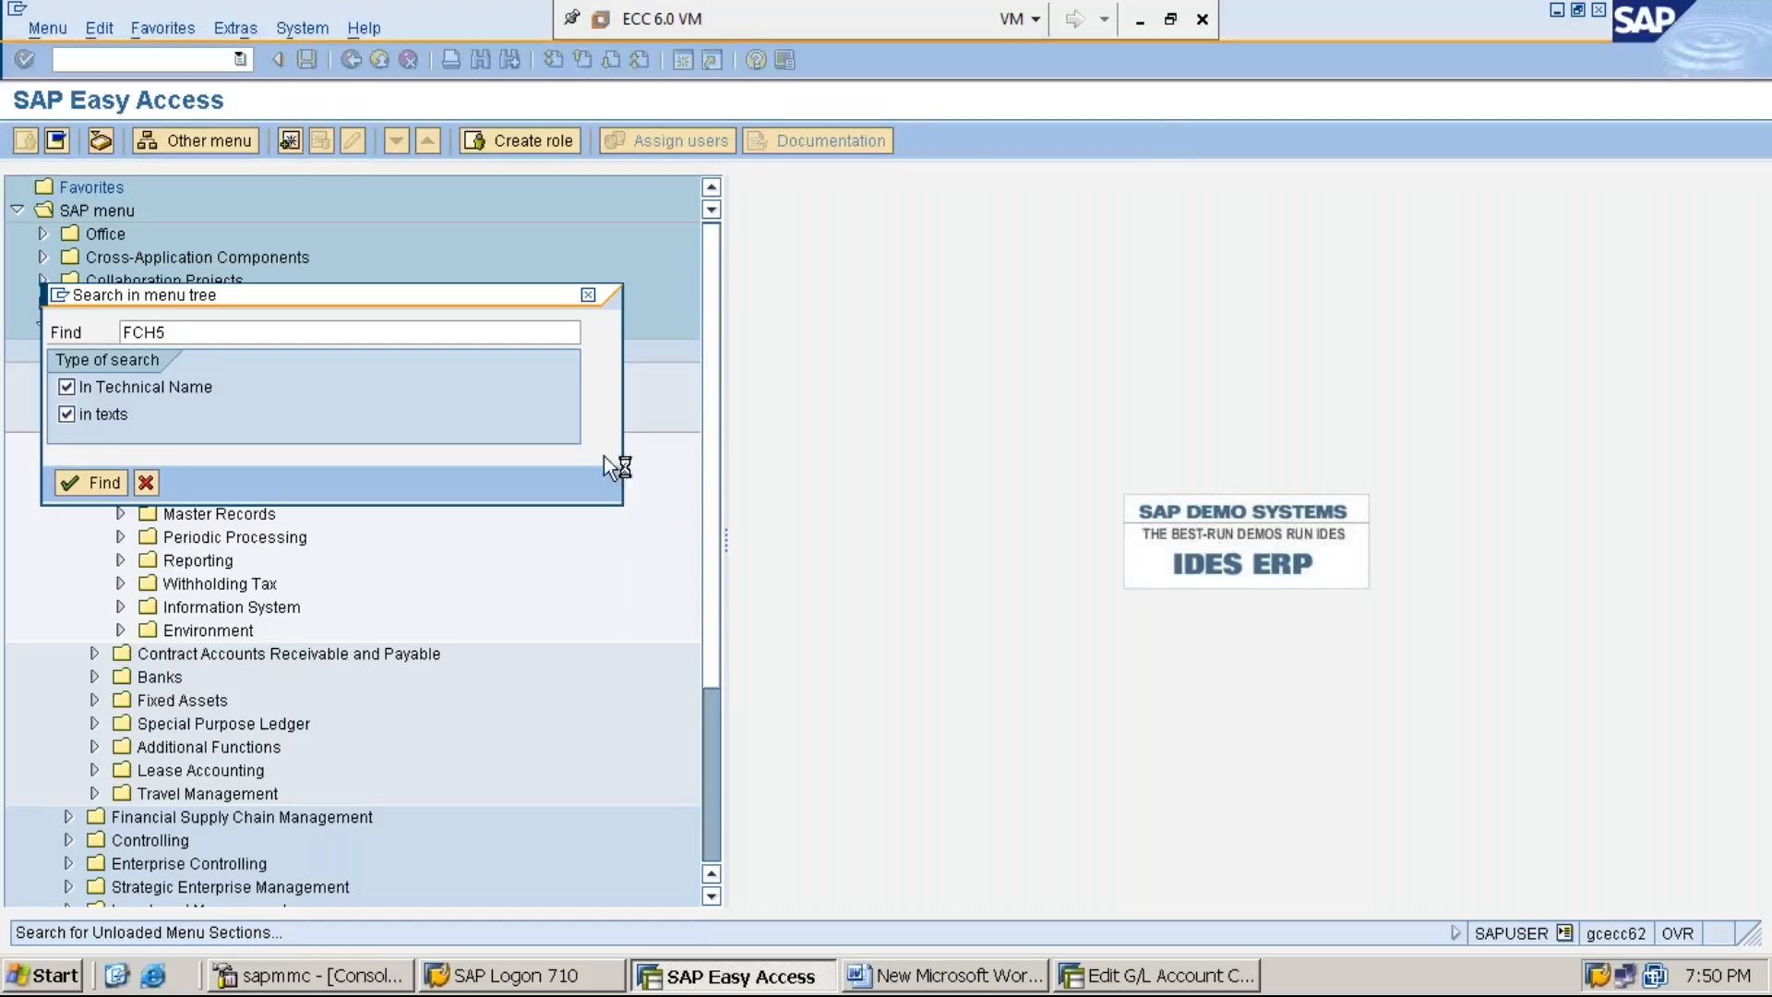
click(1141, 30)
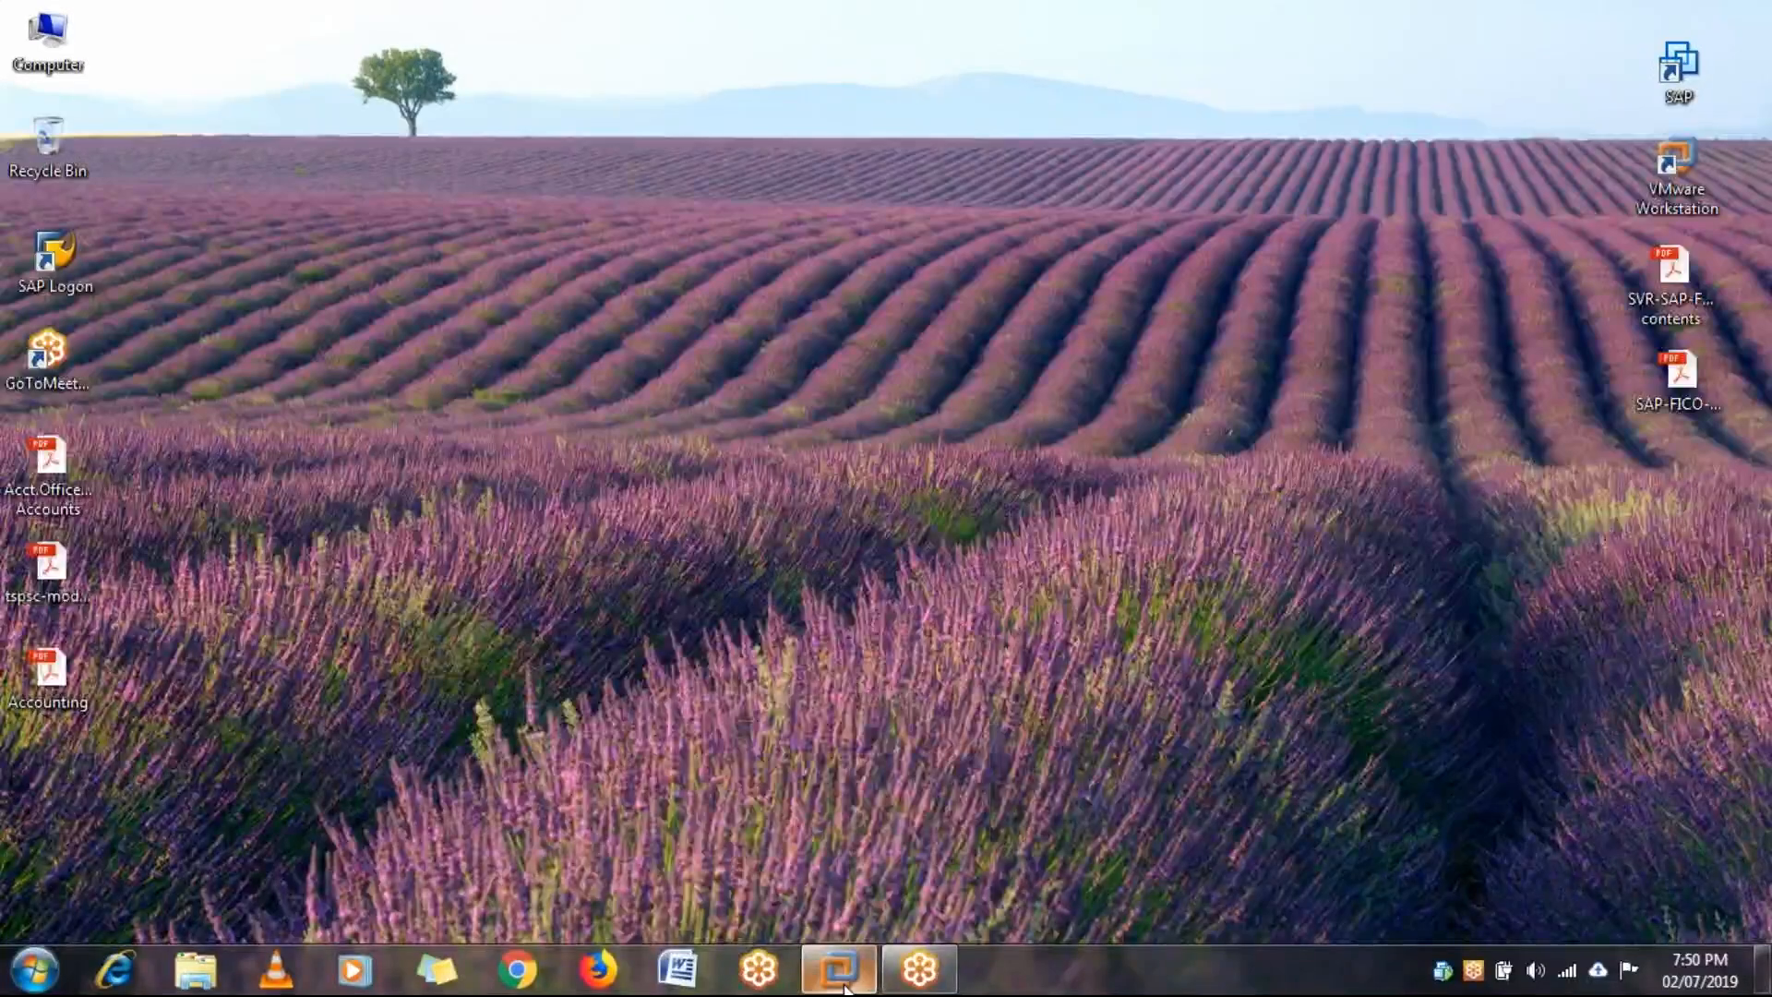
mouse_move(843, 986)
mouse_move(874, 890)
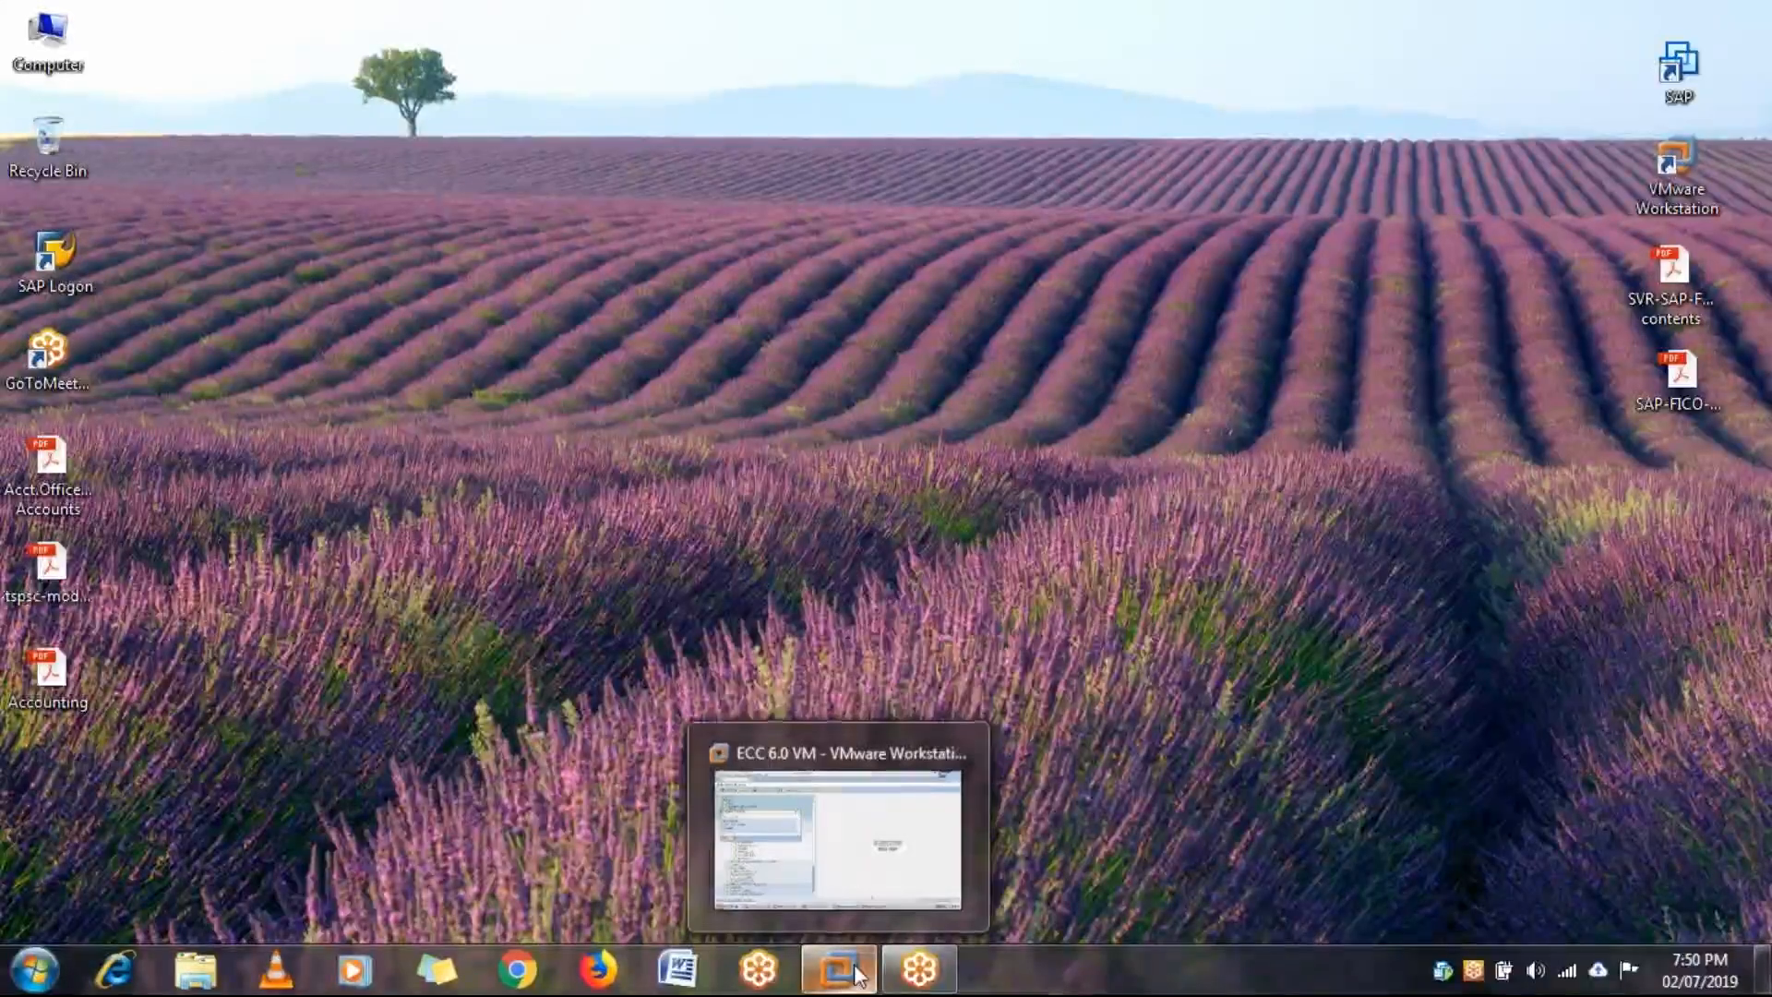
click(867, 876)
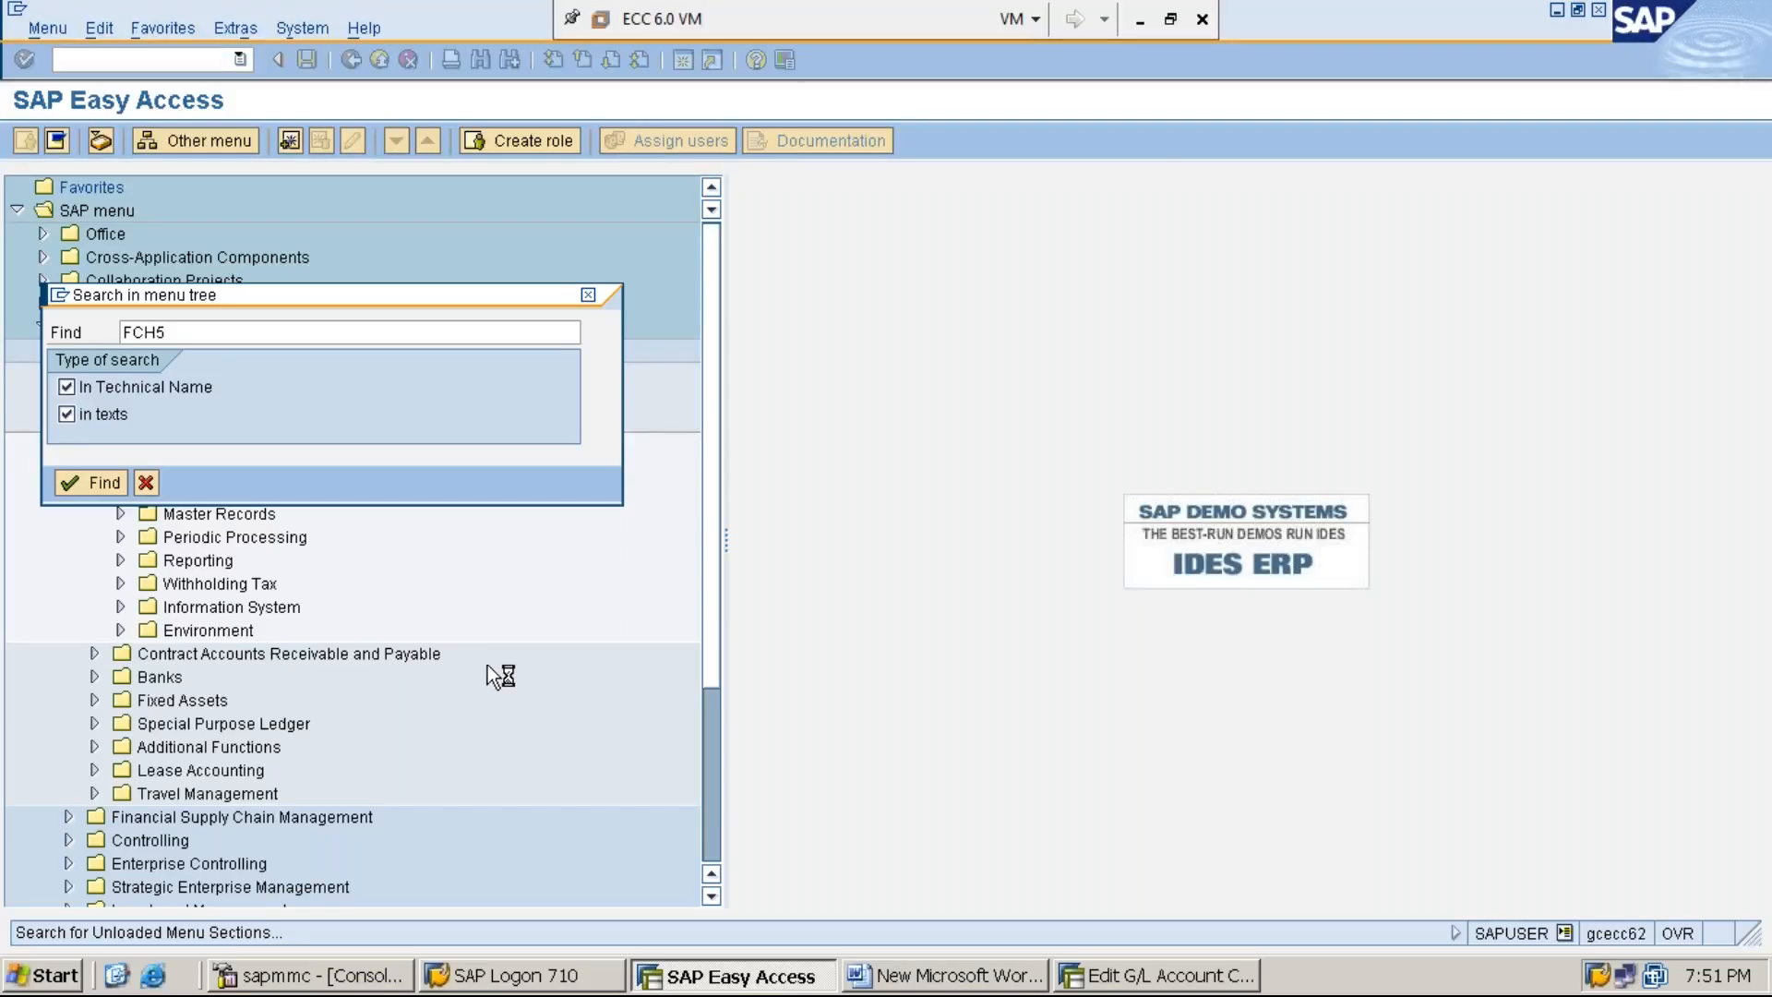
click(1140, 28)
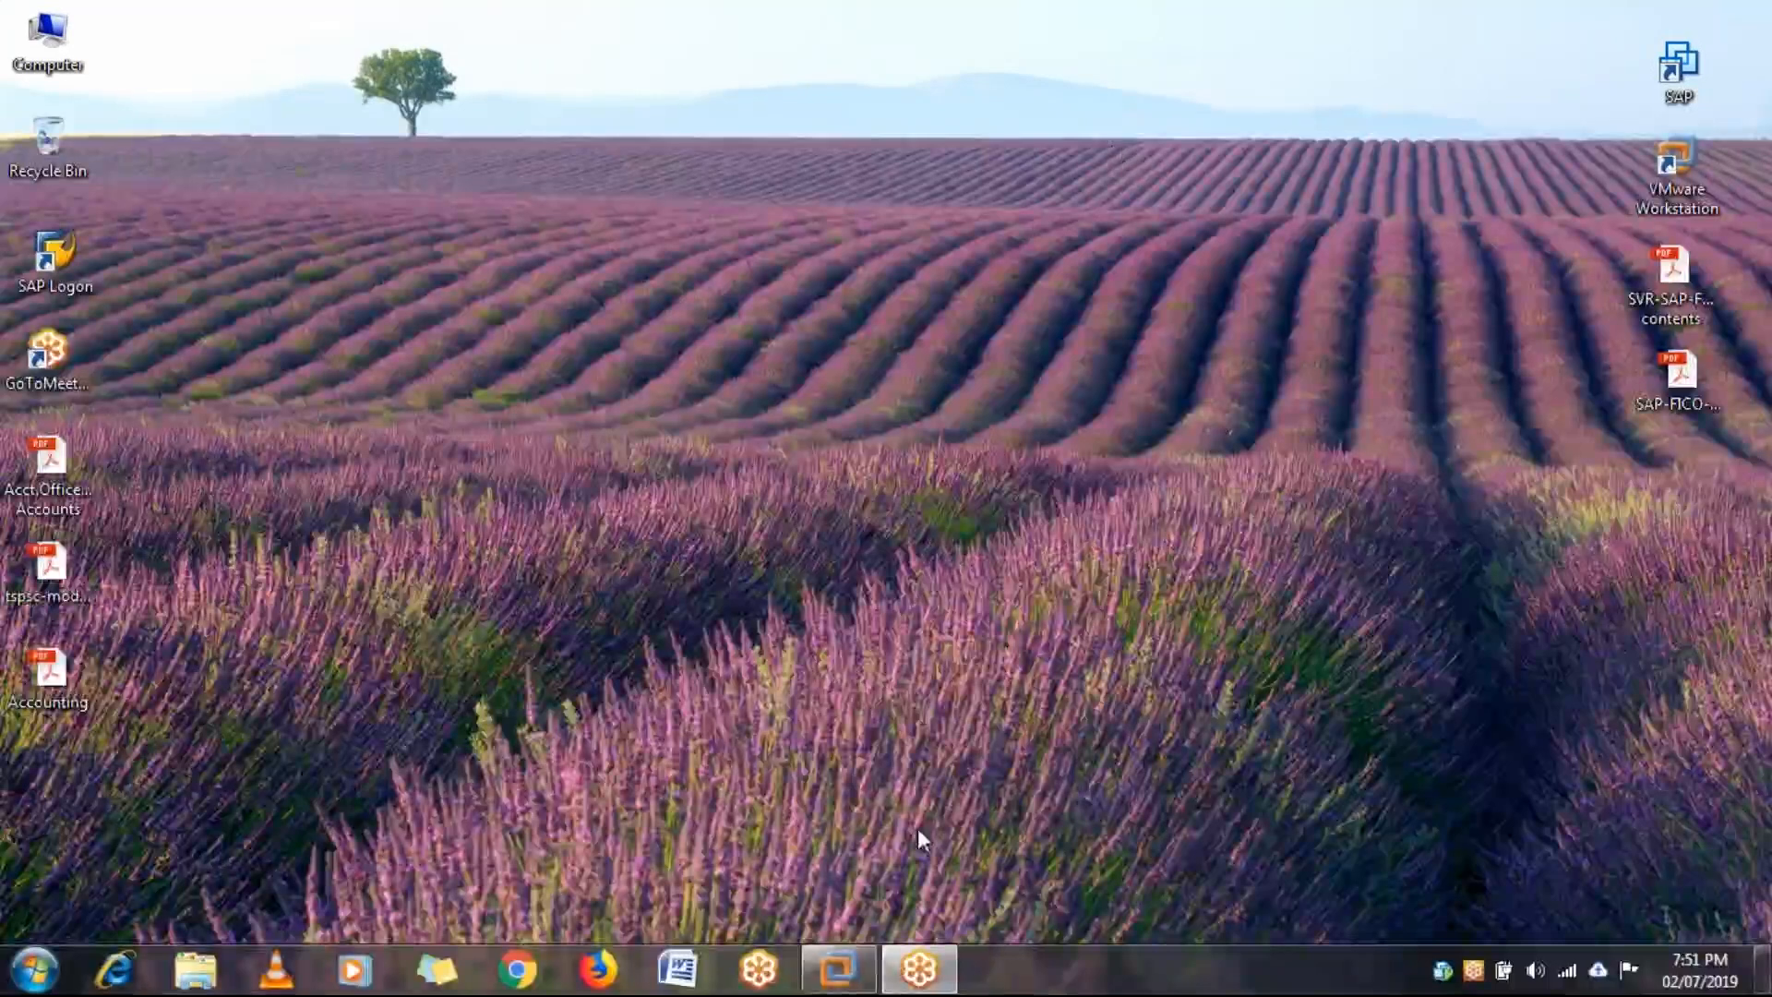
click(837, 969)
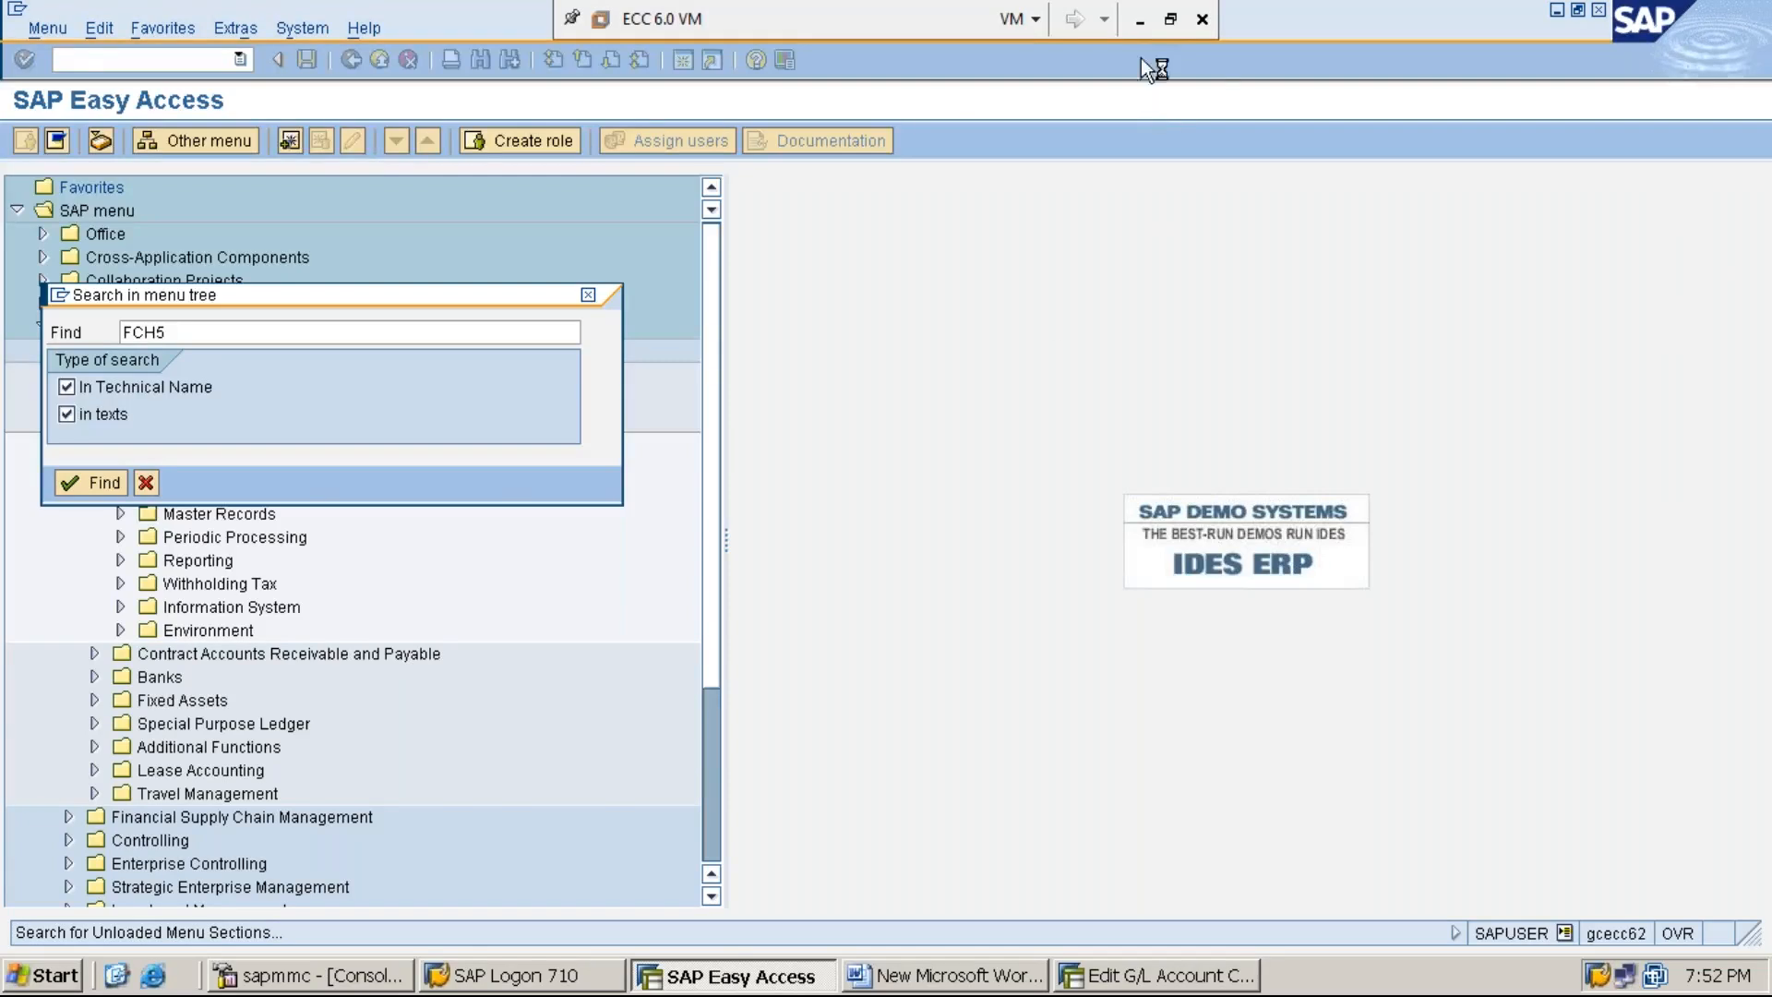
click(1141, 24)
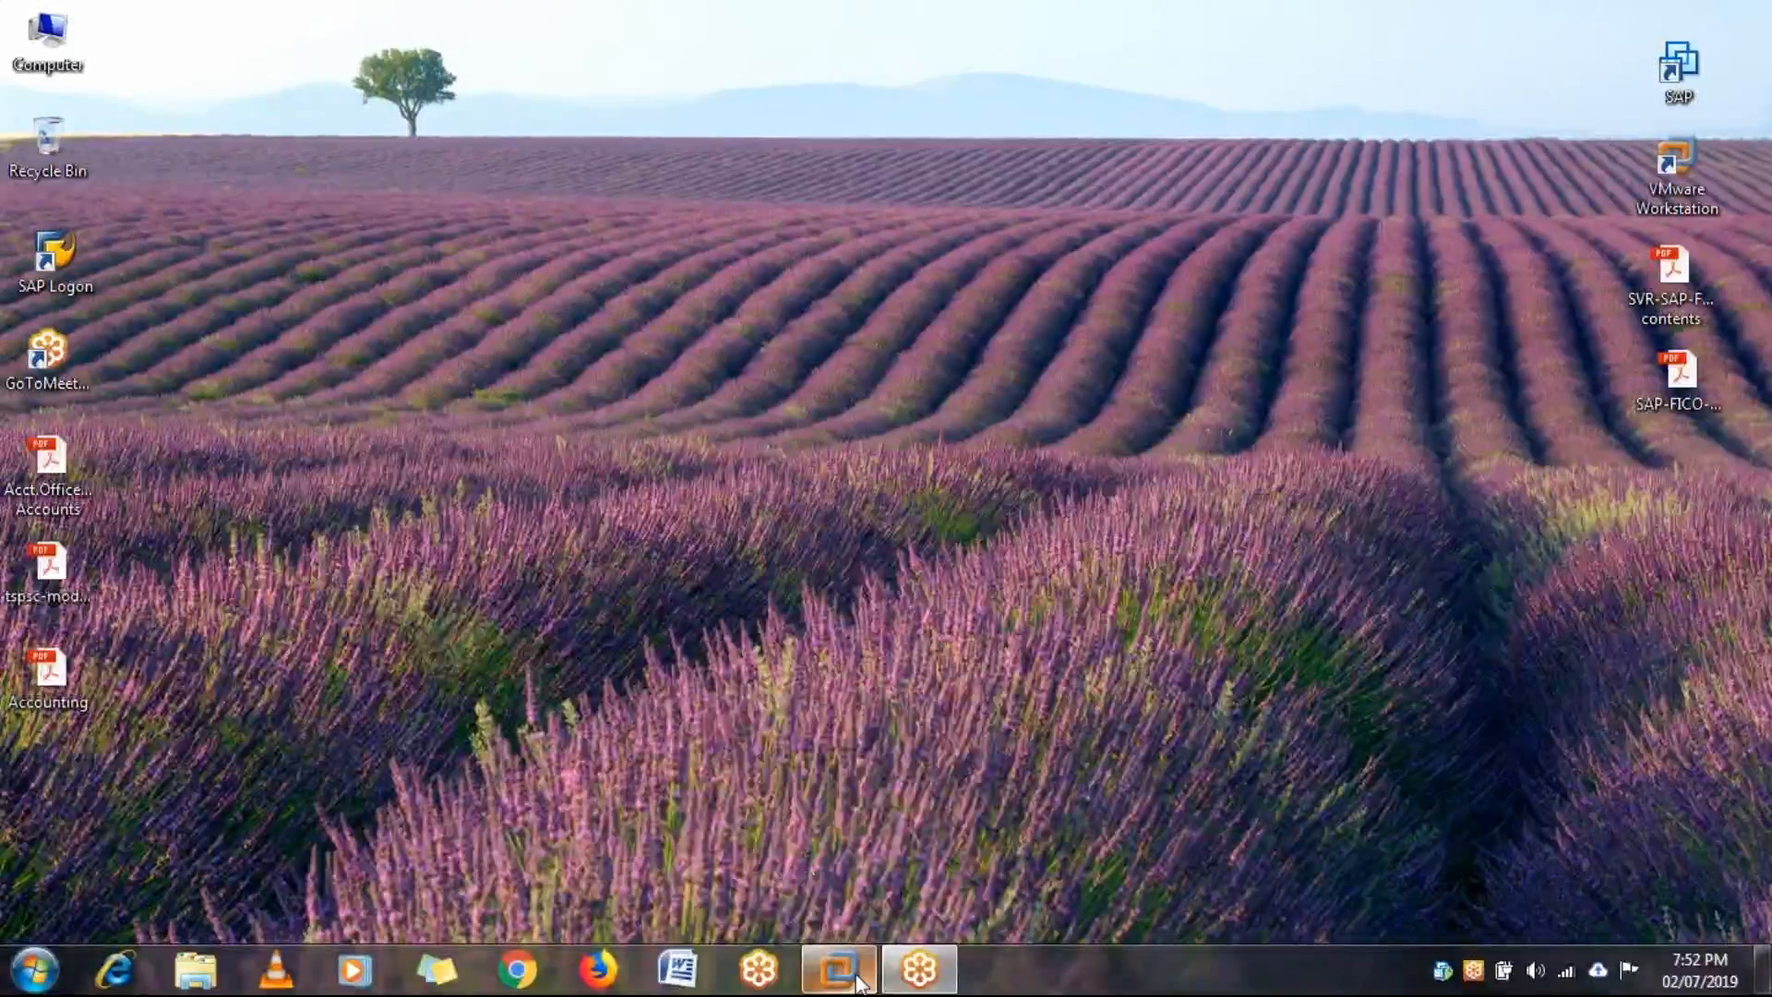
click(732, 842)
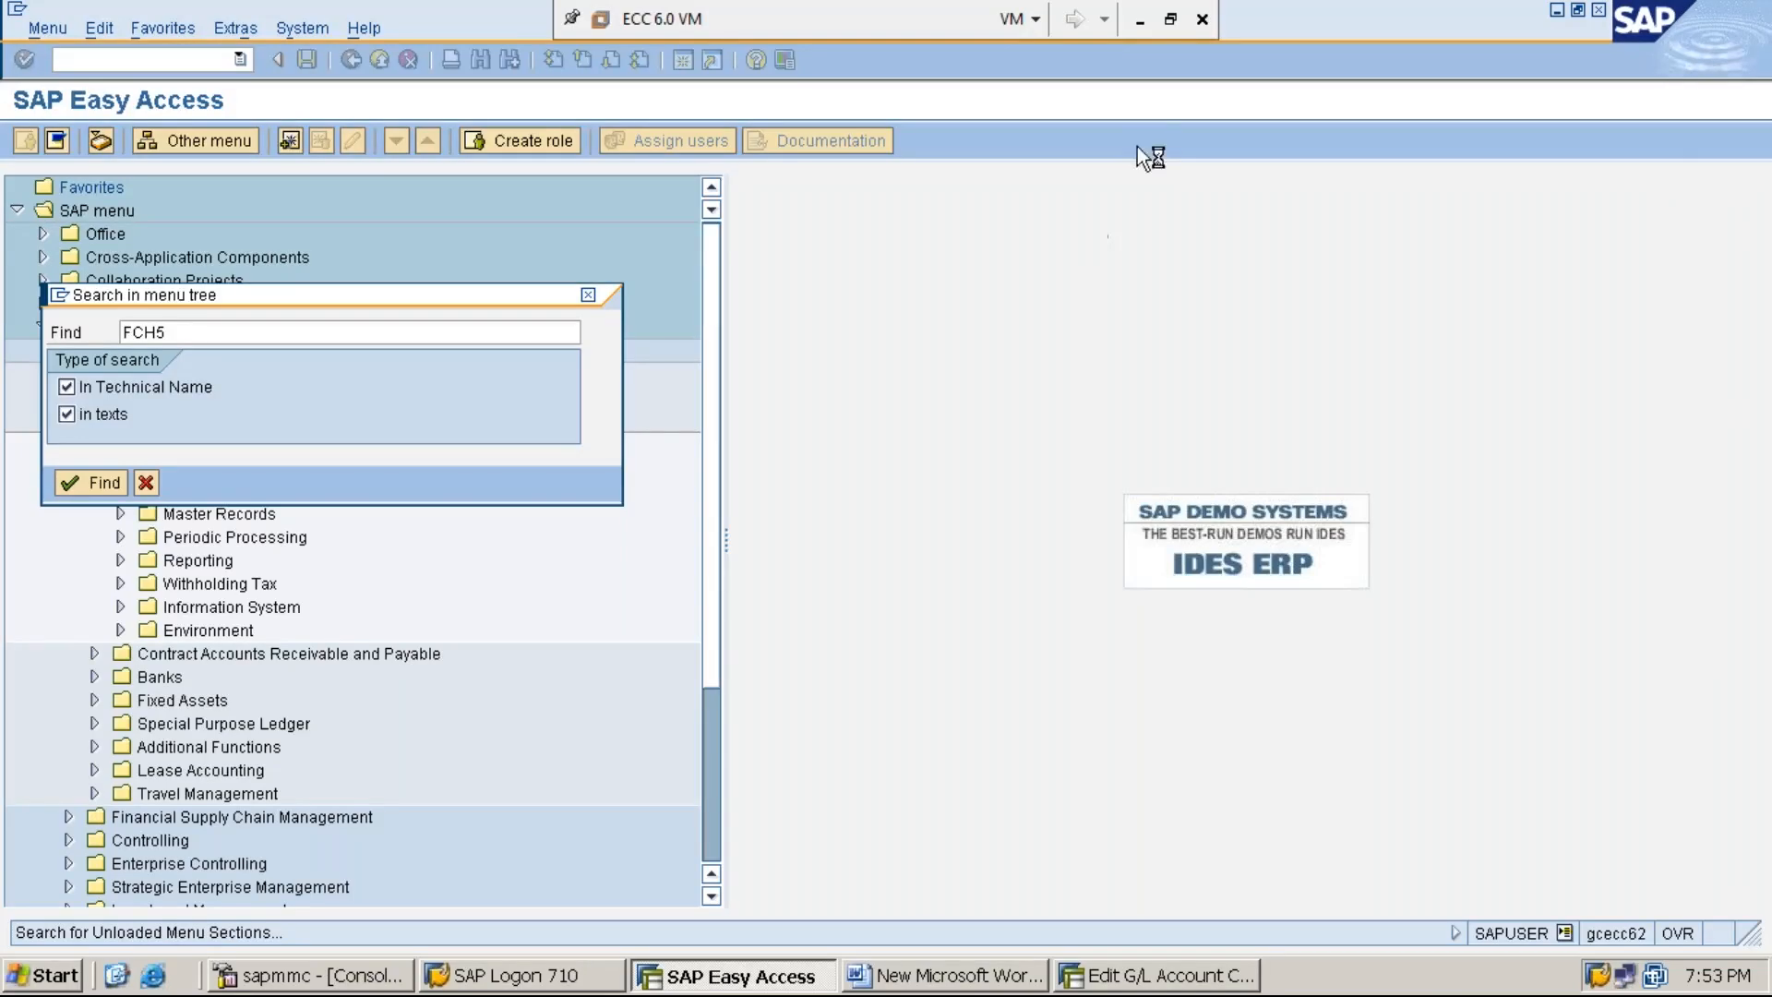
click(1140, 20)
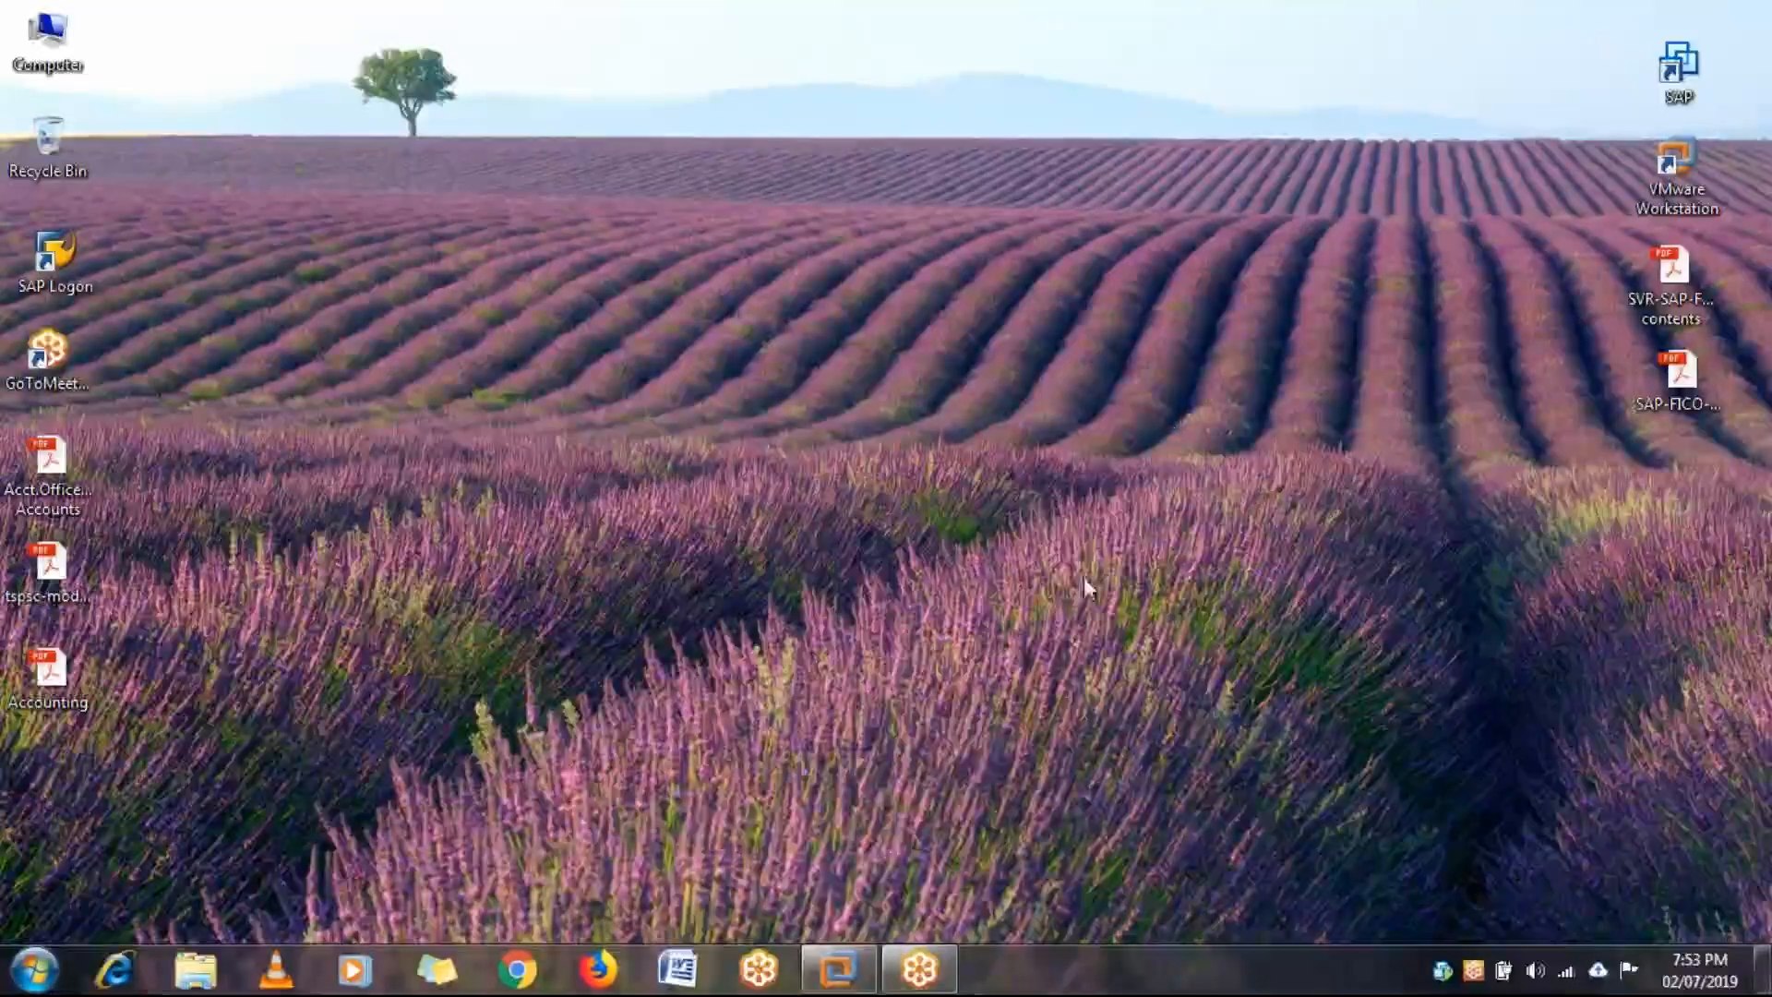
mouse_move(855, 984)
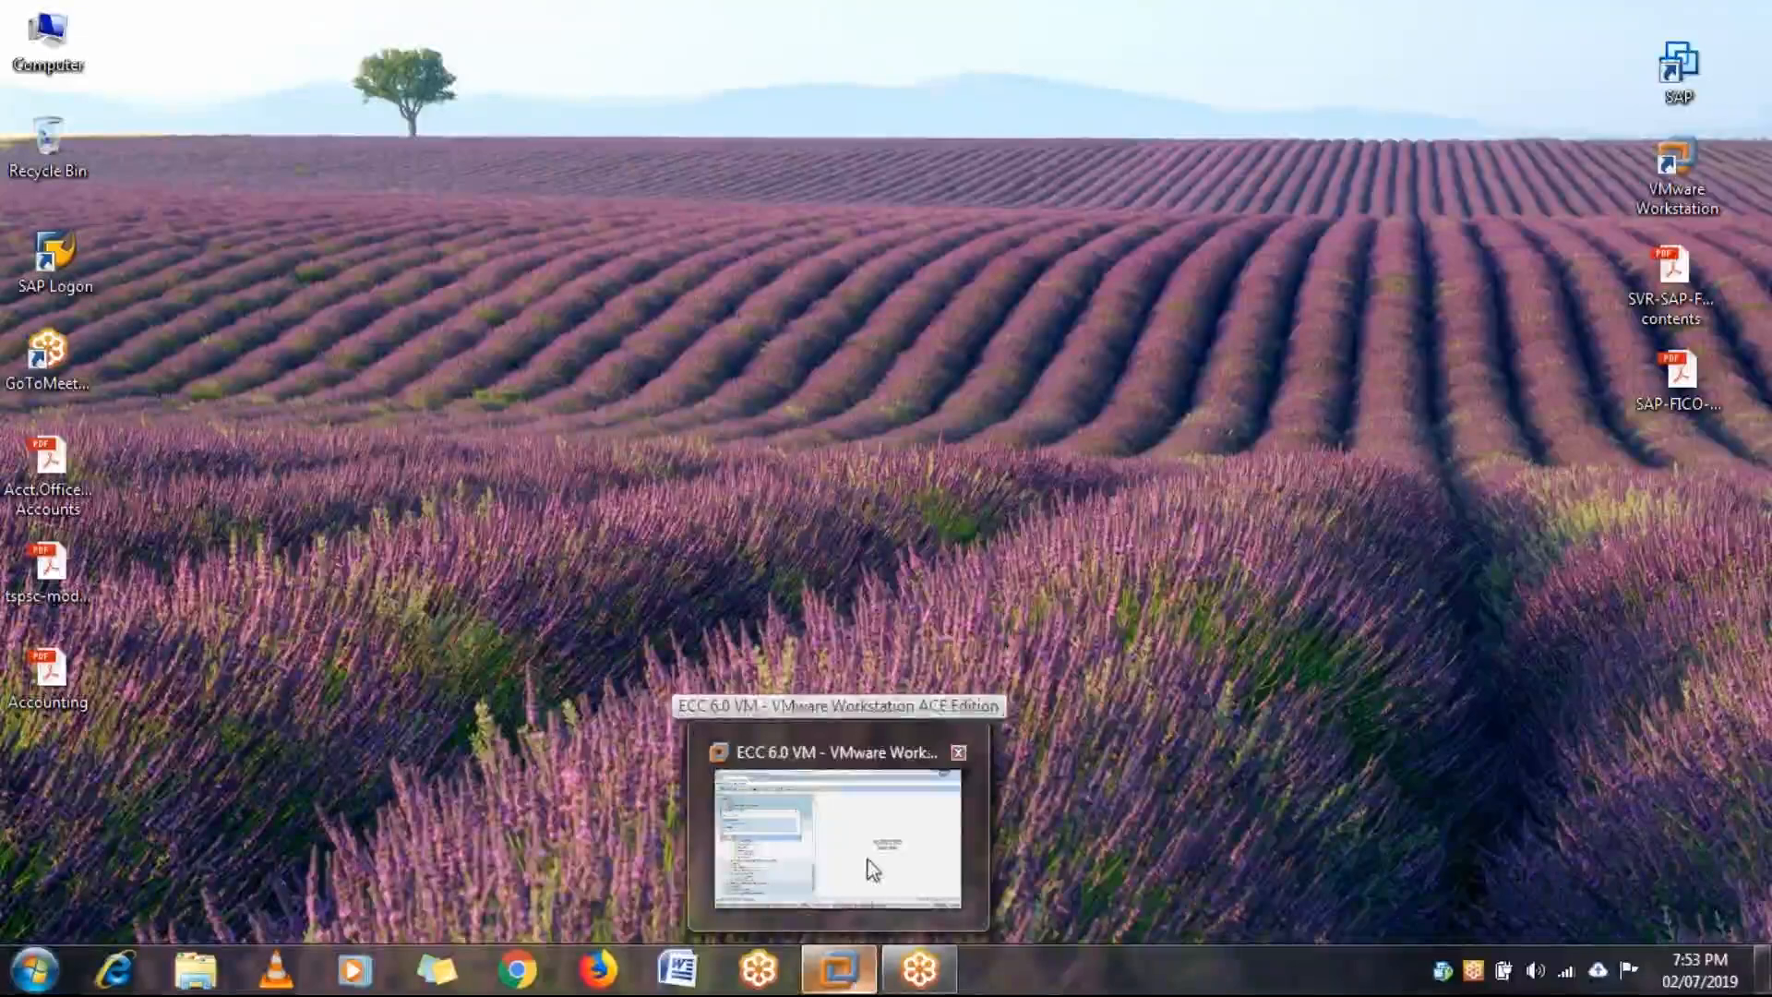
click(889, 845)
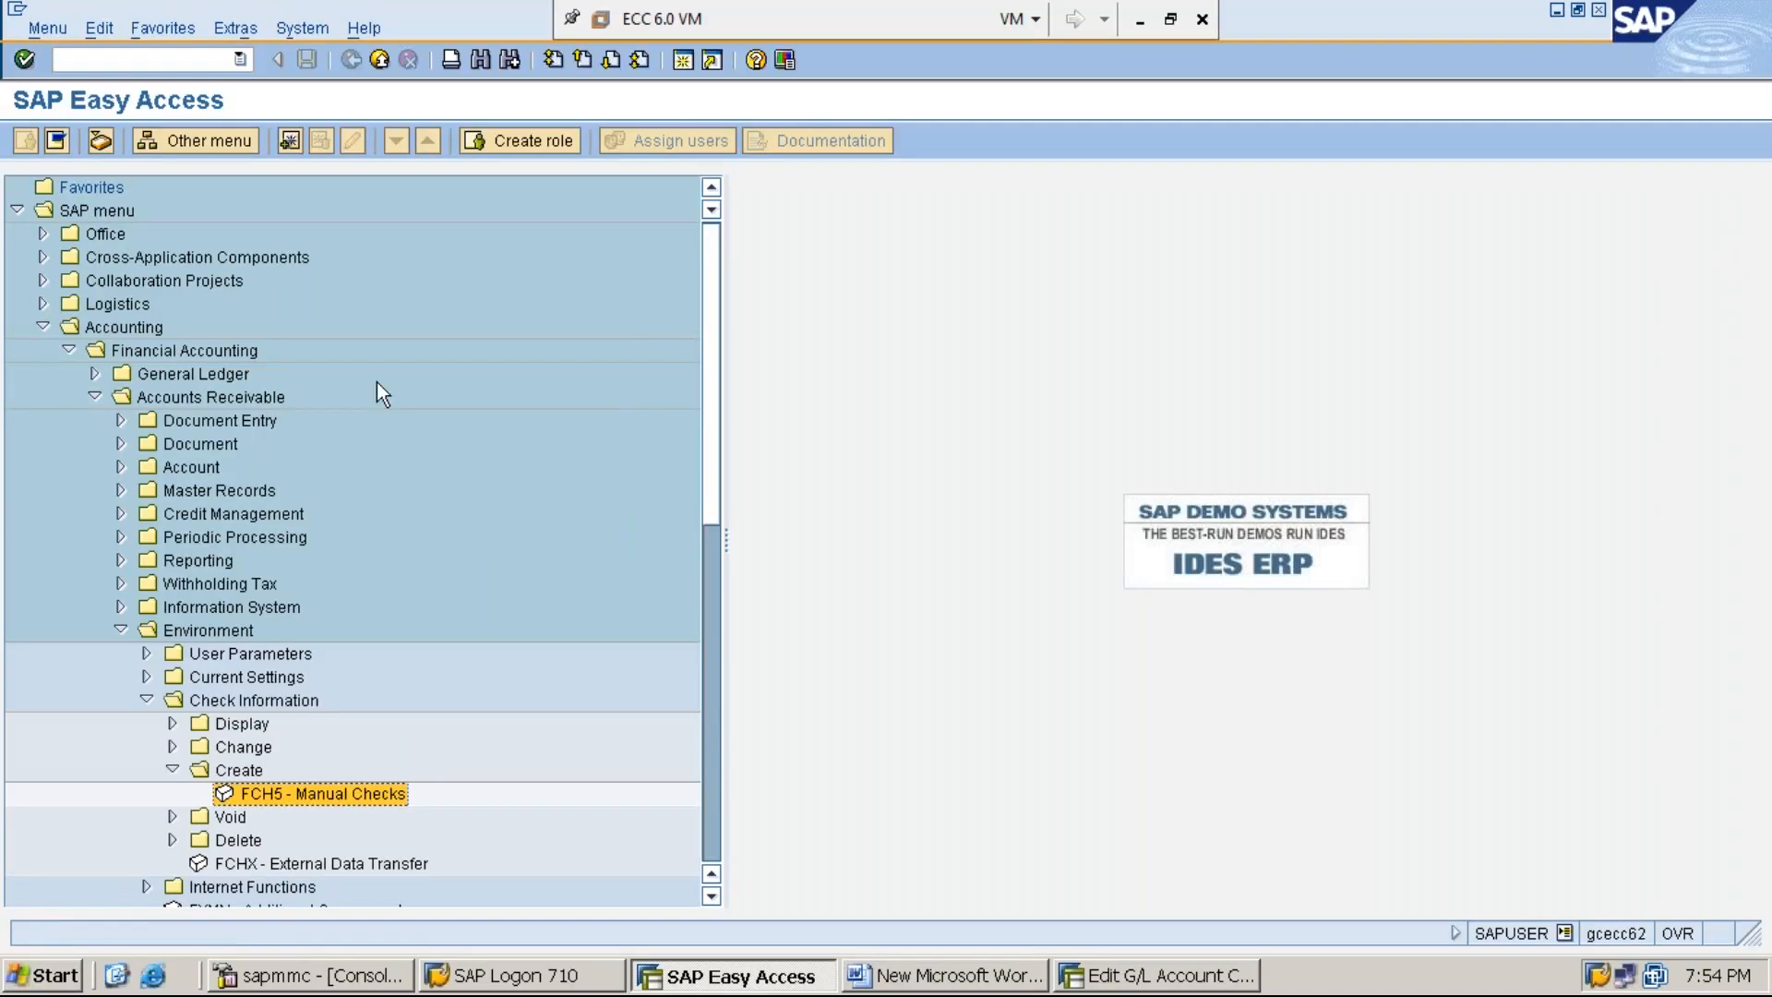
- Trace the menu path to FCH5 - Manual Checks from Financial Accounting through Accounts Receivable, Environment, Check Information and Create
click(141, 328)
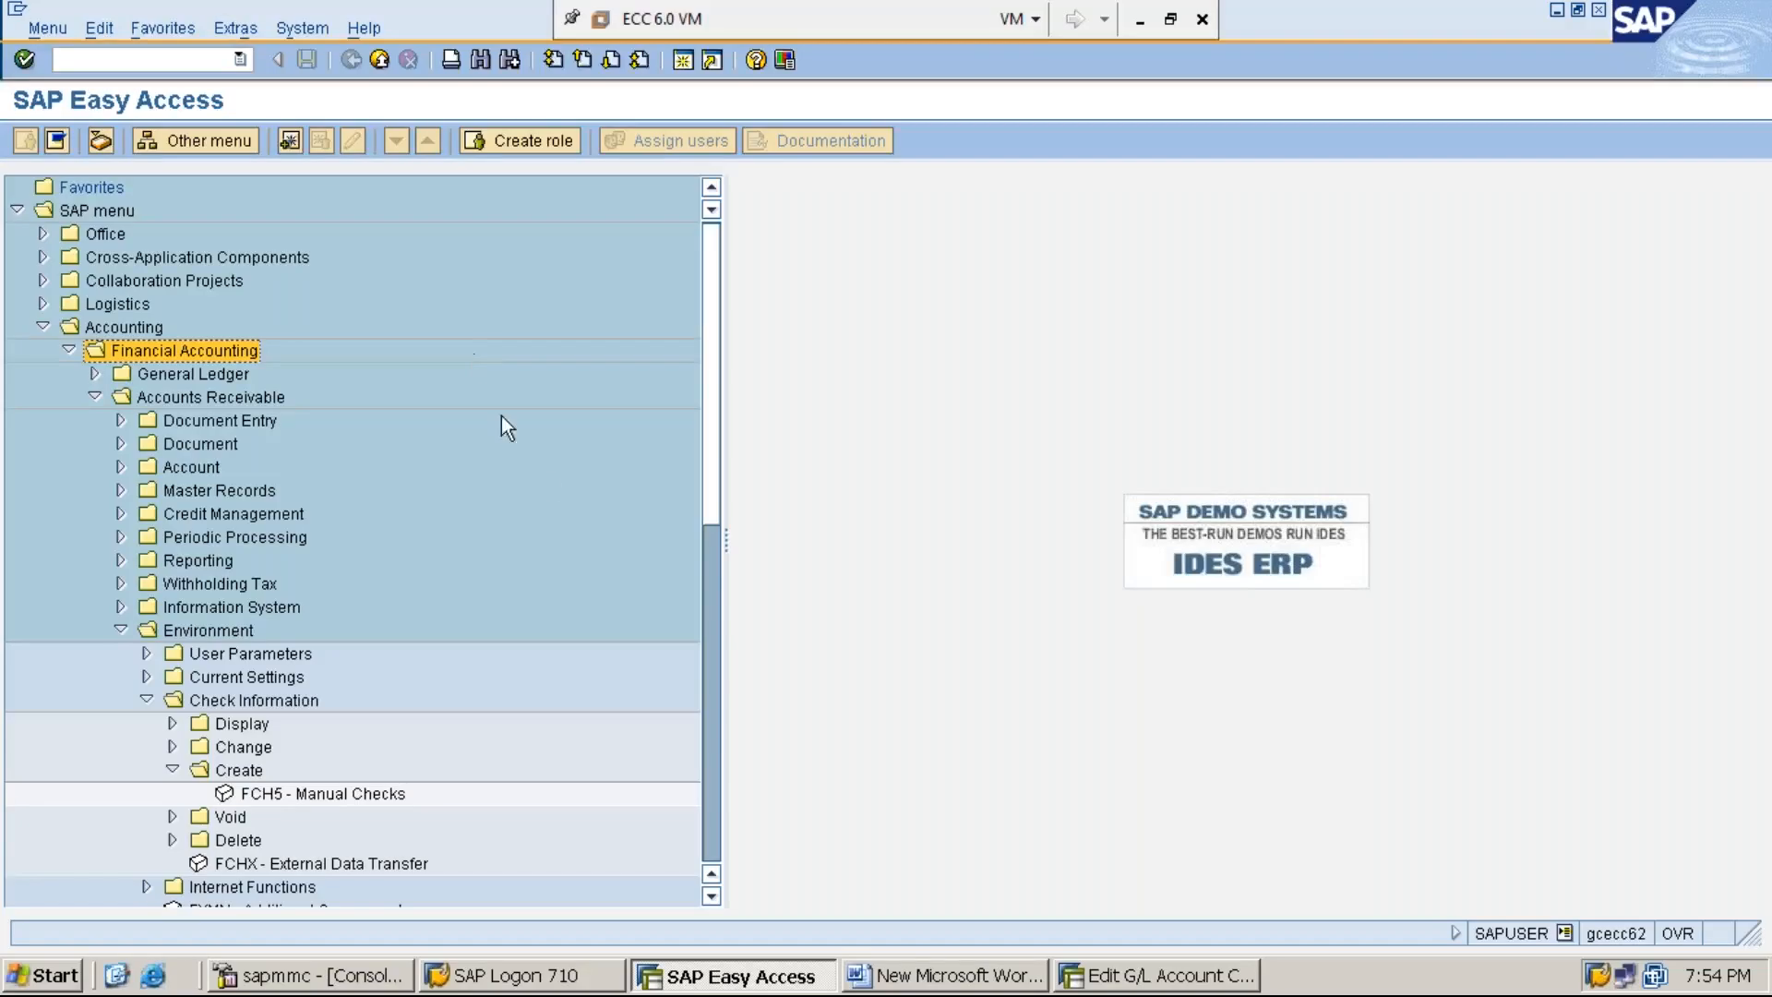
click(712, 651)
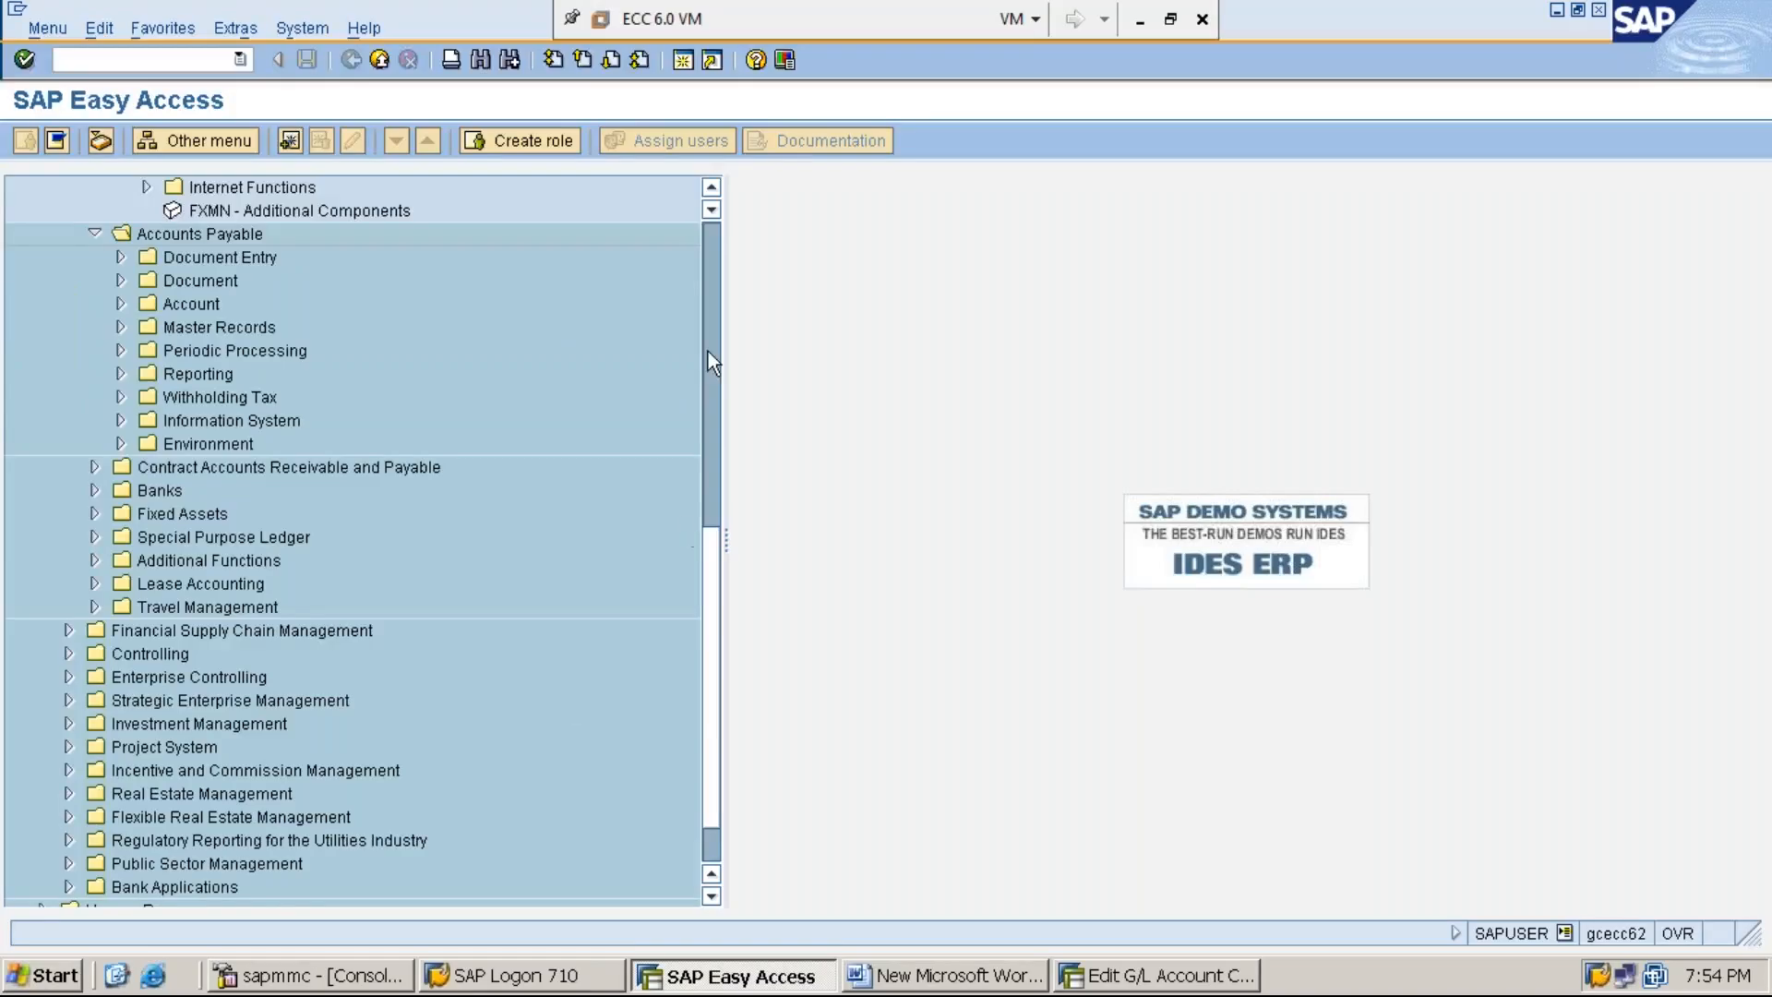
click(714, 265)
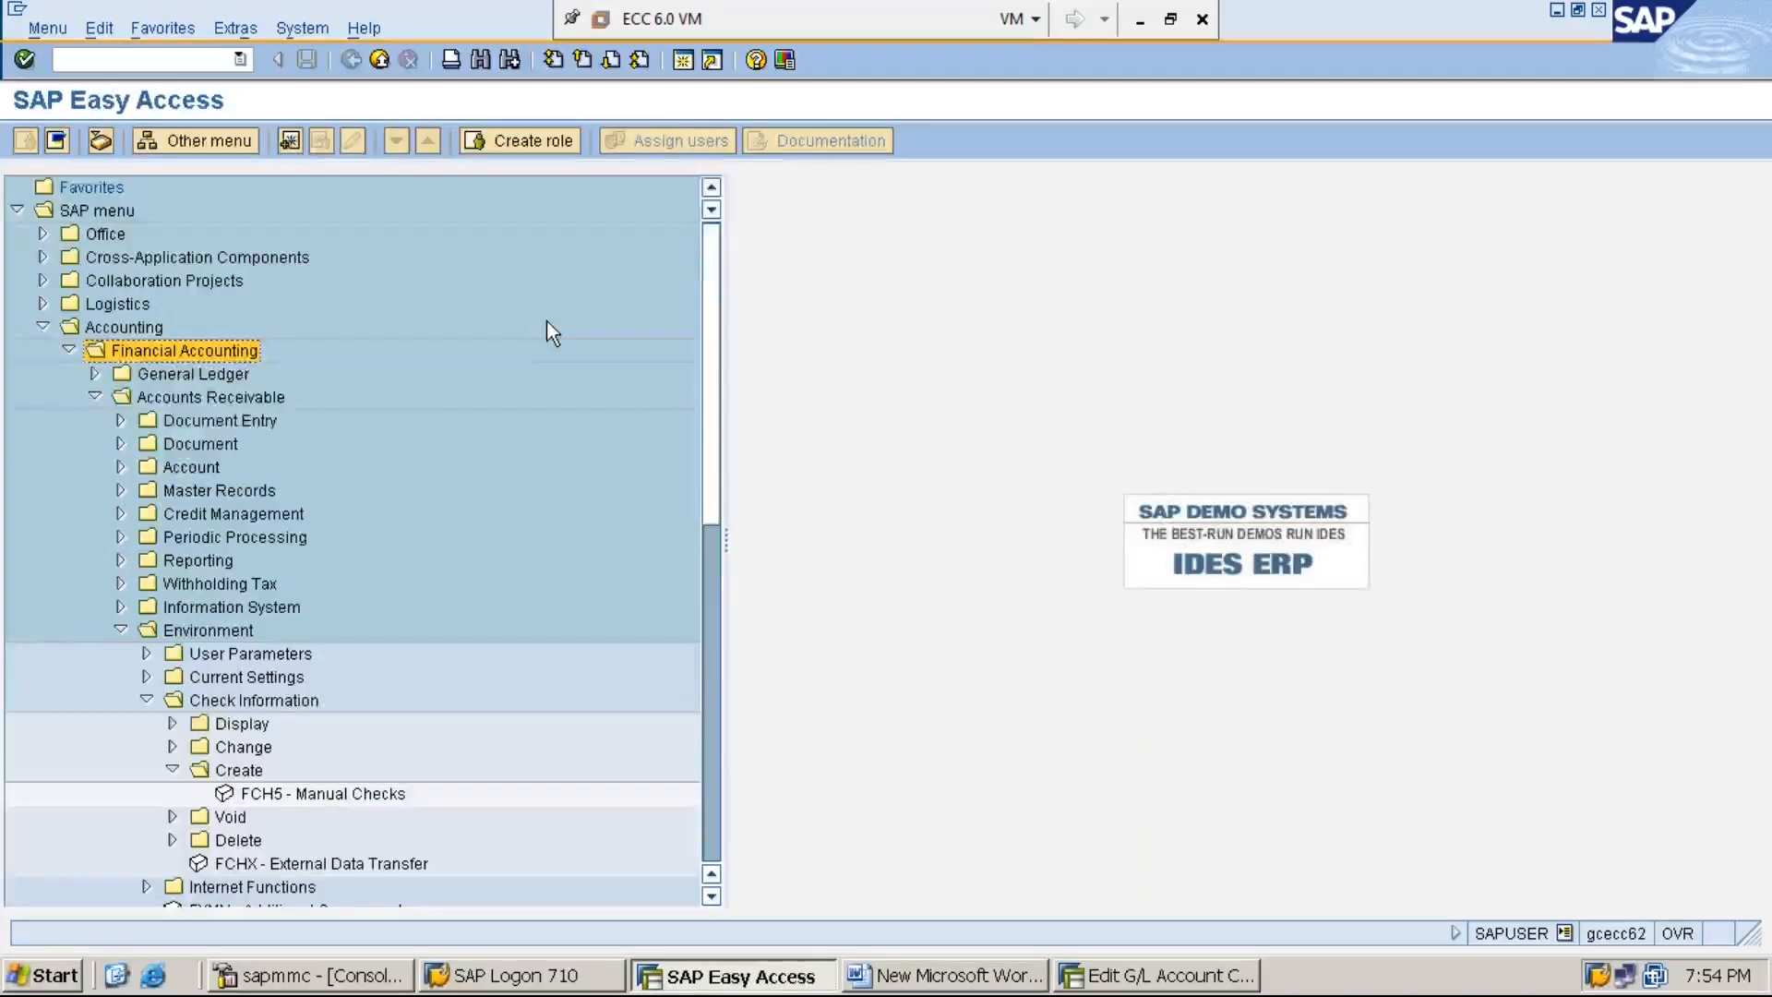
key(Left)
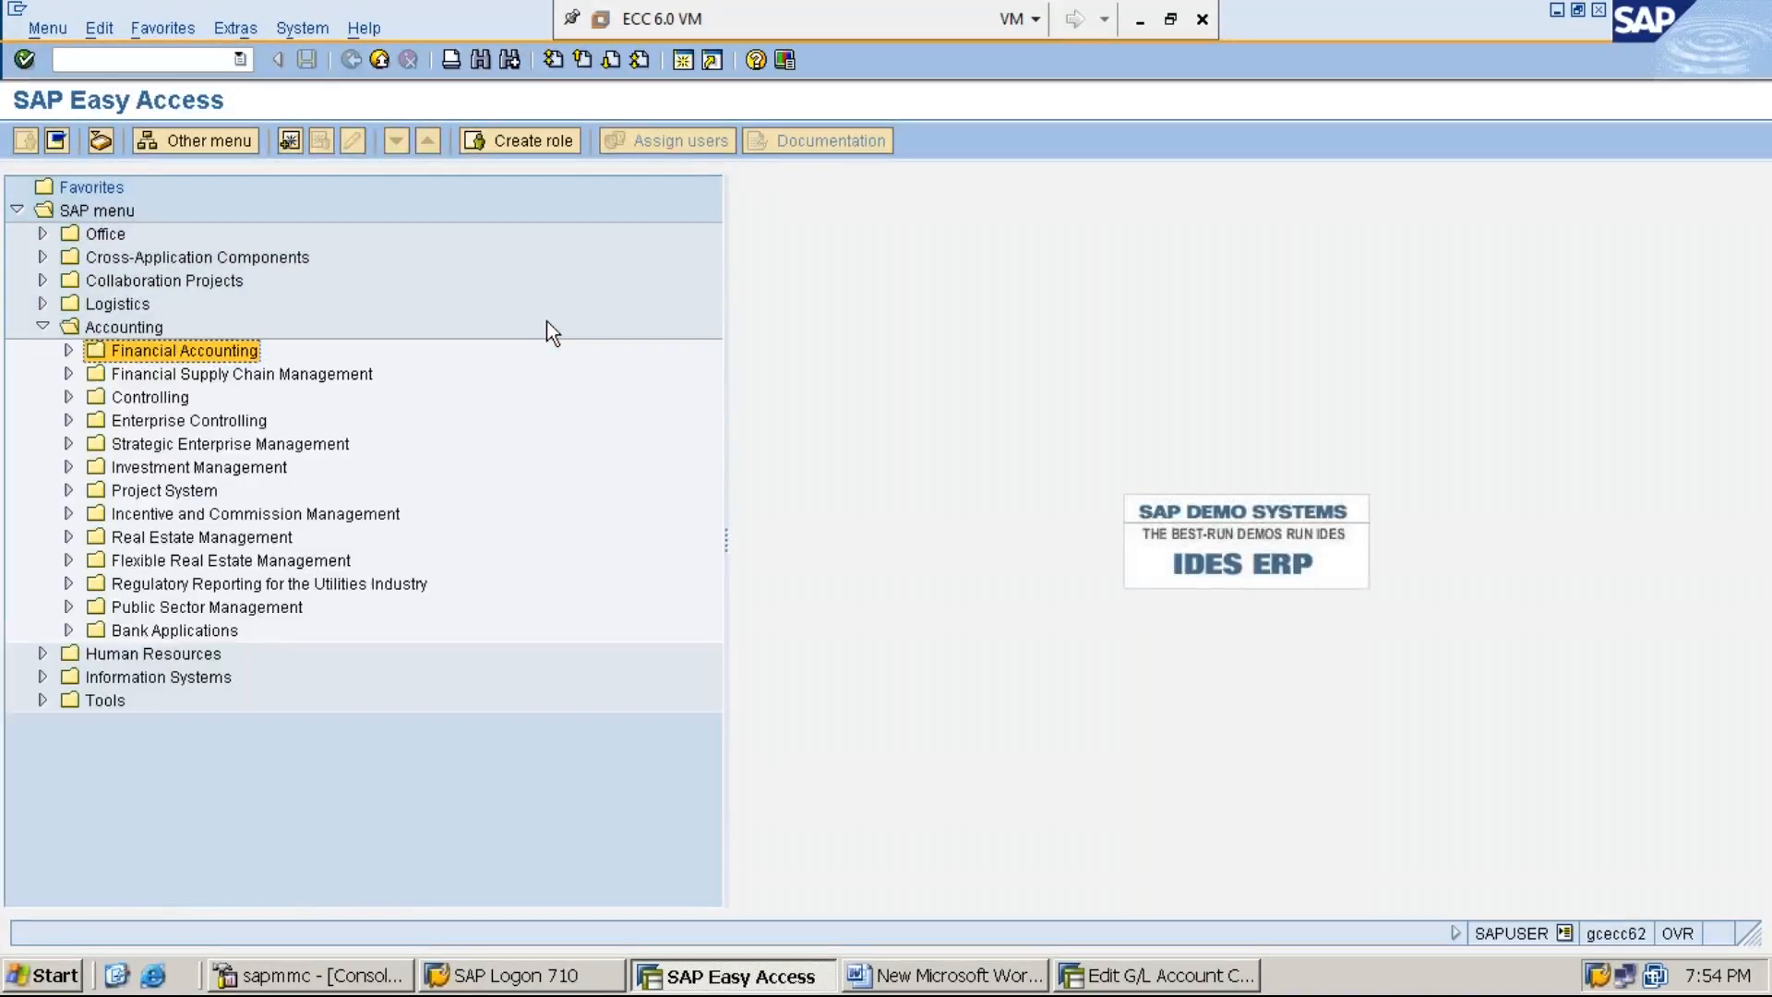
key(Right)
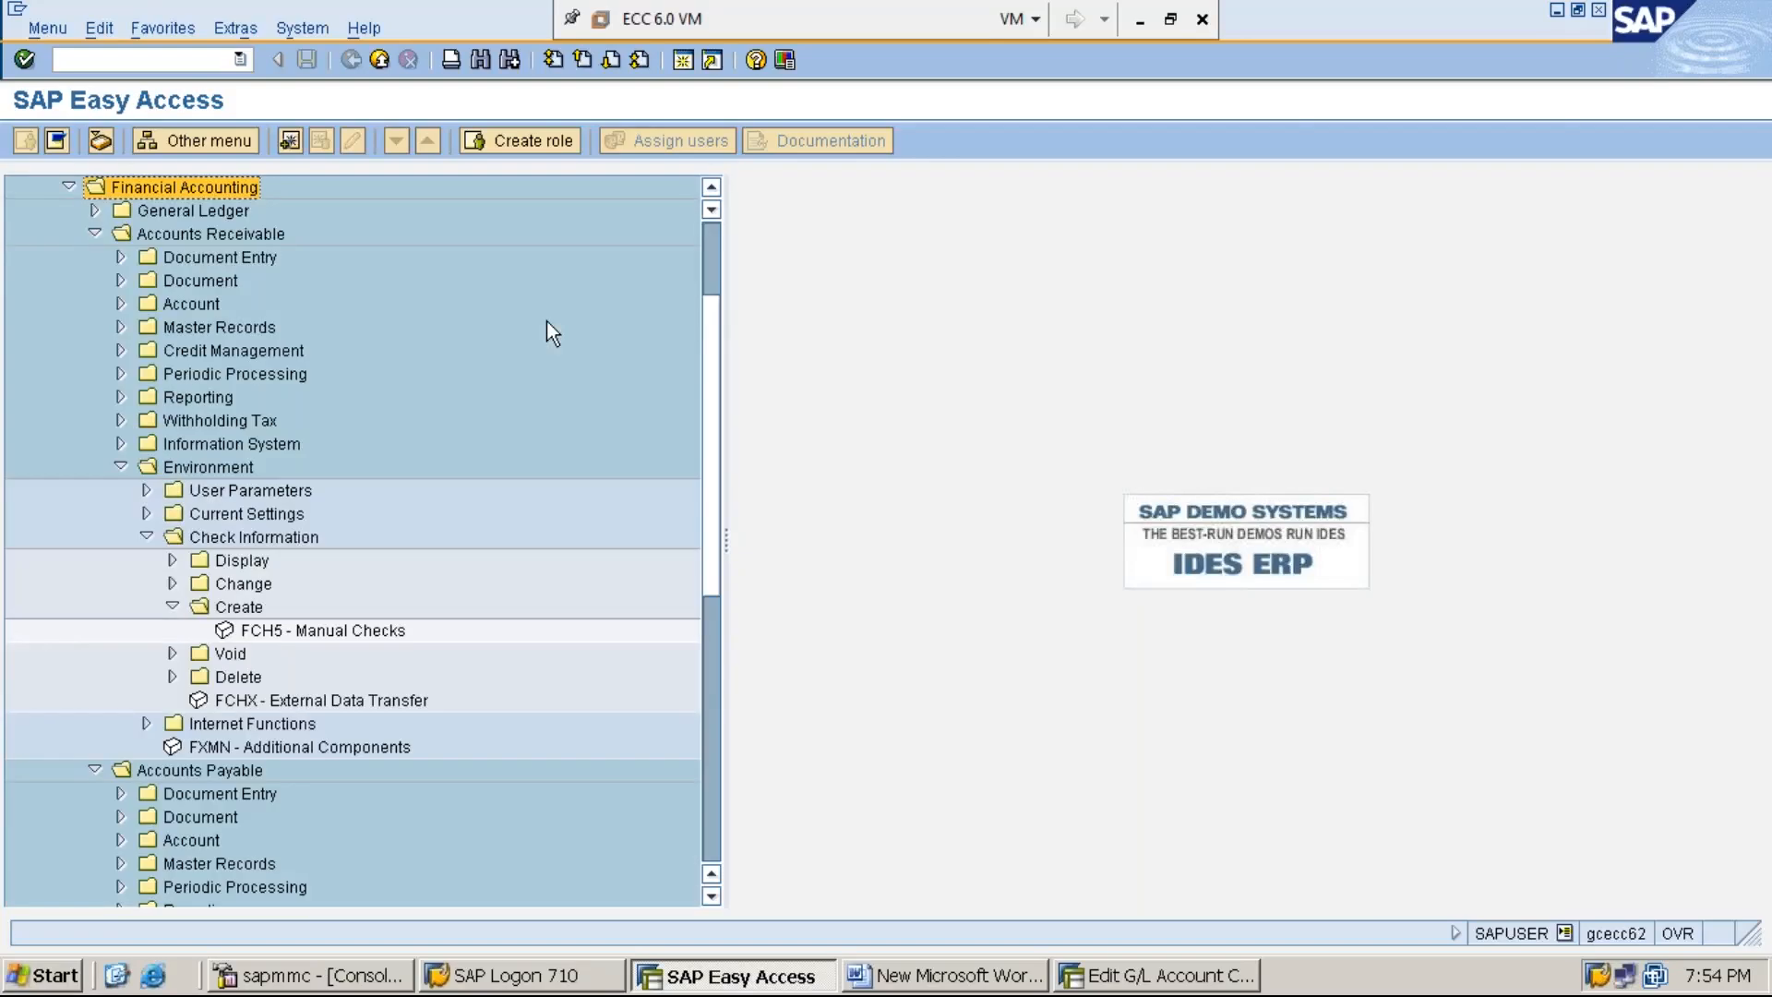
key(Down)
key(Down)
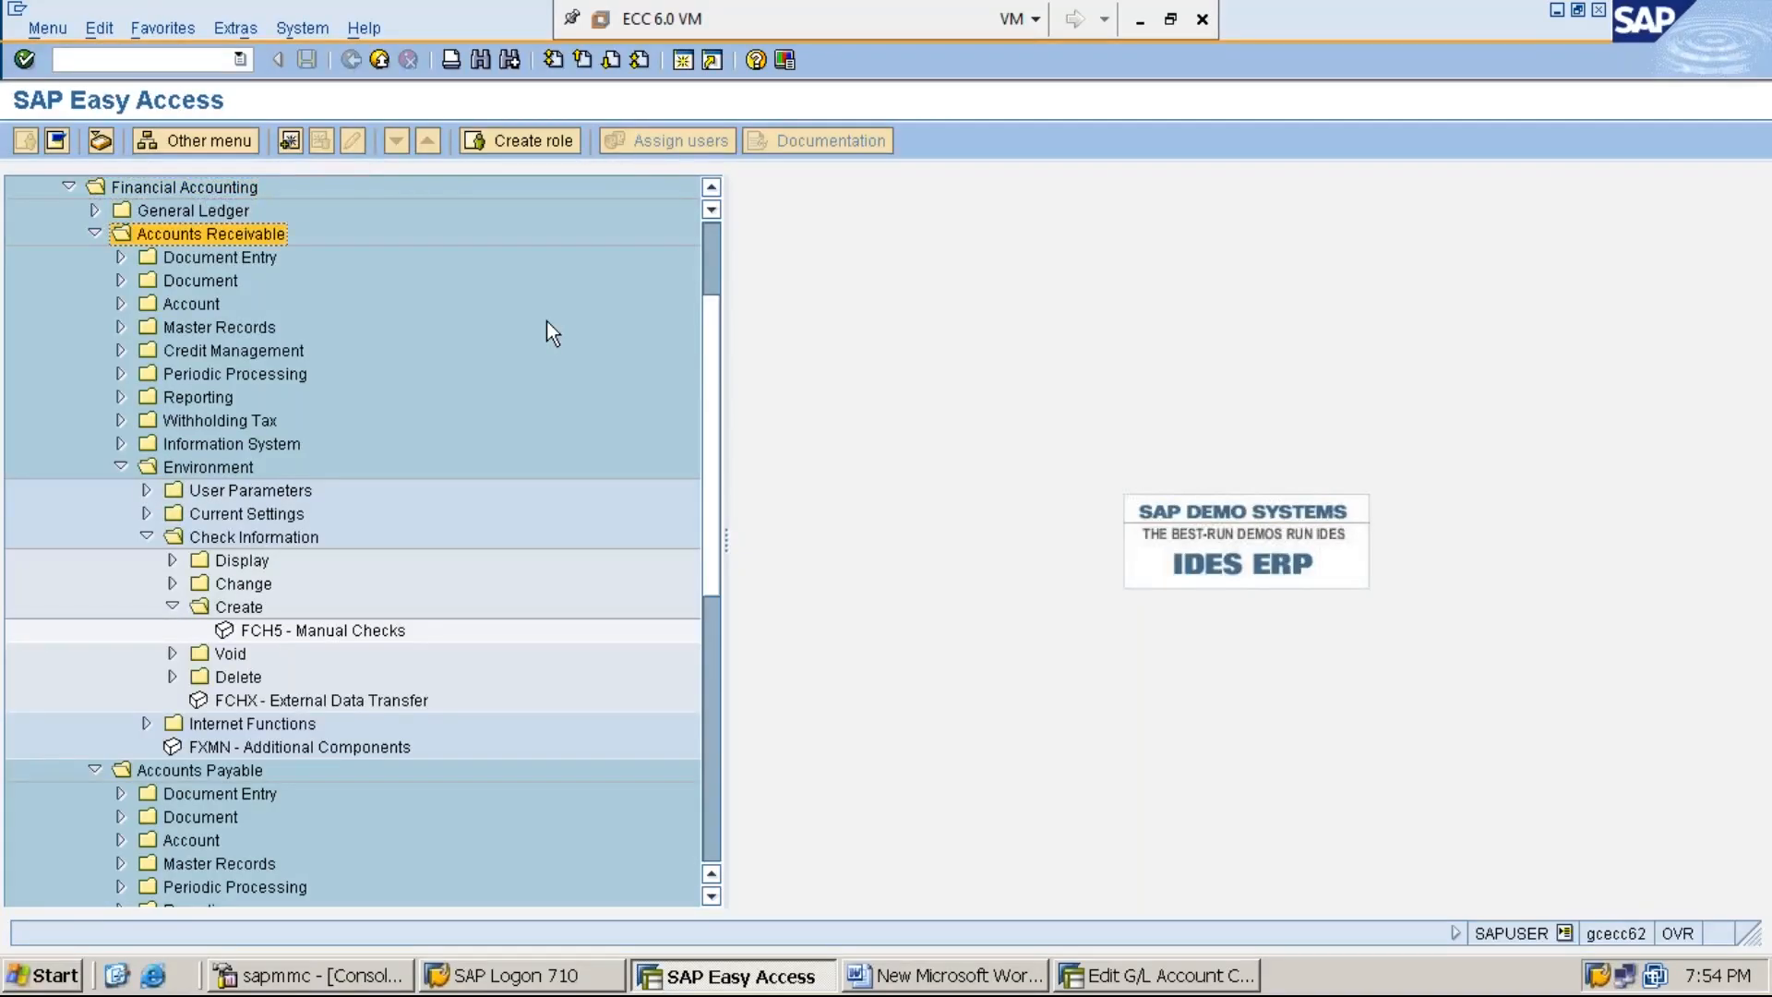
key(Down)
key(Down)
key(Down)
key(Down)
key(Down)
key(Down)
key(Down)
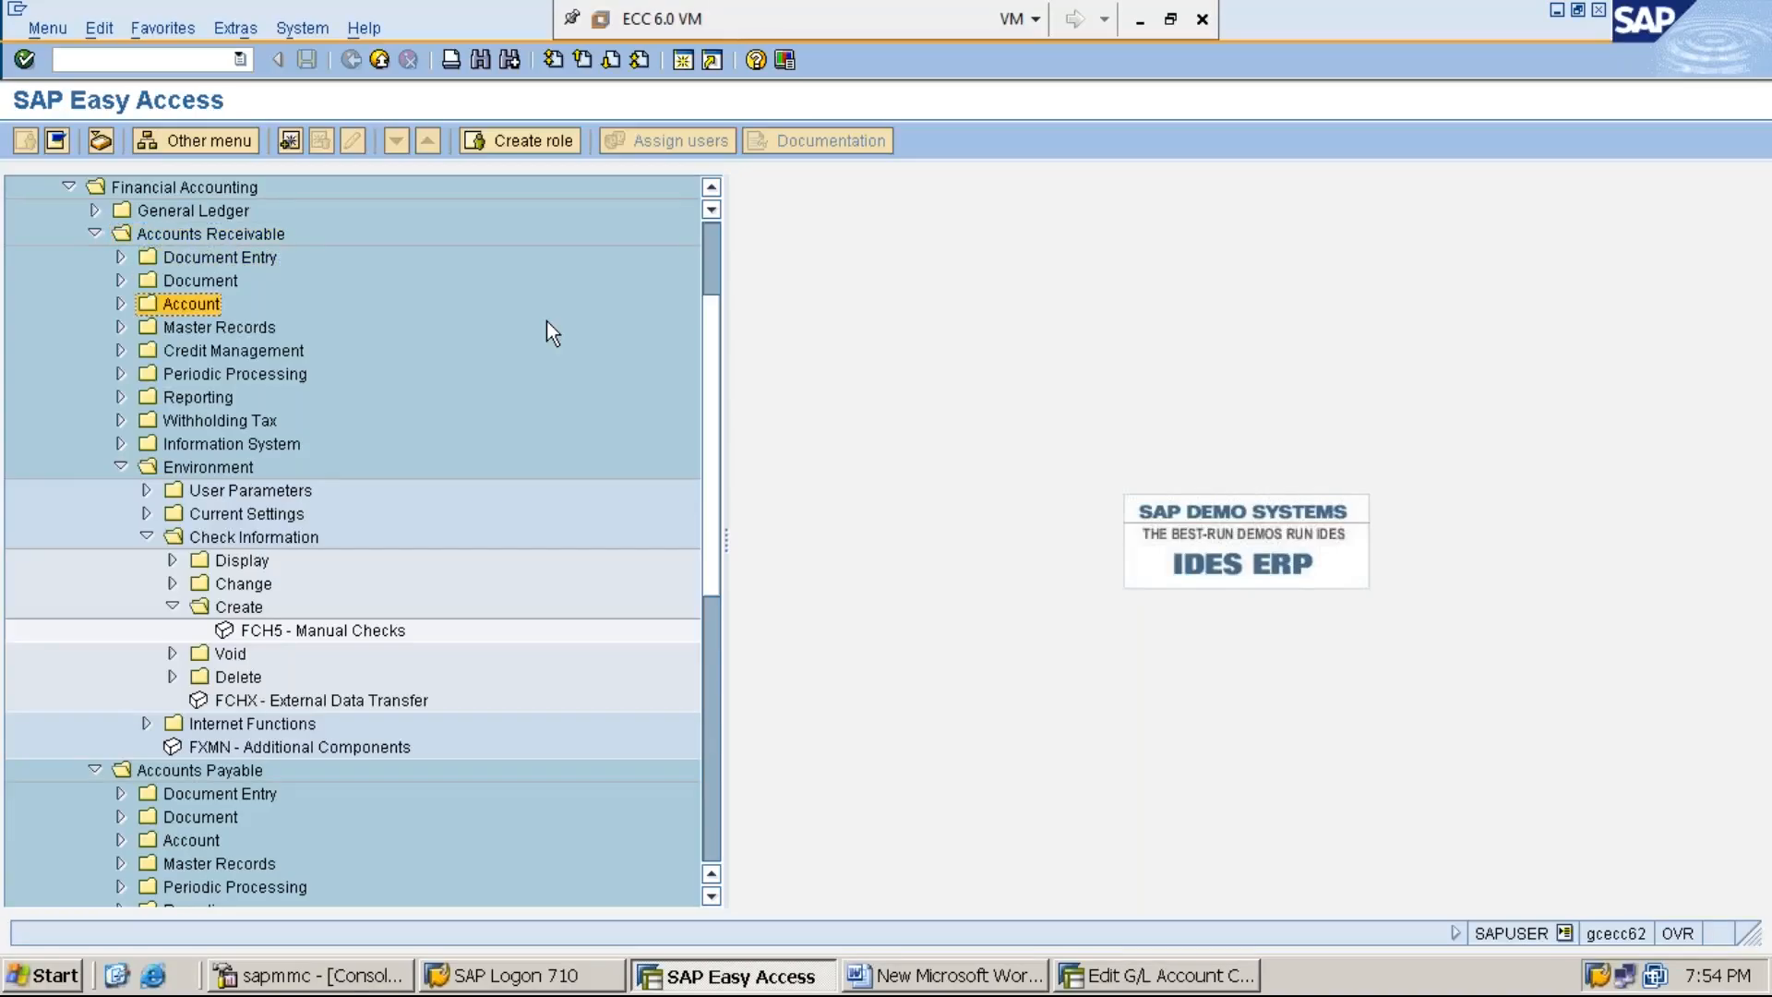
key(Down)
key(Down)
key(Down)
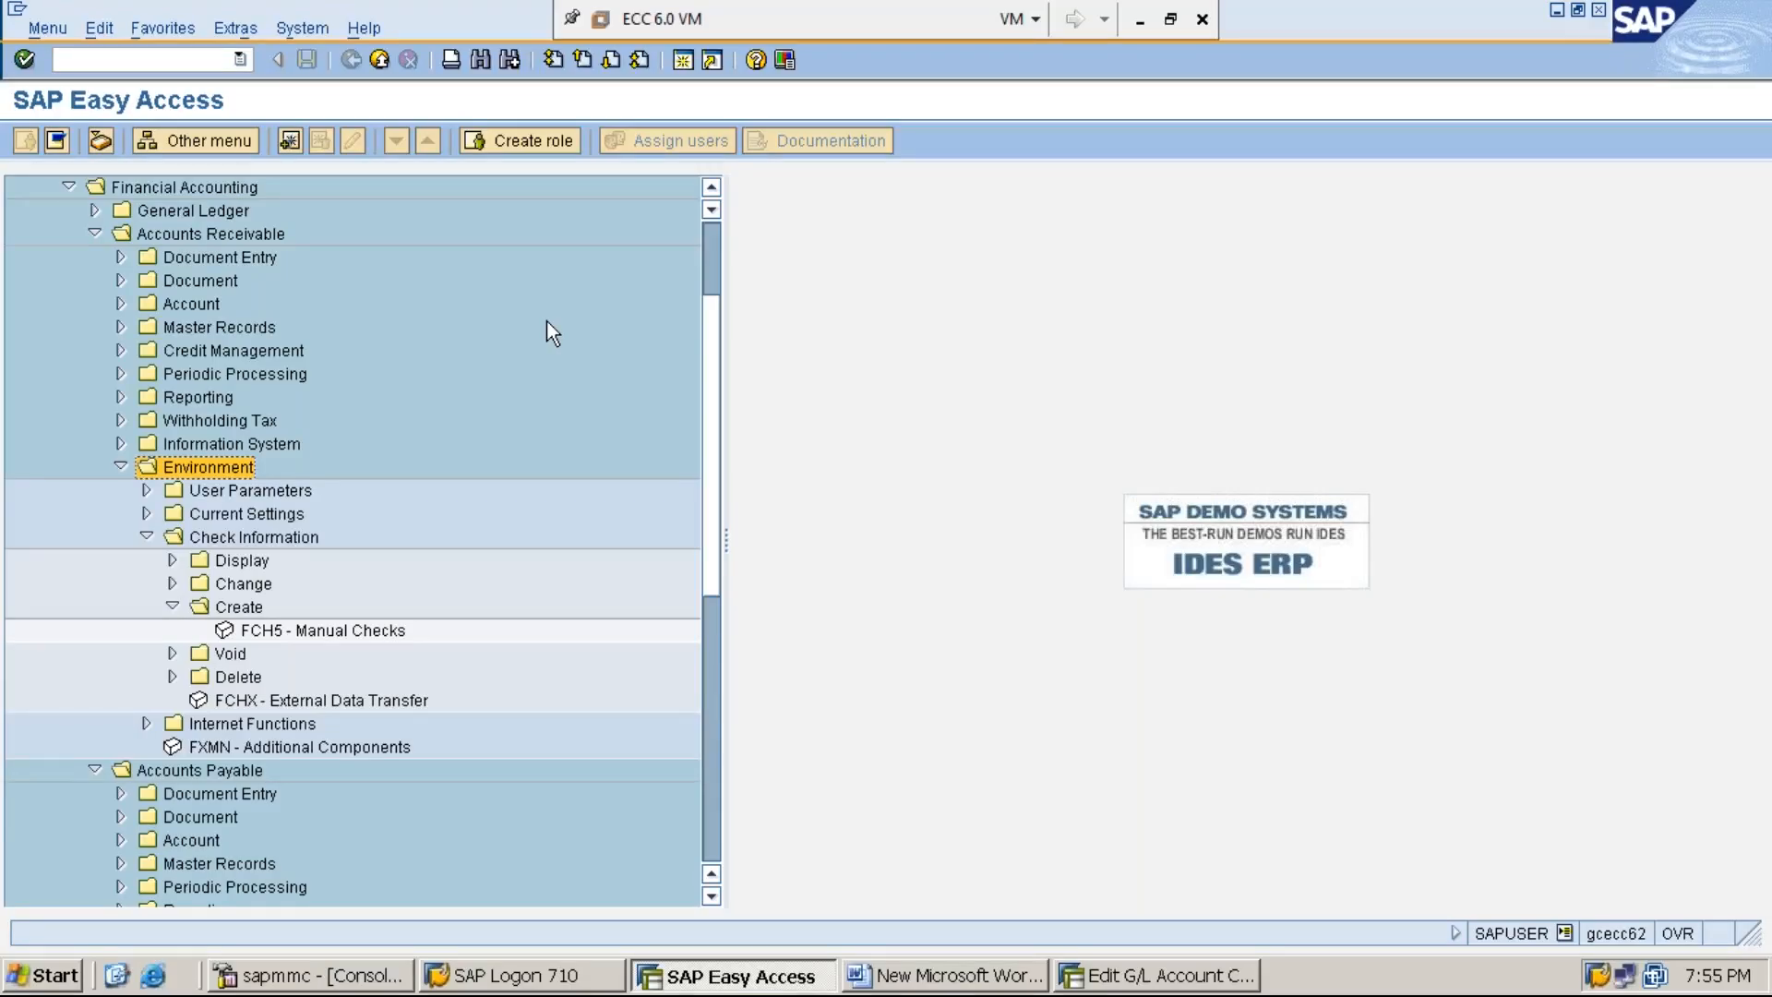
key(Down)
key(Down)
key(Down)
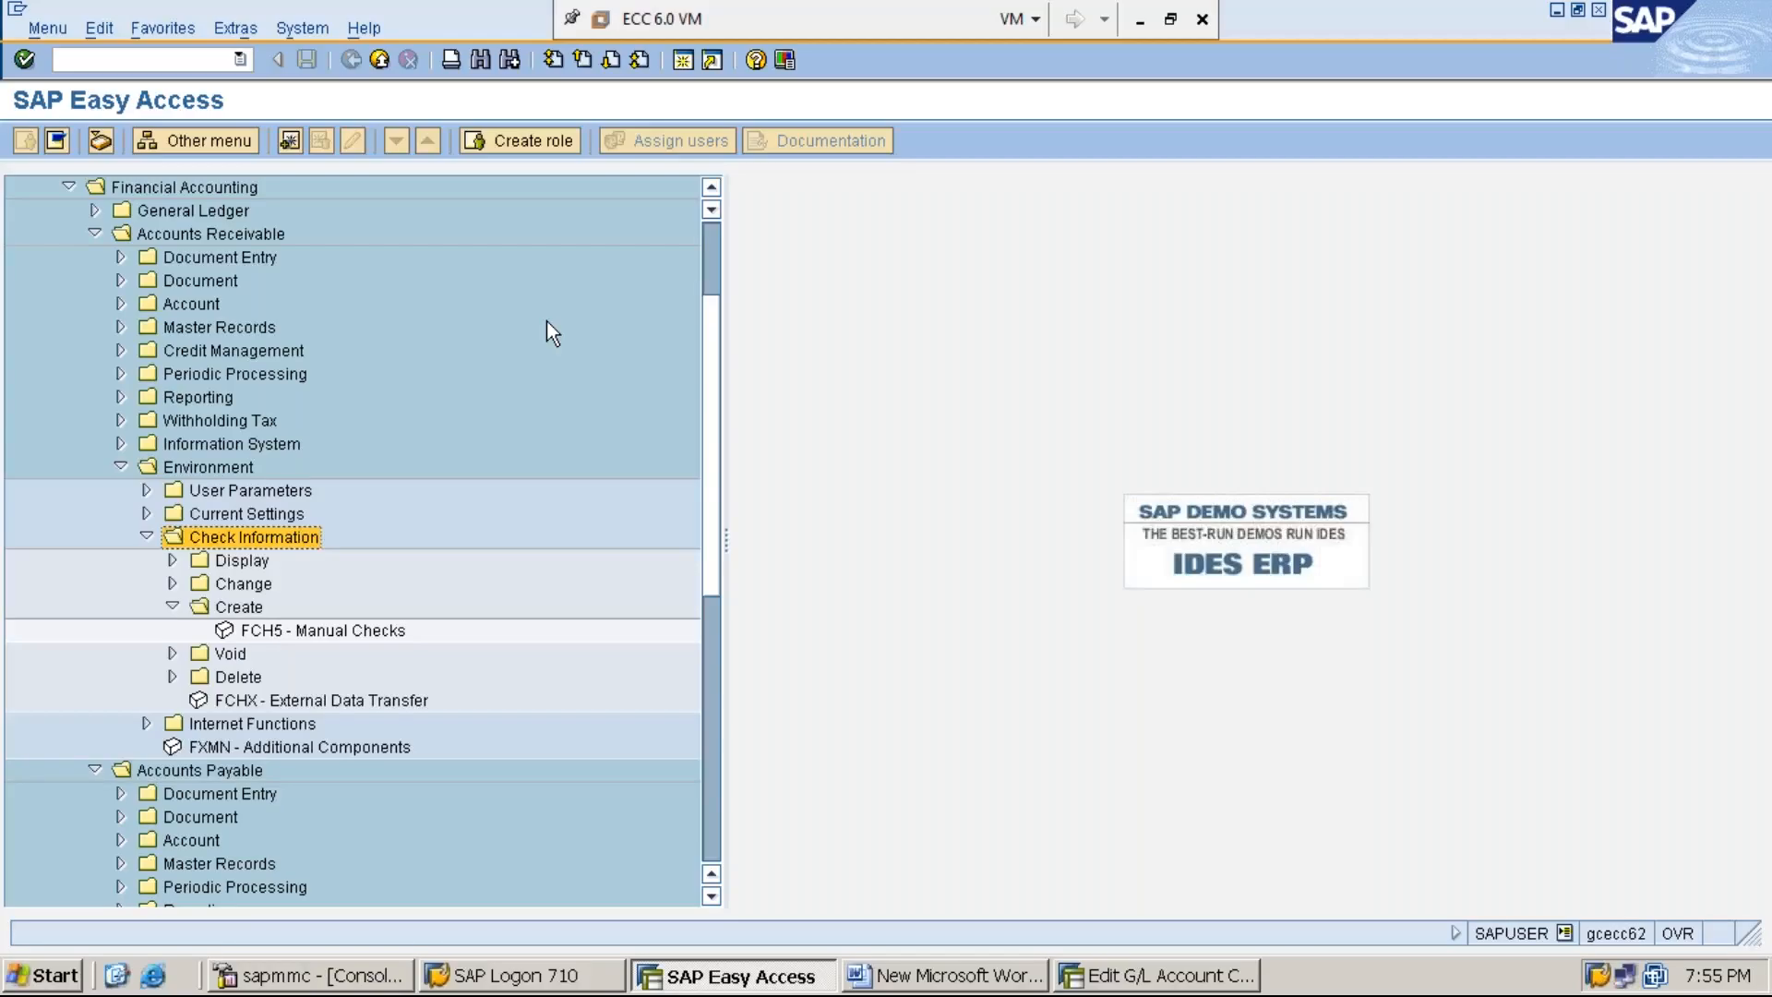
key(Down)
key(Down)
key(Down)
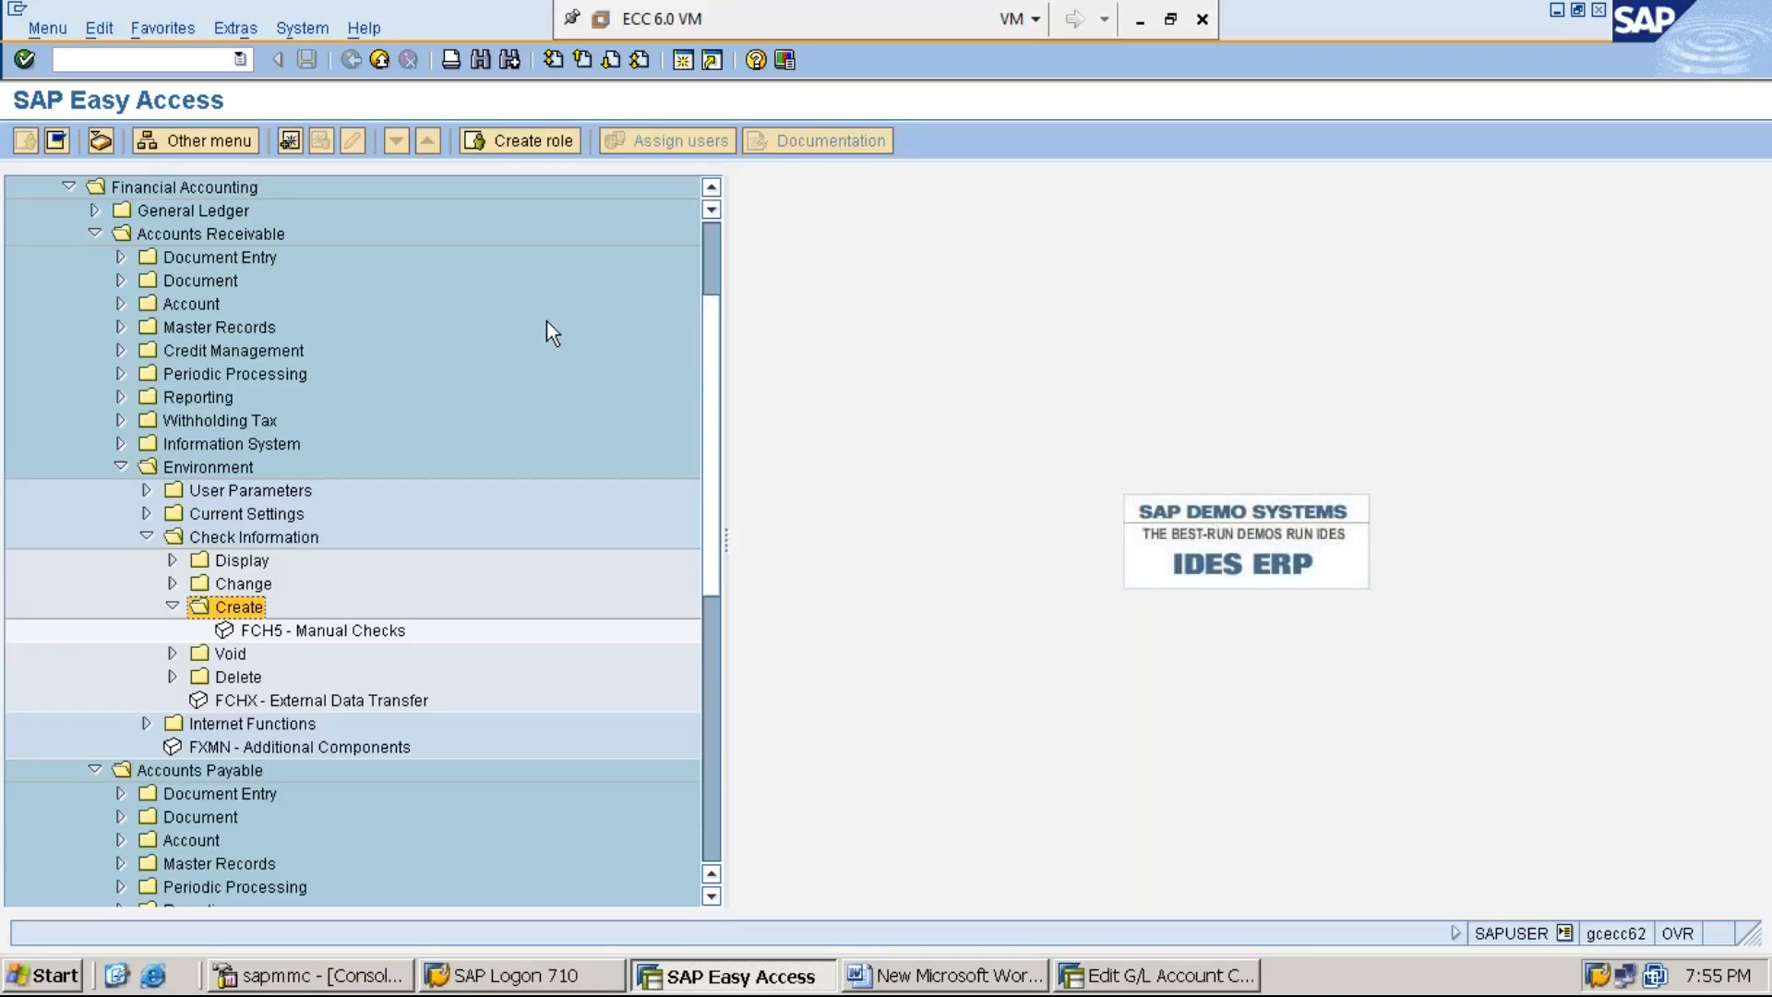
key(Down)
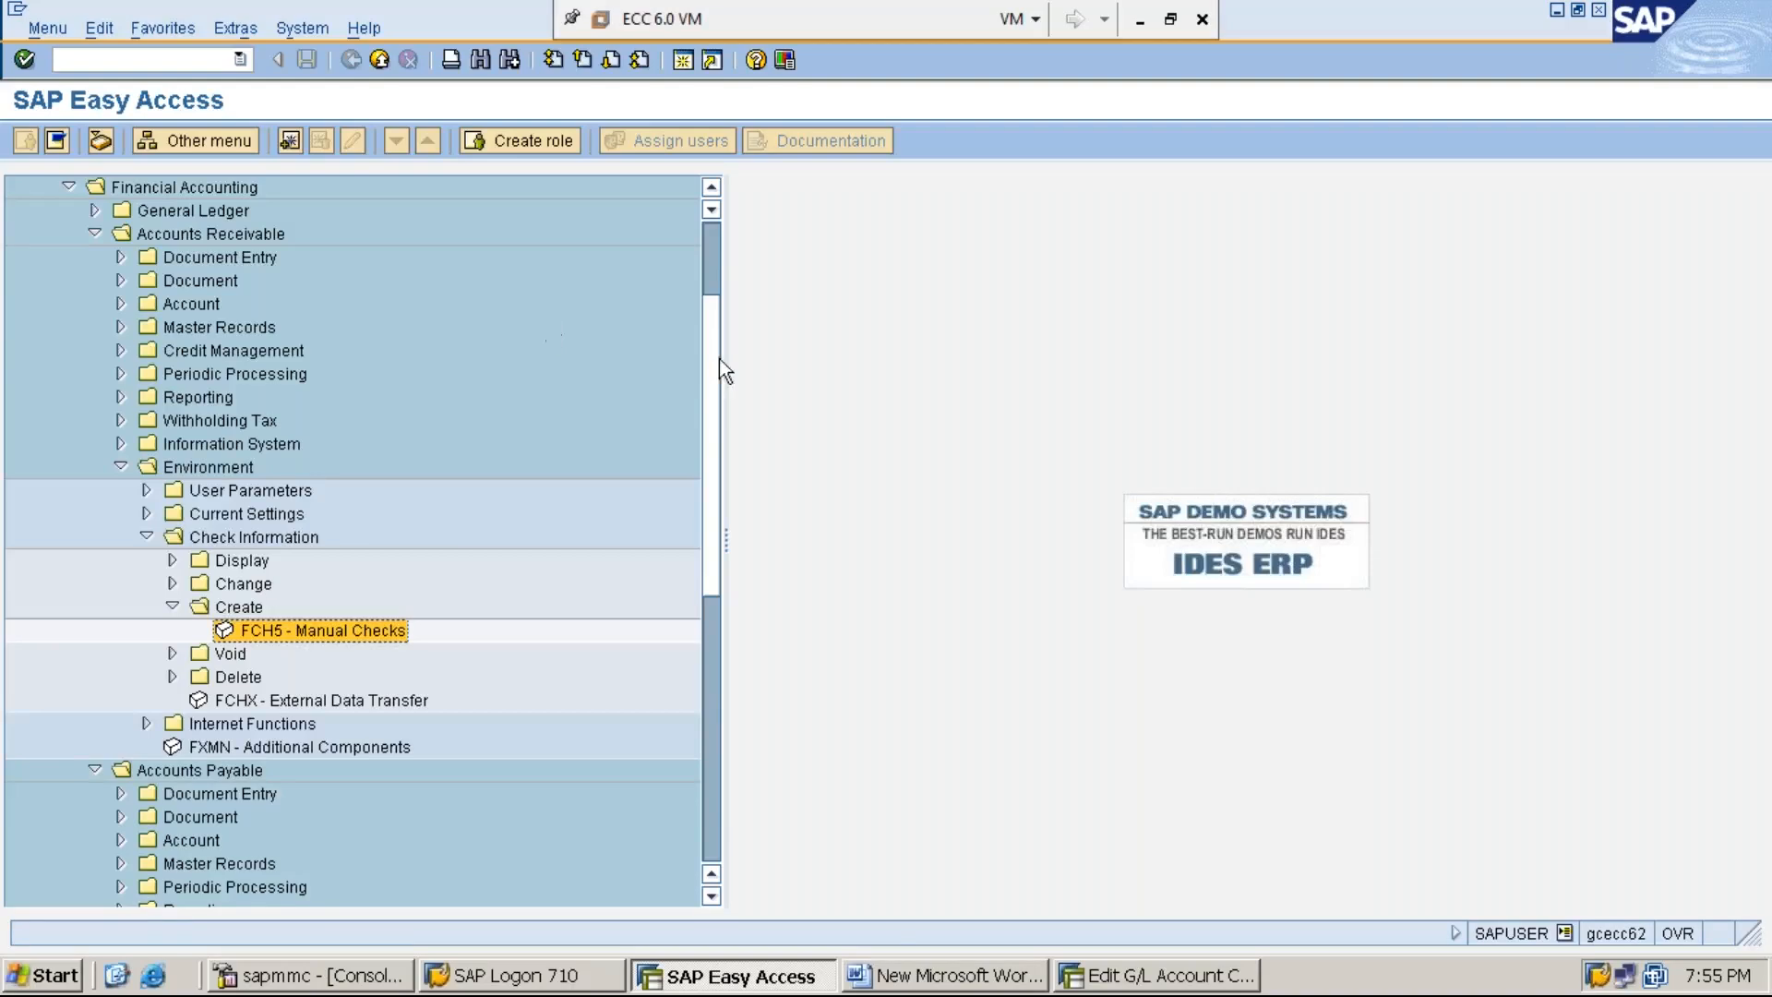
- Open the FCH5 - Manual Checks transaction and review its paying company code, fiscal year, house bank and account ID
scroll(716, 264, up, 3)
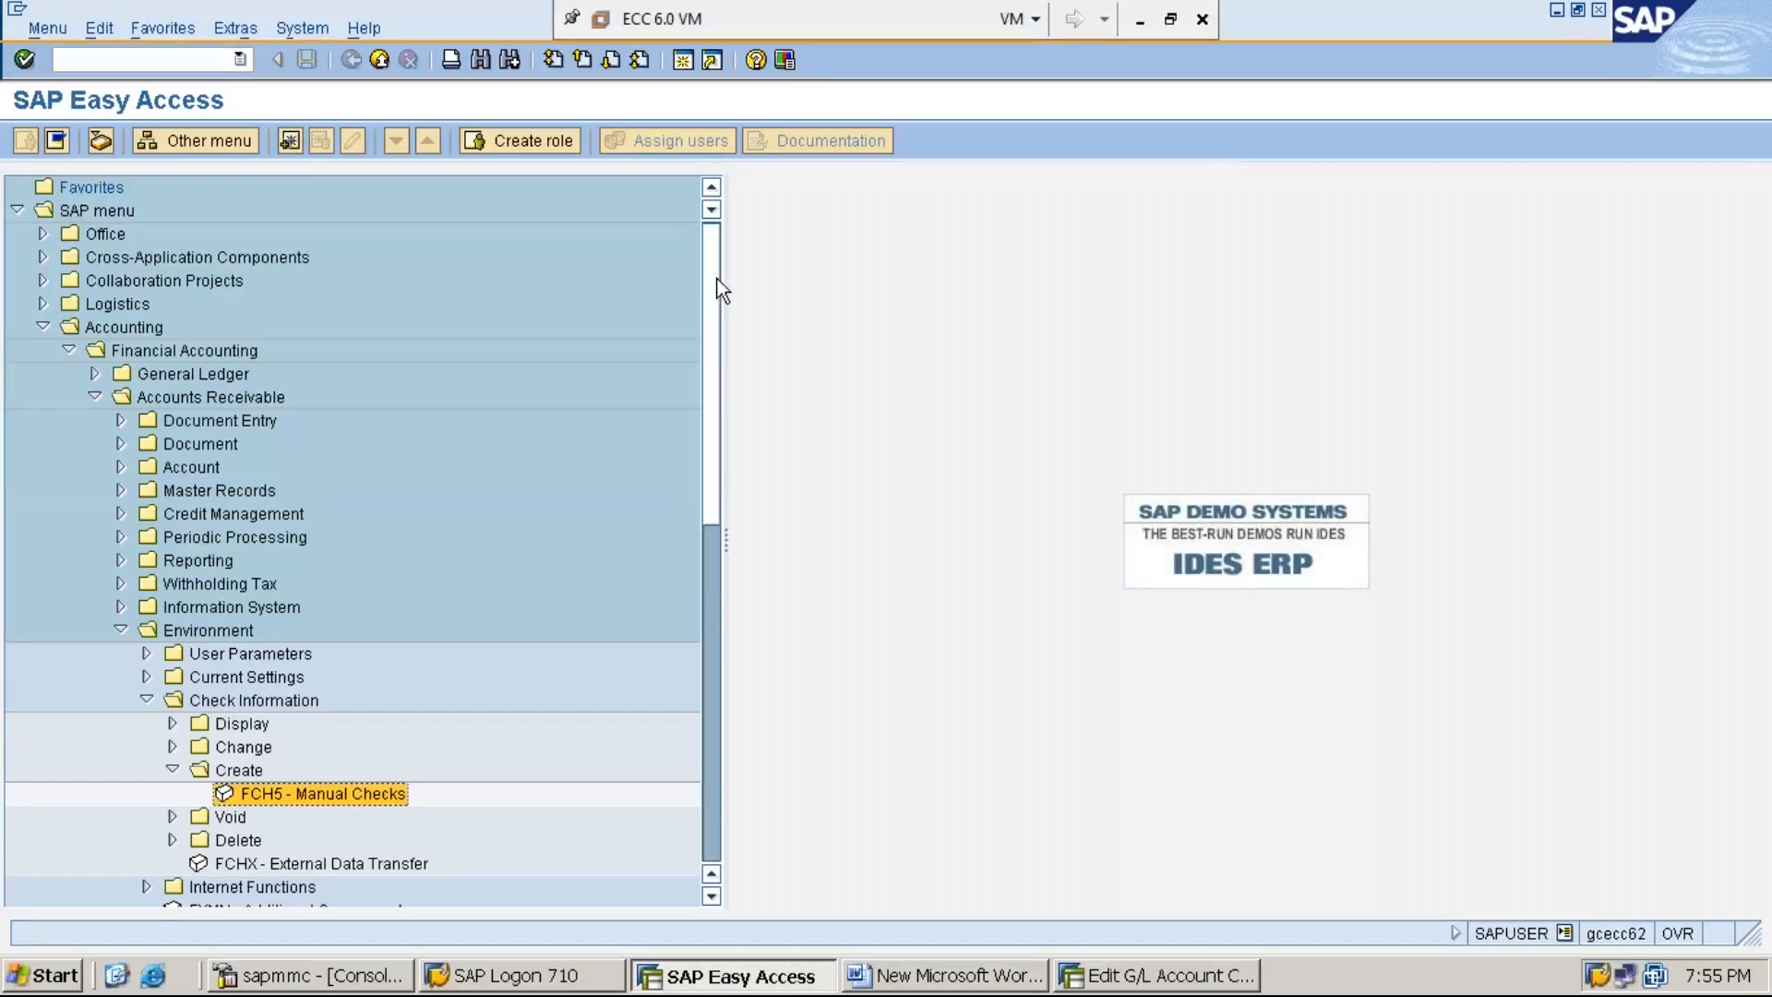
double_click(353, 795)
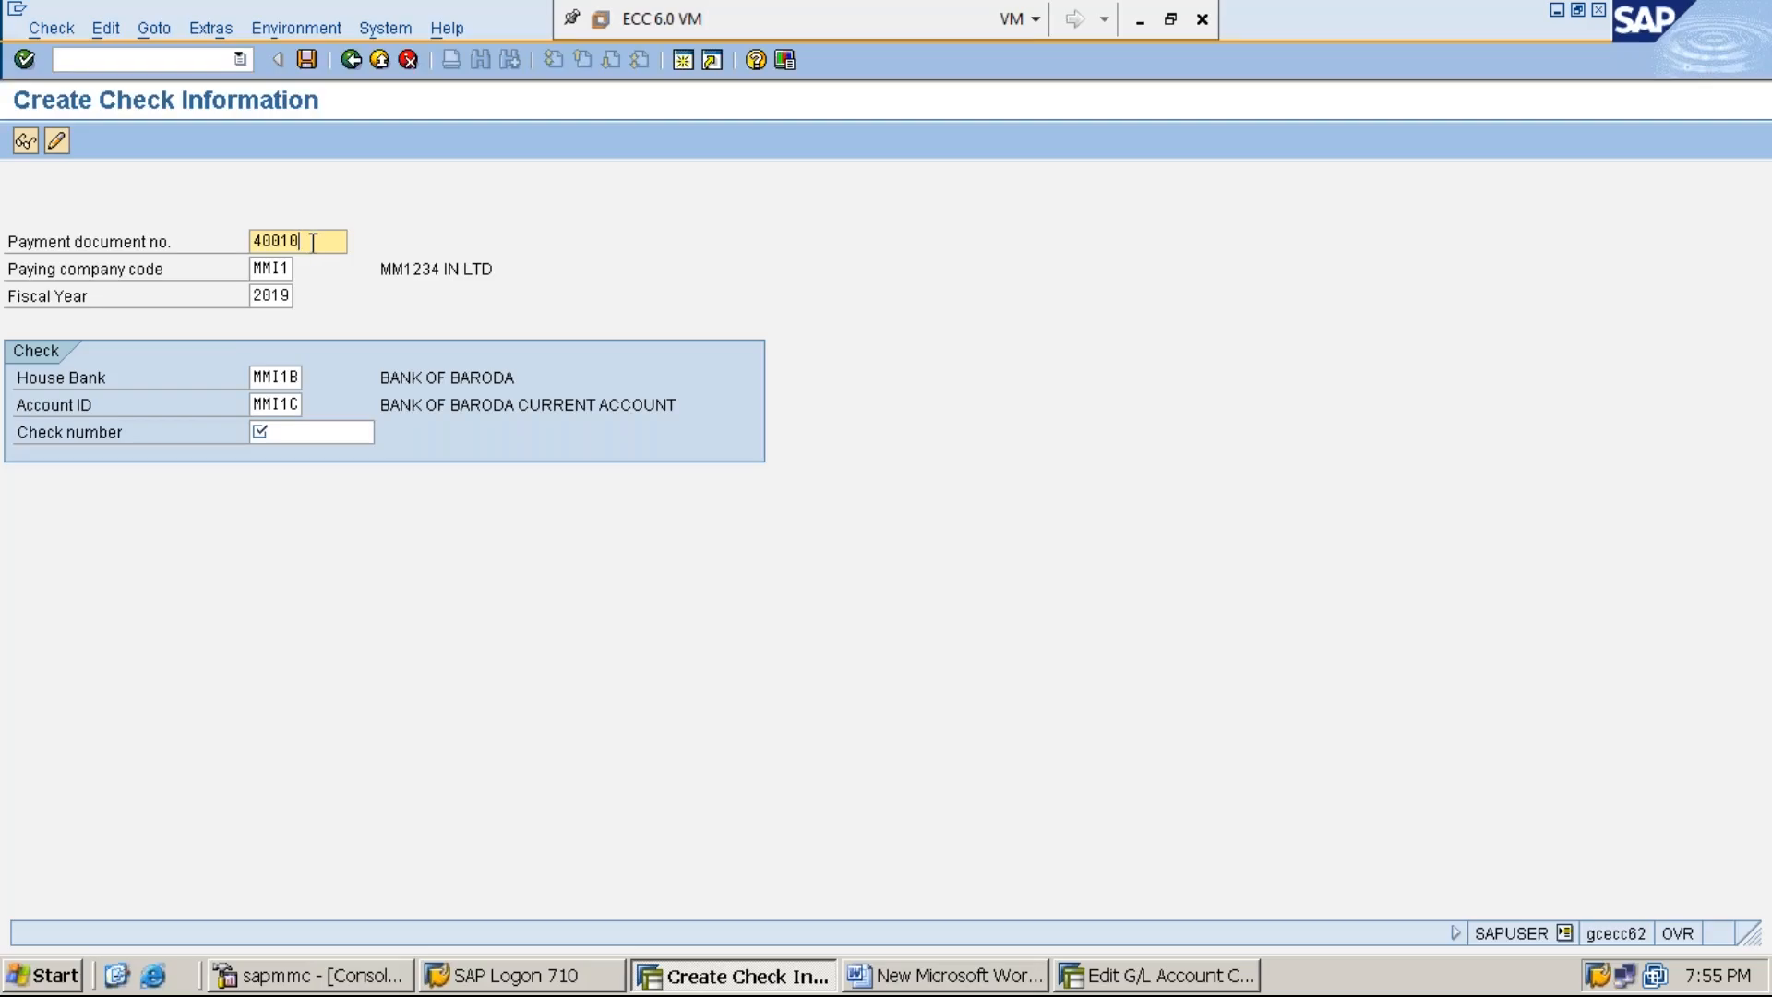
click(272, 268)
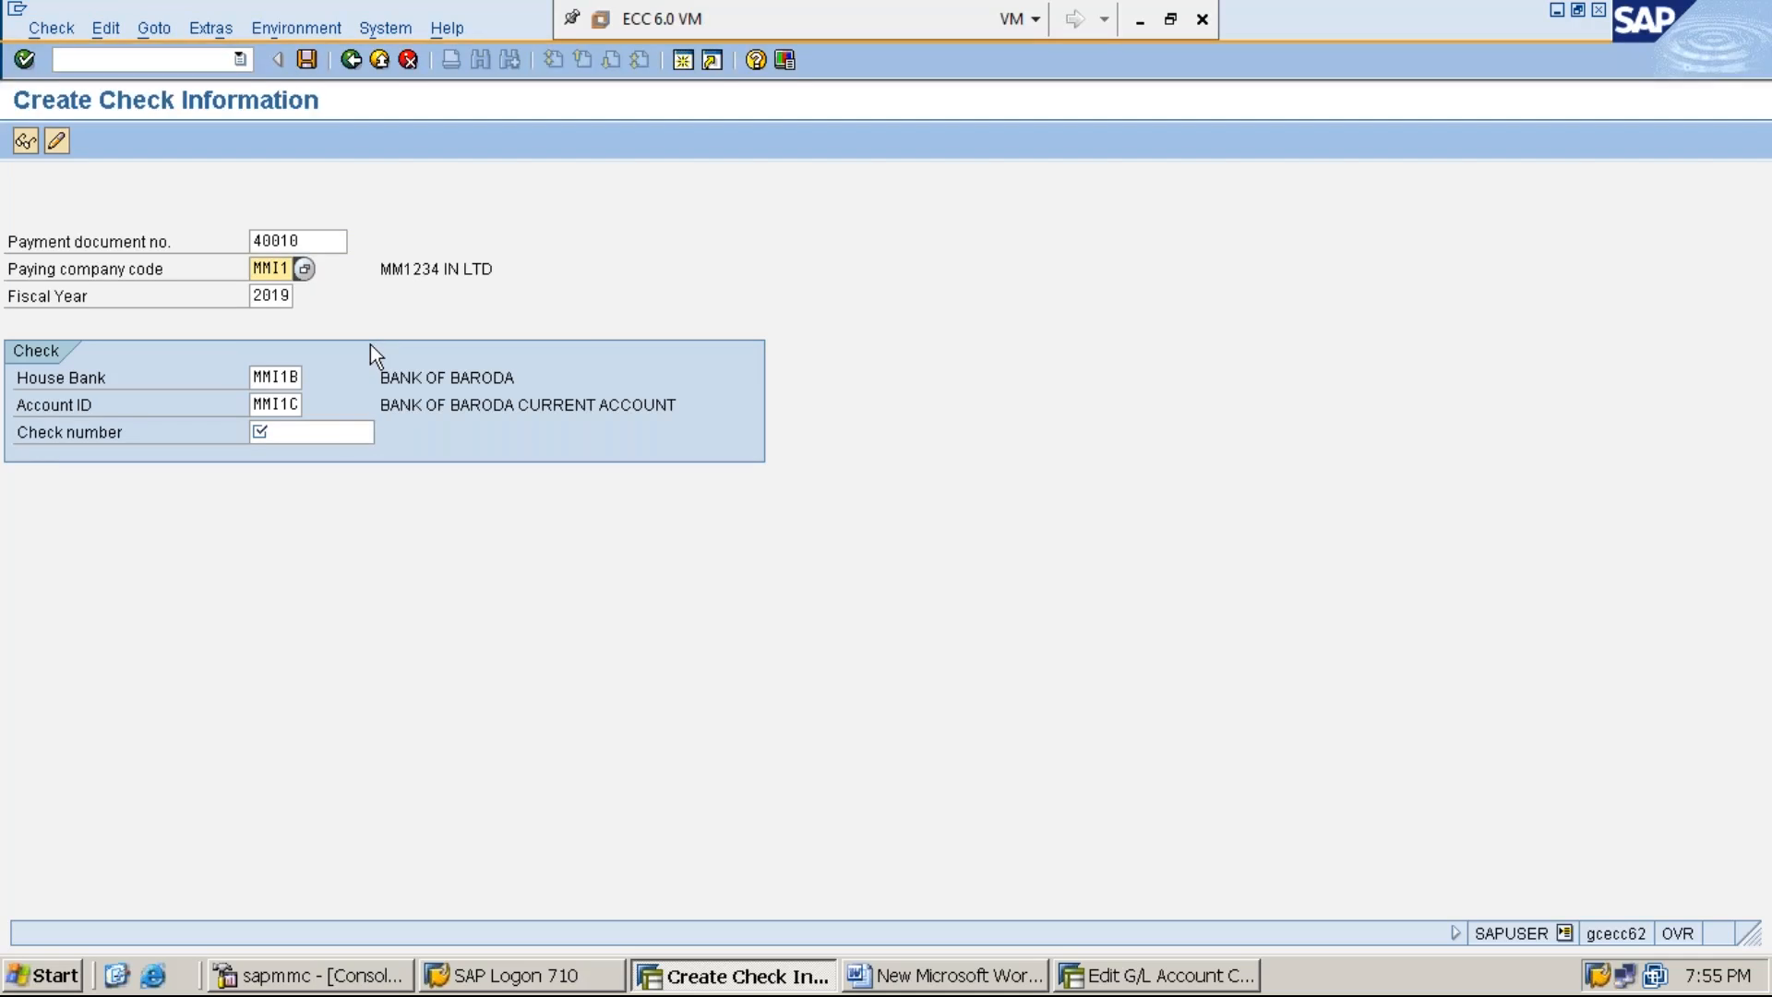
click(273, 296)
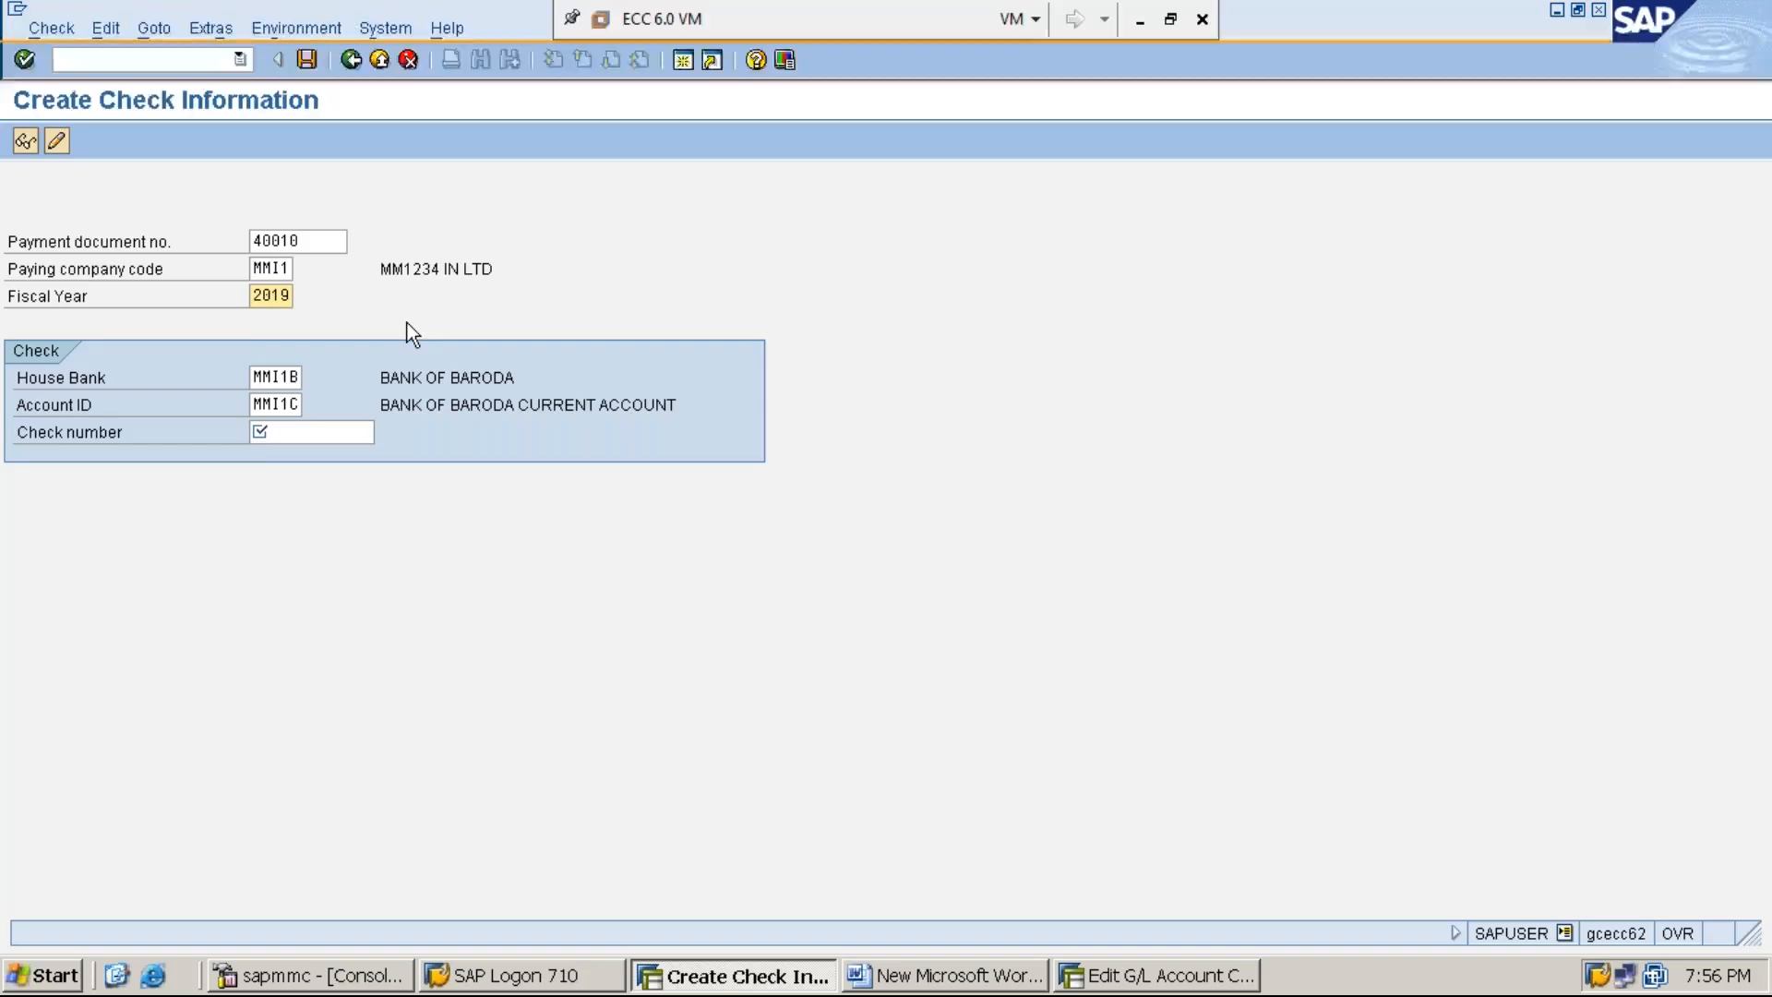
click(276, 377)
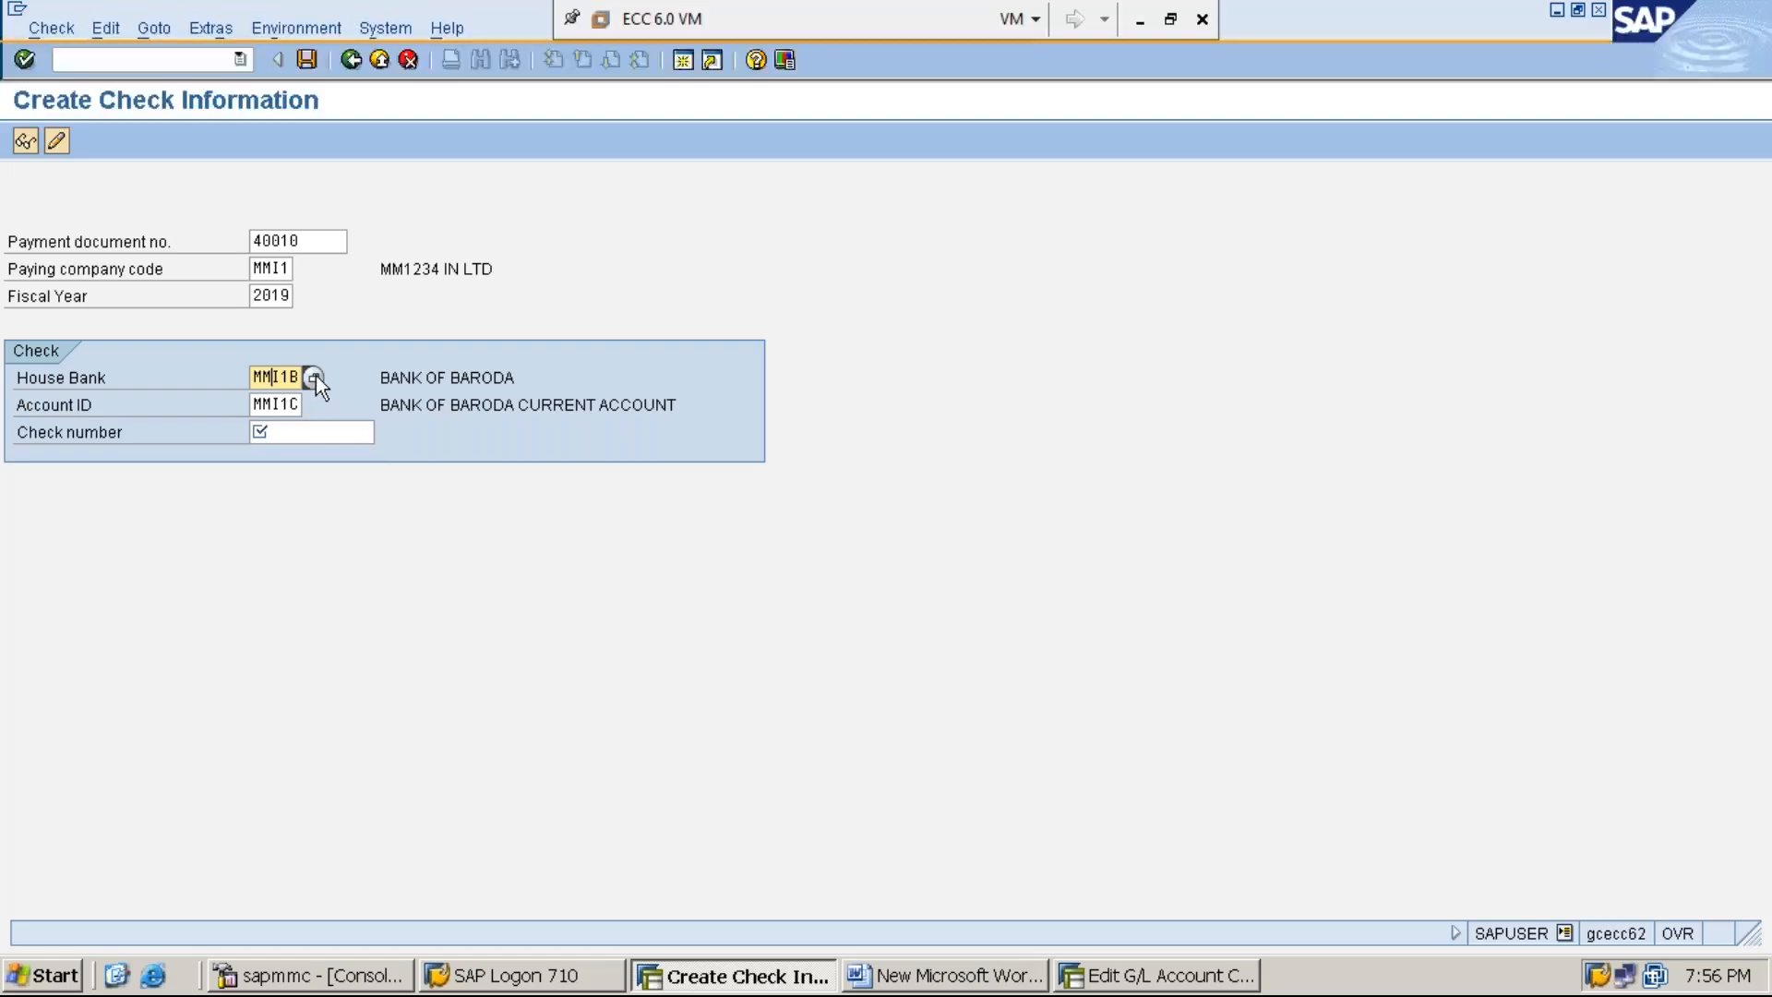
click(292, 404)
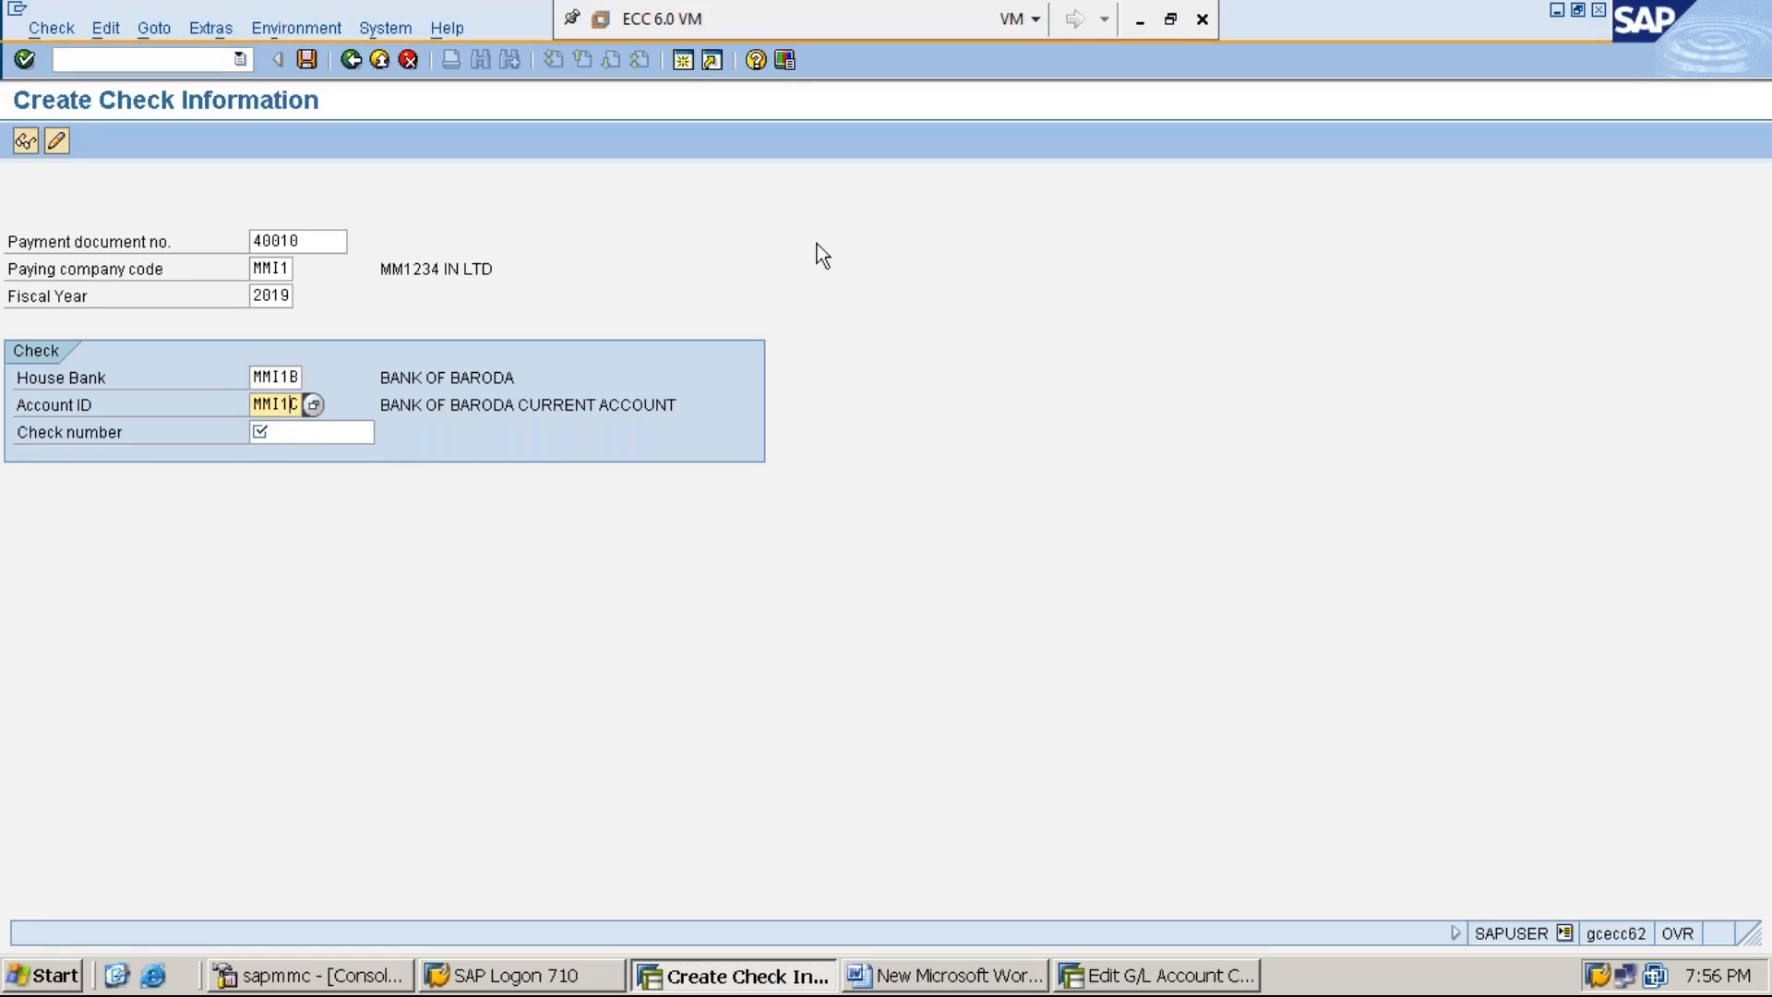
- Open a new session with transaction FCHI and display the check lots of company code MMI1 and house bank MMI1B
click(682, 61)
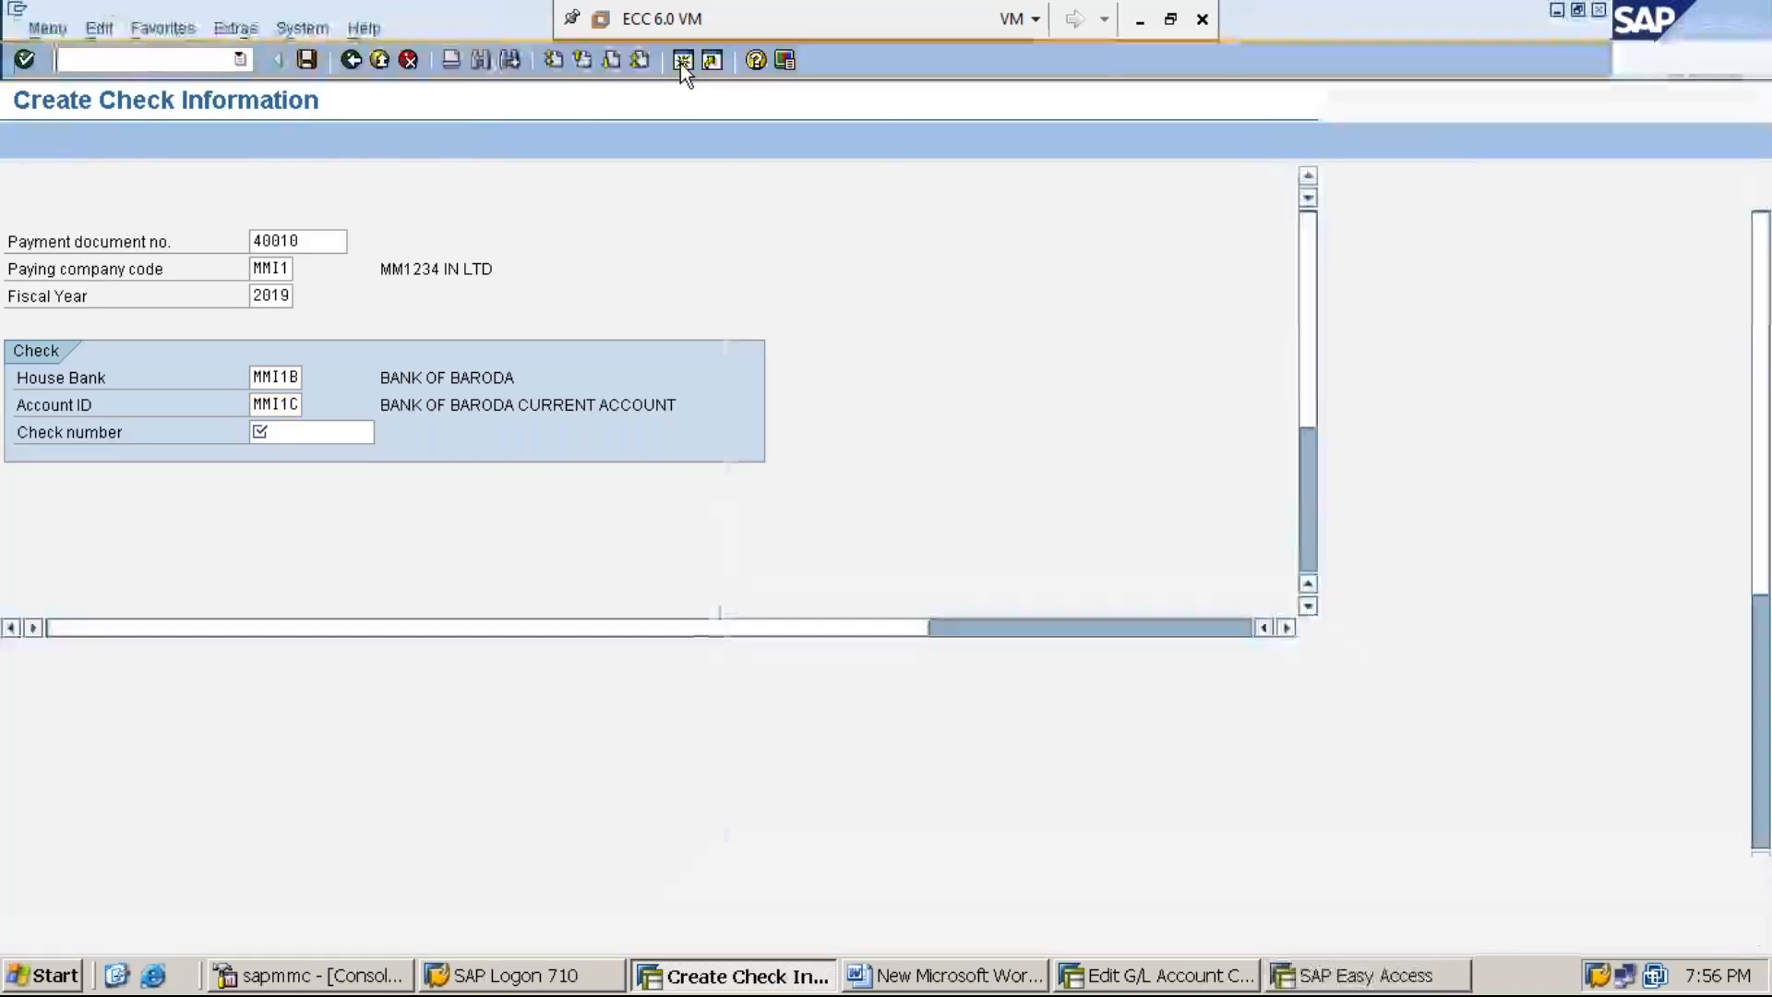
text(FCJ)
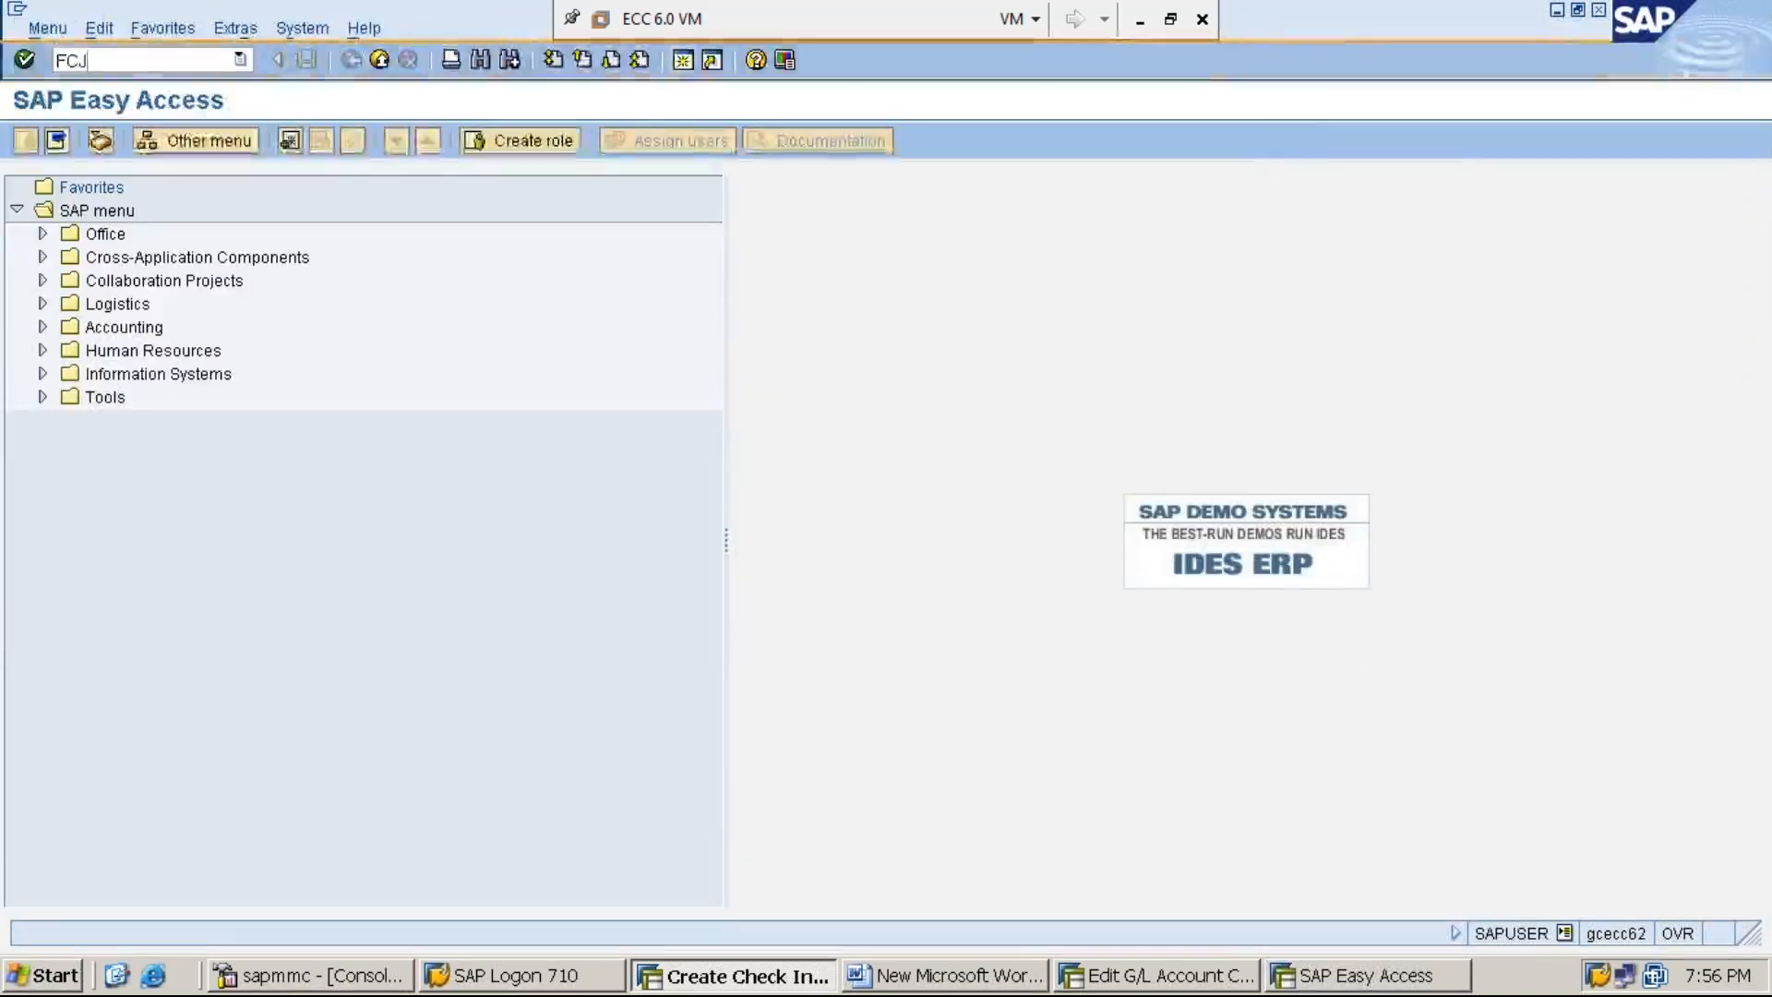
key(BackSpace)
text(HI)
key(Return)
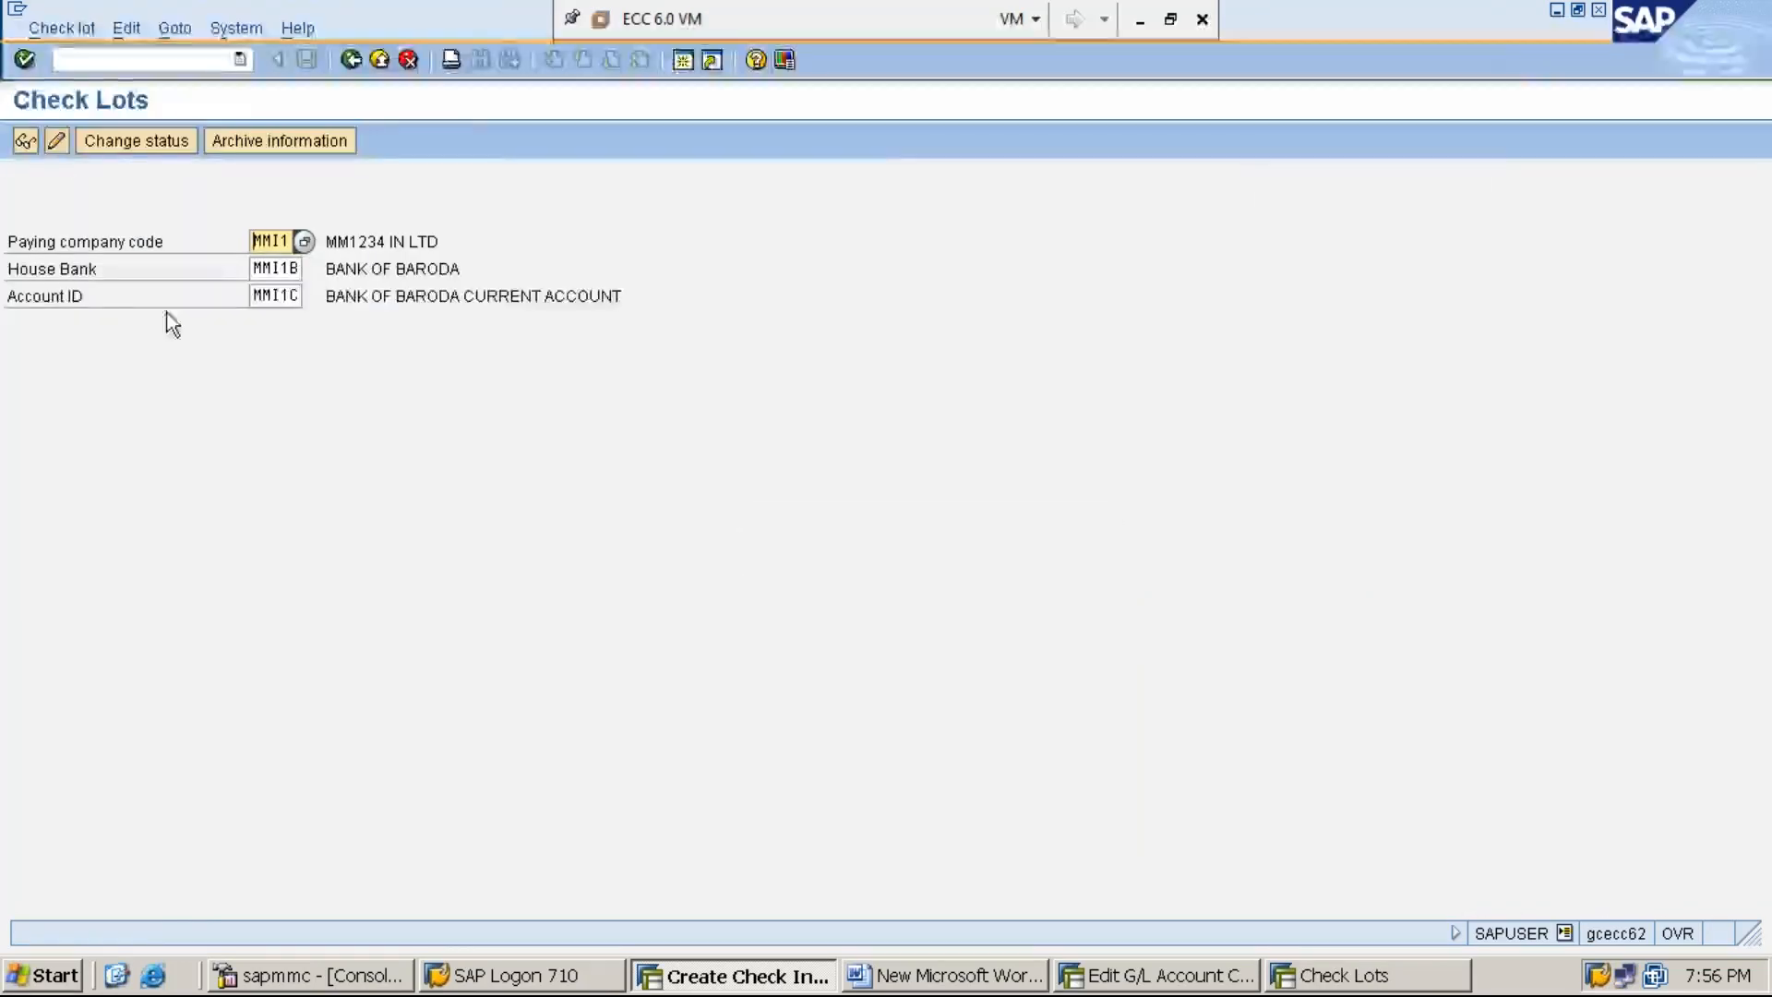
click(26, 142)
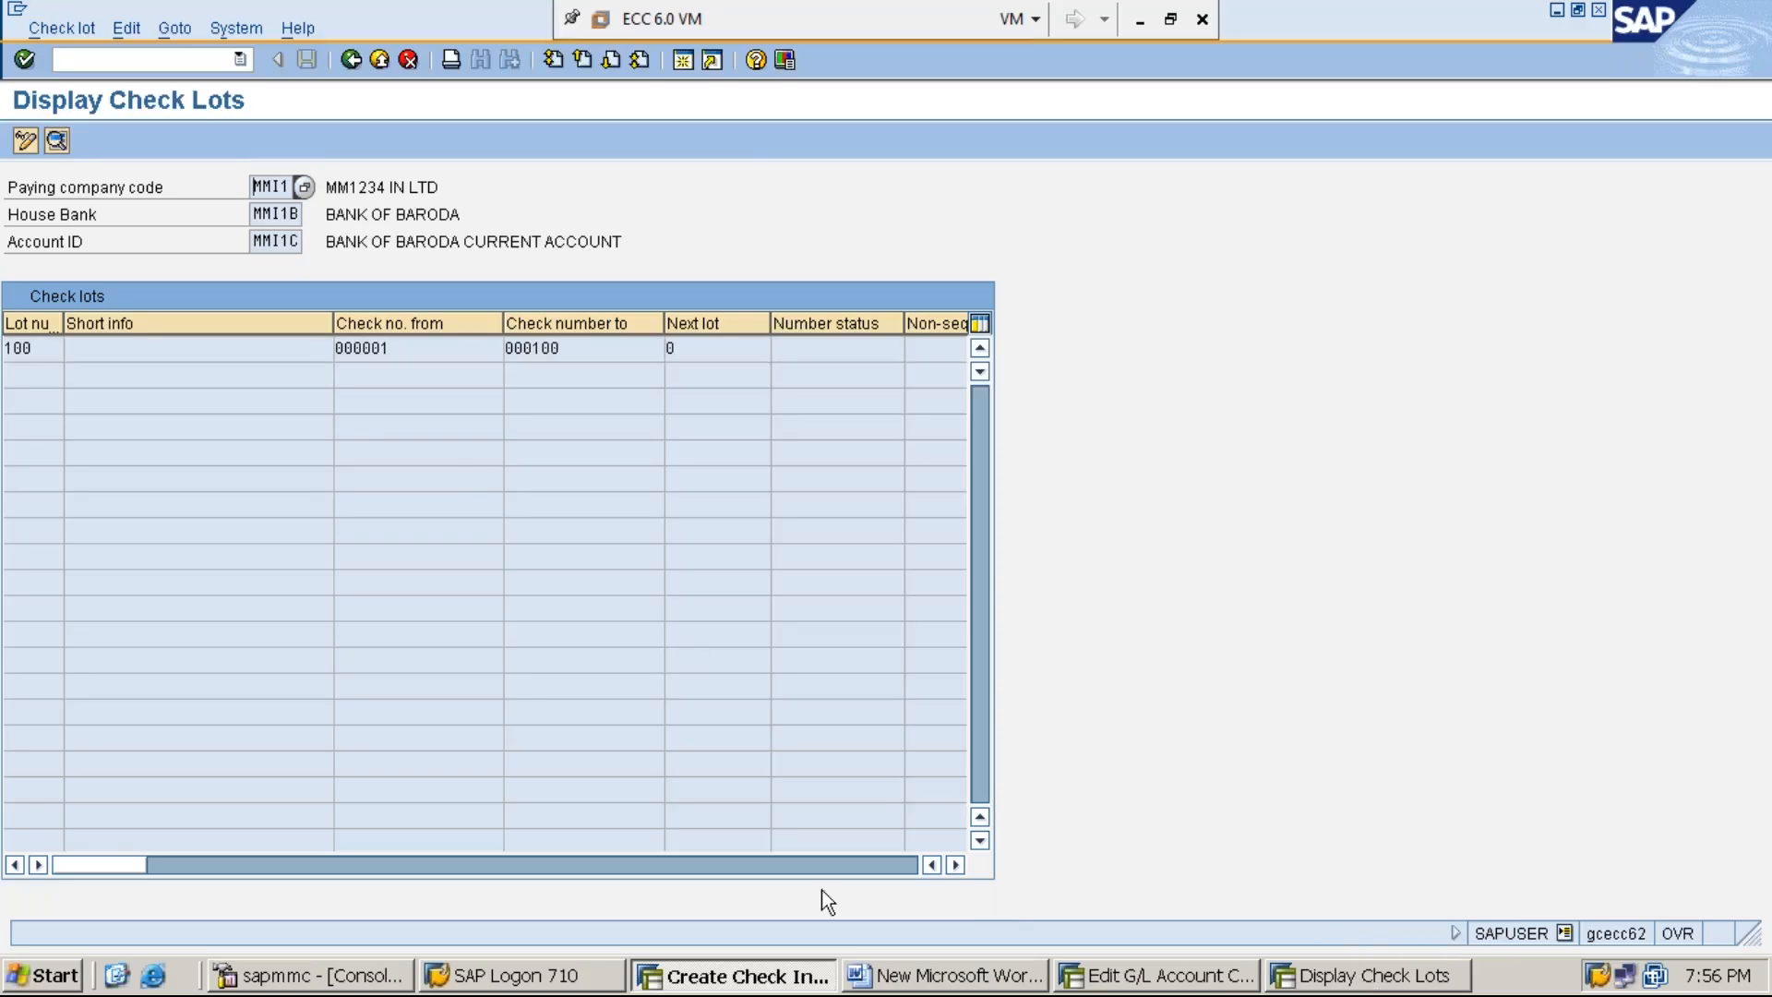
- Return to the Create Check Information session, enter check number 000001 and continue to the payment and payee details
click(746, 975)
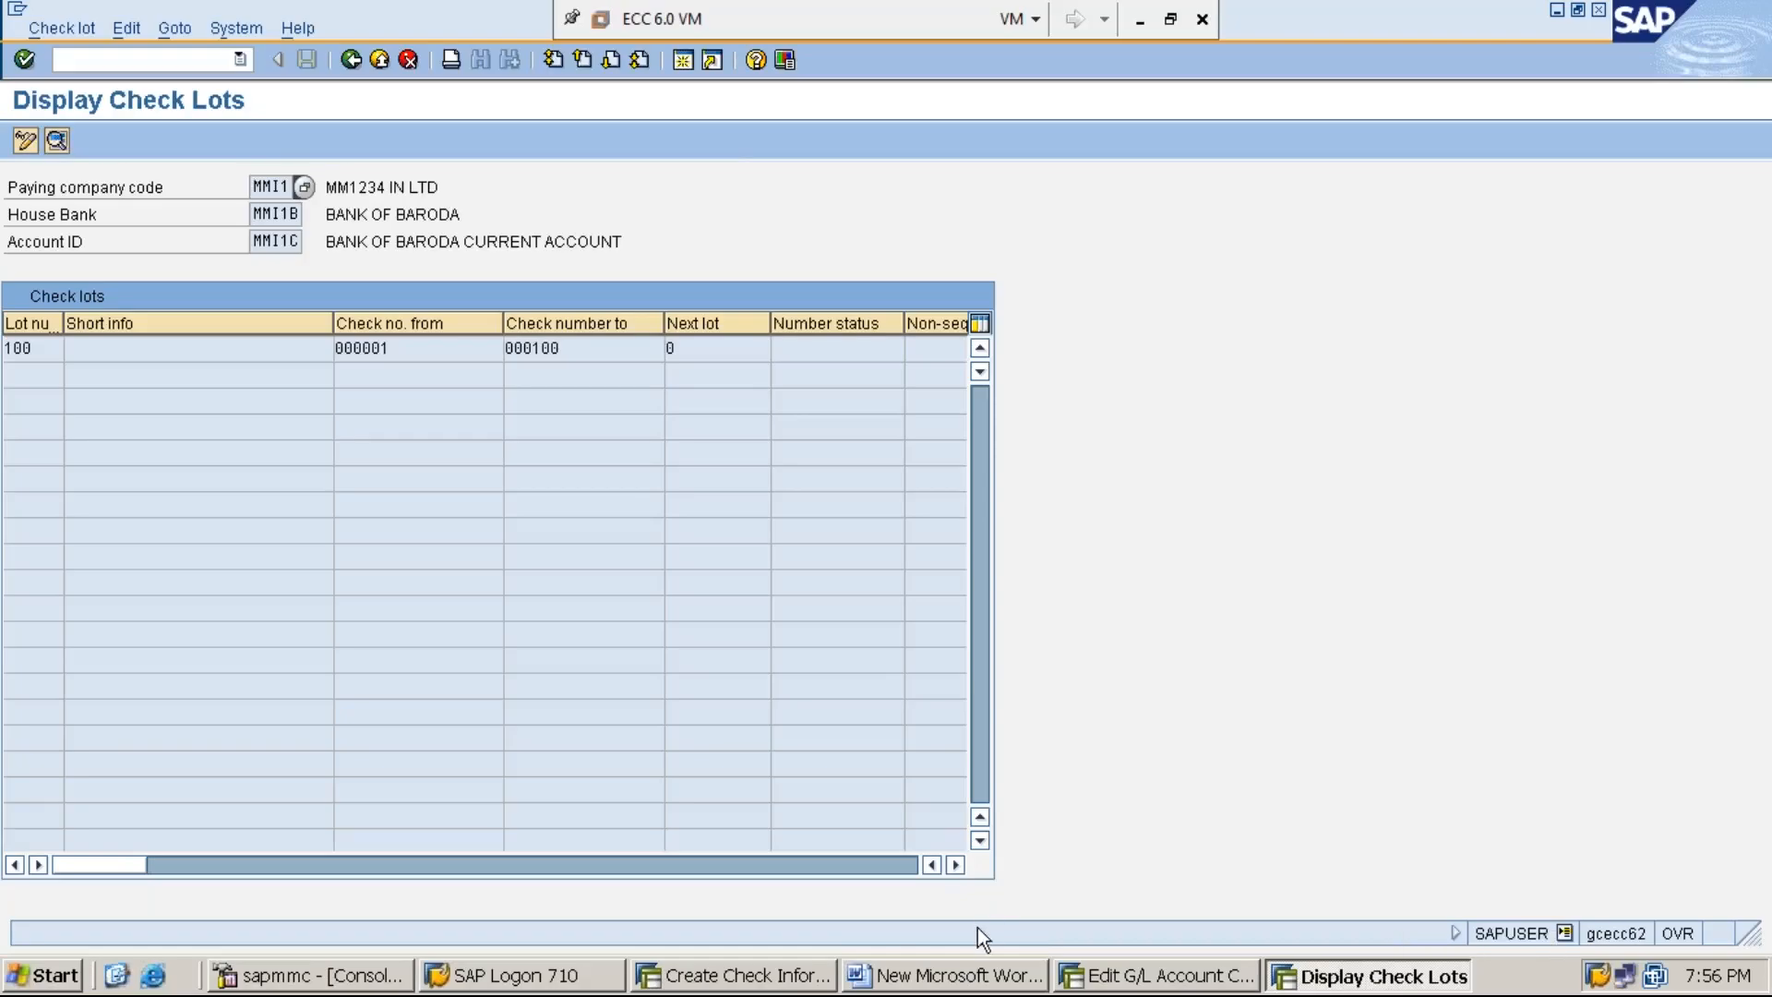
click(783, 990)
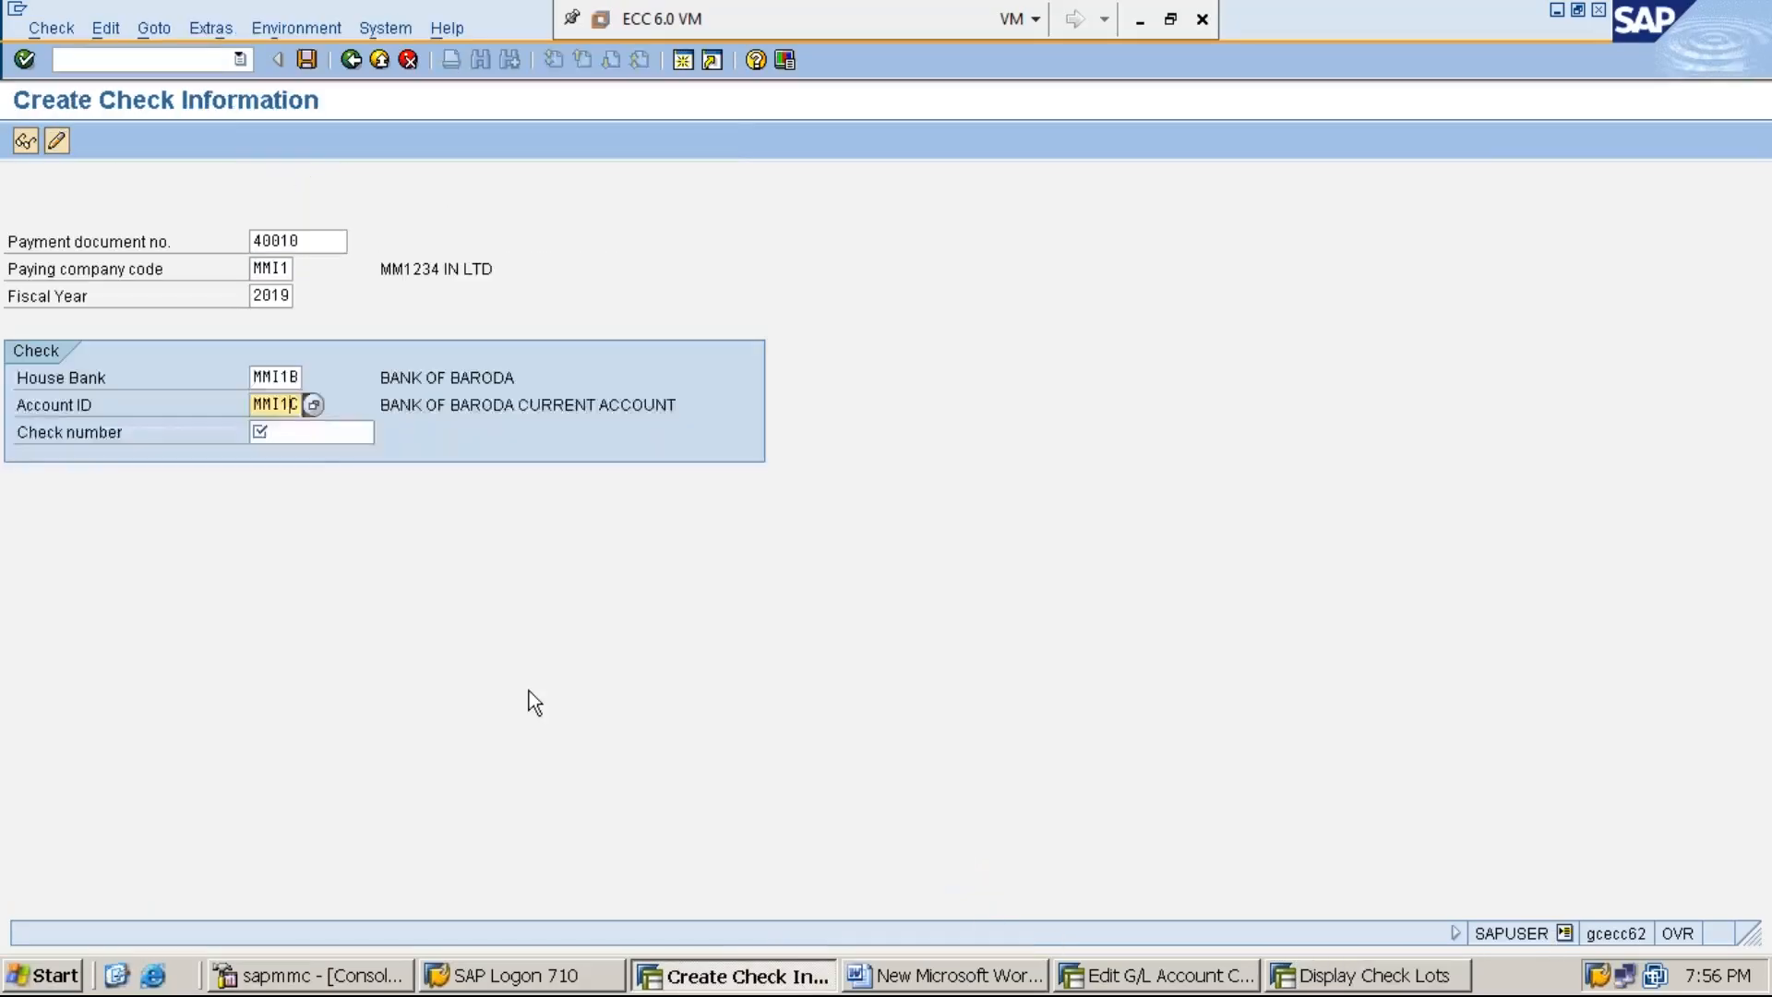
click(328, 432)
text(000001)
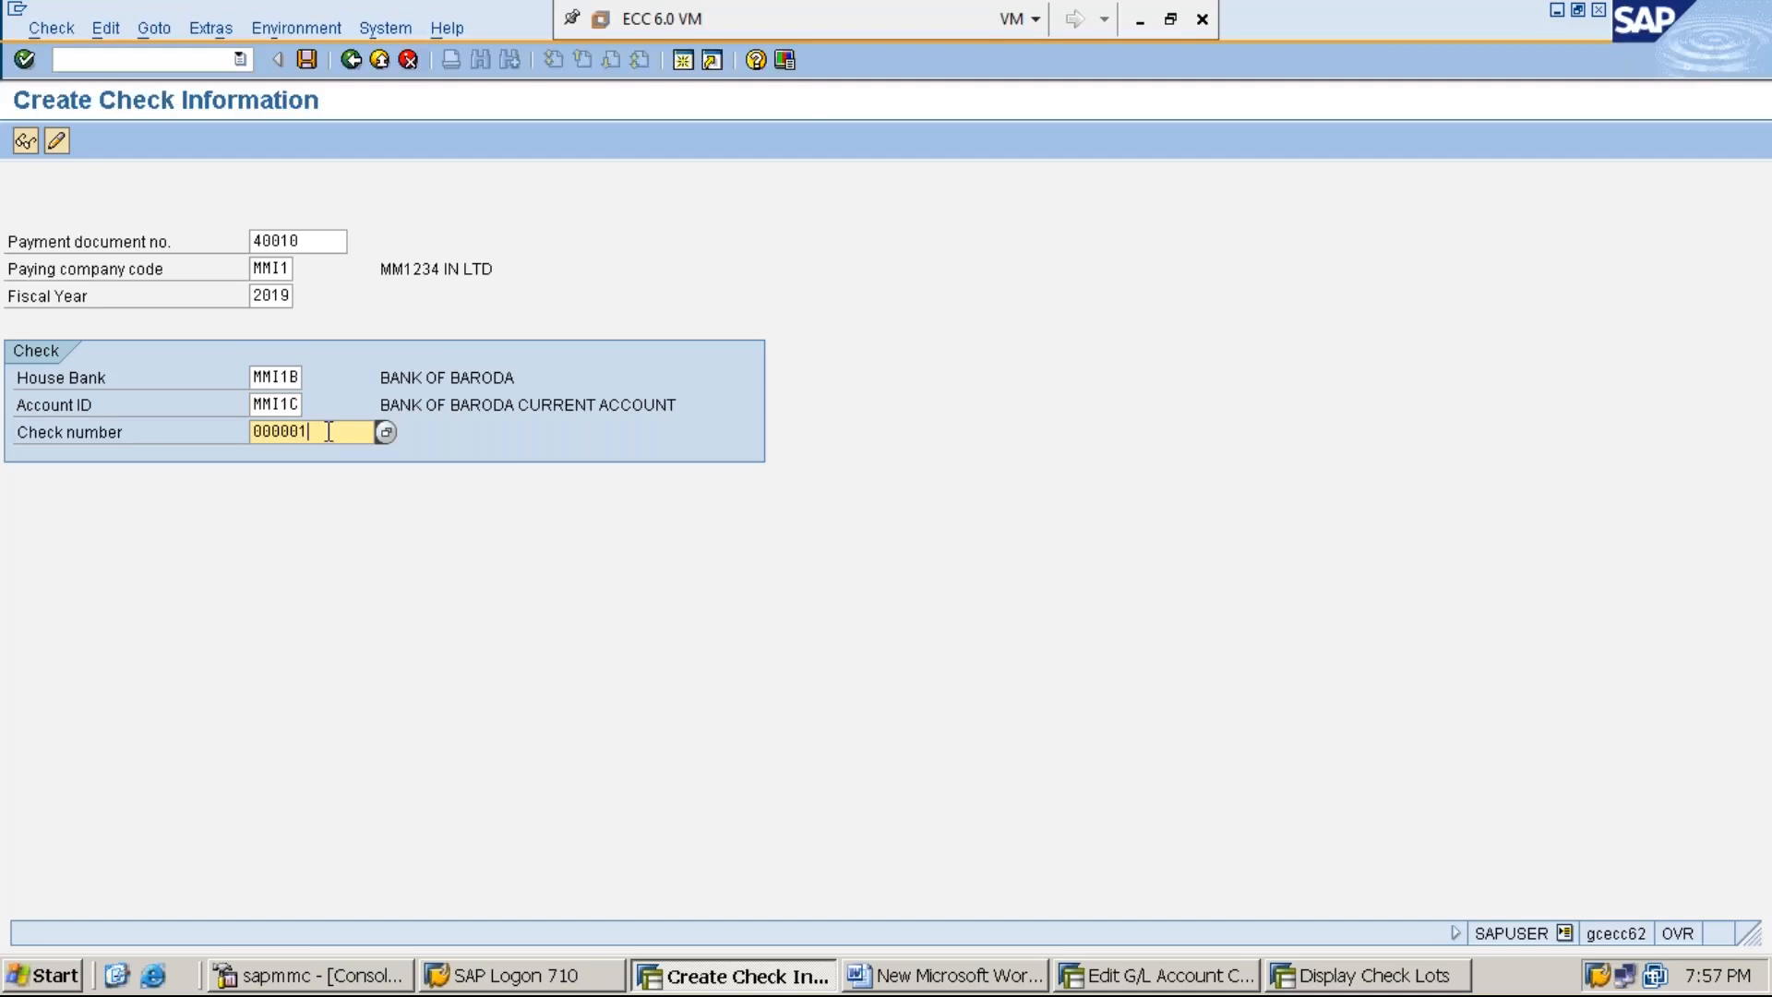
key(Return)
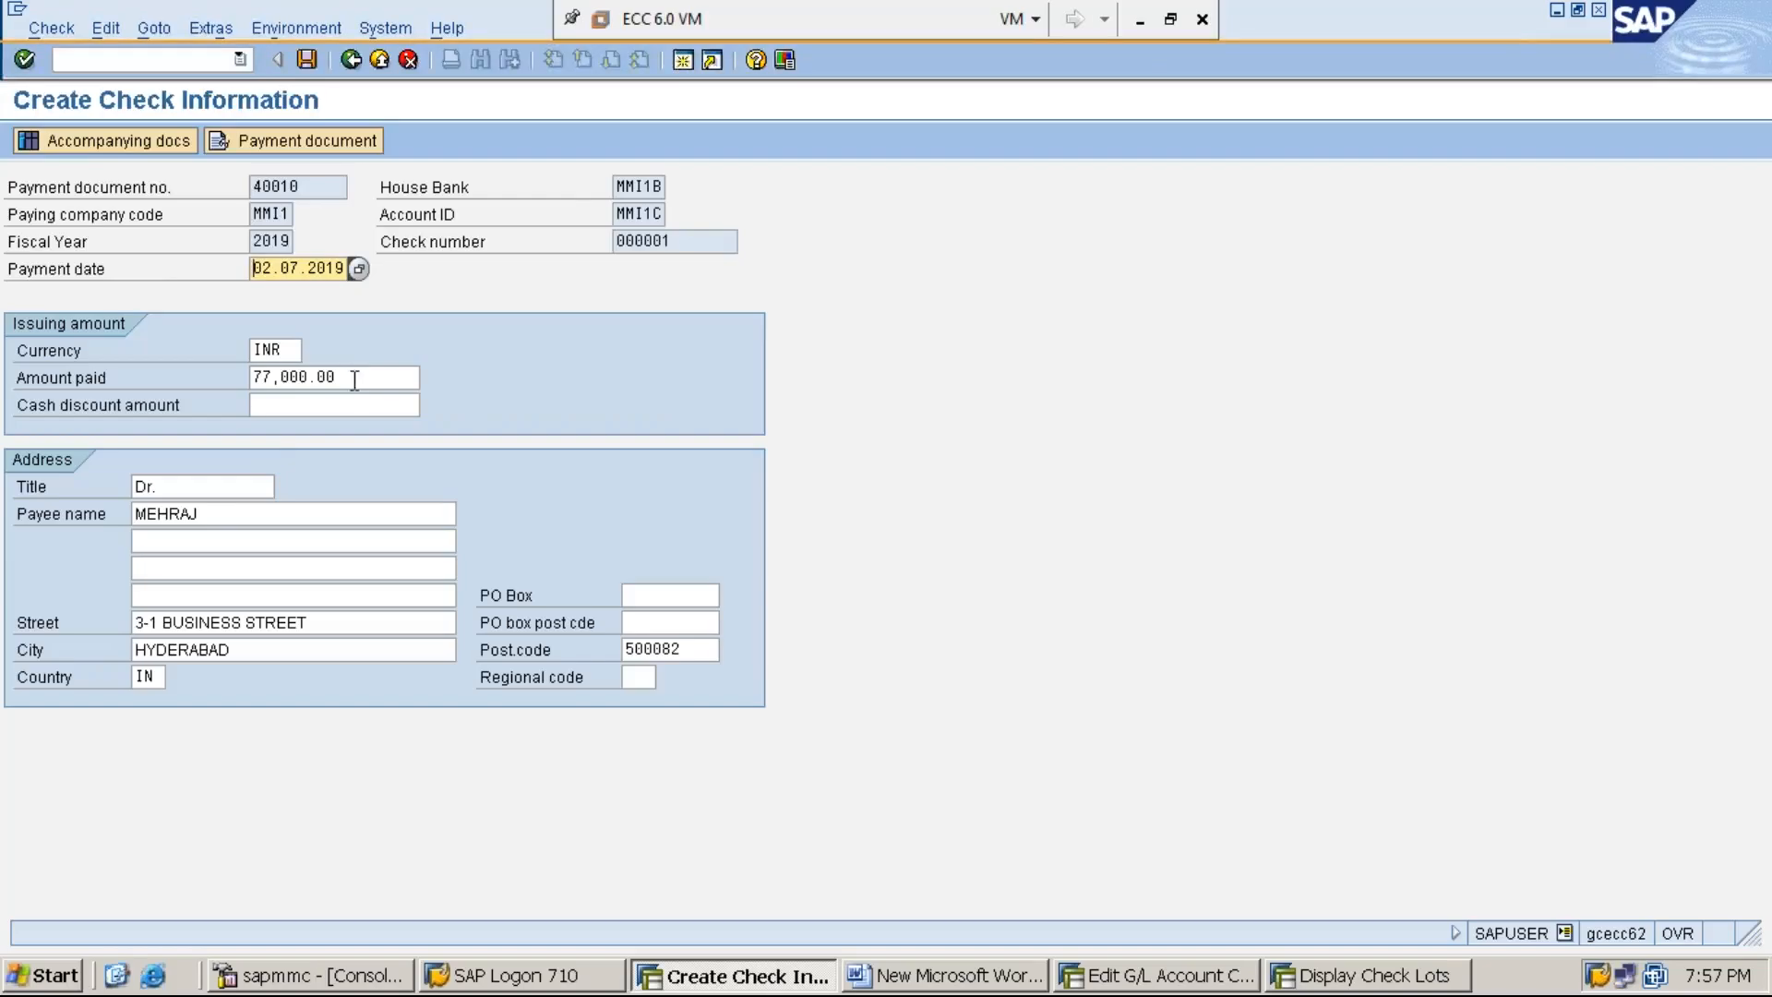
click(216, 515)
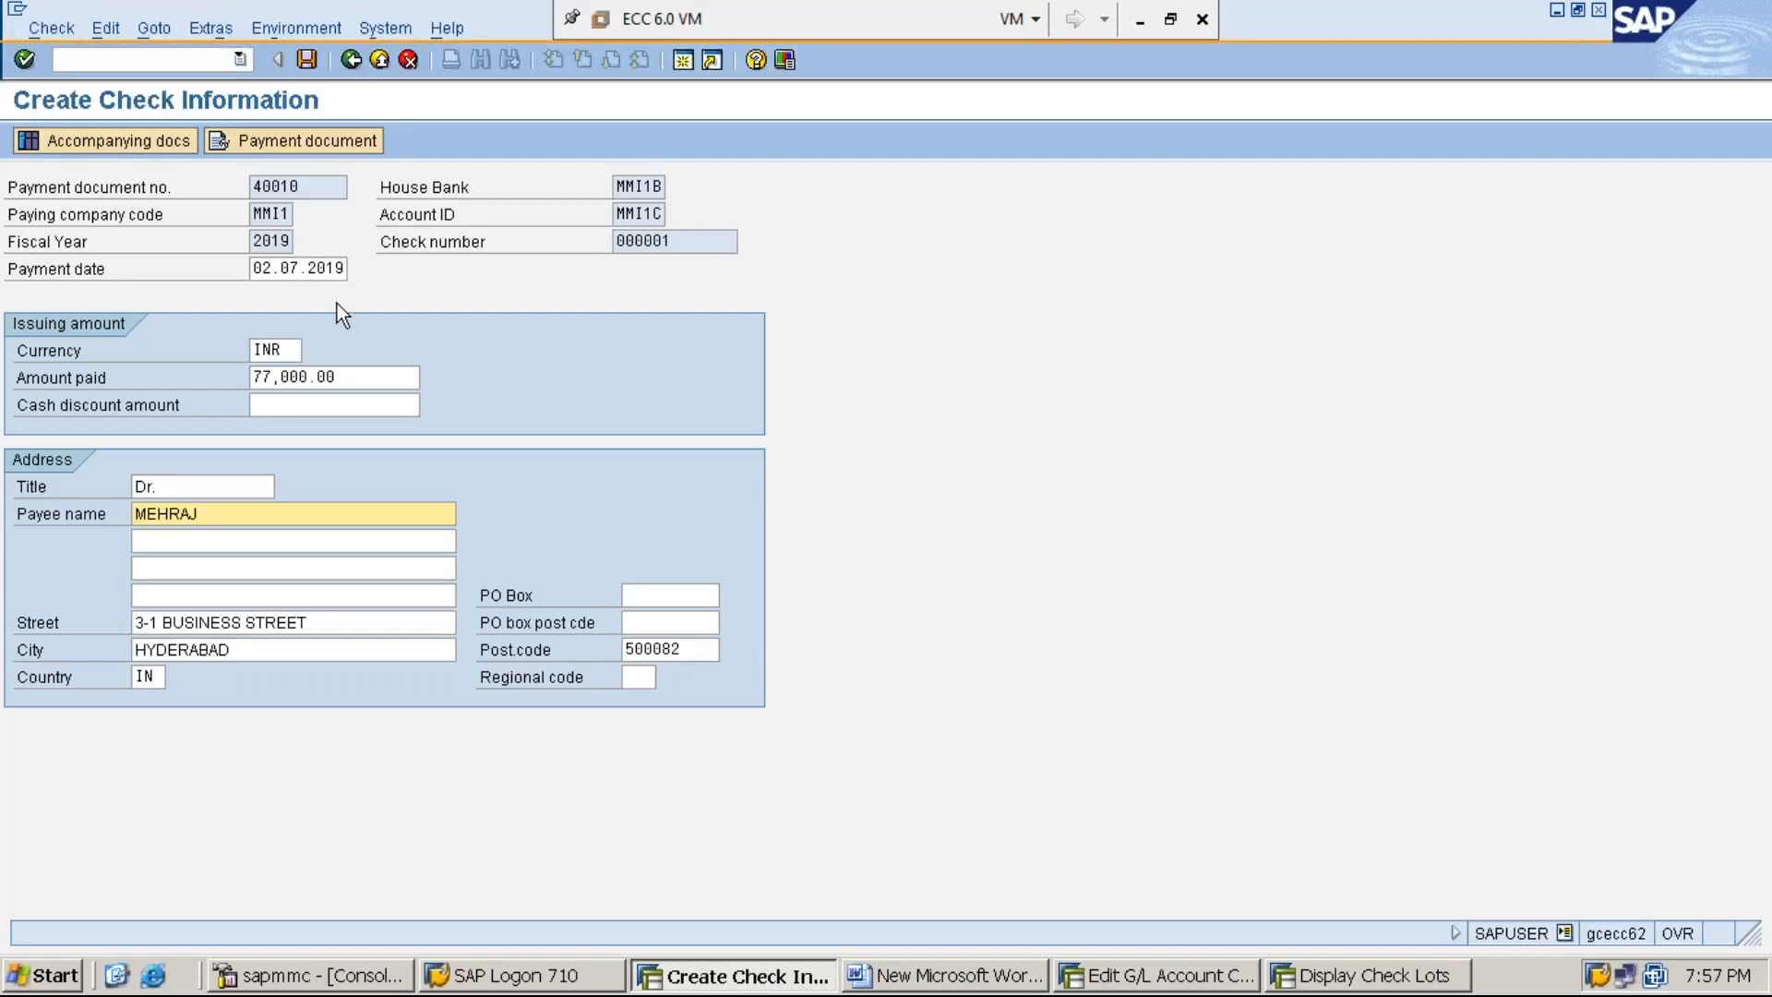
- Save the manual check information for the vendor payment and close the Display Check Lots session
click(307, 60)
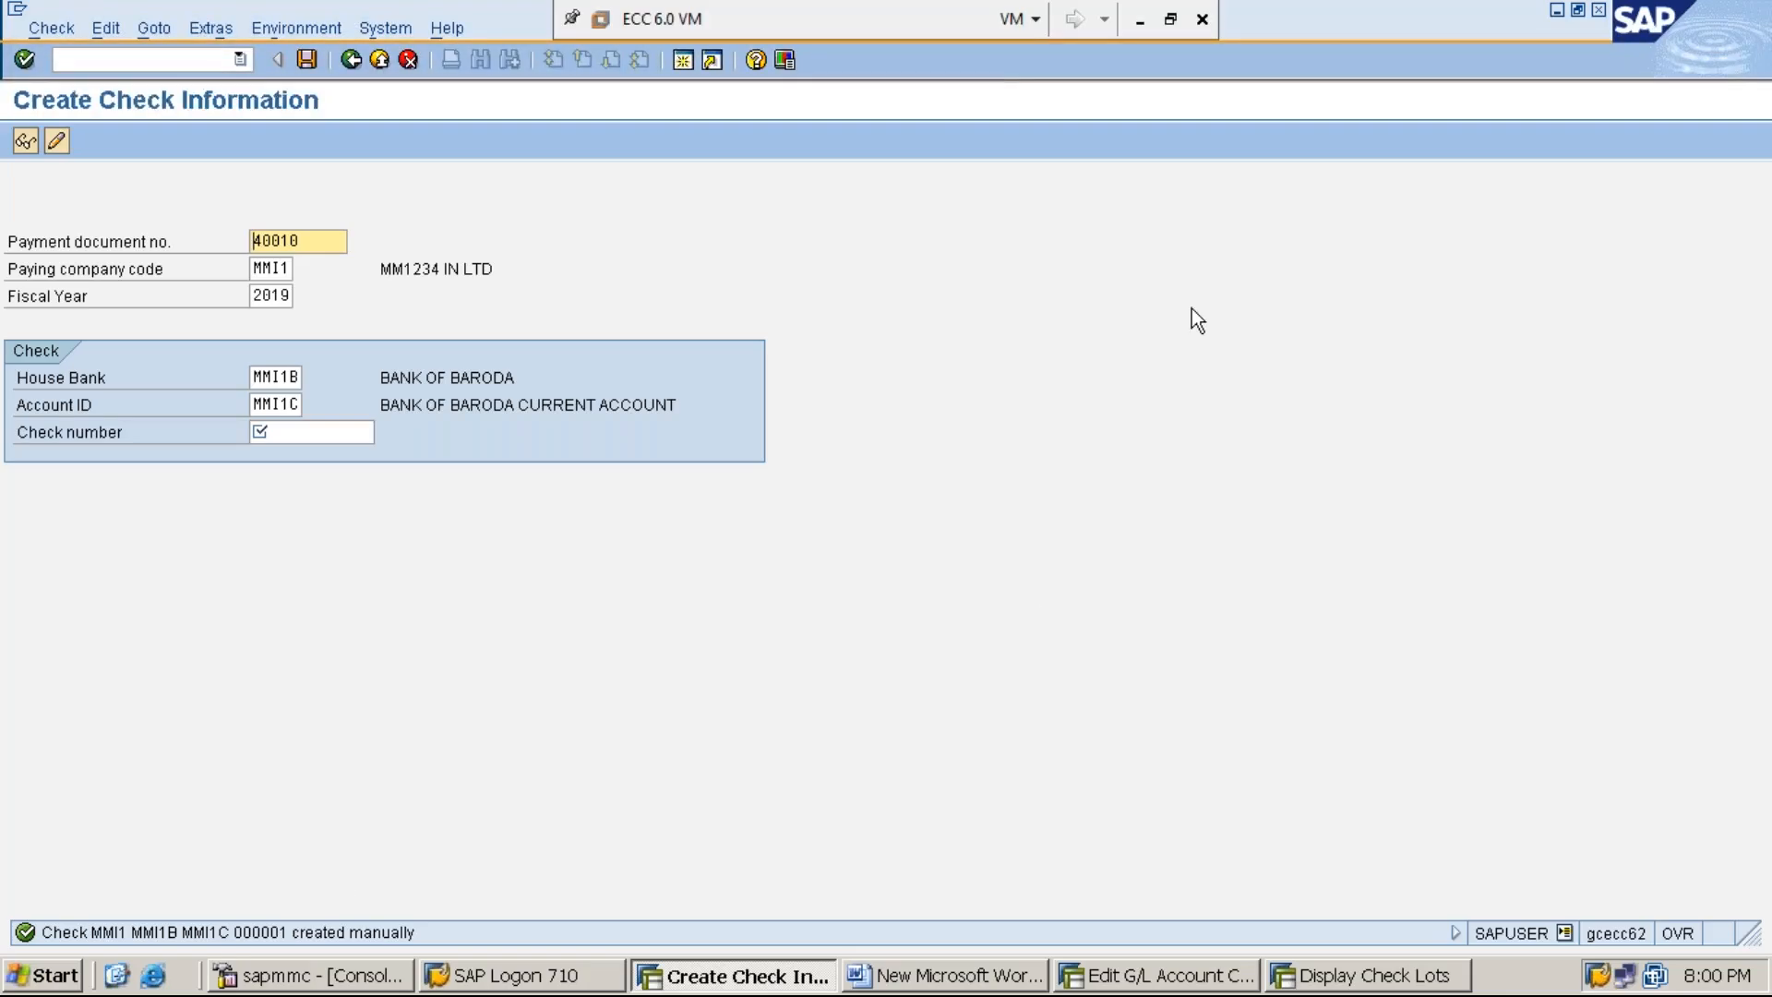
click(1556, 14)
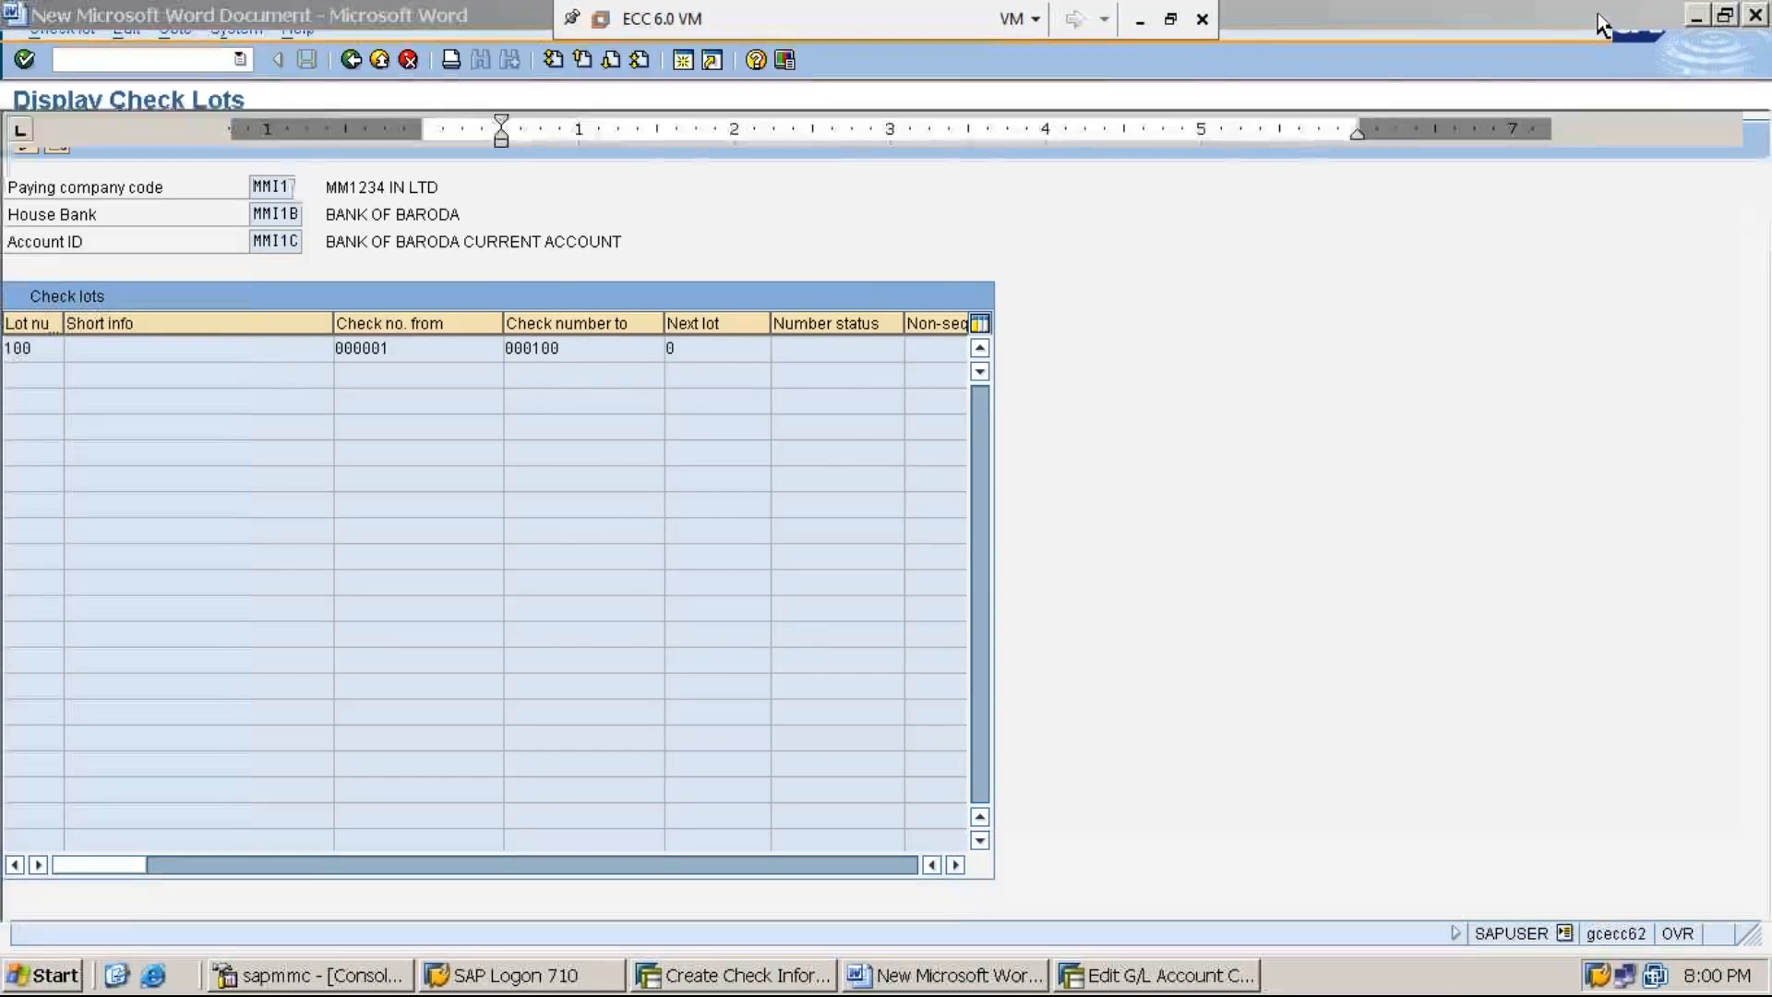
click(1600, 11)
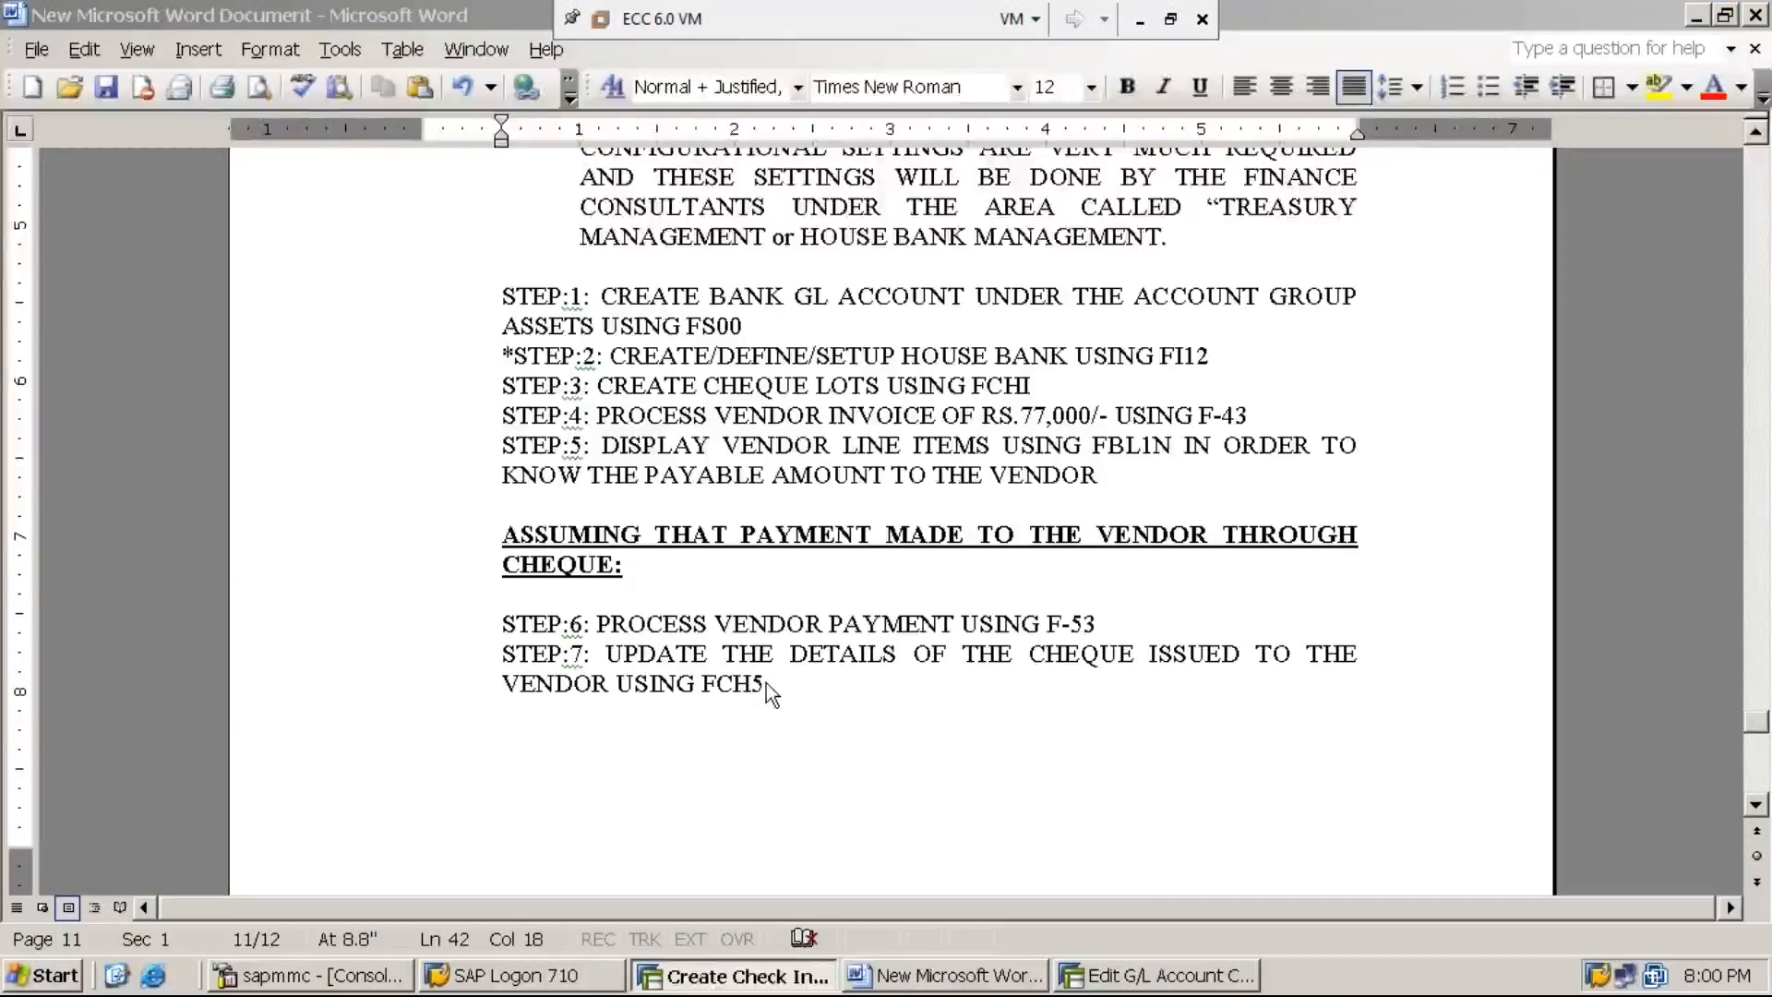
- Return to the Word notes, save them and add the line "STEP:8: UPDATE ENCASHMENT DATE USING FCH6" below step 7
click(1171, 978)
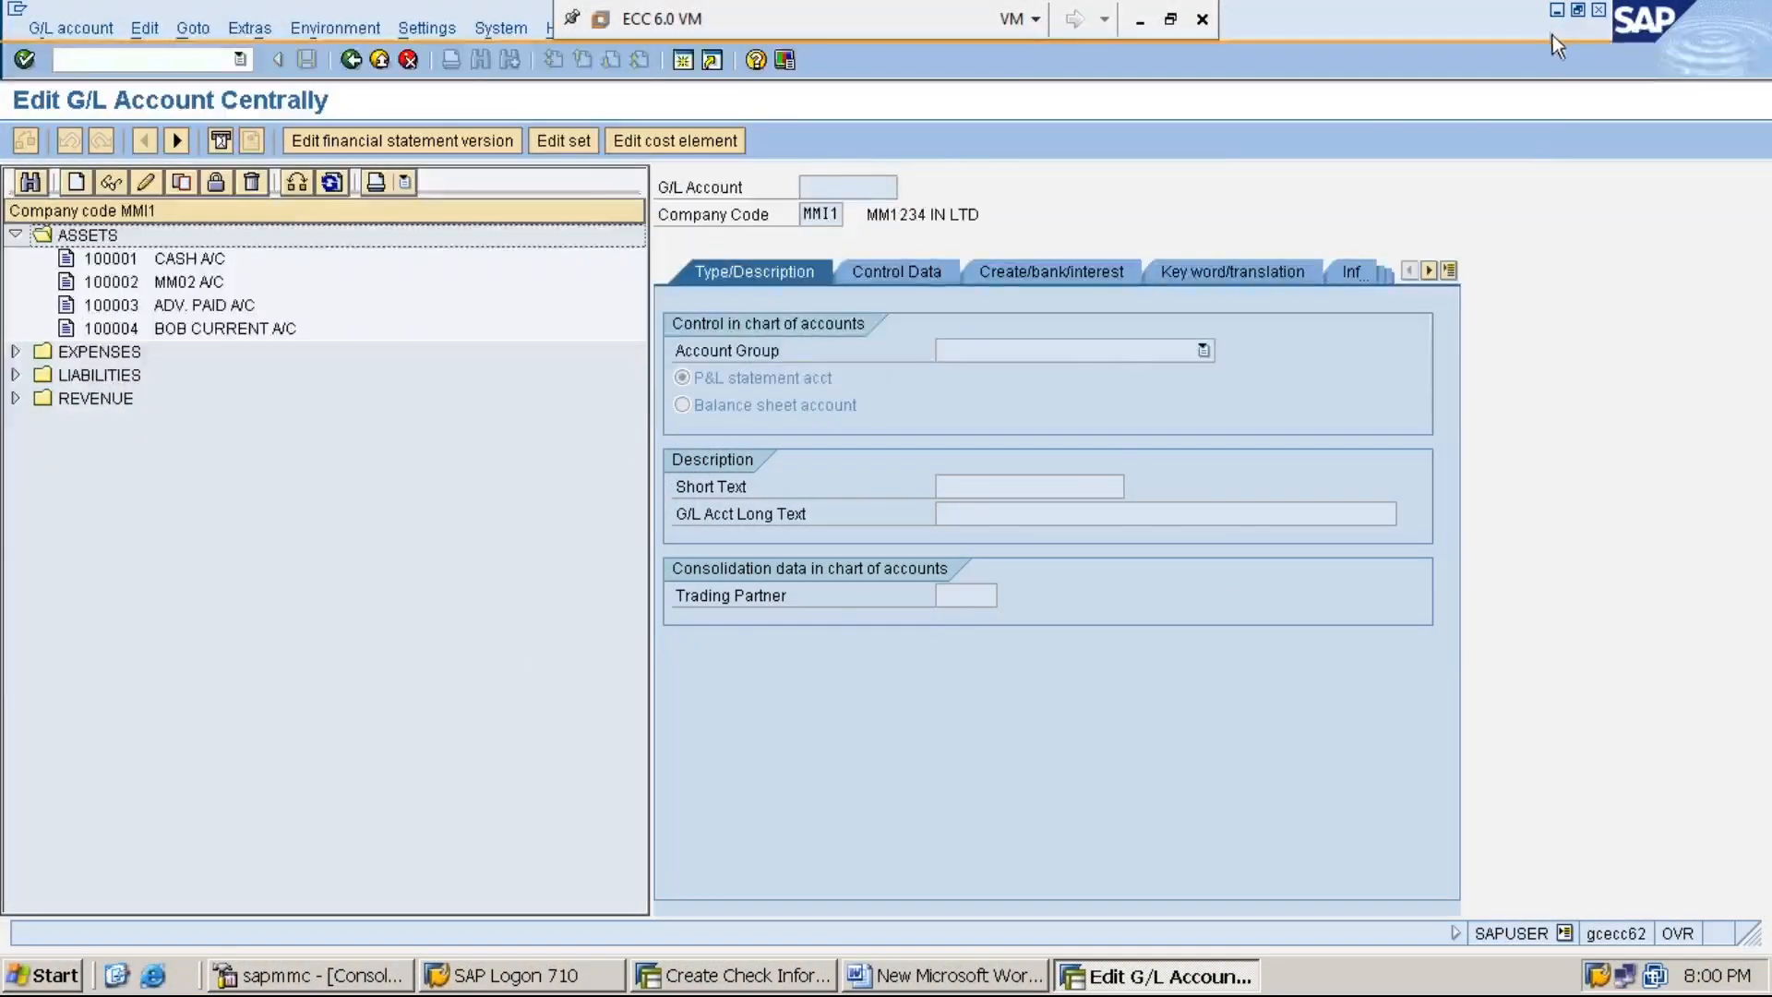
click(1556, 10)
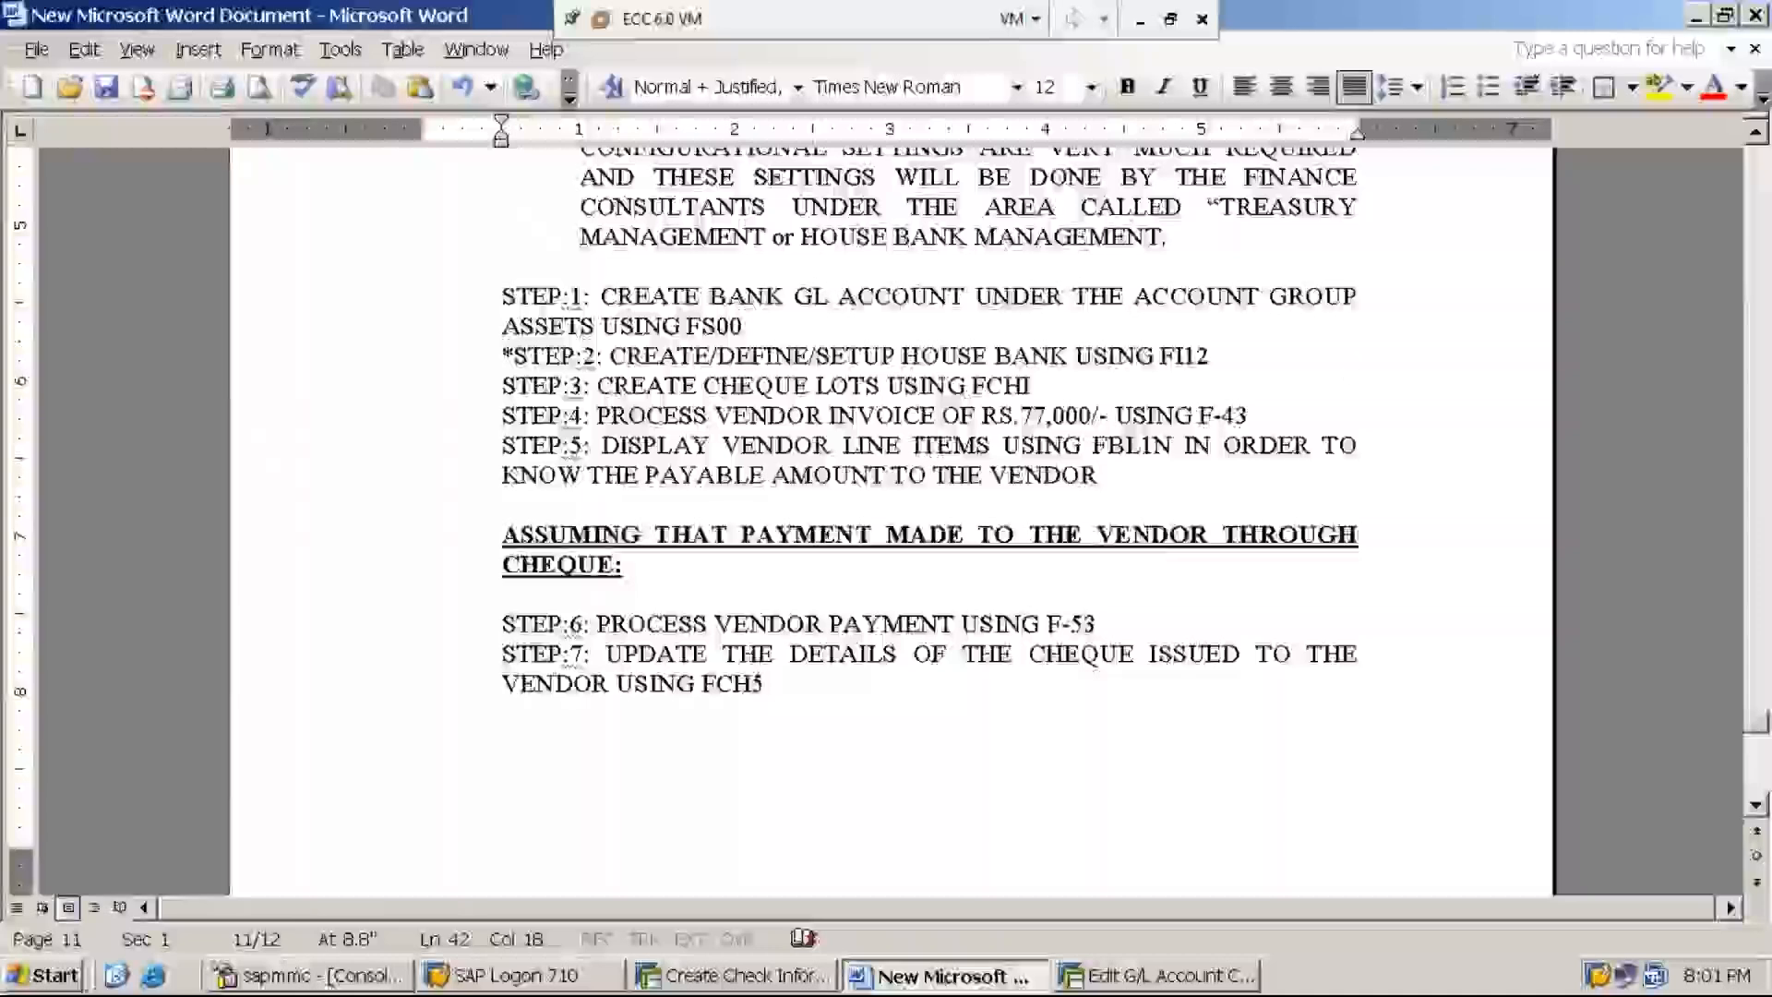
key(ctrl+s)
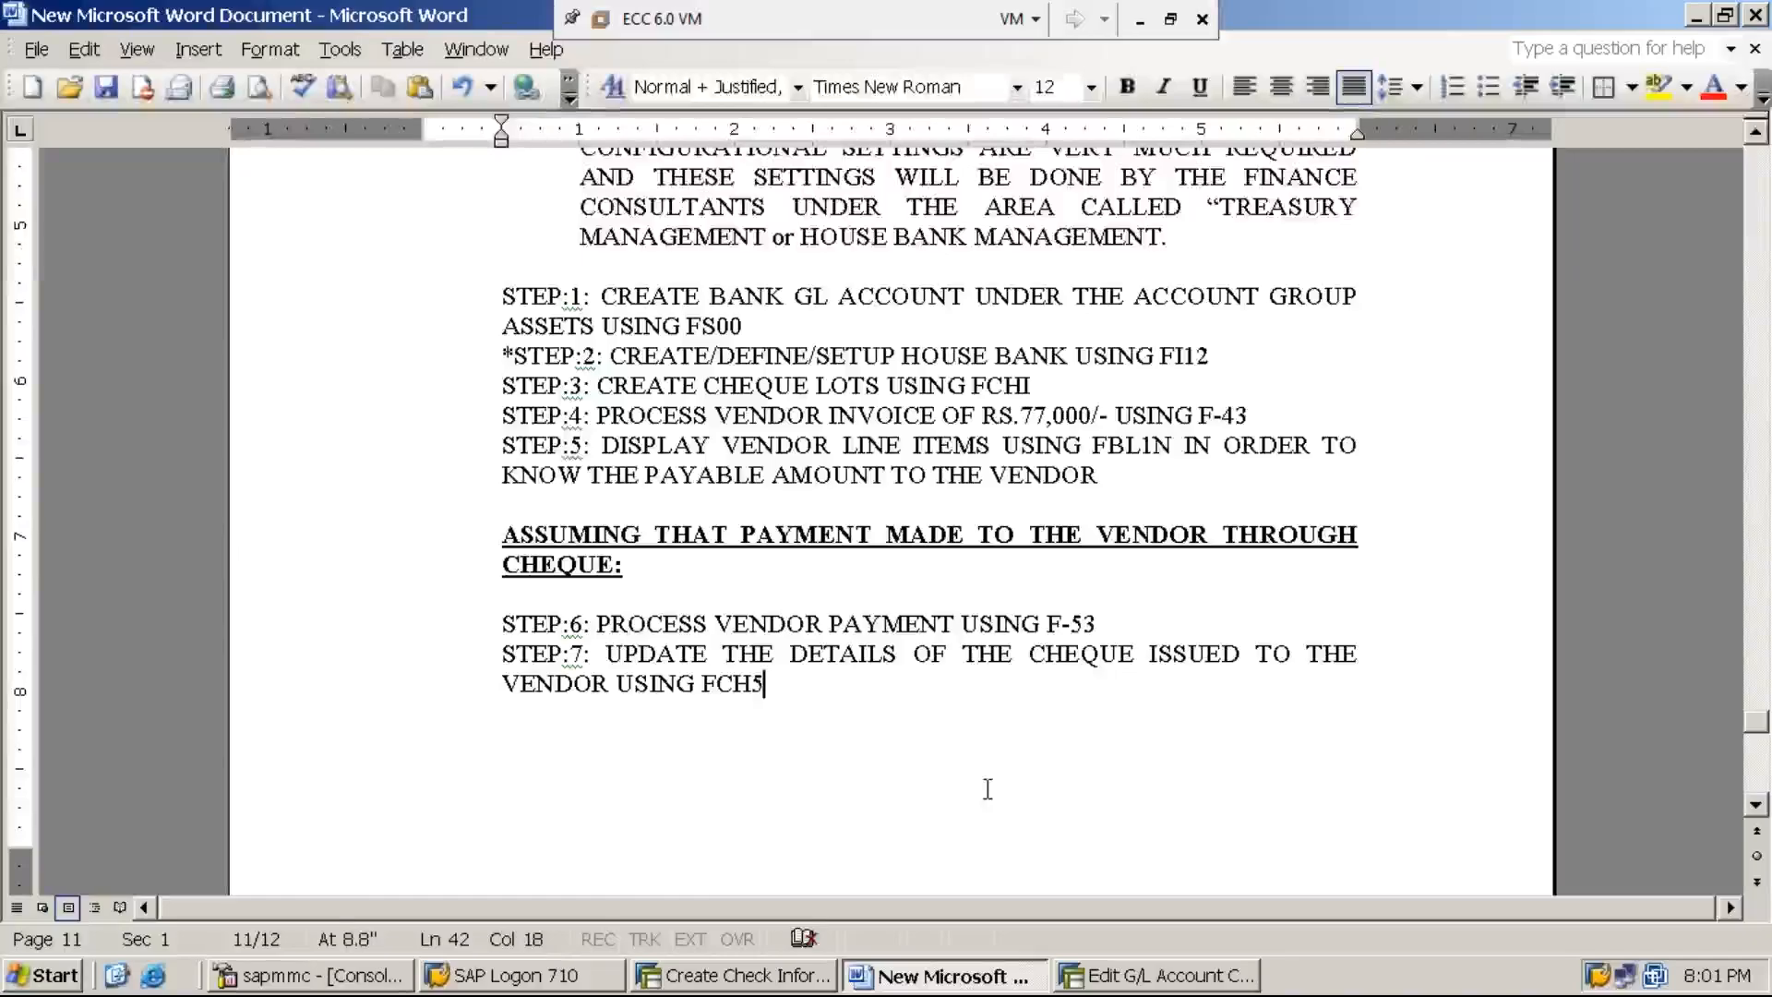
key(Return)
text(STEP)
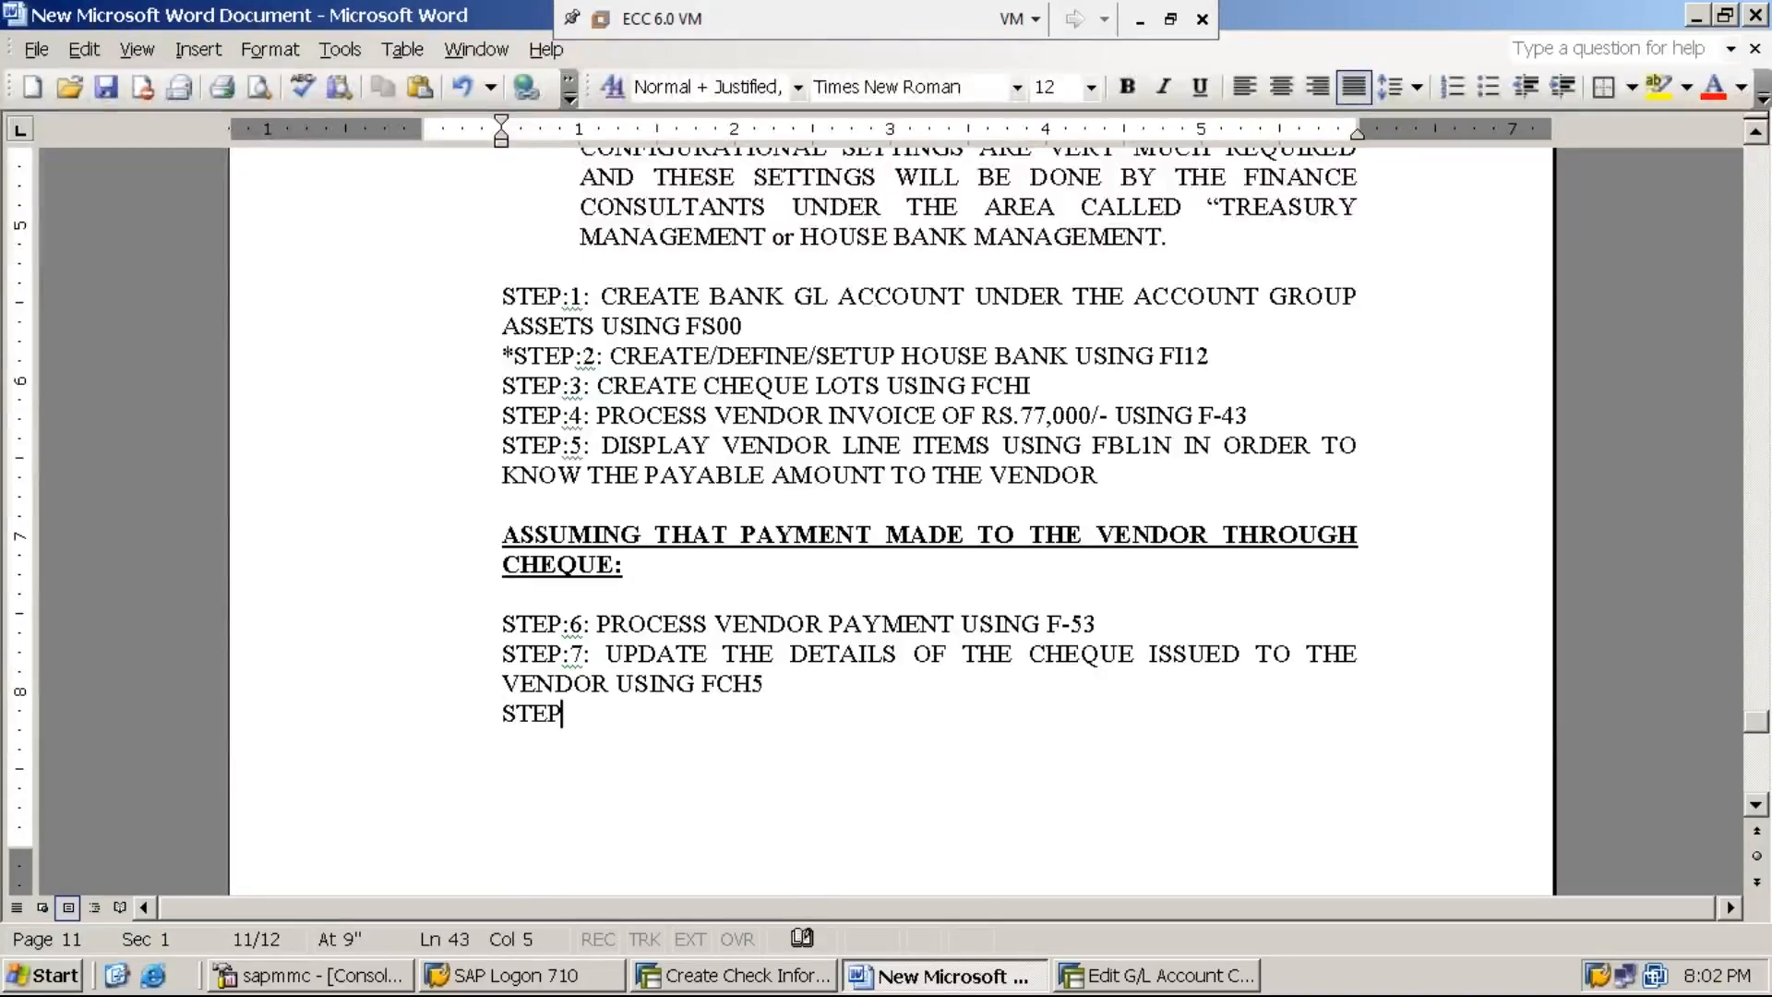
text(:8: UPDATE ENAC)
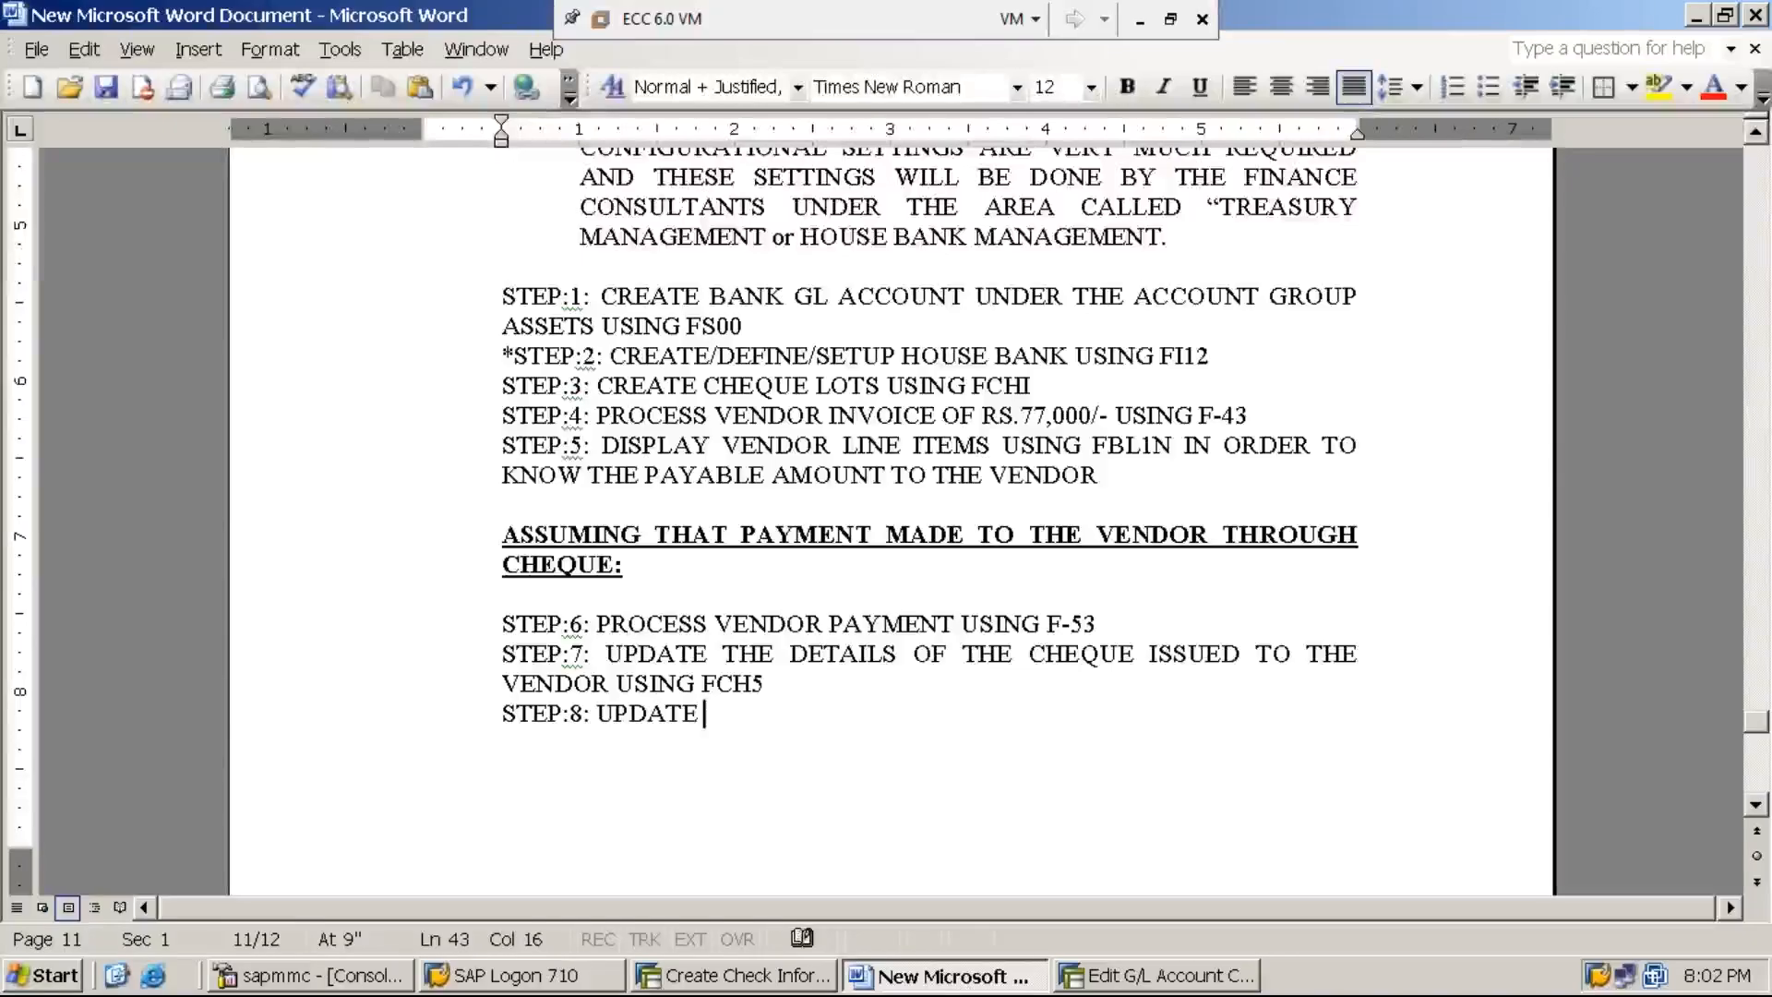
key(BackSpace)
key(BackSpace)
text(CASHMENT O)
key(BackSpace)
text(DATE )
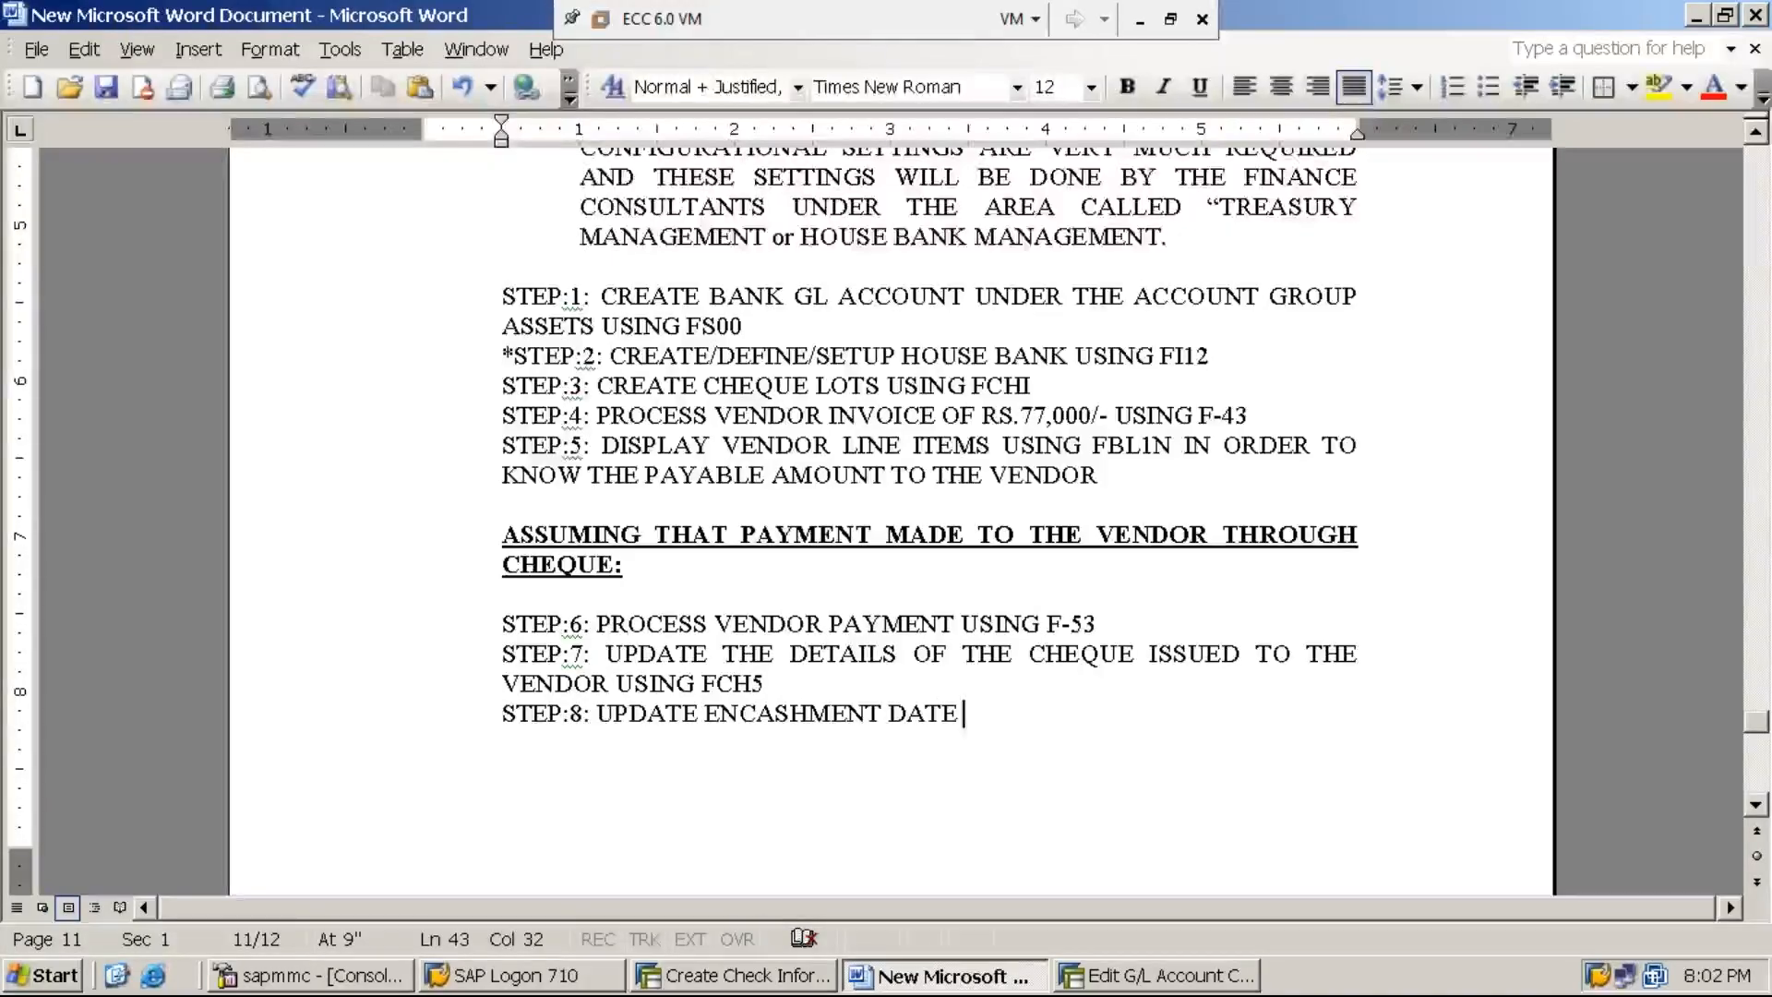
text(USING FC)
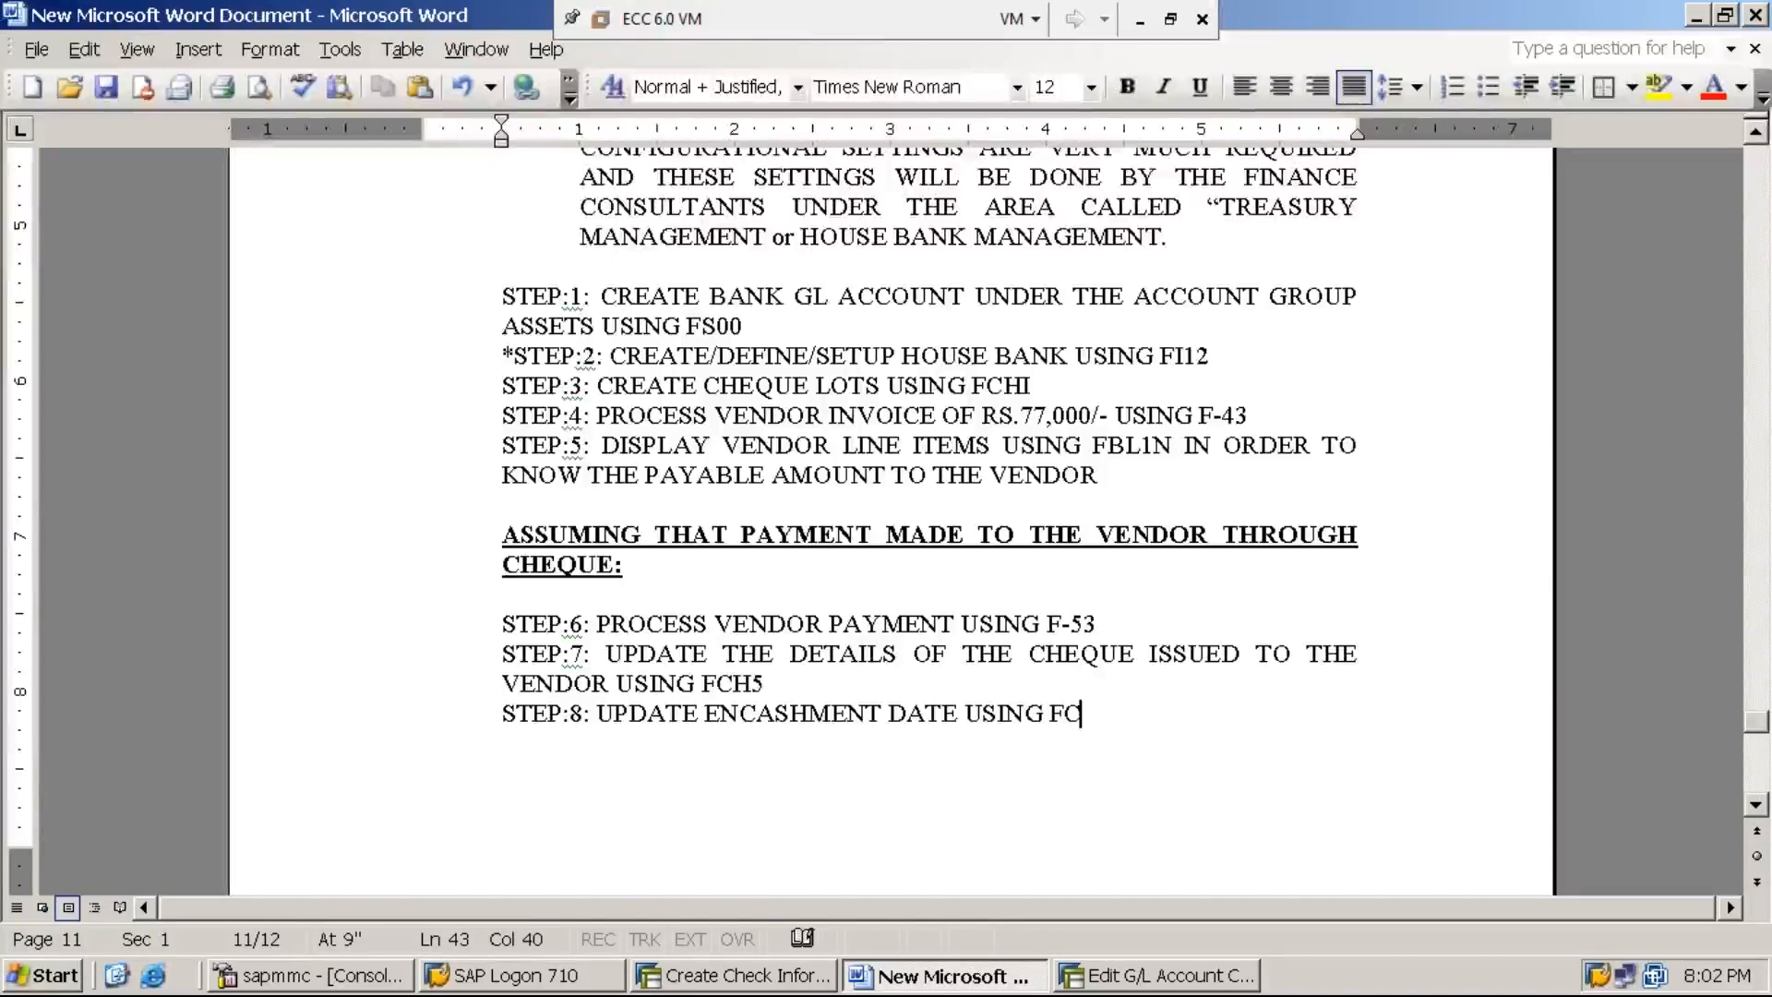
text(H6)
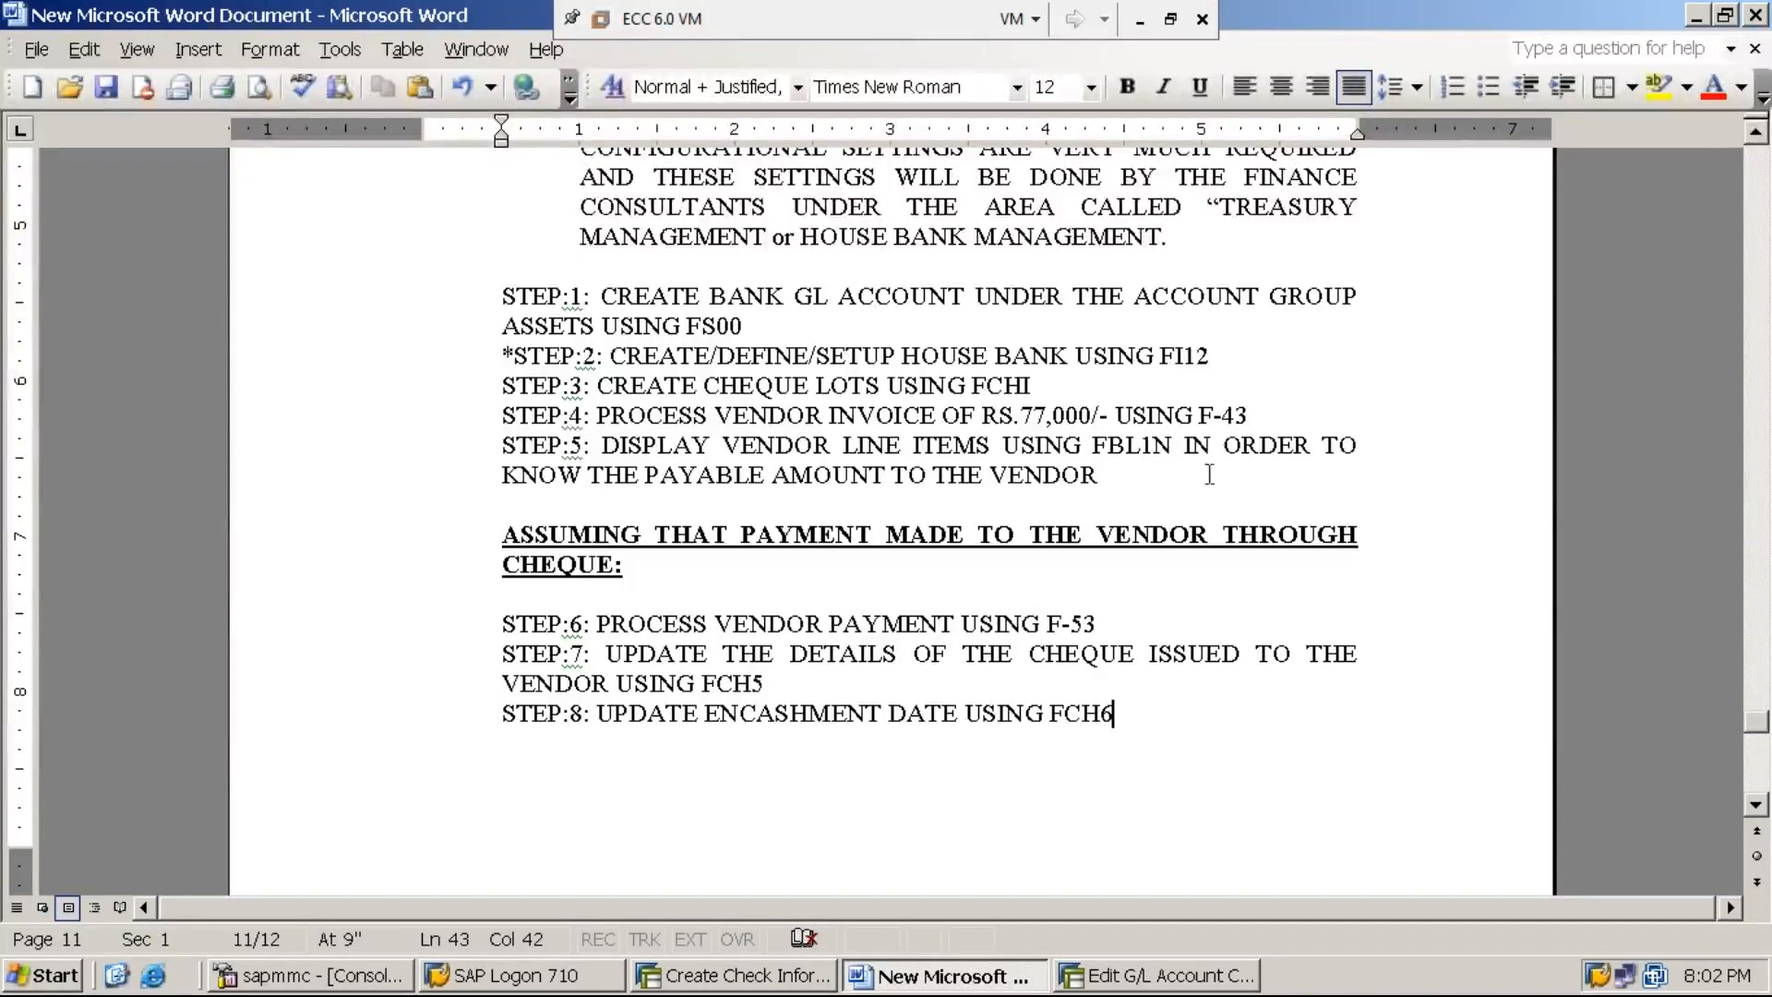
click(1142, 22)
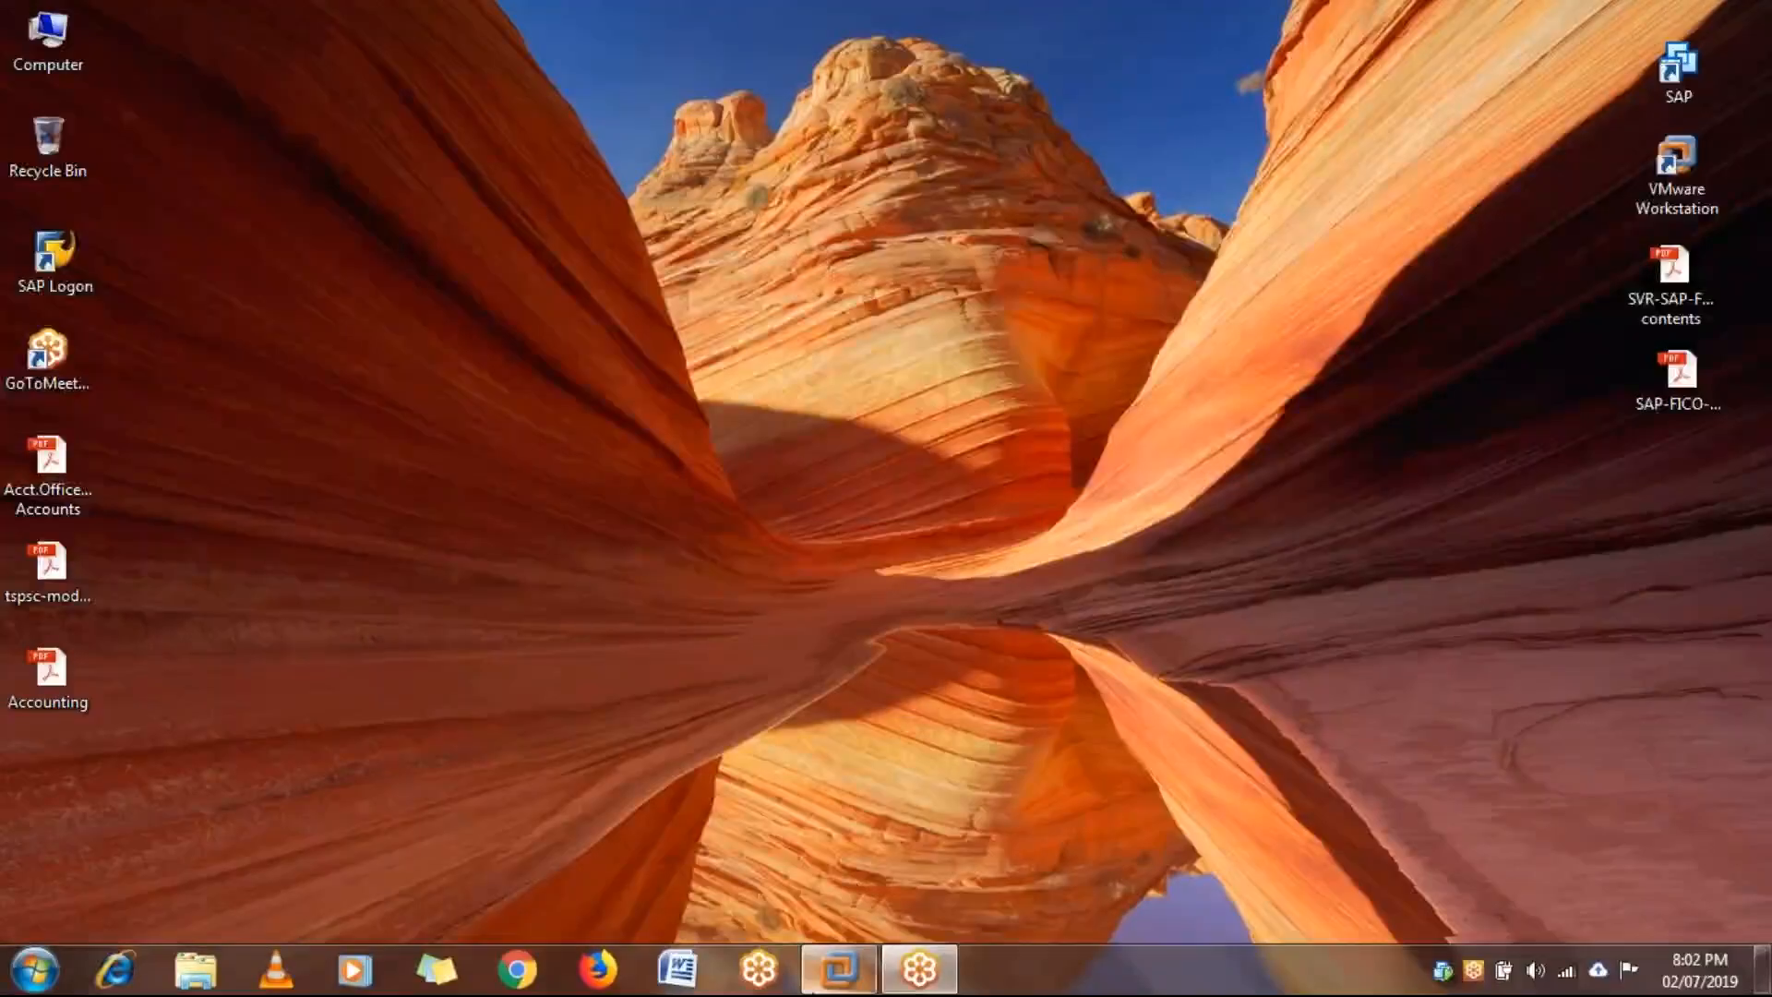
mouse_move(839, 969)
click(885, 869)
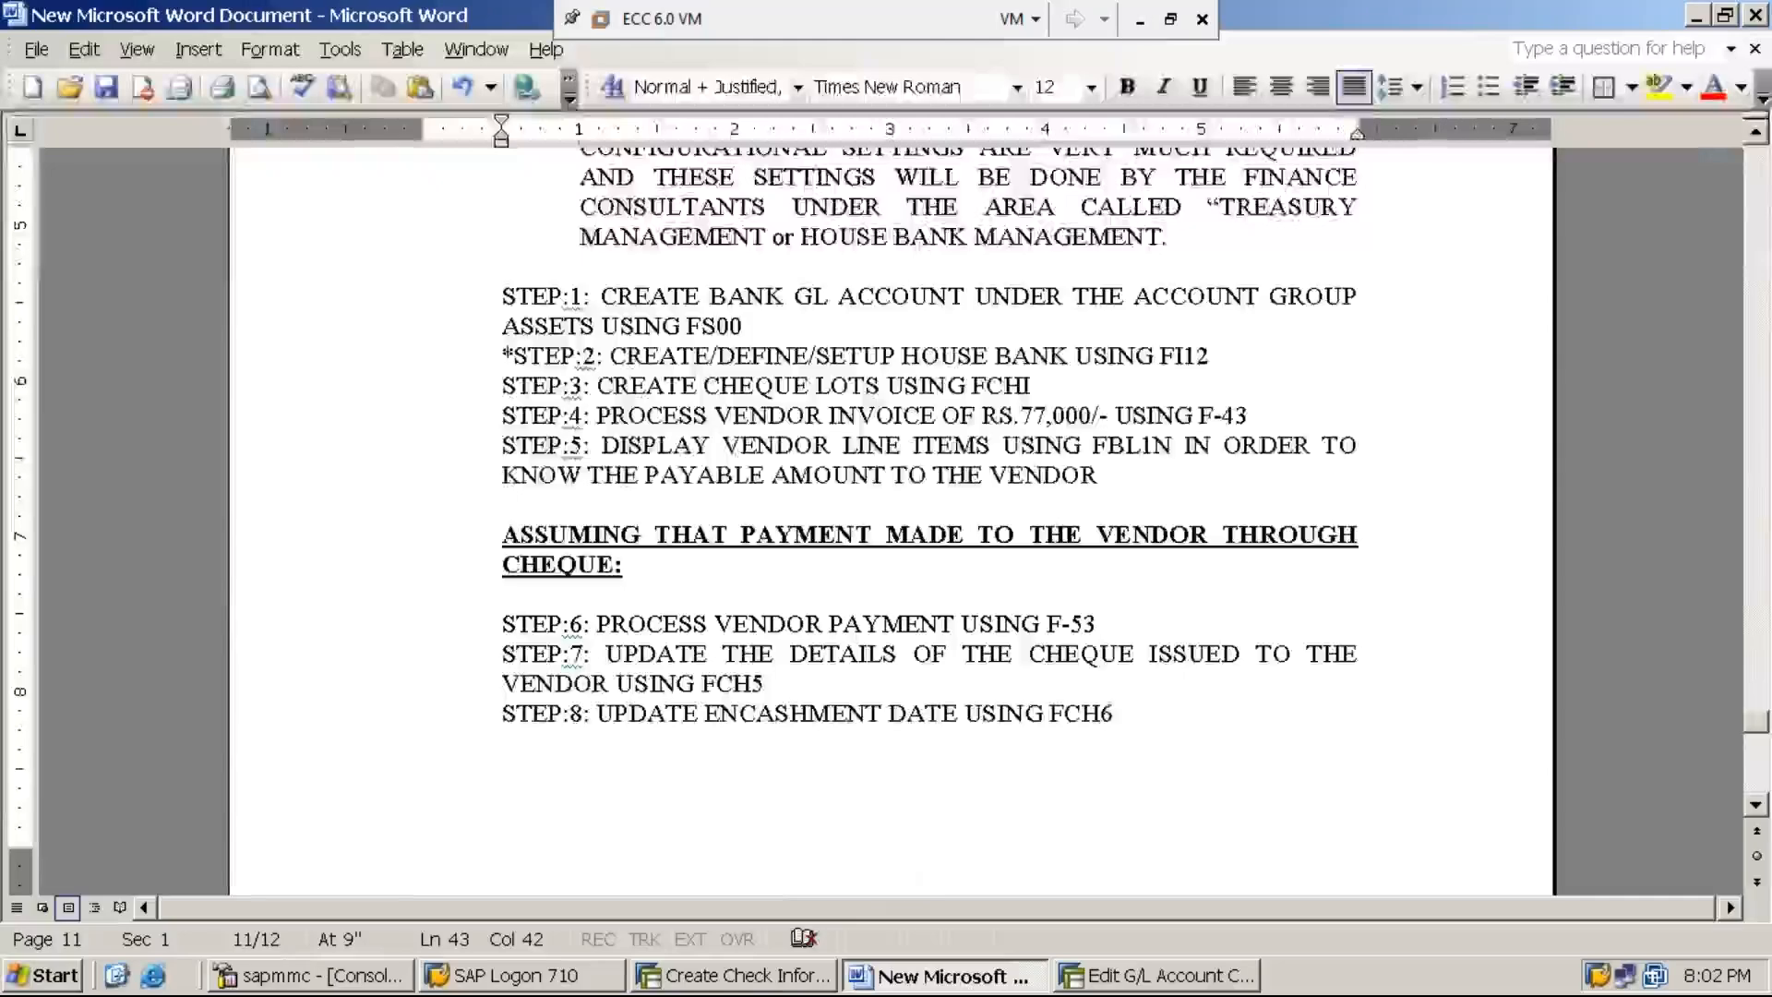
- Leave the Create Check Information transaction with /n and expand the Change folder under Accounts Receivable's Check Information
click(770, 979)
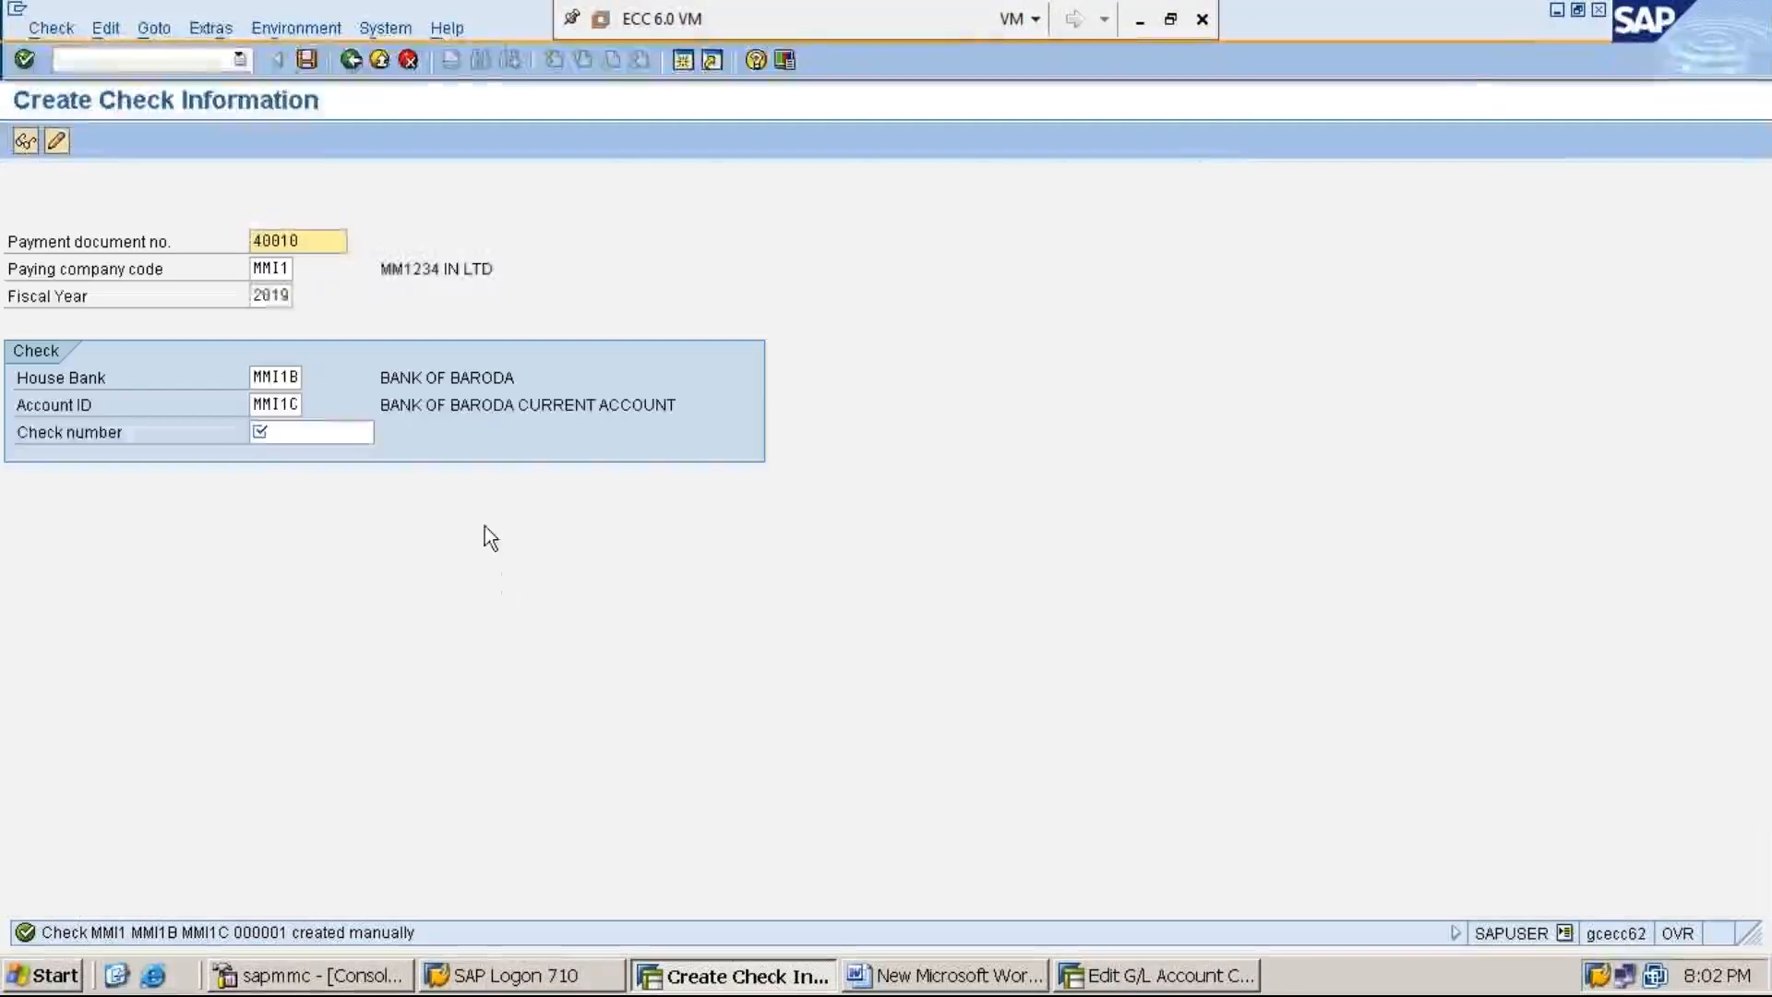
click(212, 59)
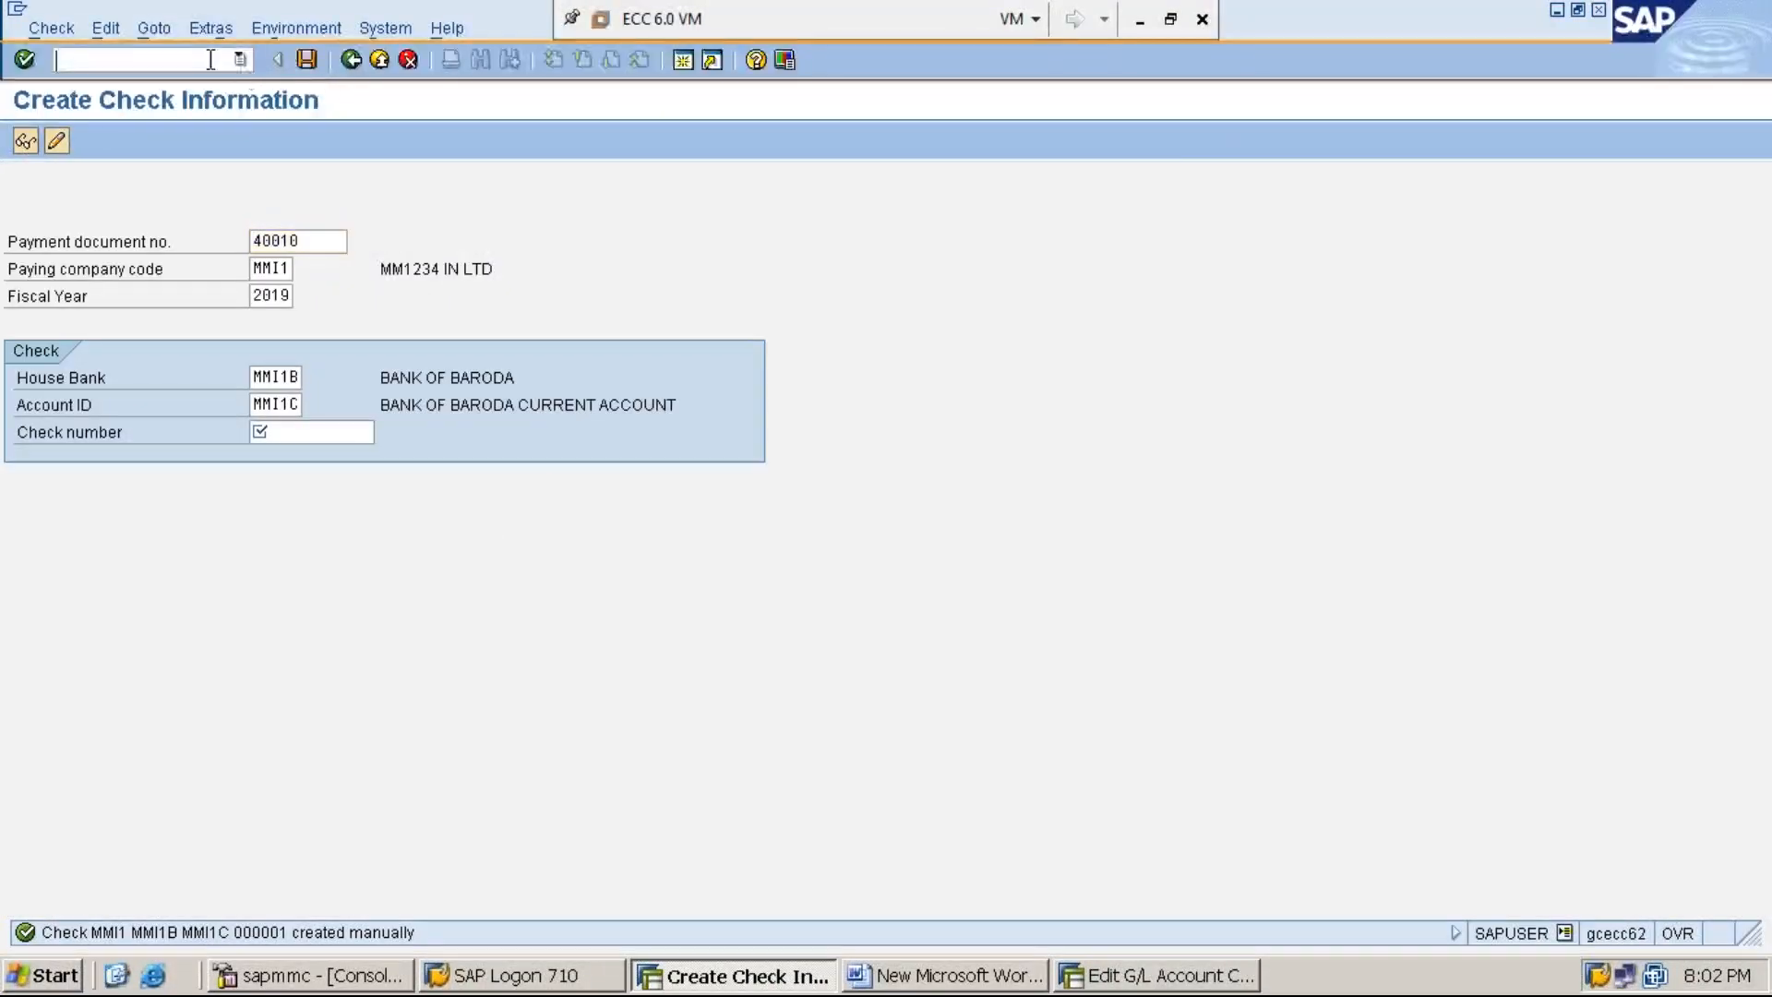
text(/n)
key(Return)
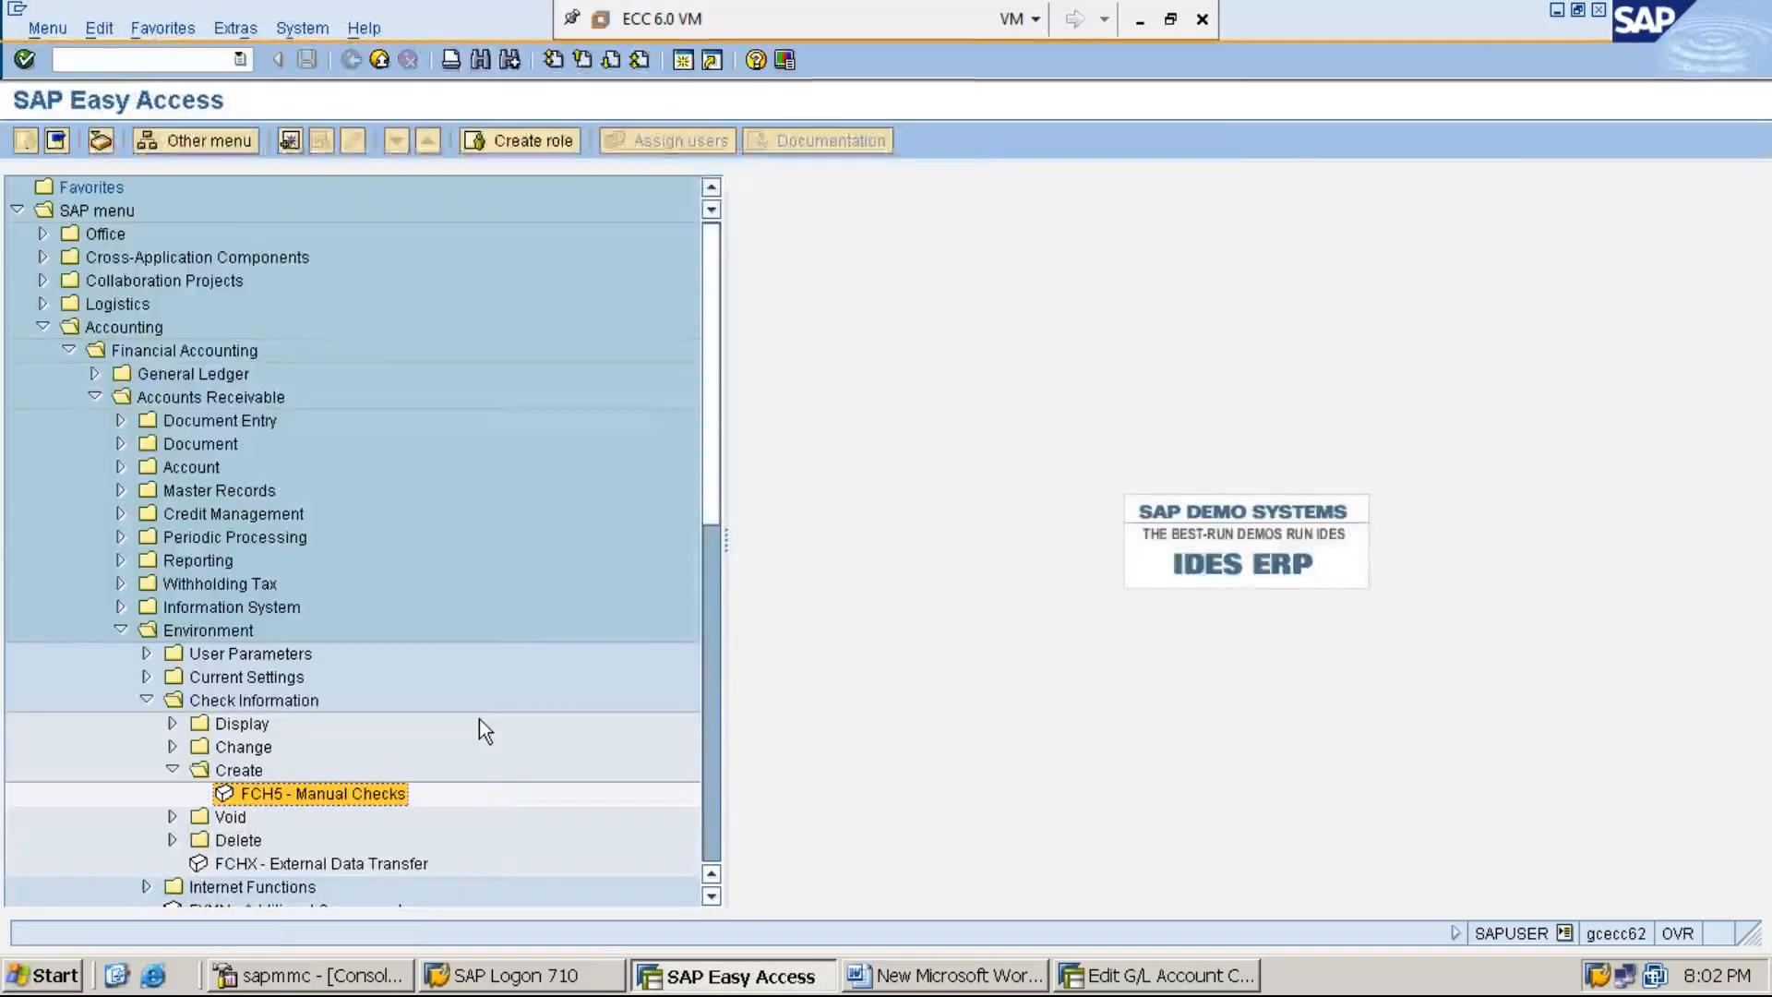
click(173, 746)
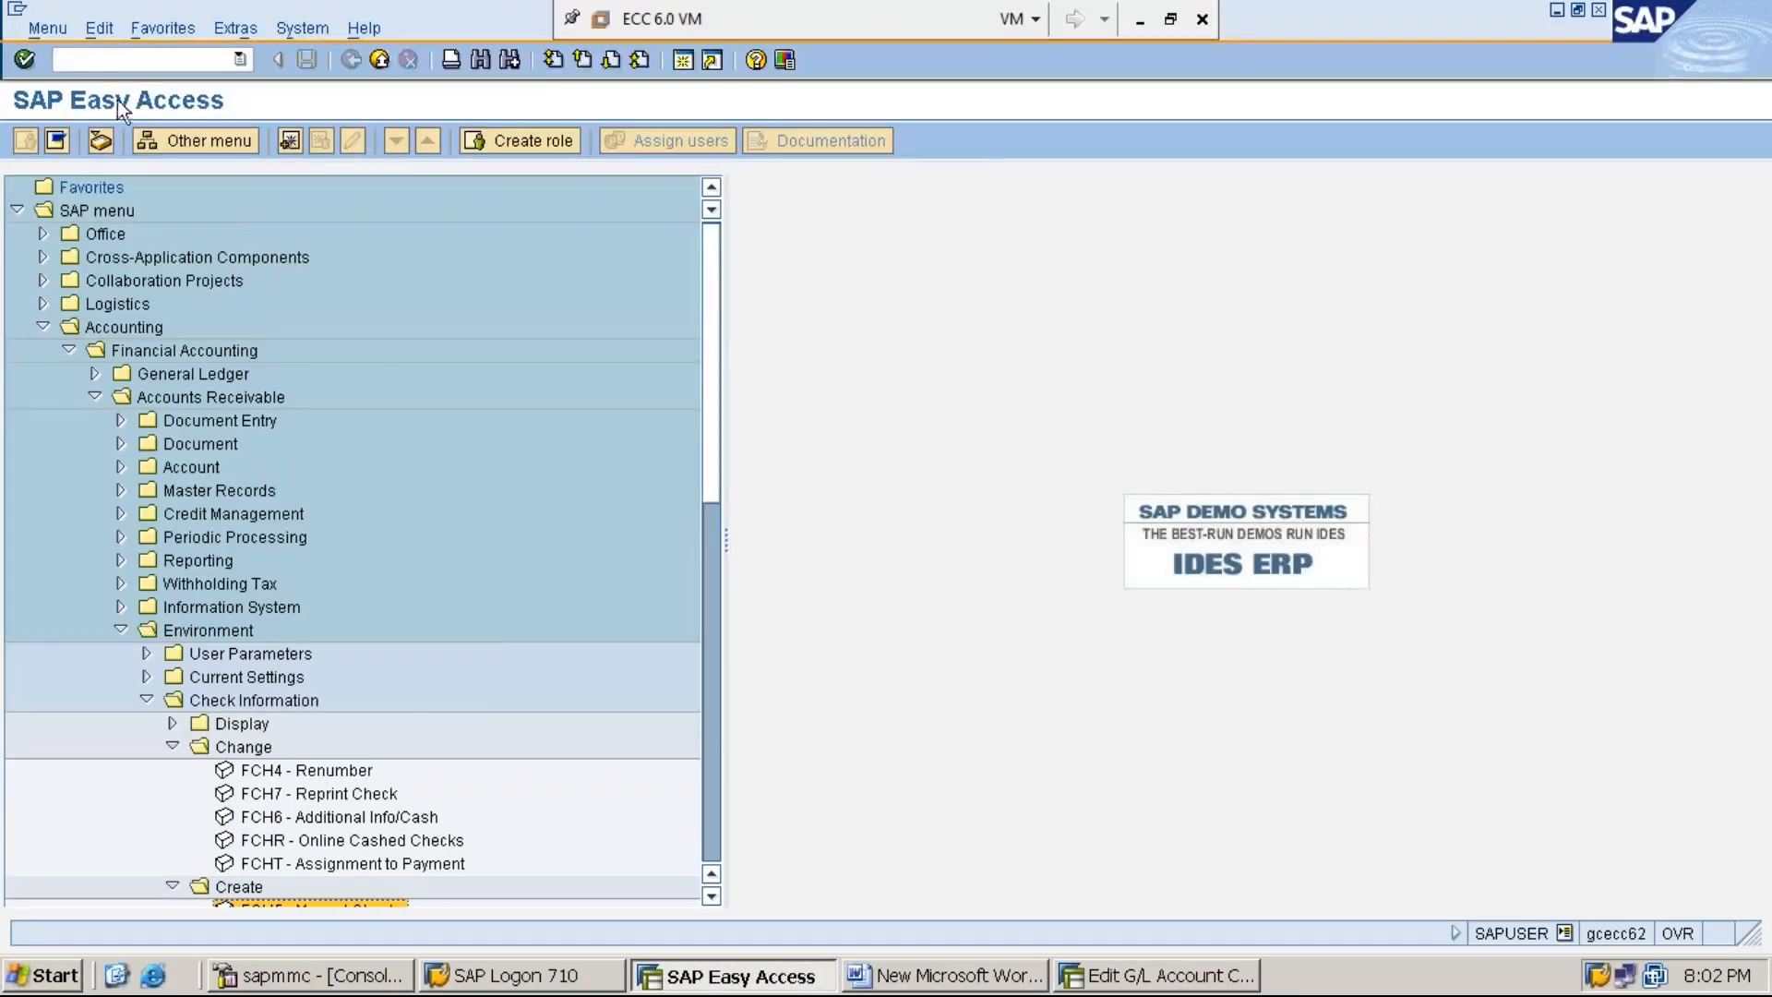
- Collapse the Accounts Receivable and Accounts Payable folders under Financial Accounting
click(138, 326)
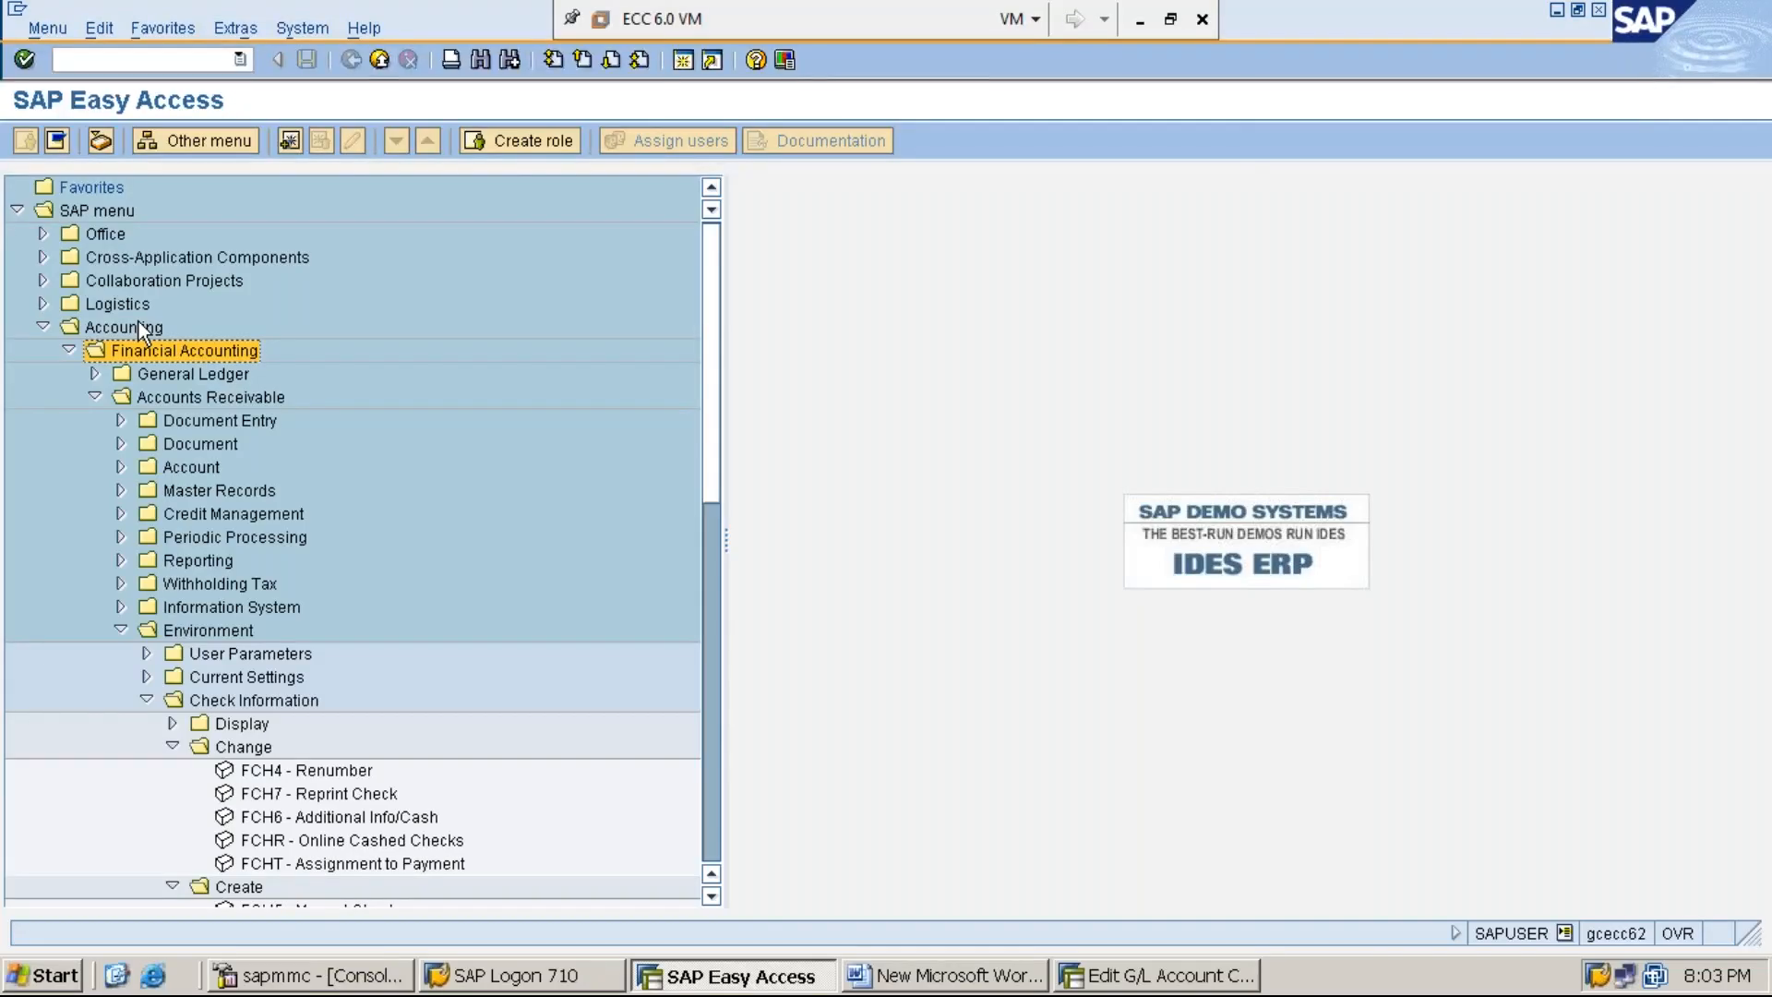
key(Left)
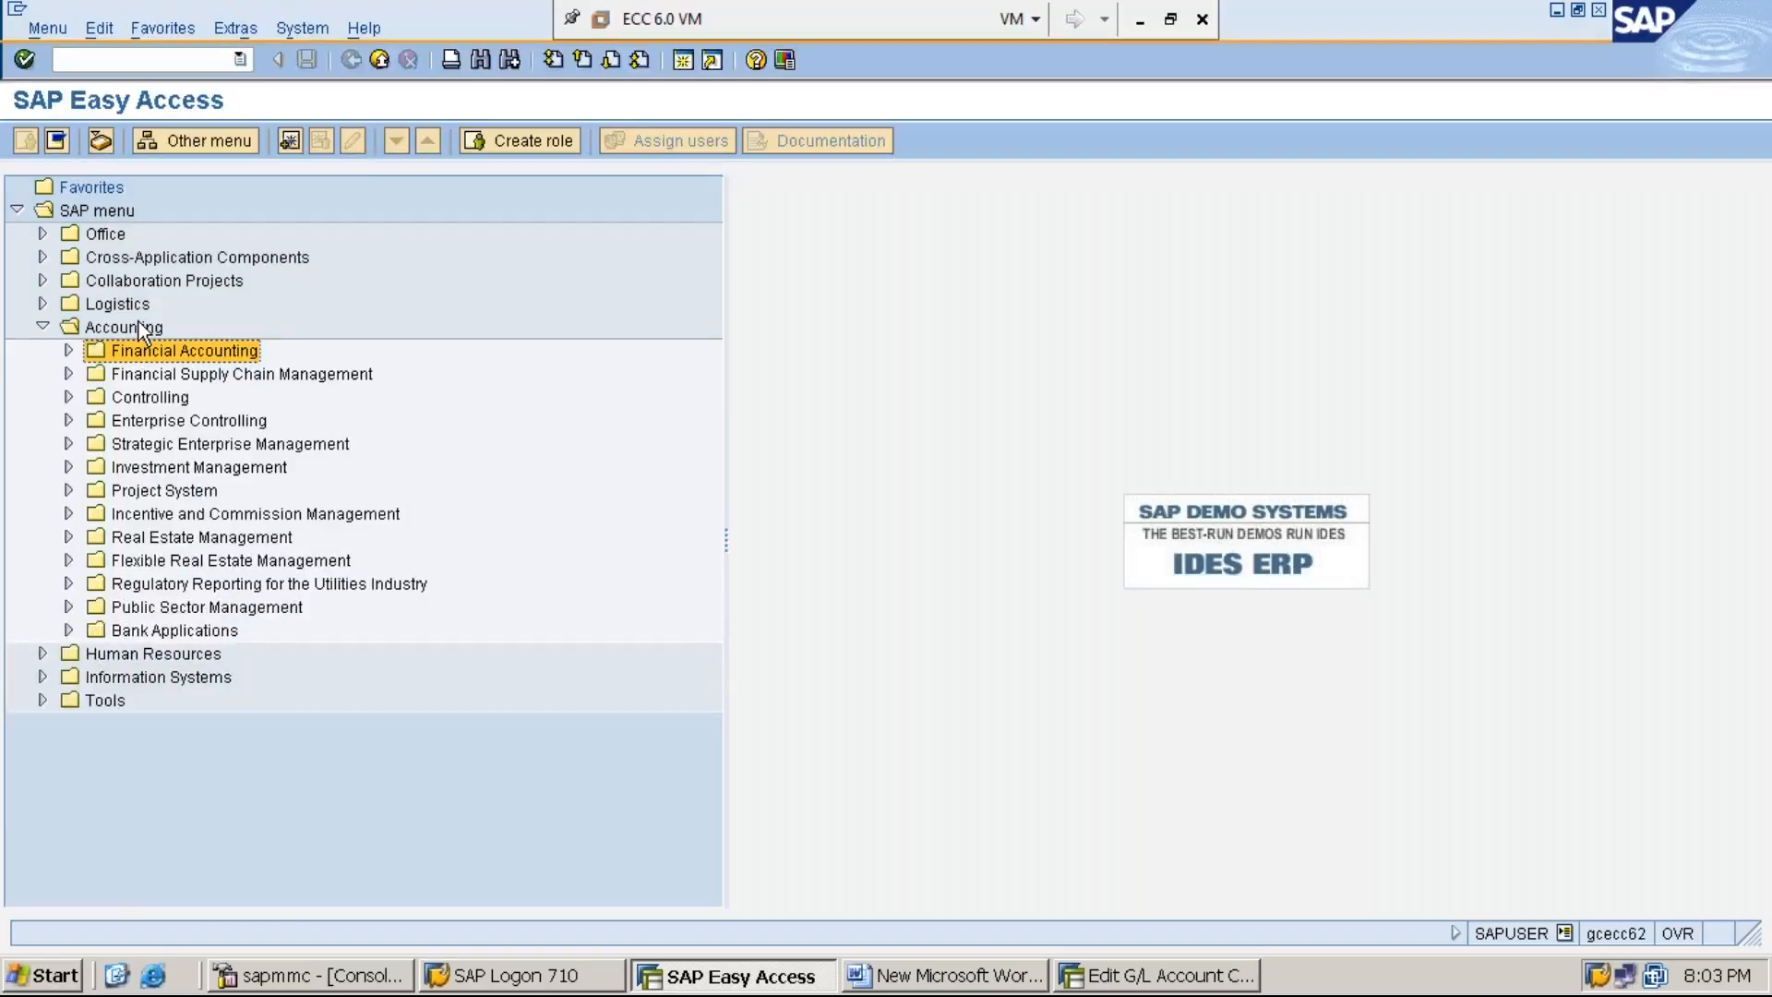
key(Right)
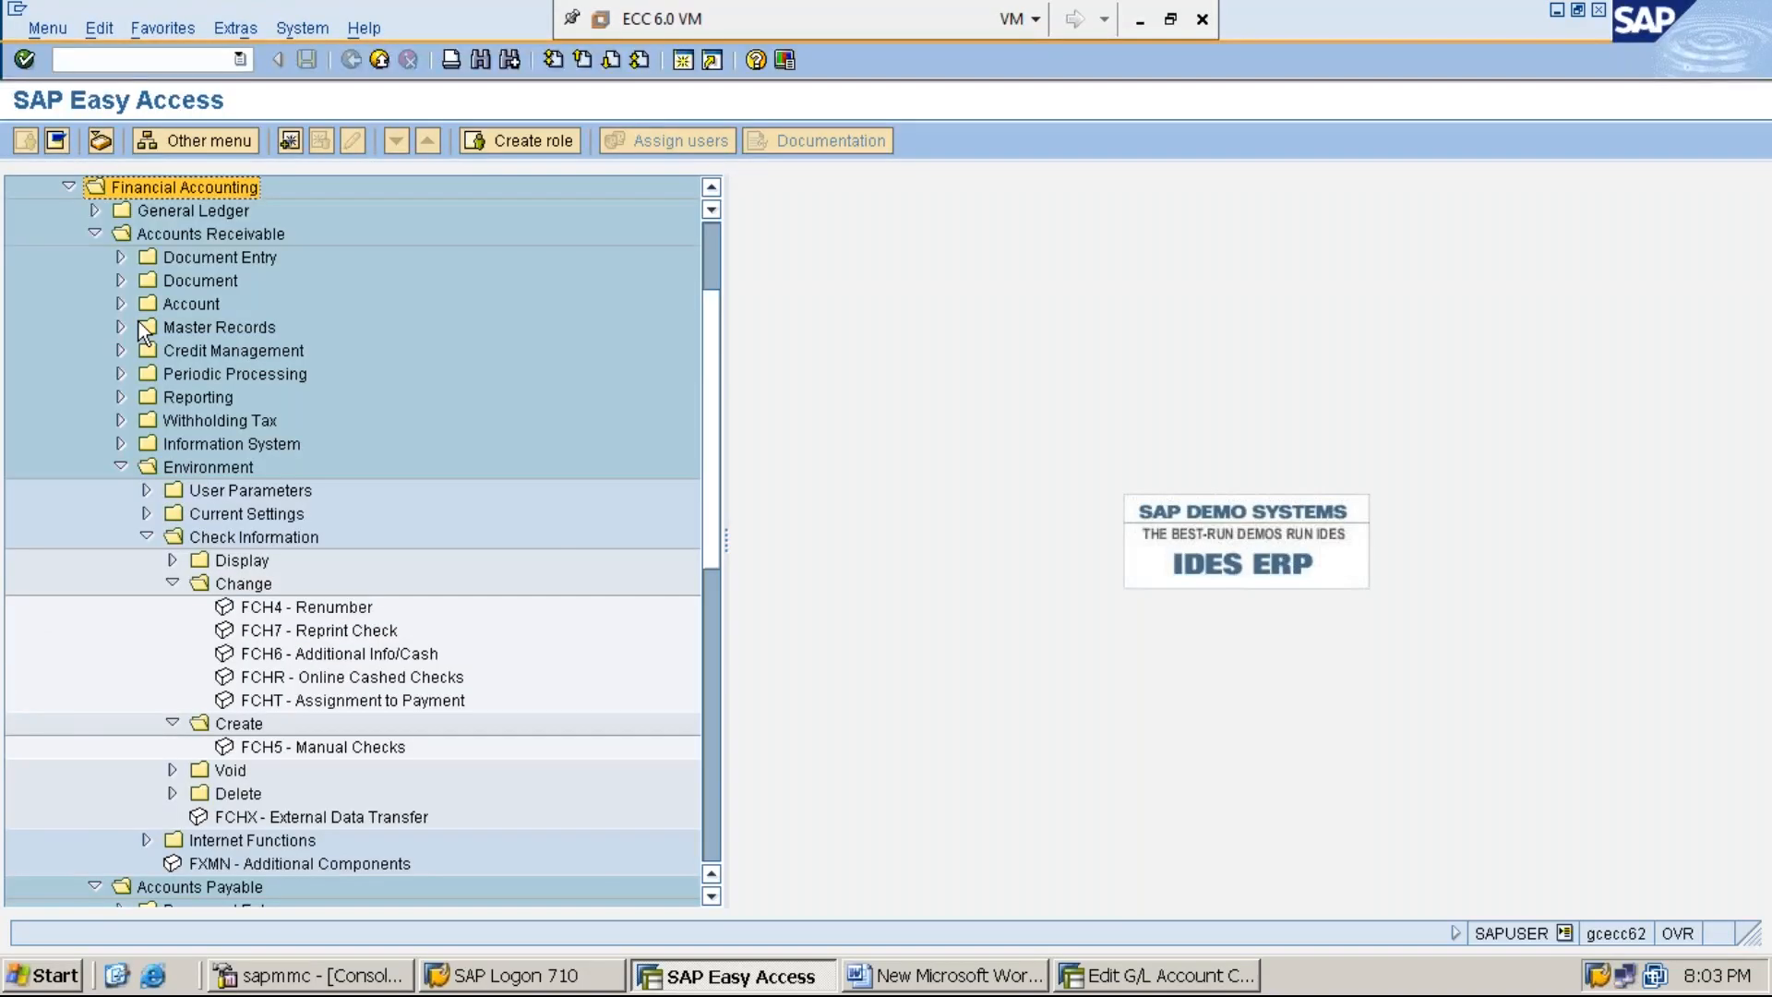
key(Down)
key(Down)
key(Left)
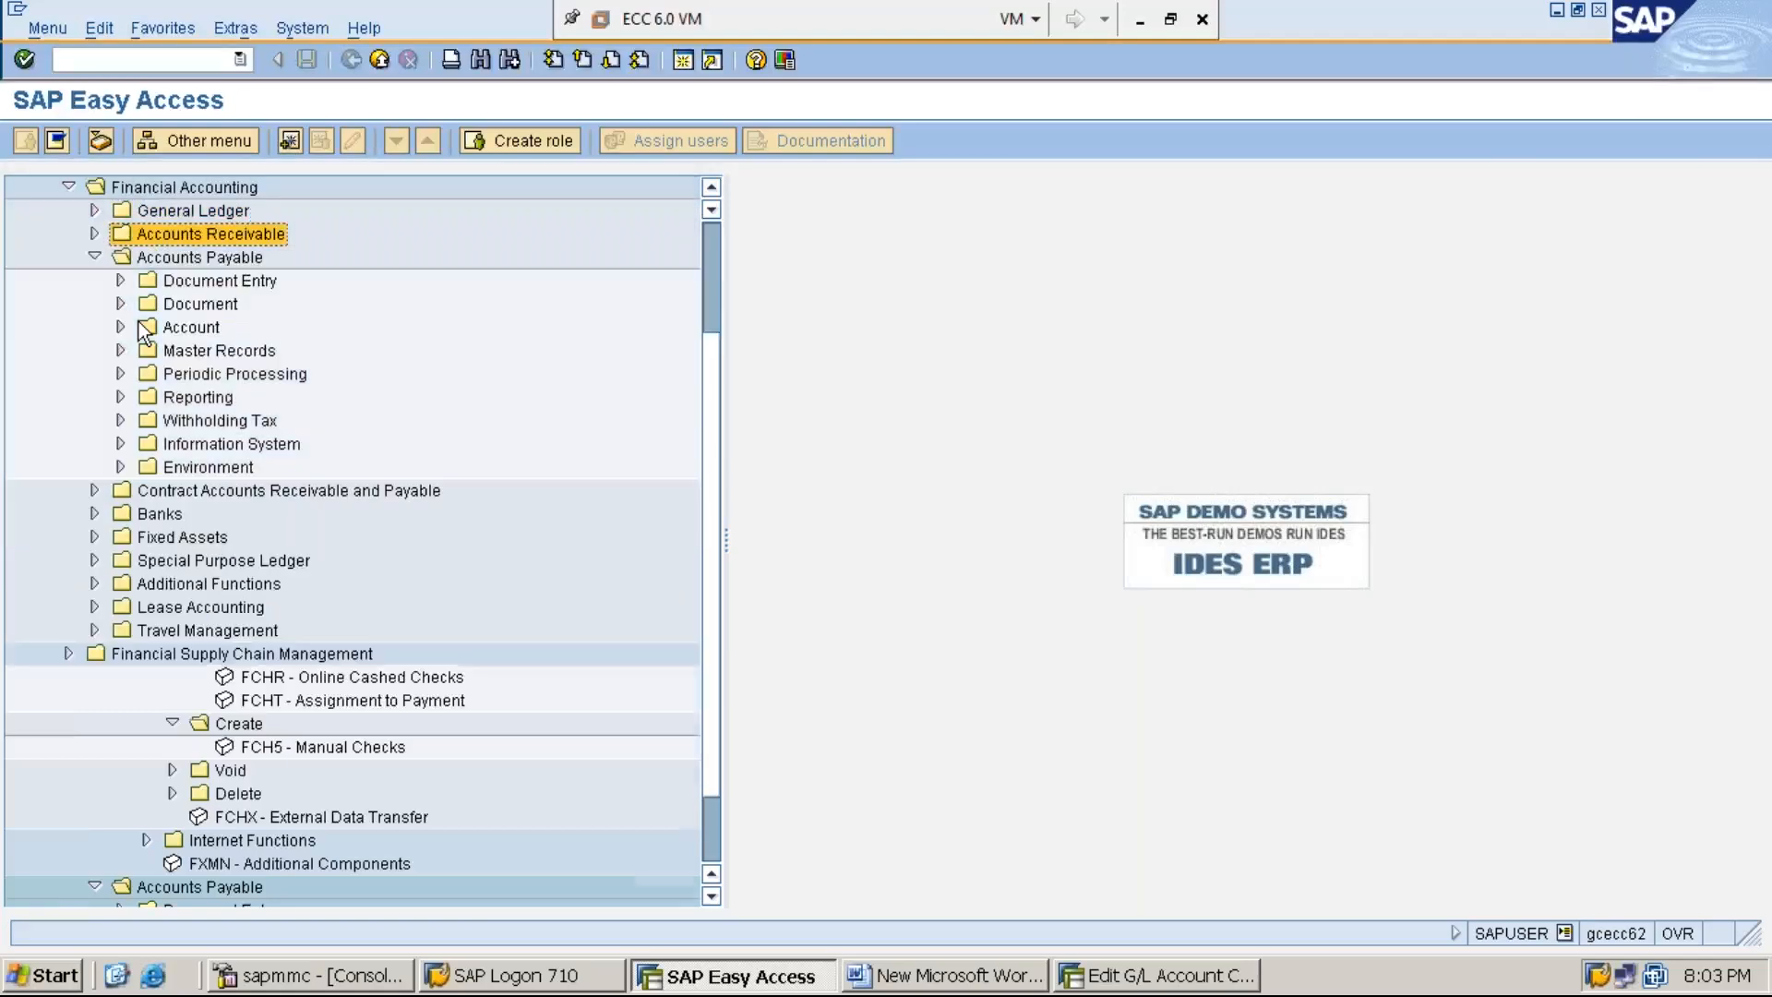
key(Down)
key(Left)
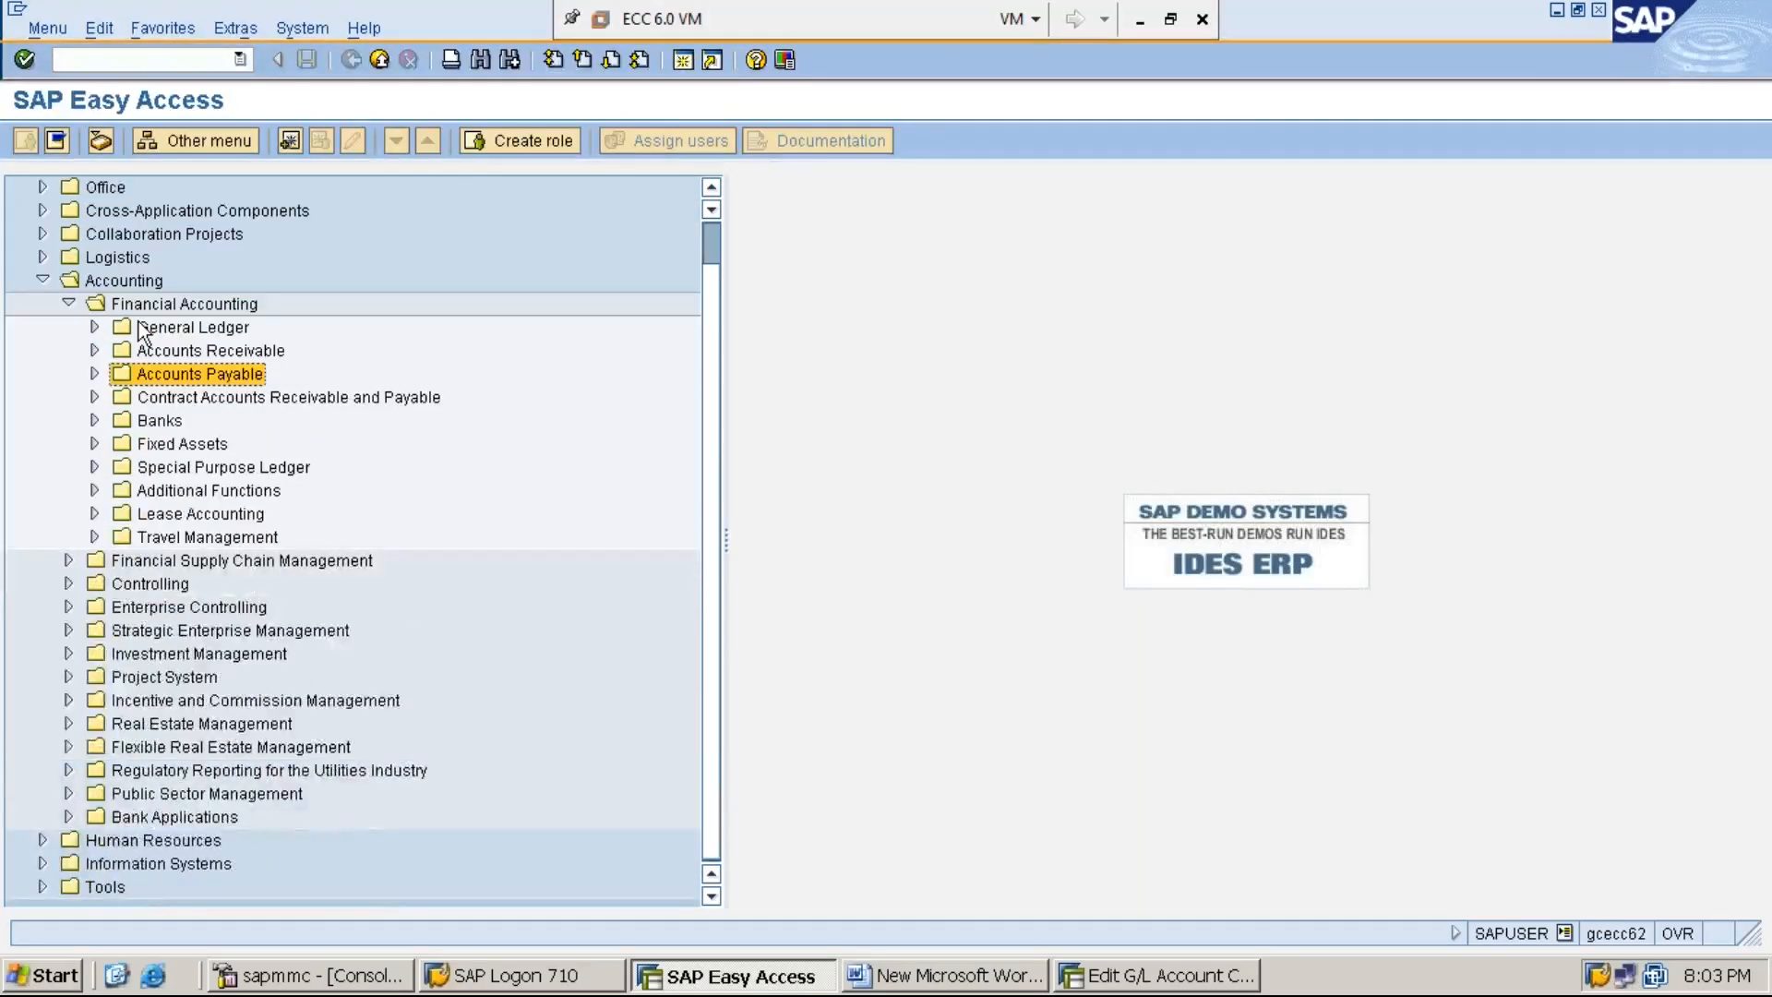
- Expand the Banks folder under Financial Accounting down through Environment to Check balance
key(Down)
key(Down)
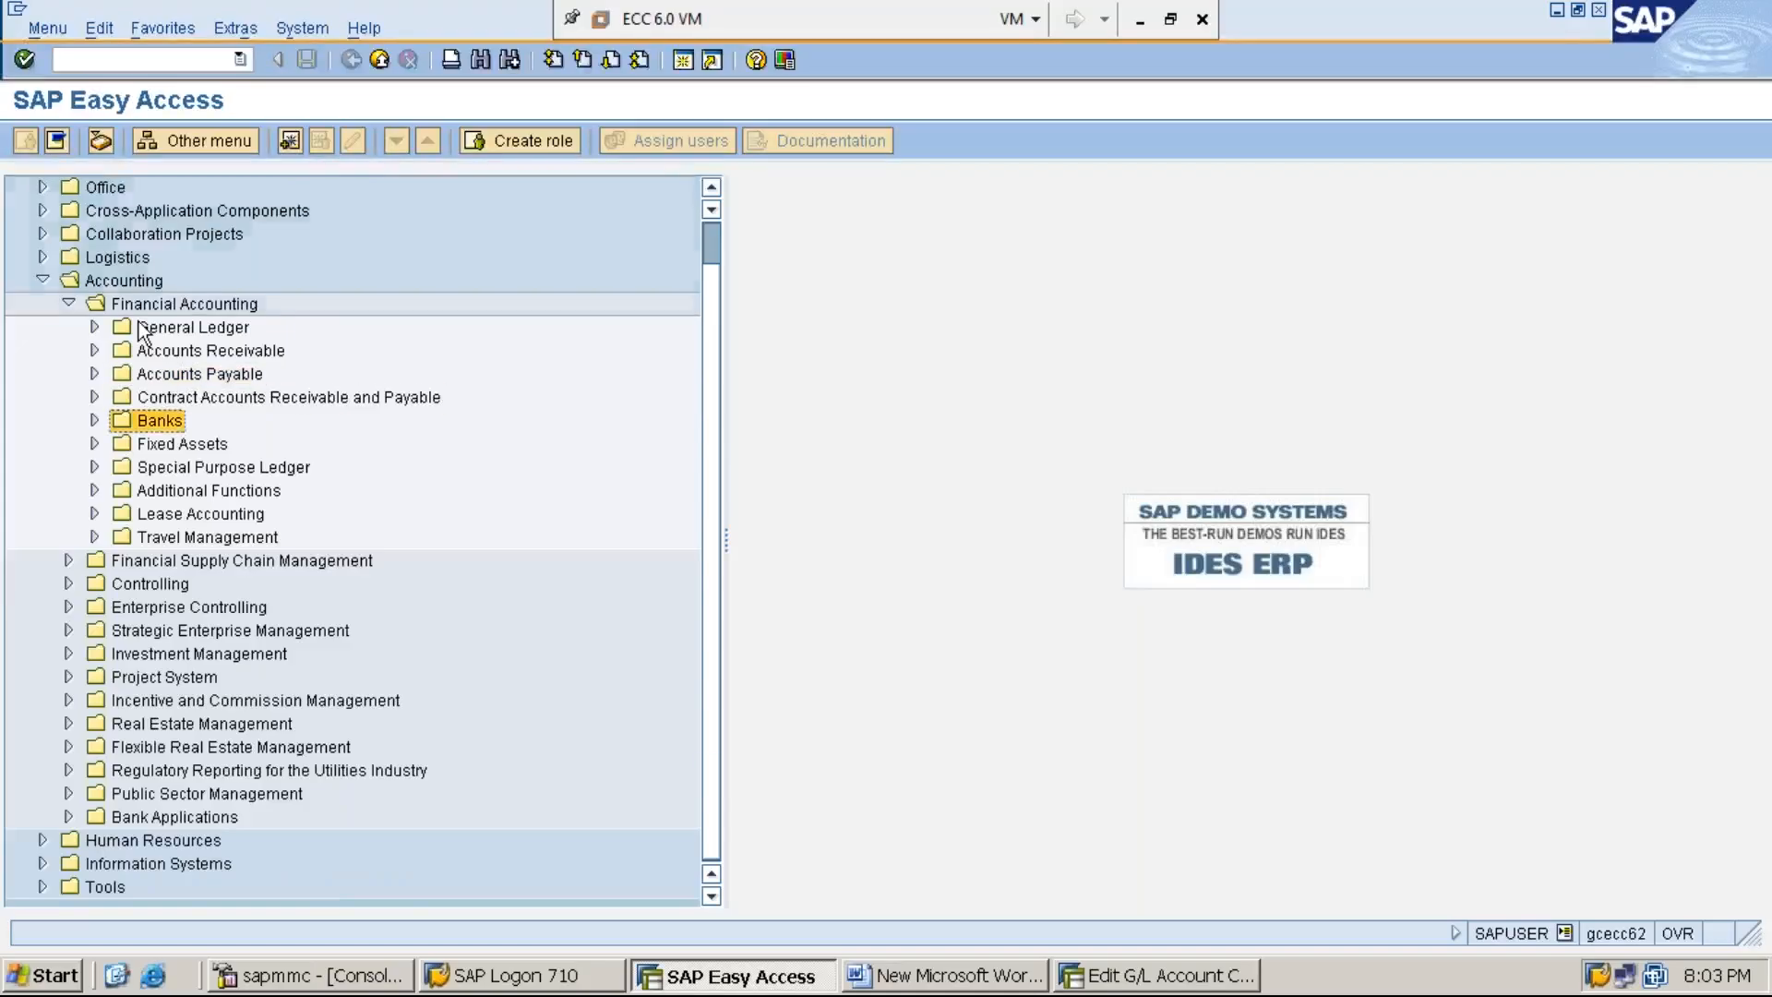
key(Right)
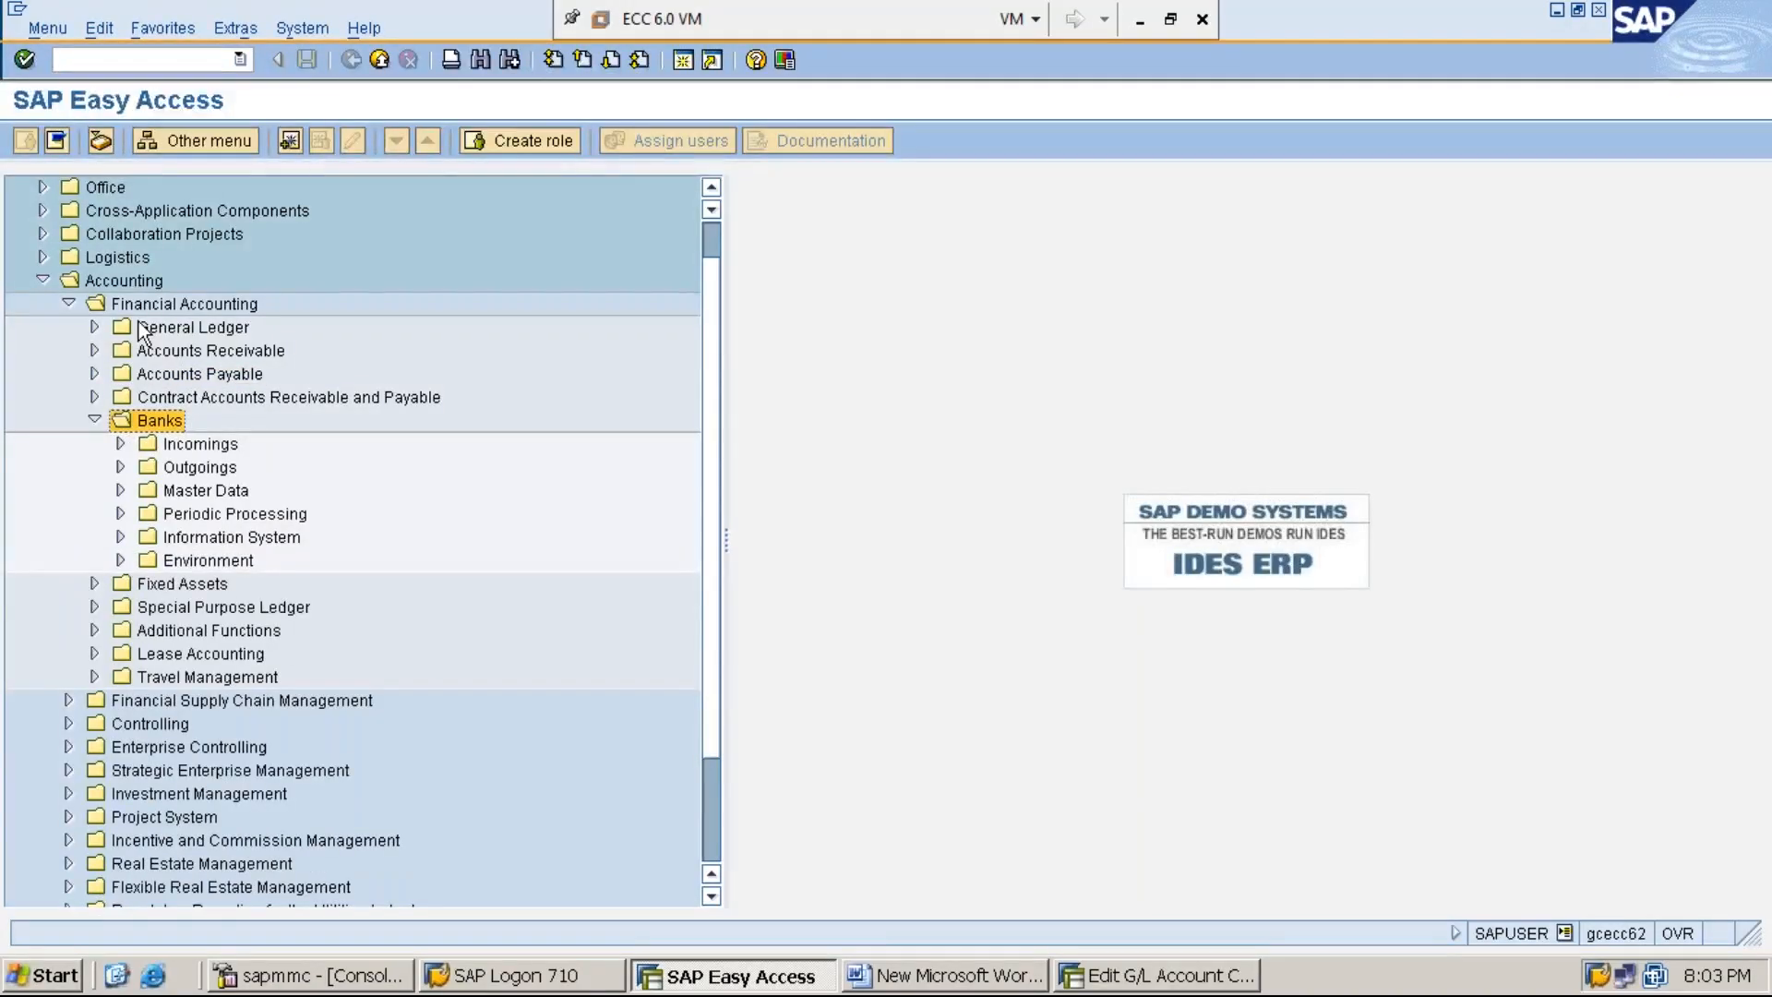
key(Down)
key(Down)
key(Down)
key(Down)
key(Down)
key(Down)
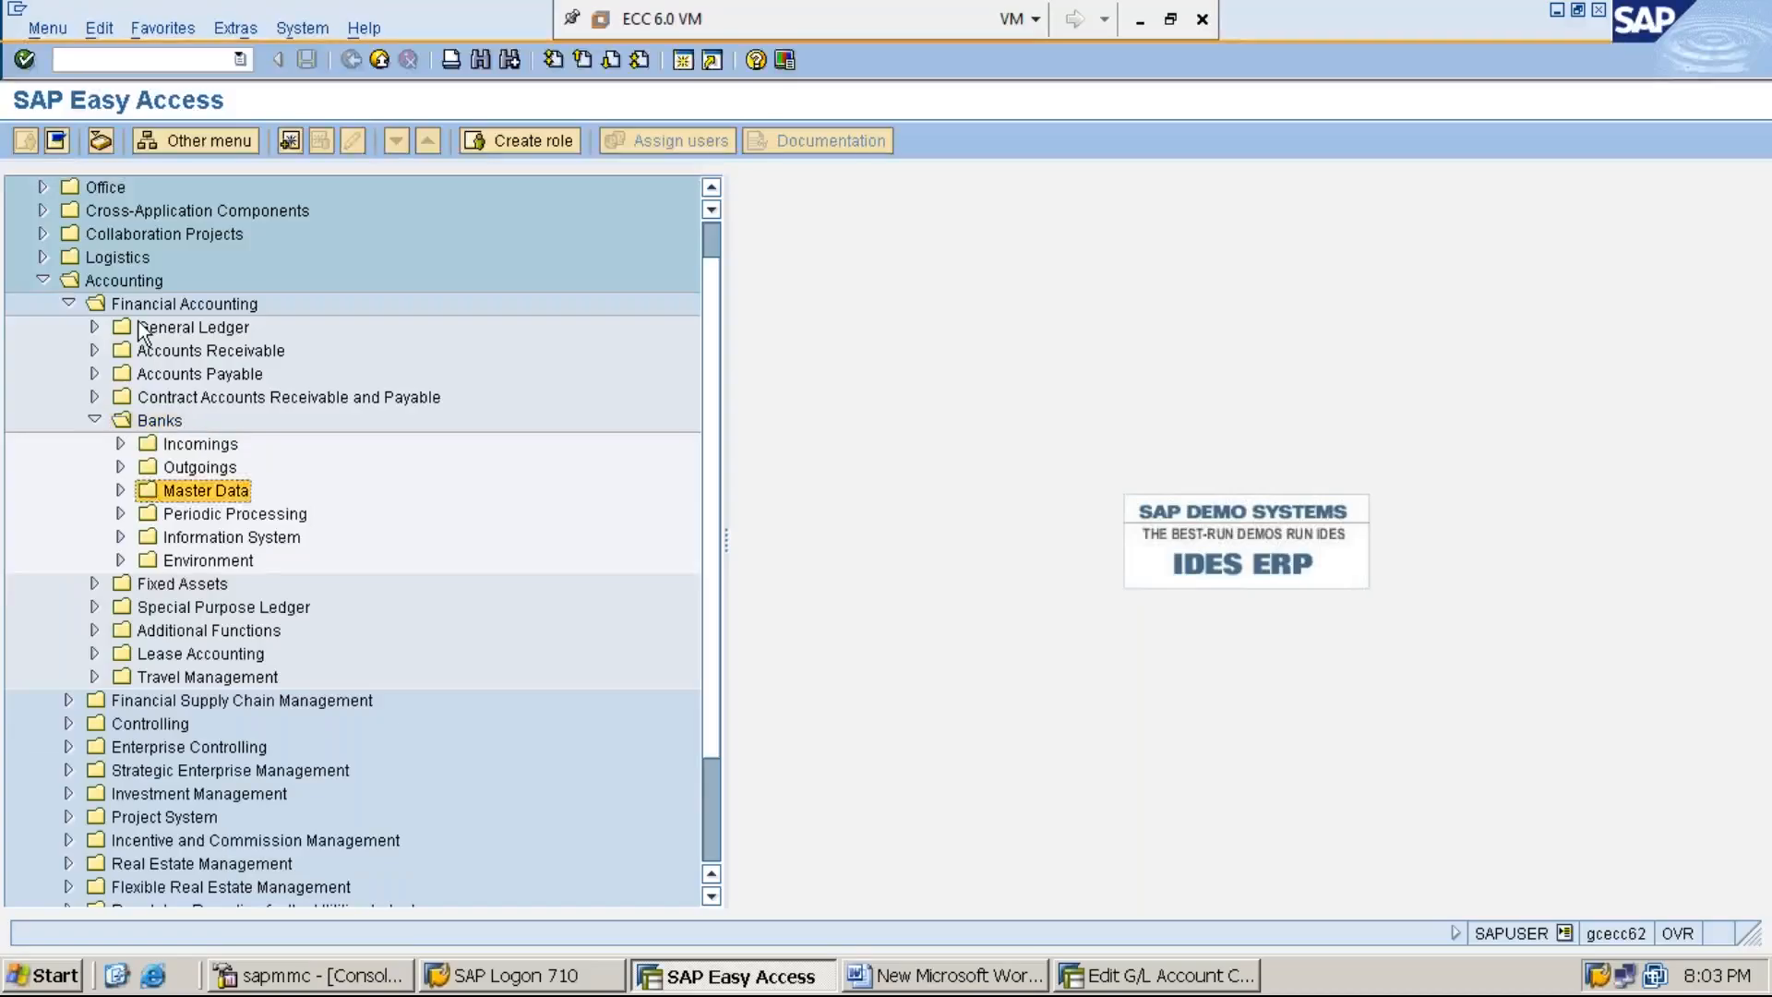
key(Right)
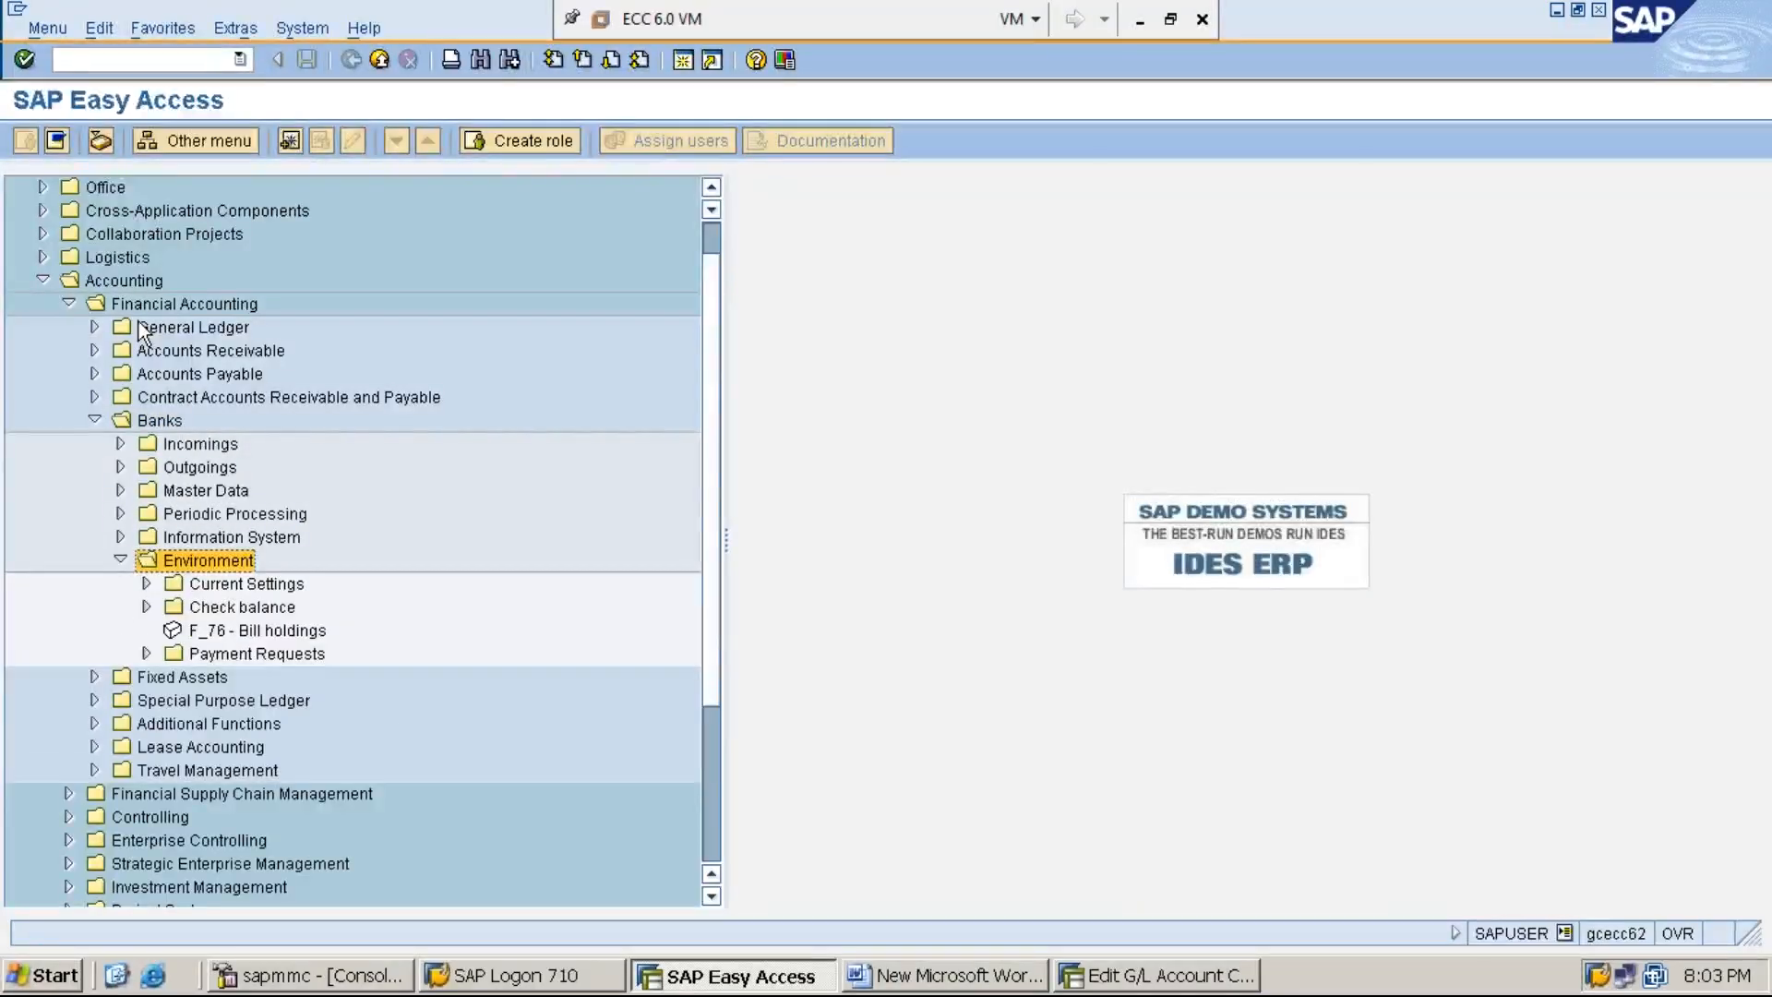
key(Down)
key(Down)
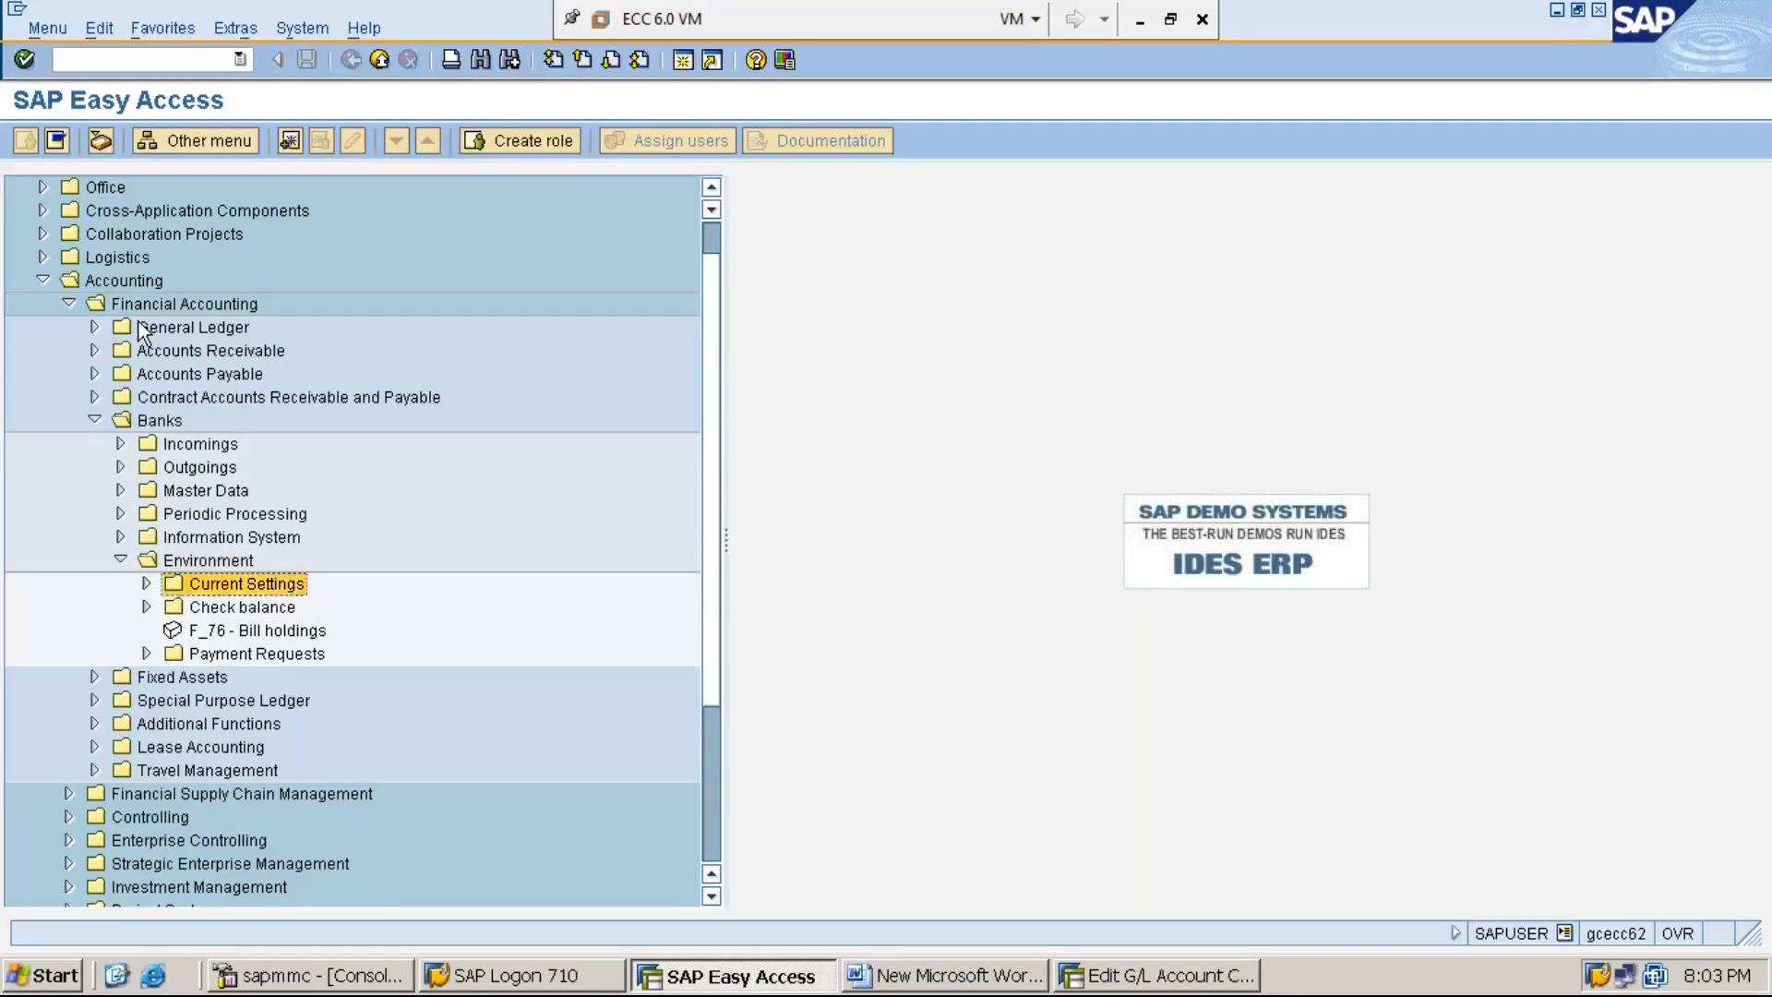
key(Right)
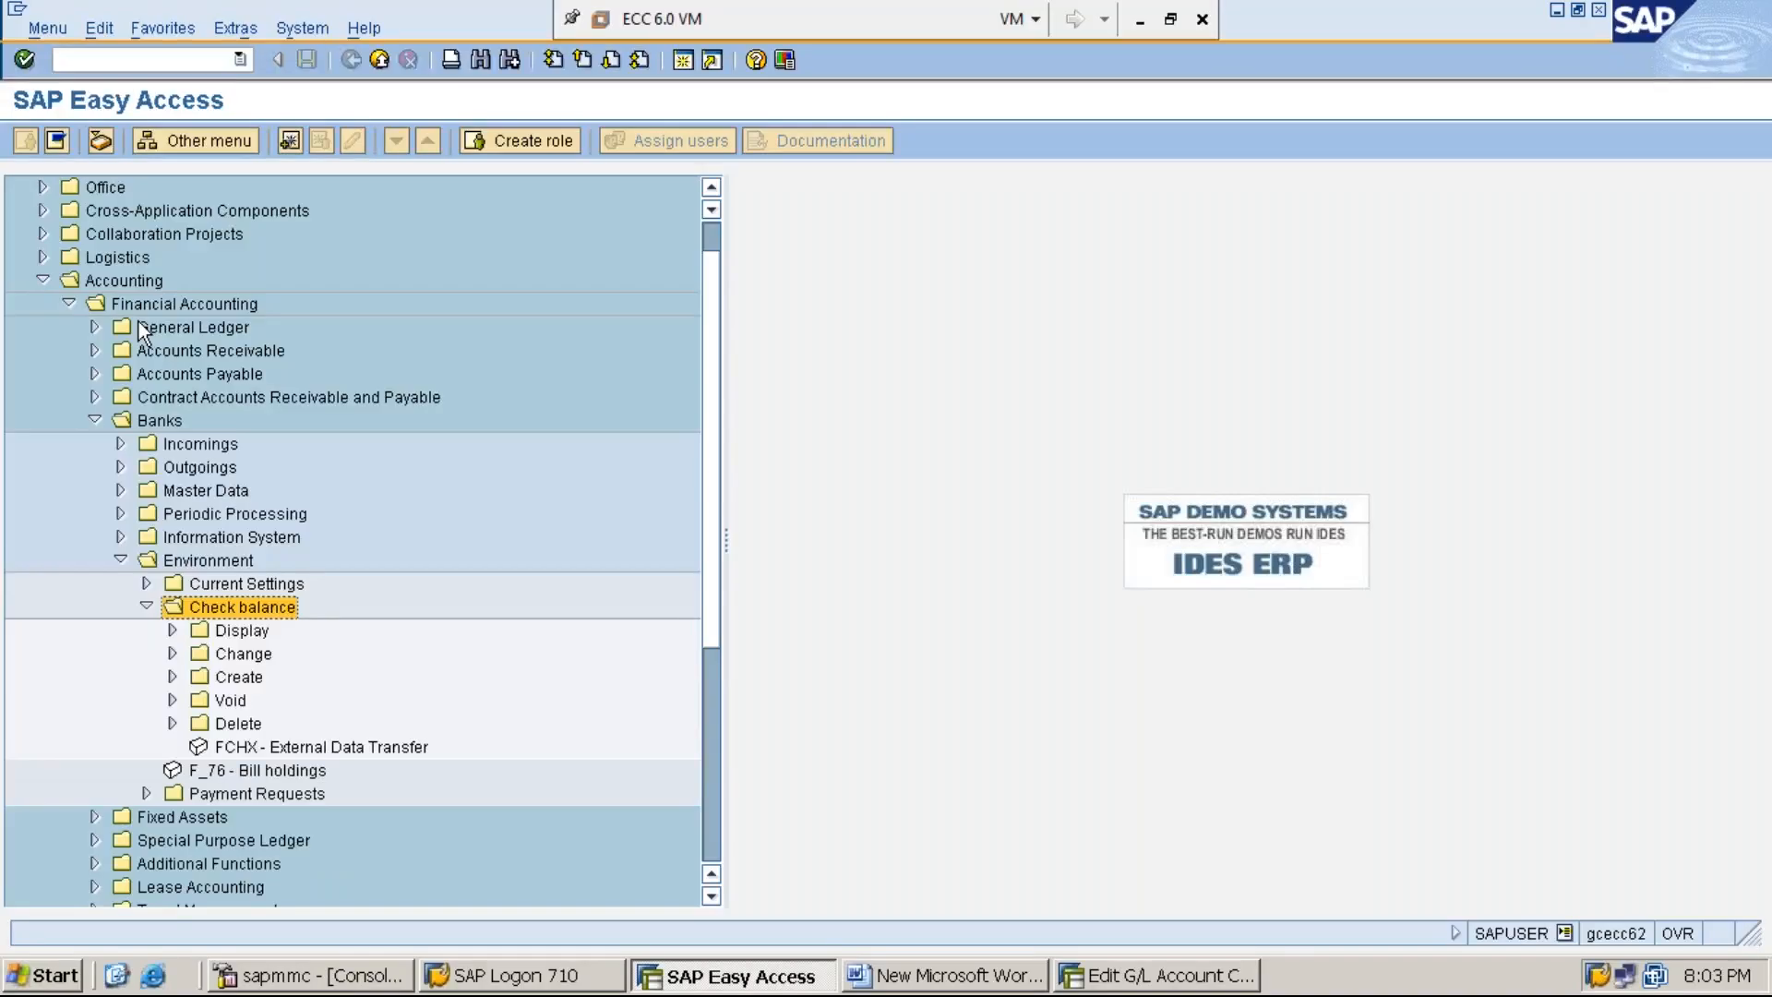
- Expand the Change folder under Check balance and select FCH6 - Additional Info/Cash
key(Down)
key(Down)
key(Right)
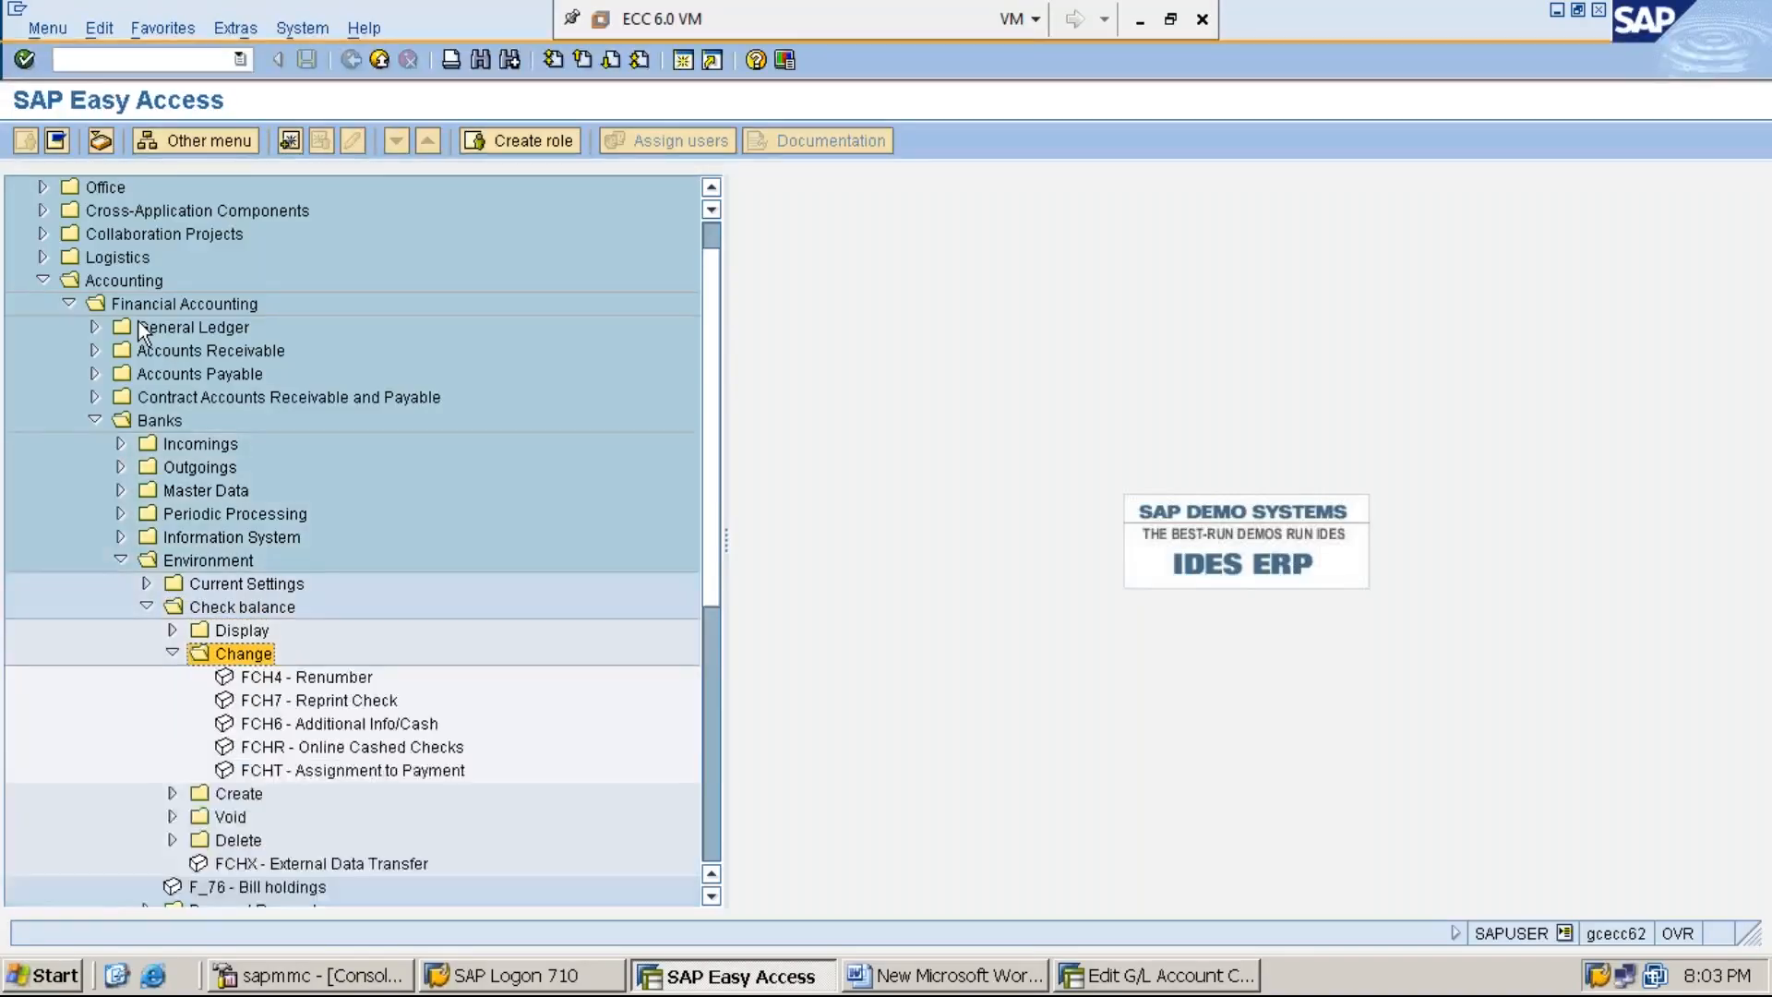
key(Left)
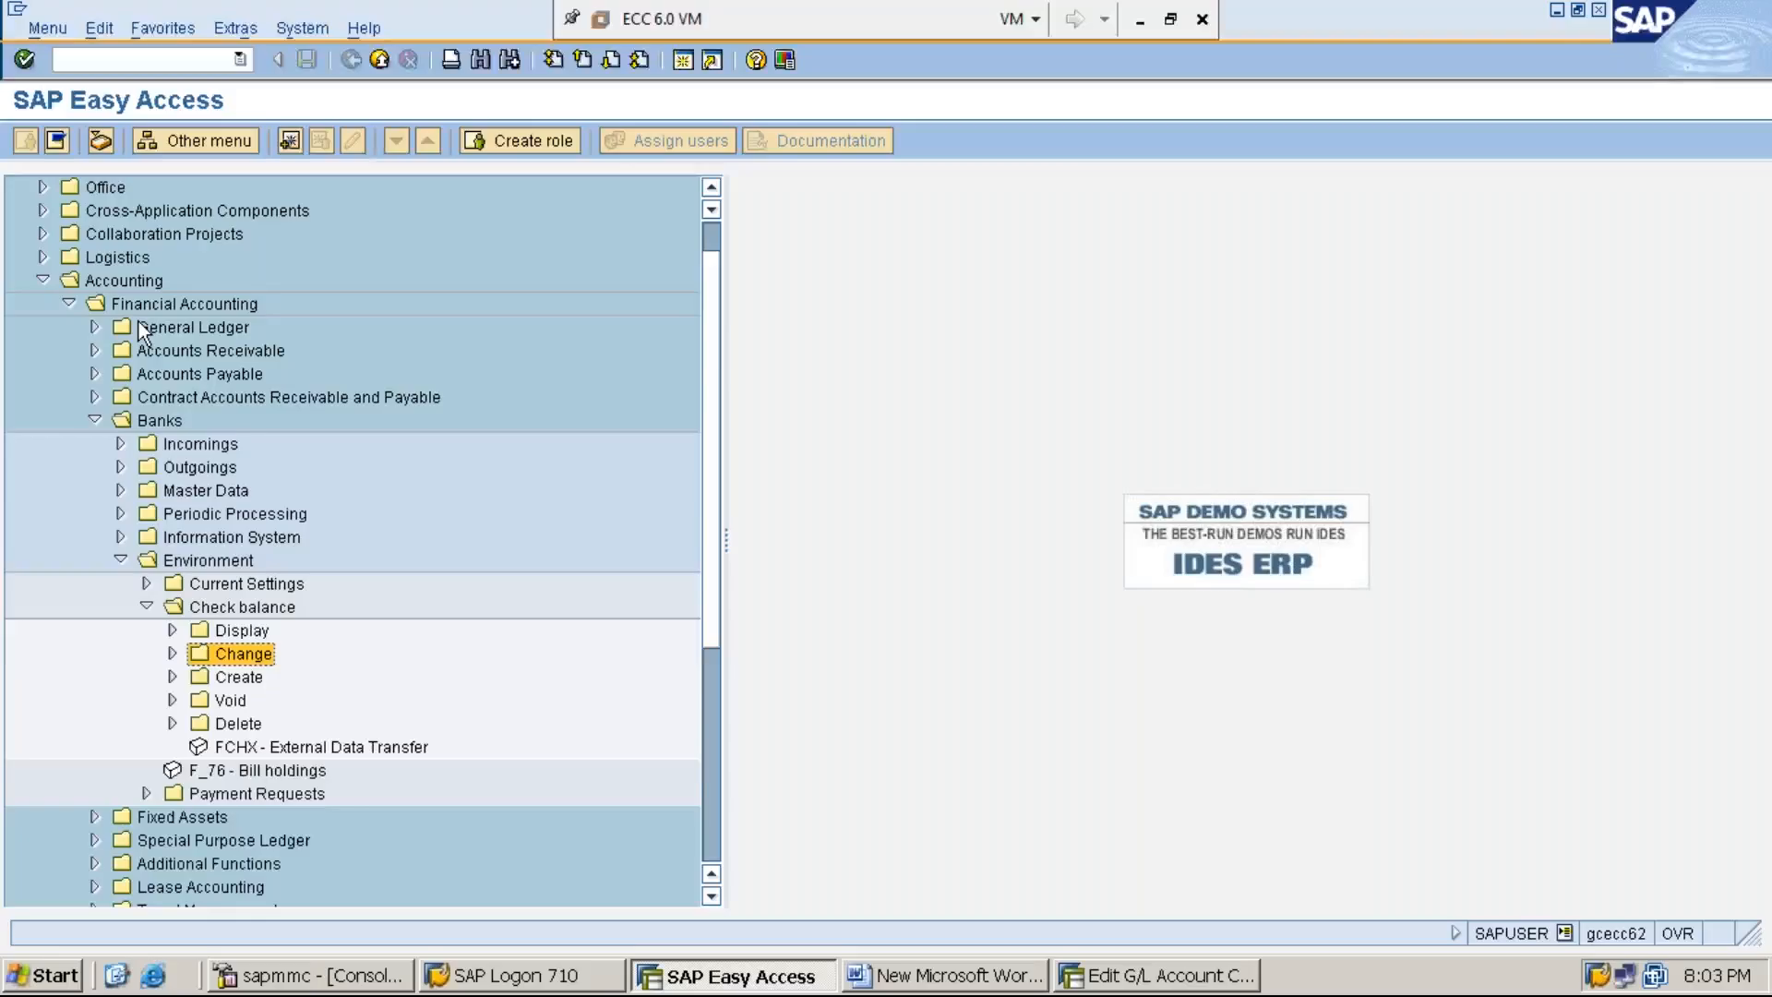
key(Right)
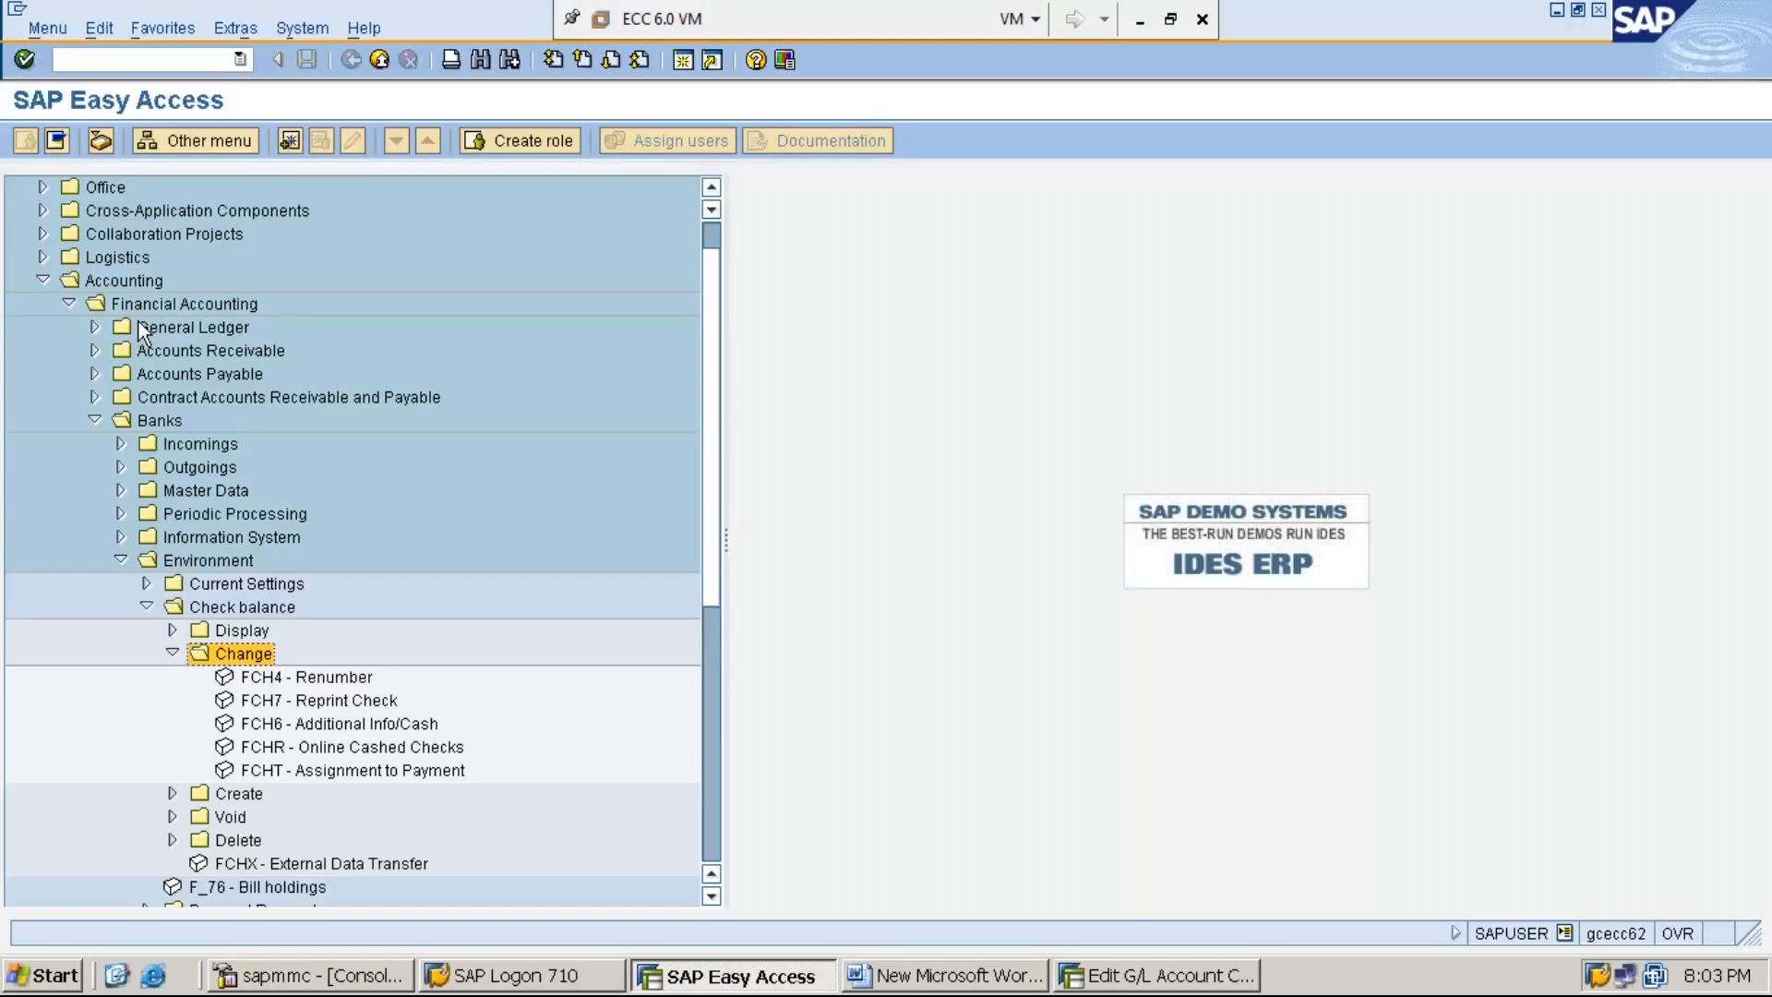
key(Down)
key(Down)
key(Down)
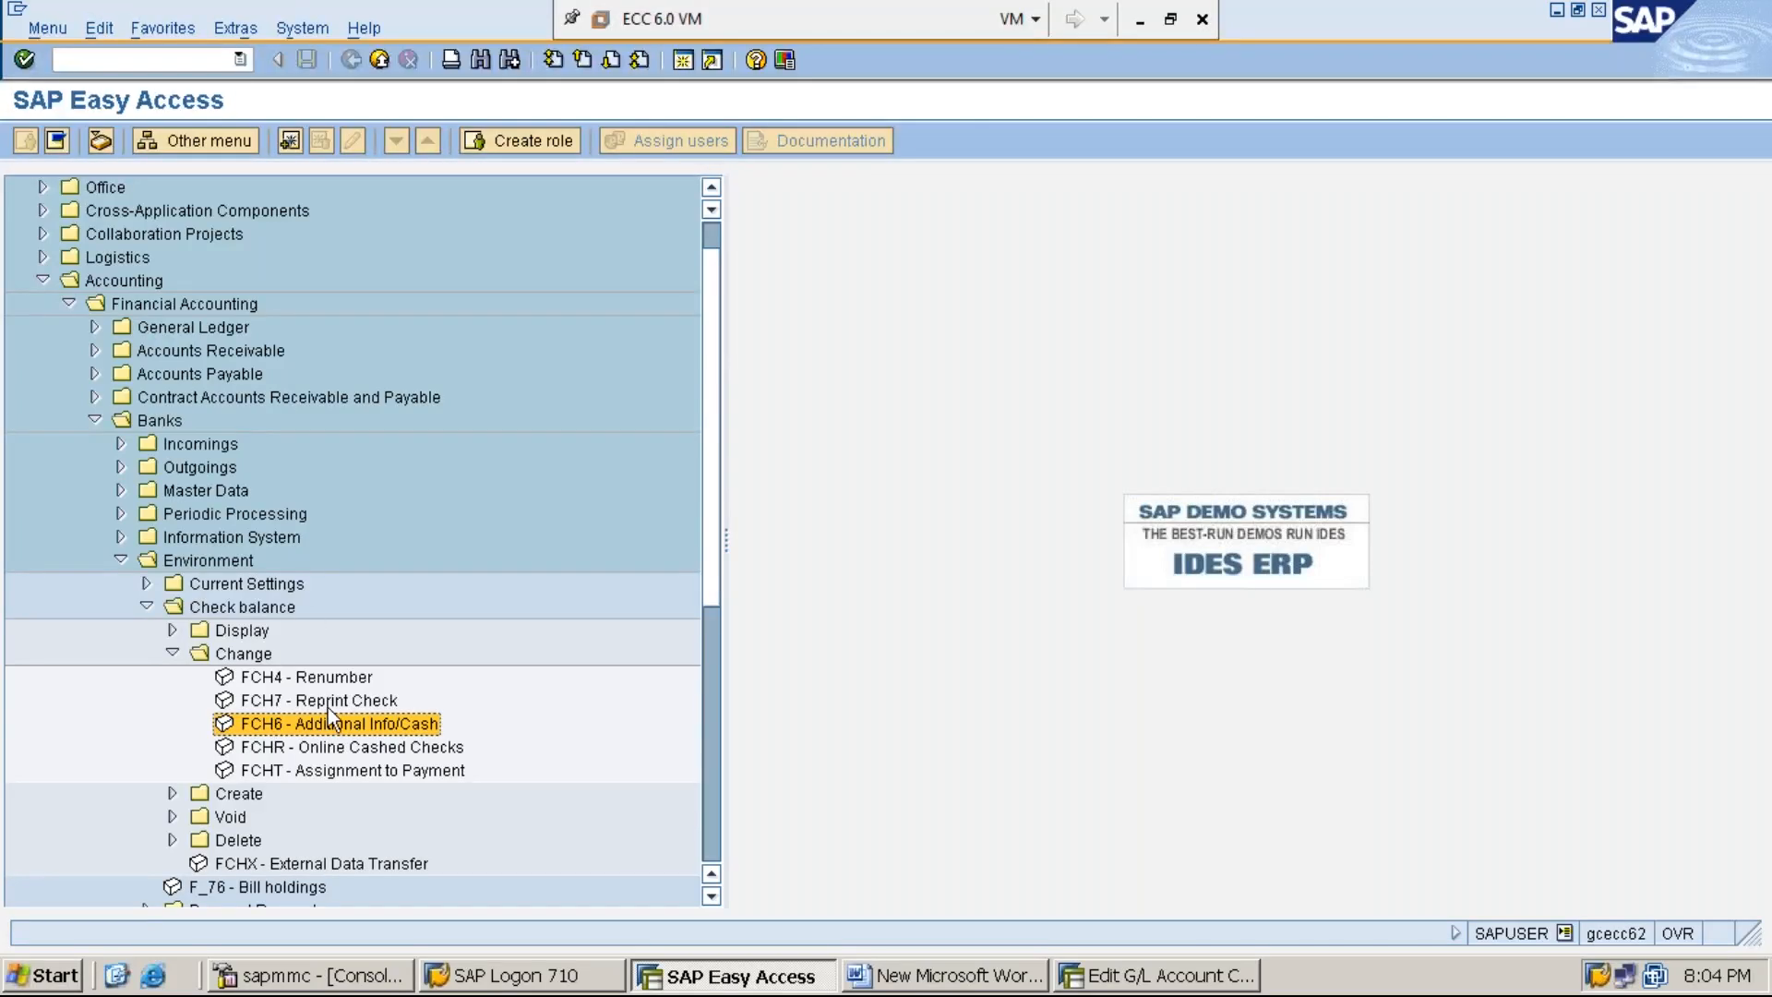
- Open the FCH6 - Additional Info/Cash transaction and review its house bank and account ID
double_click(399, 729)
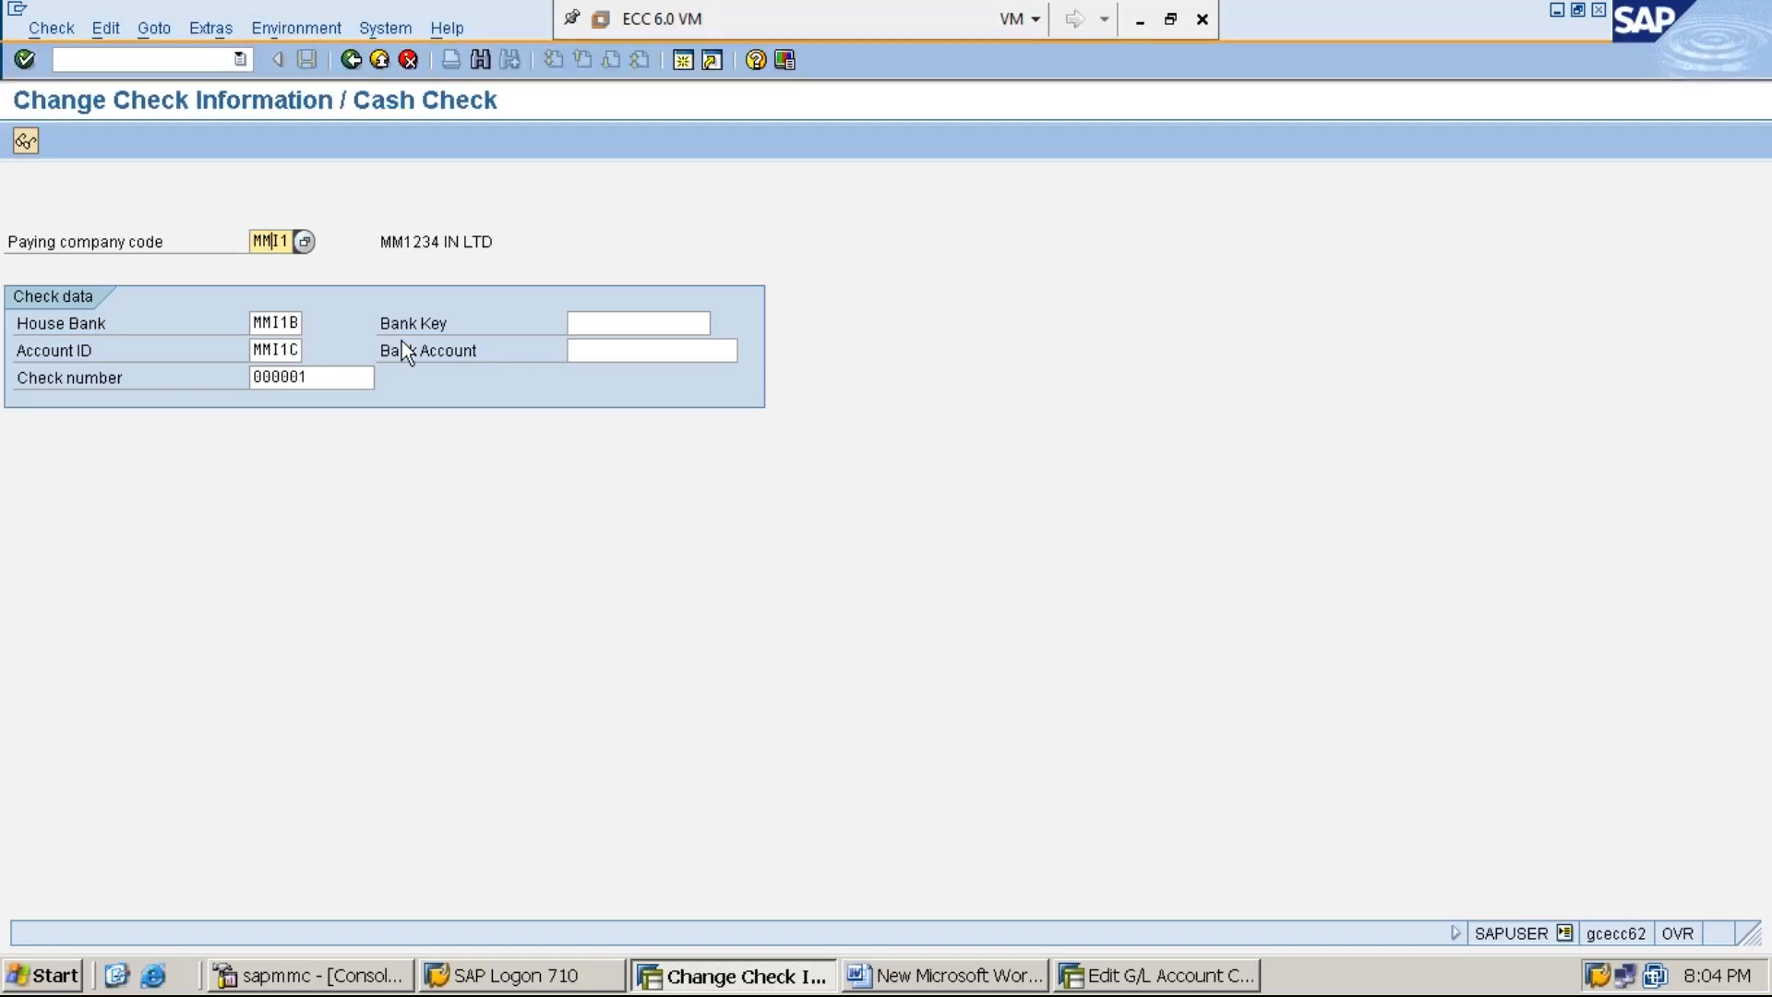
click(282, 322)
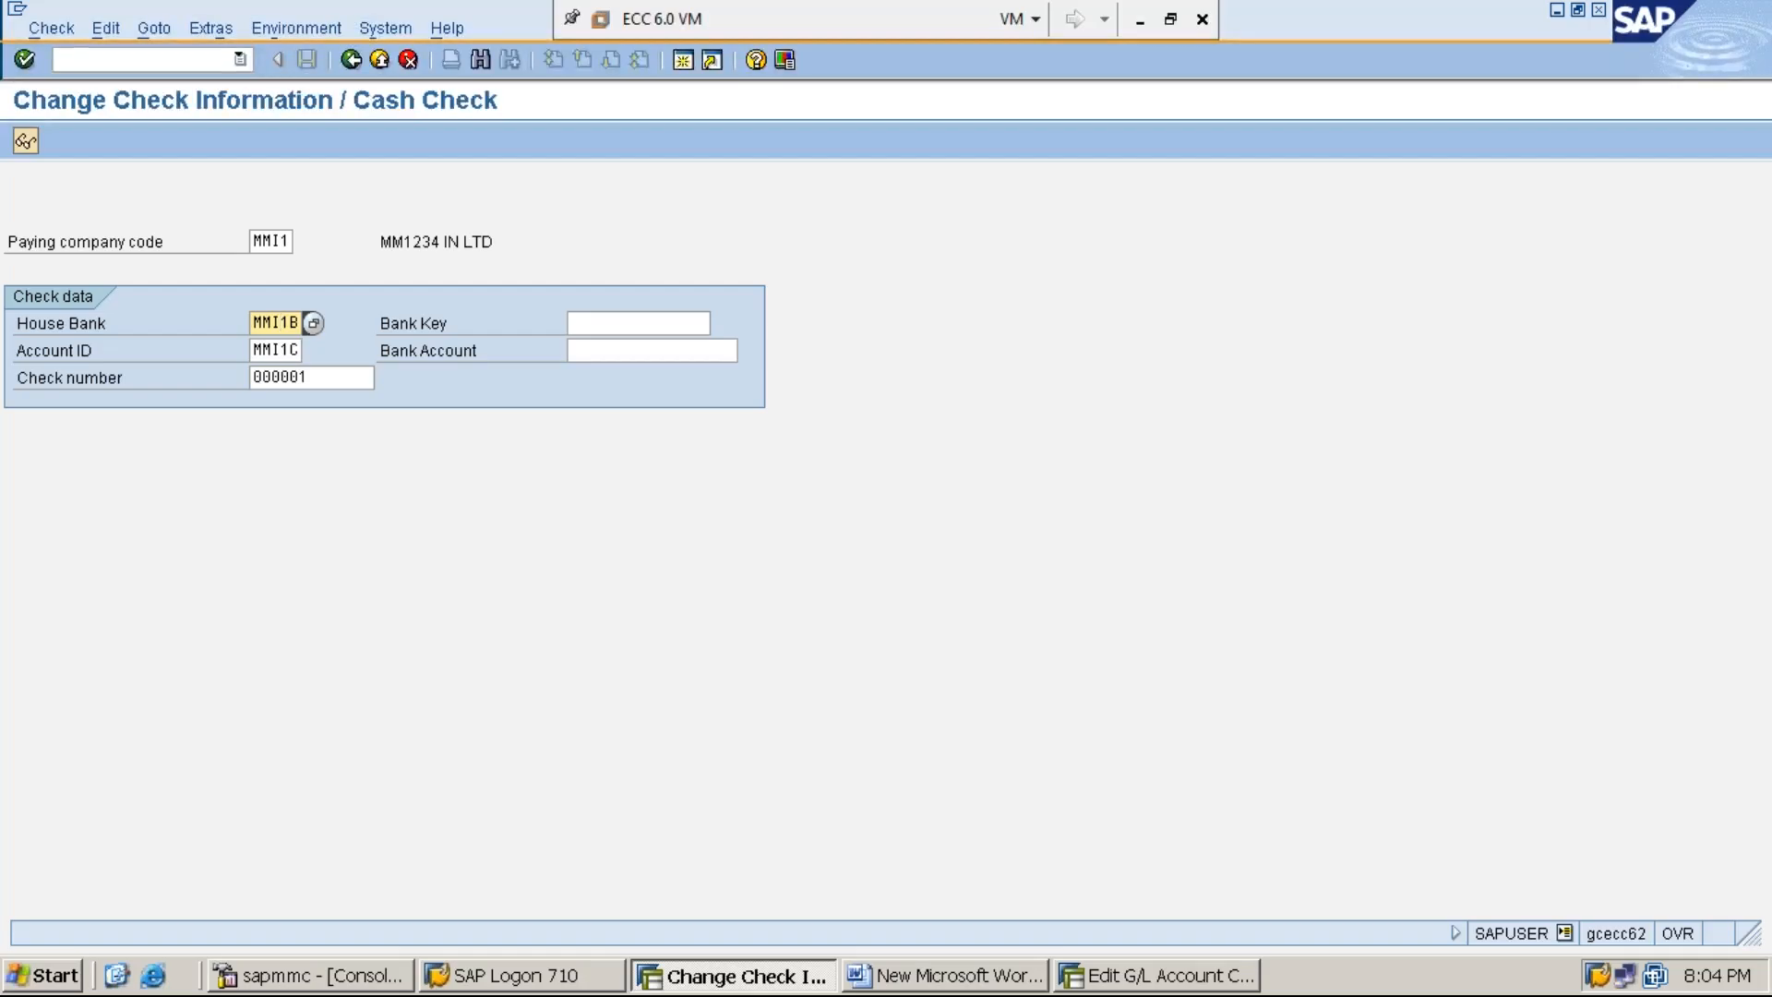
click(282, 349)
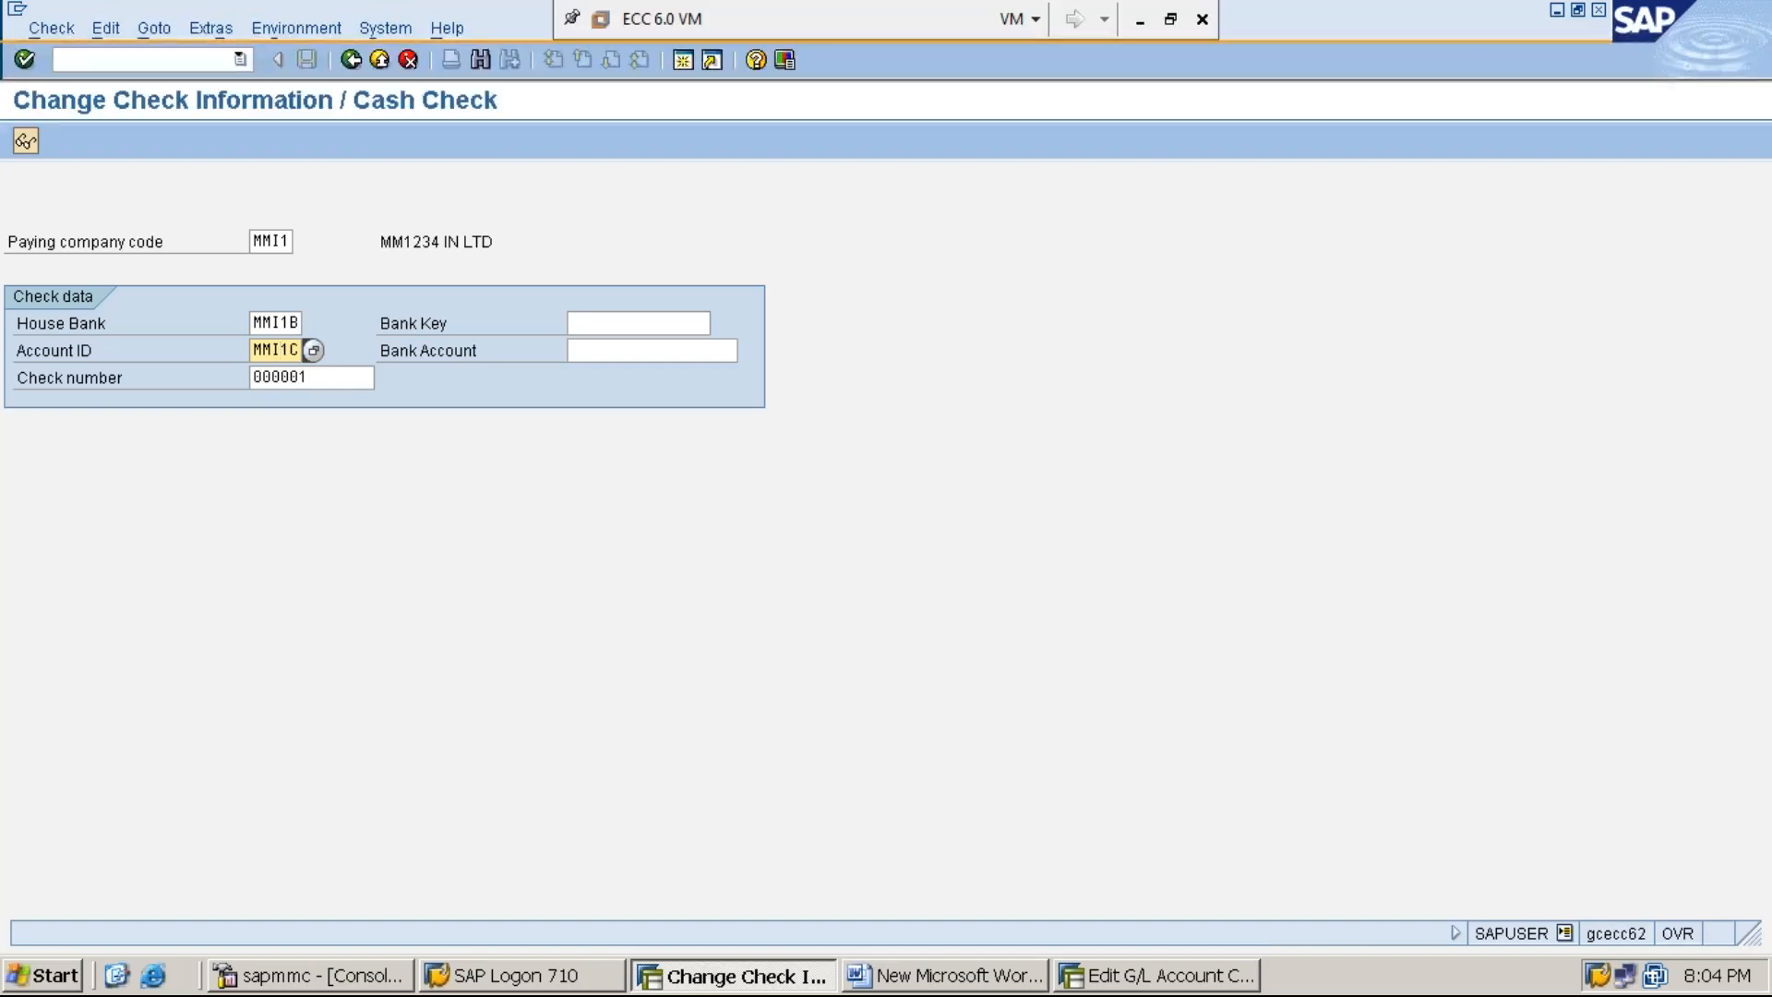
- Open check number 000001, set its check encashment date to 02.07.2019, and save the check
click(281, 378)
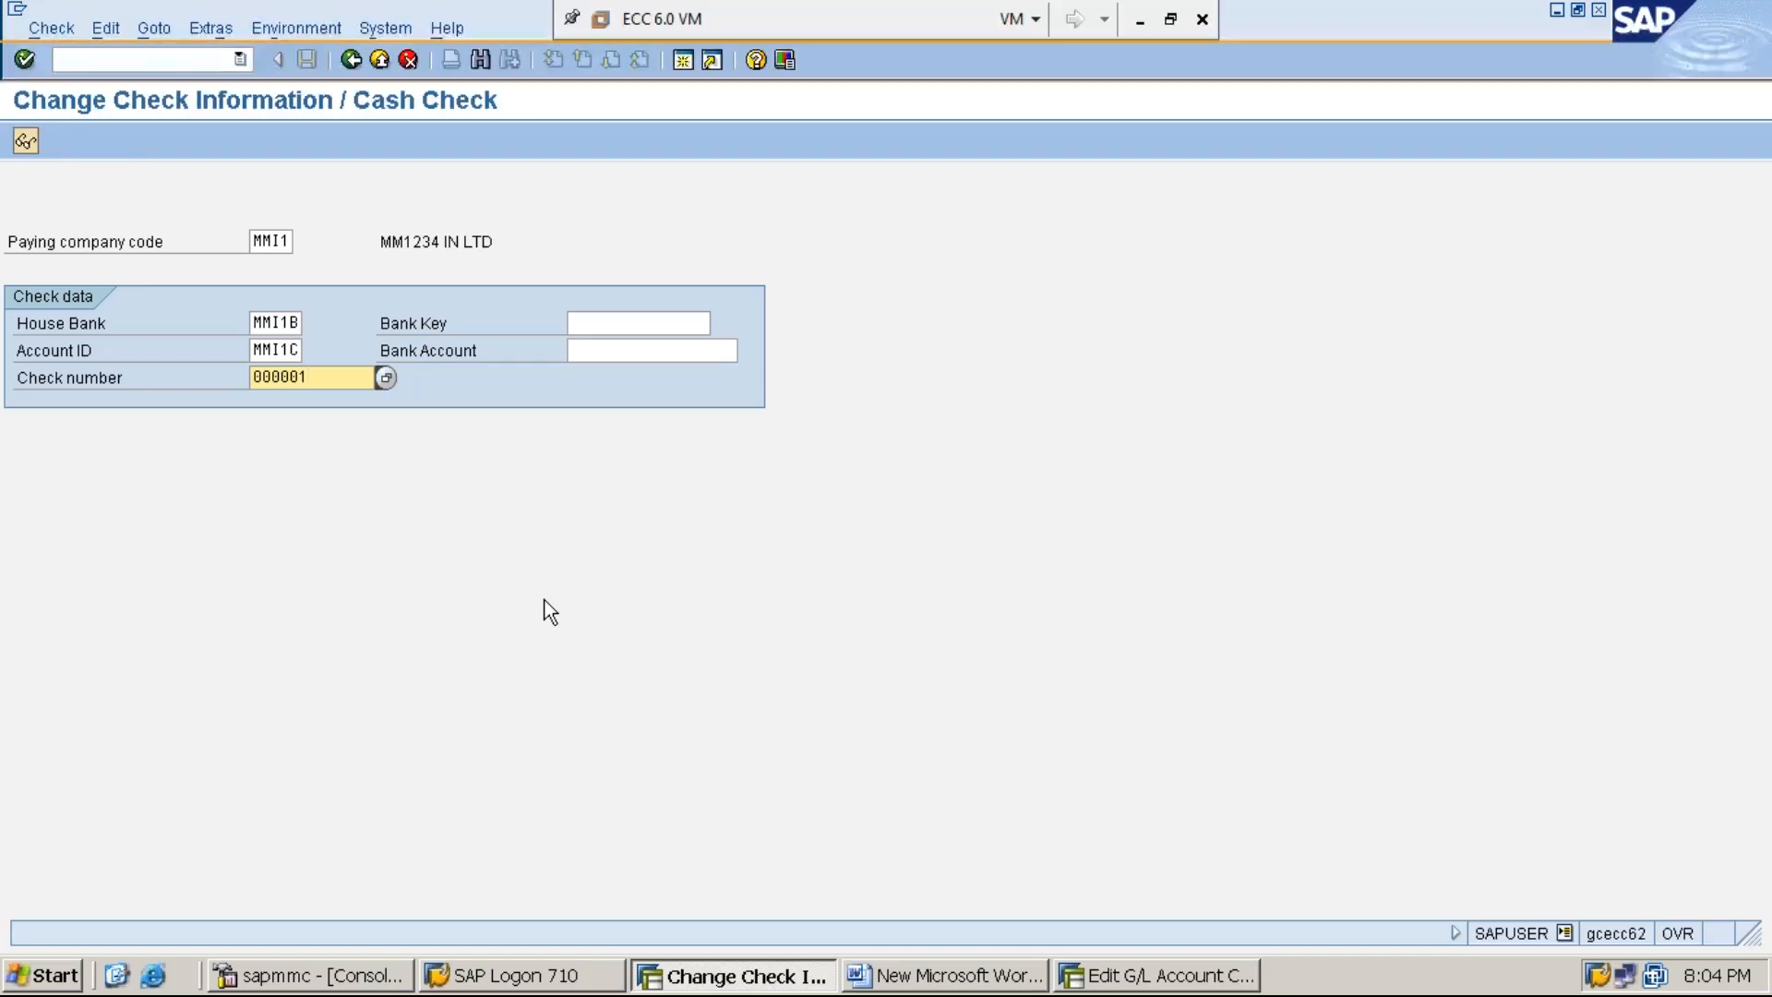
key(Return)
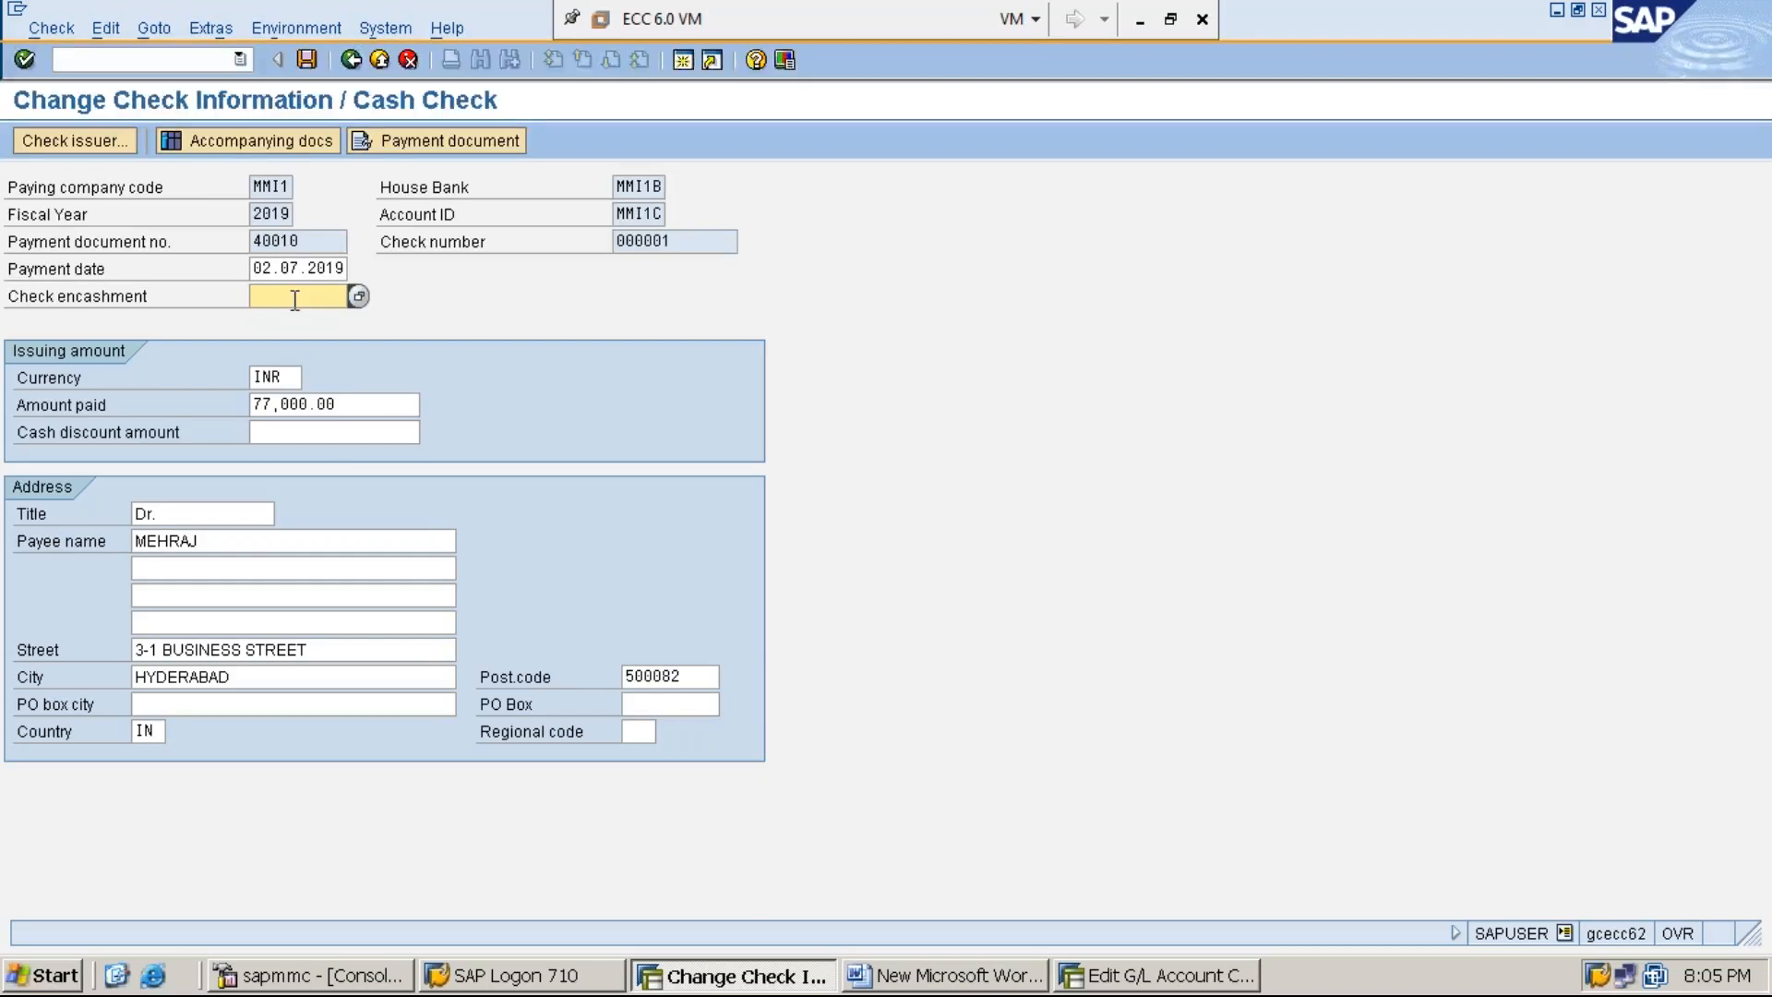
text(02.07.2019)
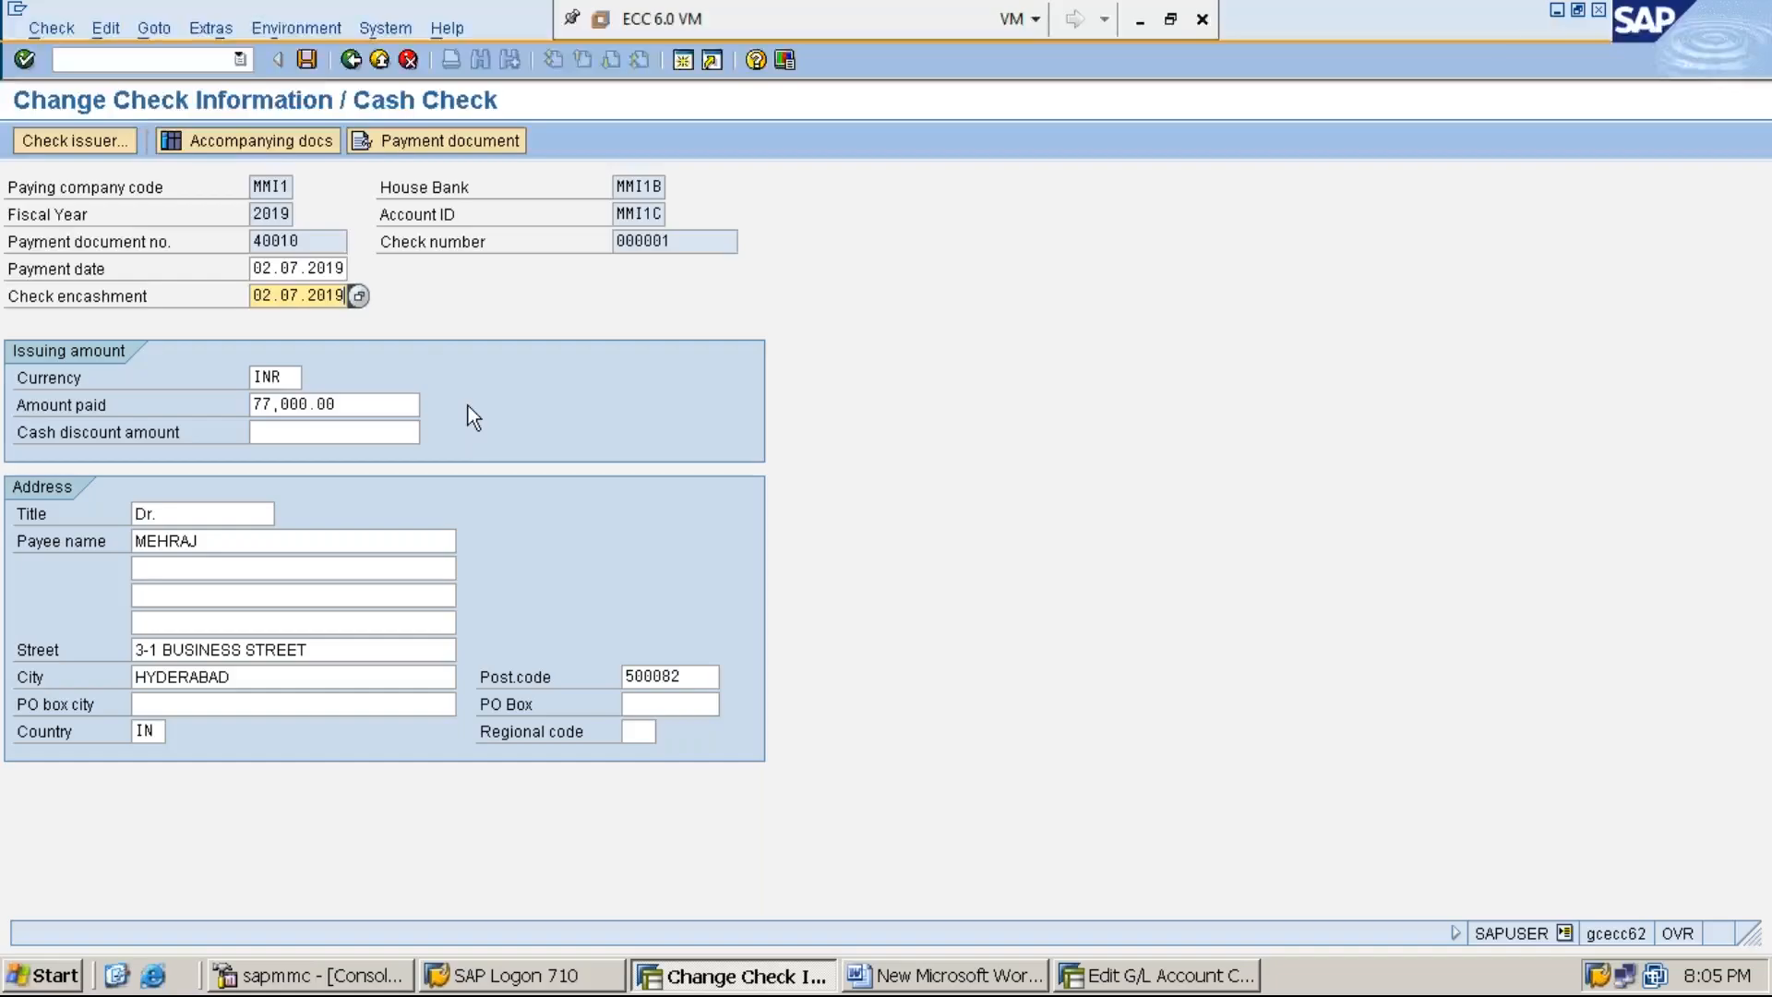
click(308, 61)
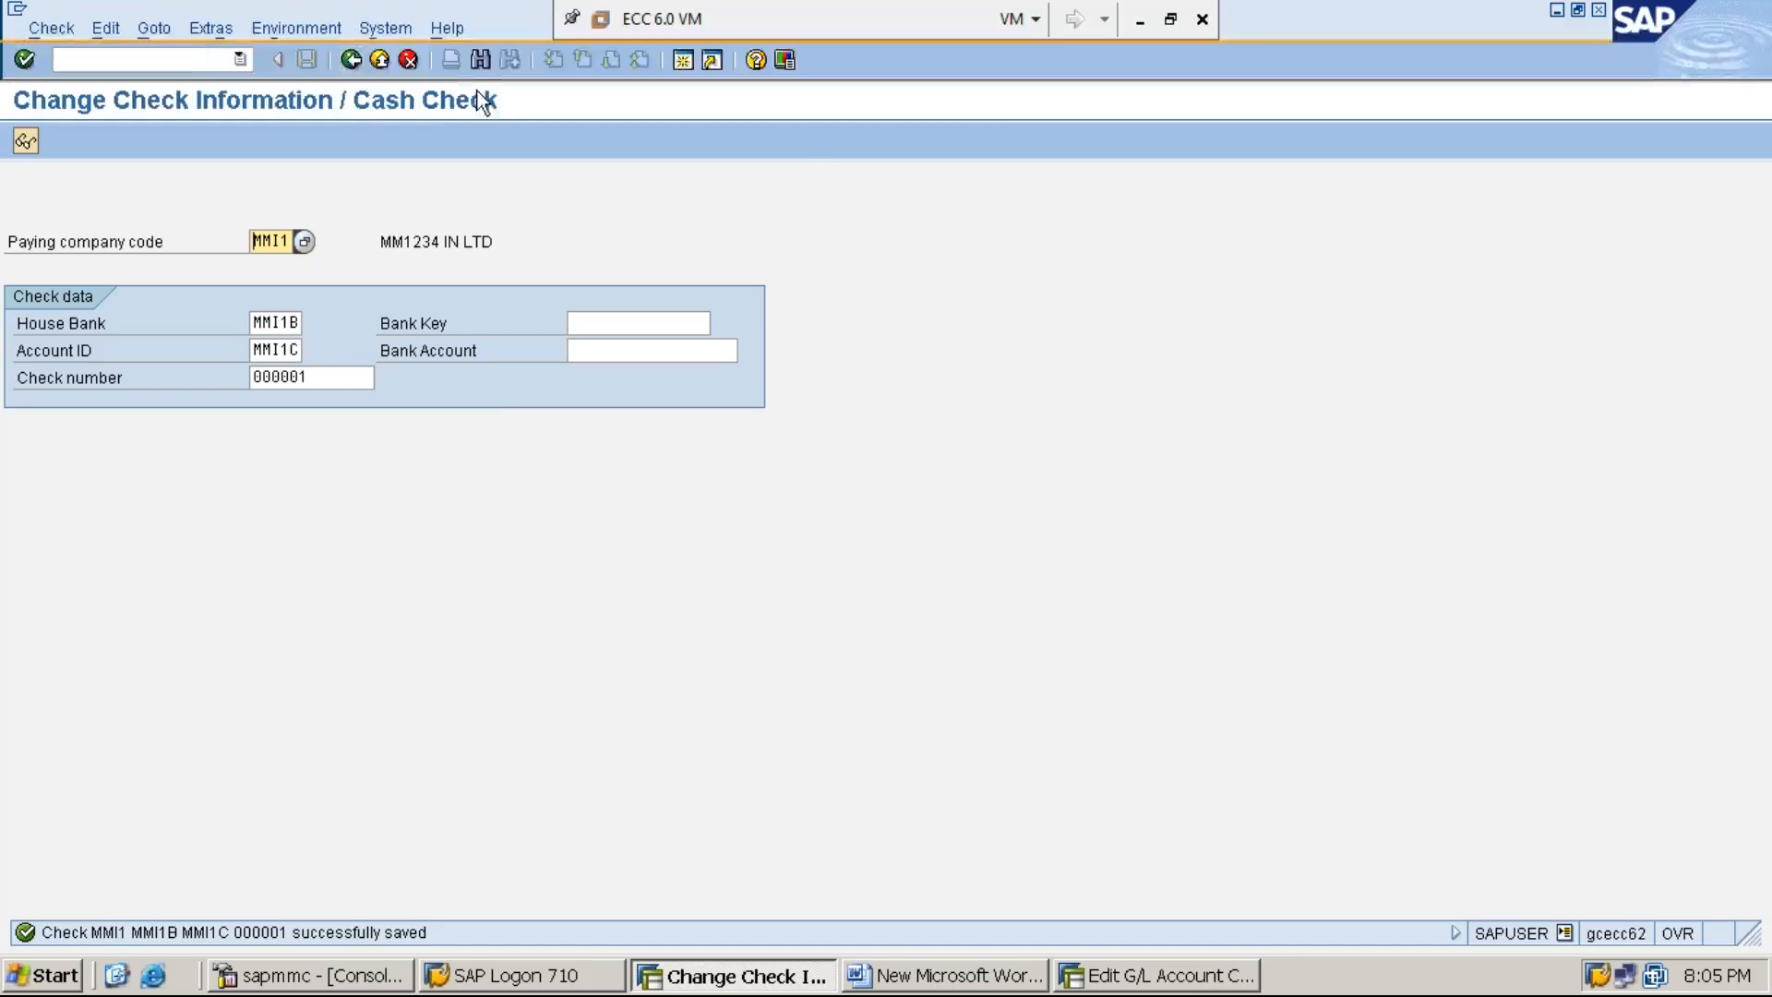
- Switch to the Edit G/L Account session and open the Check Lots transaction with FCHI
click(1170, 986)
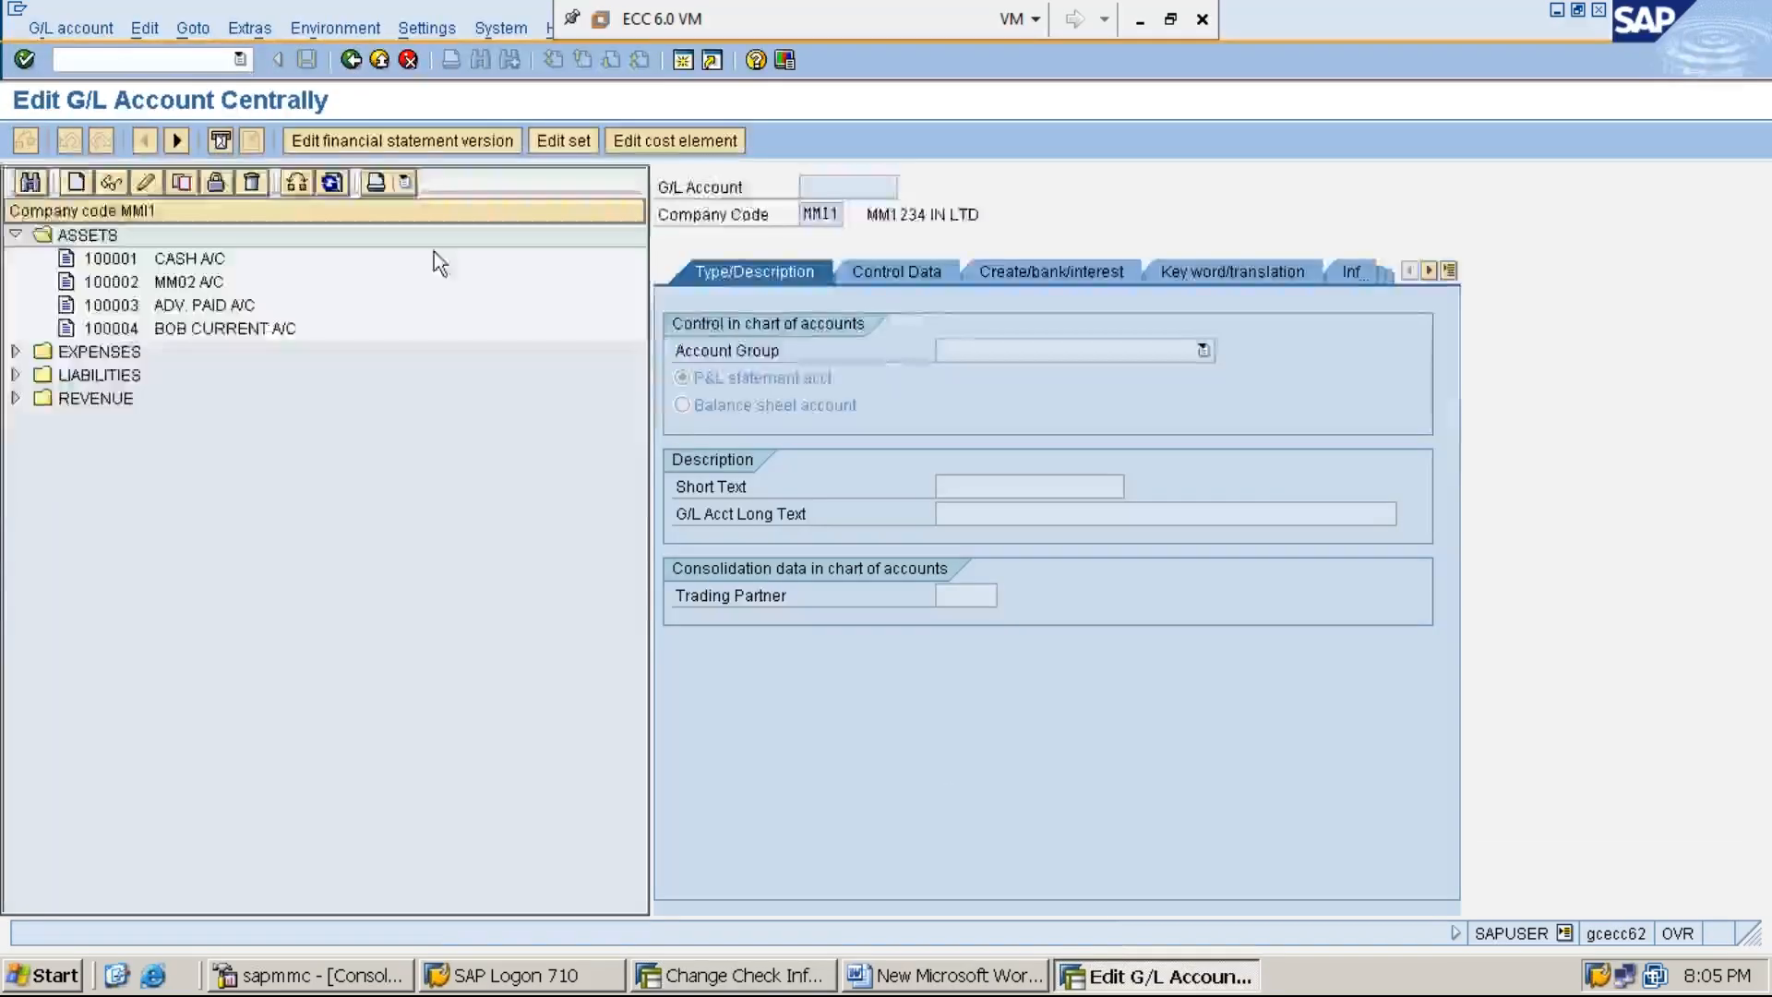
text(FCHI)
key(Return)
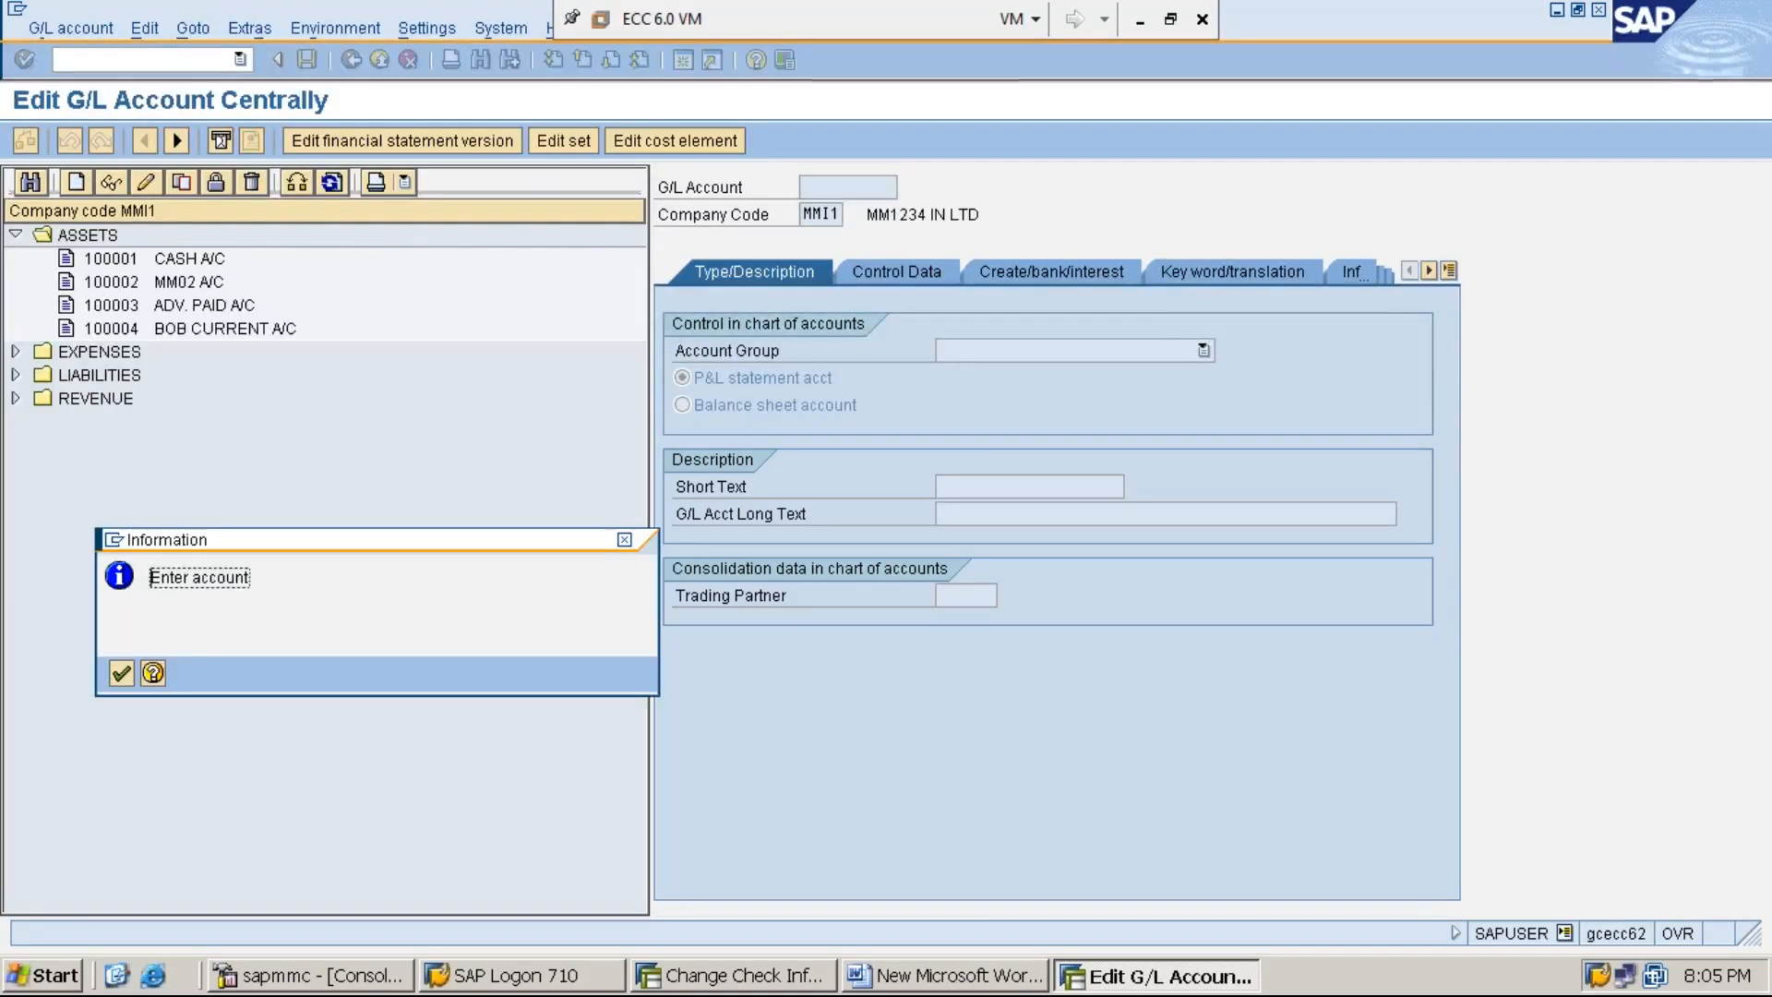
key(Return)
click(194, 57)
text(/NFCHI)
key(Return)
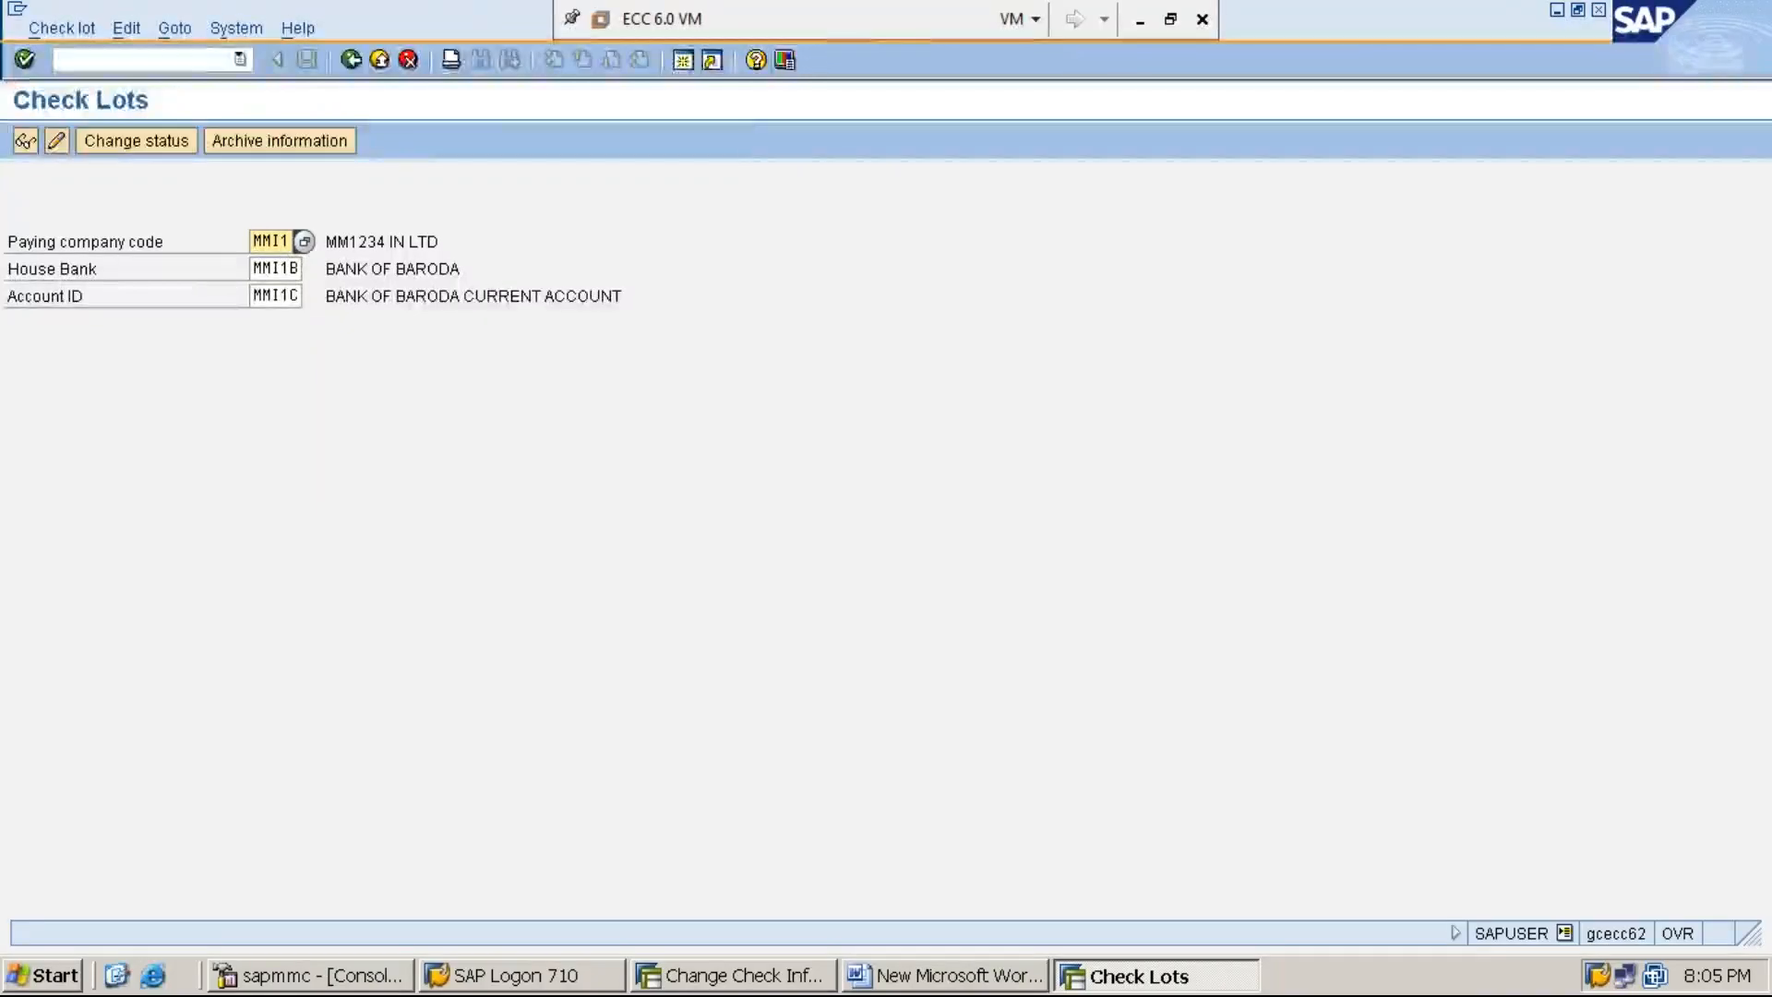
- Display the check lots and examine the number status of lot 100, ending back at the SAP Easy Access menu
click(20, 144)
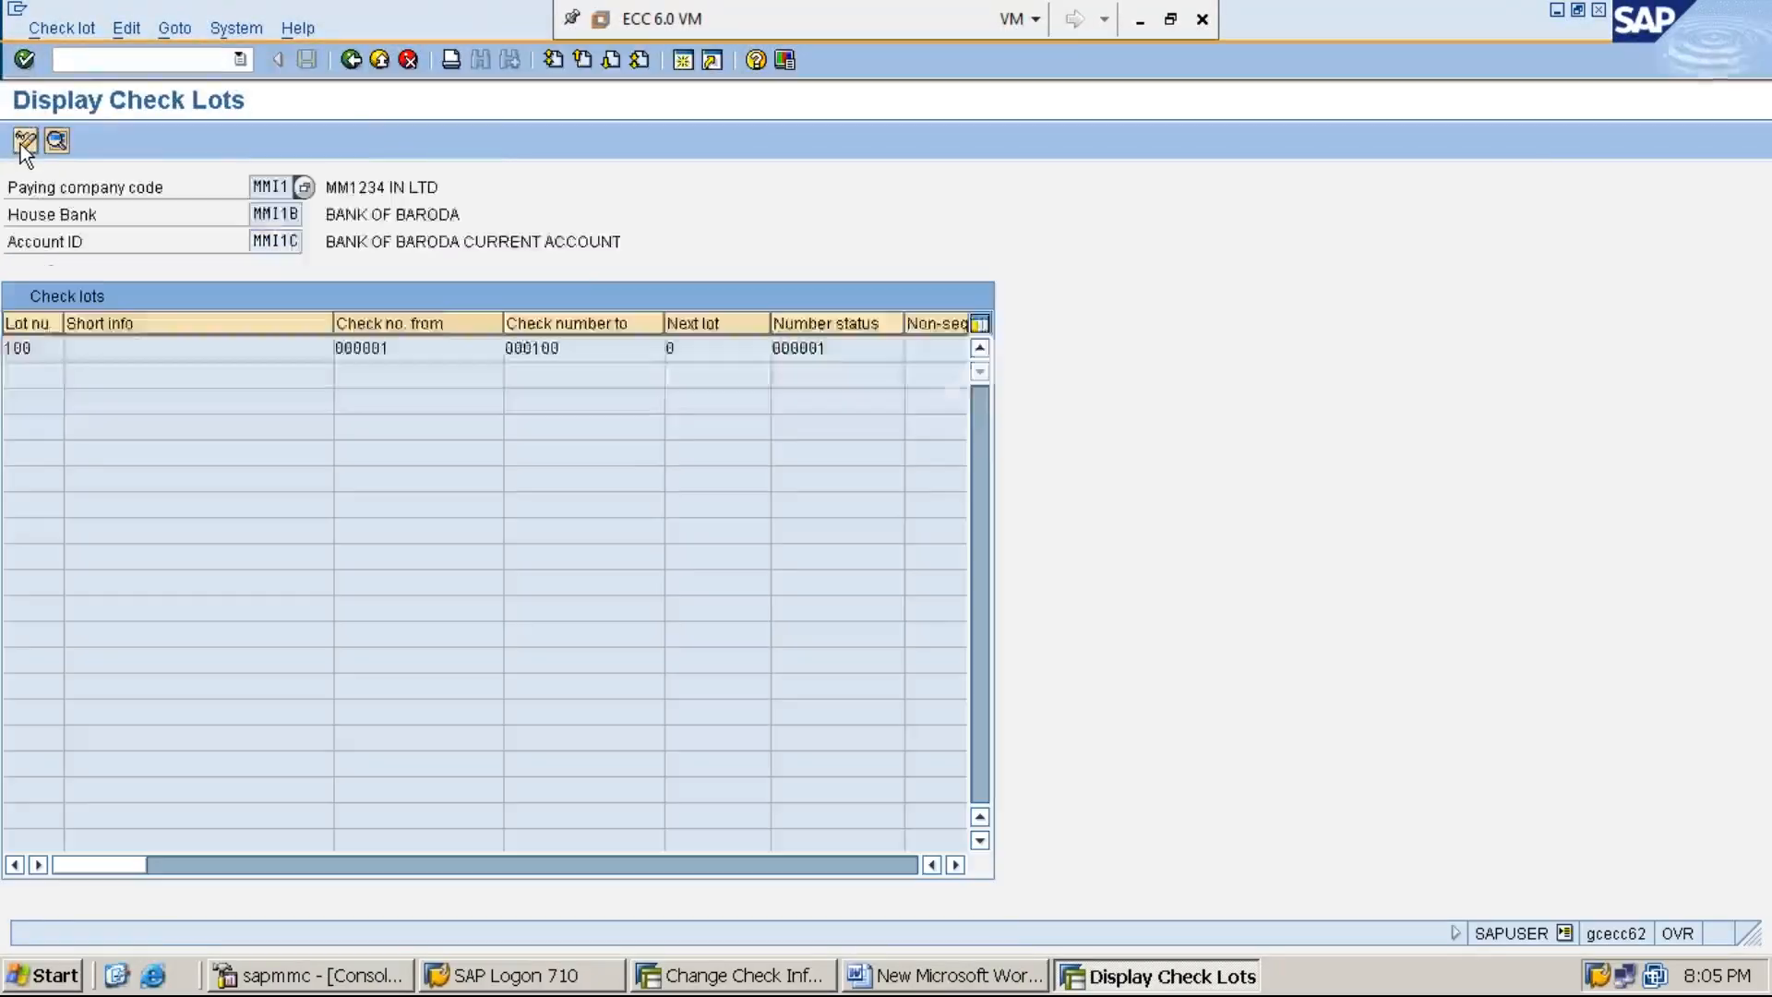
click(819, 351)
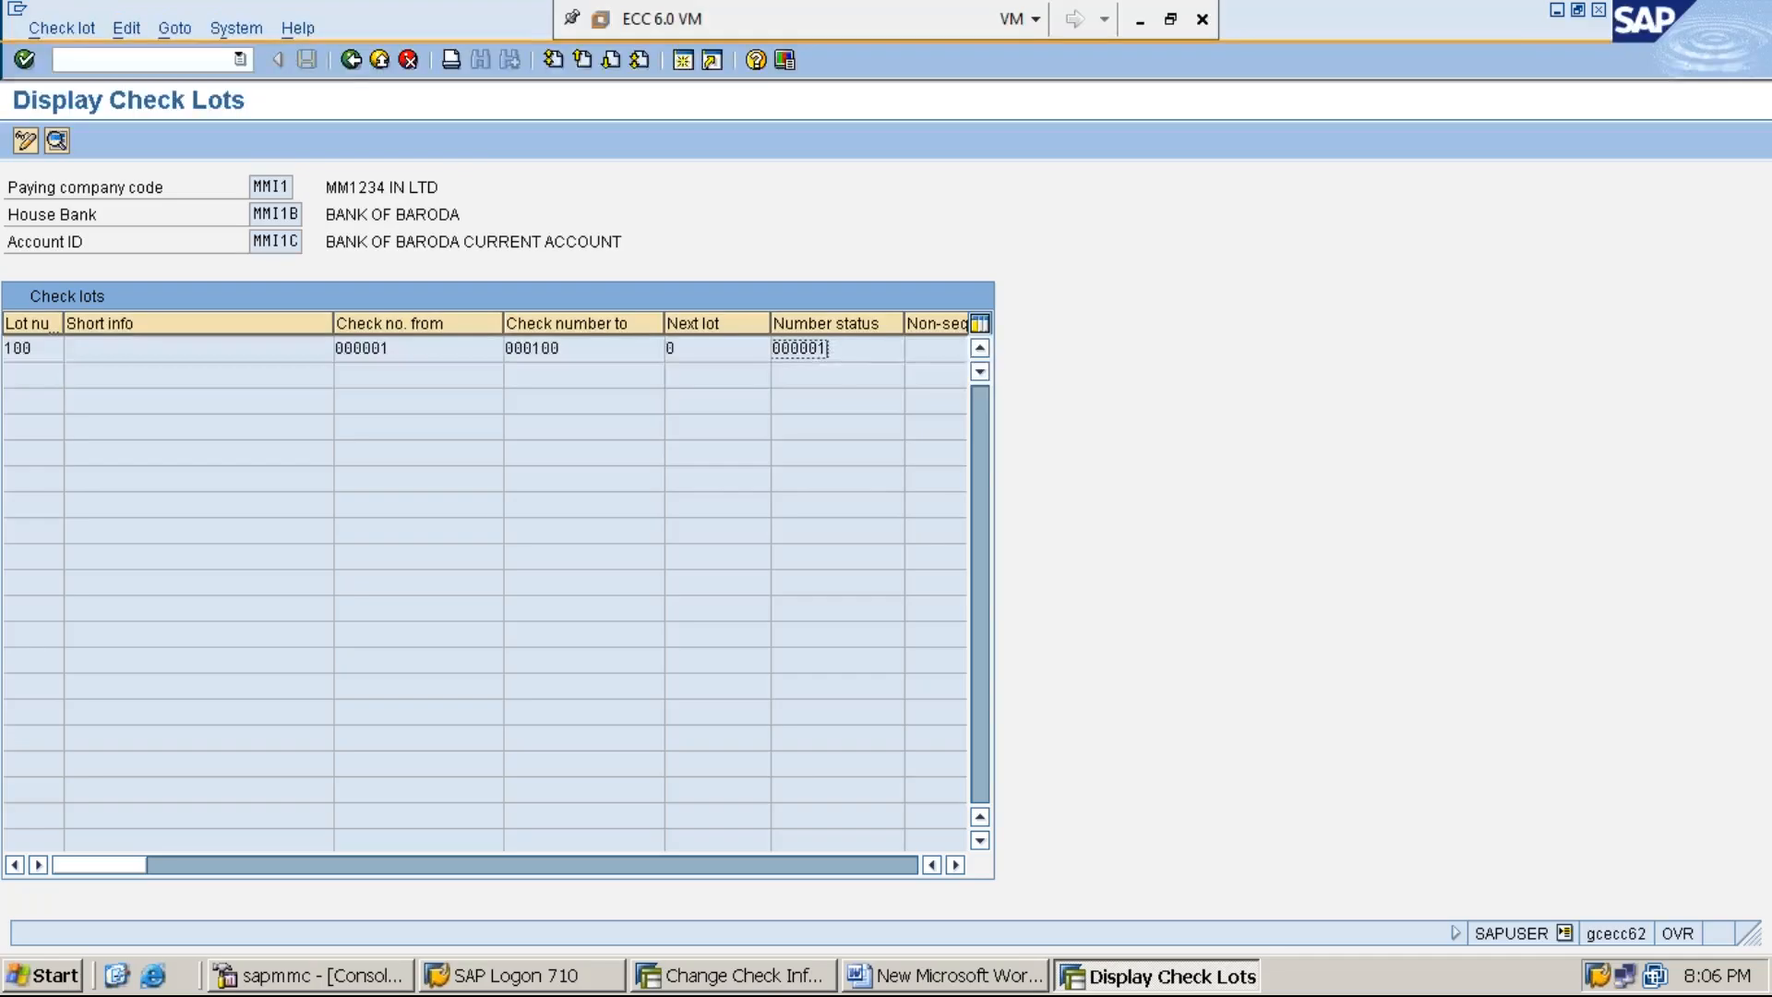
click(351, 60)
click(350, 60)
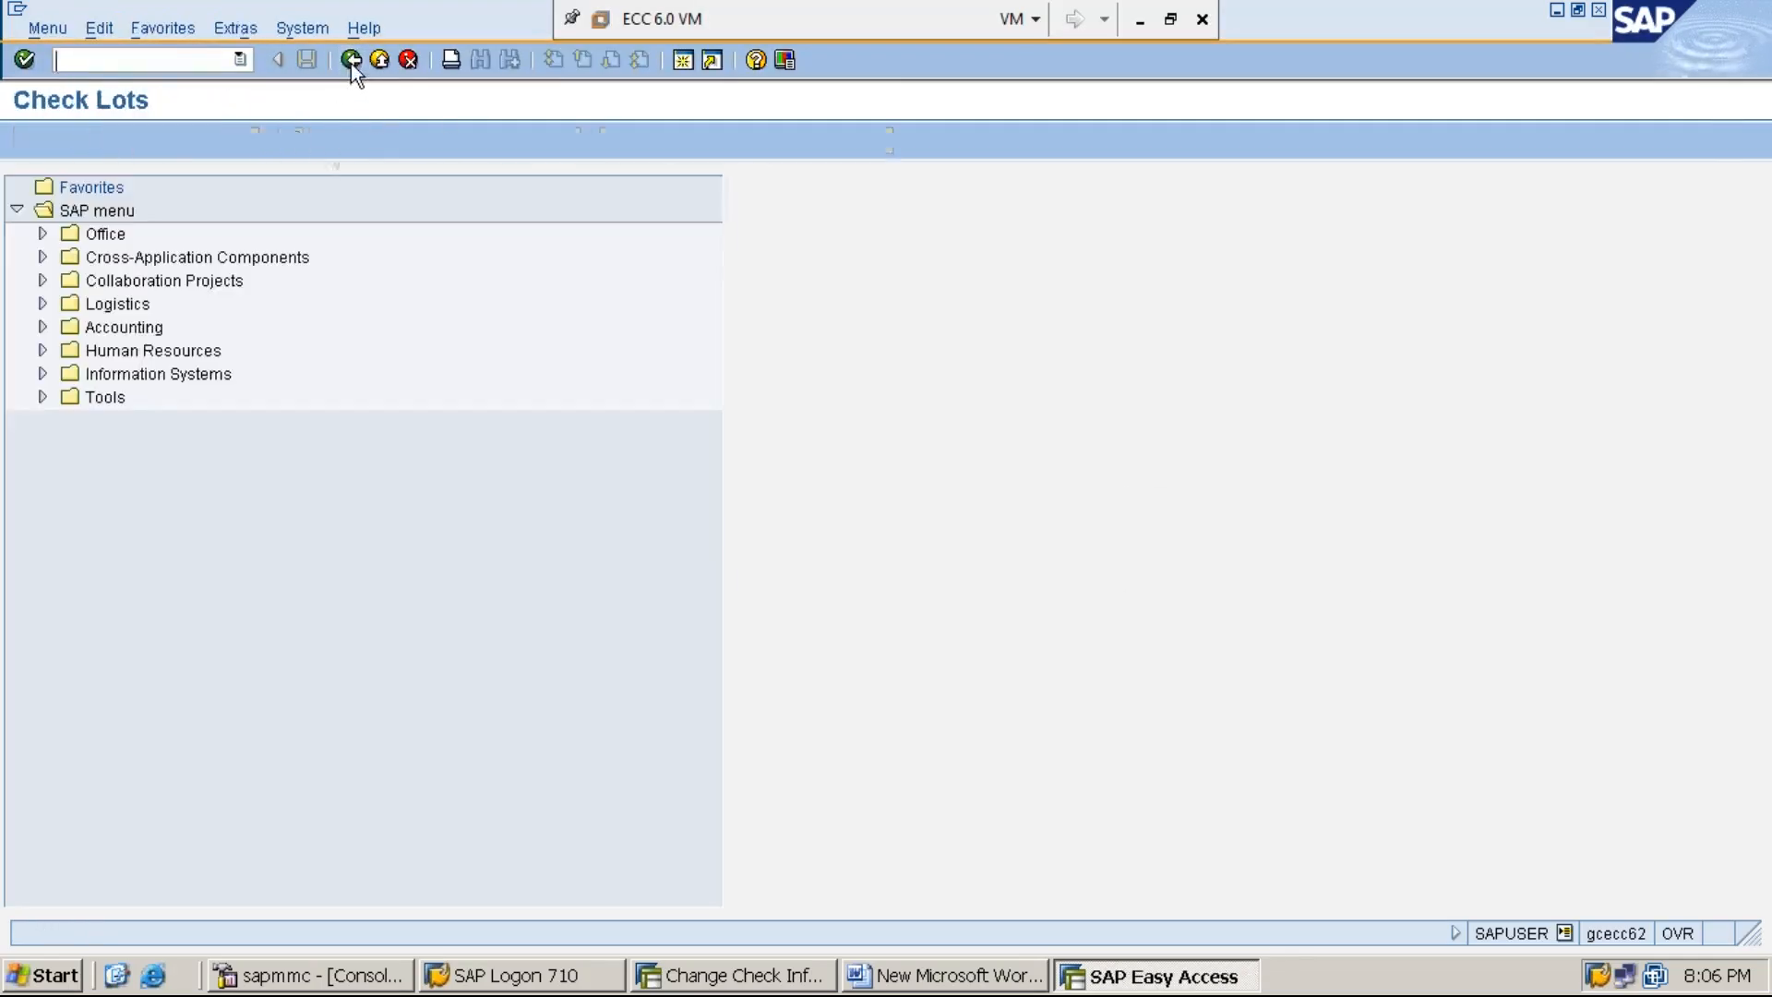
- Expand Accounting and Financial Accounting down to the Accounts Receivable folder
click(118, 328)
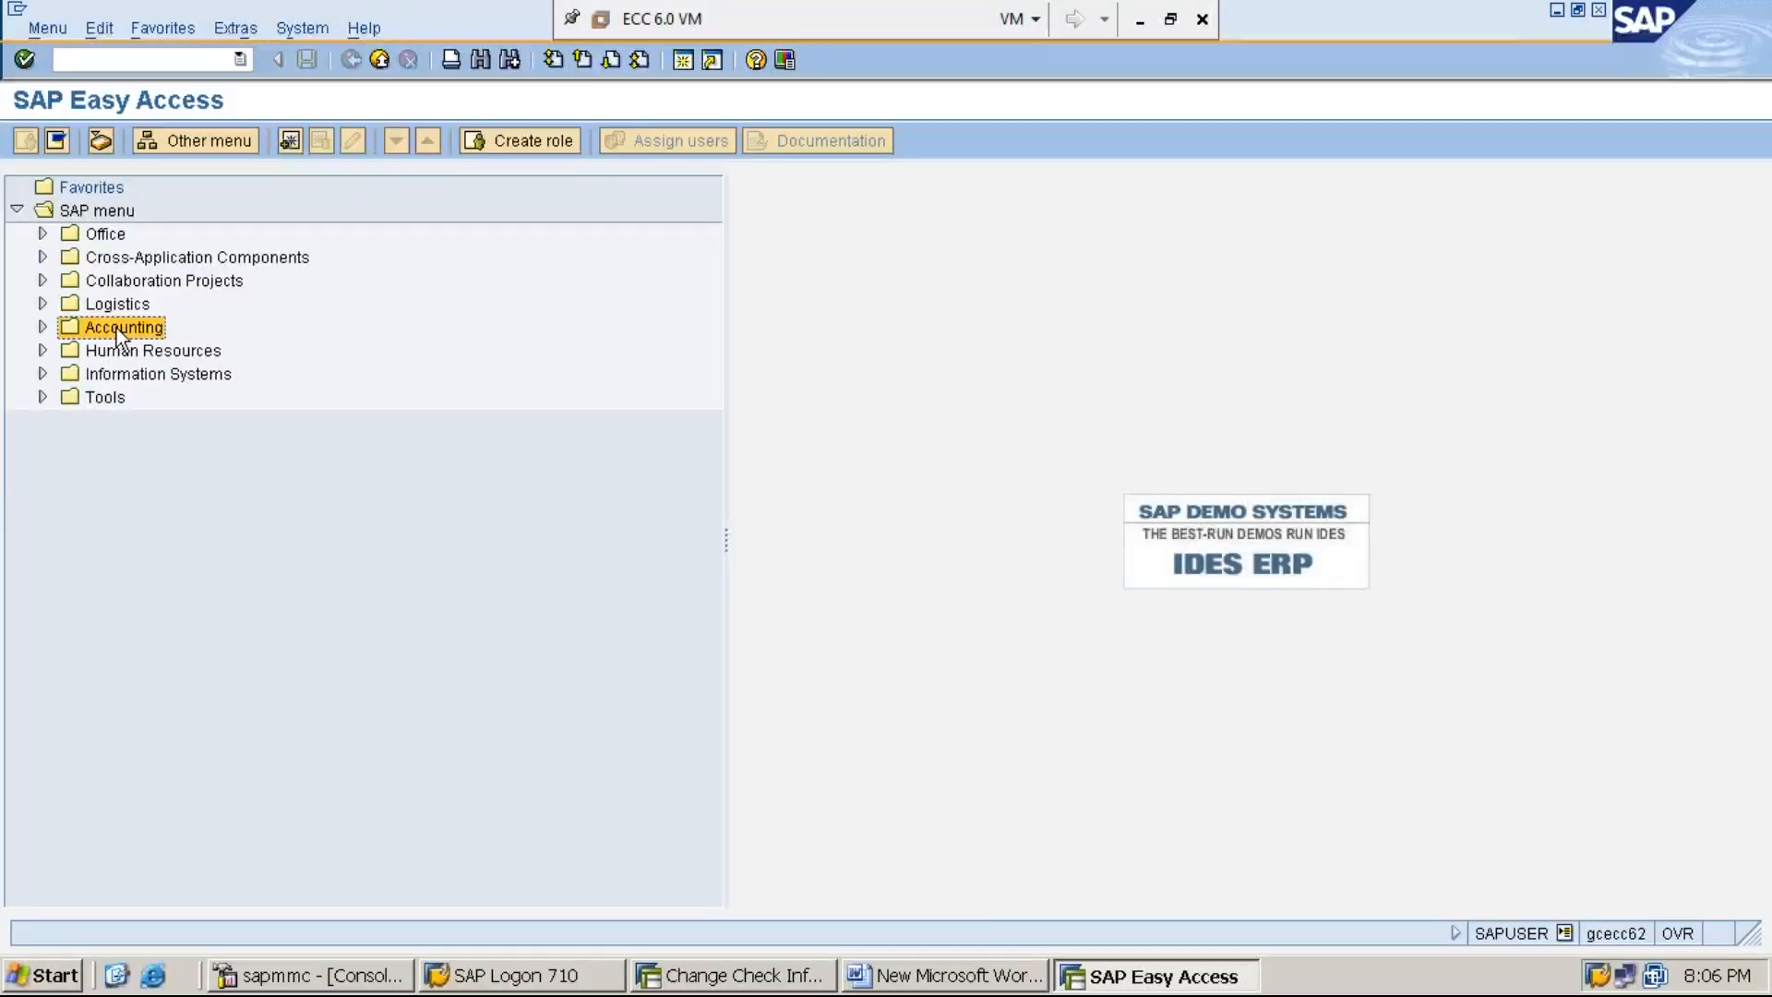
key(Right)
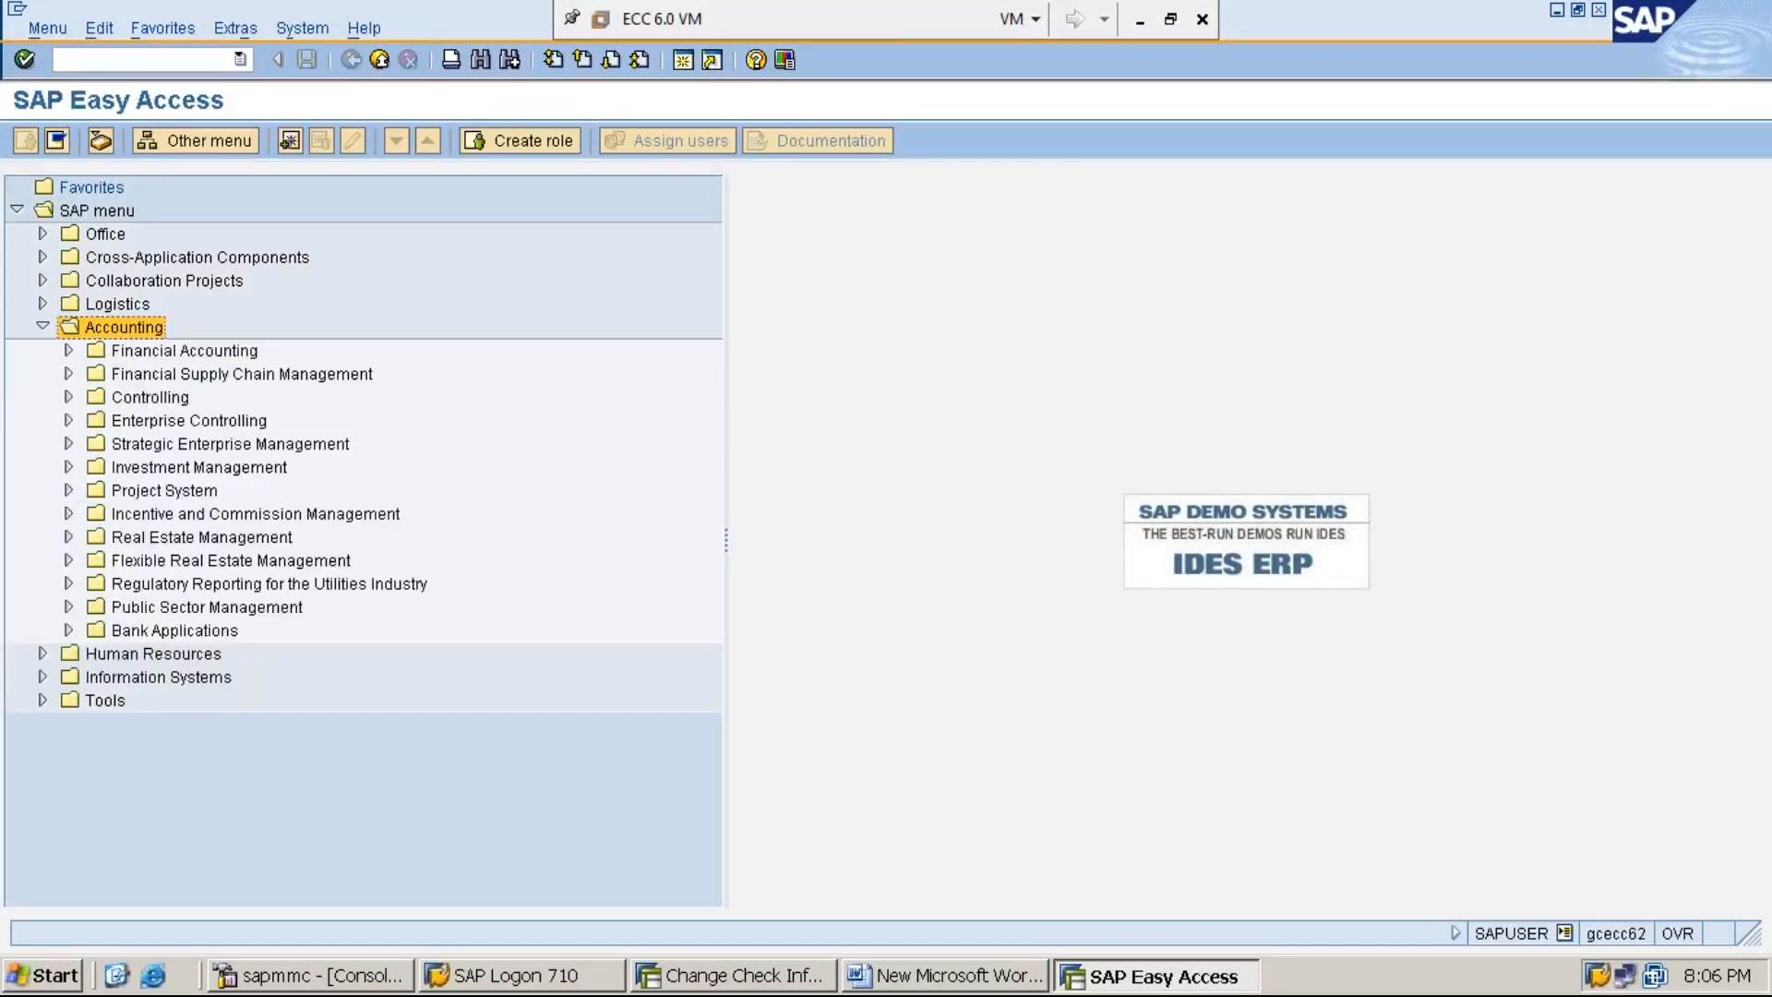
key(Down)
key(Right)
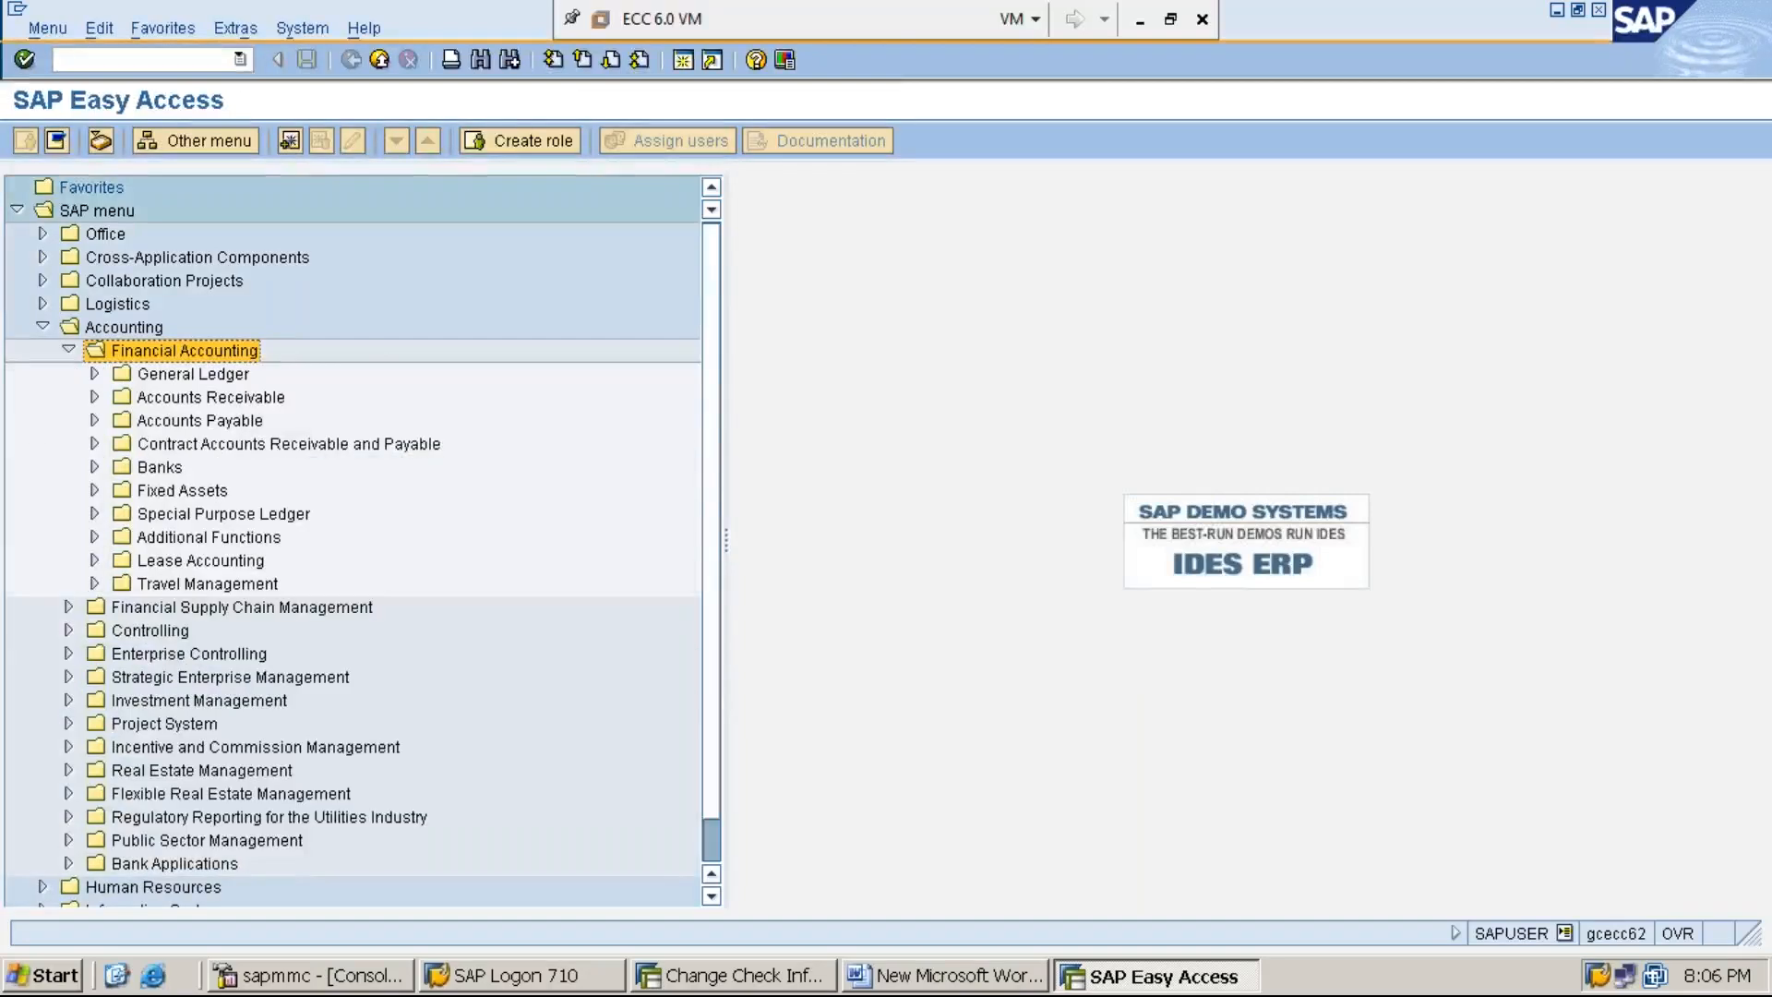
key(Down)
key(Down)
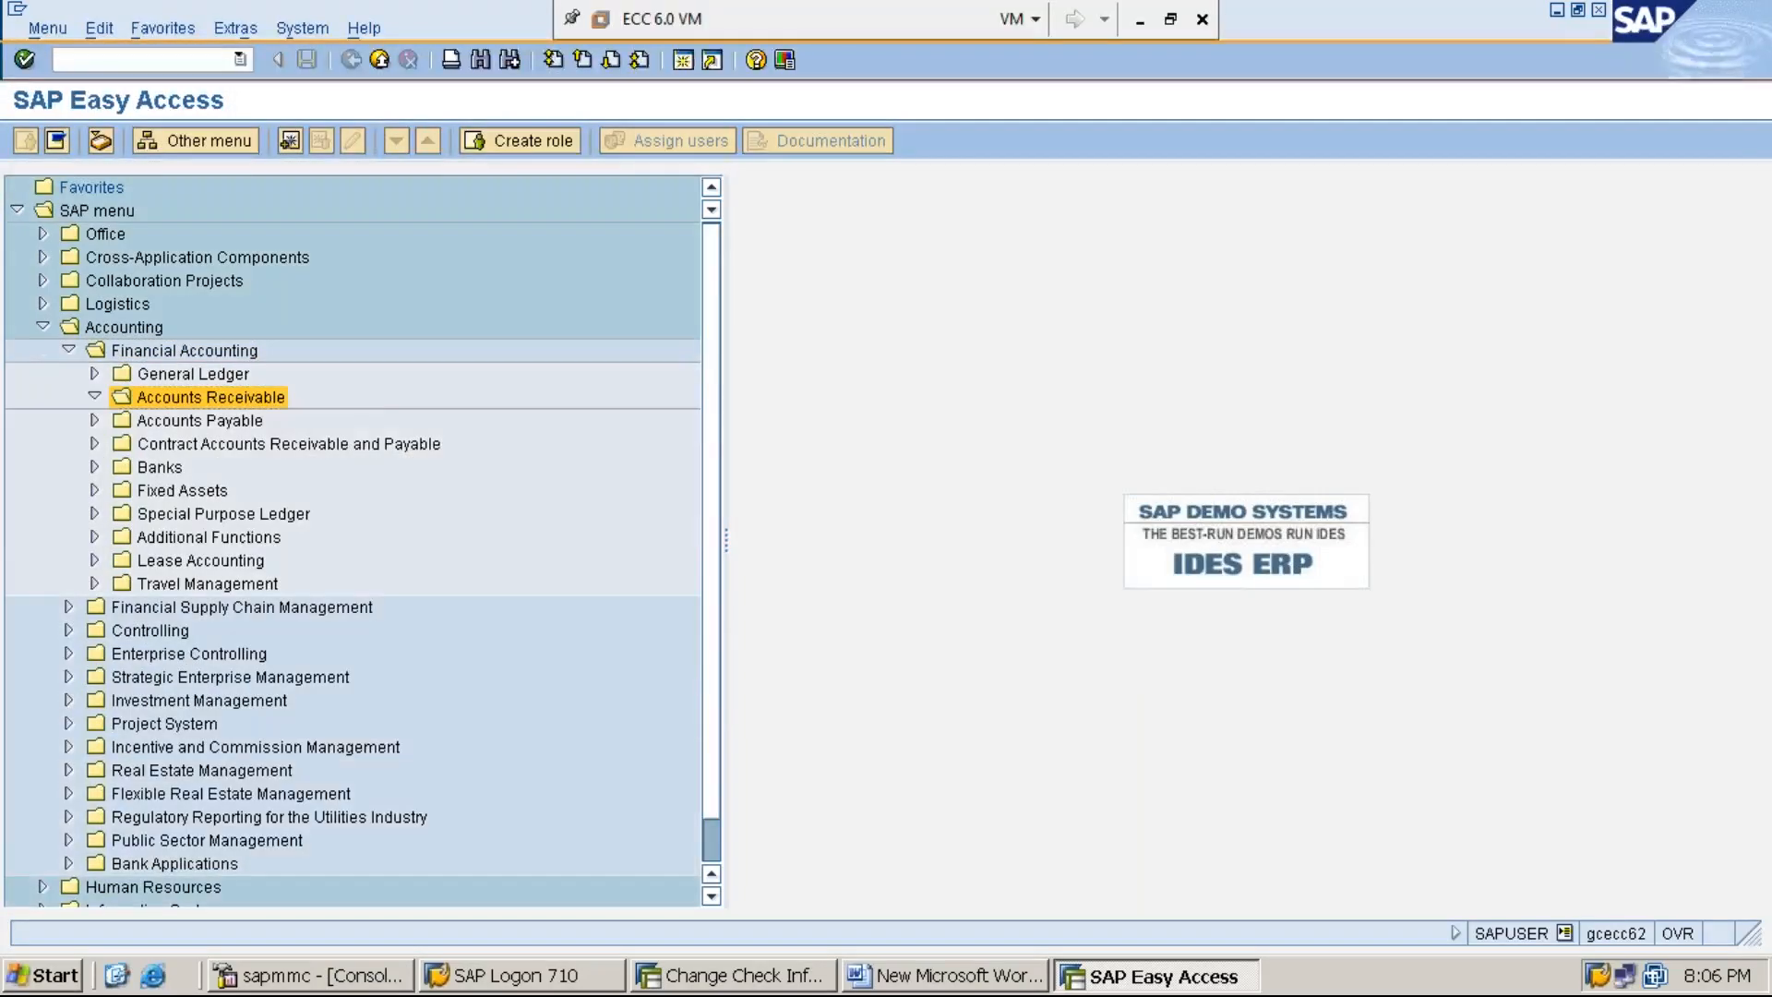
key(Right)
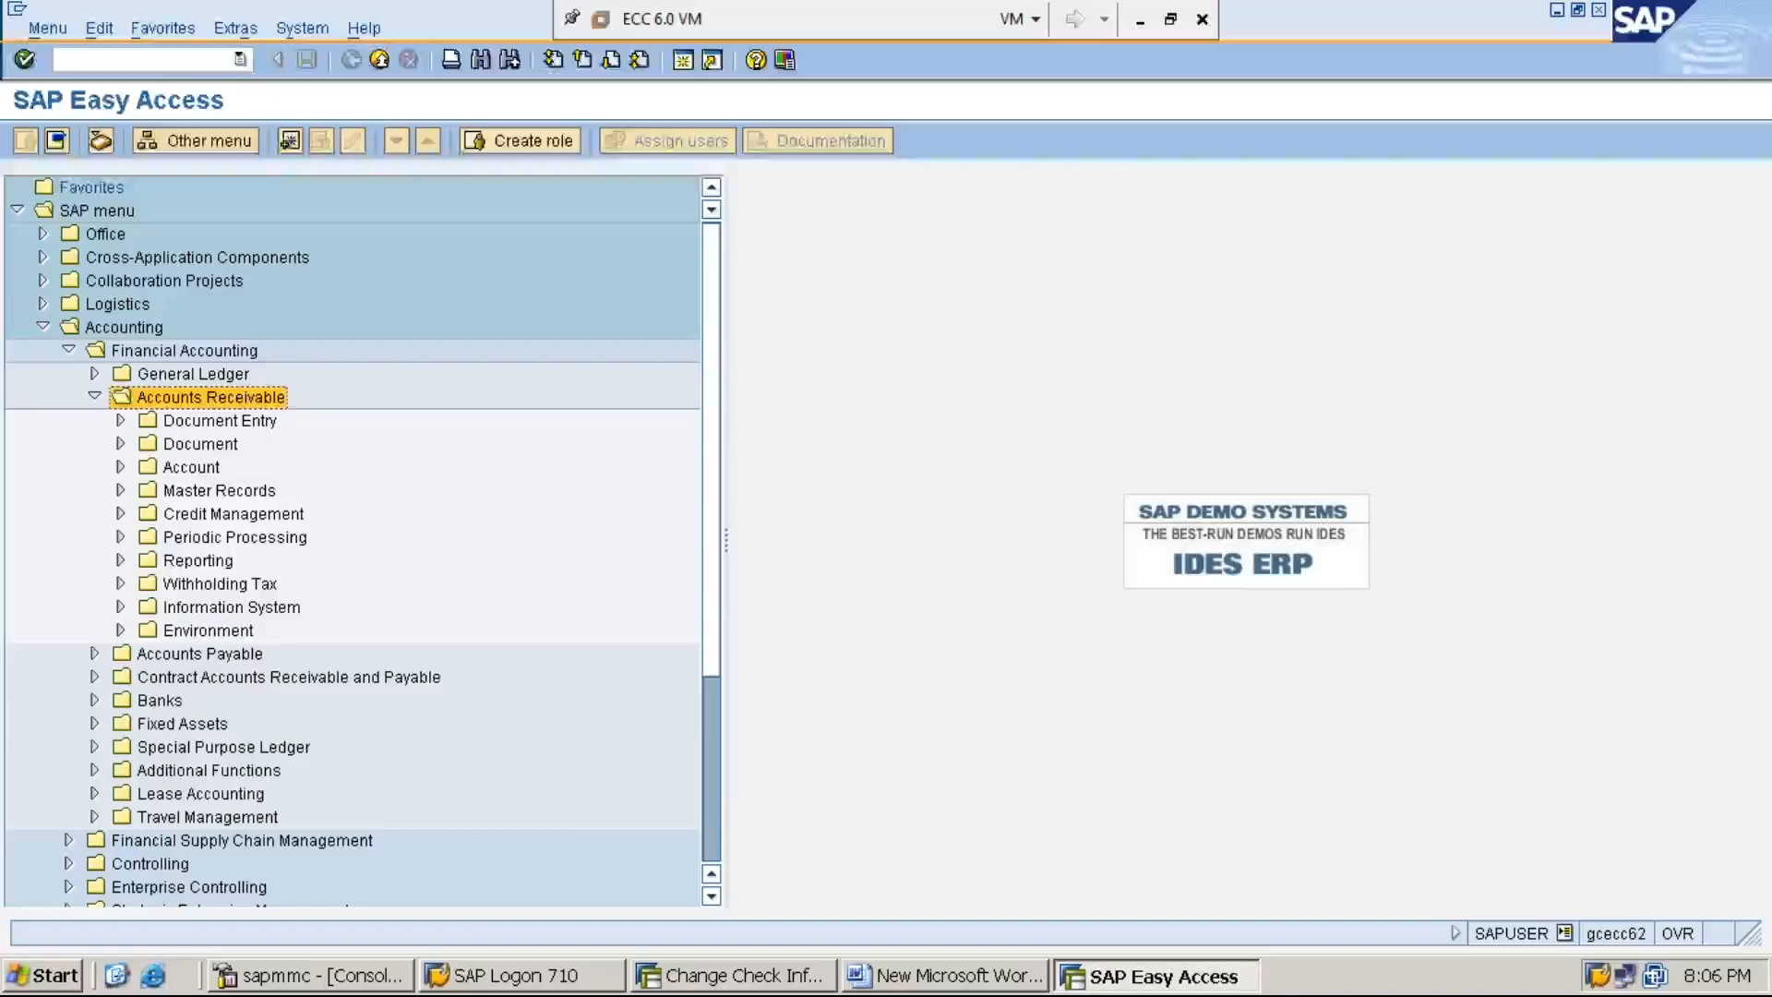
- Expand the Environment folder under Accounts Receivable and its Check Information subfolder
key(Down)
key(Down)
key(Down)
key(Down)
key(Down)
key(Down)
key(Down)
key(Down)
key(Down)
key(Down)
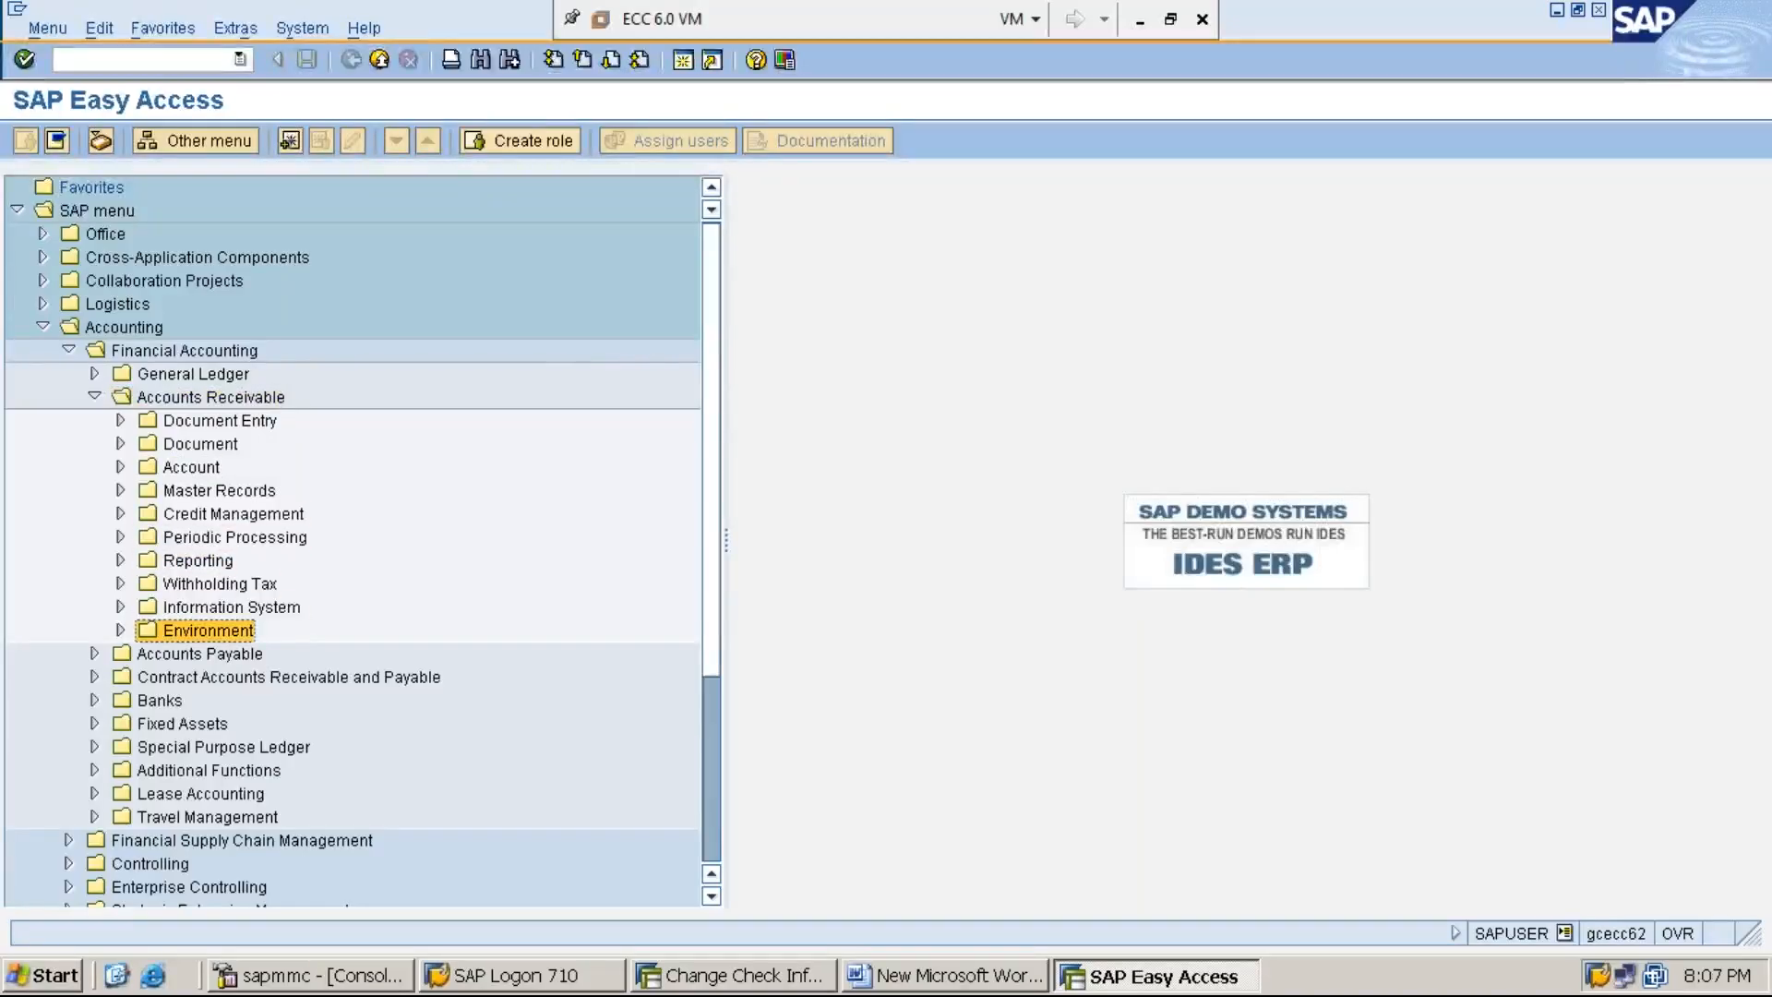
key(Right)
key(Down)
key(Down)
key(Down)
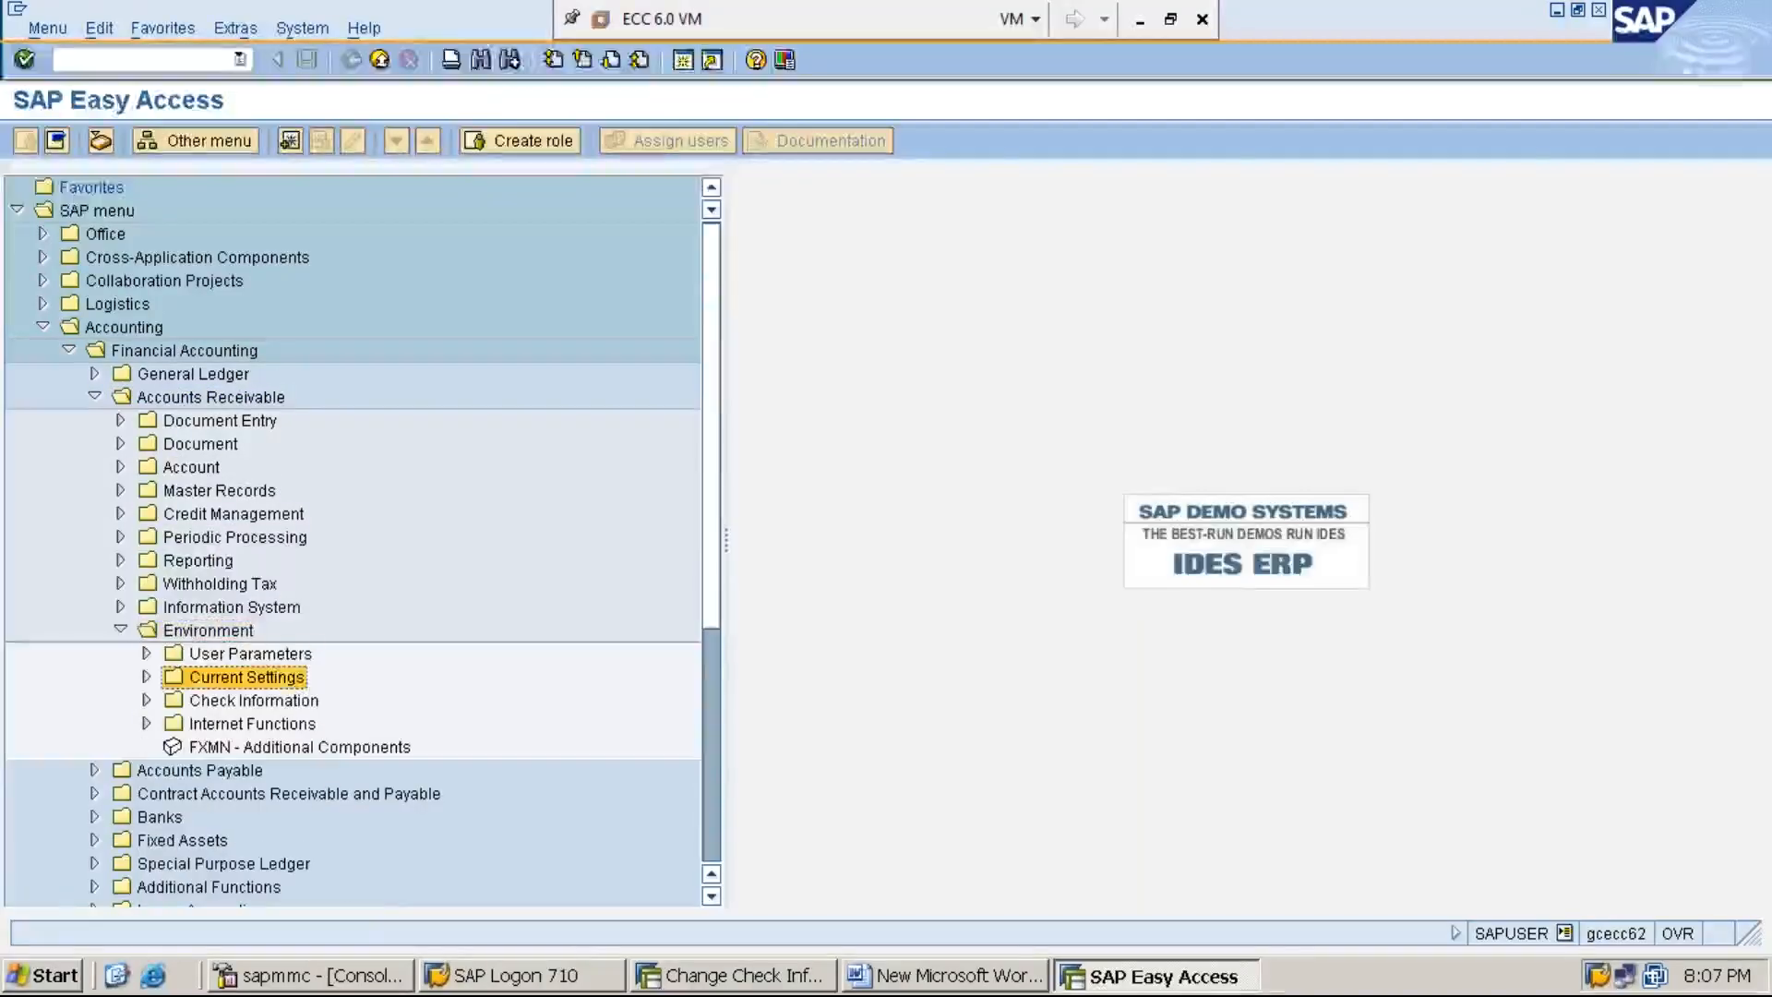
key(Right)
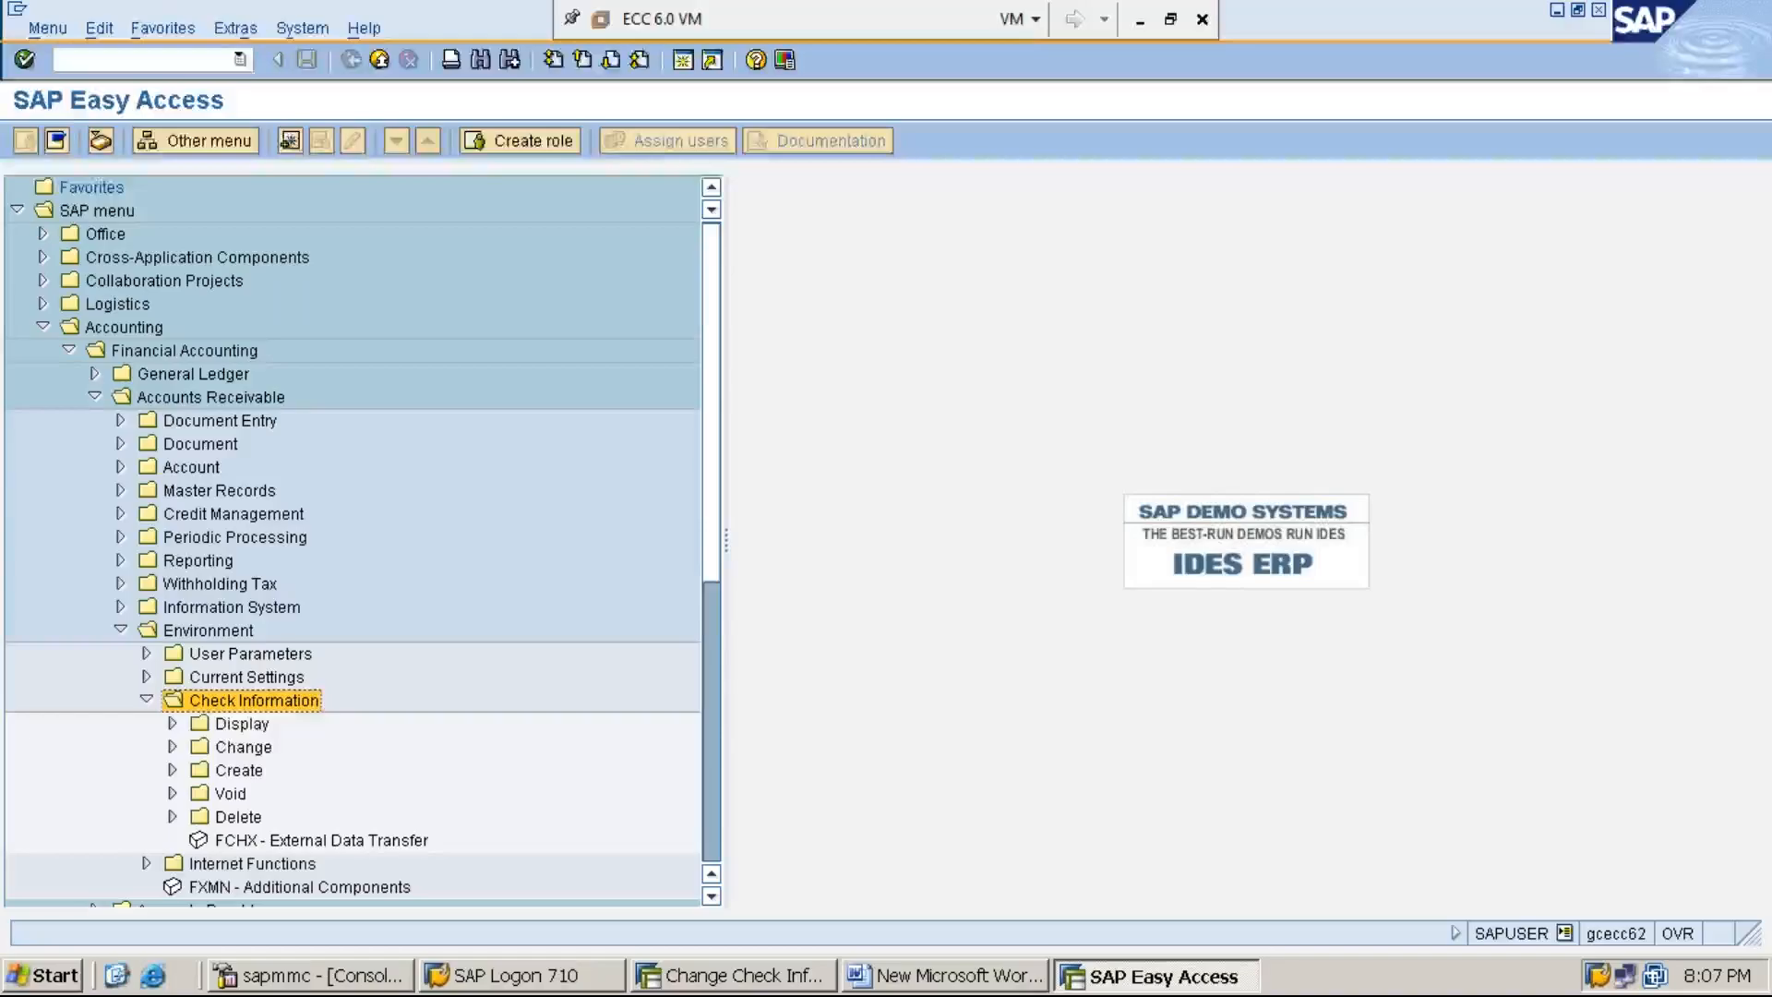
- Expand the Display and Change folders under Accounts Receivable's Check Information
key(Down)
key(Down)
key(Up)
key(Down)
key(Up)
key(Right)
key(Down)
key(Down)
key(Down)
key(Down)
key(Right)
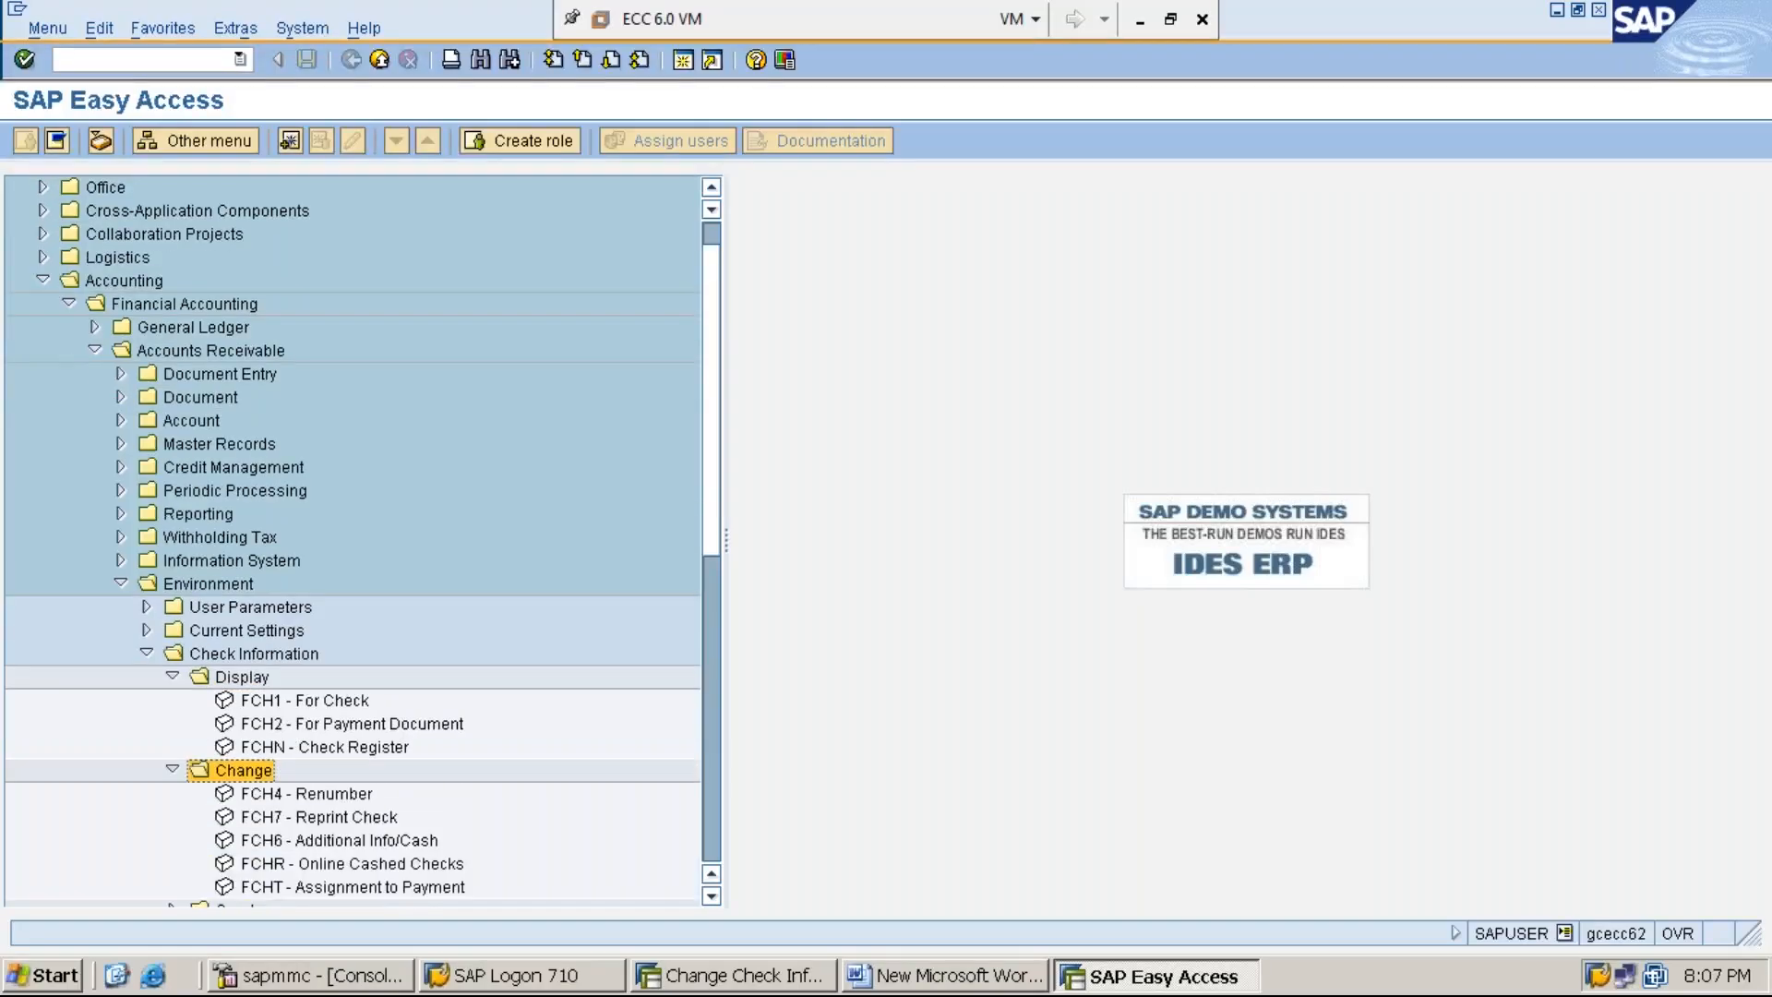
- Expand the Create folder under Check Information and locate FCH5 - Manual Checks and FCH6 - Additional Info/Cash
key(Down)
key(Down)
key(Down)
key(Down)
key(Down)
key(Down)
key(Down)
key(Down)
key(Down)
key(Up)
key(Up)
key(Up)
key(Right)
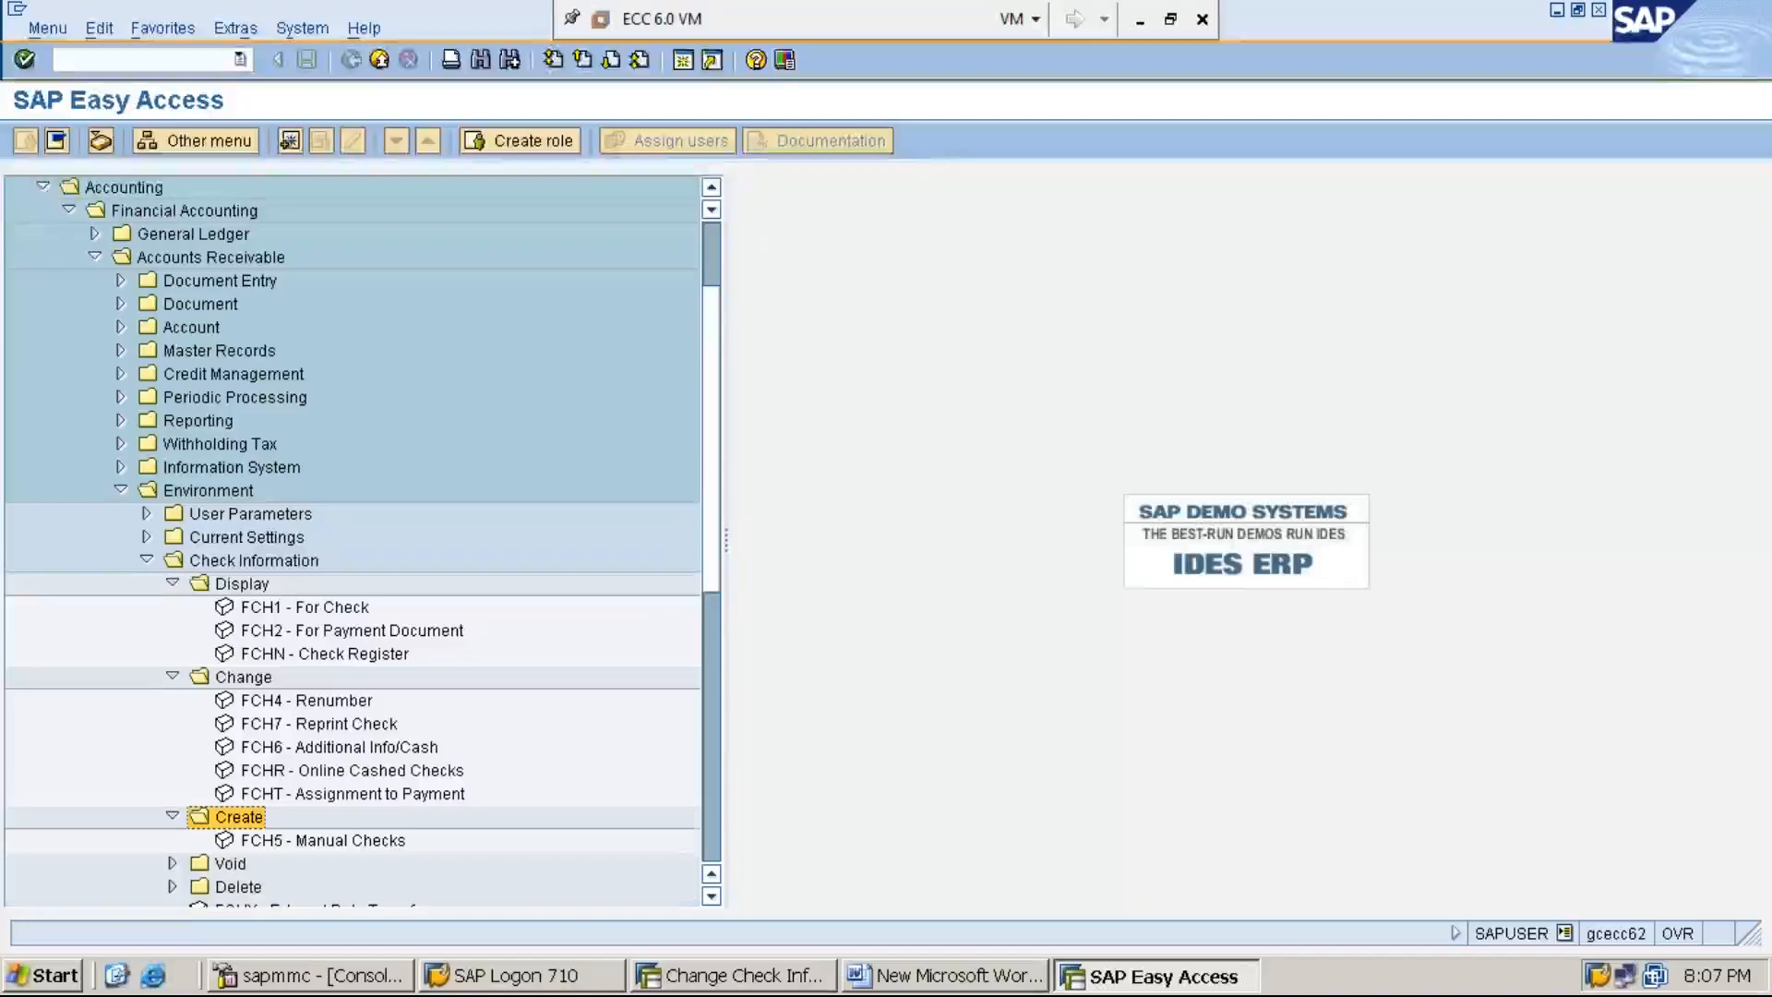
click(335, 840)
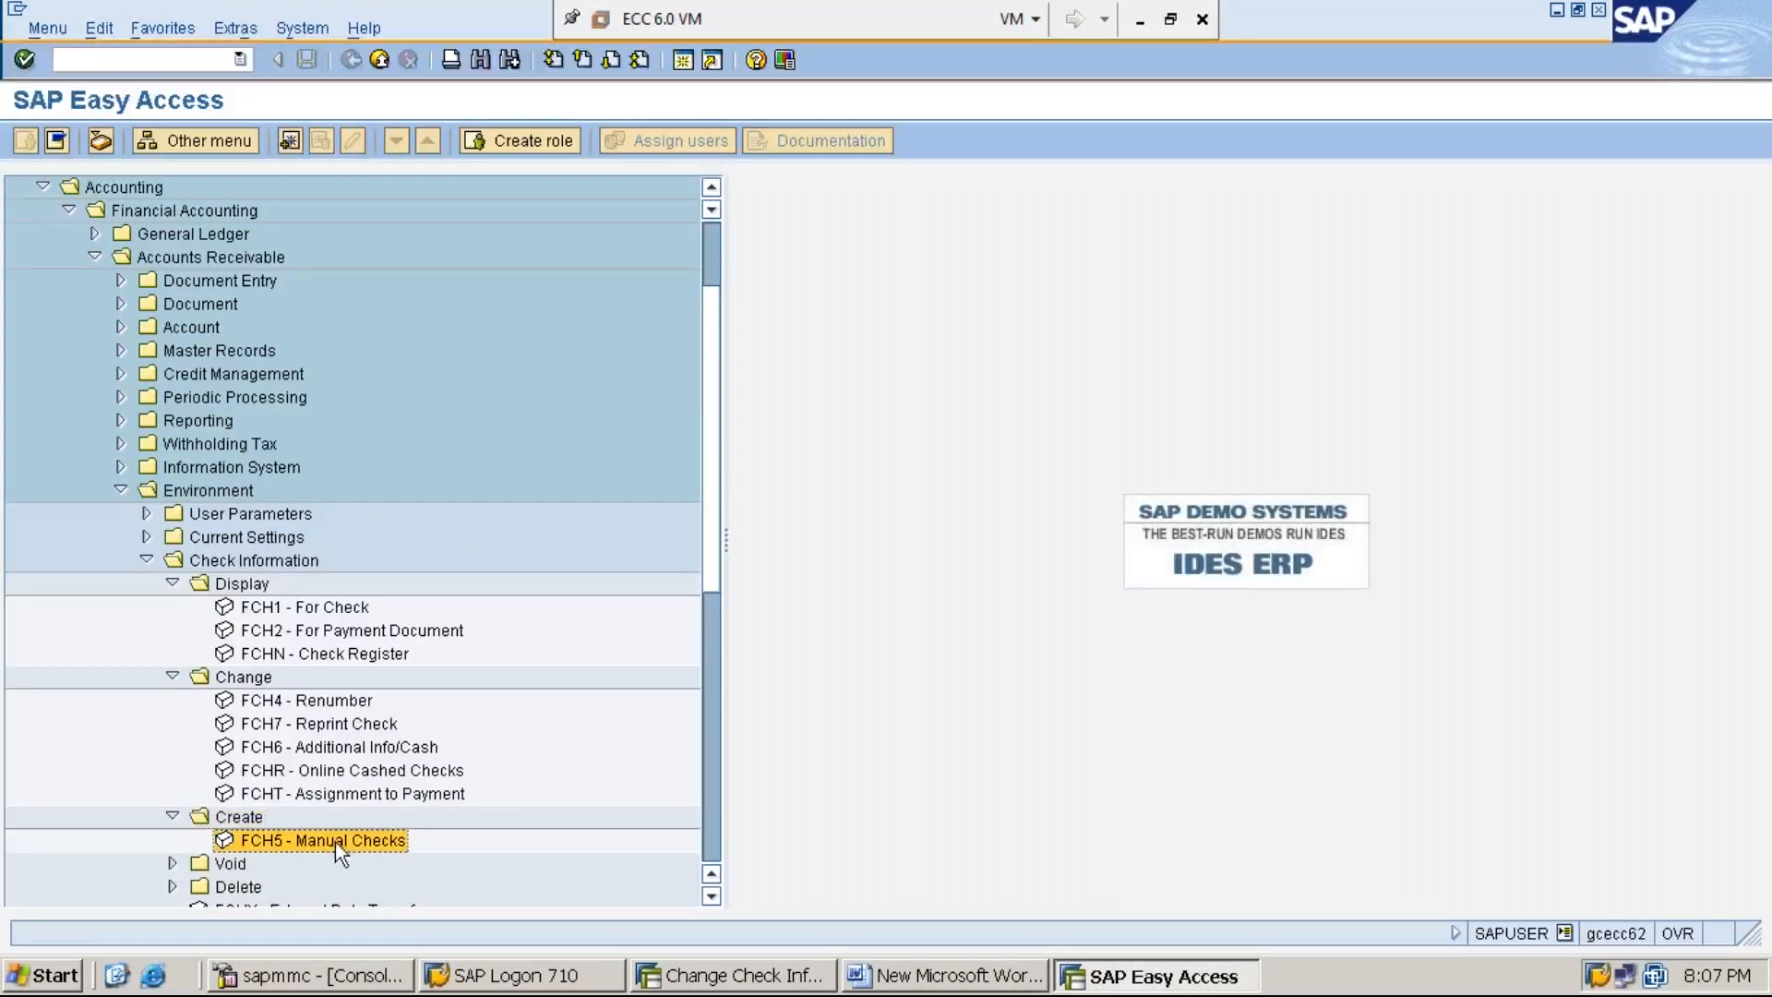
click(277, 748)
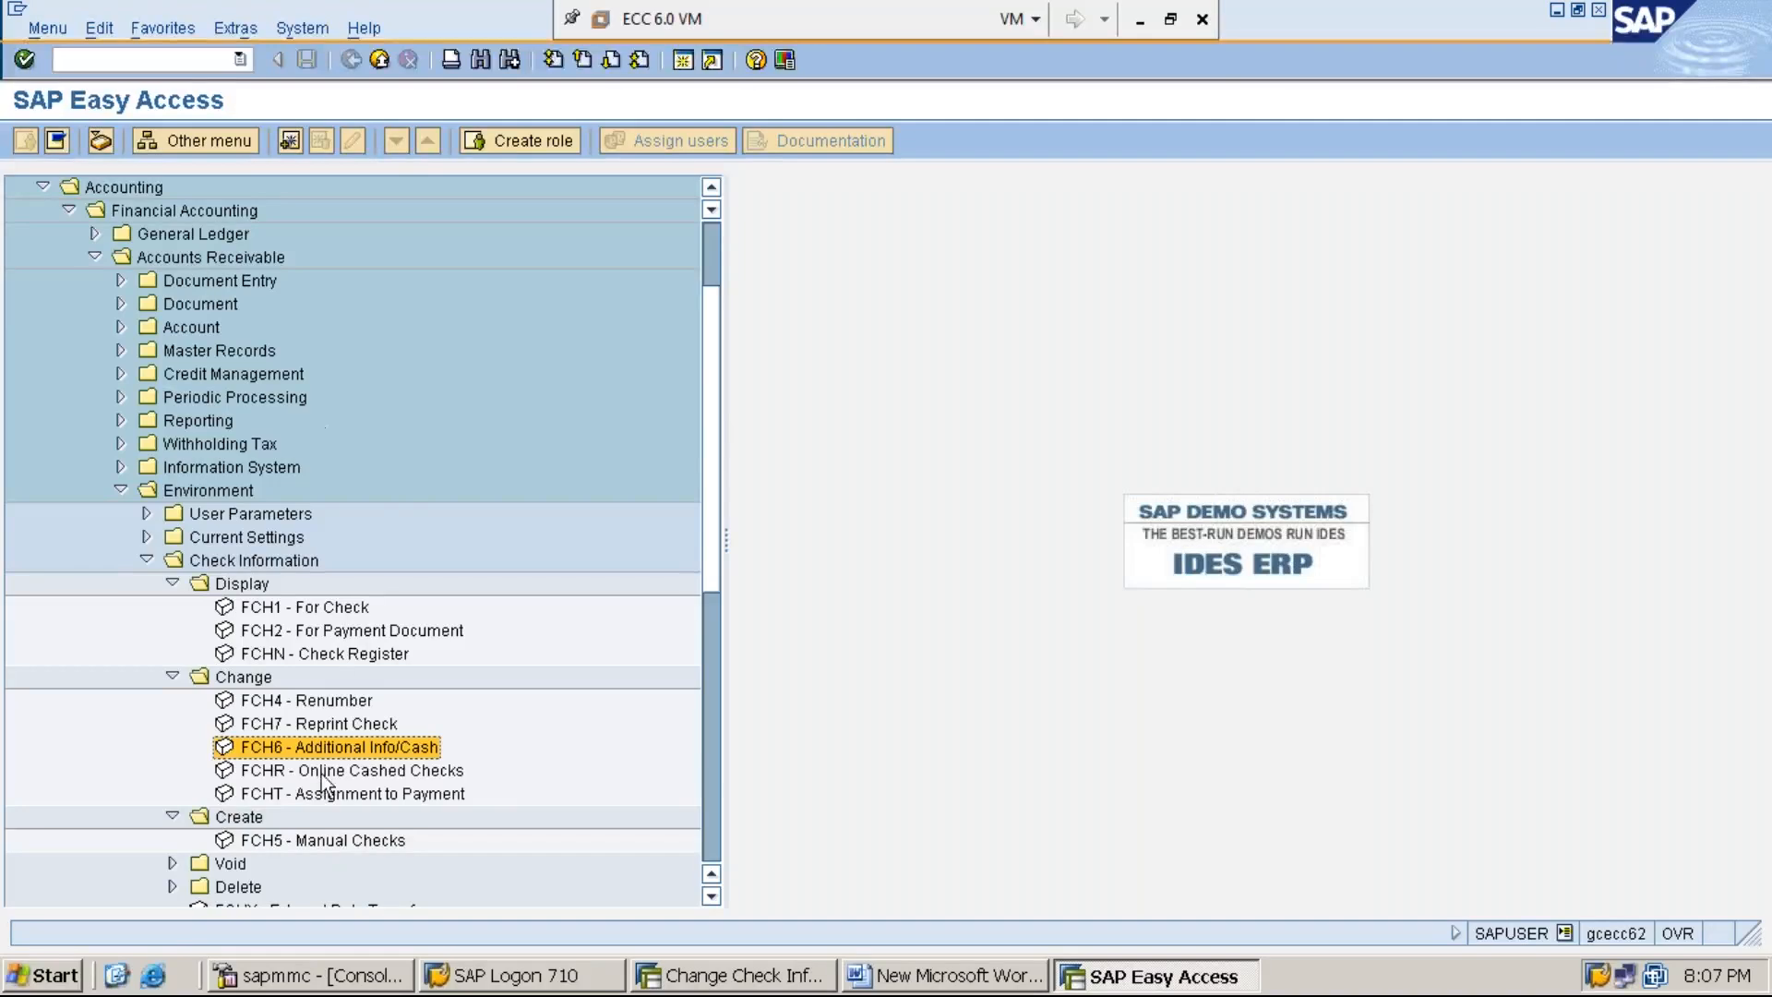
- Collapse the Accounts Receivable menu path from the Change folder up to the Accounting folder
key(Left)
key(Left)
key(Left)
key(Left)
key(Left)
key(Left)
key(Left)
key(Left)
key(Left)
key(Left)
key(Left)
key(Left)
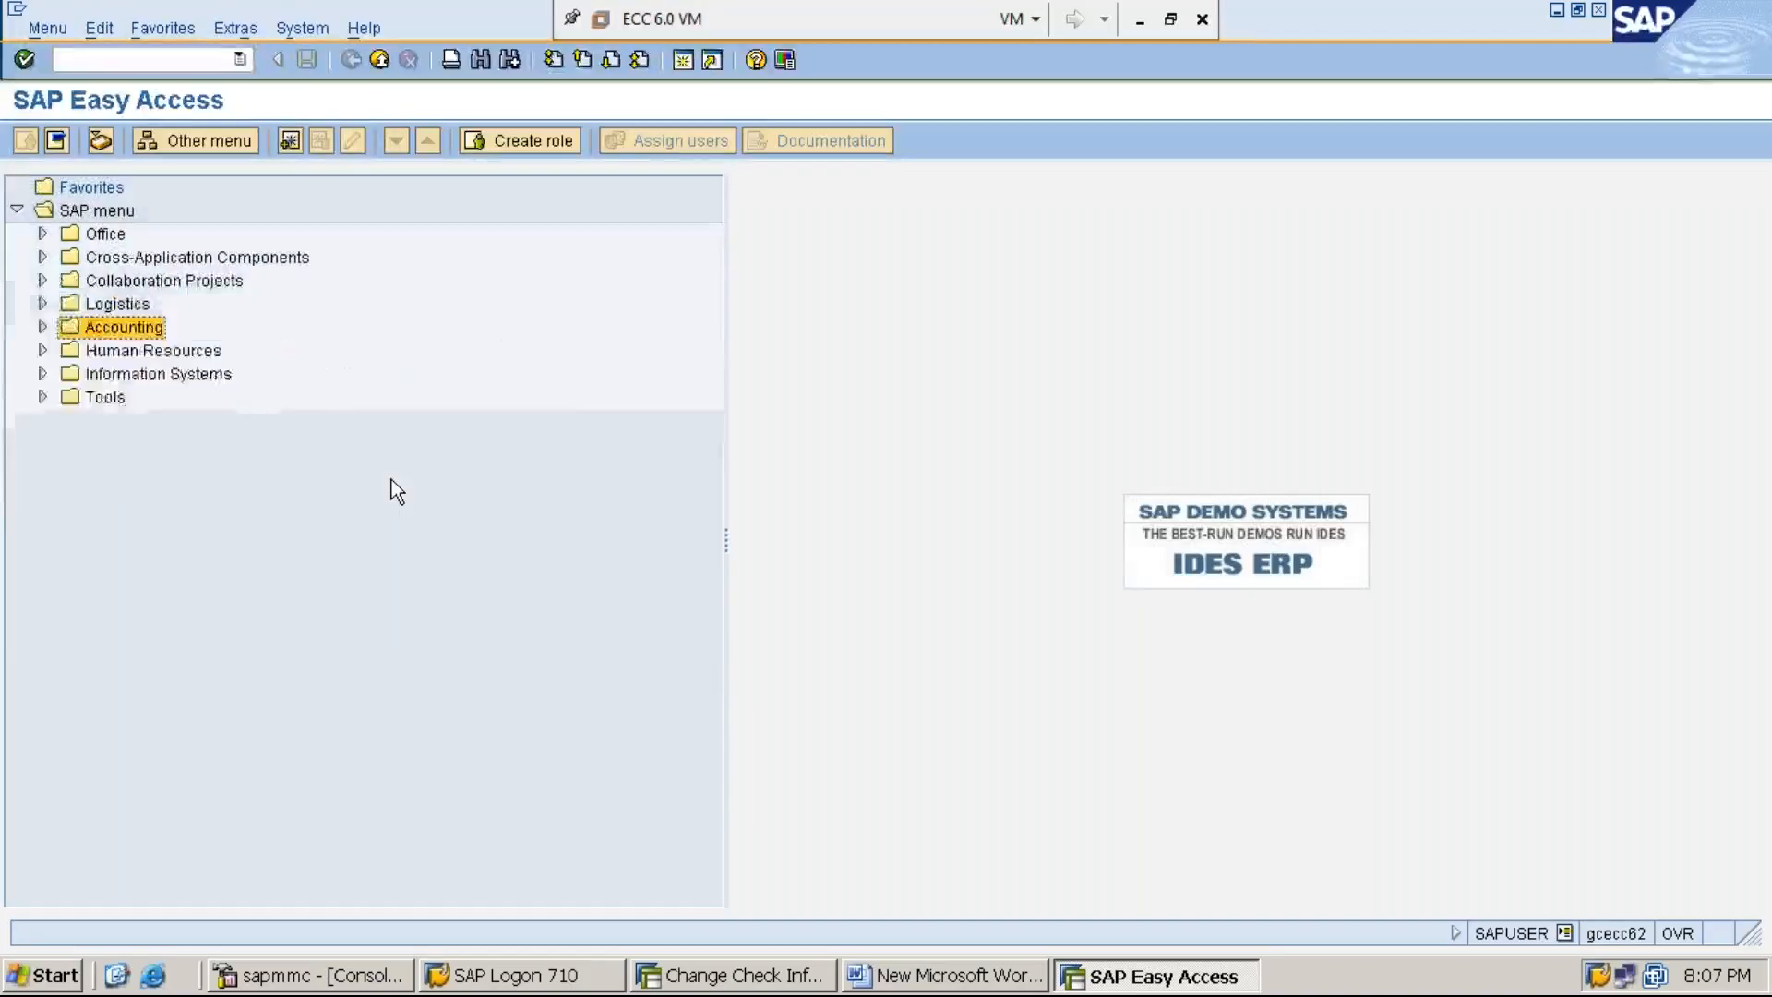
- Expand Accounting and Financial Accounting again and select the Accounts Payable folder
key(Right)
key(Down)
key(Down)
key(Up)
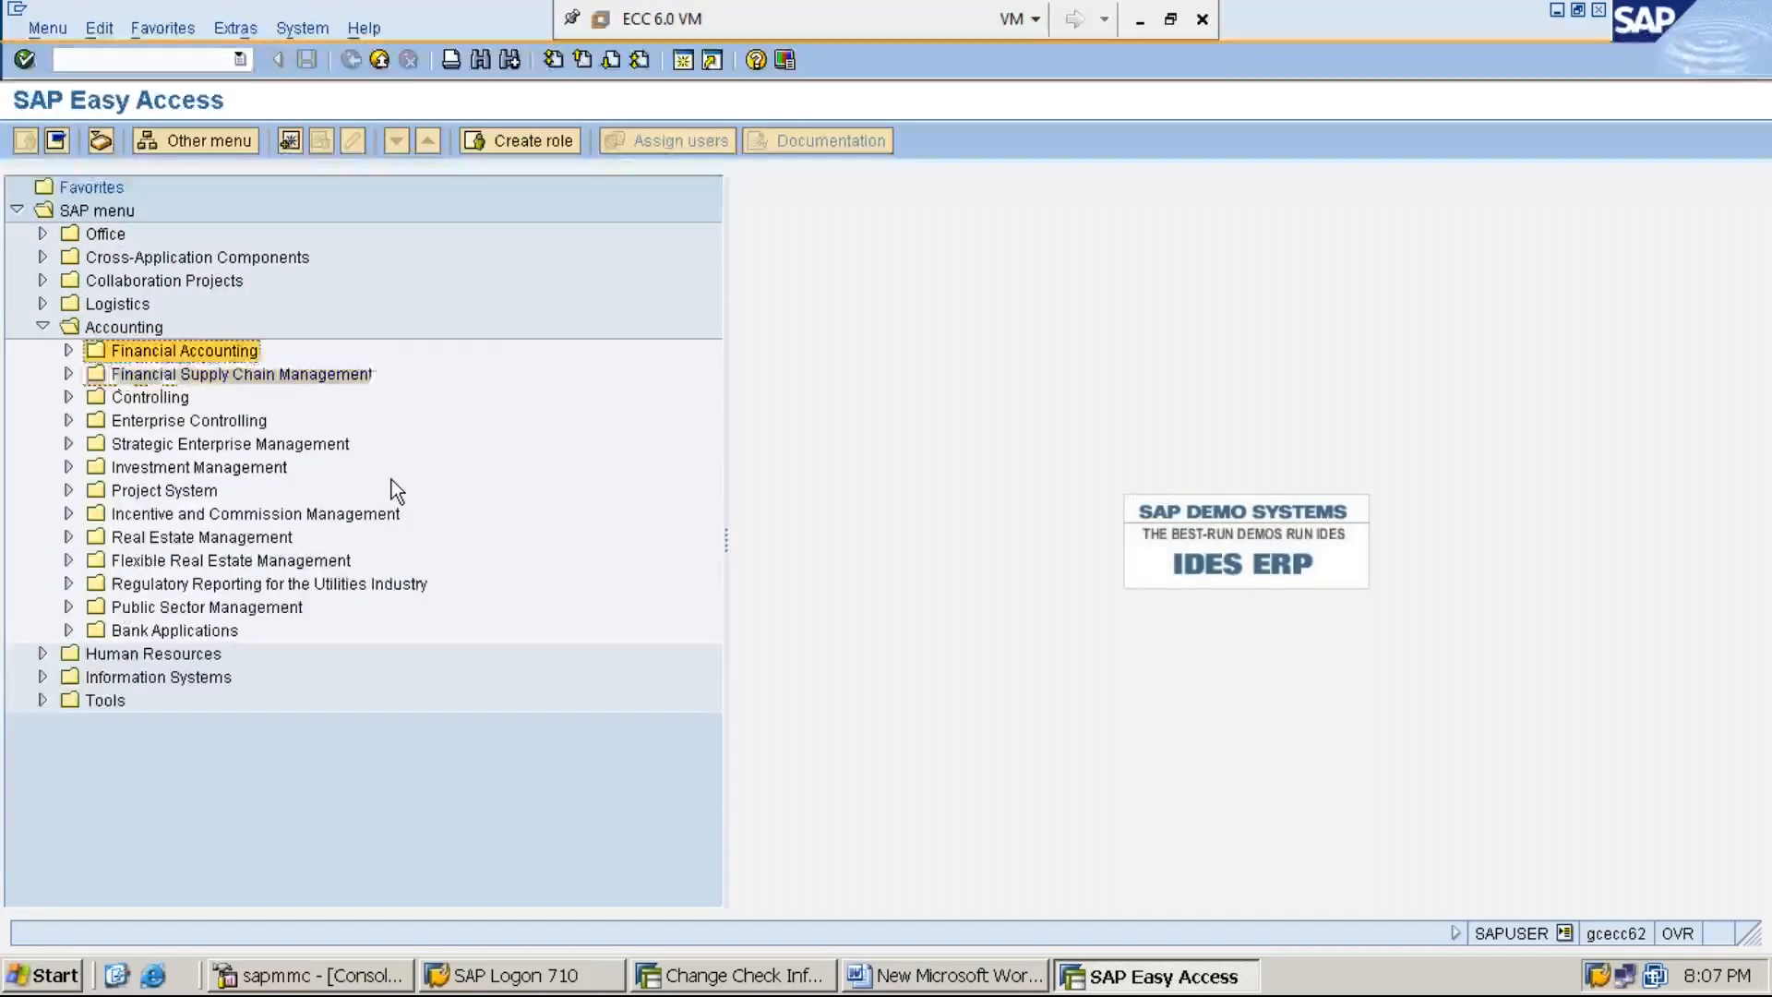
key(Right)
key(Down)
key(Down)
key(Down)
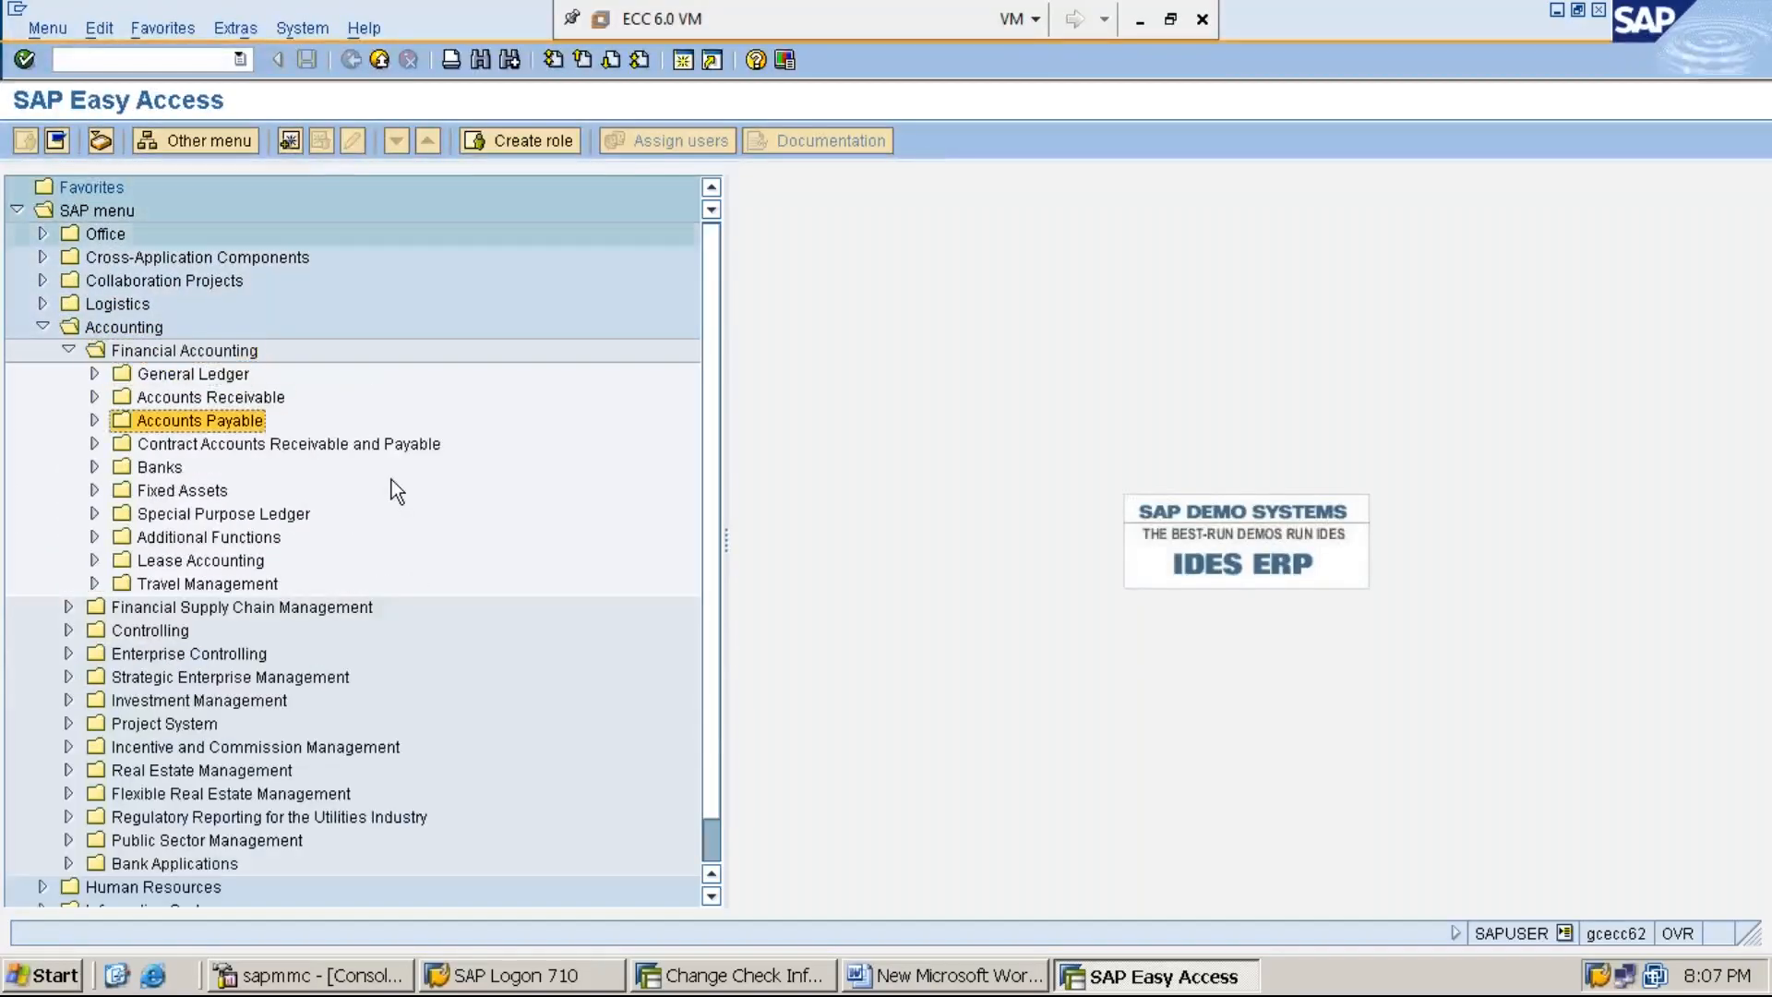
- Expand Accounts Payable, its Environment folder, and the Check Information subfolder
key(Right)
key(Down)
key(Down)
key(Down)
key(Down)
key(Down)
key(Down)
key(Down)
key(Down)
key(Down)
key(Right)
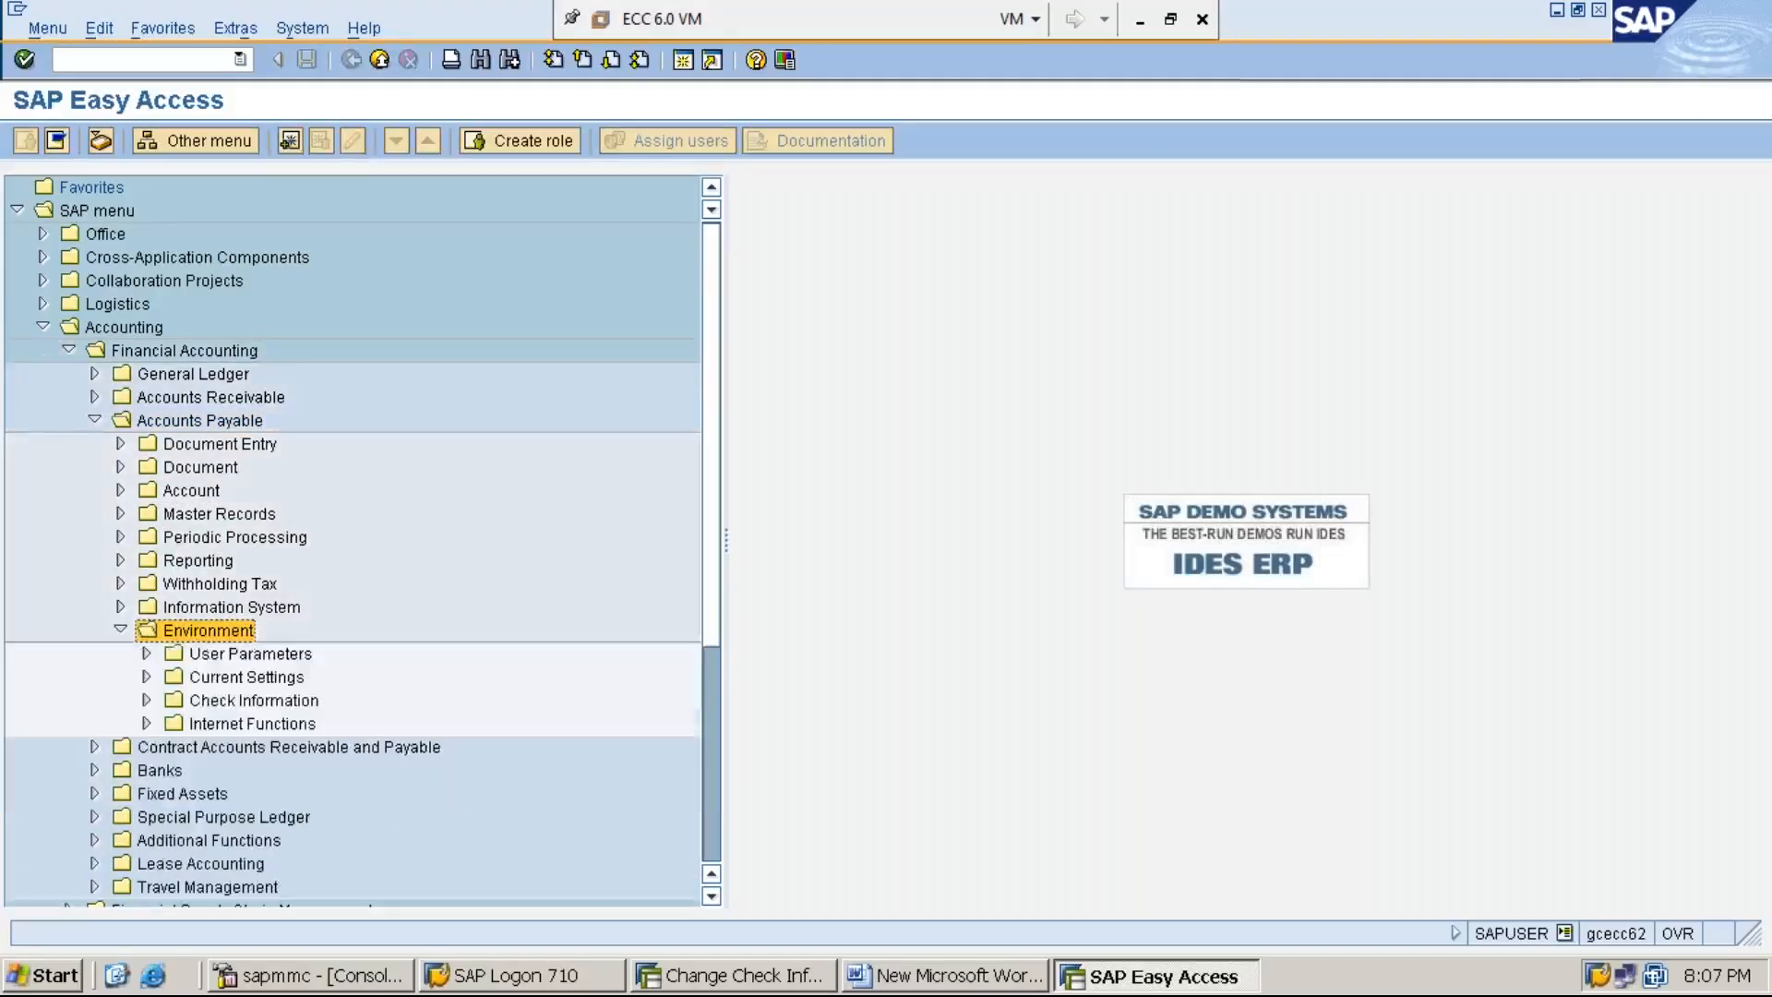
key(Down)
key(Down)
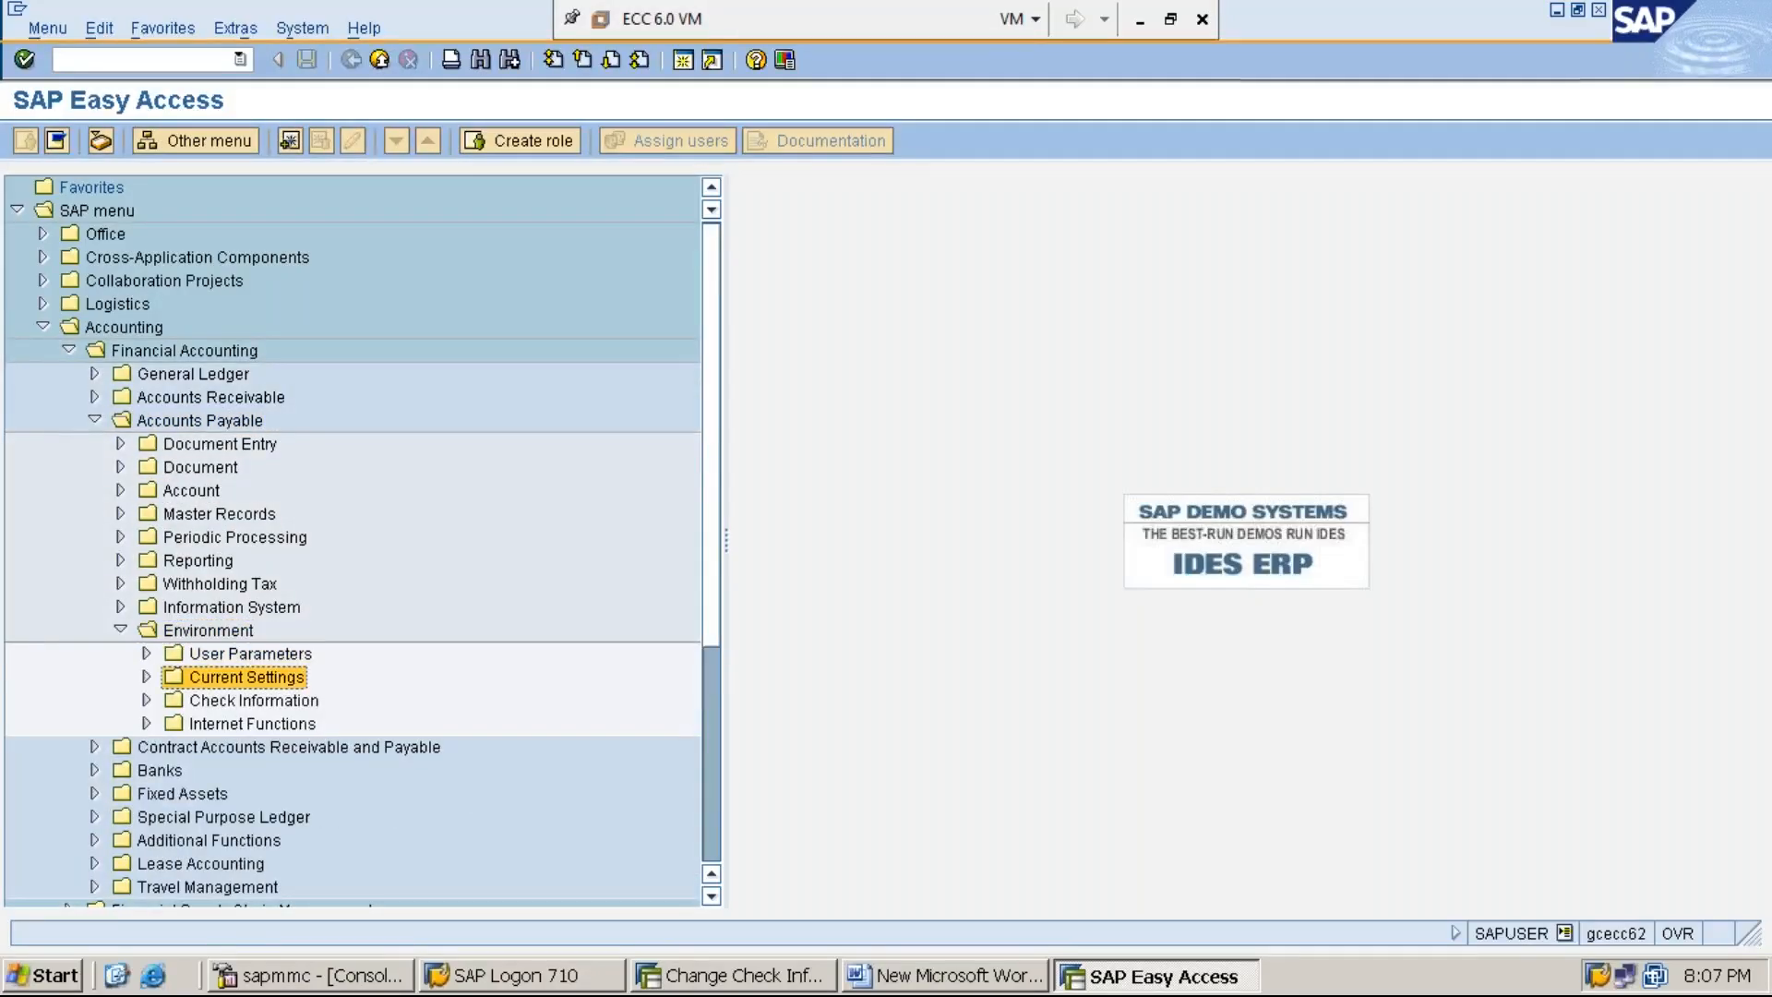
- Expand the Create and Change folders under Accounts Payable's Check Information and select FCH5 - Manual Checks
key(Down)
key(Right)
key(Down)
key(Down)
key(Down)
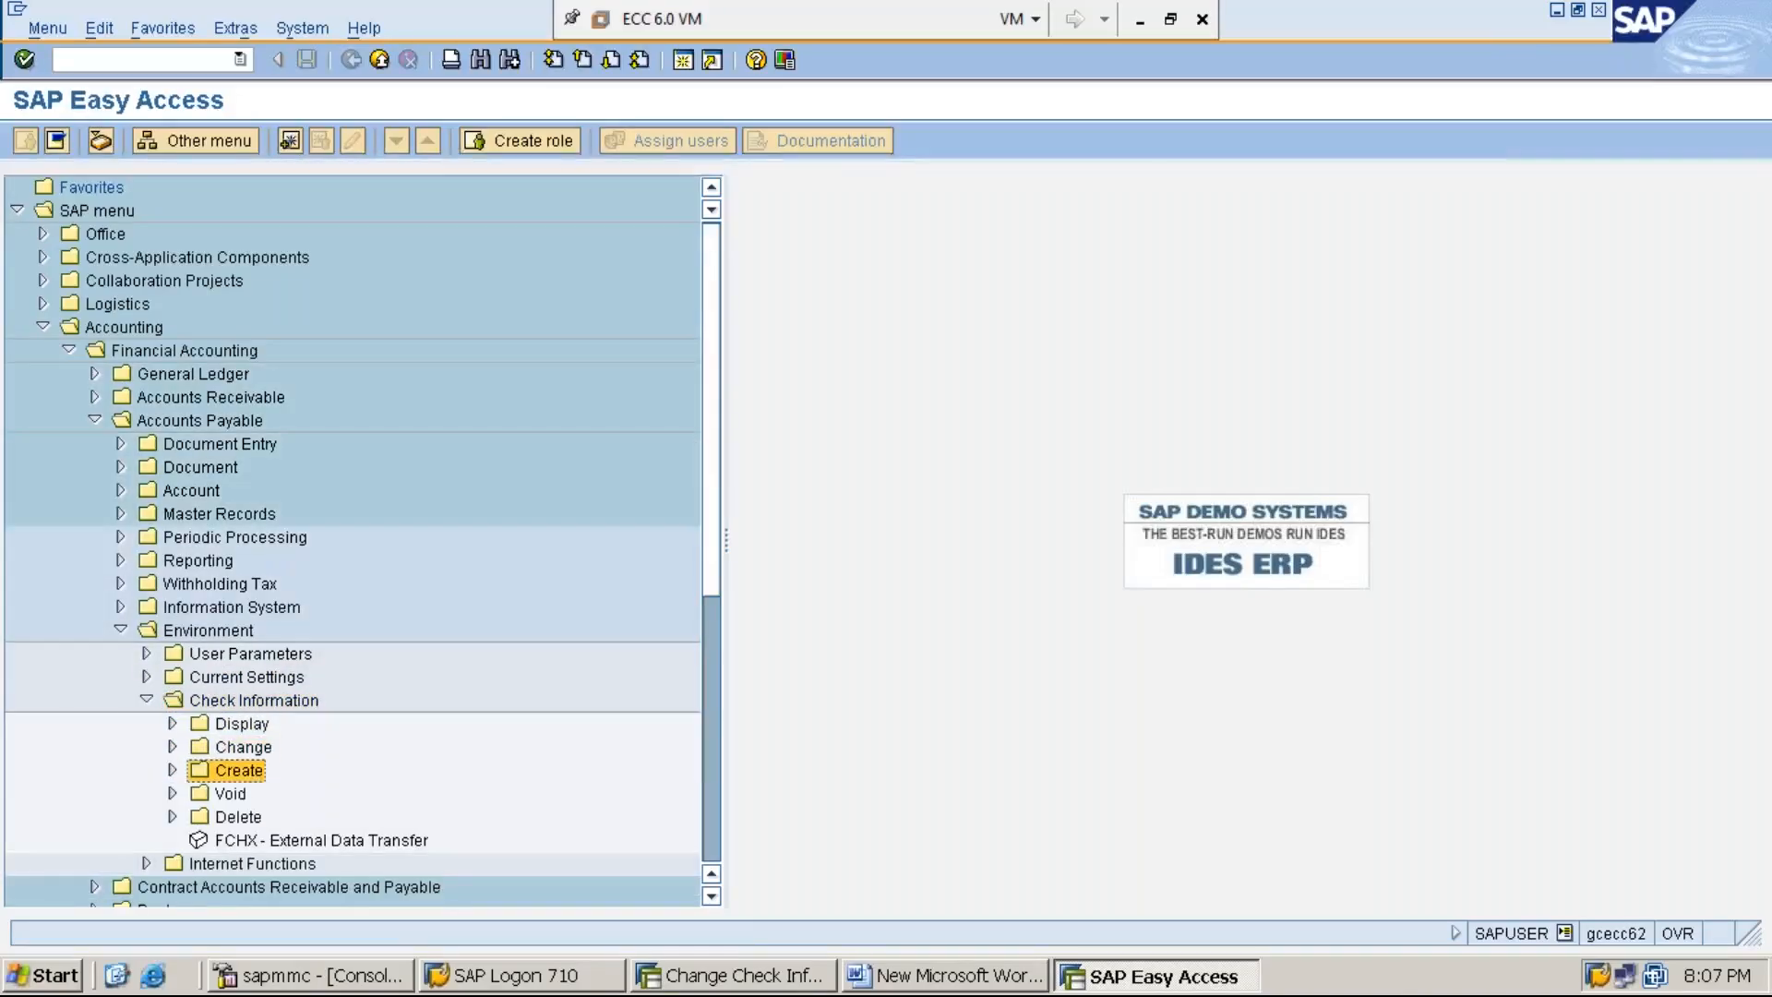
key(Right)
key(Up)
key(Right)
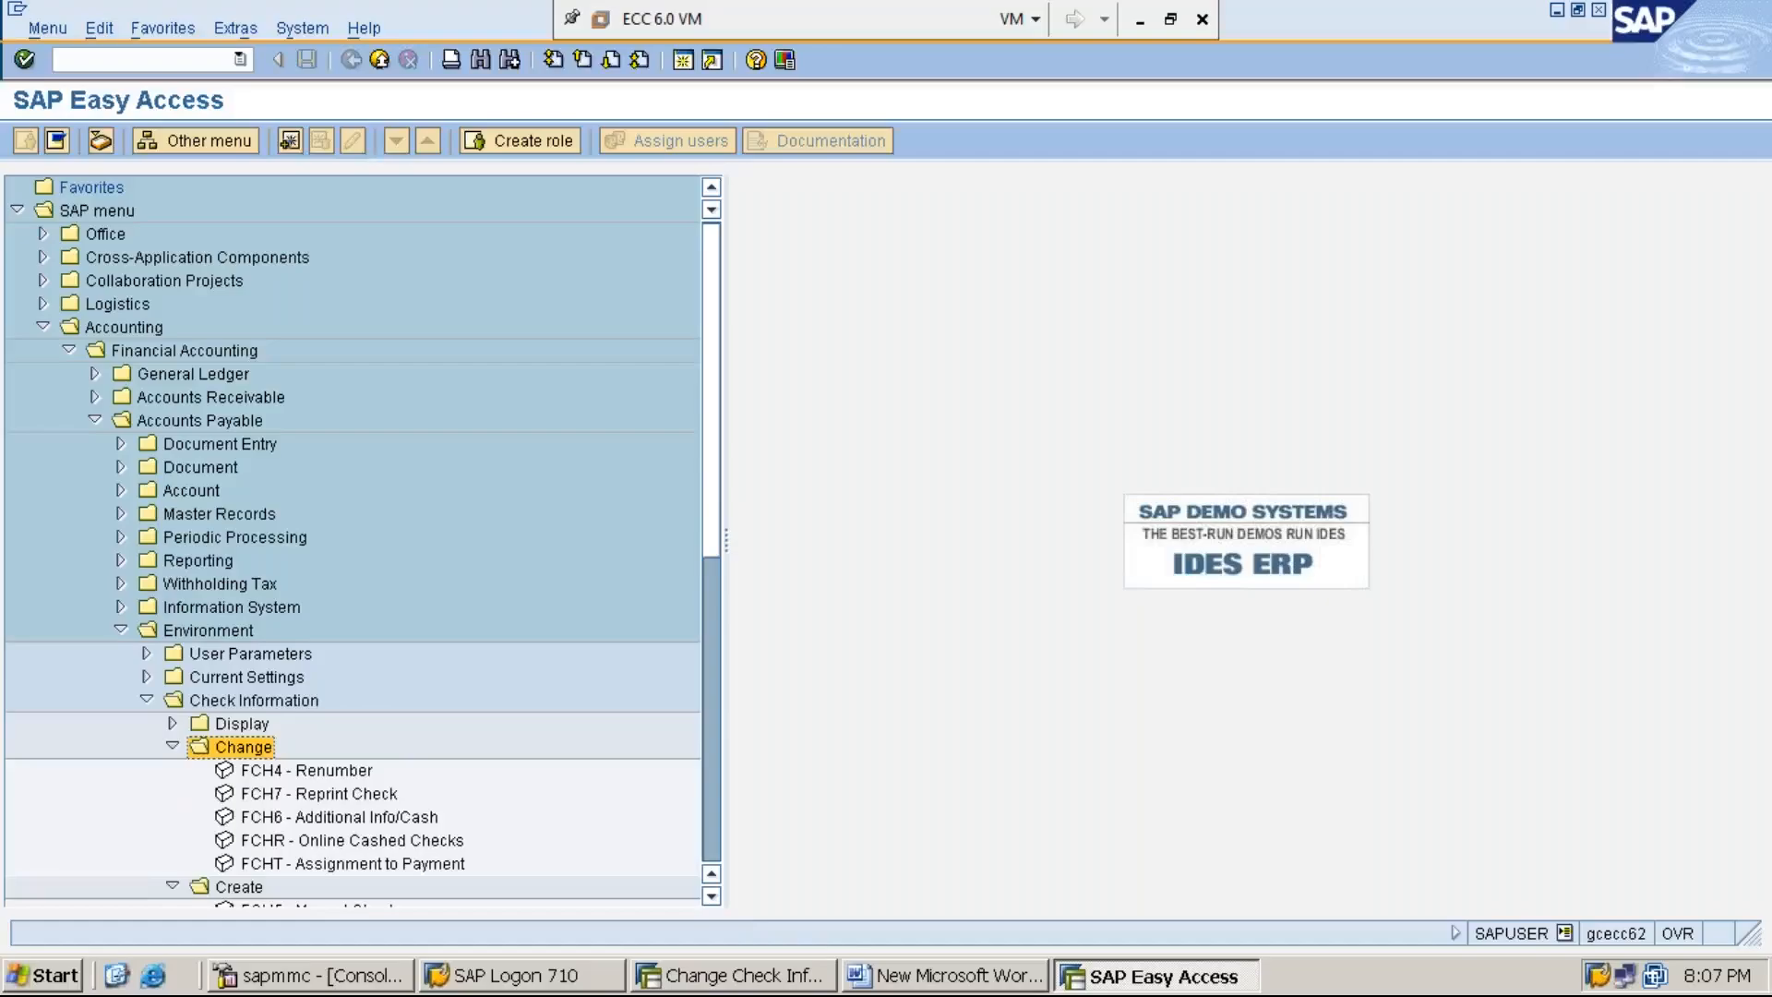
key(Down)
key(Down)
key(Down)
key(Down)
key(Down)
key(Down)
key(Down)
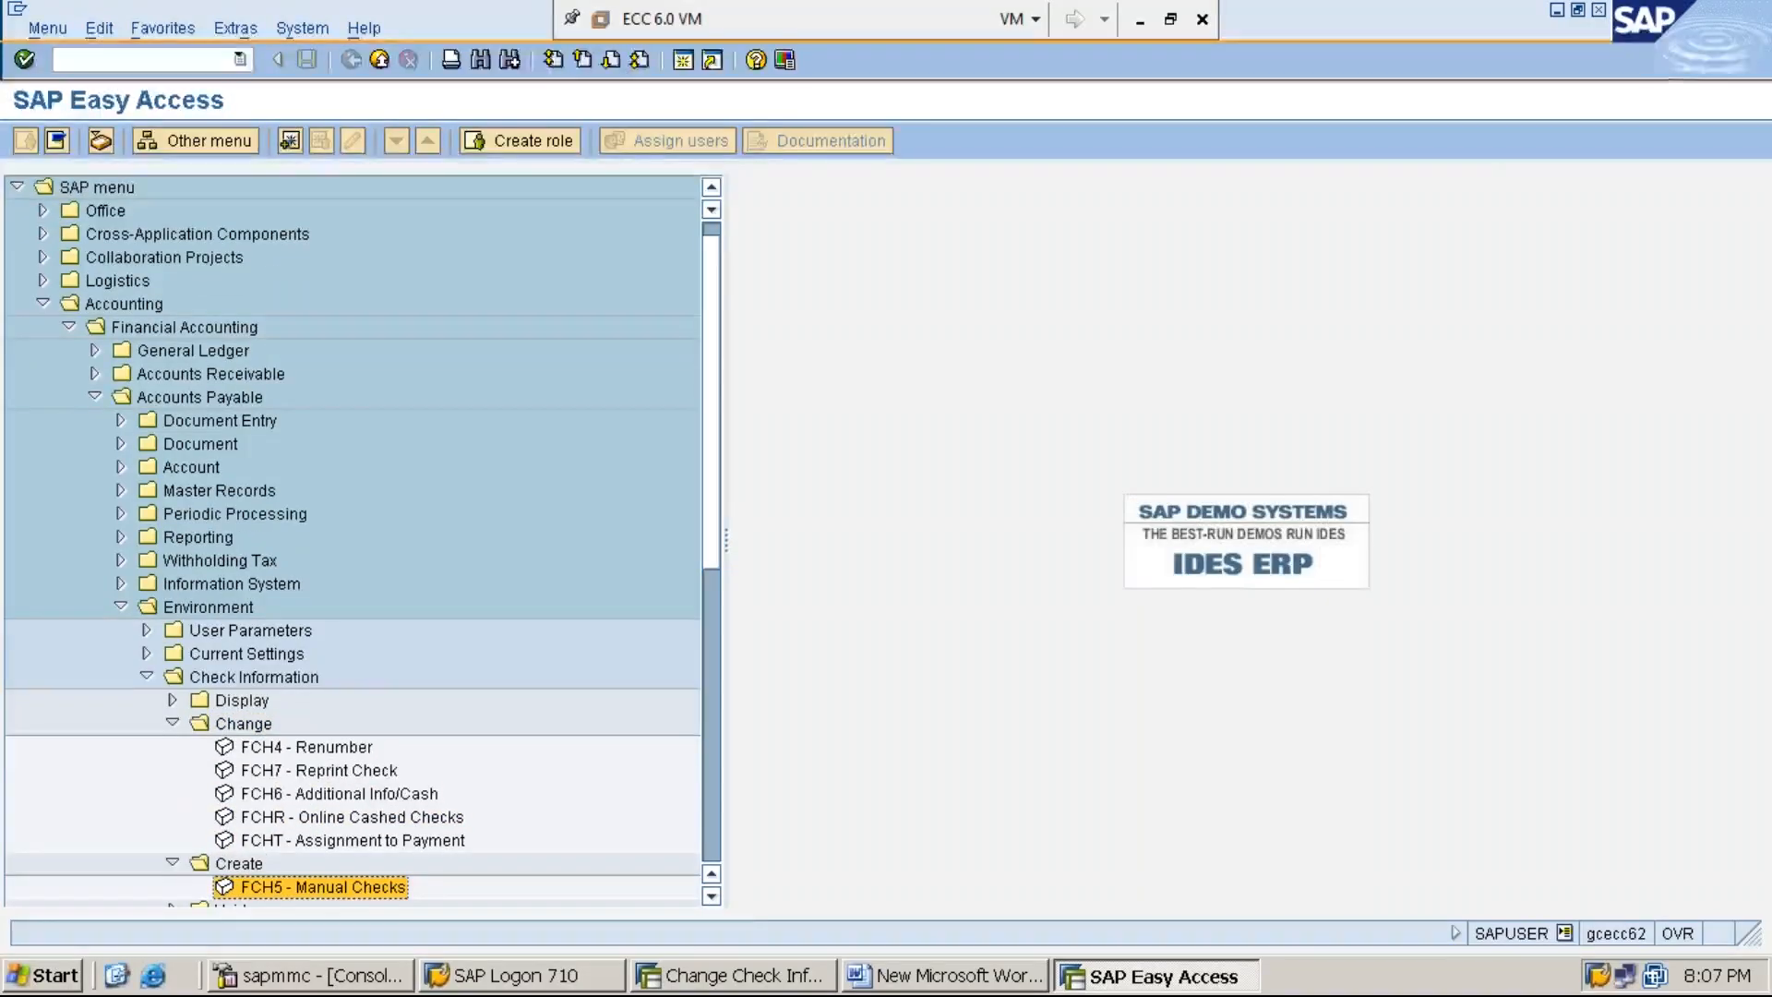
- Collapse the Accounts Payable menu path from the Create folder up through Financial Accounting
key(Left)
key(Left)
key(Left)
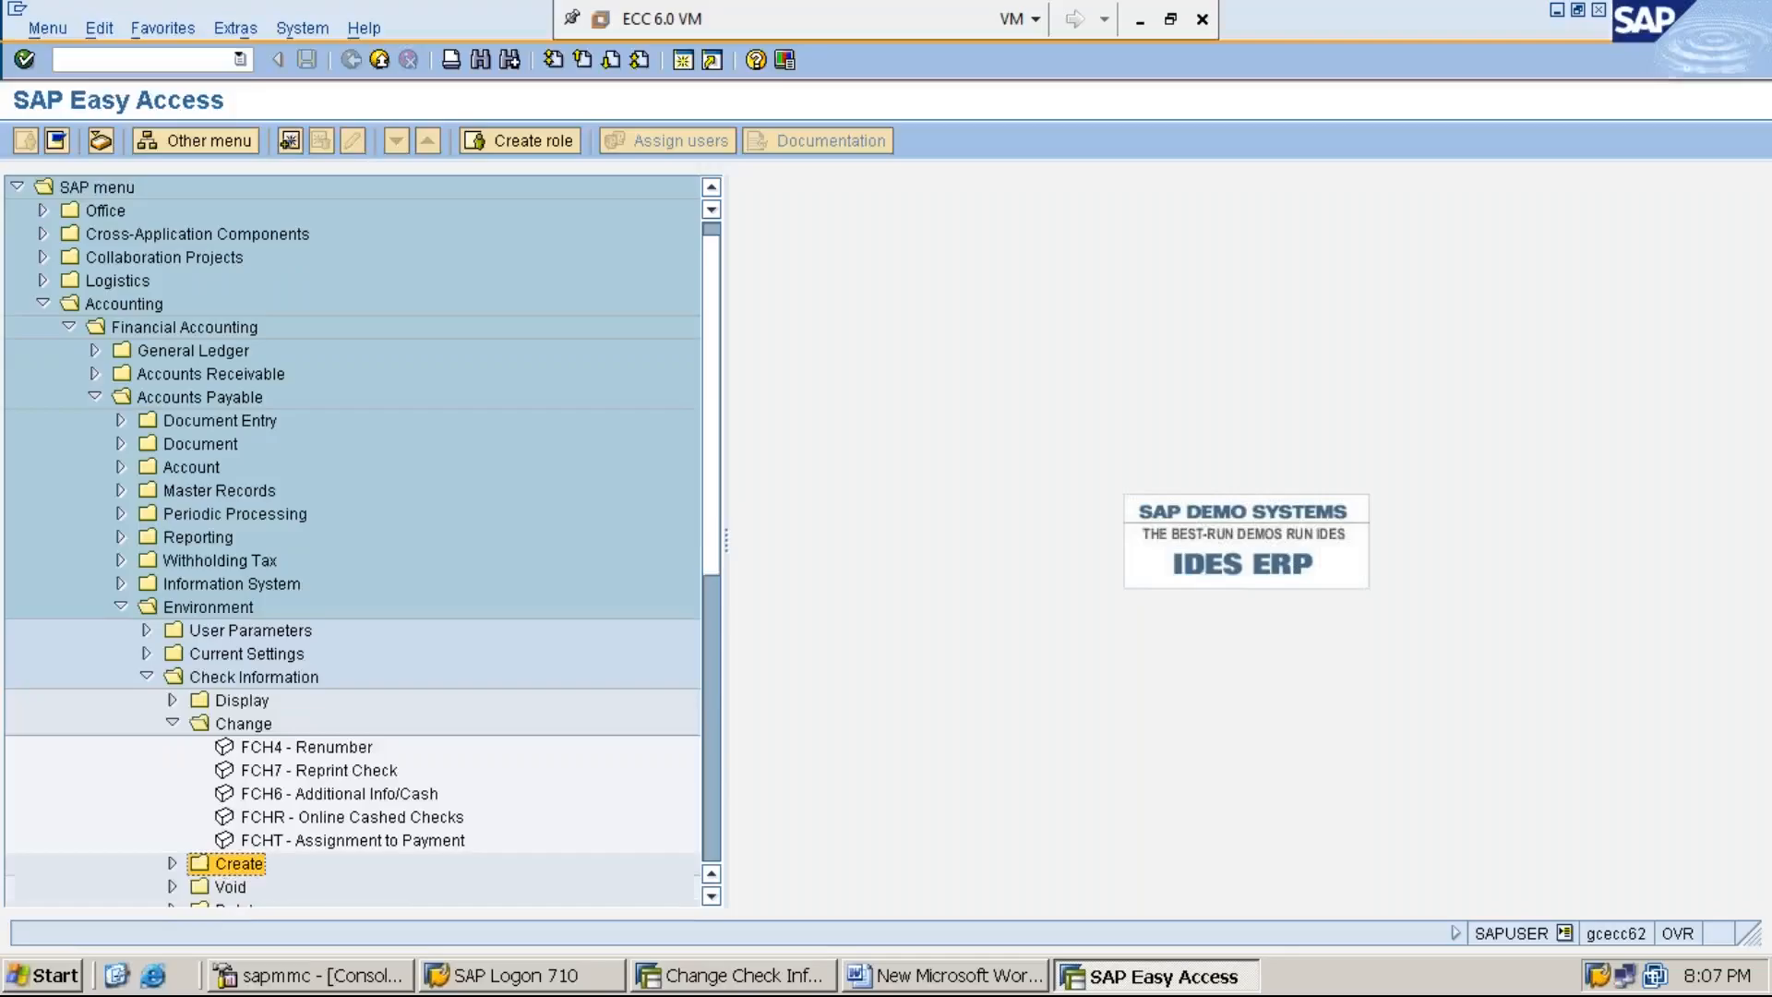
key(Left)
key(Left)
key(Left)
key(Left)
key(Left)
key(Left)
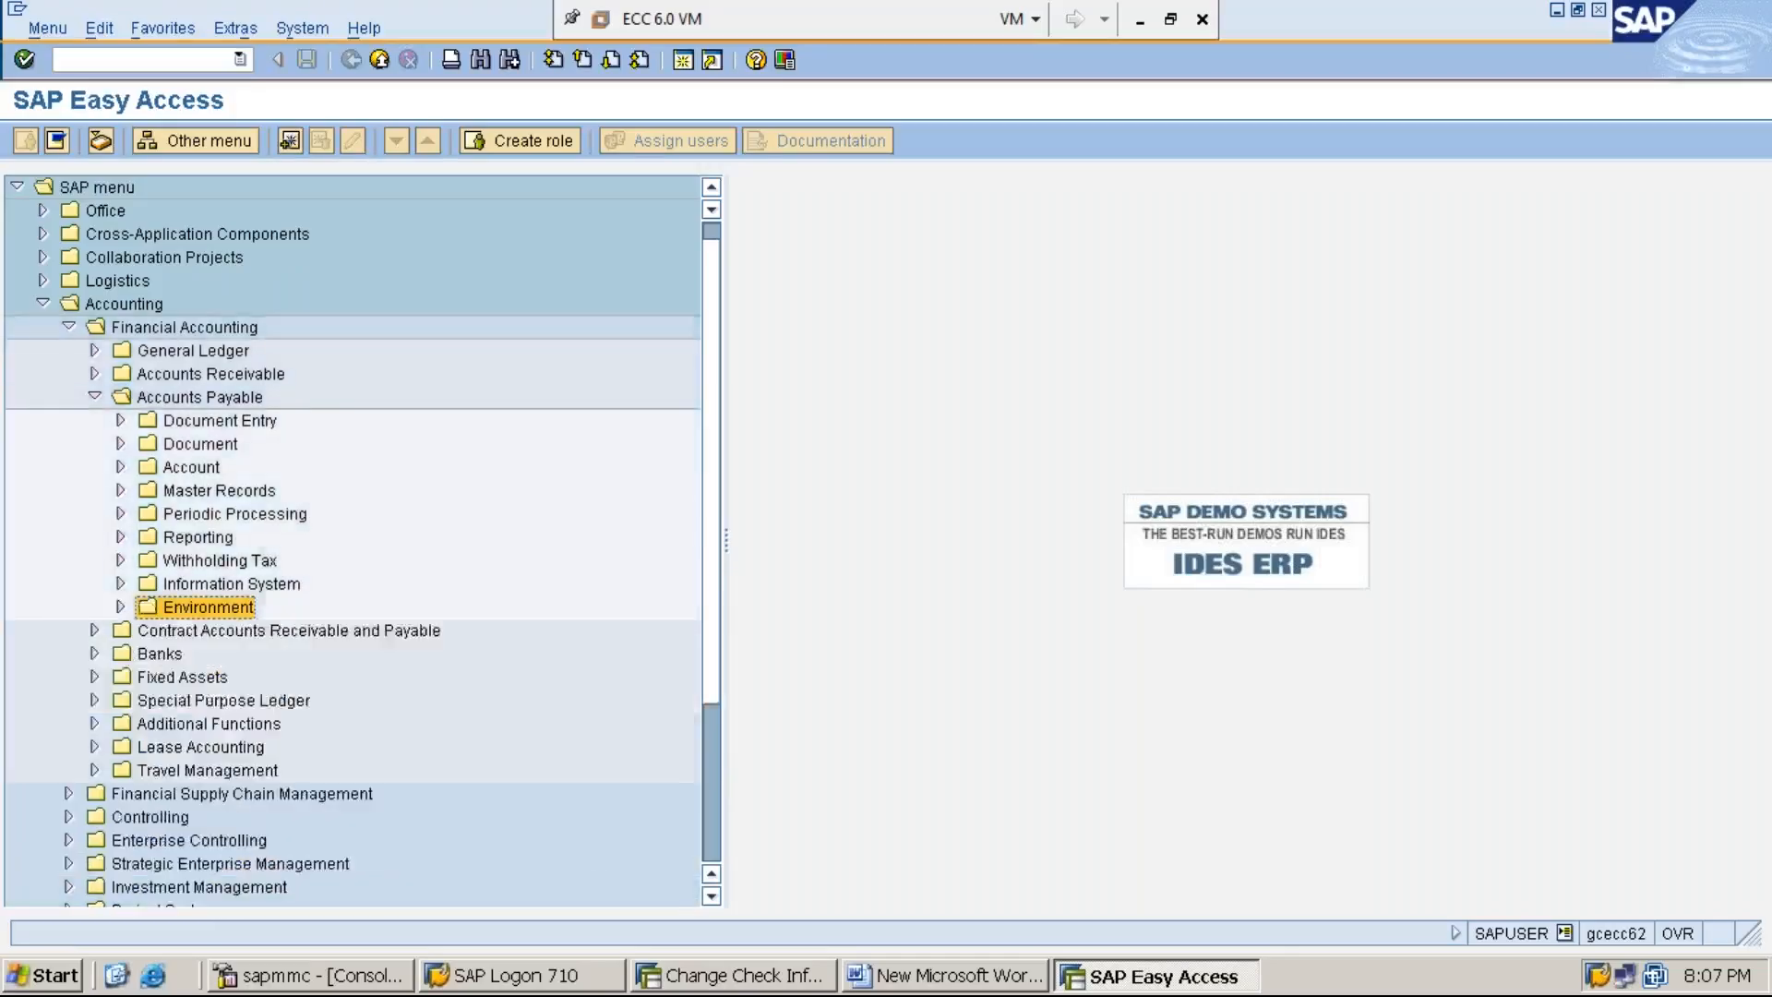
key(Left)
key(Left)
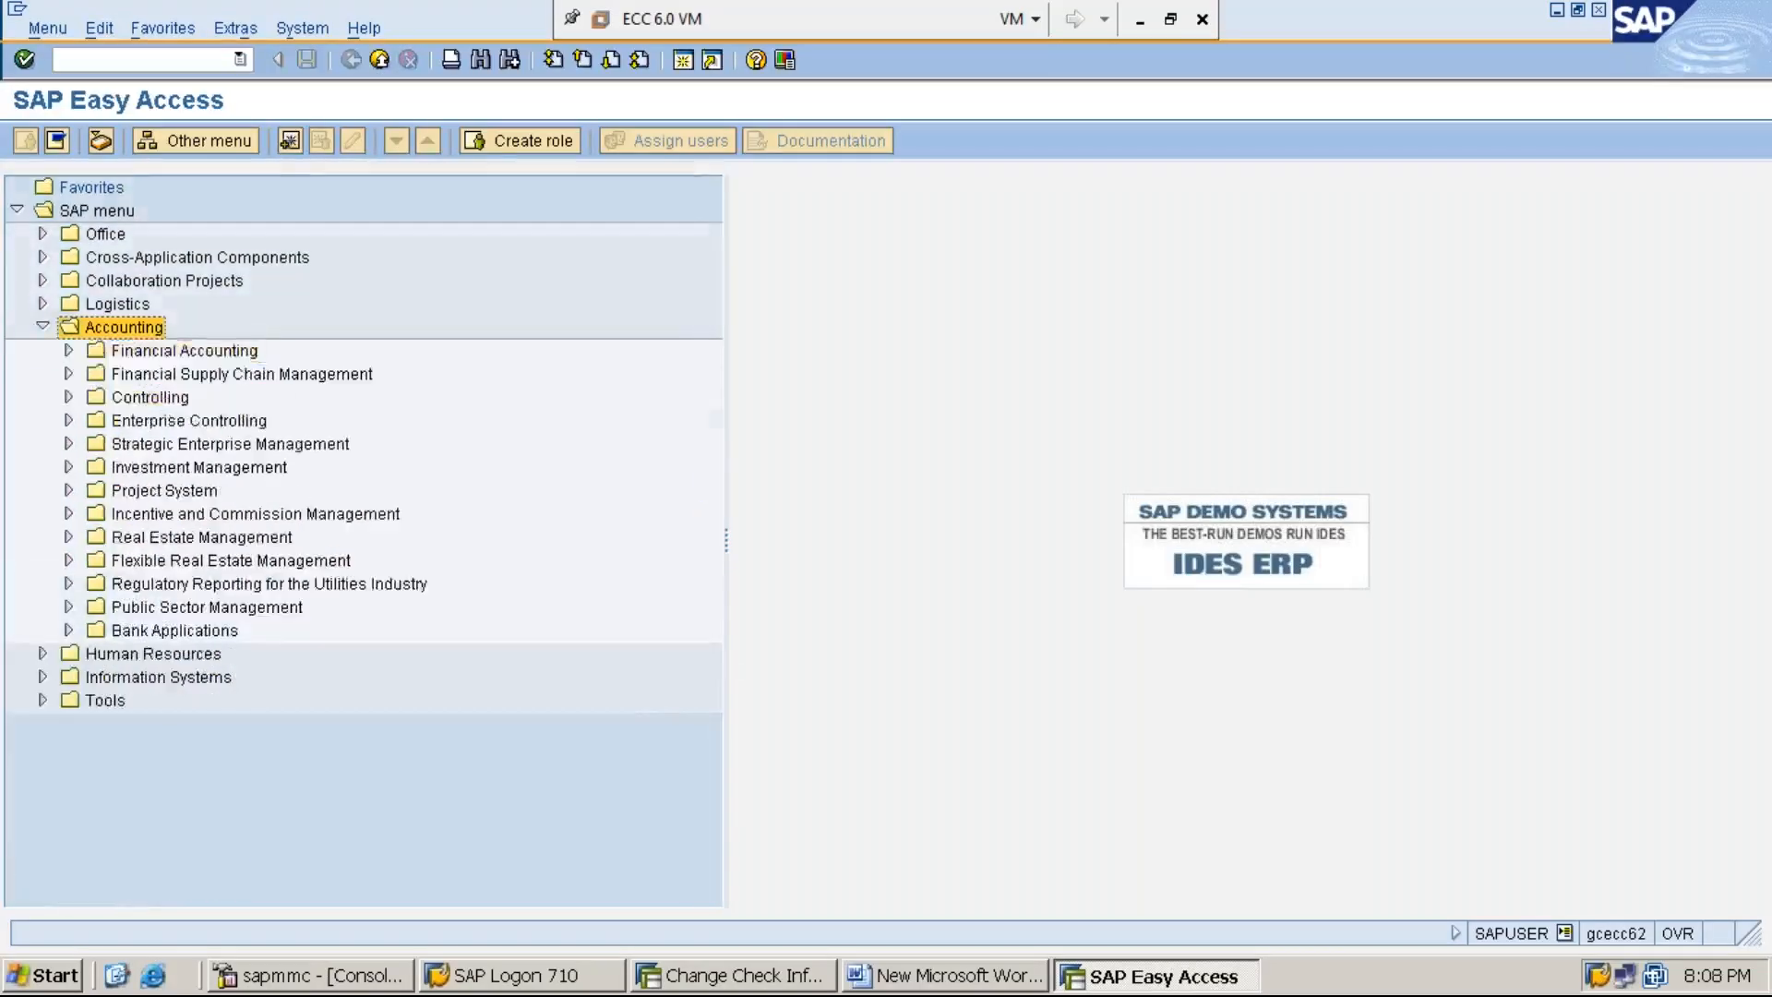
key(Down)
key(Down)
key(Down)
key(Down)
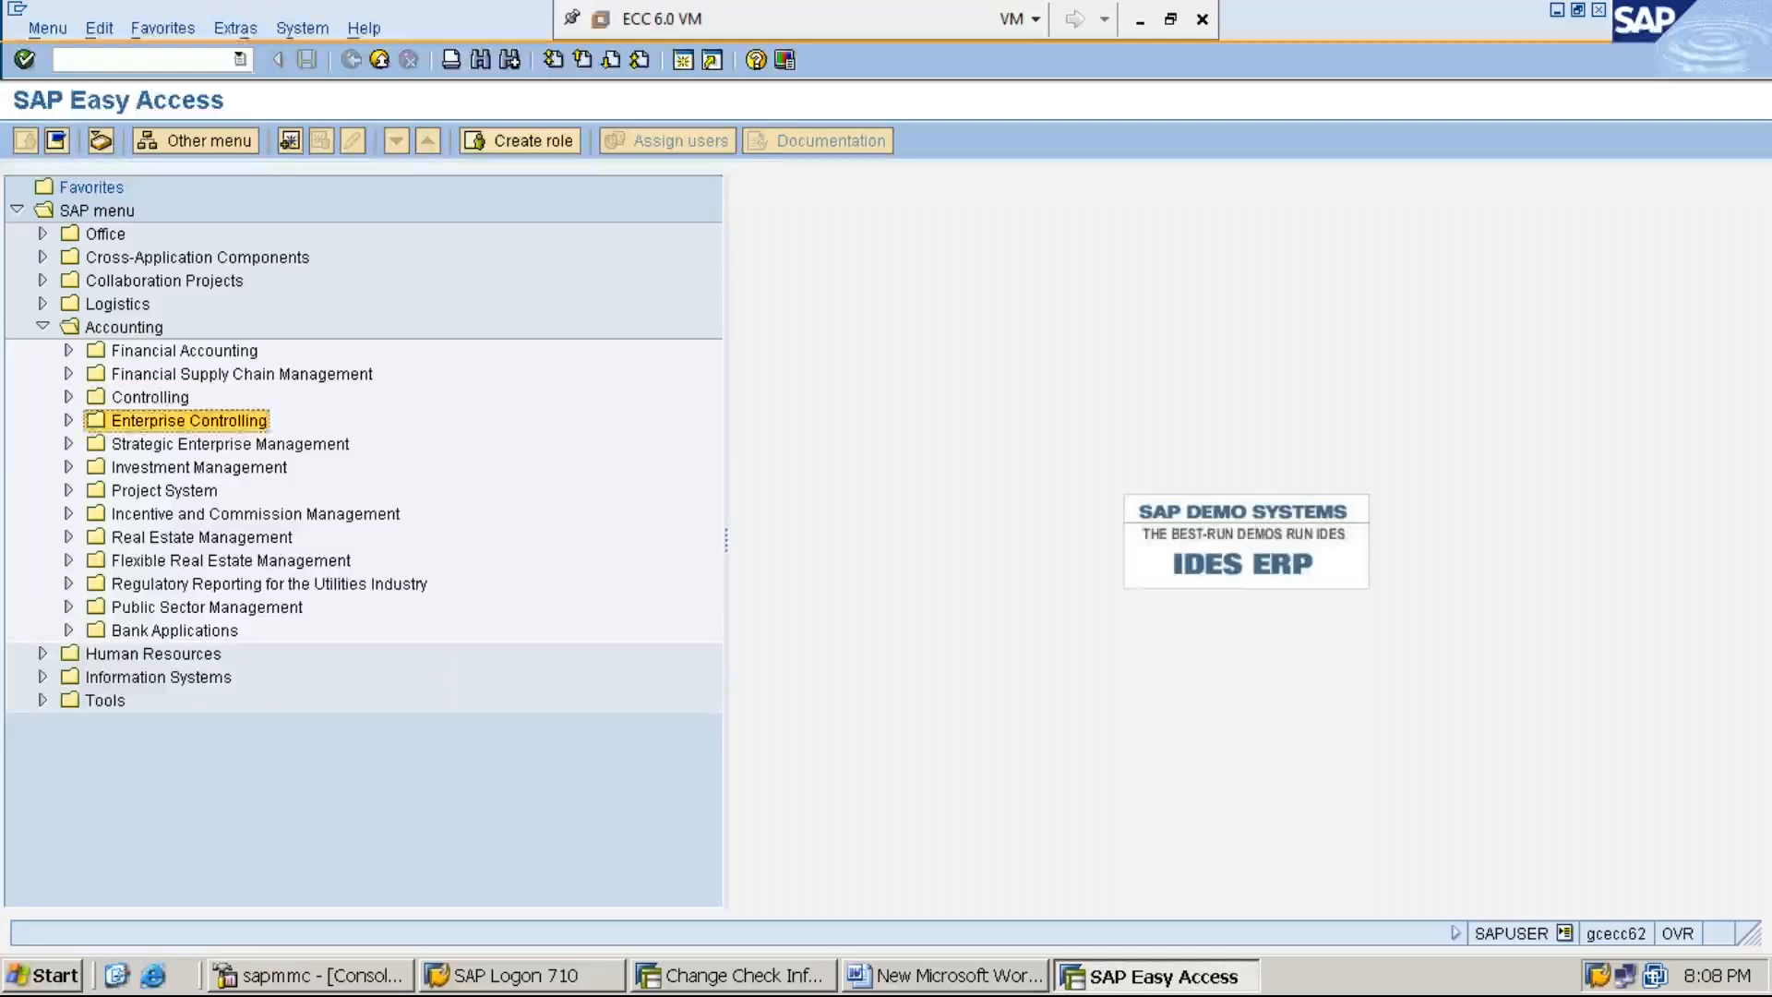
key(Up)
key(Up)
key(Up)
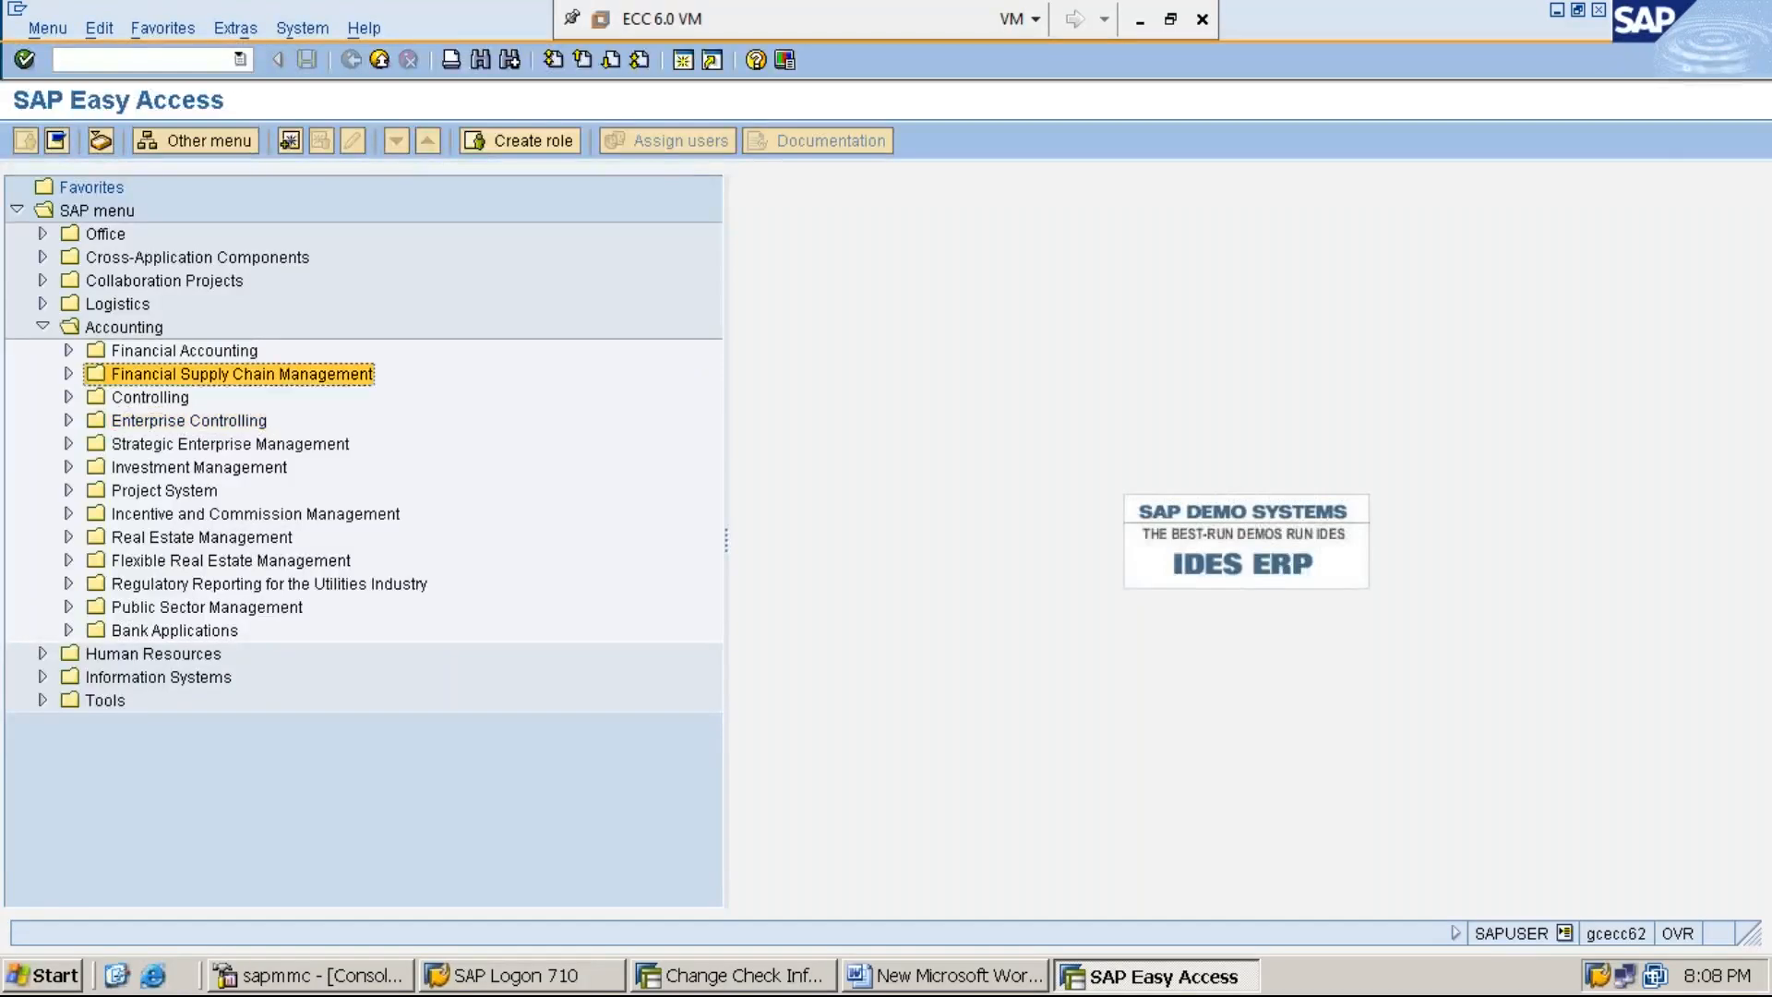
- Expand Financial Accounting under Accounting and open its Banks folder
key(Right)
key(Down)
key(Down)
key(Down)
key(Down)
key(Down)
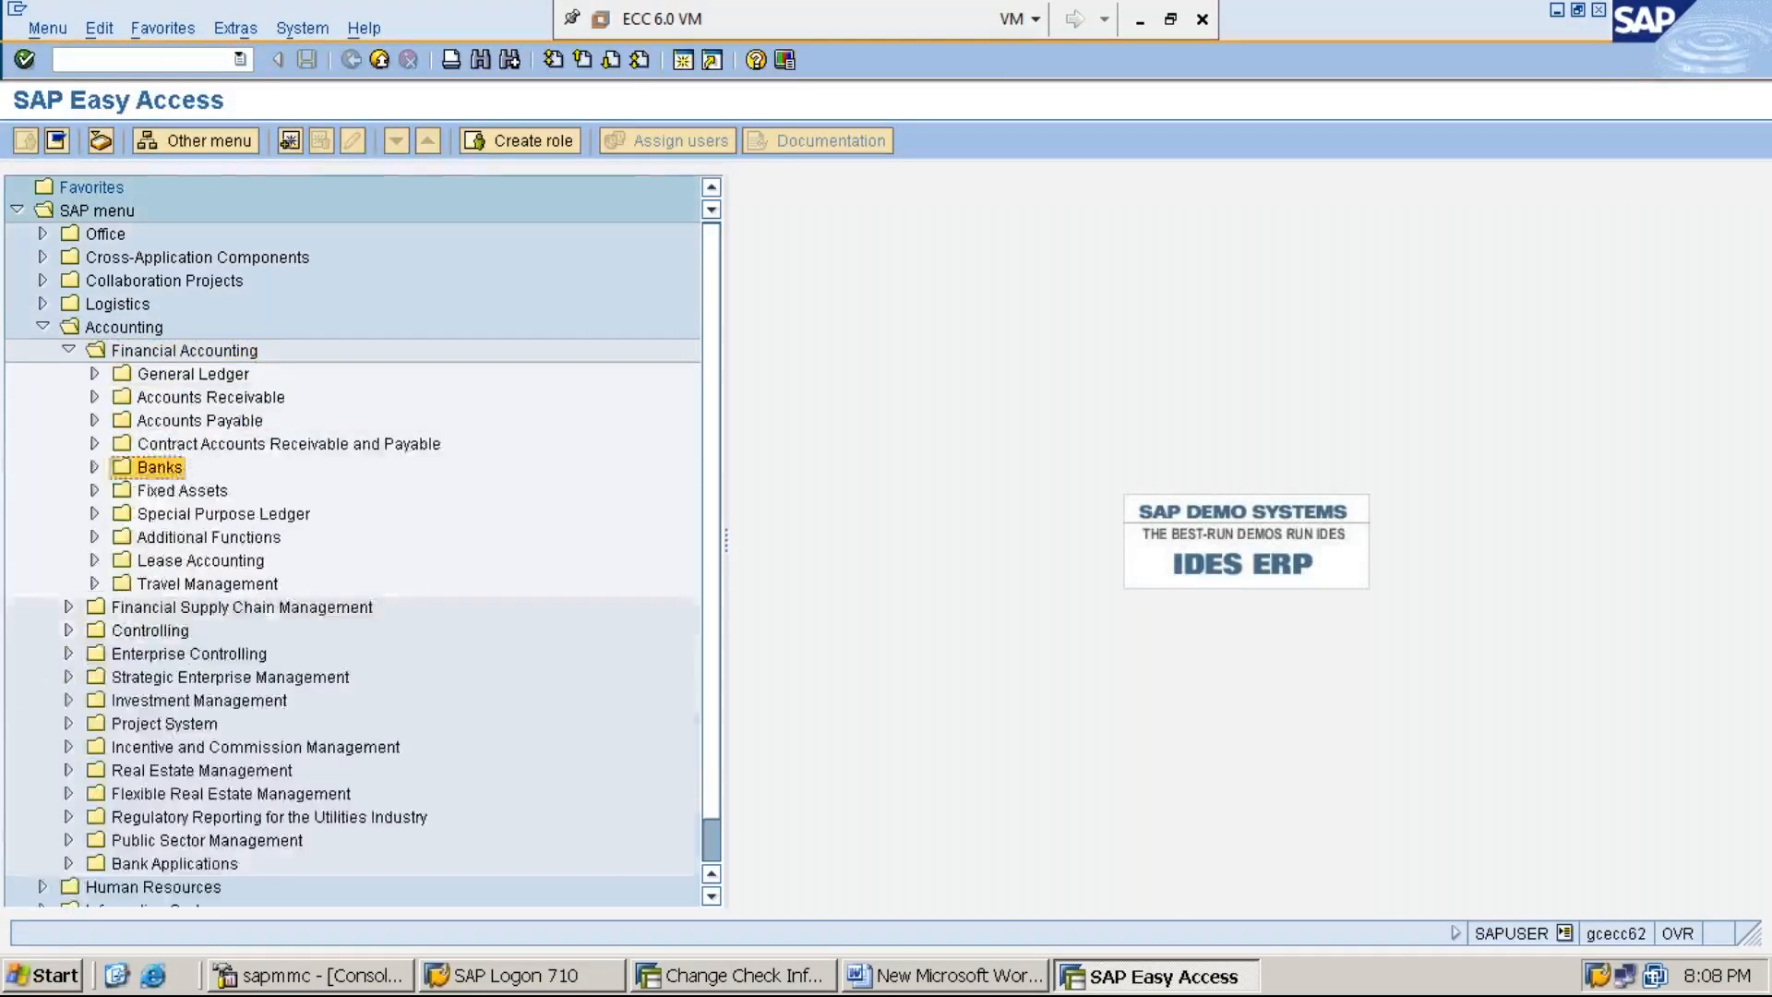
key(Right)
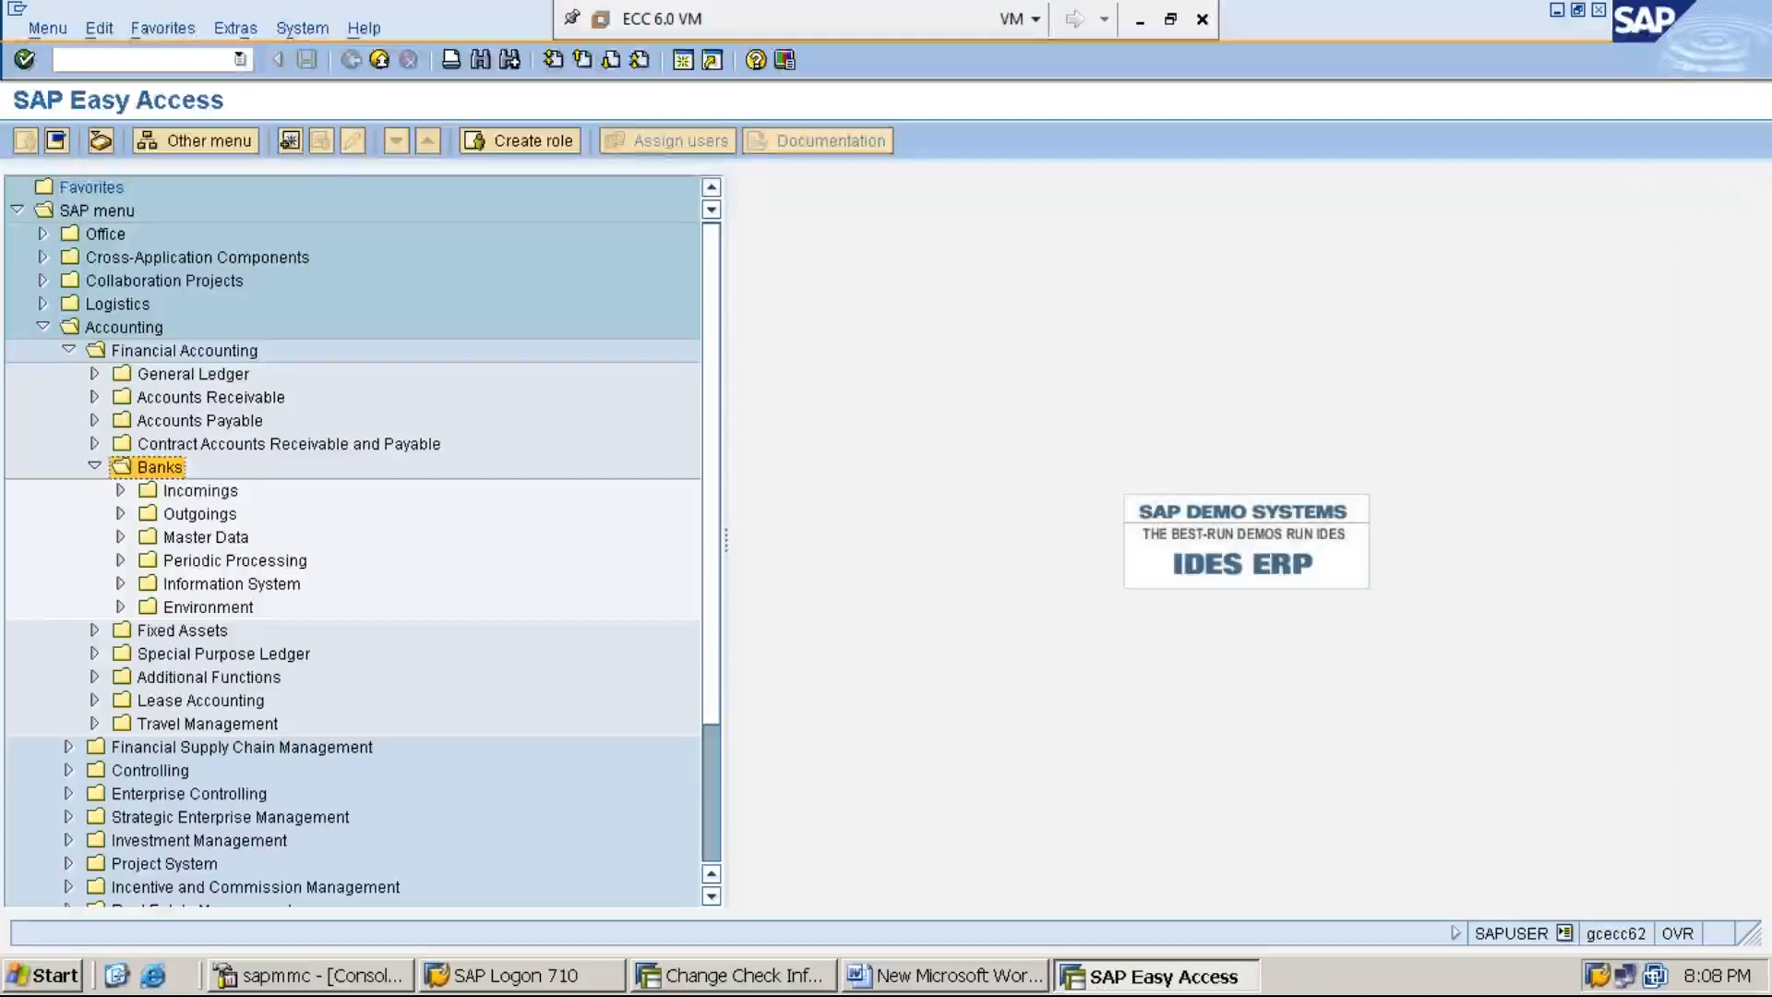
- Expand the Environment folder under Banks, including its Check balance folder and the Display subfolder
key(Down)
key(Down)
key(Down)
key(Down)
key(Down)
key(Down)
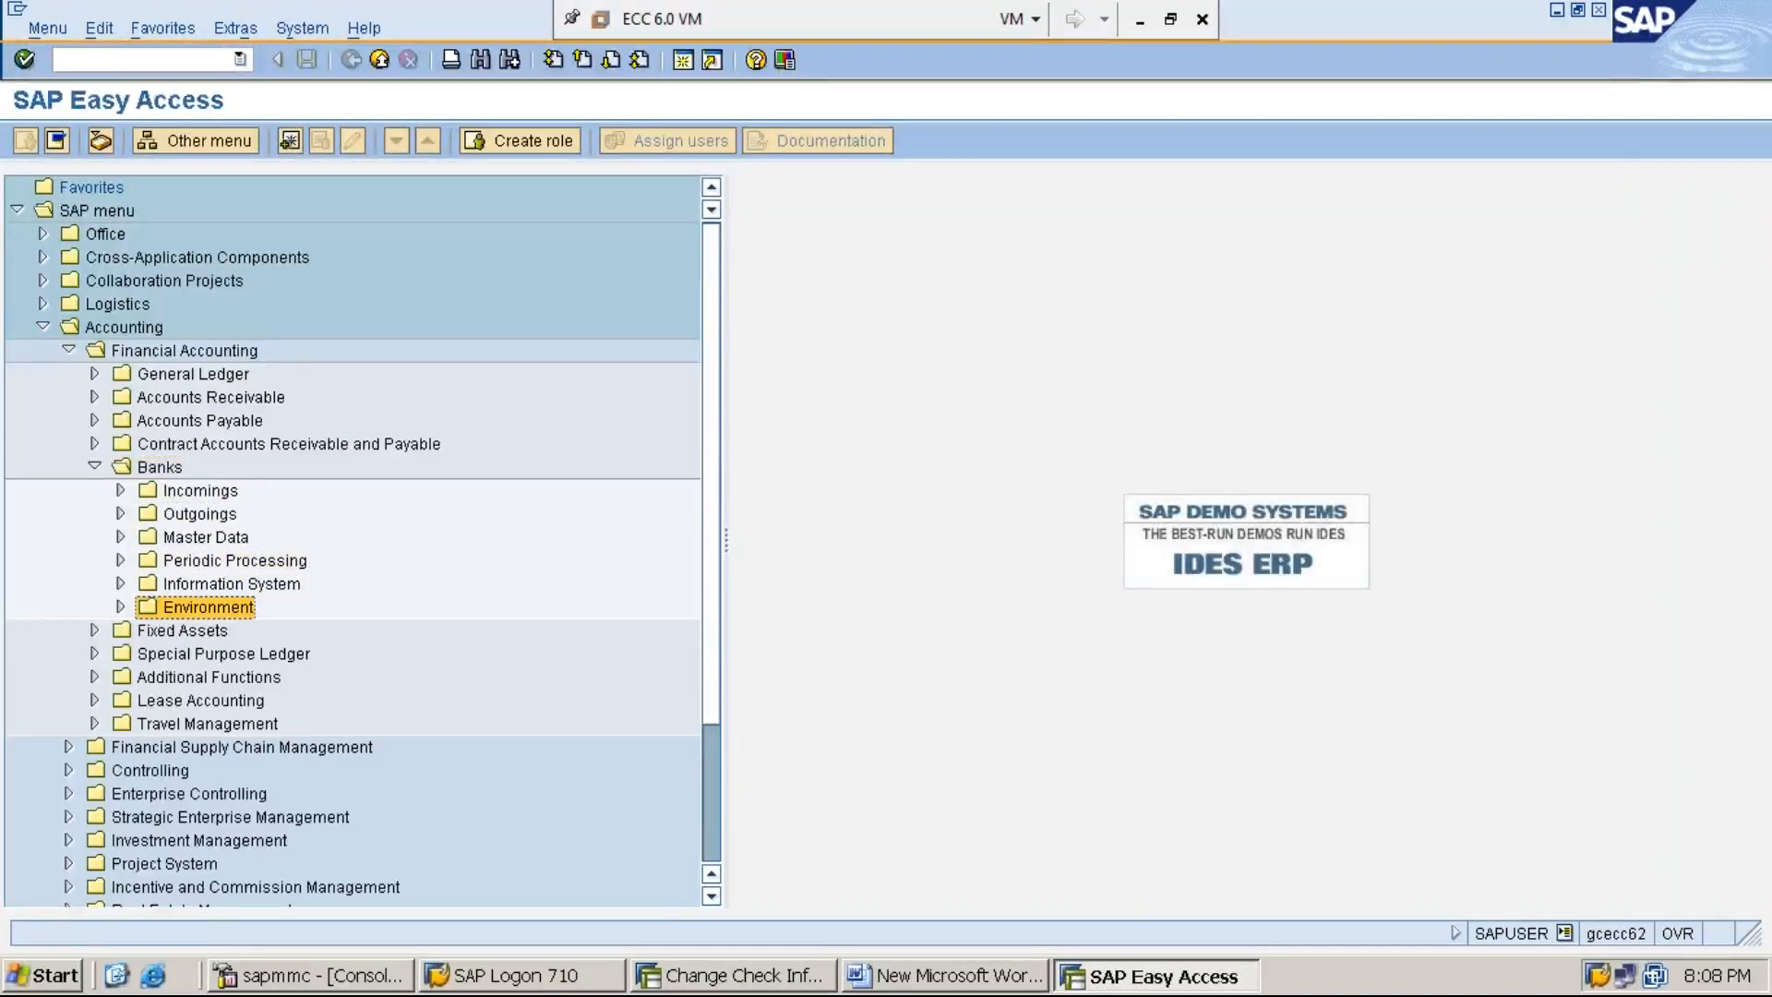
key(Right)
key(Down)
key(Down)
key(Right)
- Expand the Change and Create folders under Check balance in the Banks menu, and minimize the virtual machine window
key(Down)
key(Right)
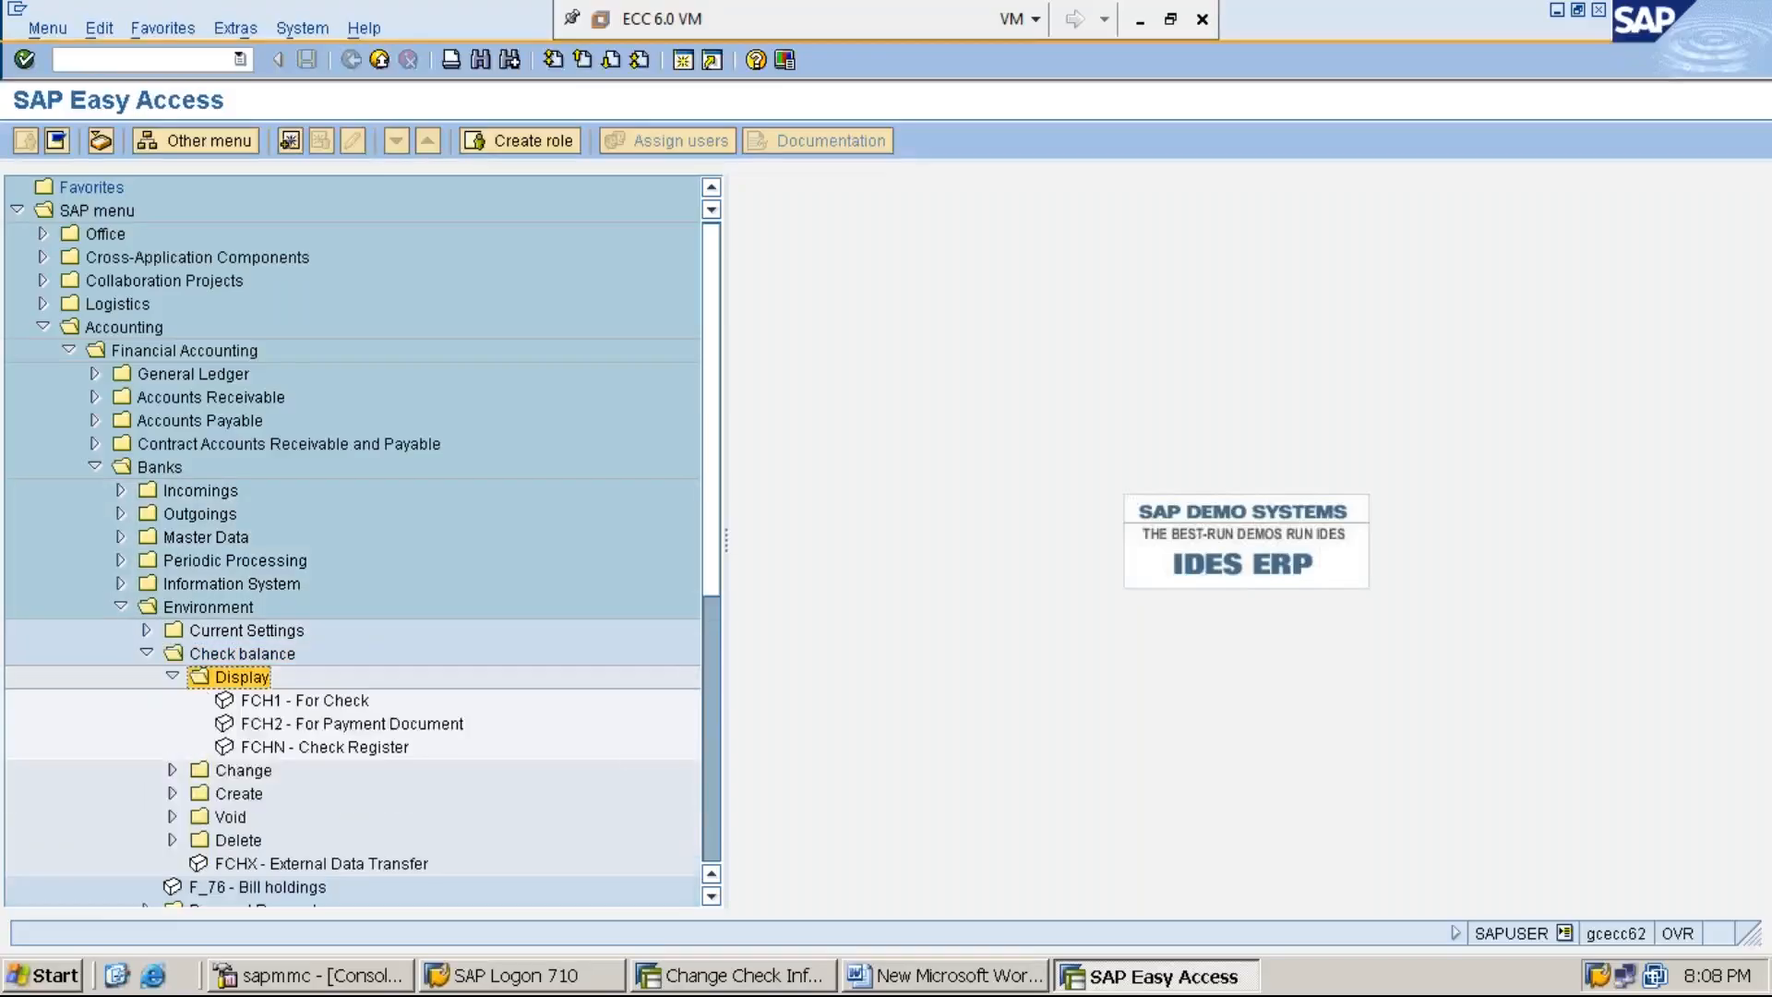
key(Down)
key(Down)
key(Down)
key(Down)
key(Right)
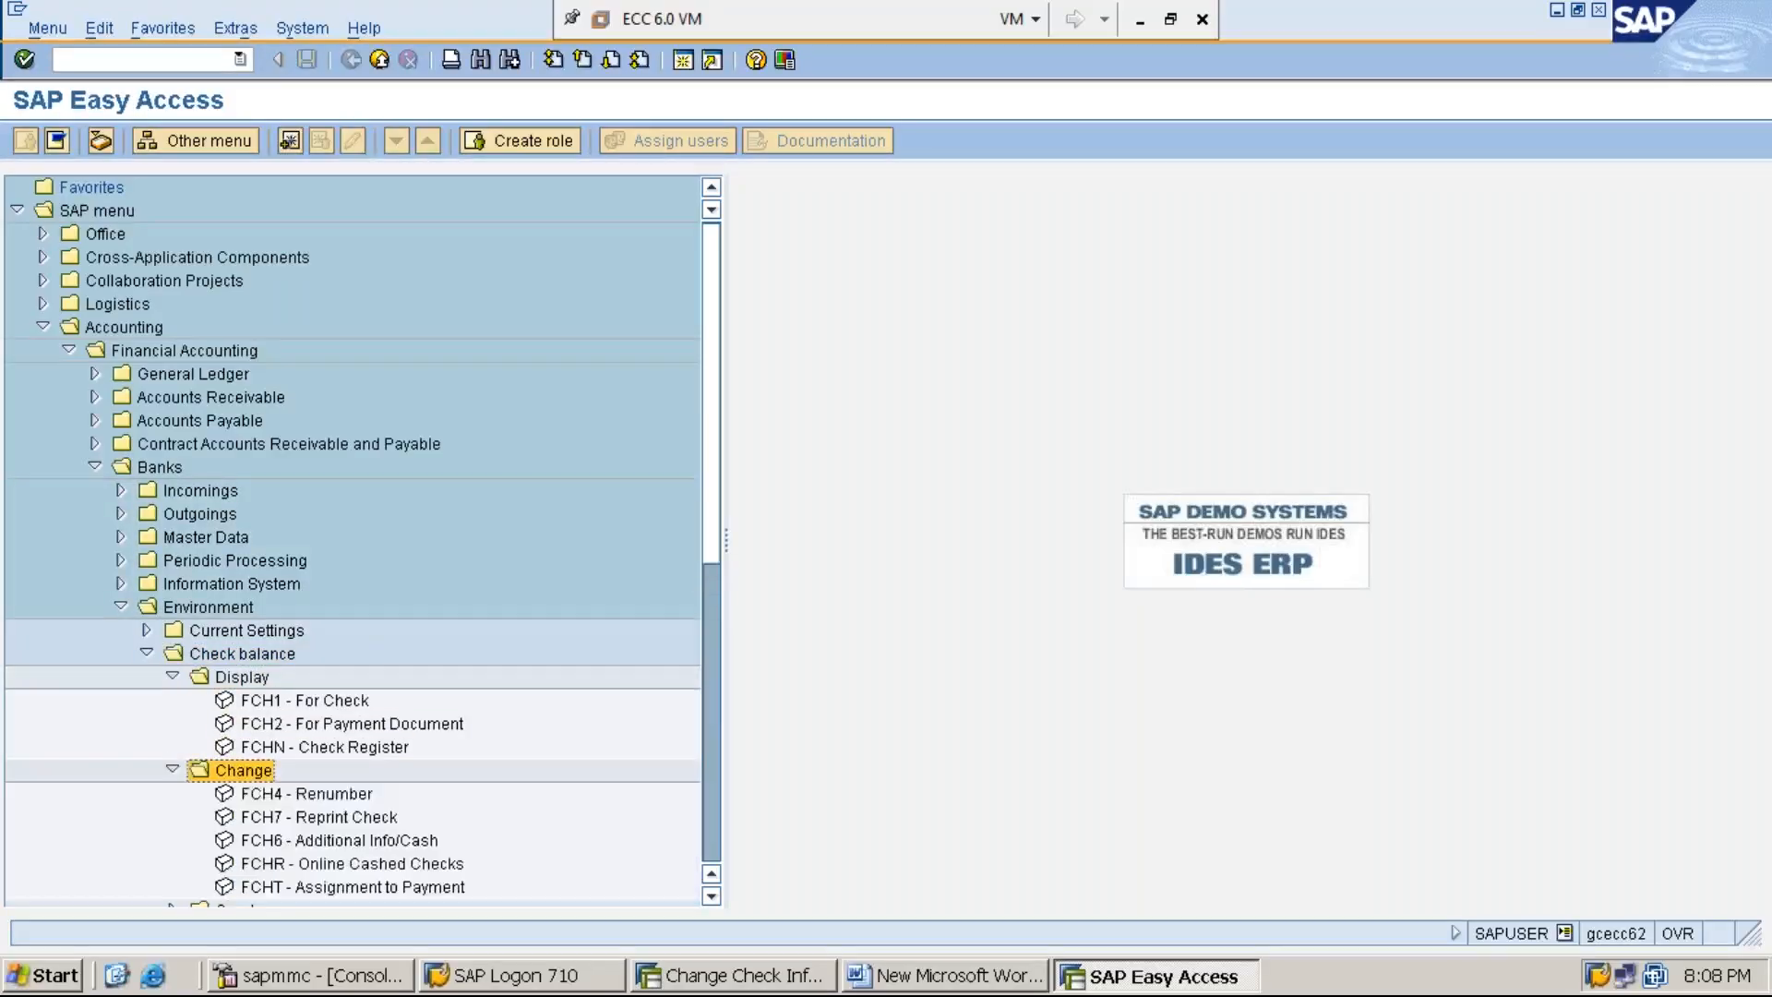
key(Down)
key(Down)
key(Down)
key(Down)
key(Down)
key(Down)
key(Right)
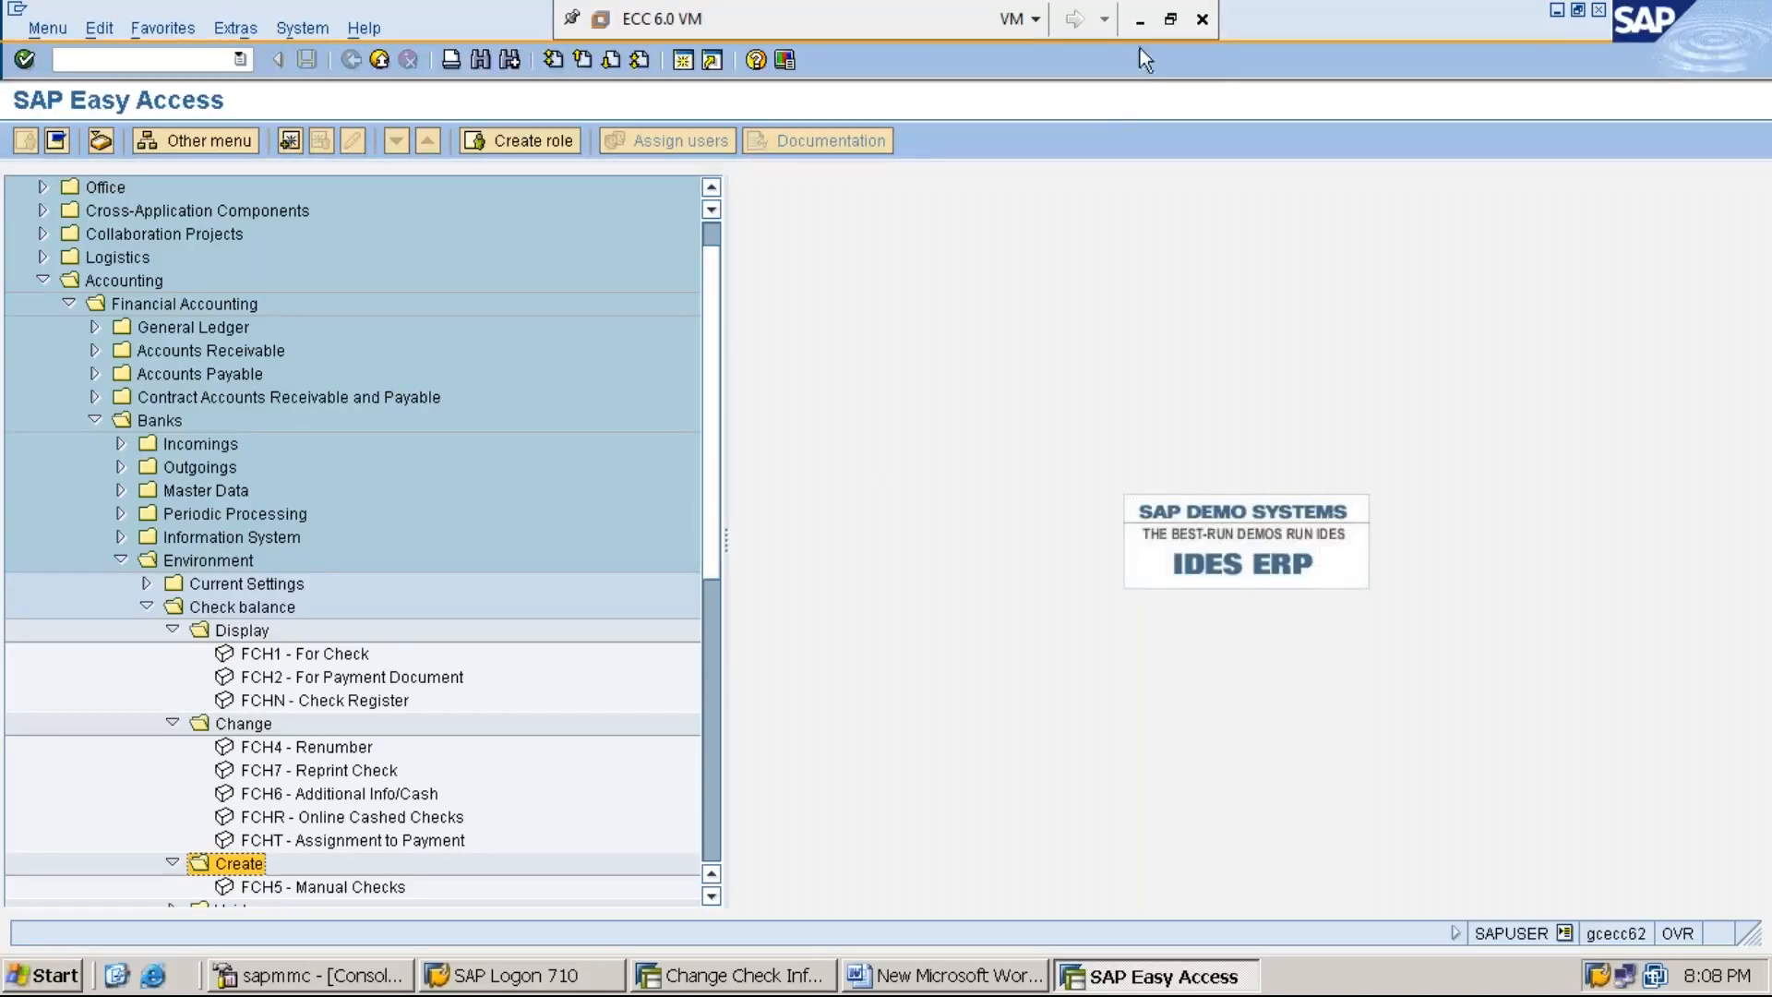
click(1141, 20)
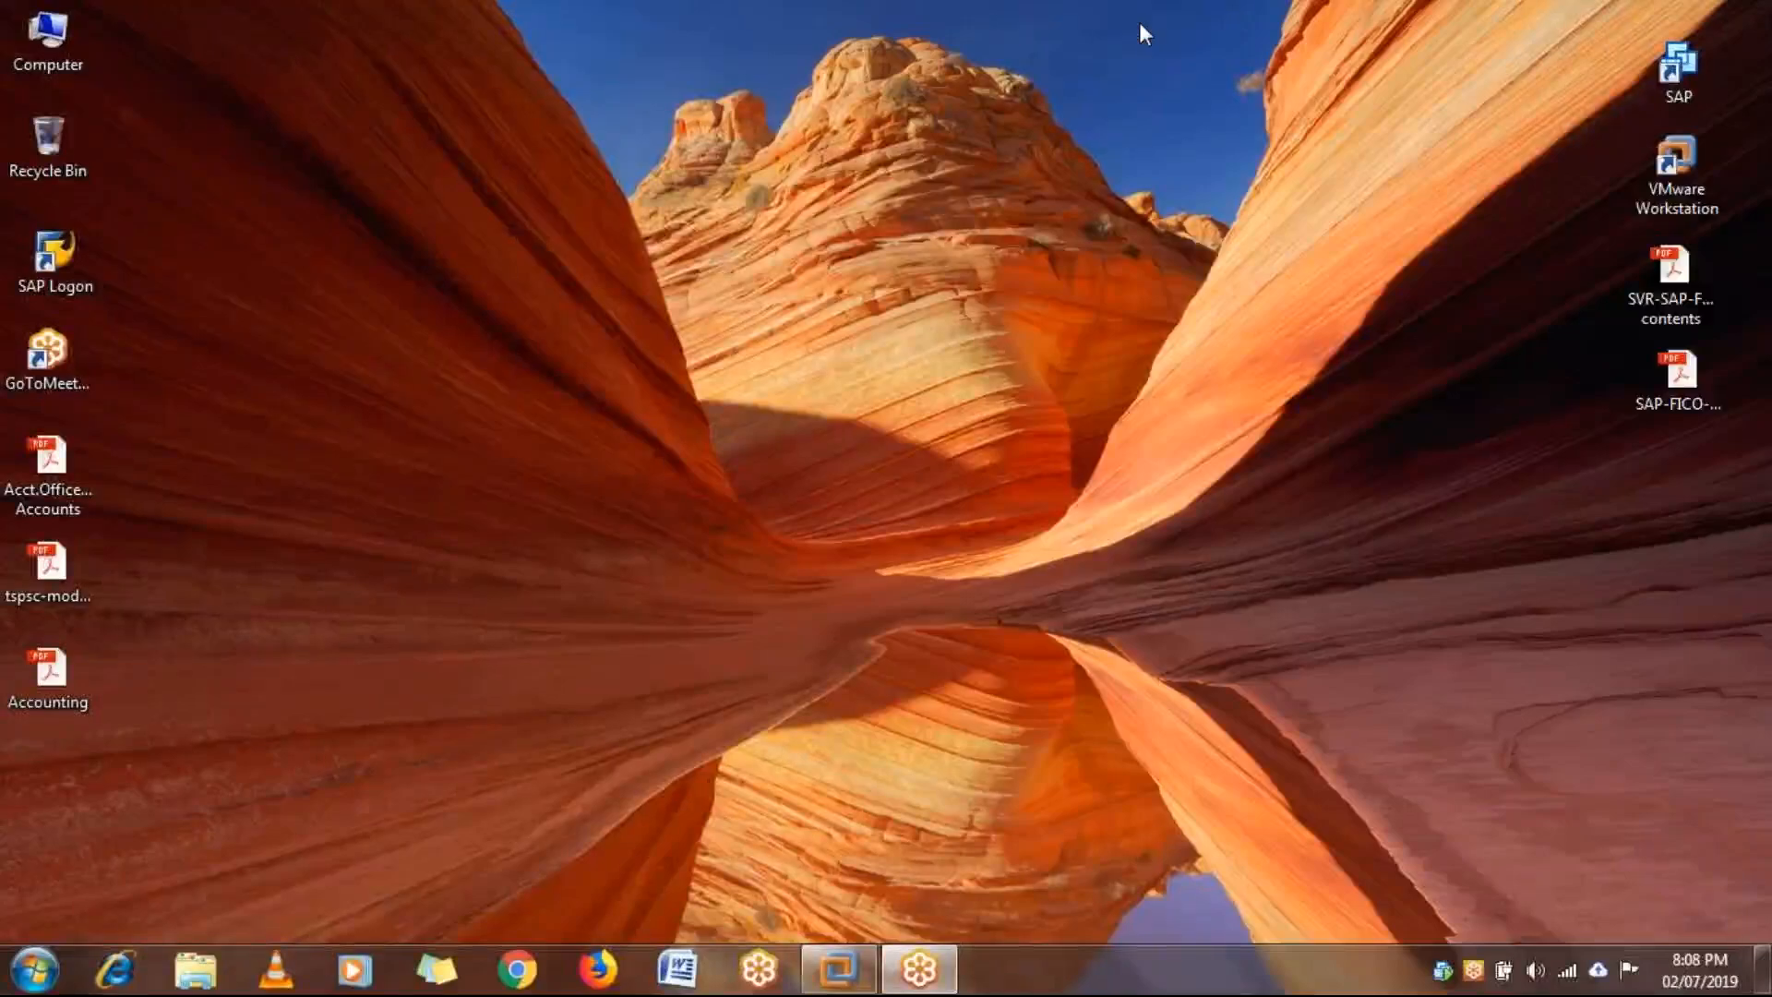
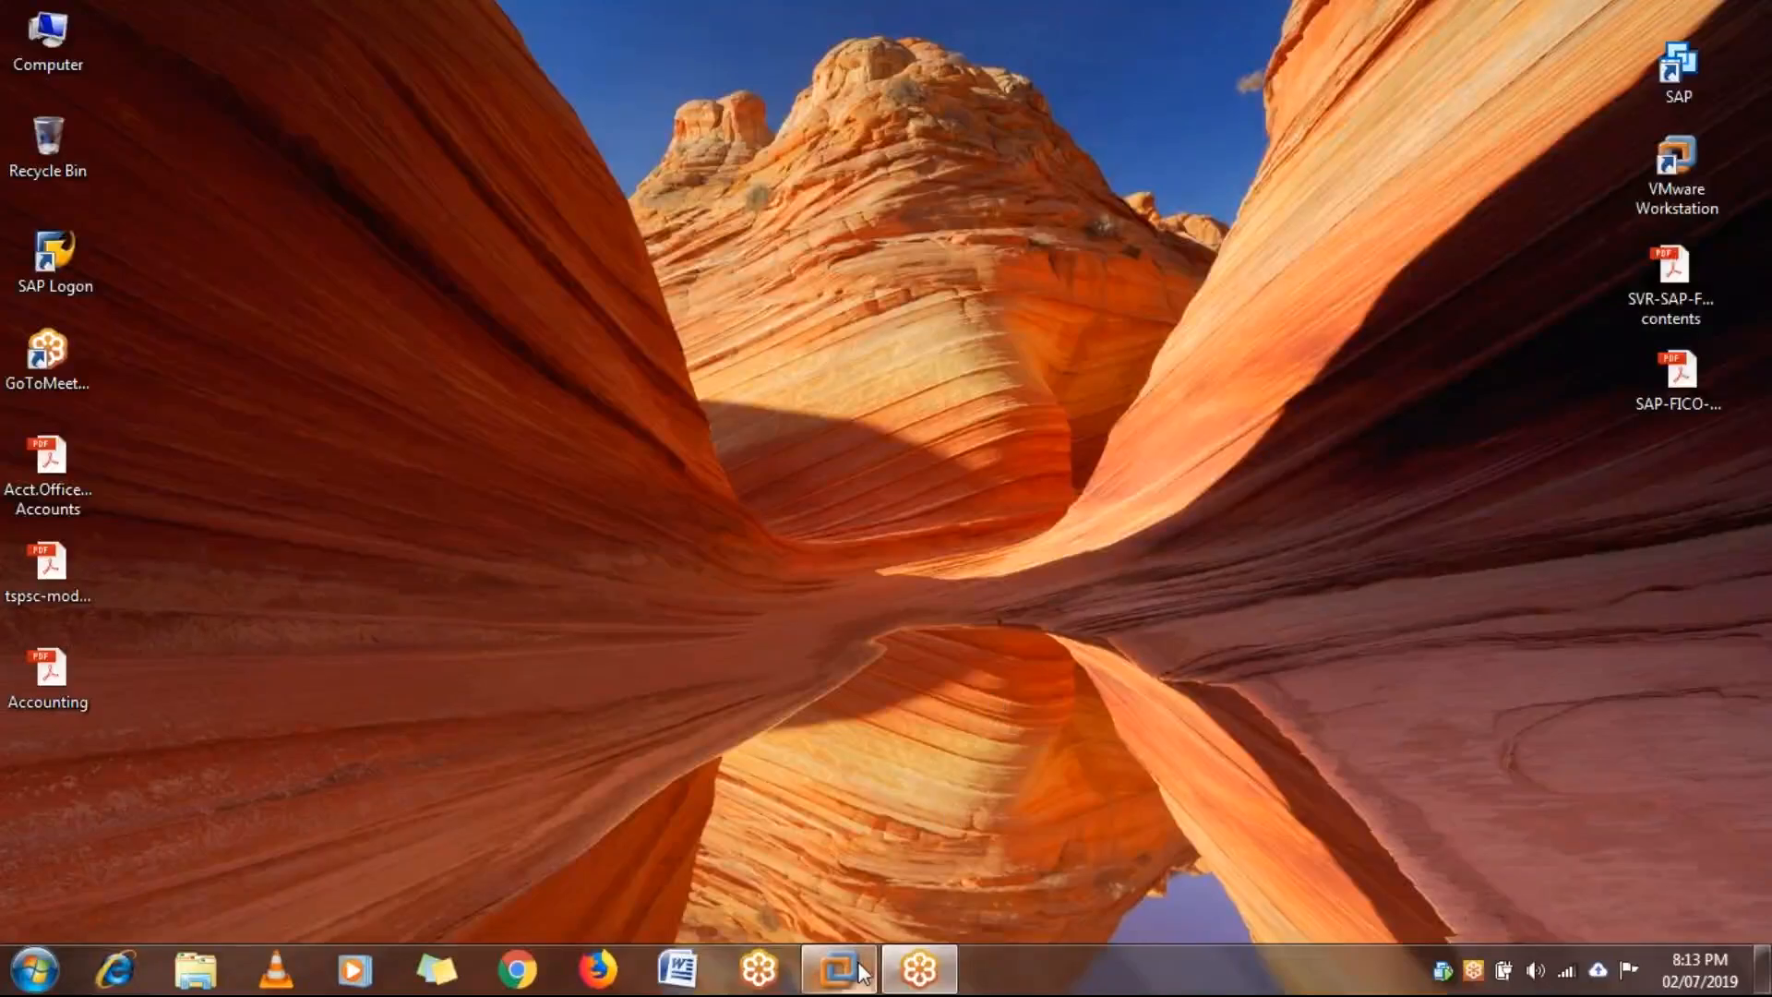
- Switch to the Word notes in the ECC 6.0 virtual machine and add a blank line below STEP:8
mouse_move(859, 964)
click(878, 875)
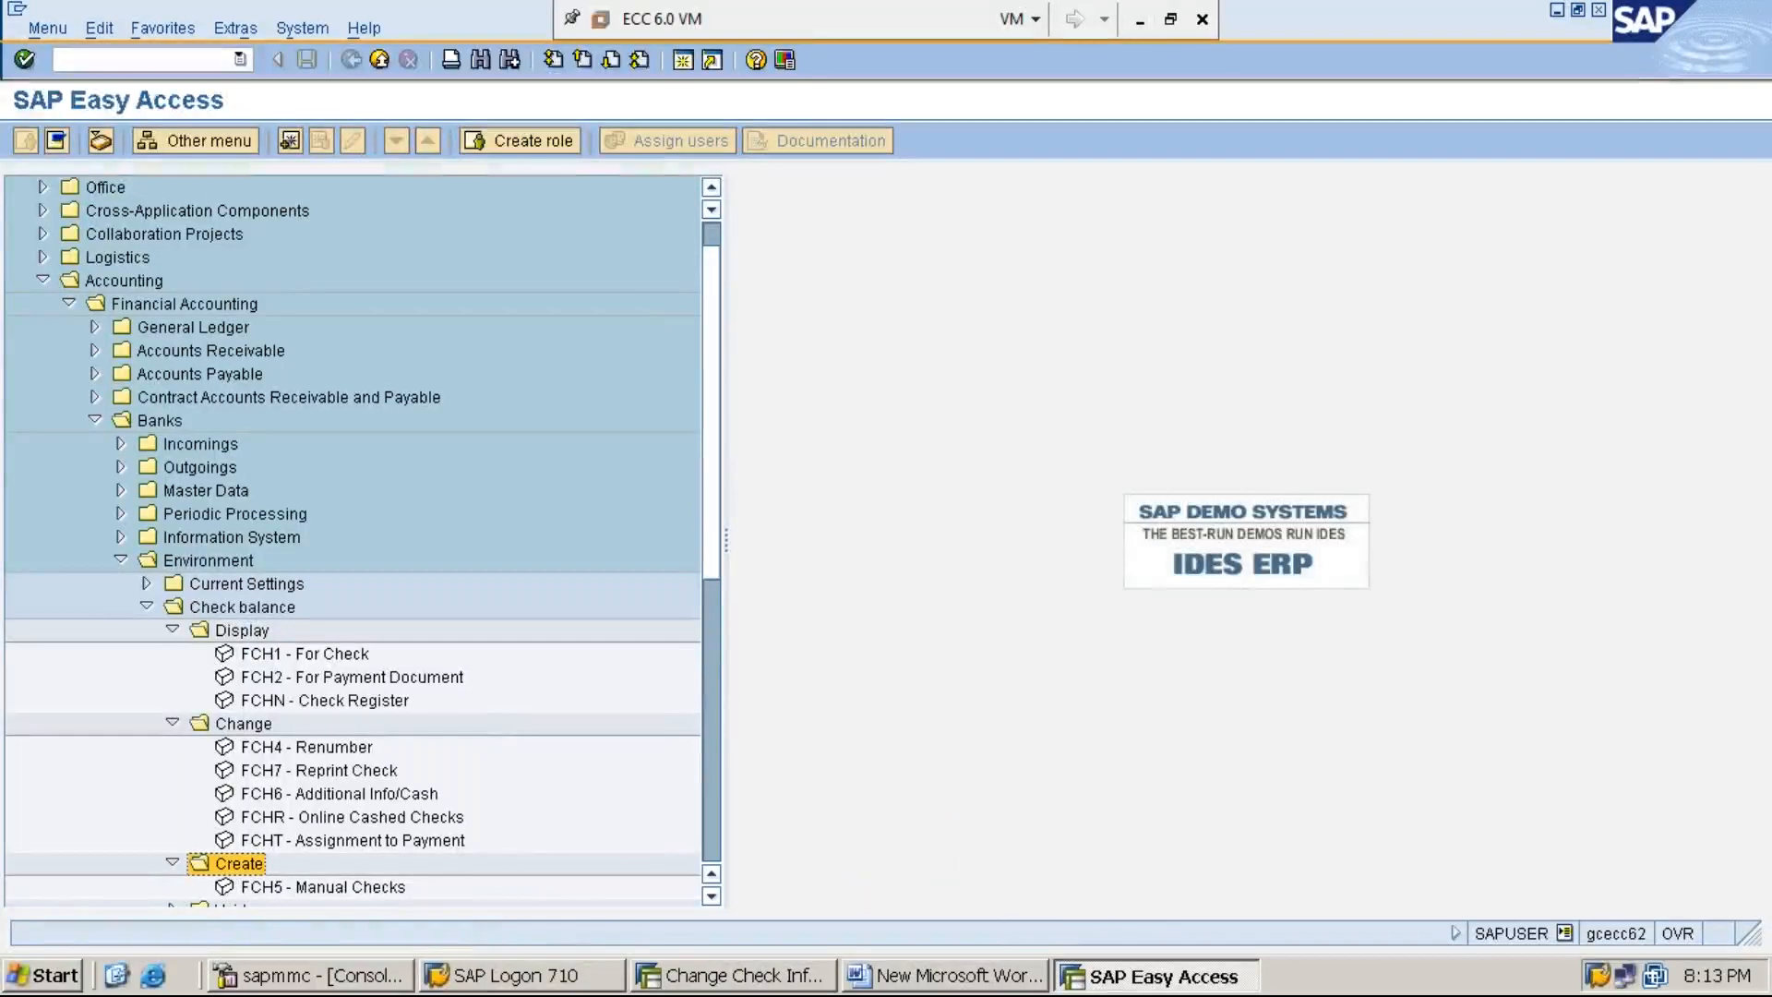
click(950, 980)
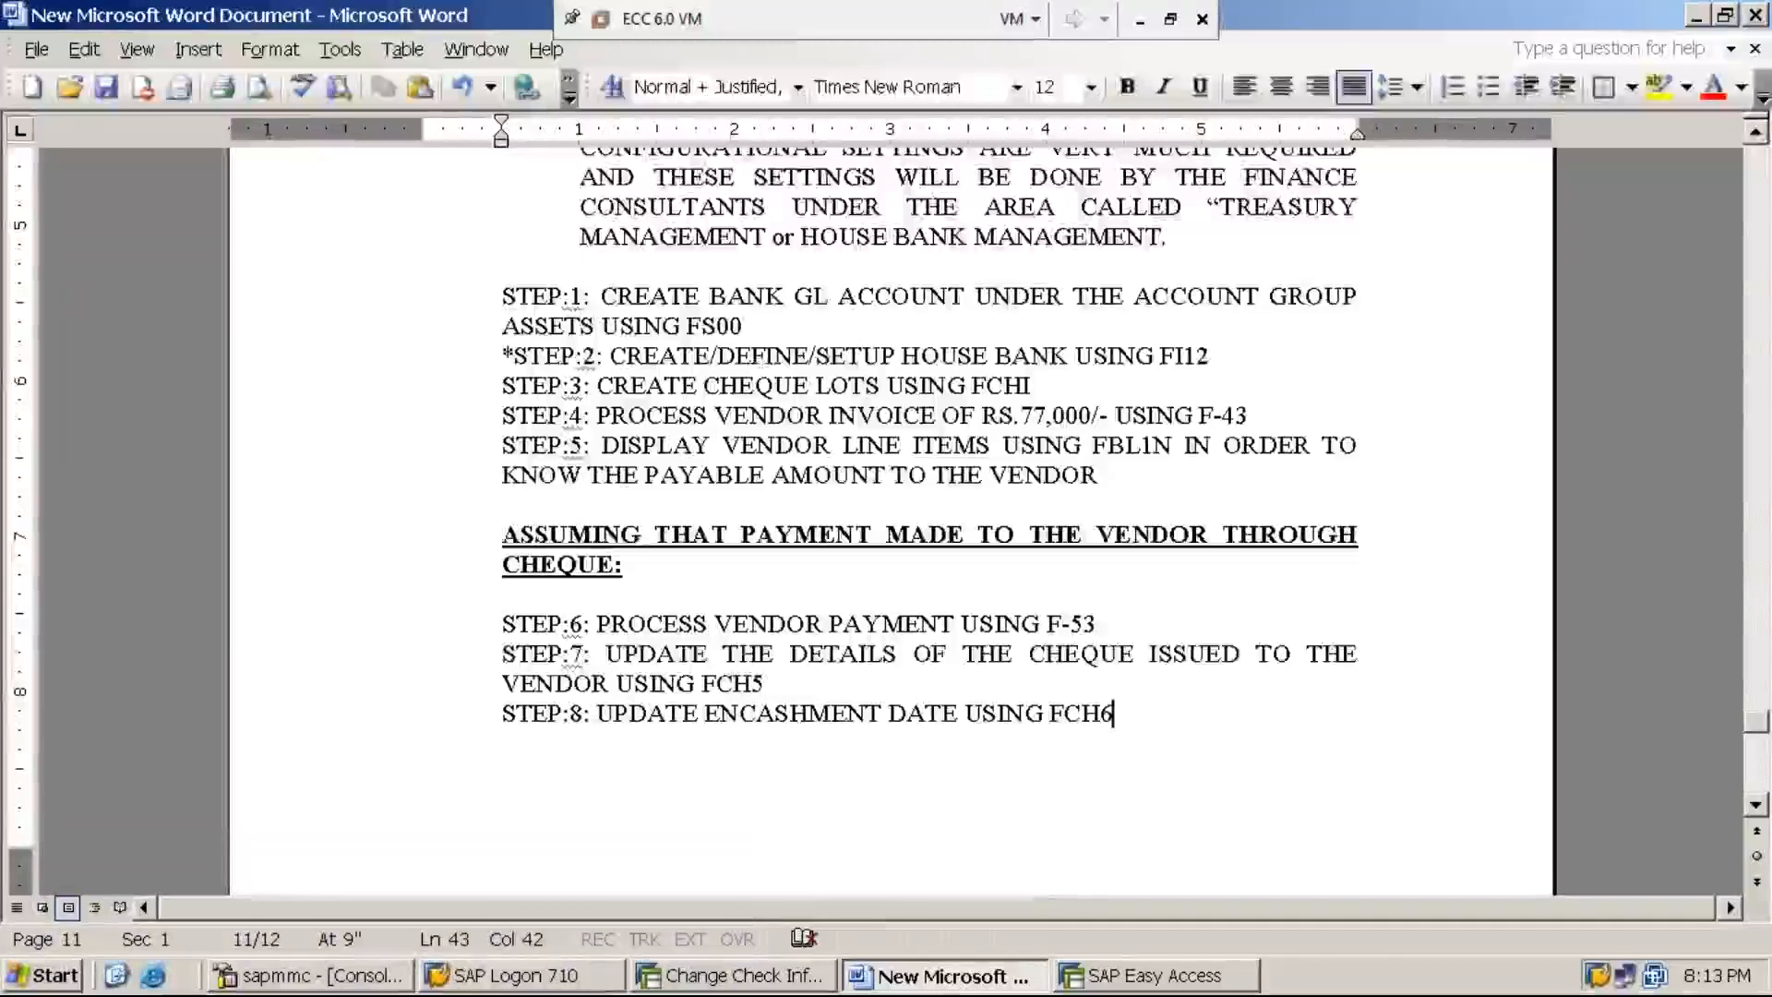
drag(1763, 723, 1763, 731)
key(Return)
key(Return)
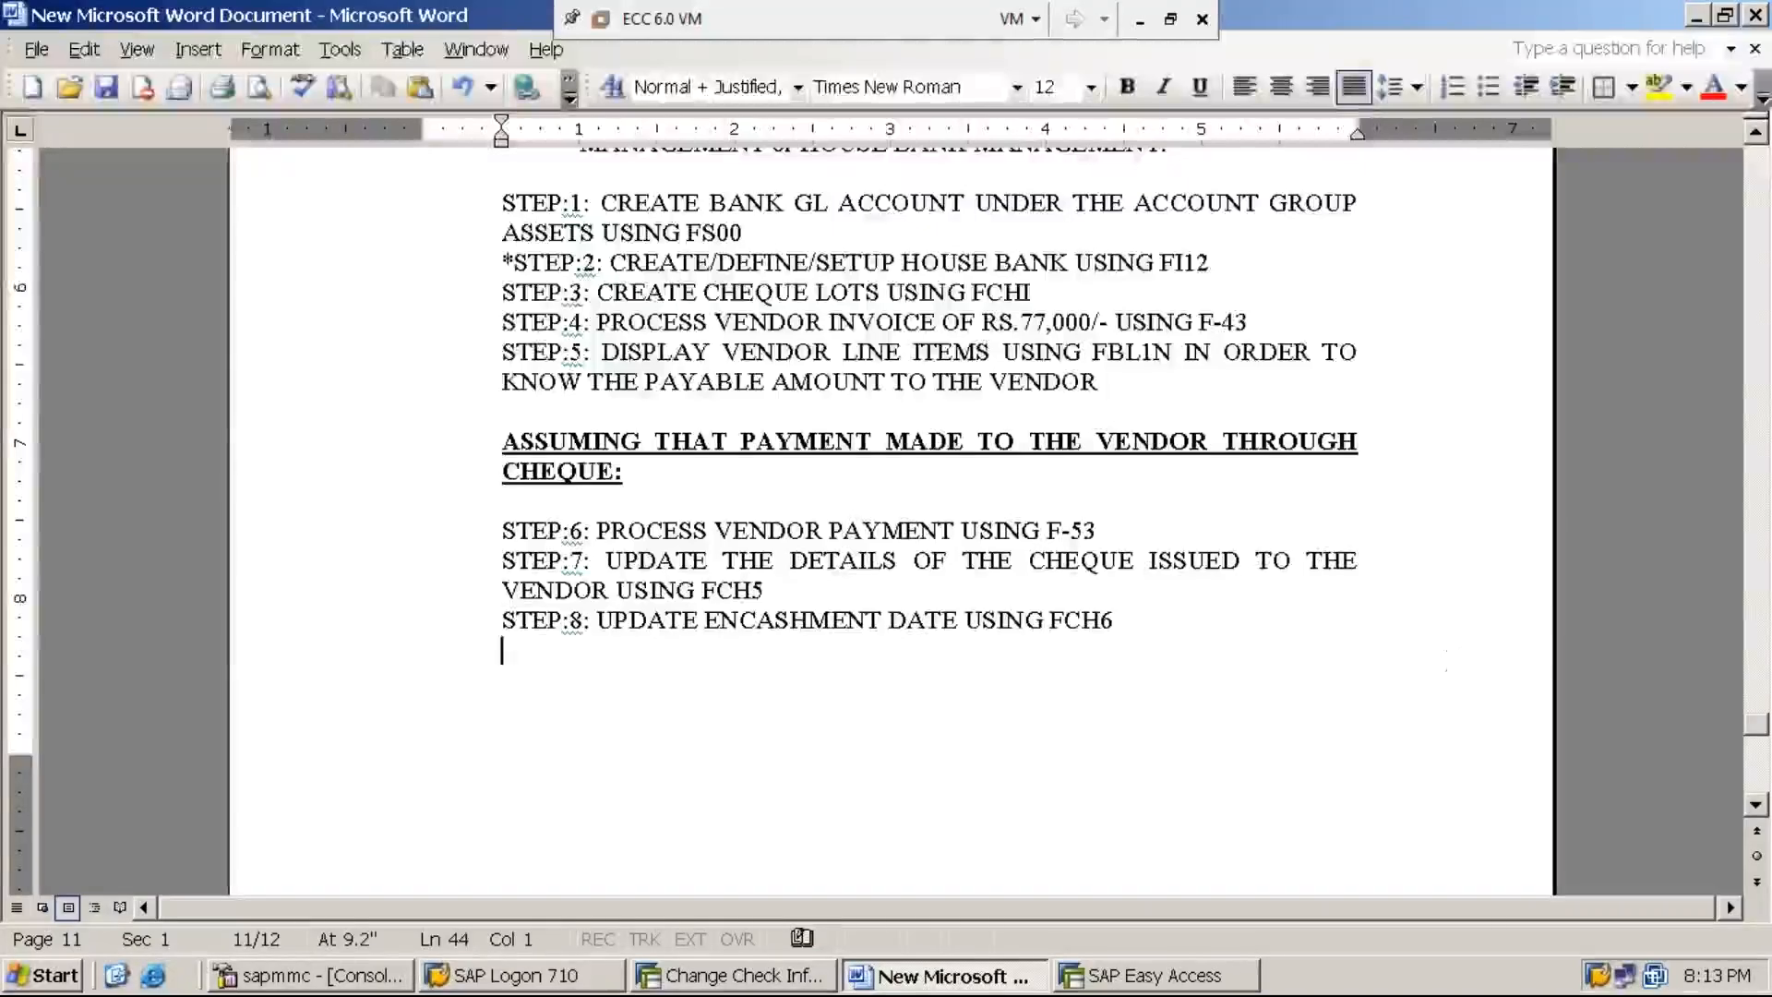
key(BackSpace)
key(BackSpace)
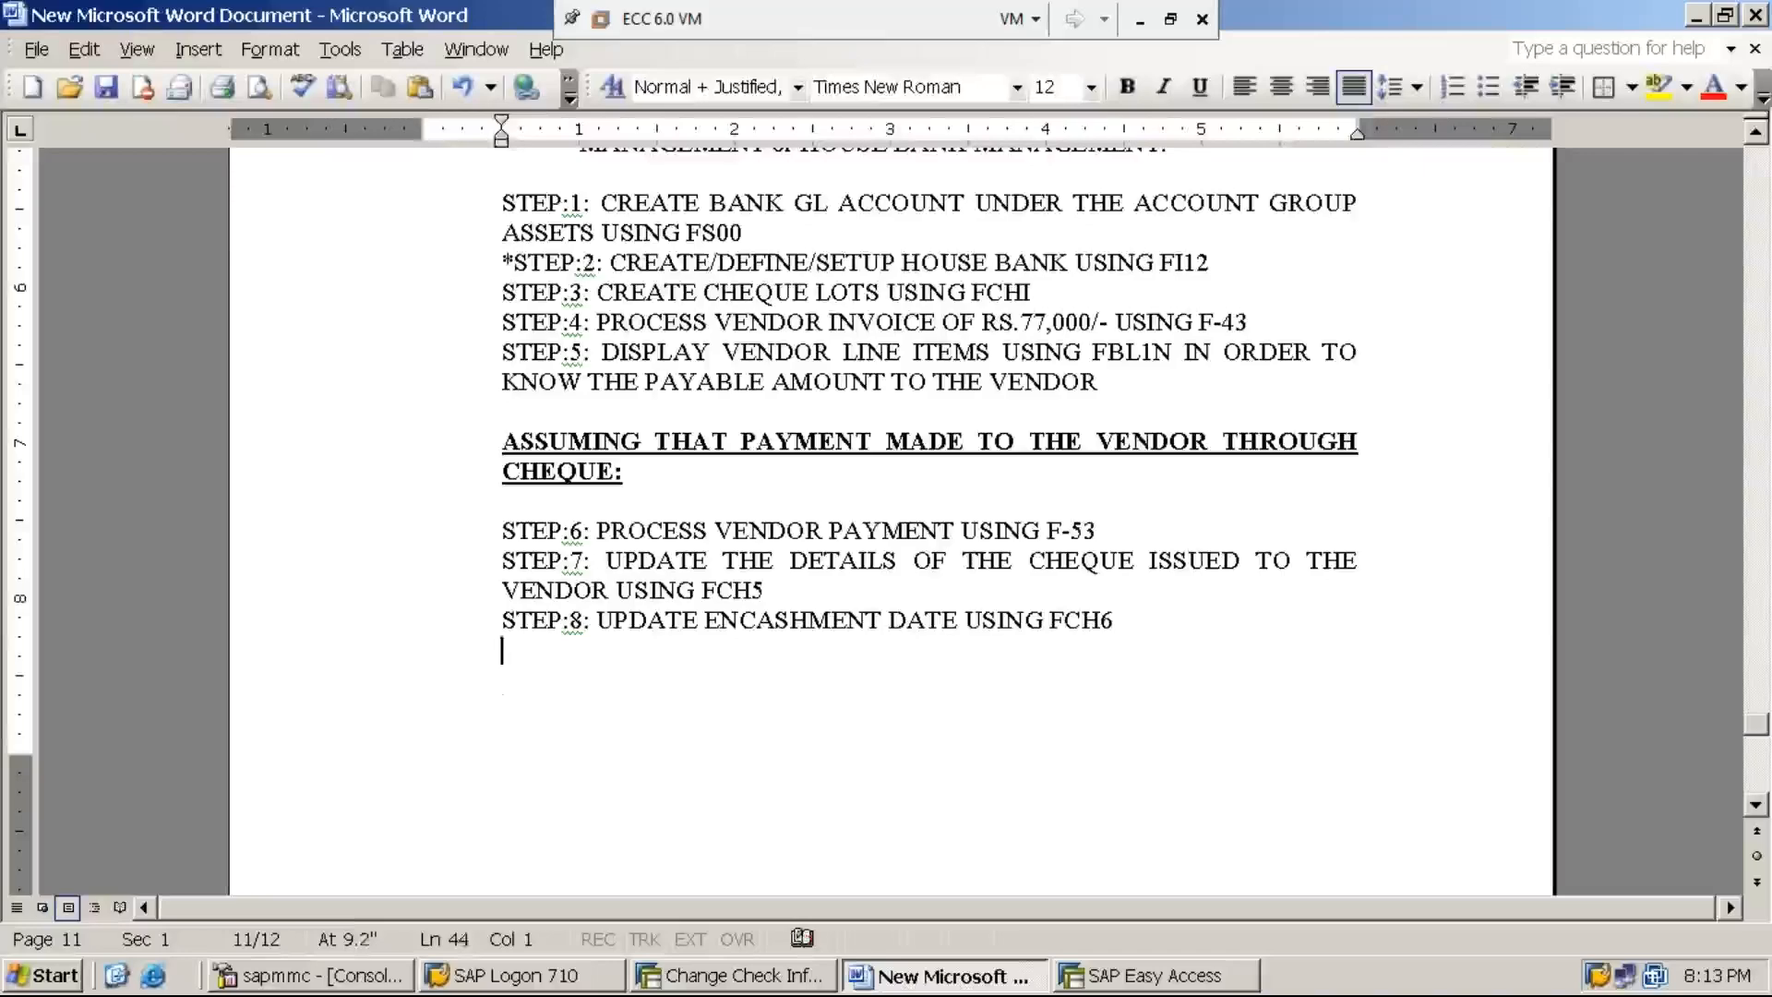
key(Return)
- Add the numbered heading "10. AUTOMATIC PAYMENT PROGRAM – APP" below the house bank steps, followed by an unnumbered empty line
text(10. )
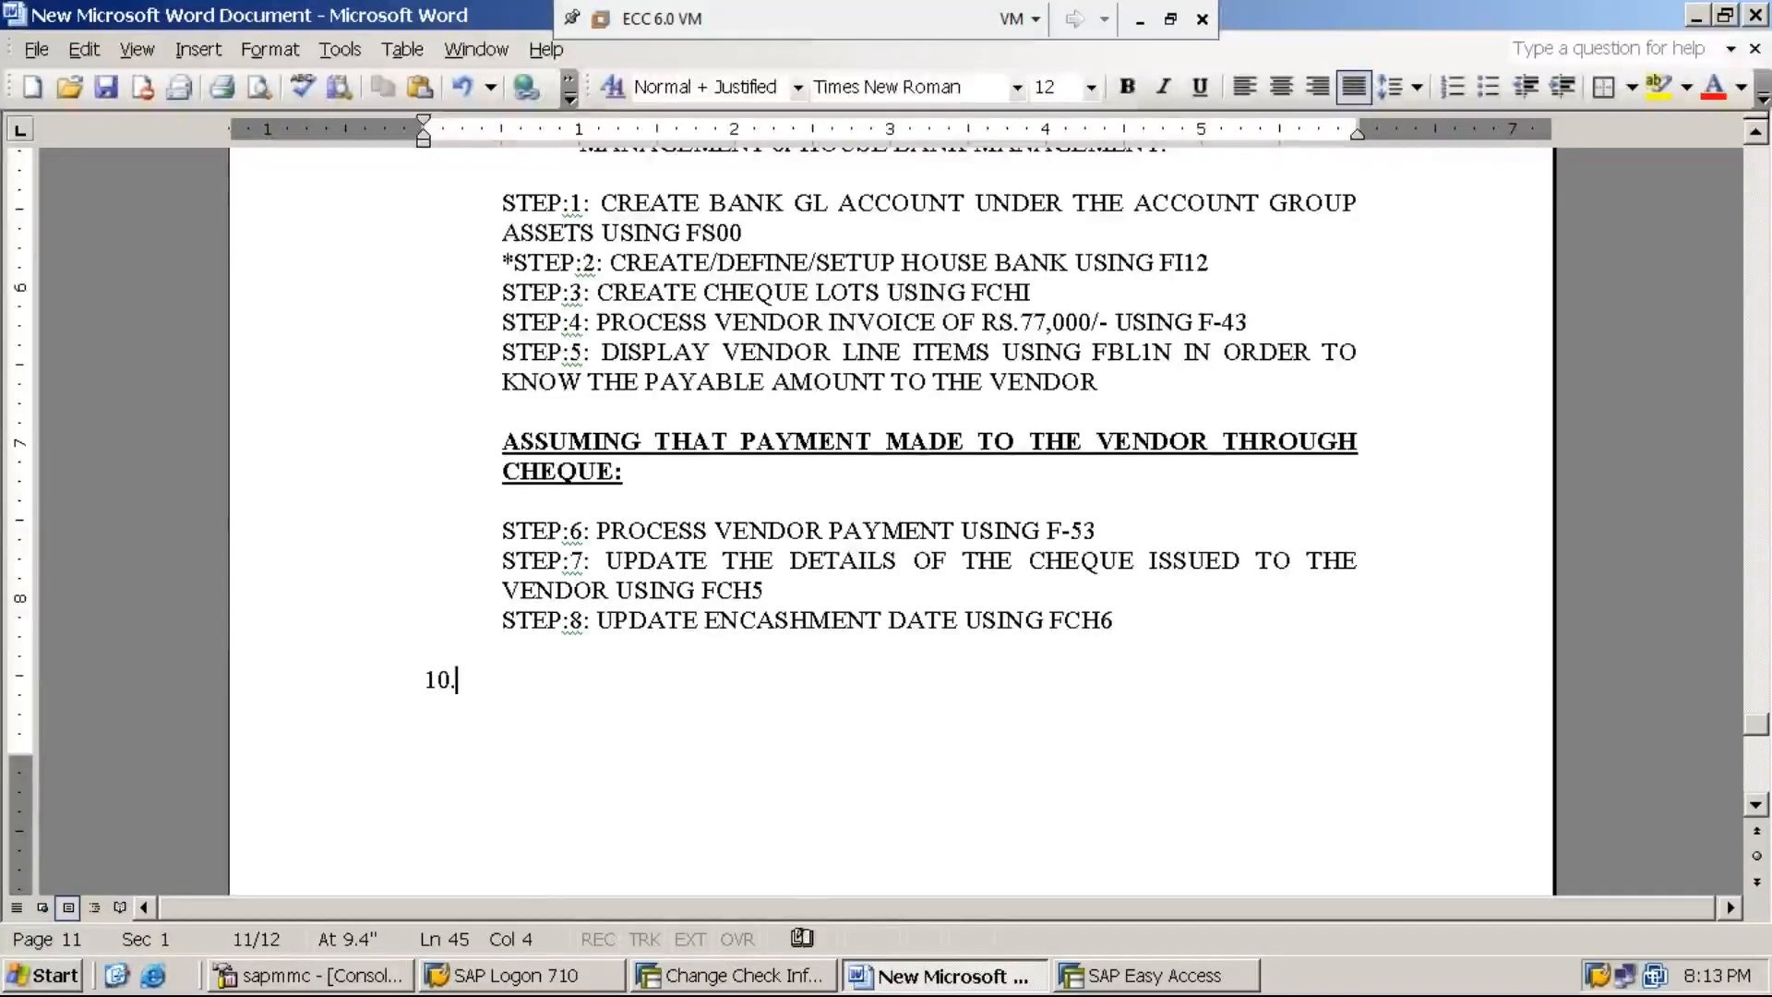
text(AUTOMATIVE)
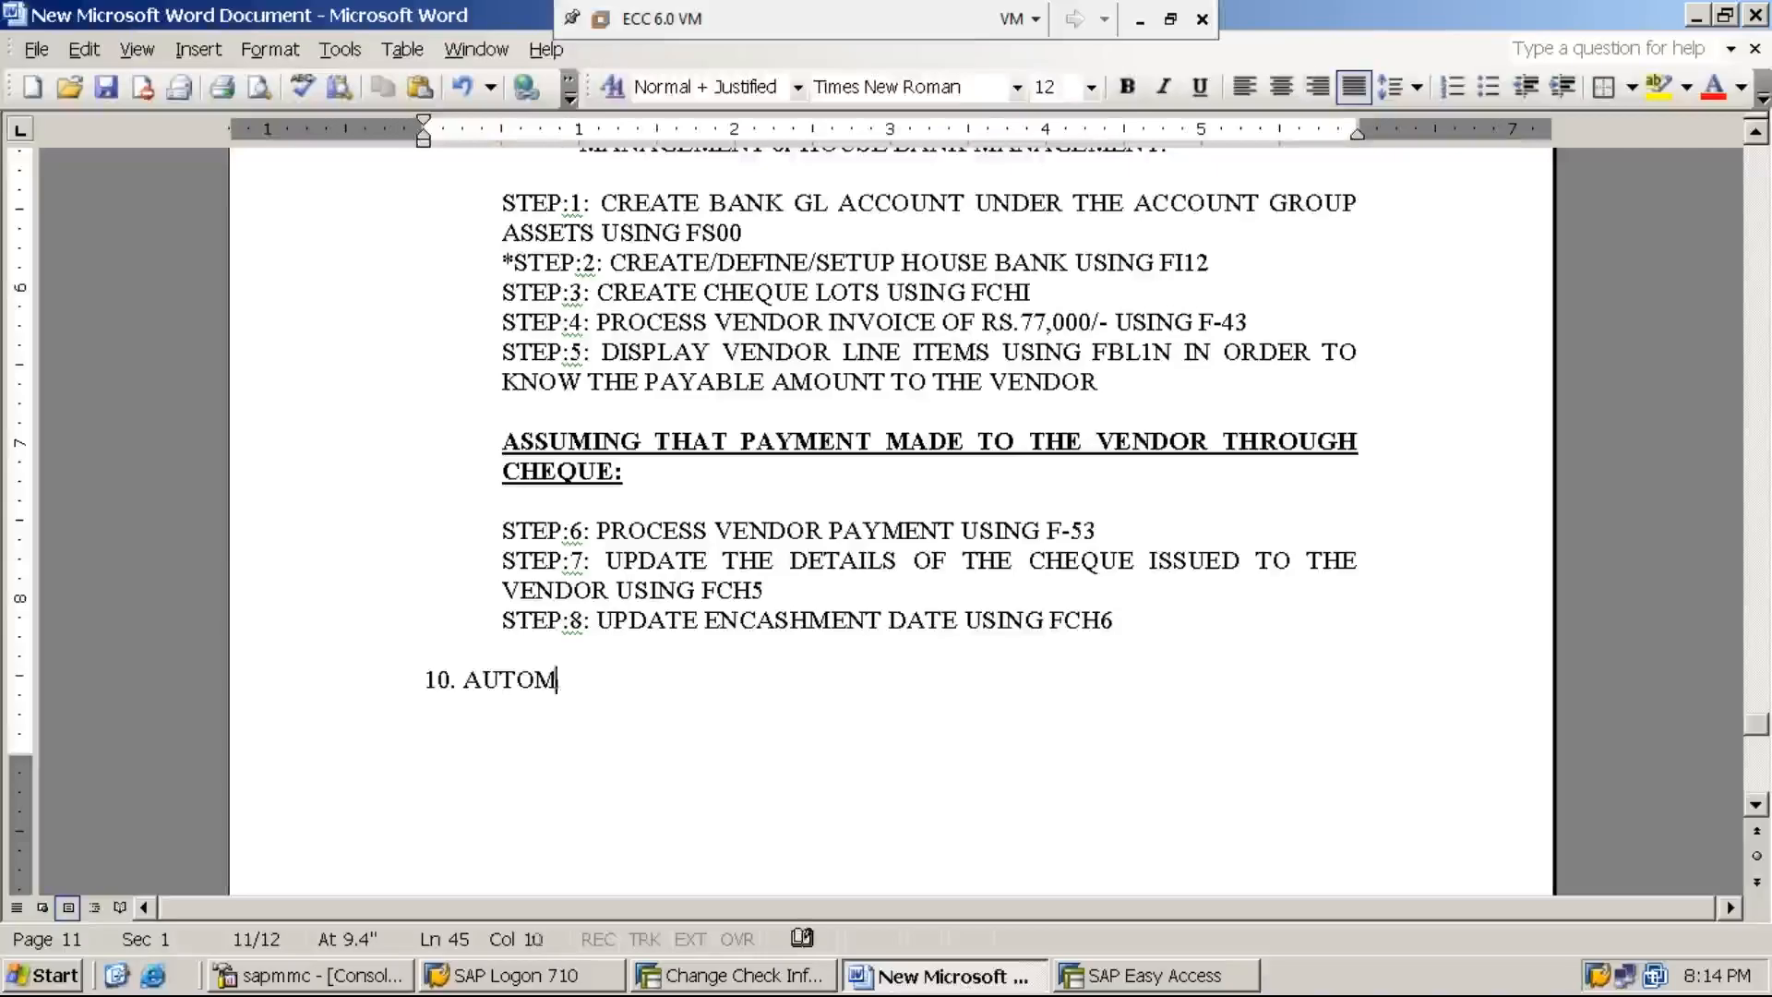
key(BackSpace)
key(BackSpace)
text(C )
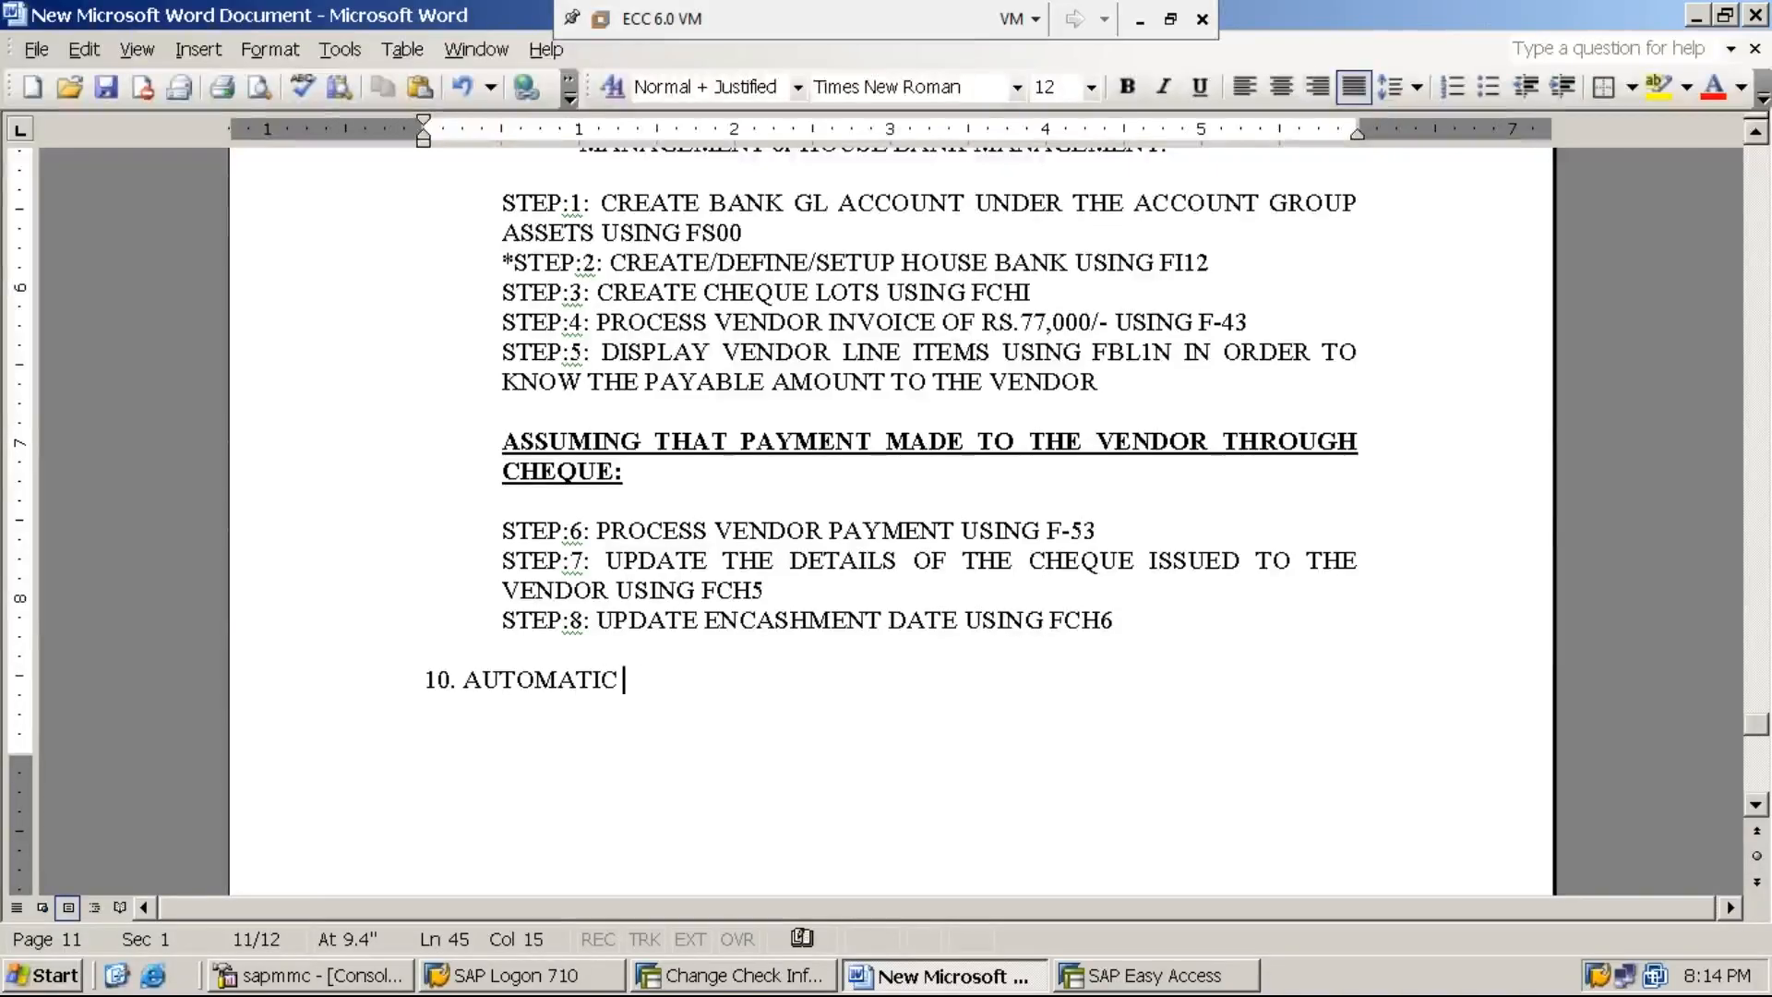
text(PAYMENT PRO)
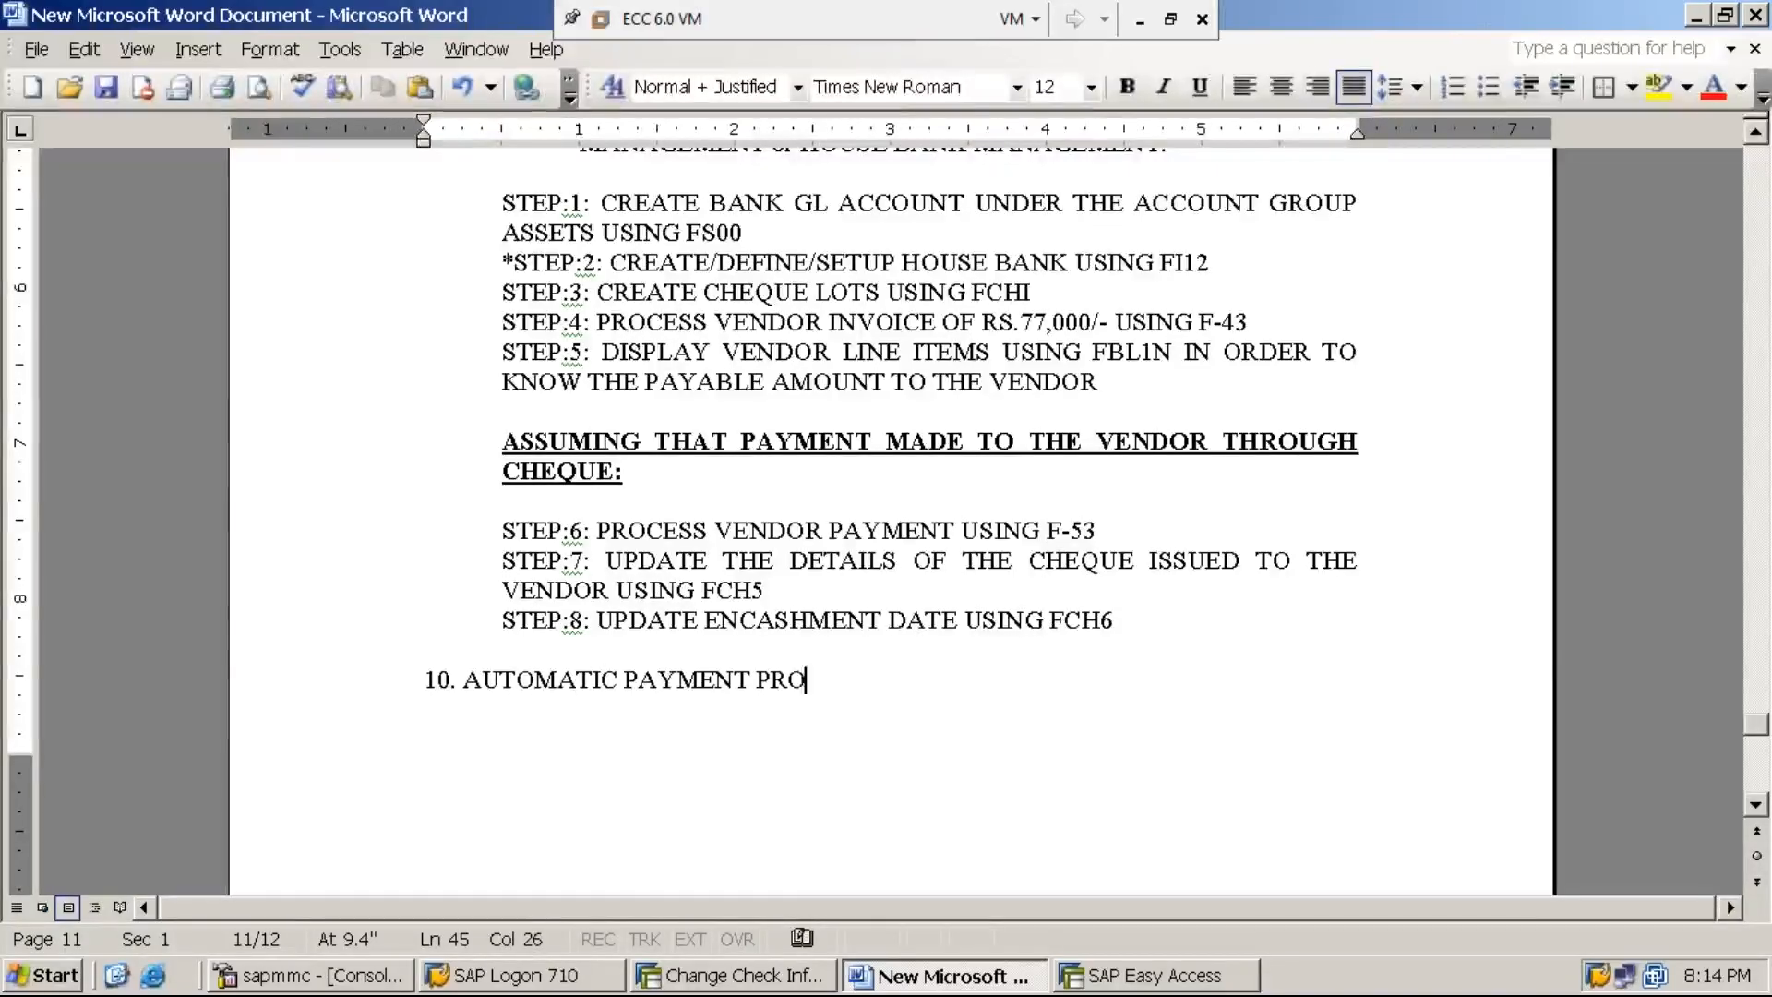
text(GRAM ()
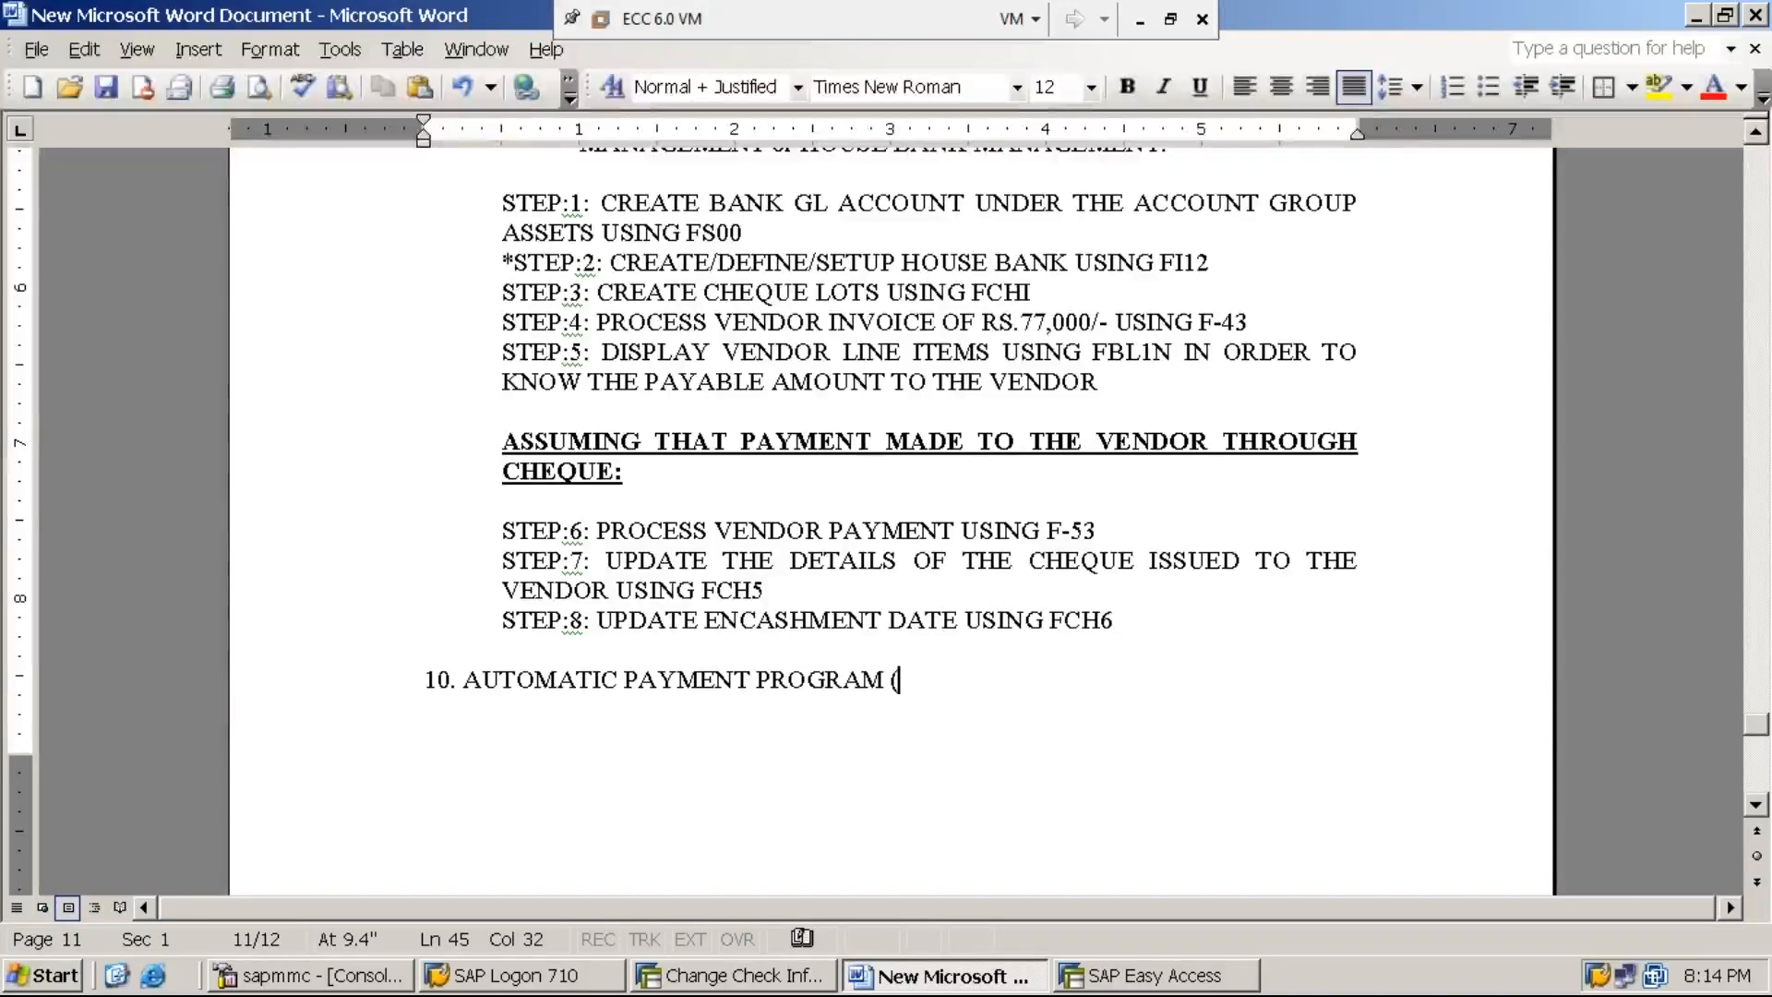
key(BackSpace)
text(-A)
key(BackSpace)
text(APP)
key(Return)
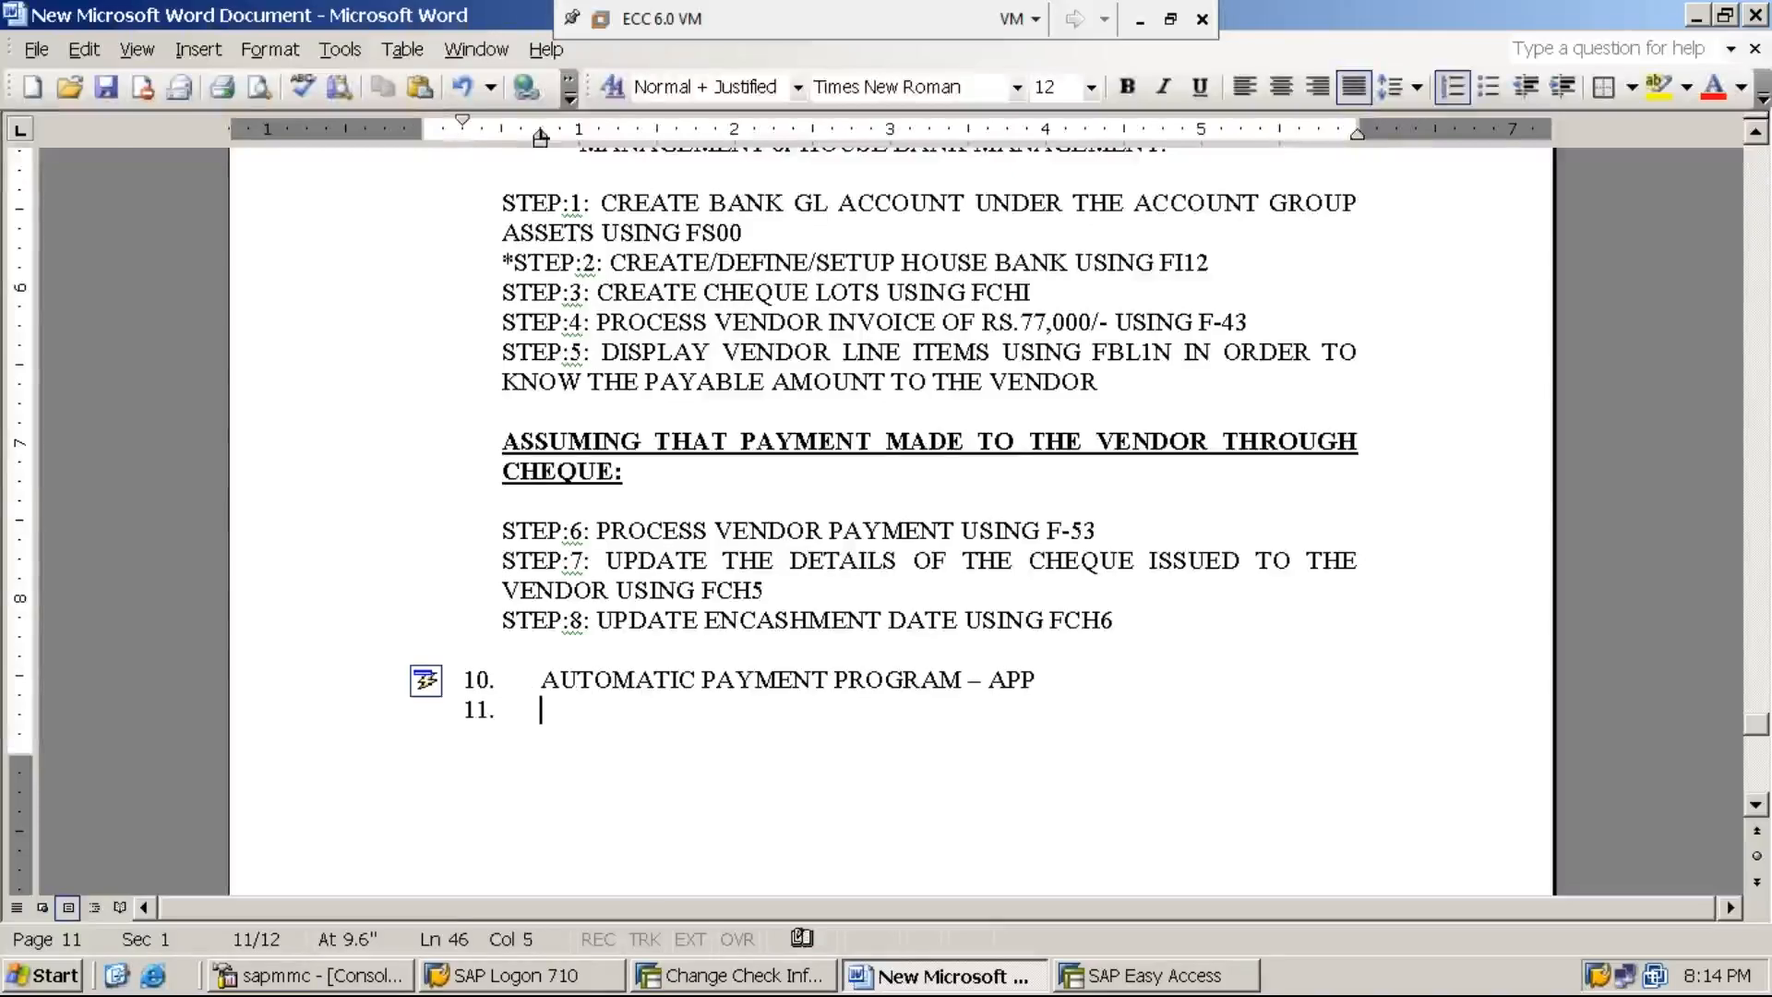
key(BackSpace)
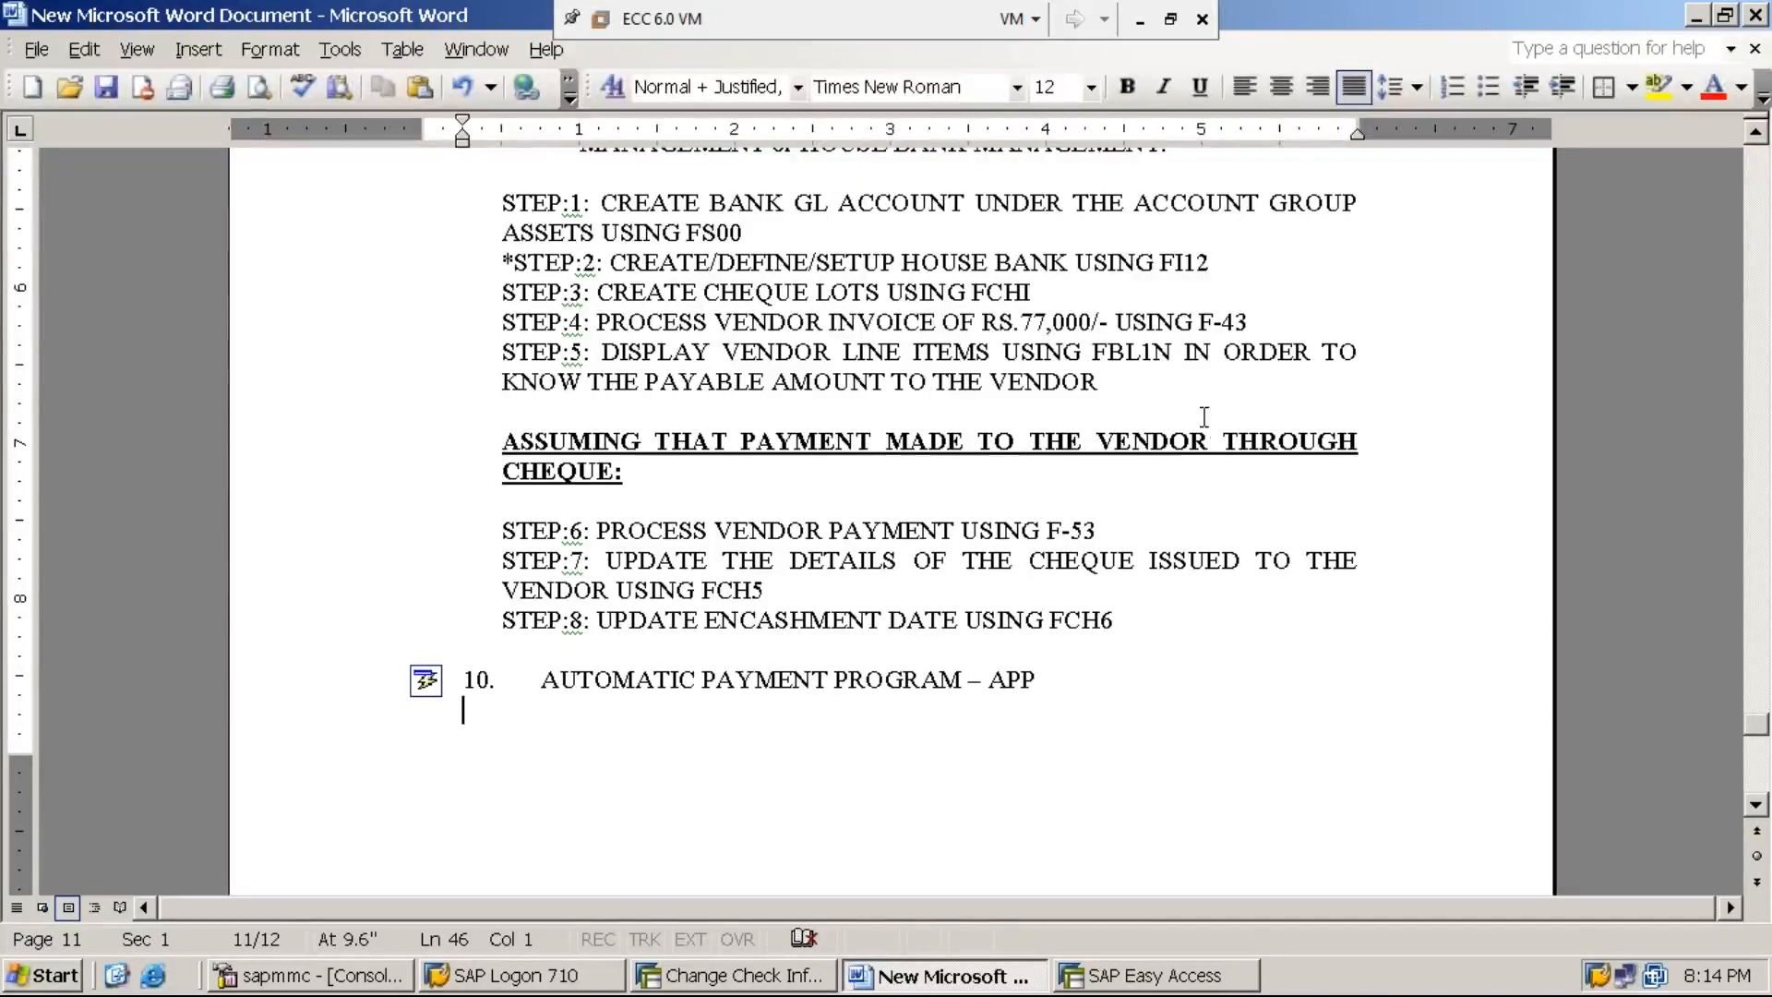
- Save the Word notes, then minimize the document and the virtual machine window
click(106, 88)
click(1695, 18)
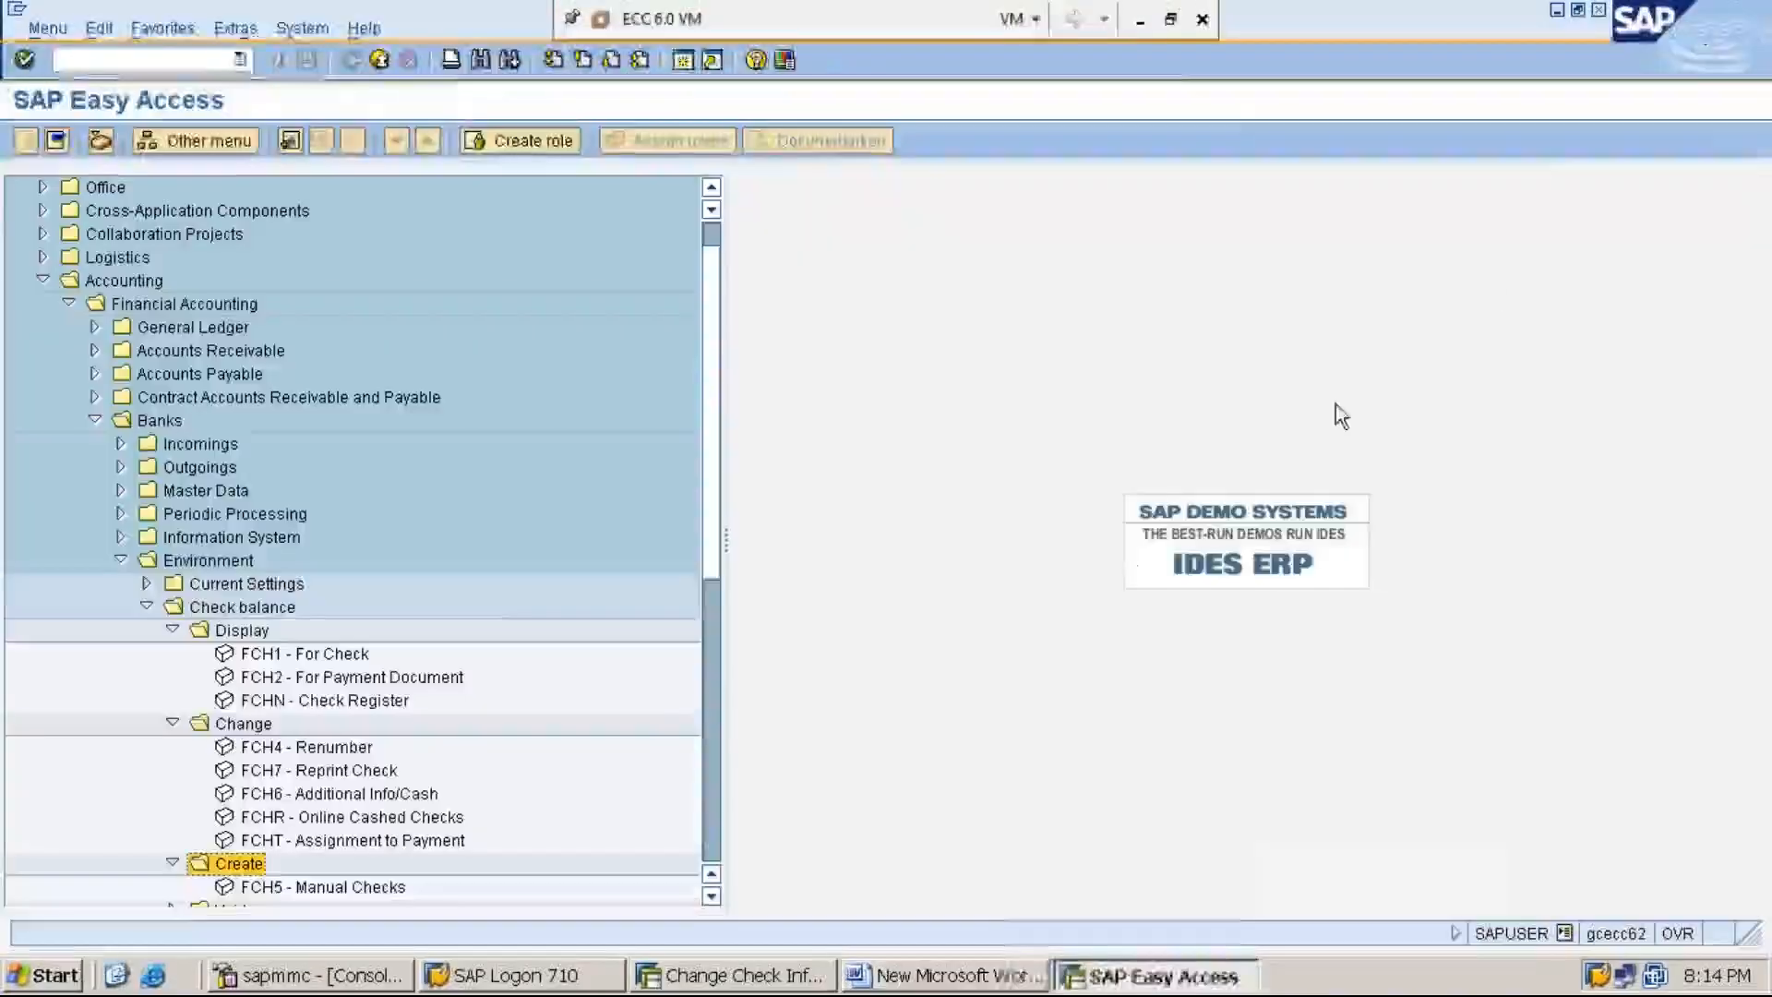
click(1140, 20)
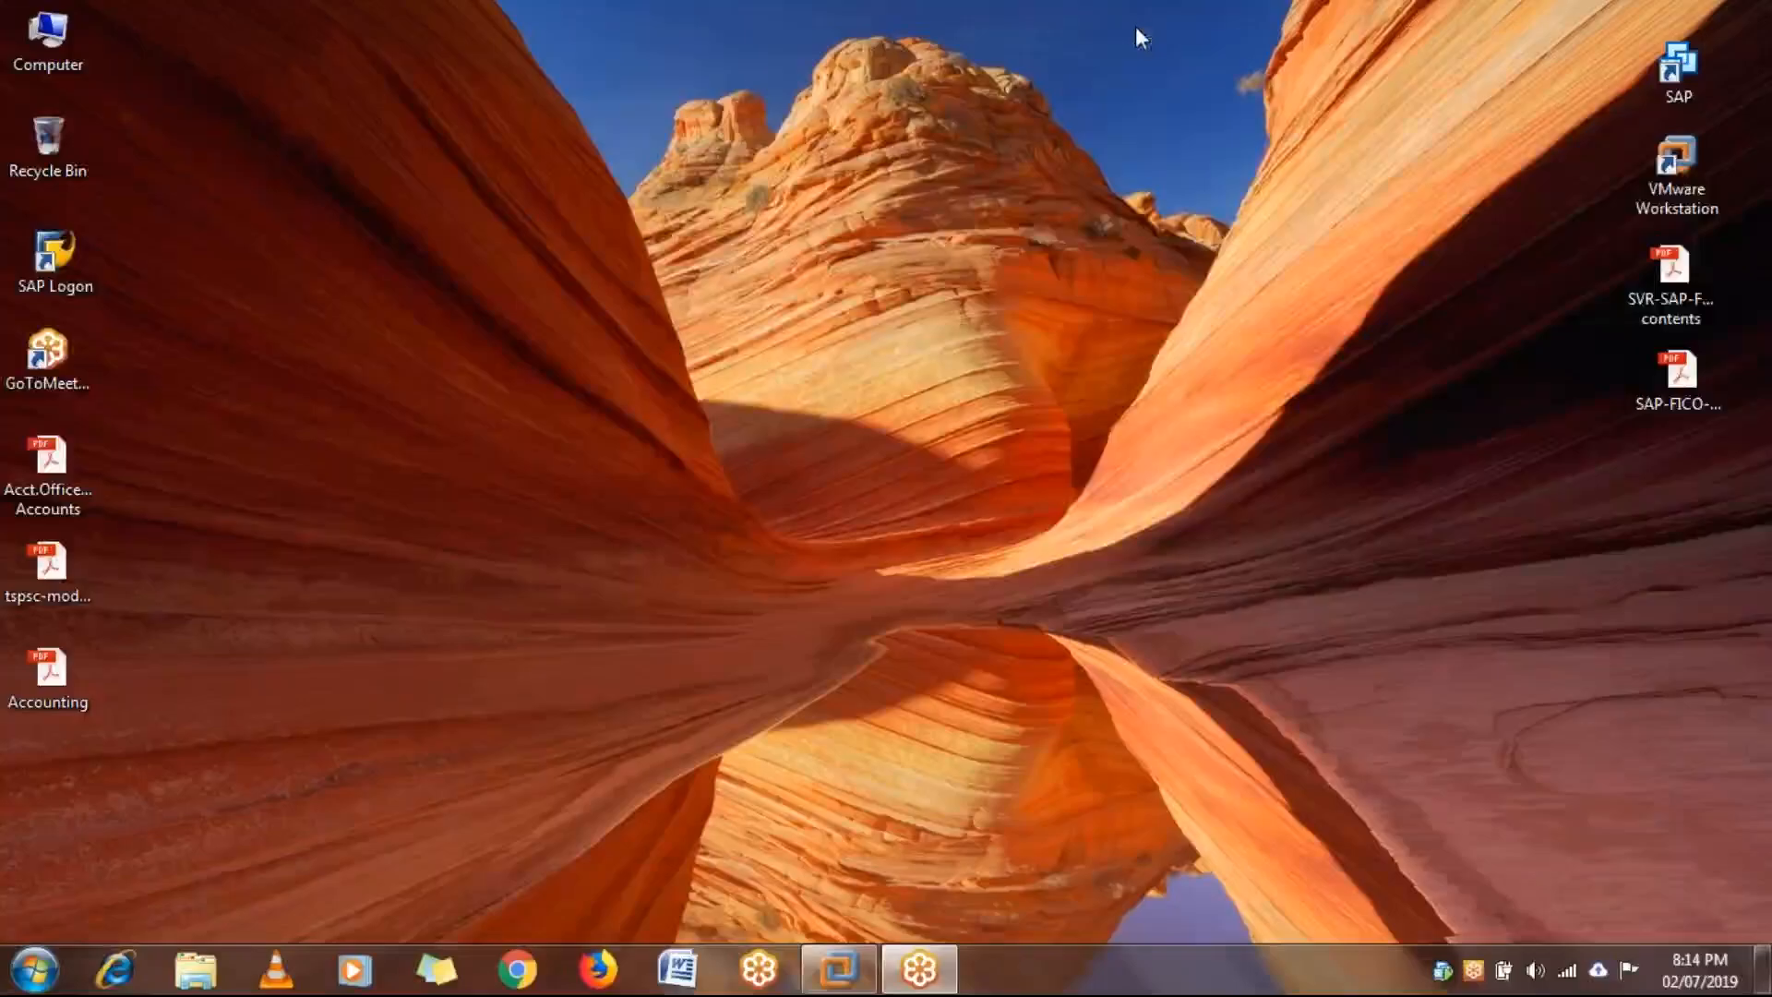